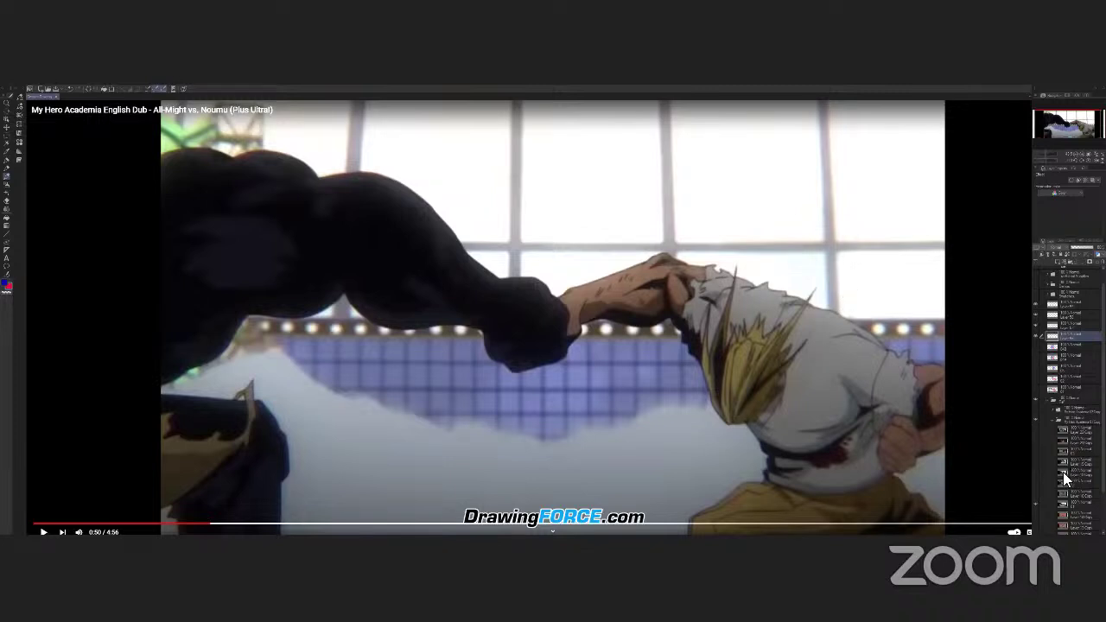
Tint the reference image folder blue with the layer color effect and reselect the empty annotation layer above it.
left_click(1065, 400)
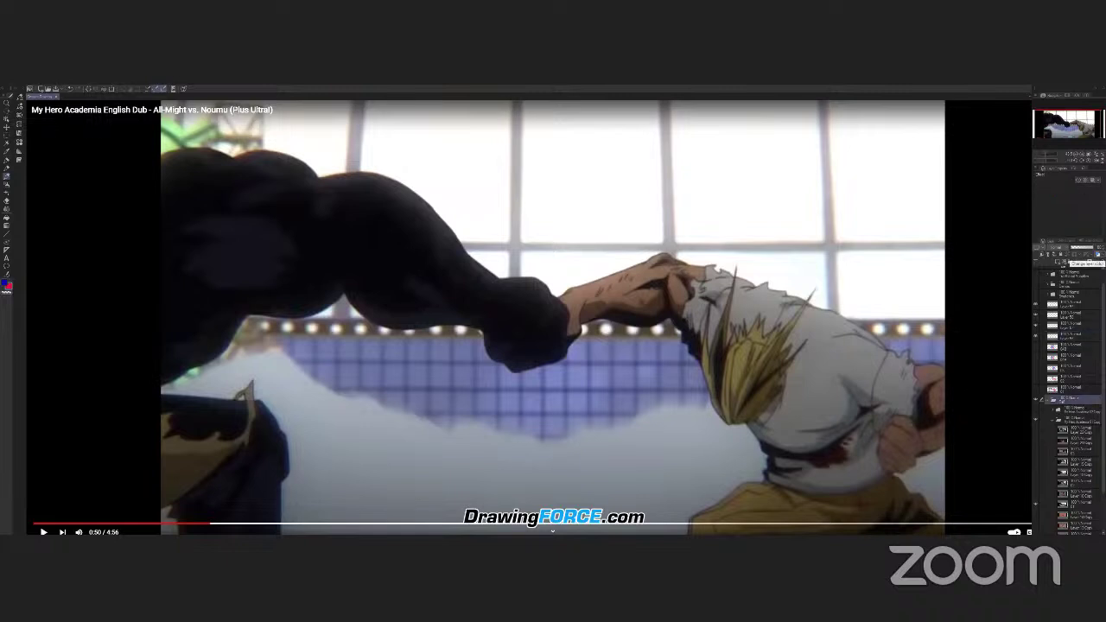
left_click(1080, 256)
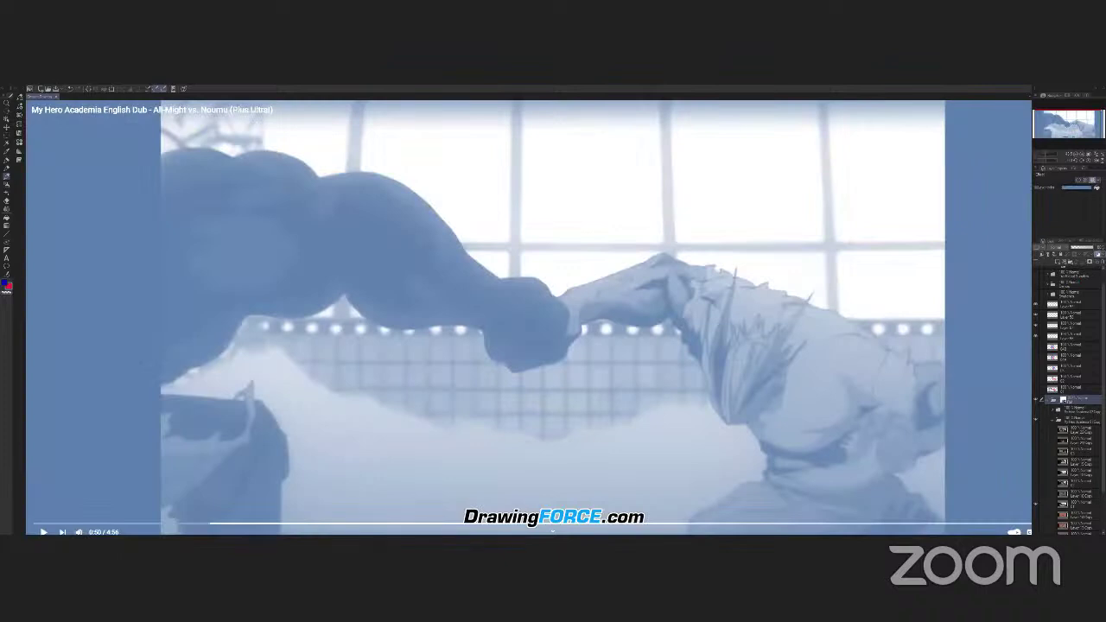
left_click(1078, 340)
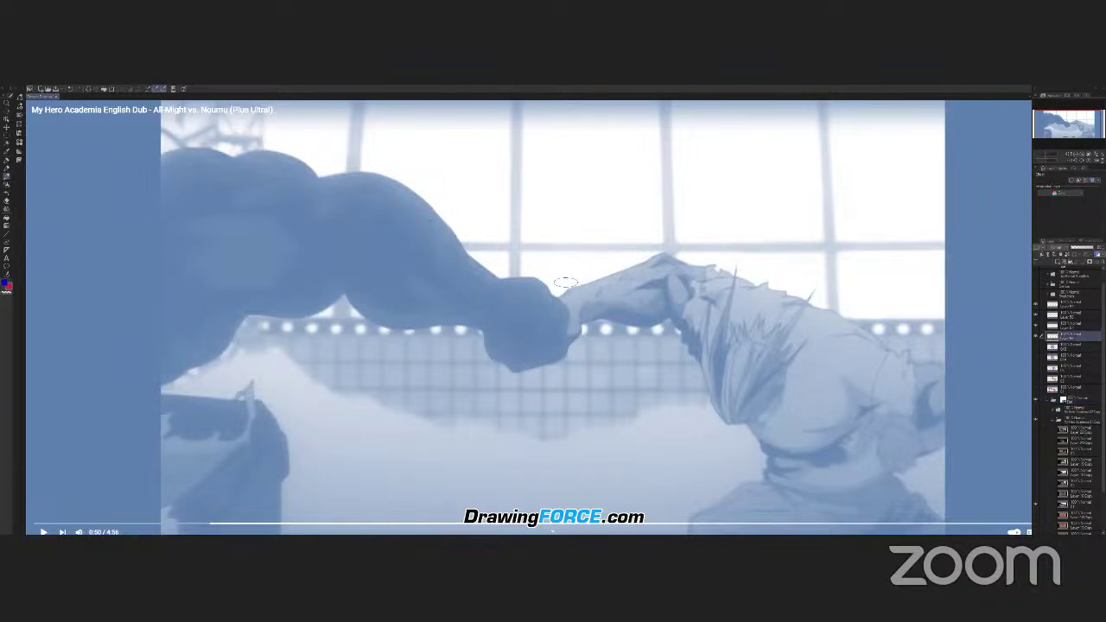
Sketch a red curved arrow along the left figure's arm to the fist with a loop at the elbow, and clear the annotations.
mouse_move(456, 183)
left_mouse_down()
mouse_move(397, 320)
mouse_move(471, 237)
left_mouse_up()
left_click_drag(65, 198, 532, 309)
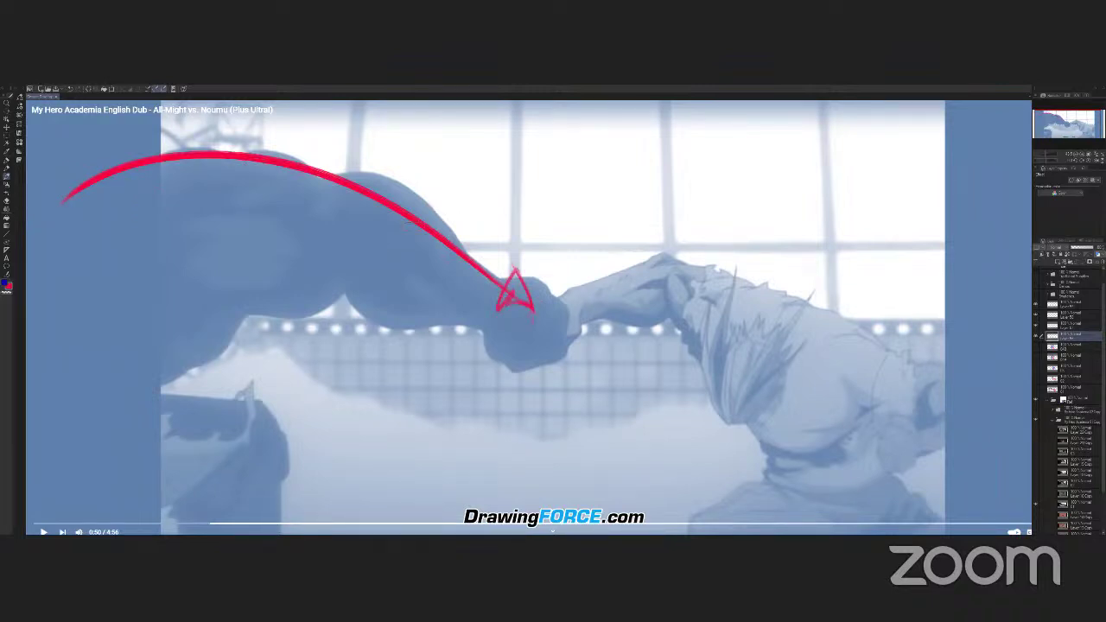
left_click_drag(421, 209, 445, 222)
key("ctrl+z")
left_click_drag(349, 226, 368, 173)
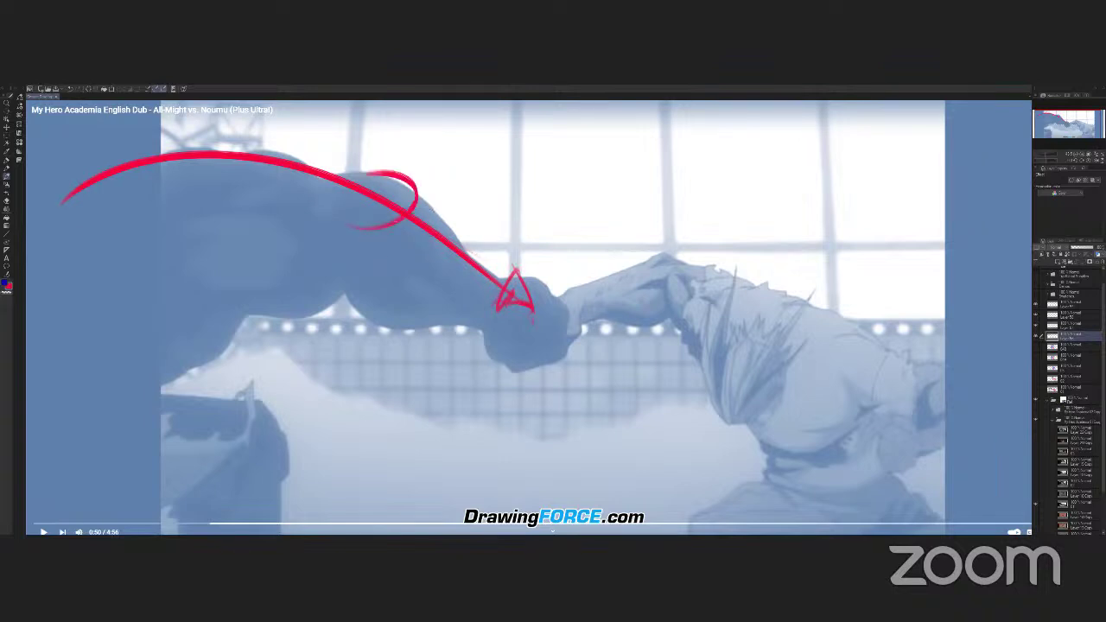
left_click_drag(854, 316, 781, 365)
key("ctrl+z")
key("Delete")
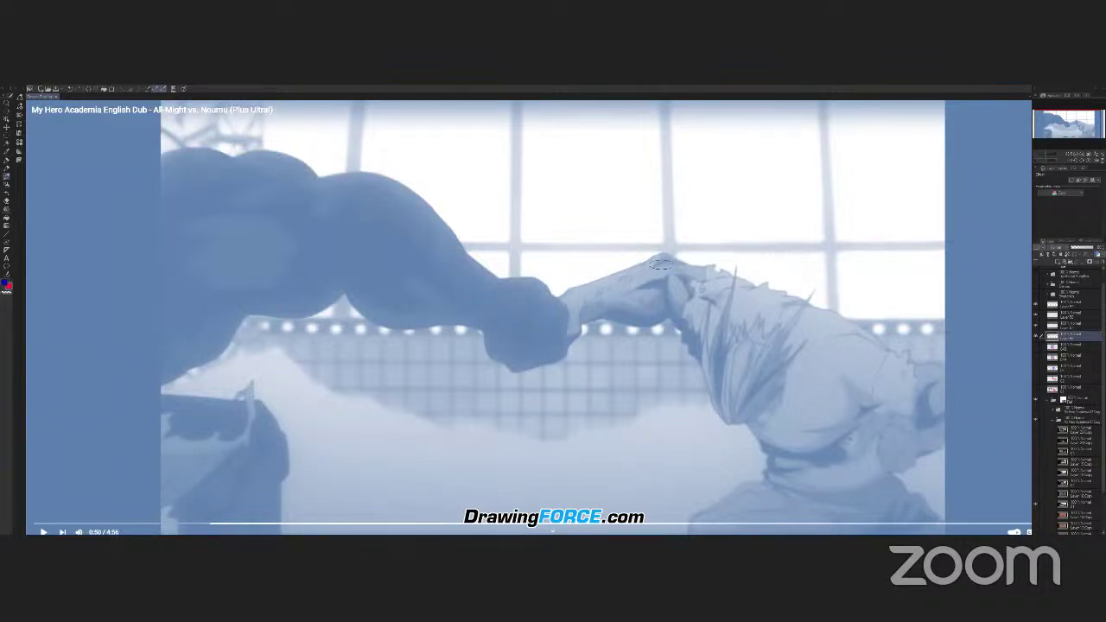
Try straight red strokes along the right figure's forearm and upper arm, and undo them.
mouse_move(639, 256)
left_mouse_down()
mouse_move(655, 289)
mouse_move(558, 297)
left_mouse_up()
key("ctrl+z")
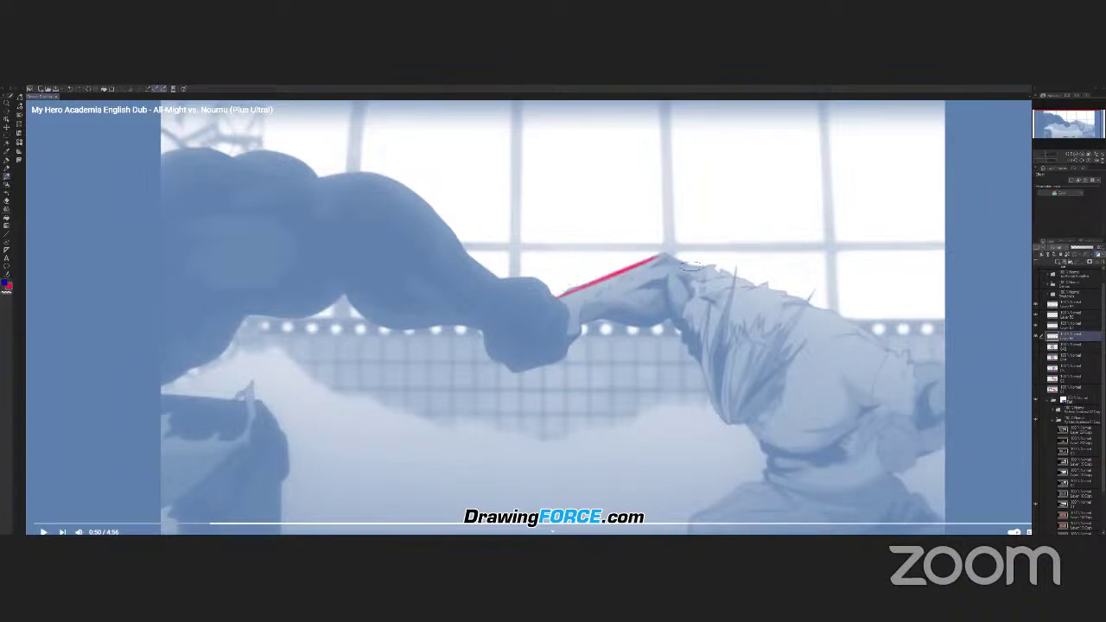
left_click_drag(650, 252, 785, 303)
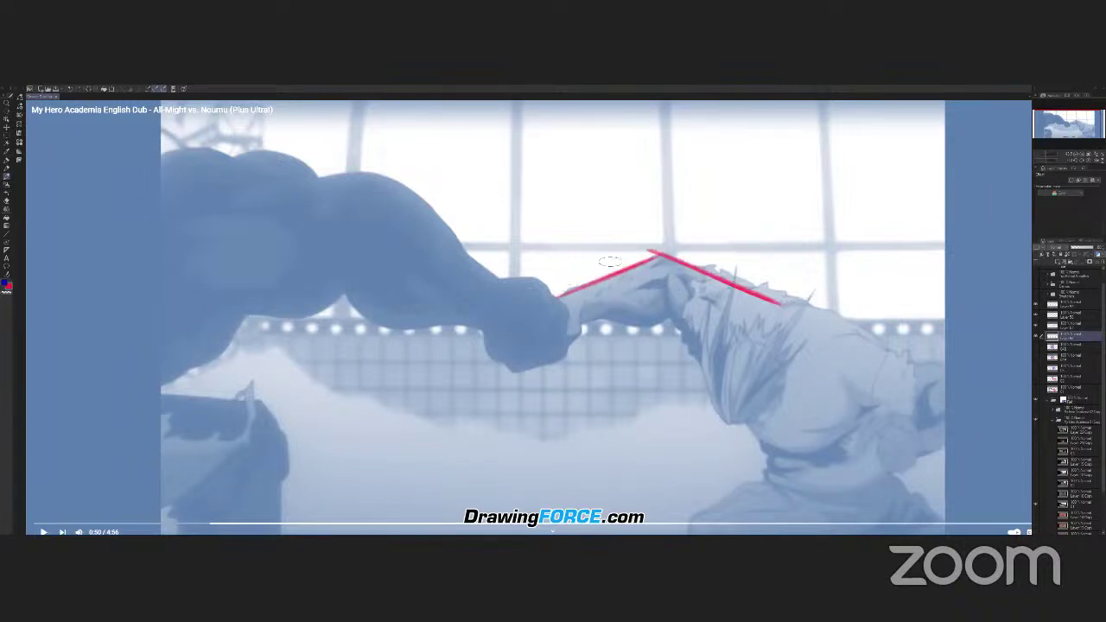
left_click_drag(611, 269, 660, 254)
key("ctrl+z")
key("ctrl+z")
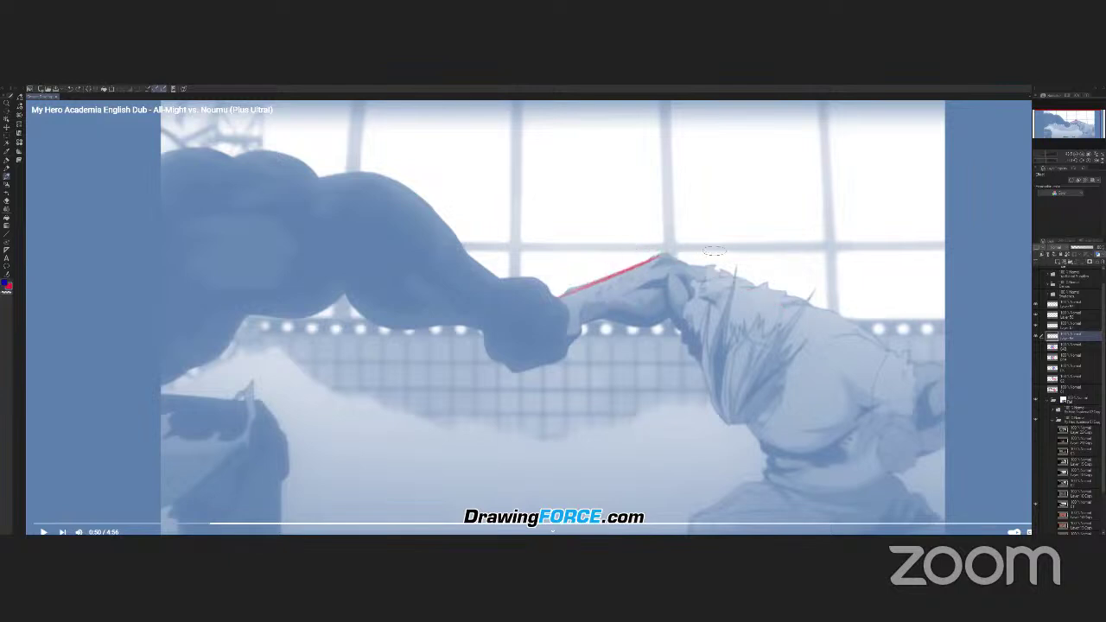
key("ctrl+z")
Sketch the right figure's arm in red as one raised curve, adding the fist, arm underside and an arrowhead at the wrist.
left_click_drag(749, 278, 553, 292)
mouse_move(753, 284)
left_mouse_down()
mouse_move(577, 301)
mouse_move(575, 325)
mouse_move(571, 290)
left_mouse_up()
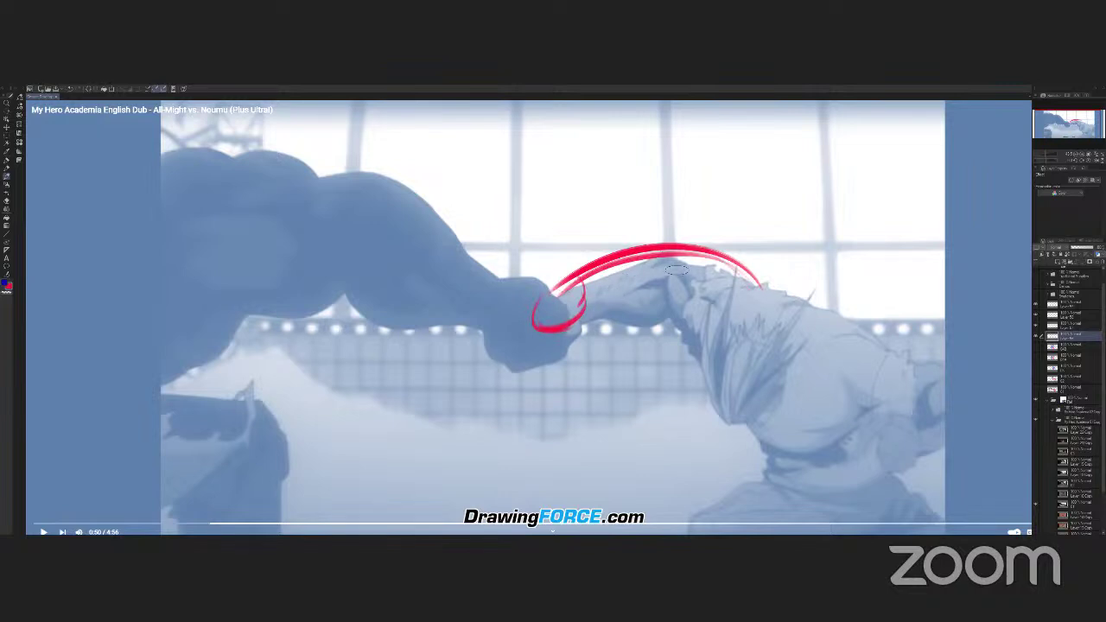
mouse_move(683, 281)
left_mouse_down()
mouse_move(745, 350)
mouse_move(698, 319)
left_mouse_up()
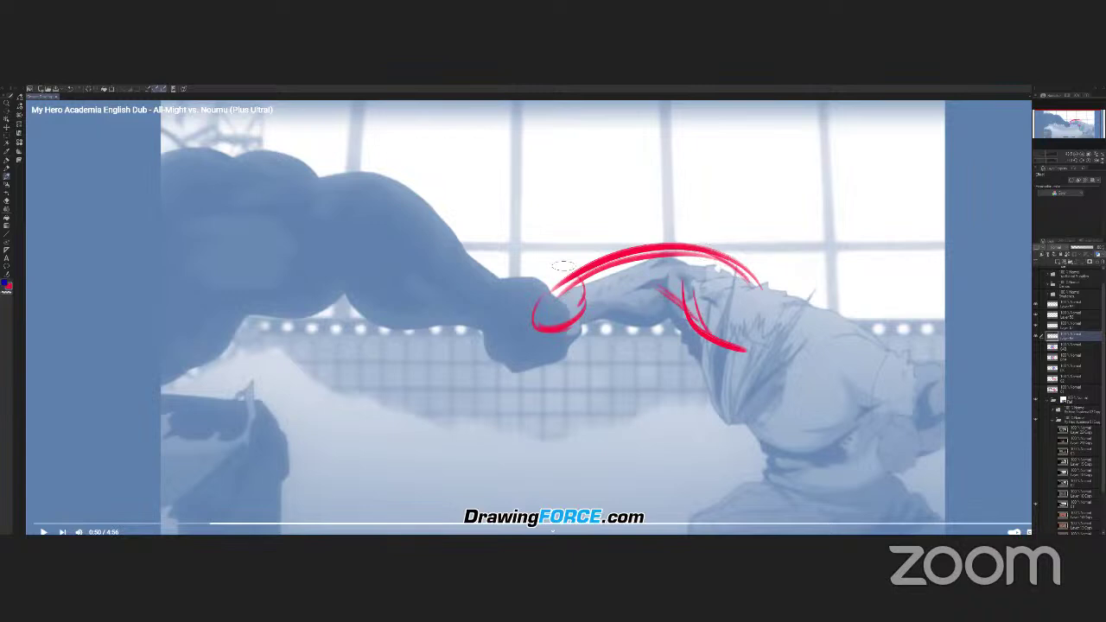
mouse_move(560, 263)
left_mouse_down()
mouse_move(551, 292)
mouse_move(572, 293)
left_mouse_up()
mouse_move(669, 299)
left_mouse_down()
mouse_move(572, 309)
mouse_move(587, 337)
mouse_move(556, 339)
left_mouse_up()
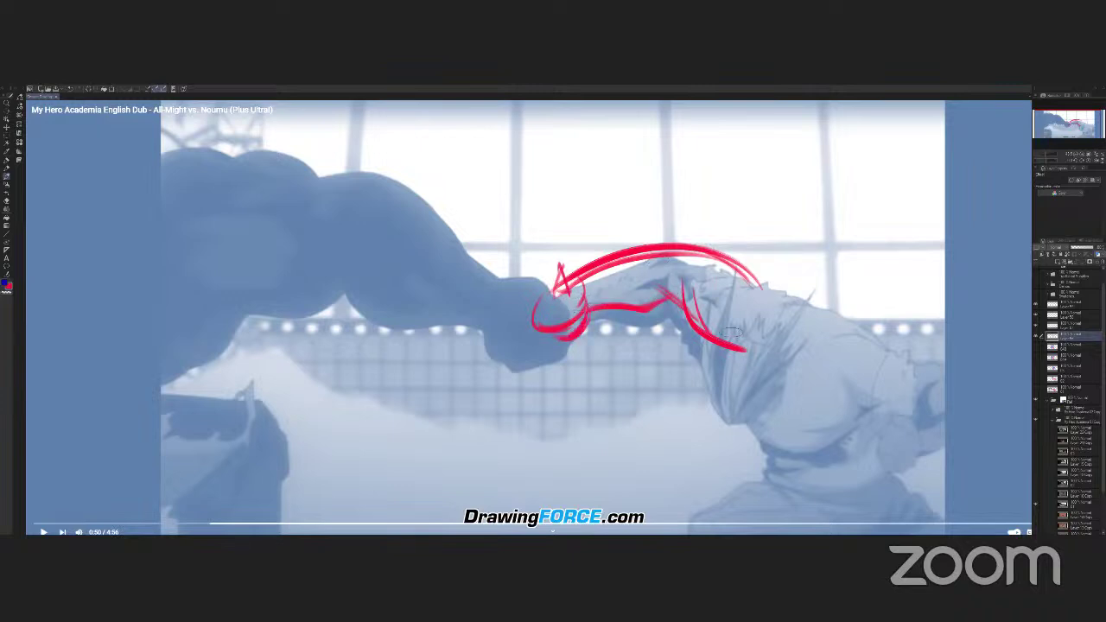
mouse_move(639, 227)
left_mouse_down()
mouse_move(657, 220)
mouse_move(719, 256)
left_mouse_up()
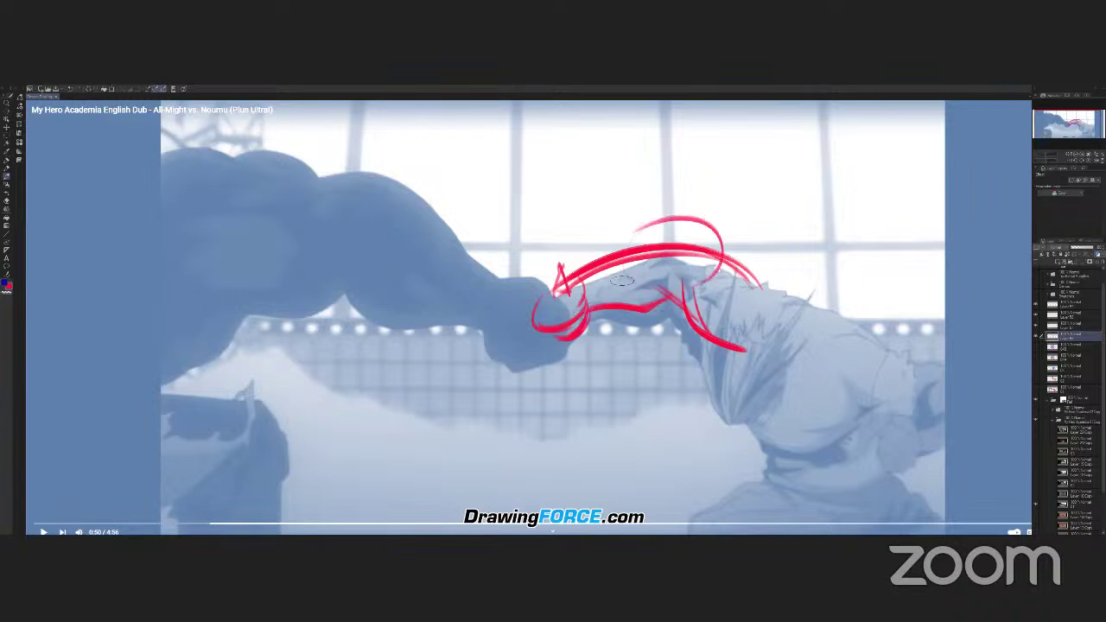
key("ctrl+z")
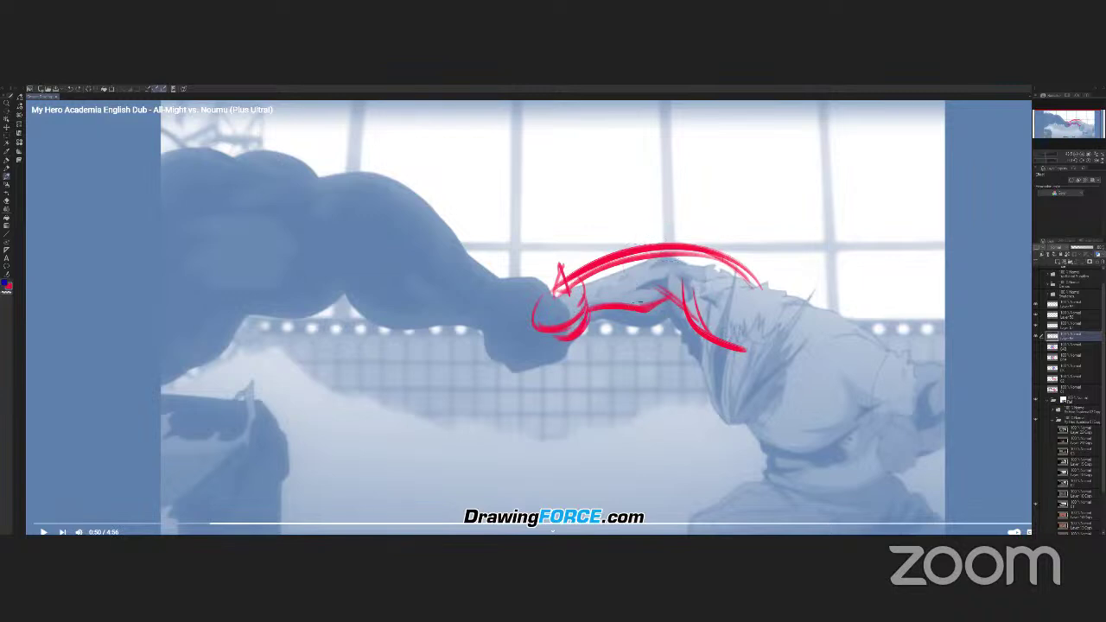
Add a blue upward arrow with a curl through the right figure's elbow, and clear all annotations.
key("x")
mouse_move(670, 350)
left_mouse_down()
mouse_move(658, 252)
mouse_move(635, 273)
mouse_move(667, 270)
mouse_move(647, 271)
mouse_move(690, 246)
mouse_move(659, 228)
left_mouse_up()
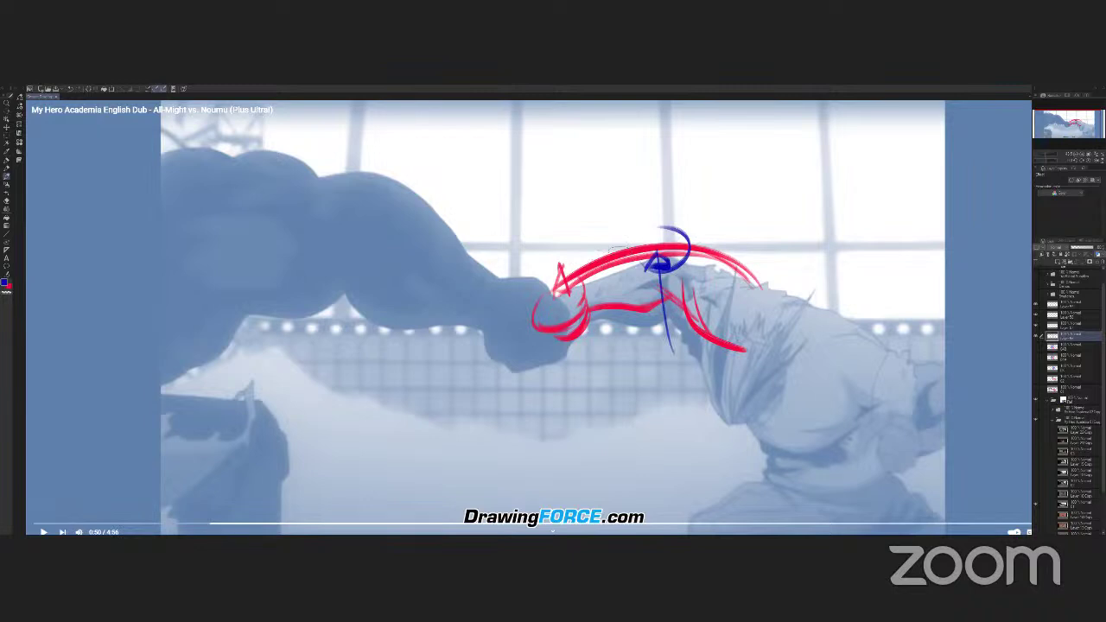
left_click(1075, 400)
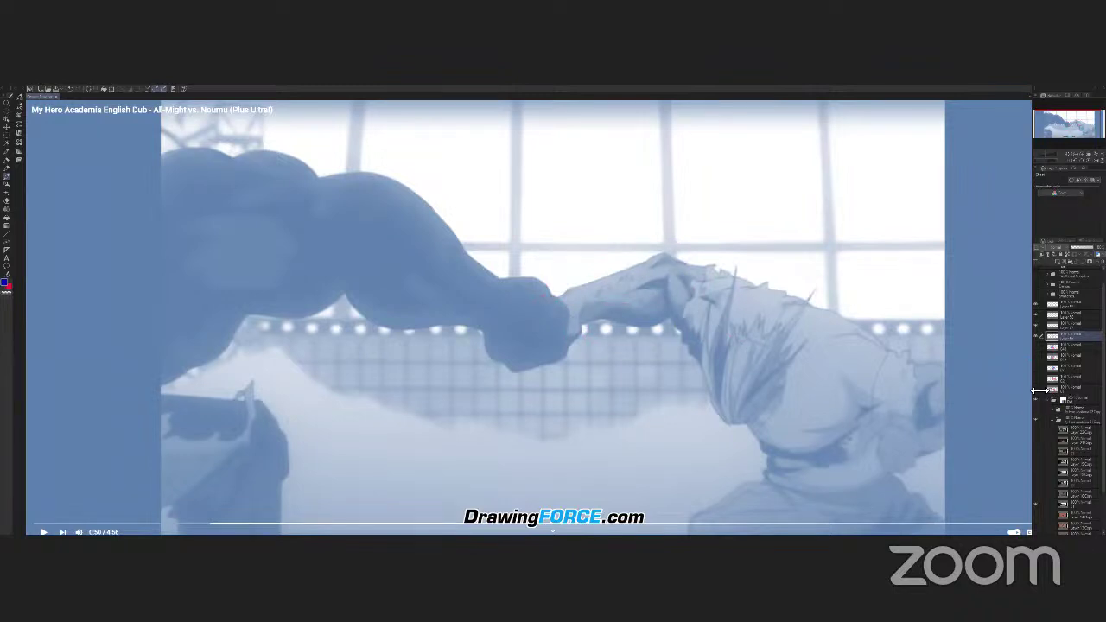
Show the 01 layer with the blue and red figure drawing over the tinted reference, fitting the whole canvas in view.
left_click(1036, 390)
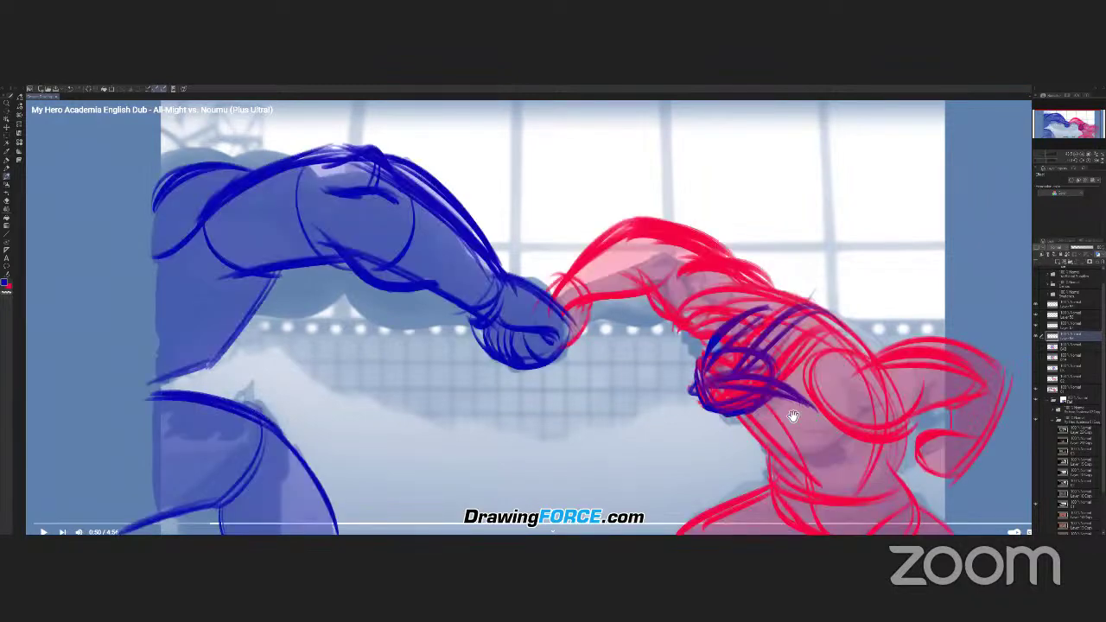
scroll(776, 413, "down", 1)
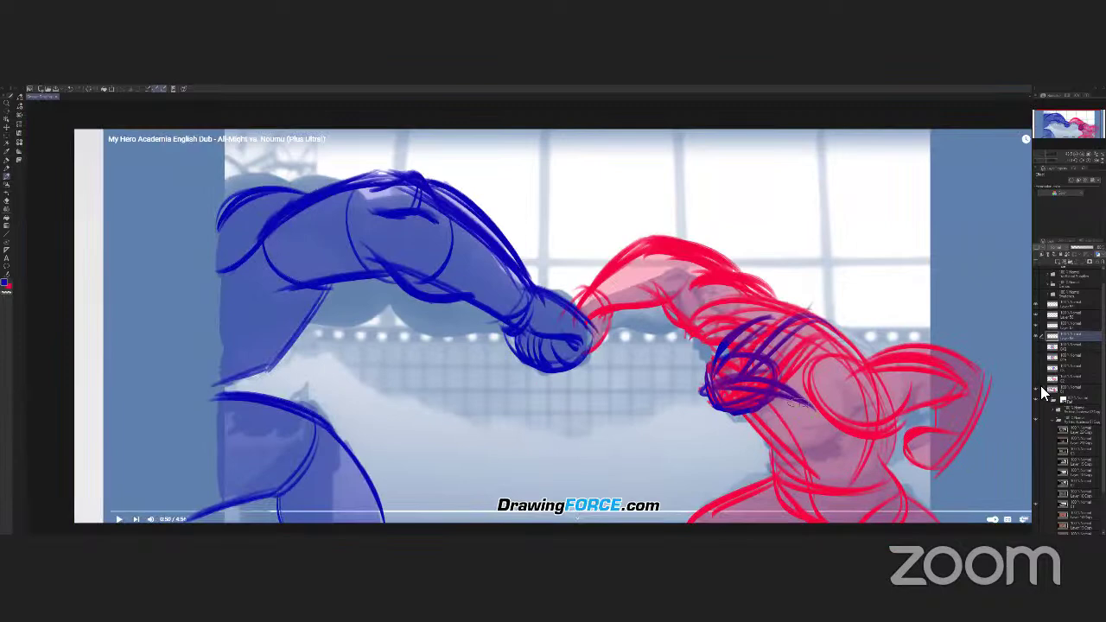
scroll(1035, 385, "right", 2)
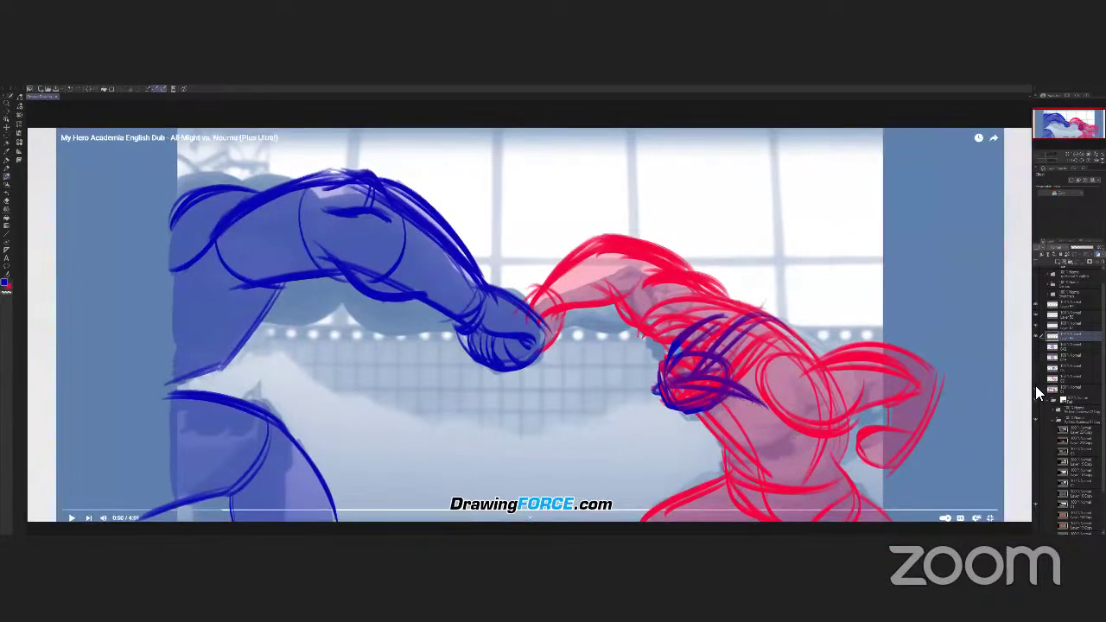
Compare the blue and red drawing with the anime reference by repeatedly hiding and showing the 01 layer.
left_click(1035, 385)
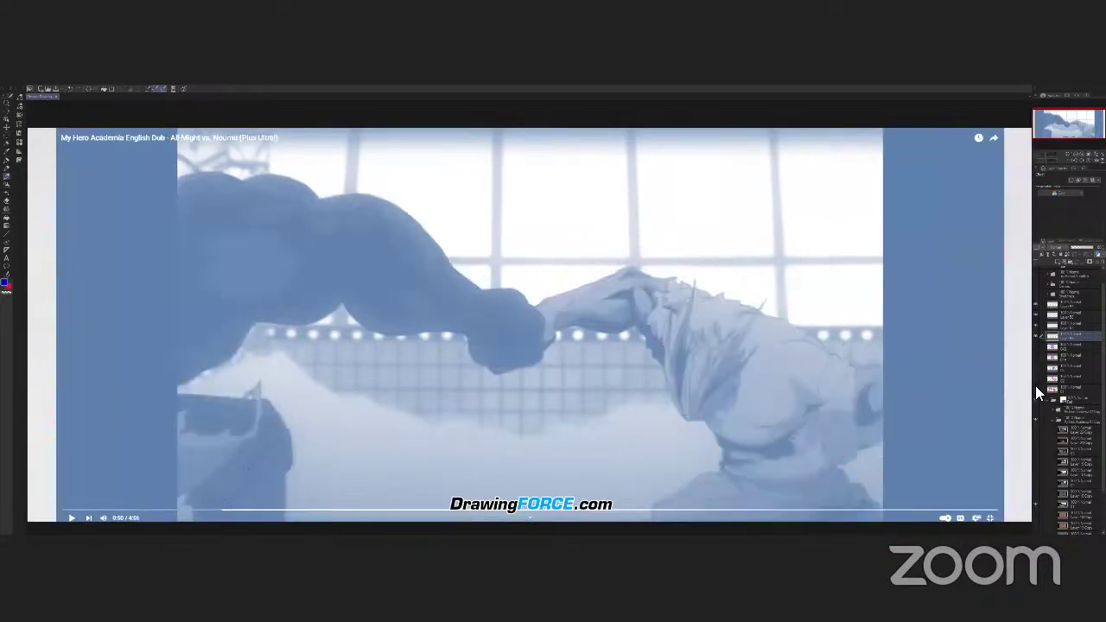
left_click(1034, 385)
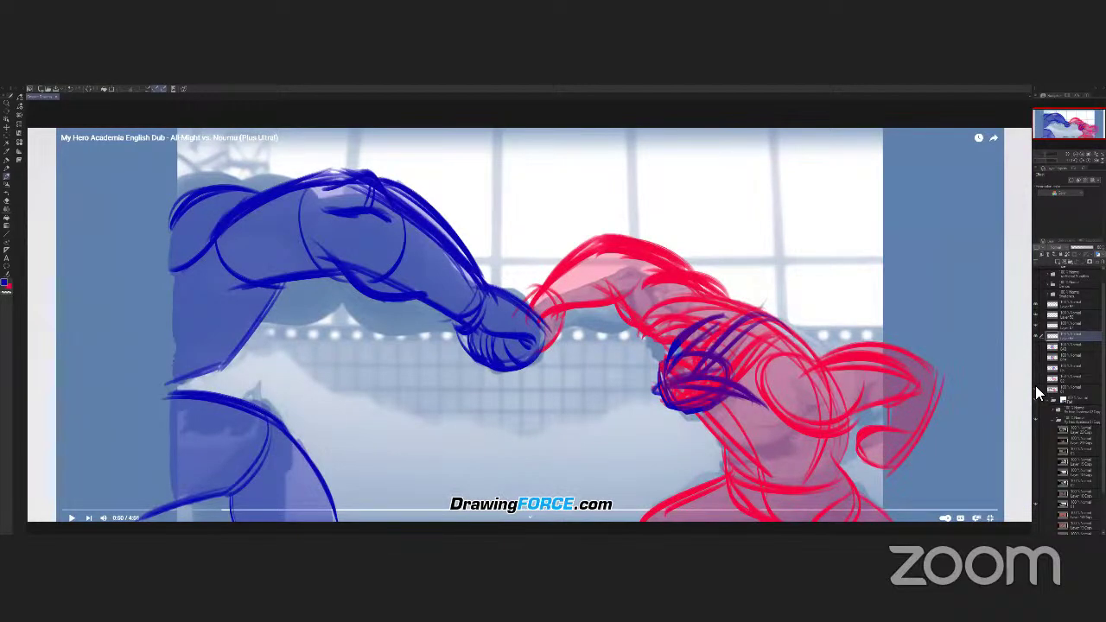
left_click(1037, 389)
left_click(1035, 385)
left_click(1035, 385)
left_click(1035, 385)
Sketch a blue curved arrow above the left arm with a loop and upward arrow at the elbow, and clear it.
mouse_move(239, 173)
left_mouse_down()
mouse_move(354, 139)
mouse_move(497, 211)
mouse_move(499, 226)
left_mouse_up()
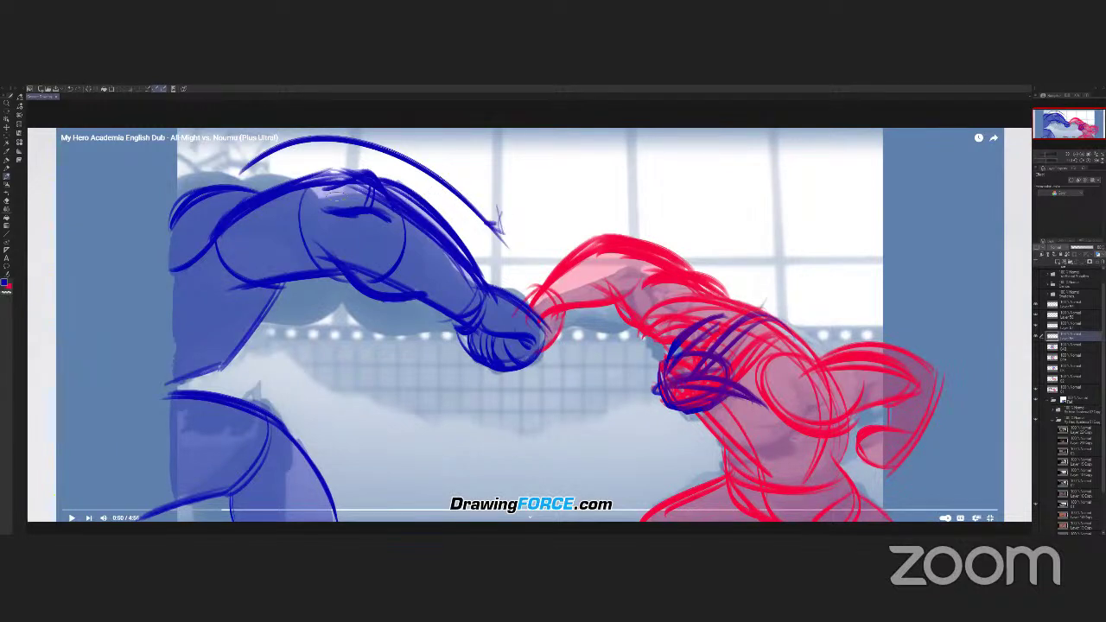
mouse_move(334, 211)
left_mouse_down()
mouse_move(377, 147)
mouse_move(423, 152)
mouse_move(348, 148)
left_mouse_up()
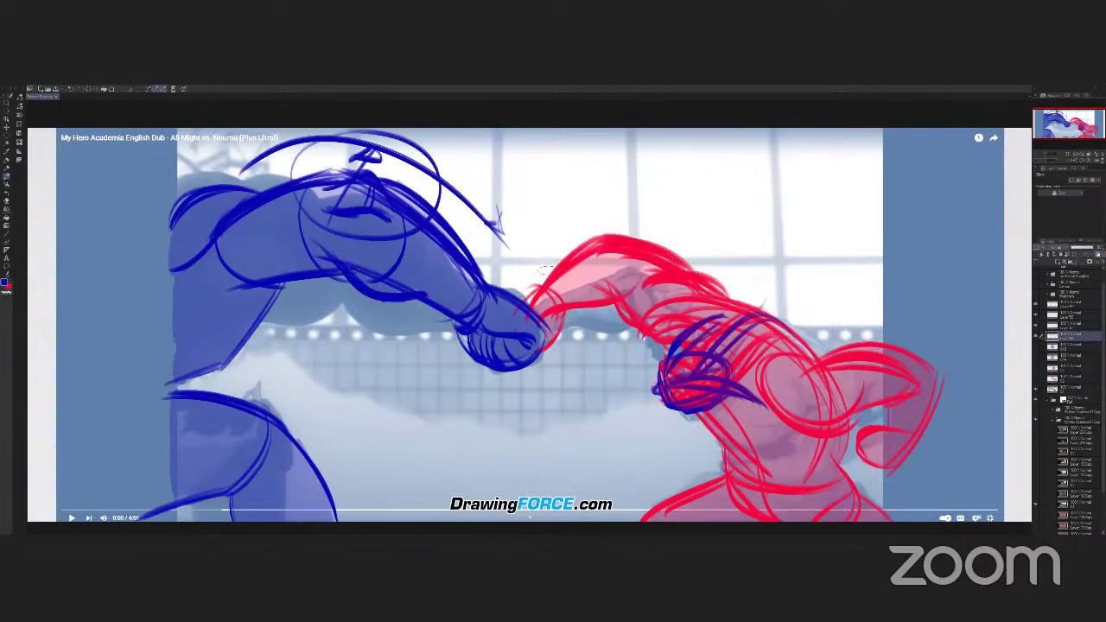
key("Delete")
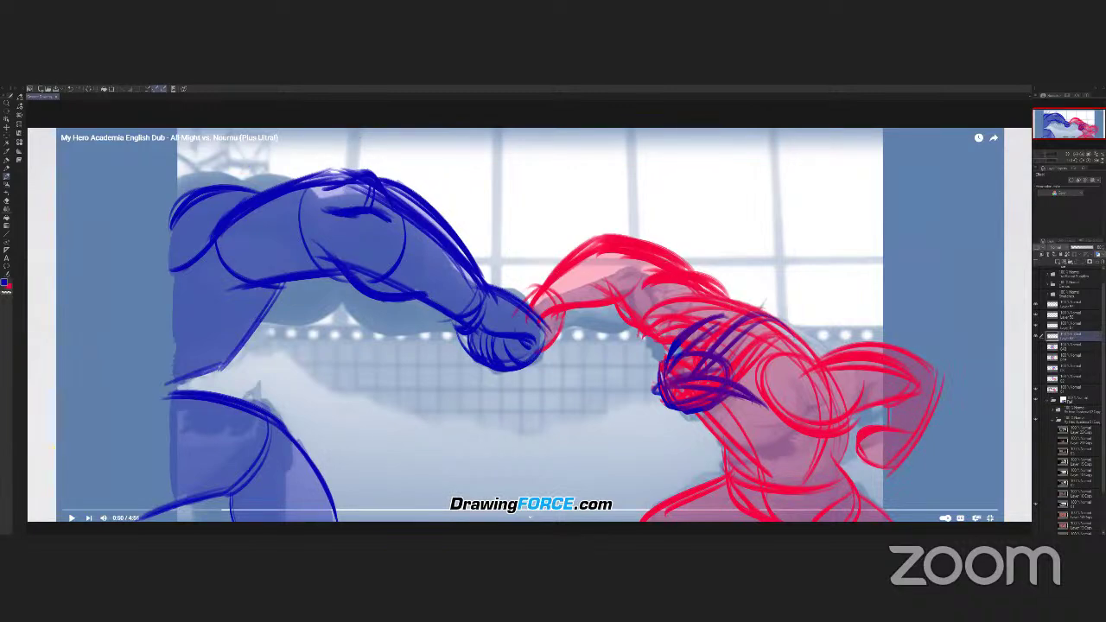
Compare the left figure's drawn pose with the reference by switching the figure drawing off and on again.
left_click(1035, 387)
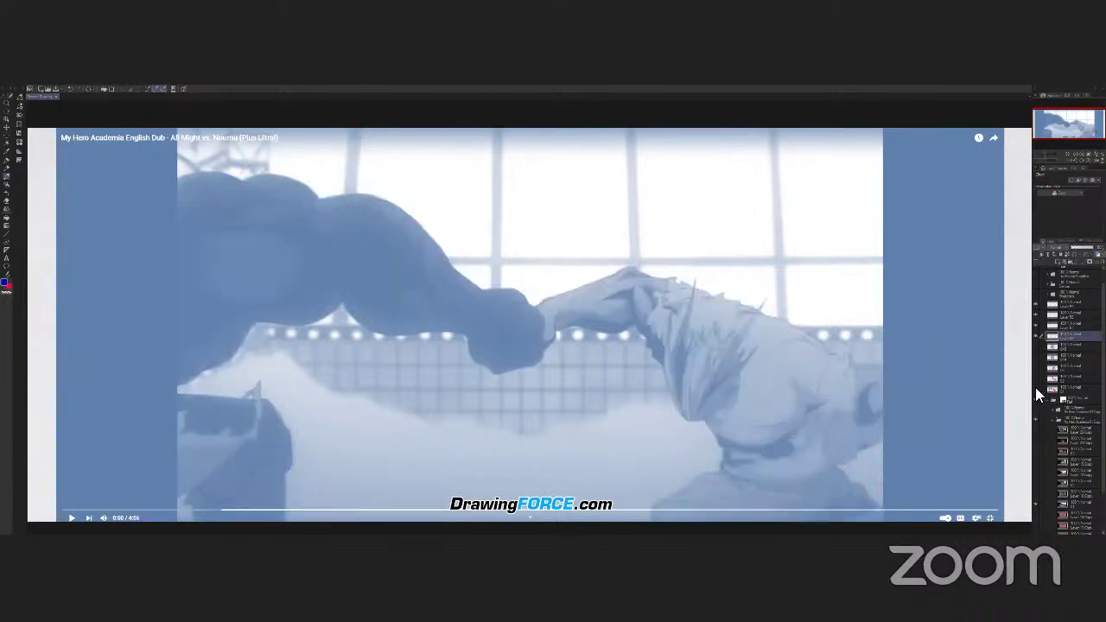
left_click(1035, 387)
left_click(1035, 387)
left_click(1035, 387)
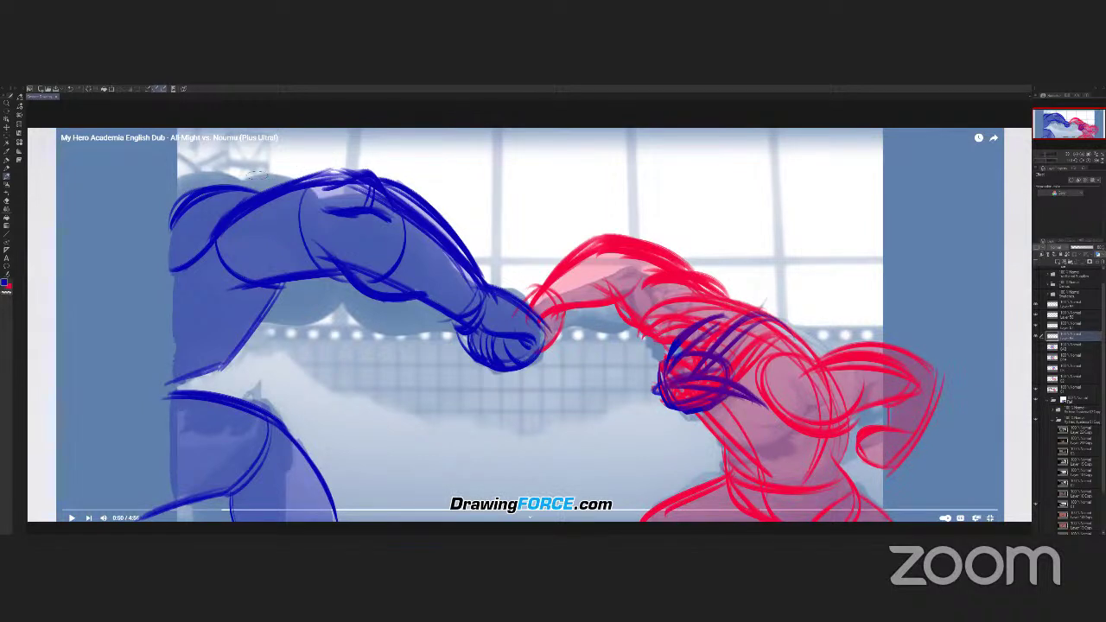
Mark the left figure's upper arm and circle the right figure's rear forearm in blue, and undo both marks.
mouse_move(259, 176)
left_mouse_down()
mouse_move(395, 152)
mouse_move(377, 145)
mouse_move(422, 188)
left_mouse_up()
key("ctrl+z")
key("ctrl+z")
mouse_move(864, 462)
left_mouse_down()
mouse_move(963, 388)
mouse_move(903, 350)
left_mouse_up()
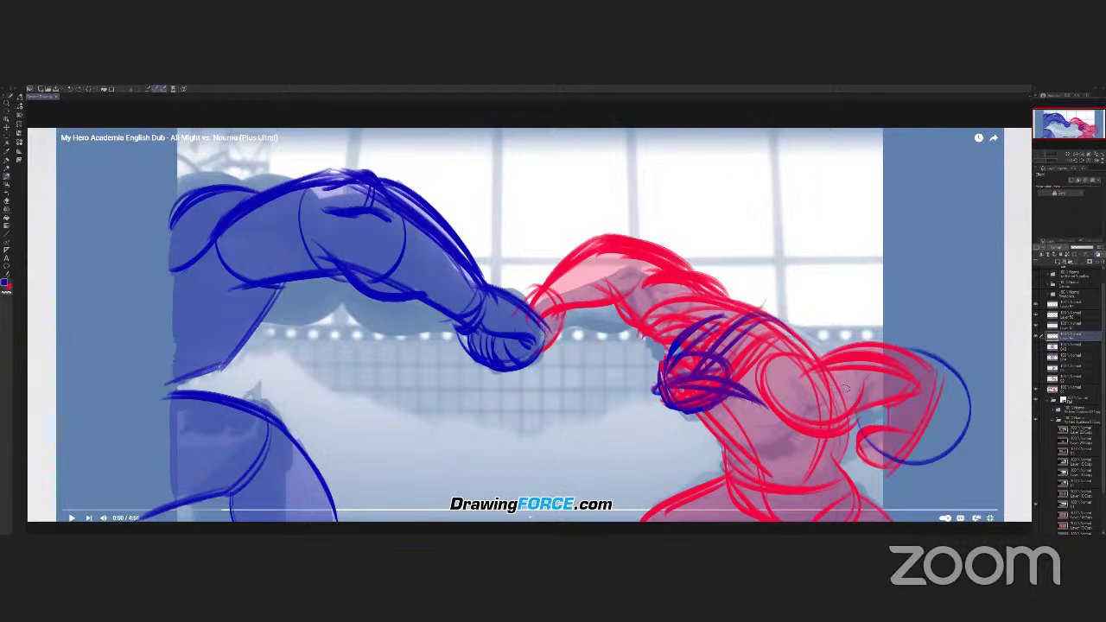
key("ctrl+z")
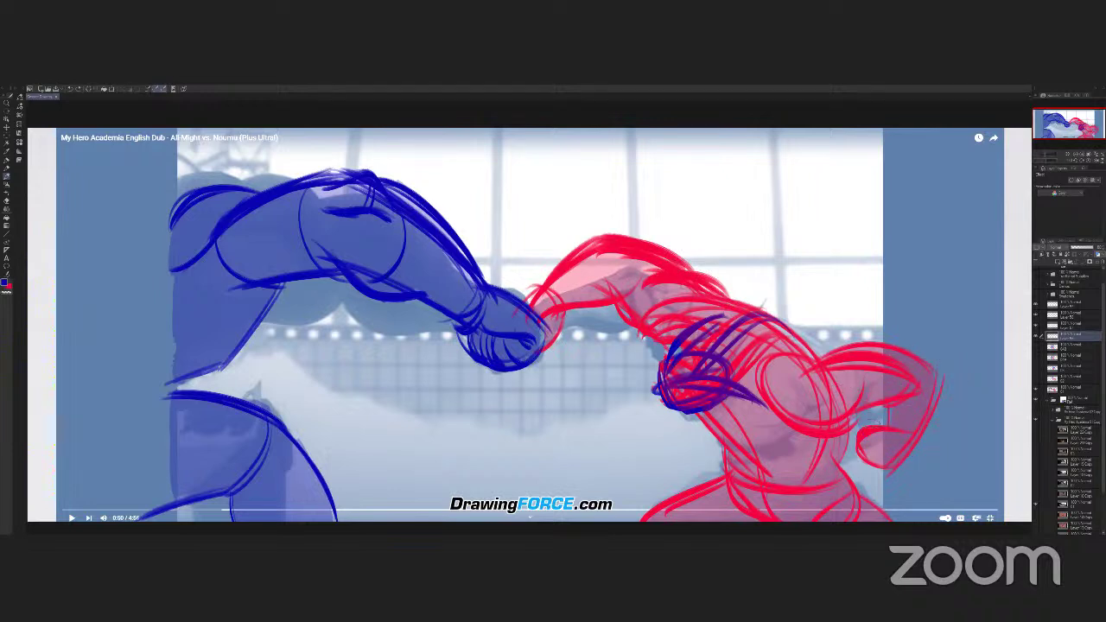
Hide the figure drawing, outline and hatch the right figure's rear arm in blue over the reference, and undo the strokes.
left_click(1036, 389)
left_click_drag(834, 422, 862, 441)
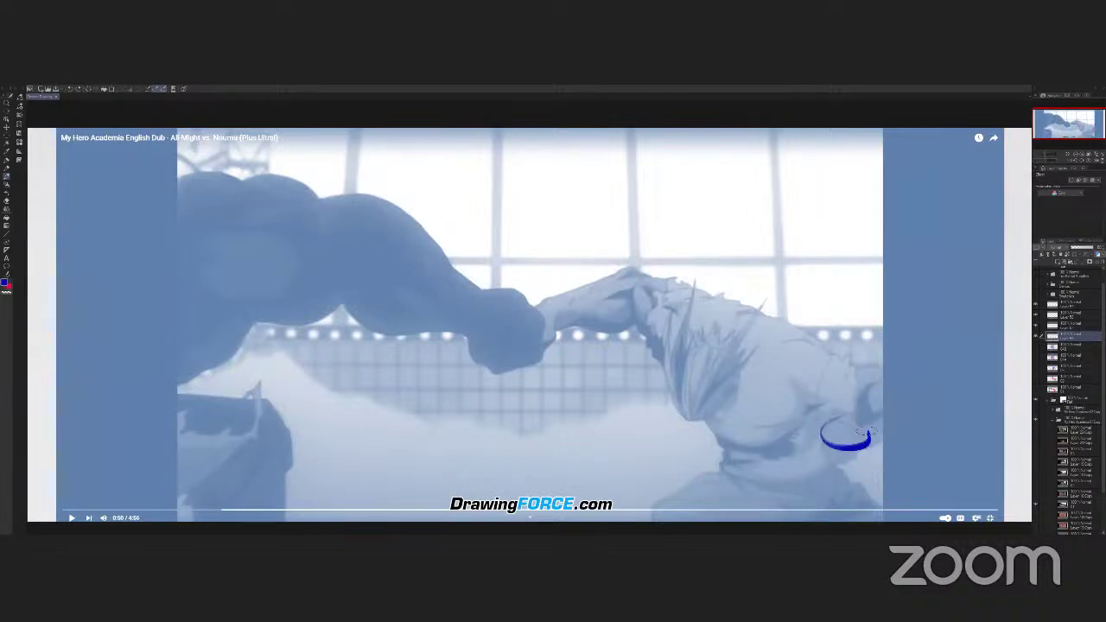
key("ctrl+z")
mouse_move(836, 354)
left_mouse_down()
mouse_move(871, 364)
mouse_move(907, 399)
mouse_move(845, 456)
mouse_move(822, 458)
mouse_move(851, 363)
mouse_move(852, 439)
mouse_move(886, 372)
mouse_move(903, 406)
left_mouse_up()
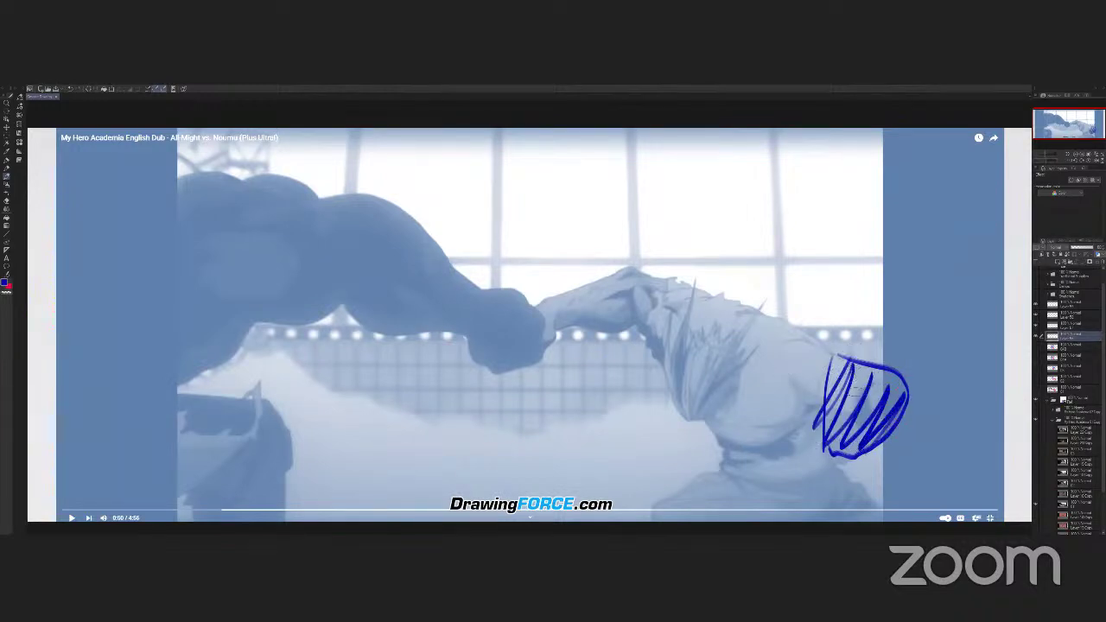
key("ctrl+z")
key("ctrl+z")
key("ctrl+z")
key("ctrl+z")
key("ctrl+z")
key("ctrl+z")
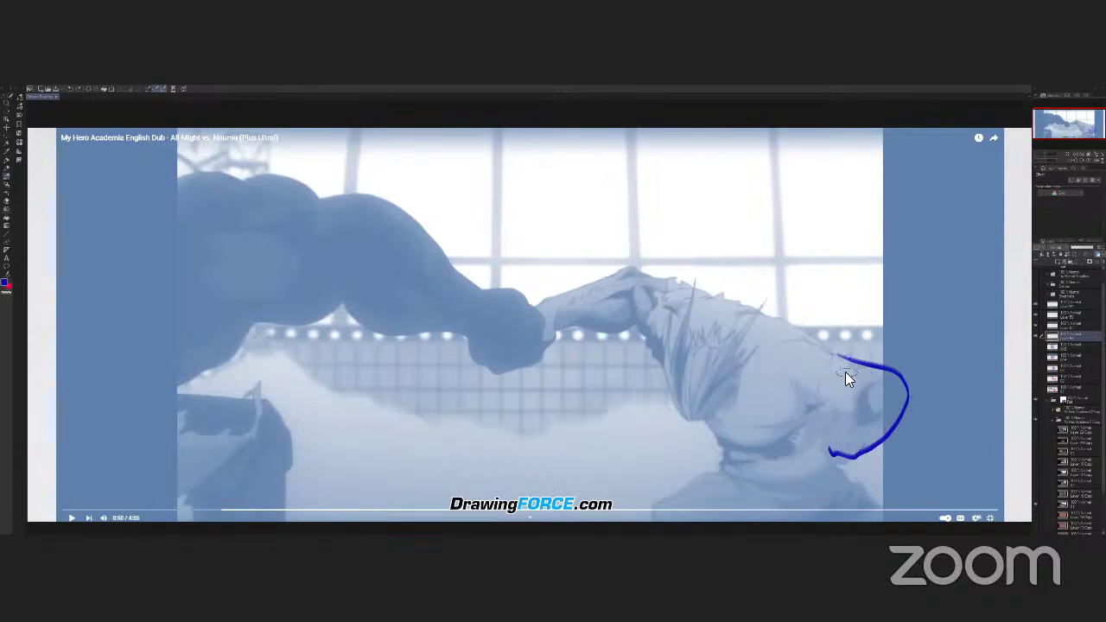
Show the figure drawing, hatch the gap around the right figure's rear fist in blue, and clear the hatching.
left_click(1035, 388)
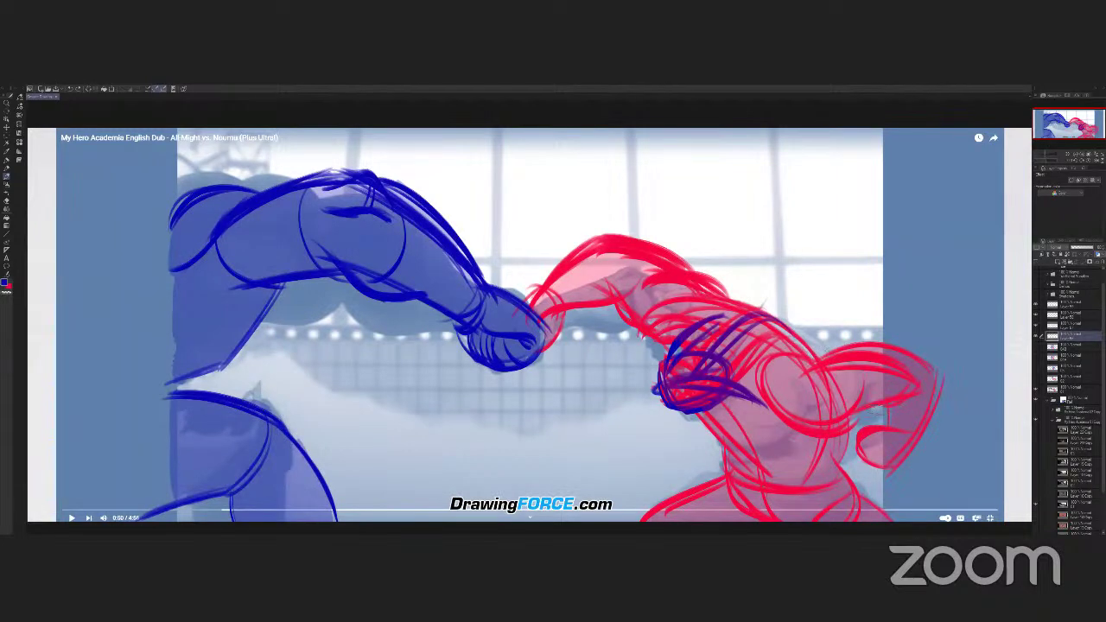
mouse_move(863, 406)
left_mouse_down()
mouse_move(877, 421)
mouse_move(847, 458)
mouse_move(890, 501)
mouse_move(885, 430)
mouse_move(848, 420)
mouse_move(840, 460)
left_mouse_up()
mouse_move(881, 424)
left_mouse_down()
mouse_move(853, 451)
mouse_move(857, 475)
mouse_move(887, 477)
mouse_move(845, 476)
mouse_move(843, 451)
left_mouse_up()
left_click_drag(883, 403, 858, 419)
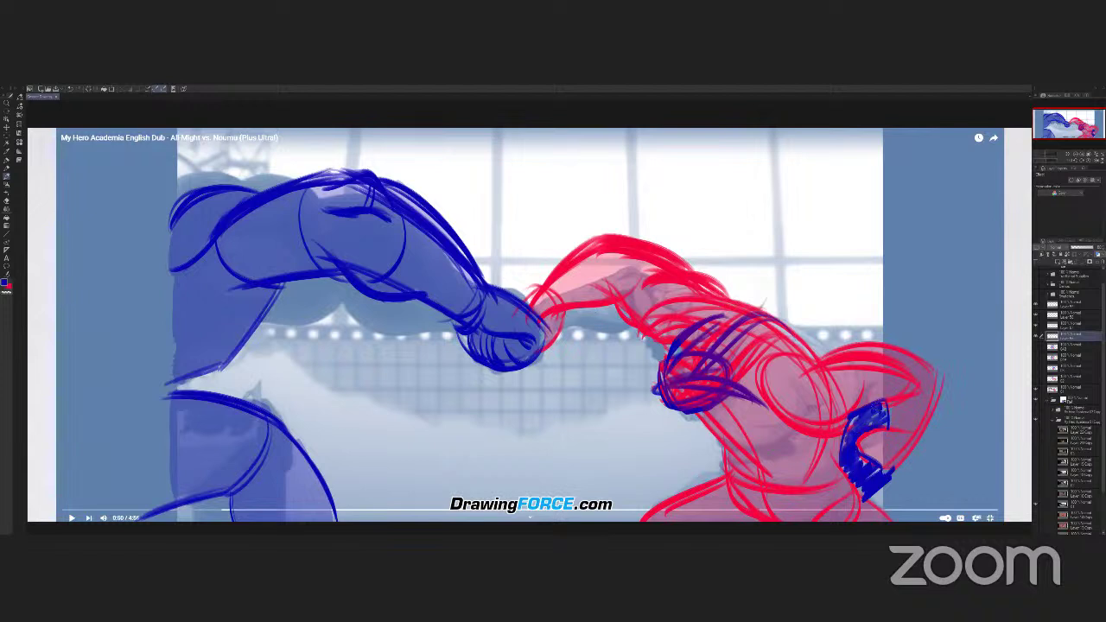
key("Delete")
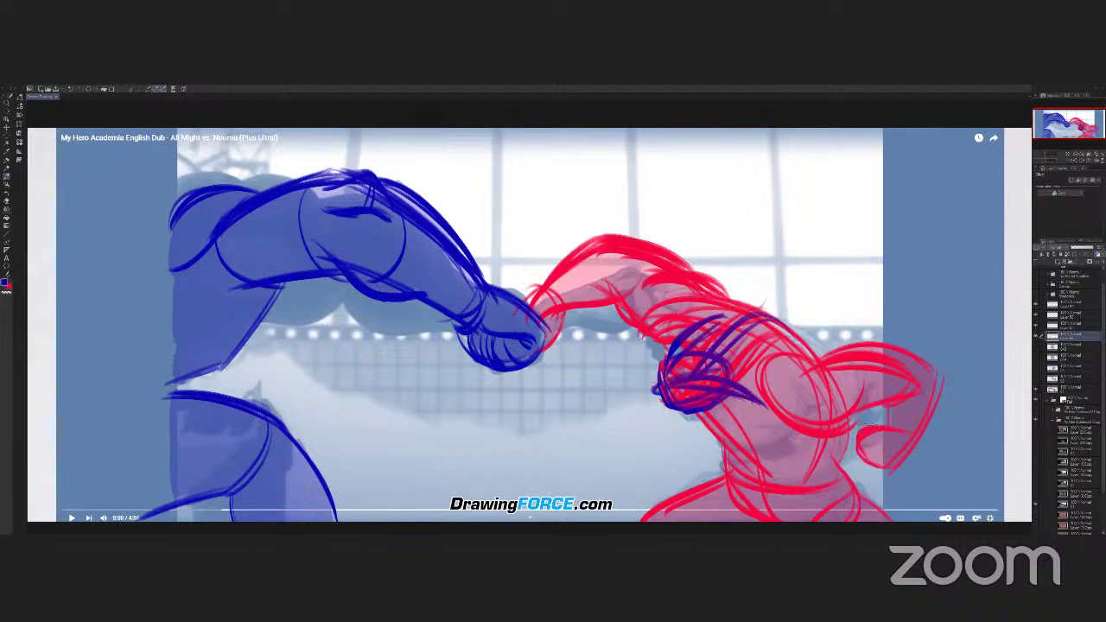
Hide the figure drawing and switch the reference to the 1:03 close-up of the dark creature's bent arm meeting the right figure's fist.
left_click(1036, 391)
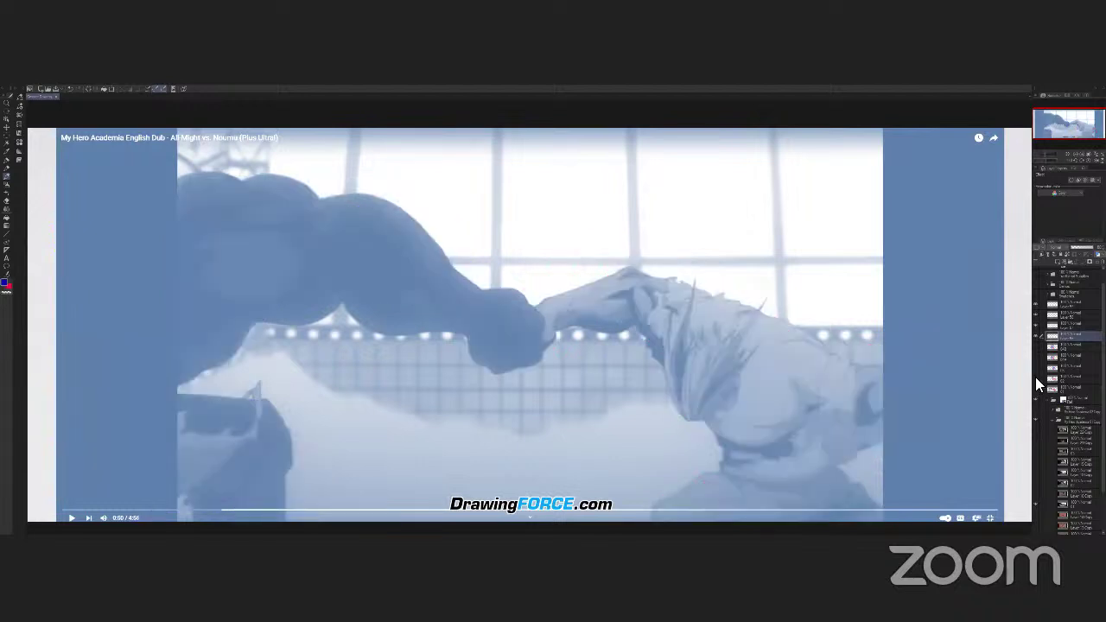
left_click(1034, 501)
left_click(1035, 492)
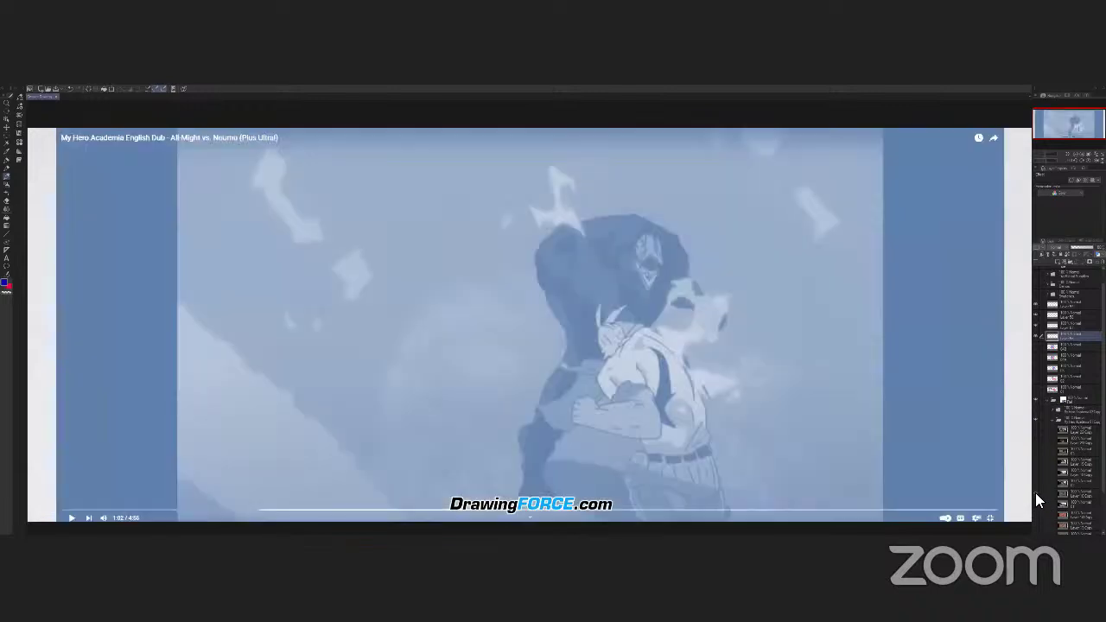
left_click(1035, 486)
left_click(1036, 485)
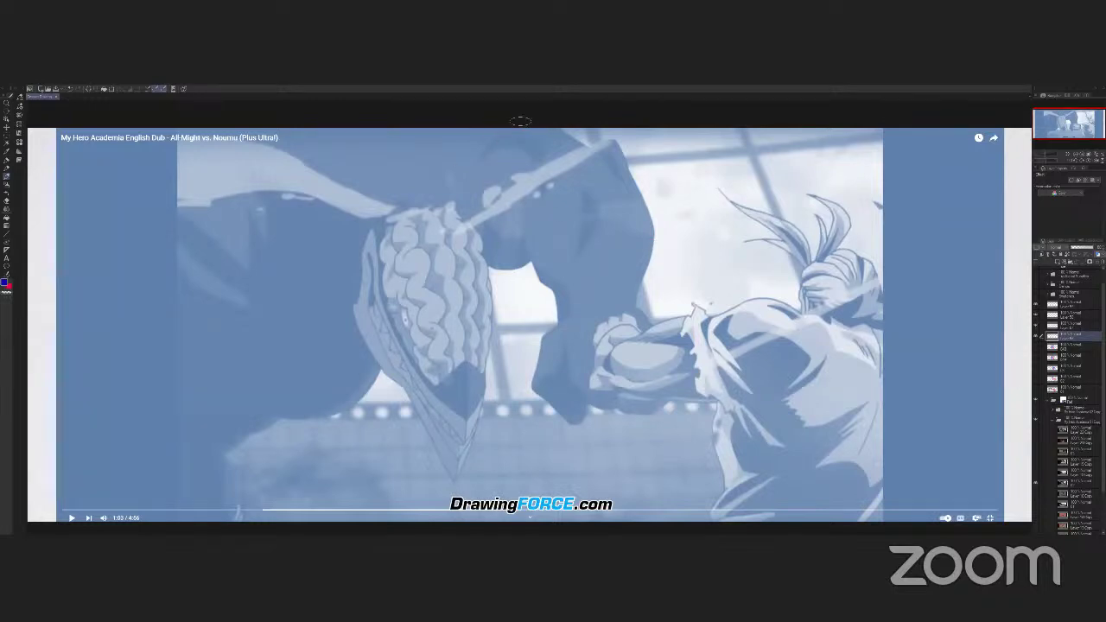
Trace the dark creature's curved forearm and fist in red over the reference.
key("x")
left_click_drag(539, 126, 628, 333)
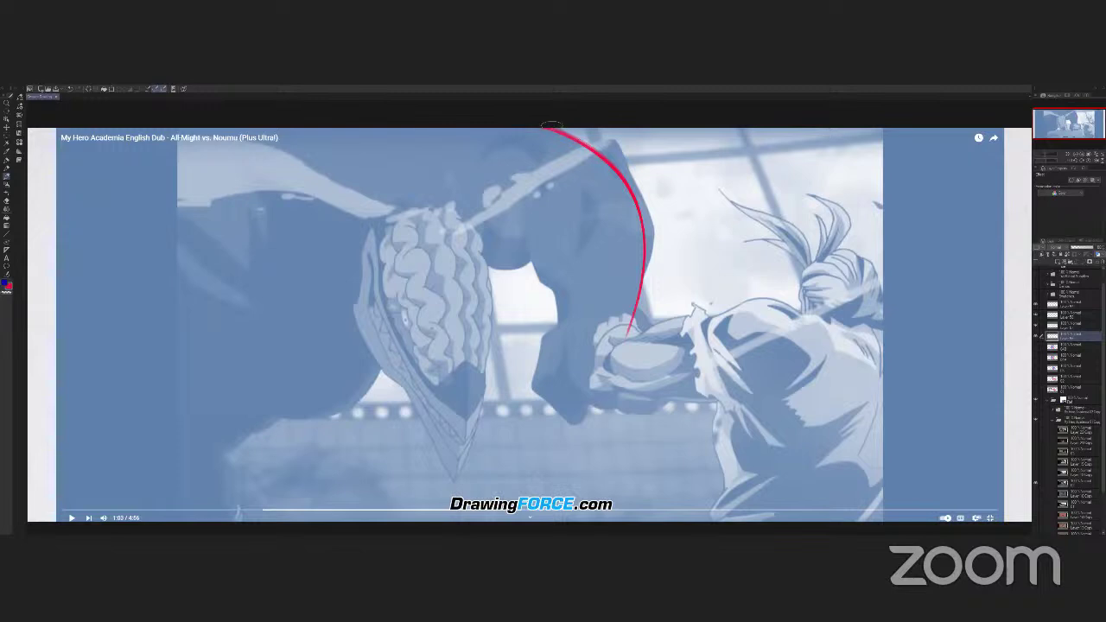
mouse_move(549, 130)
left_mouse_down()
mouse_move(660, 240)
mouse_move(635, 335)
left_mouse_up()
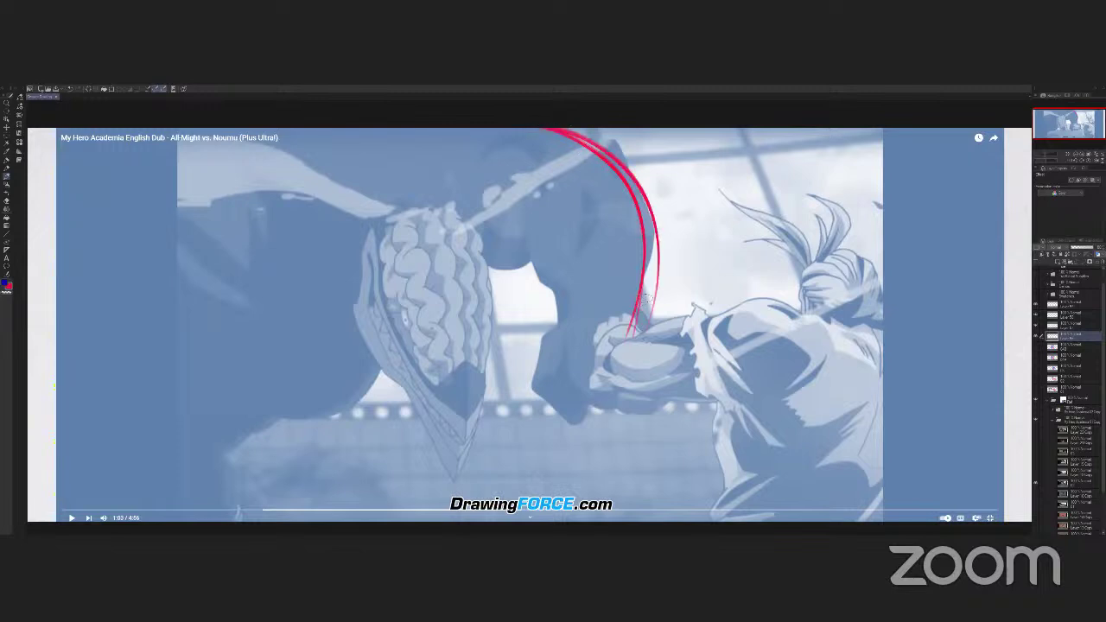
mouse_move(551, 319)
left_mouse_down()
mouse_move(615, 399)
mouse_move(627, 396)
mouse_move(622, 409)
left_mouse_up()
left_click_drag(641, 335, 627, 406)
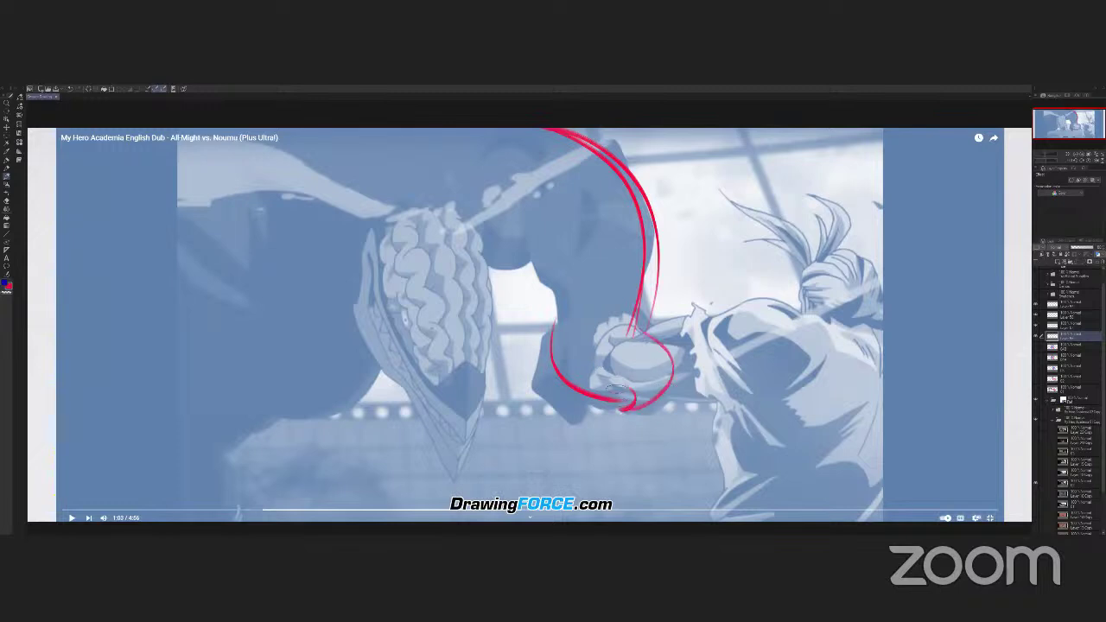
mouse_move(643, 313)
left_mouse_down()
mouse_move(609, 304)
mouse_move(551, 330)
left_mouse_up()
mouse_move(518, 188)
left_mouse_down()
mouse_move(536, 285)
mouse_move(561, 311)
left_mouse_up()
left_click_drag(646, 259, 640, 318)
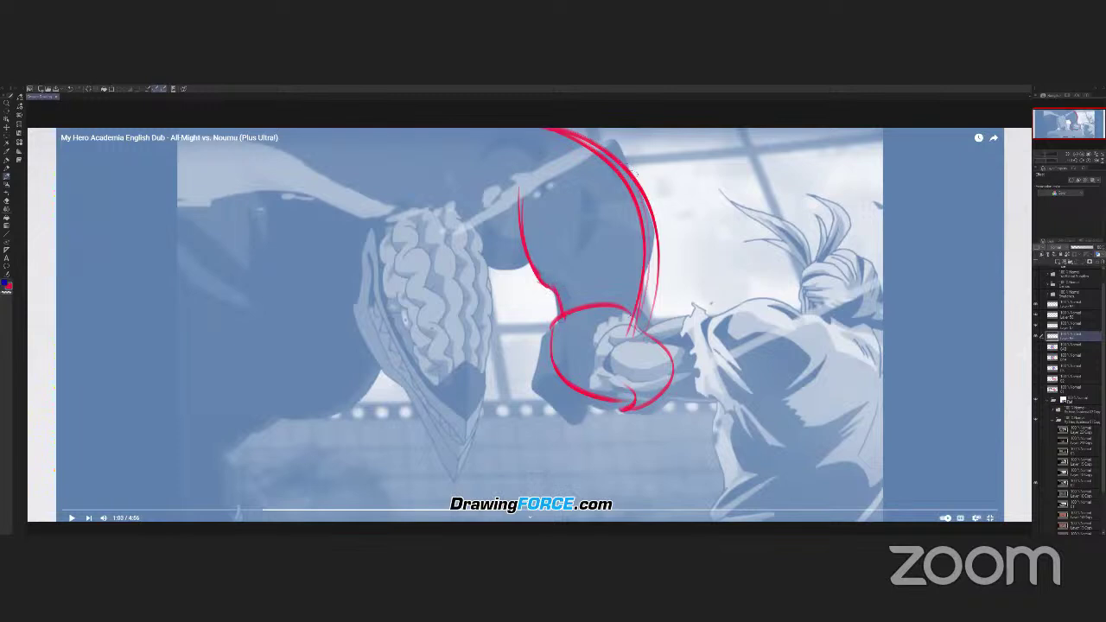
Add the elbow corner and a sweeping red force arrow from the creature's back to its fist, and clear all the strokes.
mouse_move(596, 135)
left_mouse_down()
mouse_move(617, 139)
mouse_move(625, 166)
left_mouse_up()
left_click_drag(156, 304, 575, 216)
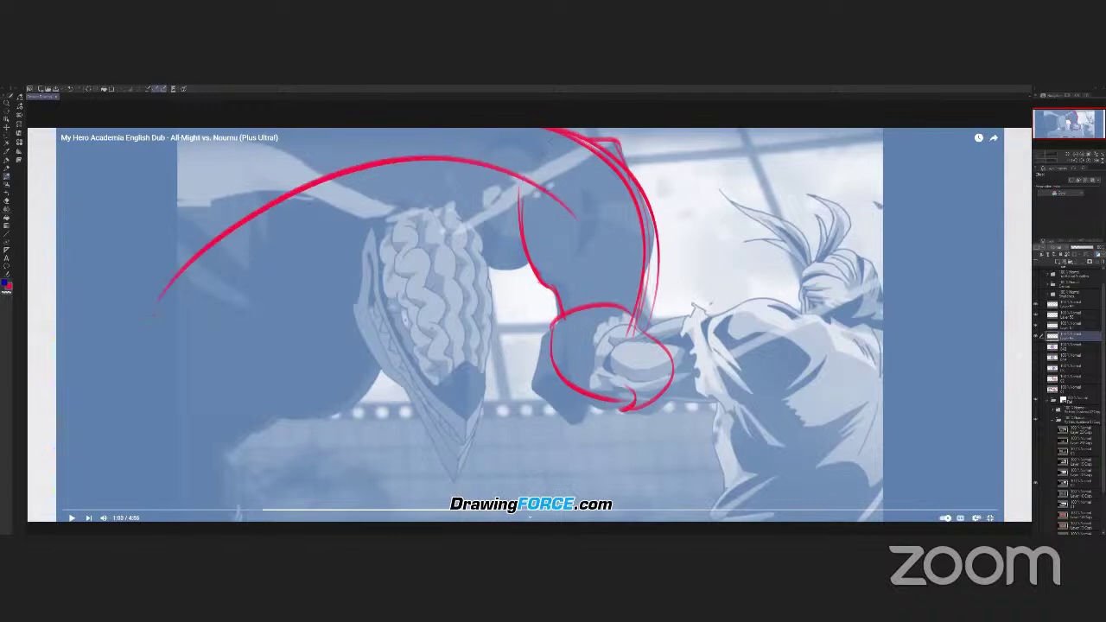
mouse_move(427, 152)
left_mouse_down()
mouse_move(610, 285)
mouse_move(604, 333)
left_mouse_up()
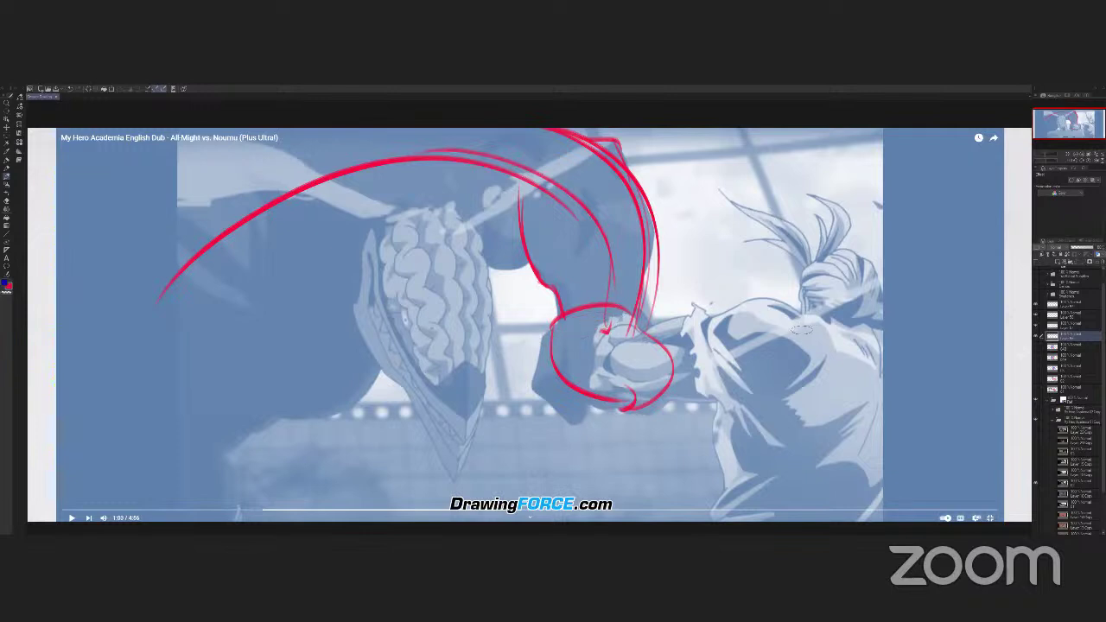
key("Delete")
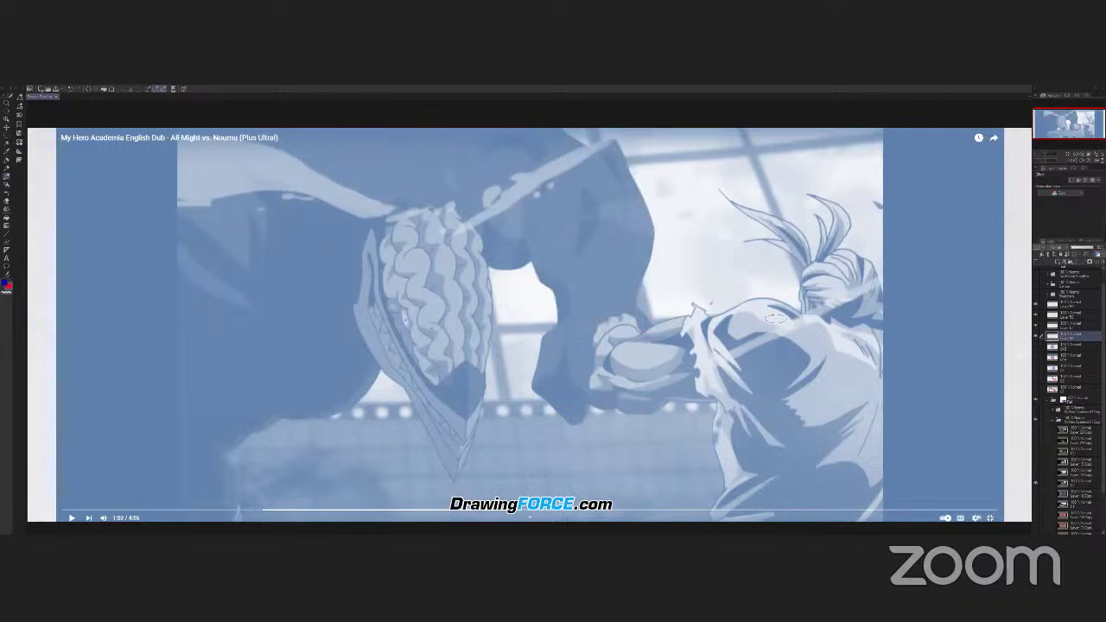
Show this frame's figure drawing, draw blue direction strokes across the right figure's torso and along its back, and undo them.
left_click(1035, 378)
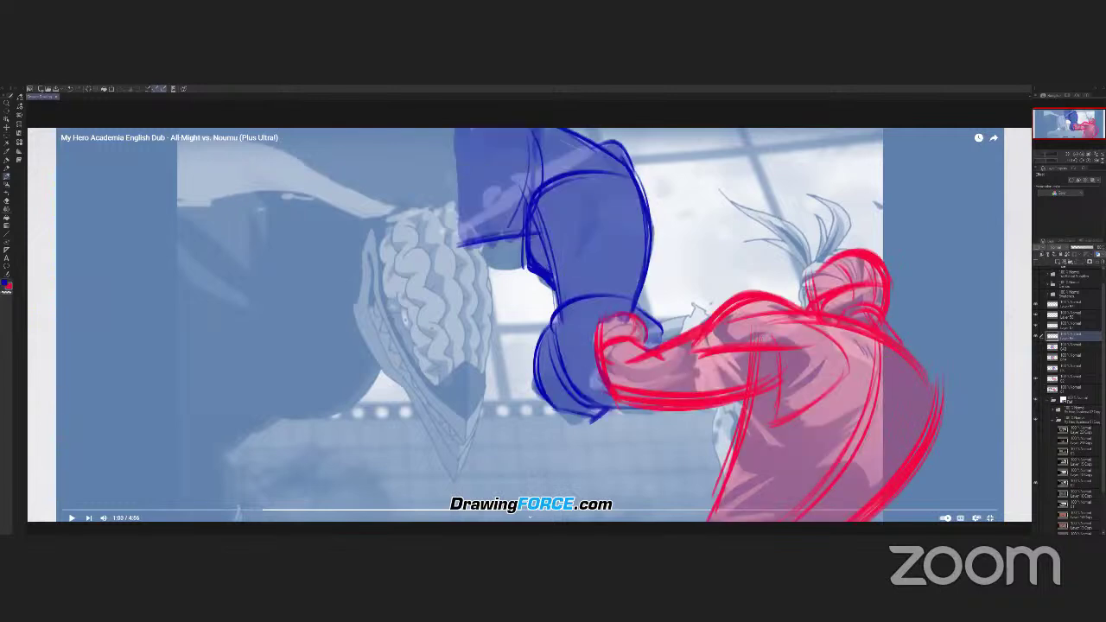
key("x")
mouse_move(673, 444)
left_mouse_down()
mouse_move(873, 436)
mouse_move(874, 419)
mouse_move(879, 450)
left_mouse_up()
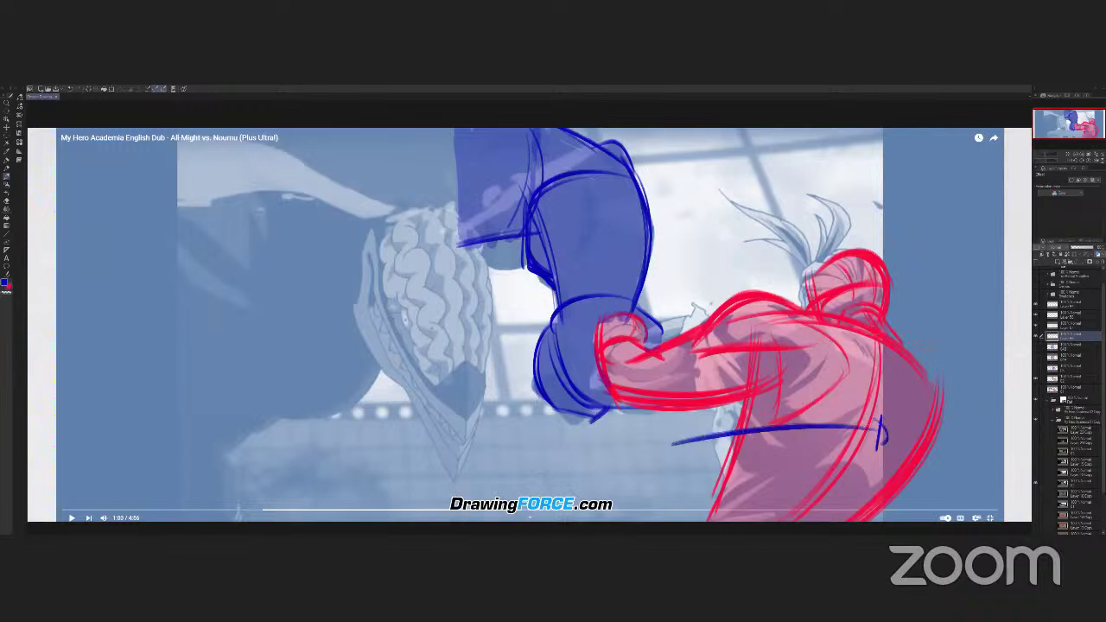
mouse_move(912, 320)
left_mouse_down()
mouse_move(881, 518)
mouse_move(903, 490)
mouse_move(909, 517)
left_mouse_up()
key("ctrl+z")
key("ctrl+z")
key("ctrl+z")
key("ctrl+z")
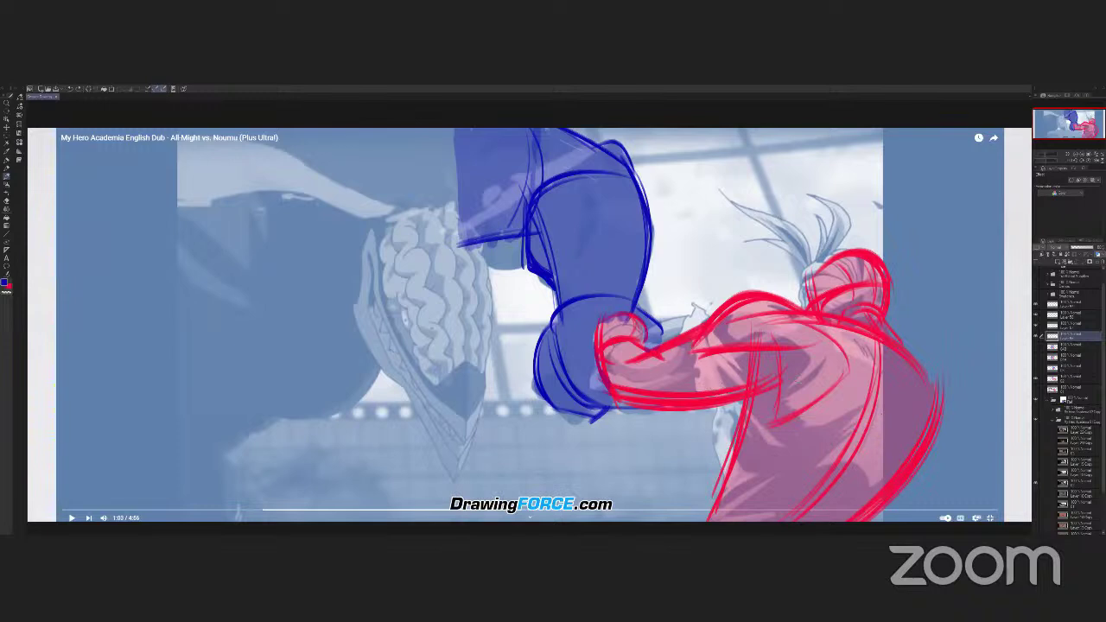
Compare the drawing with the reference by toggling it, leave it hidden, mark the right forearm's upper edge in blue, and undo the mark.
left_click(1036, 377)
left_click(1036, 376)
left_click(1036, 377)
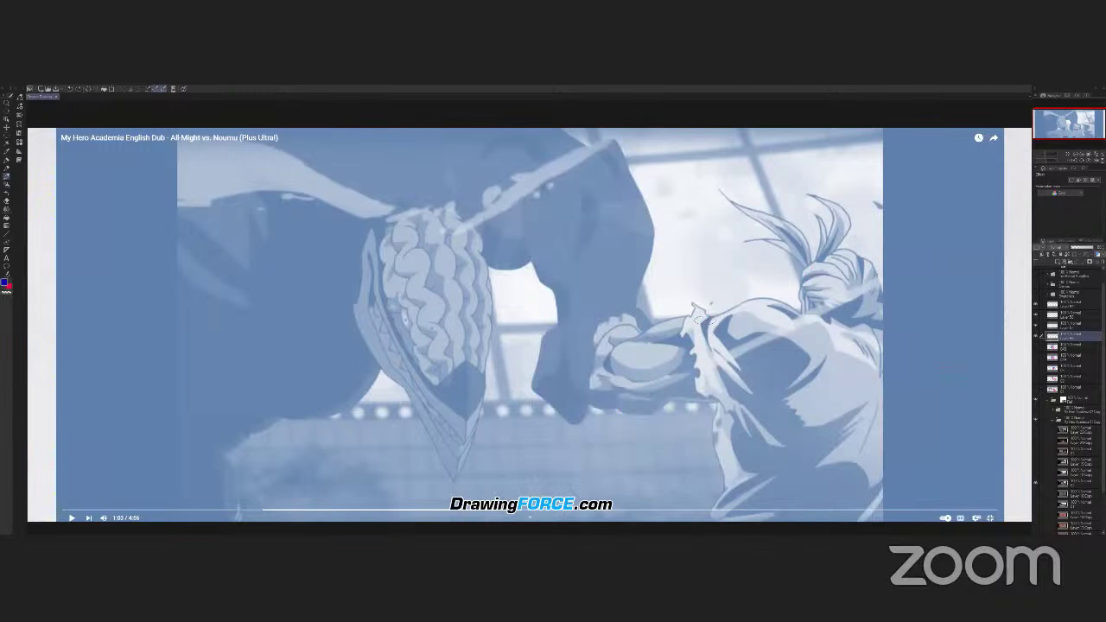
left_click_drag(741, 307, 609, 346)
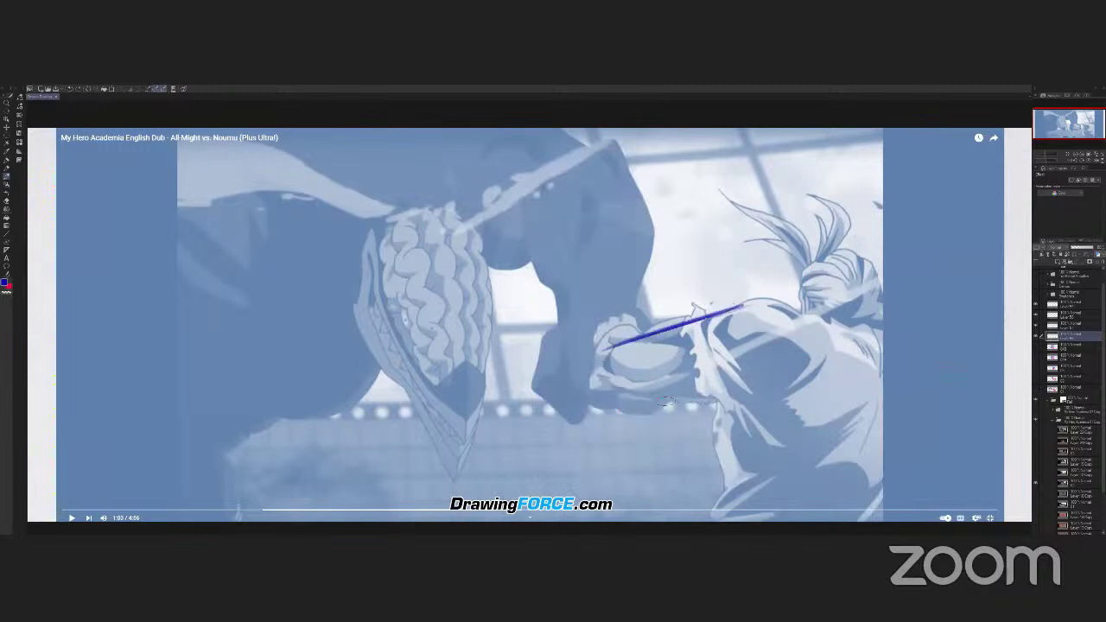
key("ctrl+z")
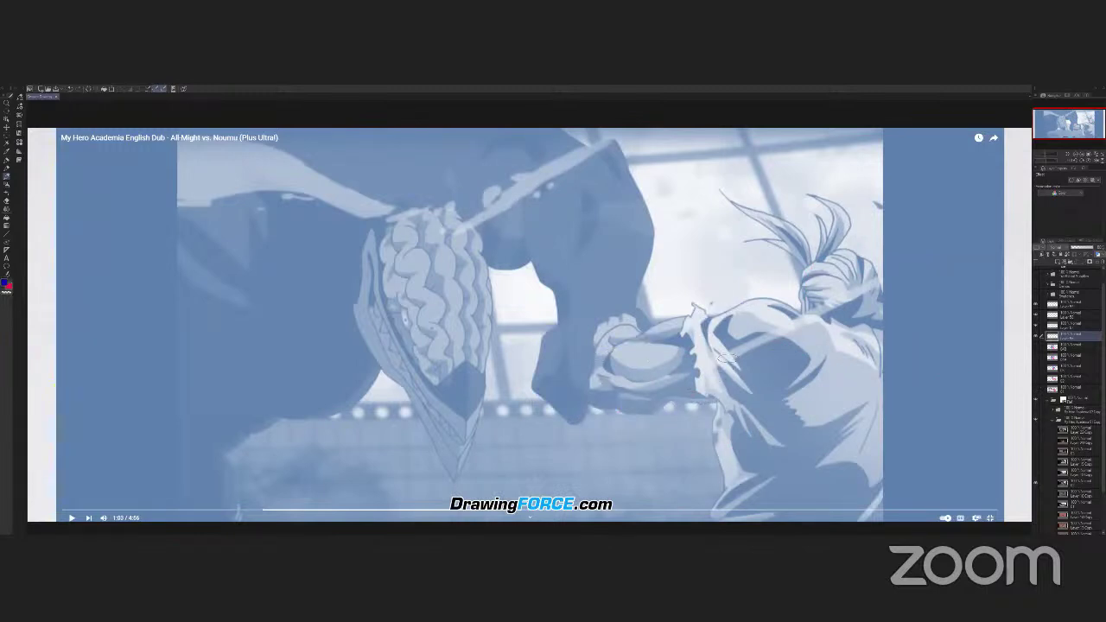
Outline the right figure's forearm and fist with straight red lines over the reference, and clear the outline.
left_click_drag(757, 299, 601, 345)
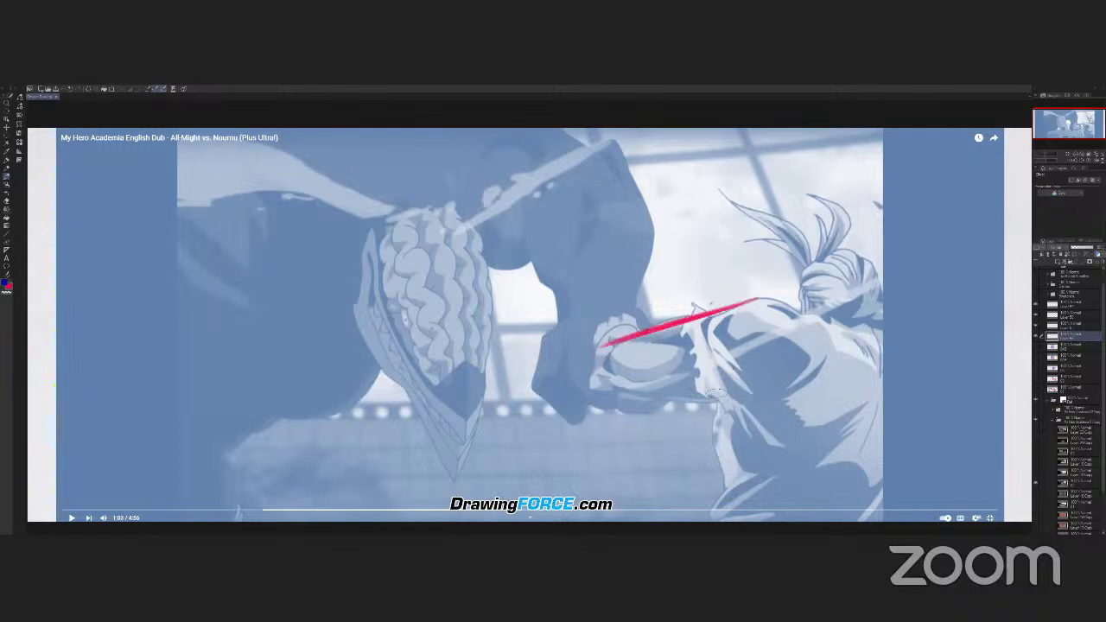
left_click_drag(733, 401, 605, 398)
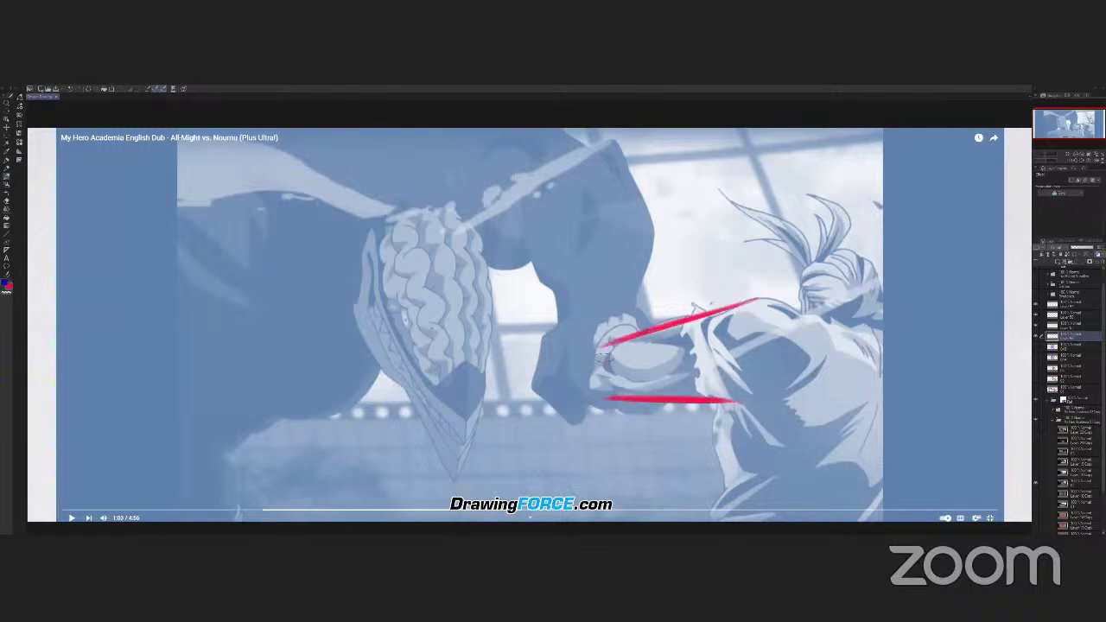
left_click_drag(599, 346, 592, 399)
mouse_move(599, 361)
left_mouse_down()
mouse_move(596, 392)
mouse_move(598, 359)
mouse_move(619, 347)
left_mouse_up()
left_click(1040, 356)
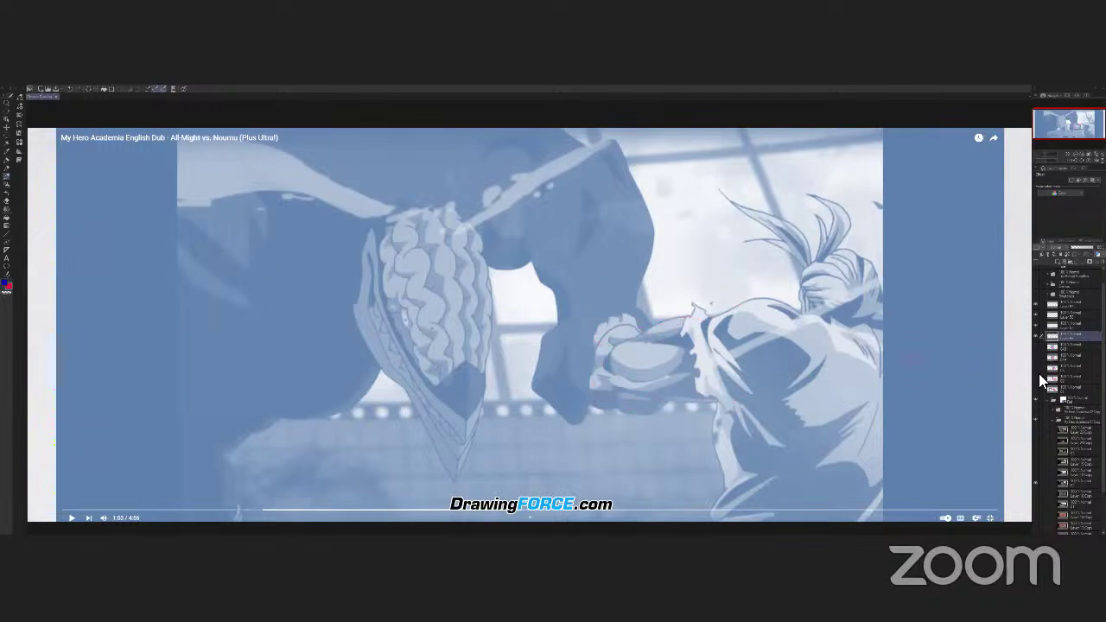
Show the figure drawing, draw red force curves over the right figure's shoulder and under its forearm towards the fist, and undo them.
left_click(1037, 383)
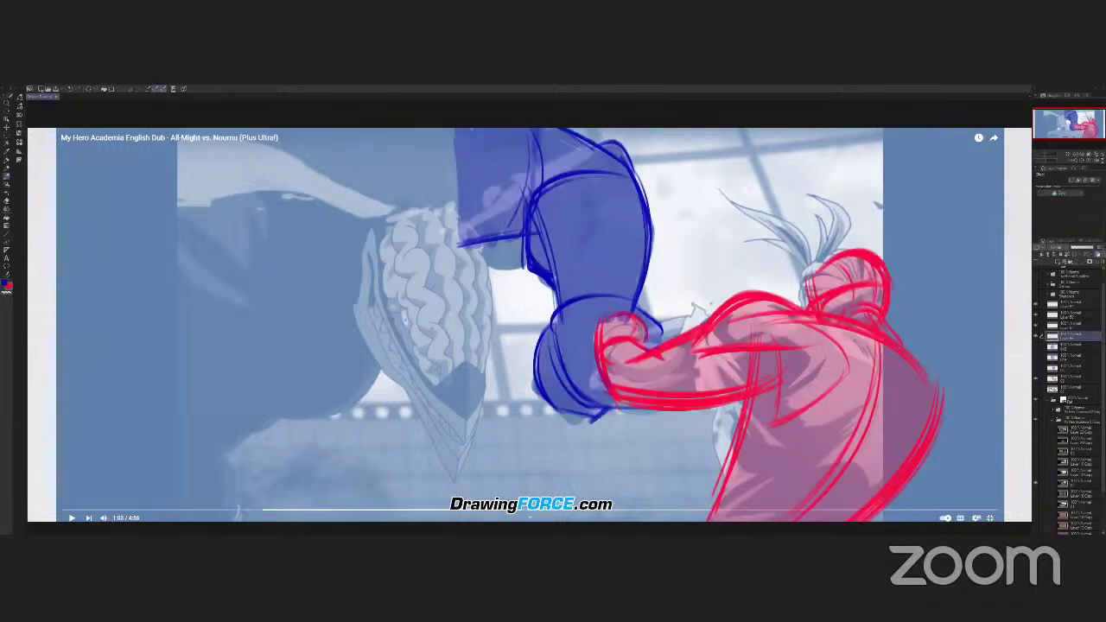
left_click_drag(795, 265, 697, 318)
mouse_move(768, 411)
left_mouse_down()
mouse_move(631, 434)
mouse_move(641, 438)
mouse_move(583, 416)
mouse_move(566, 393)
left_mouse_up()
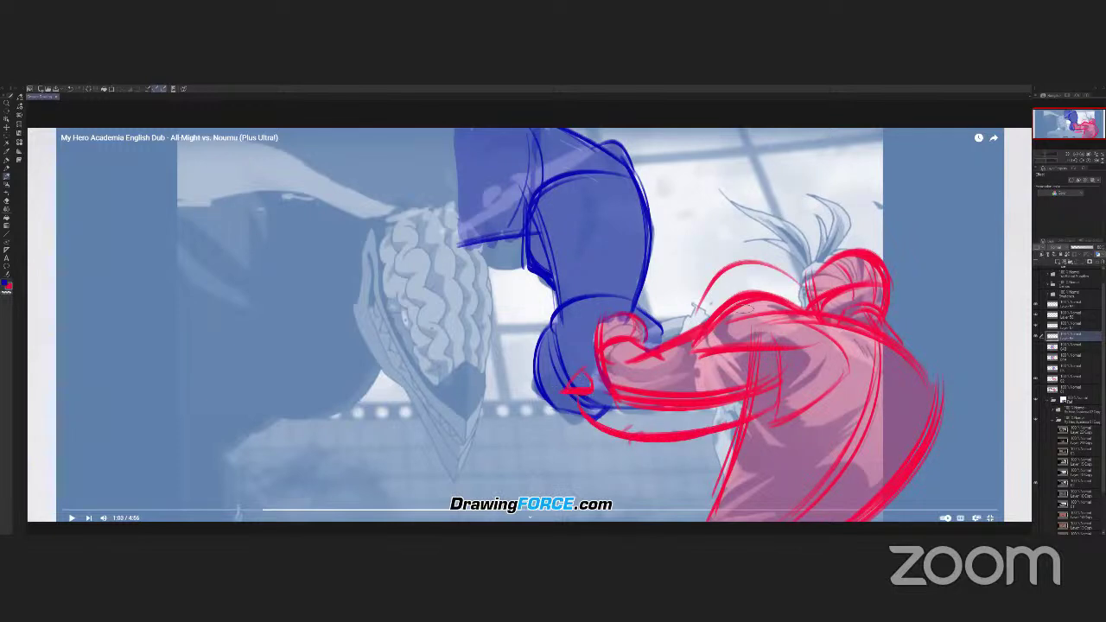
left_click_drag(690, 321, 703, 300)
key("ctrl+z")
key("ctrl+z")
key("ctrl+z")
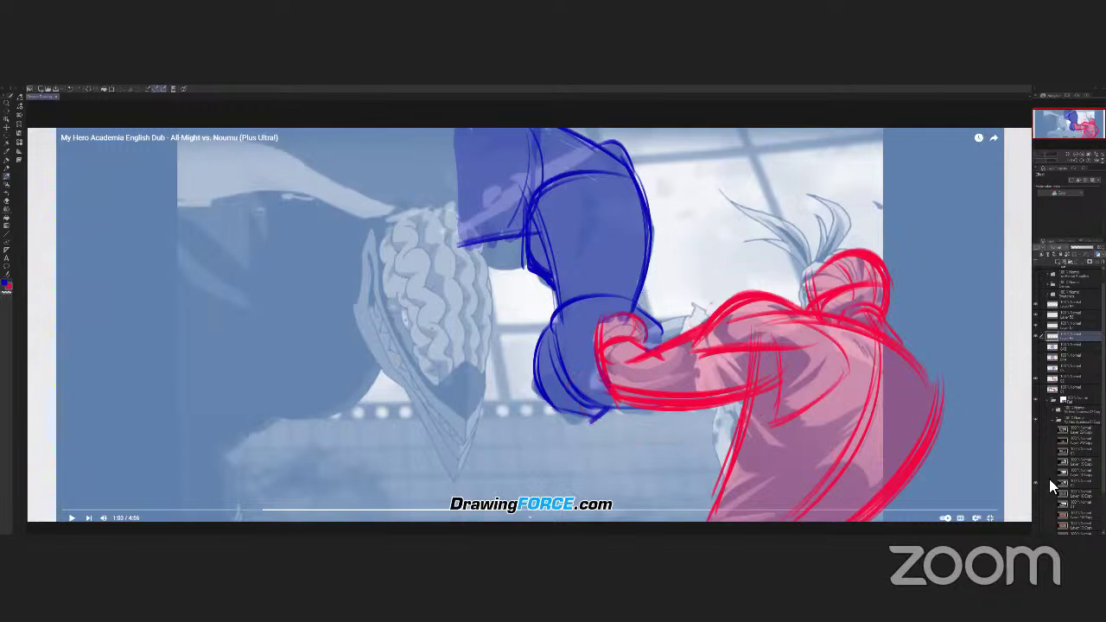
Hide the figure drawing and switch the reference to the 2:22 overhead frame of the creature above the fallen figure.
left_click(1037, 397)
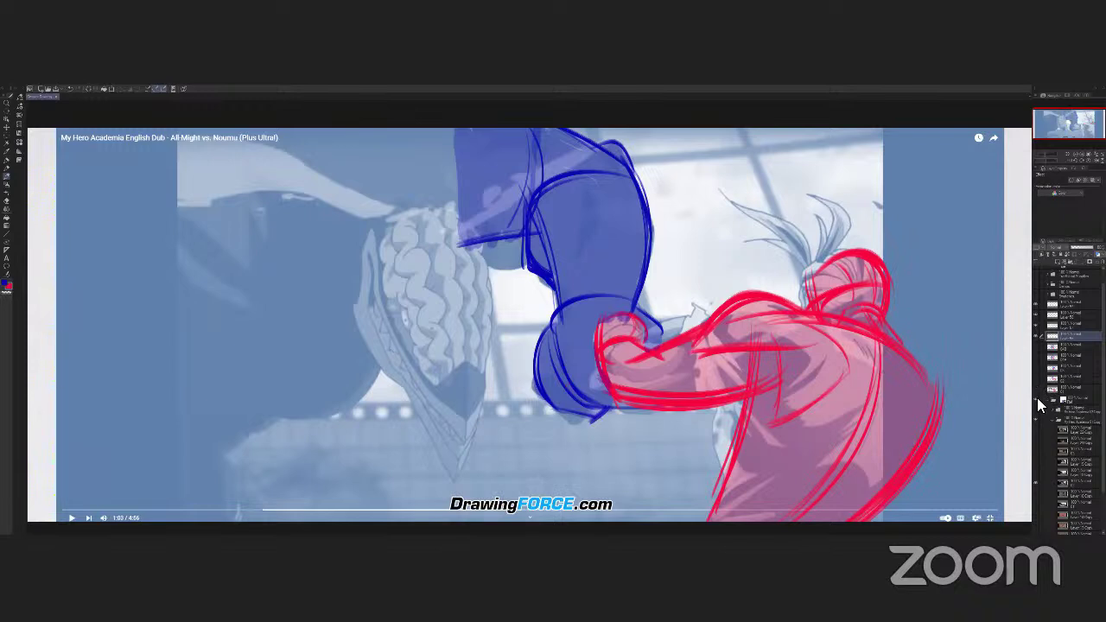
left_click(1036, 479)
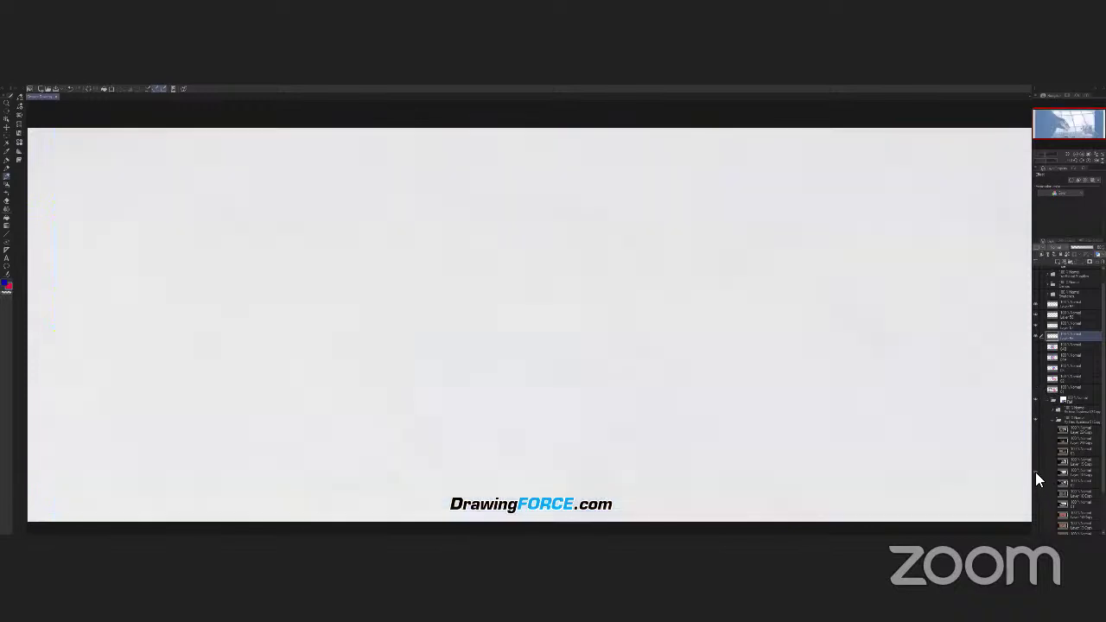
left_click(1035, 472)
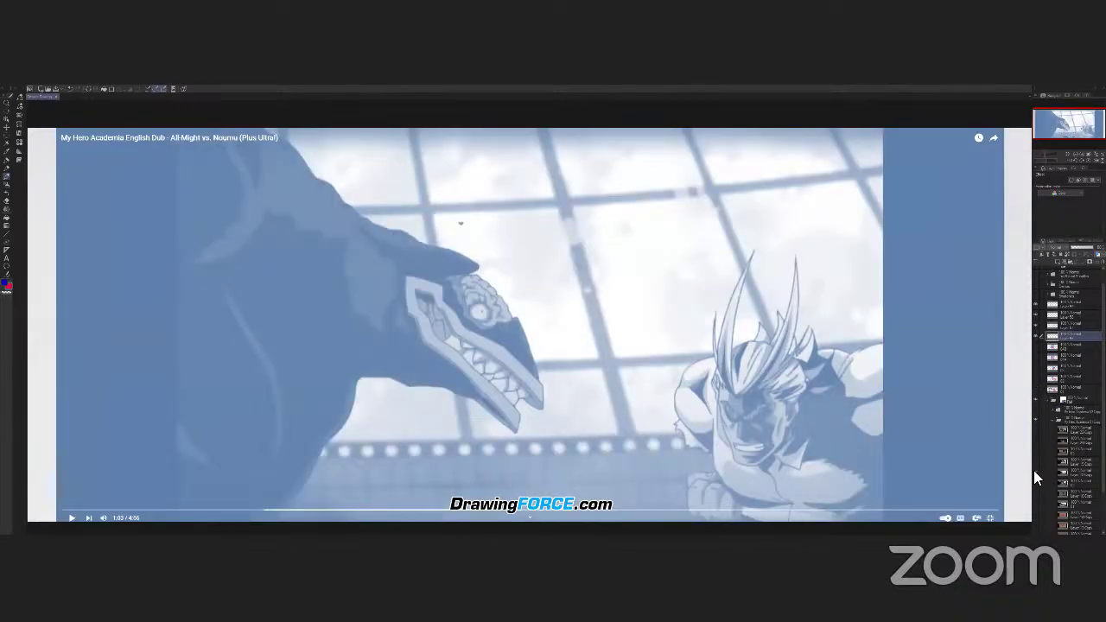
left_click(1035, 470)
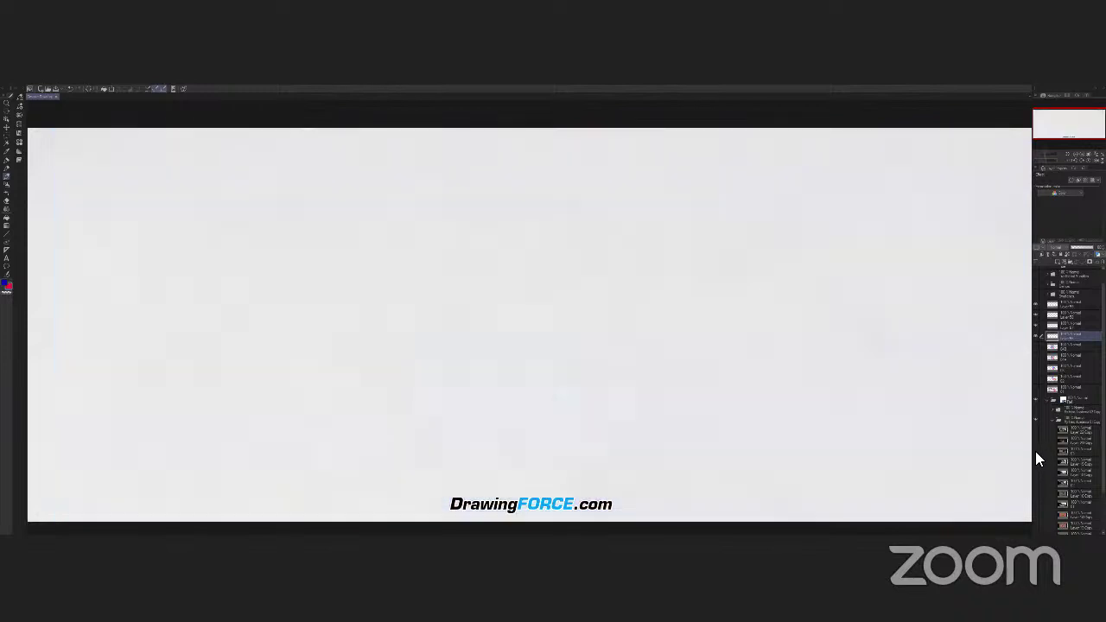
left_click(1036, 451)
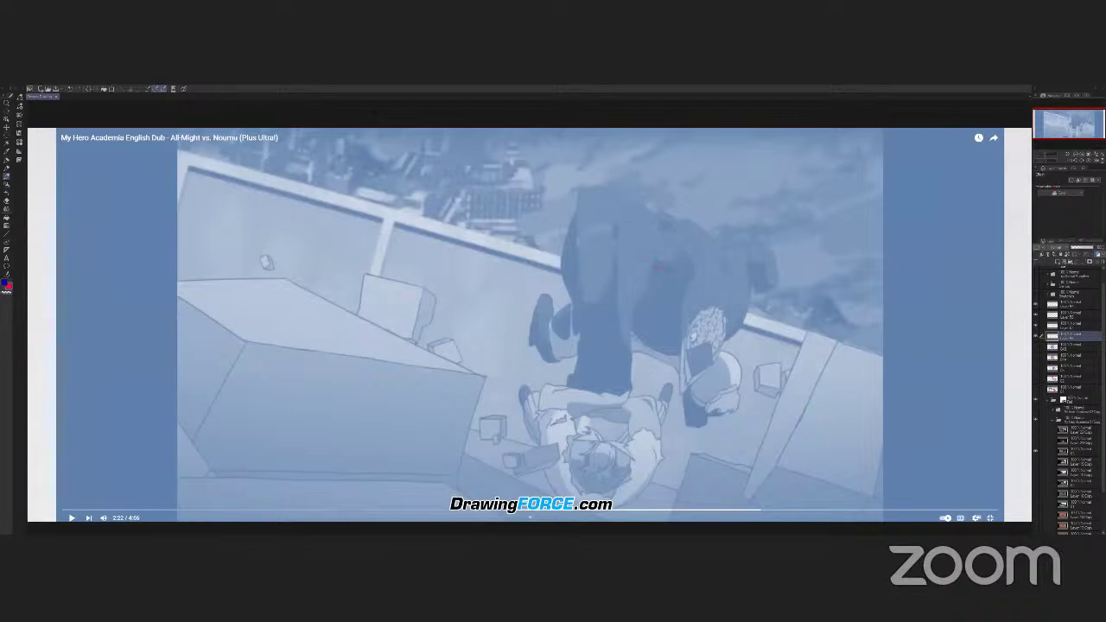
Outline the dark creature's whole silhouette in red, mark inside its body, and clear the strokes.
mouse_move(710, 271)
left_mouse_down()
mouse_move(605, 313)
mouse_move(626, 229)
left_mouse_up()
key("ctrl+z")
mouse_move(739, 244)
left_mouse_down()
mouse_move(587, 187)
mouse_move(570, 201)
mouse_move(563, 307)
mouse_move(548, 296)
mouse_move(531, 339)
mouse_move(544, 357)
mouse_move(568, 351)
mouse_move(570, 366)
mouse_move(628, 394)
mouse_move(642, 354)
mouse_move(678, 373)
mouse_move(686, 418)
mouse_move(700, 427)
mouse_move(723, 417)
mouse_move(747, 370)
mouse_move(720, 342)
mouse_move(745, 321)
mouse_move(753, 290)
mouse_move(779, 280)
mouse_move(770, 248)
mouse_move(739, 242)
left_mouse_up()
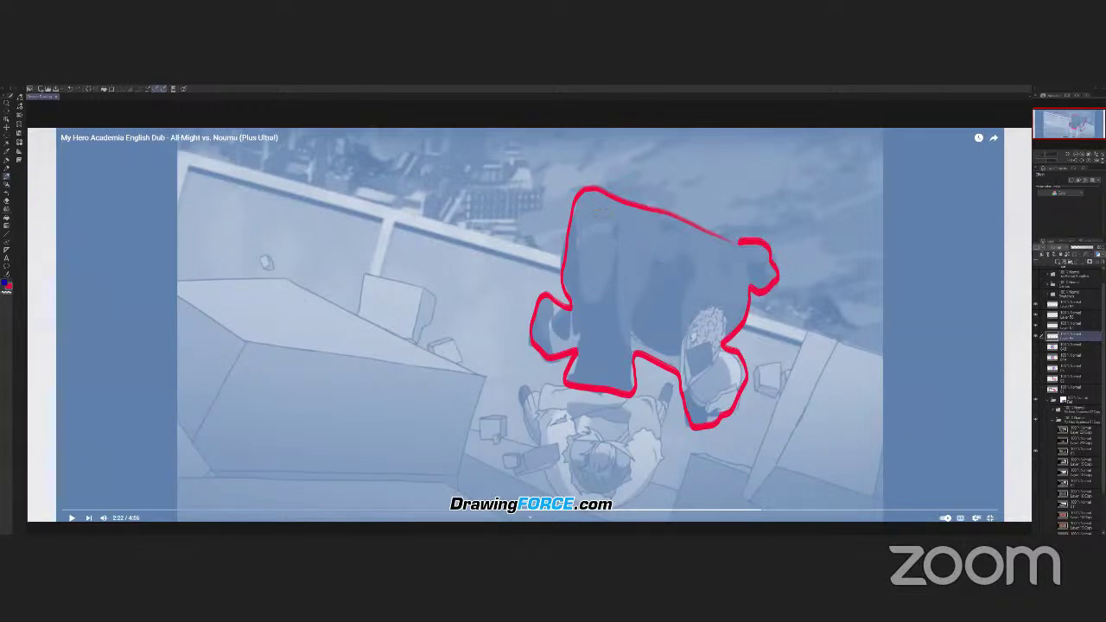
left_click_drag(646, 292, 670, 249)
key("Delete")
Outline the fallen figure's chest area and both raised arms in red, and clear the strokes.
mouse_move(609, 453)
left_mouse_down()
mouse_move(658, 423)
mouse_move(573, 416)
mouse_move(603, 442)
mouse_move(628, 423)
left_mouse_up()
key("ctrl+z")
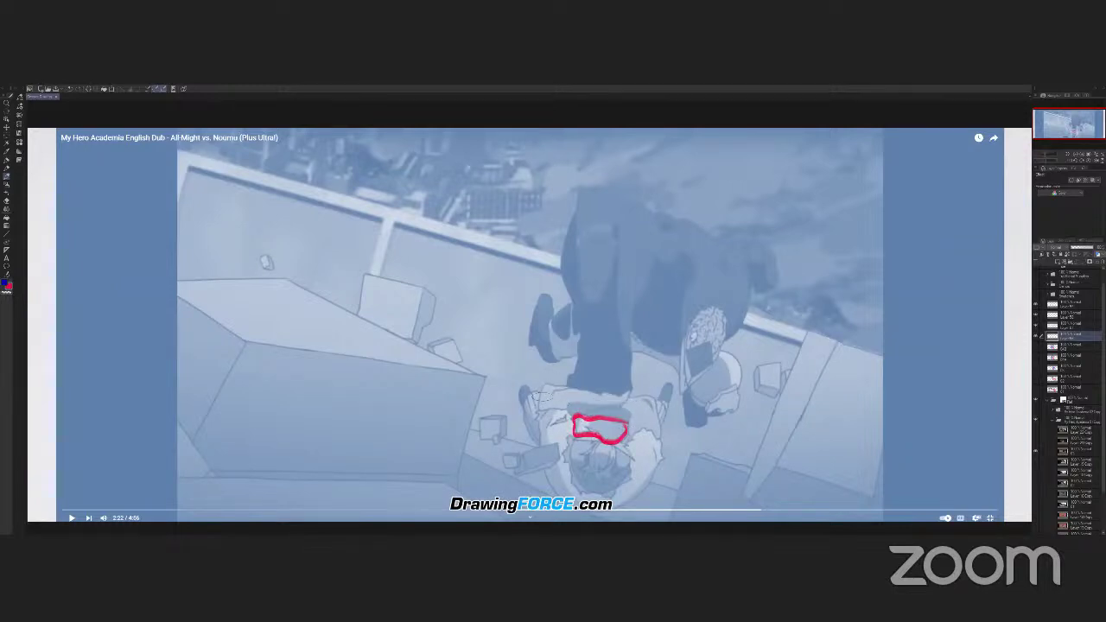
mouse_move(536, 389)
left_mouse_down()
mouse_move(523, 404)
mouse_move(543, 442)
left_mouse_up()
left_click_drag(662, 392, 663, 420)
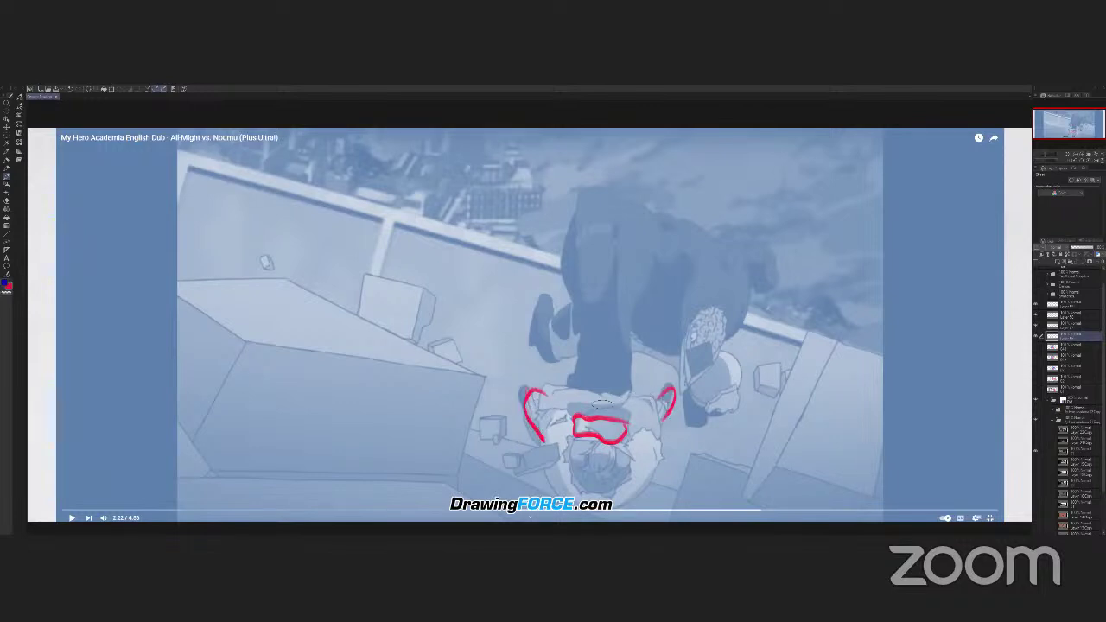
key("Delete")
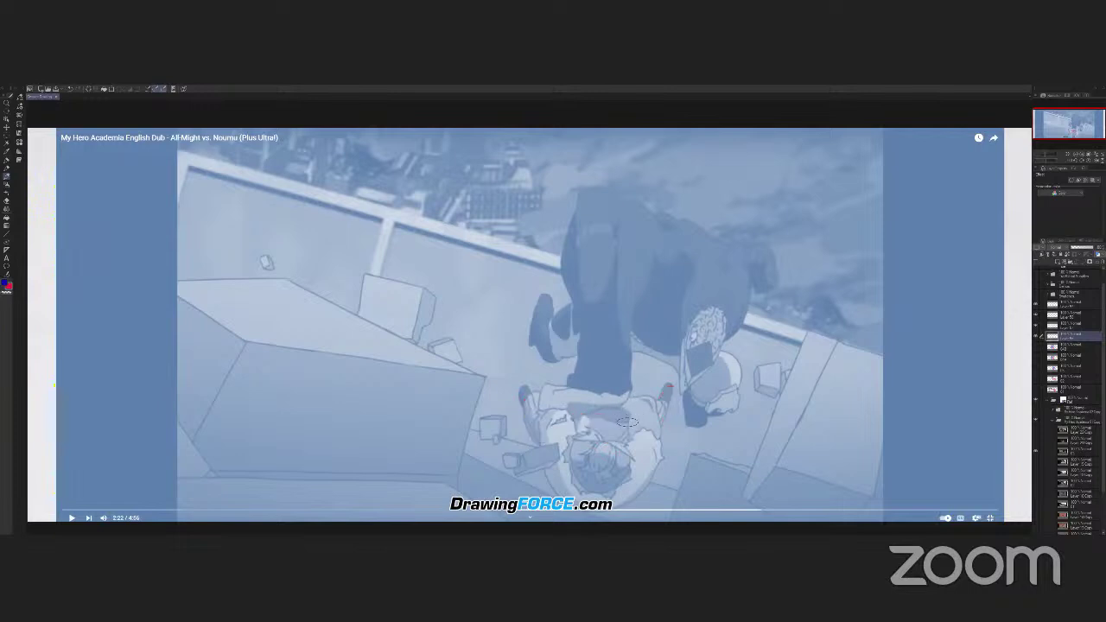
Mark the fallen figure's chest and the creature's front arm in red, clearing each mark.
left_click_drag(618, 413, 641, 422)
key("Delete")
mouse_move(619, 289)
left_mouse_down()
mouse_move(700, 253)
mouse_move(620, 274)
left_mouse_up()
key("Delete")
Show the figure drawing for this frame and compare it with the reference by switching it off and on again.
left_click(1034, 368)
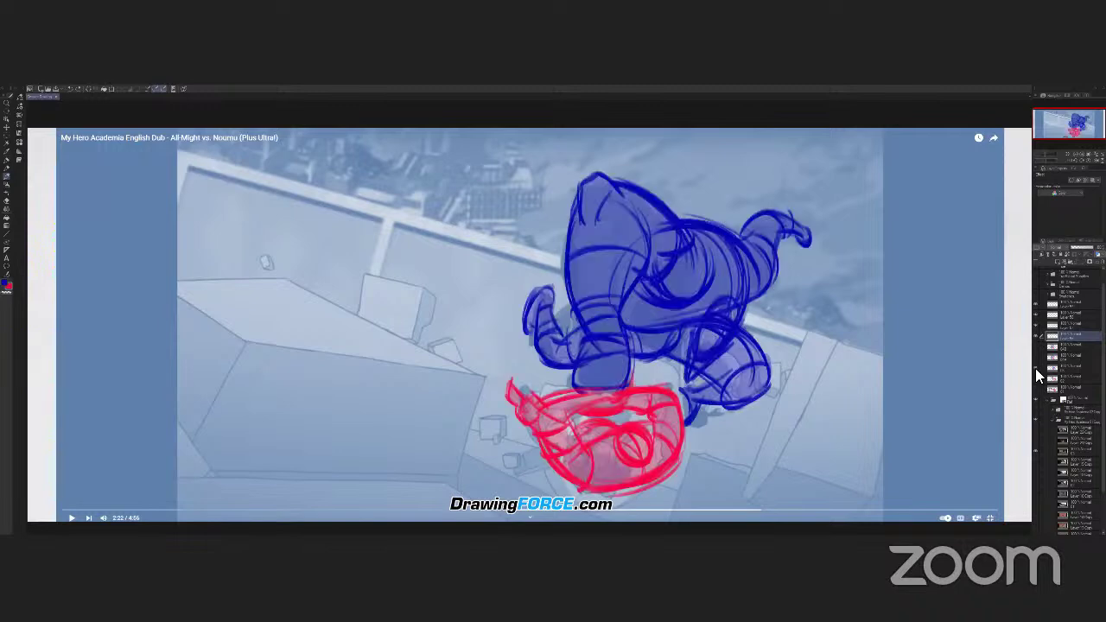
left_click(1036, 367)
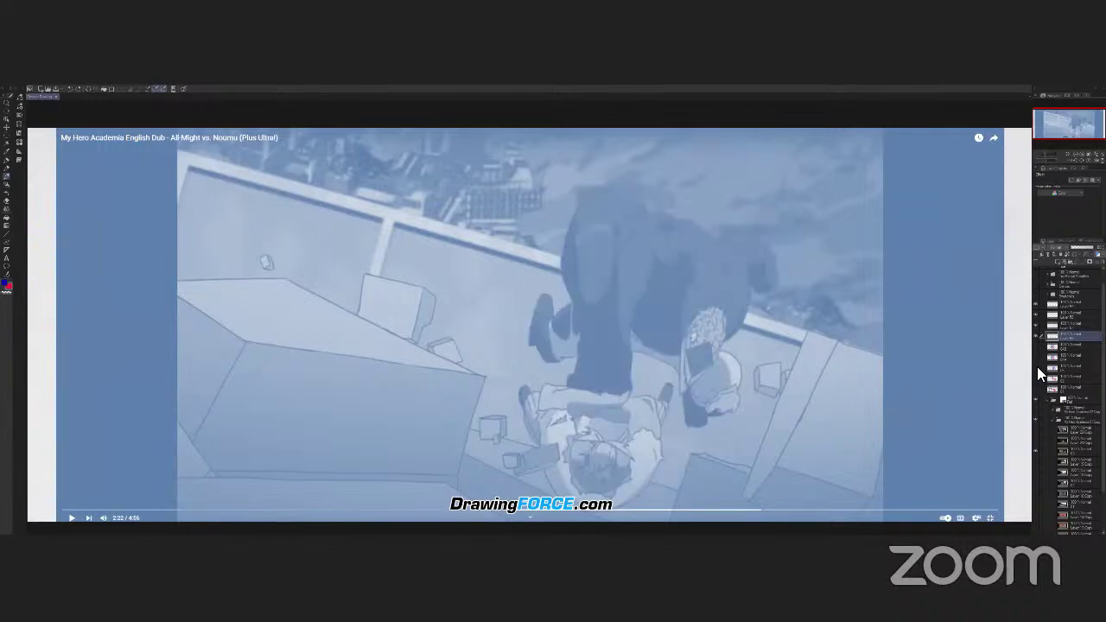
left_click(1035, 367)
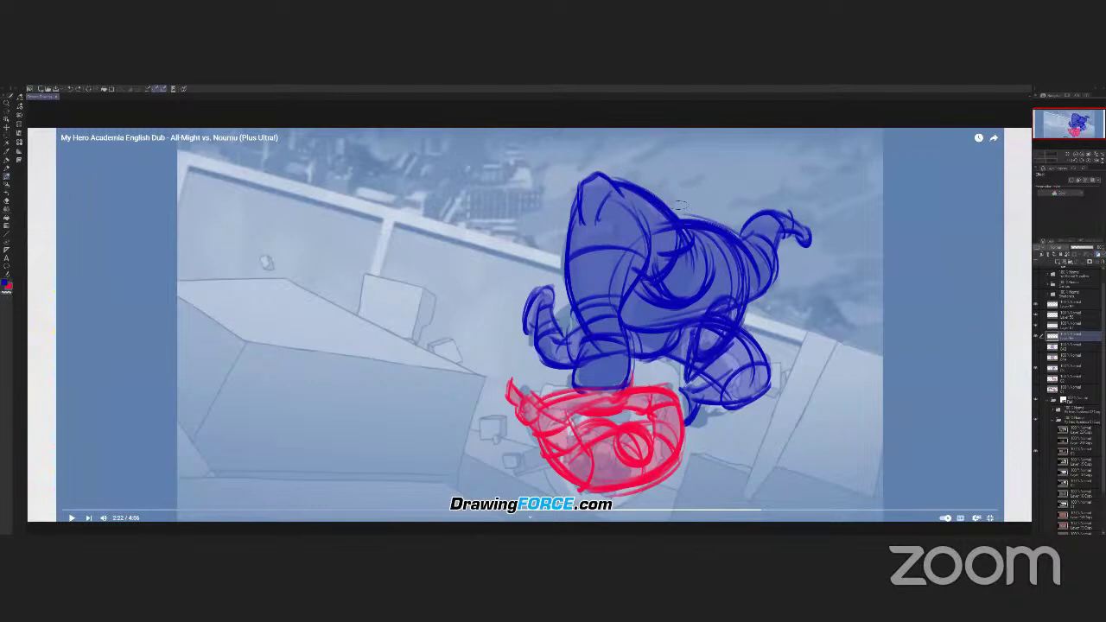
Draw a red force arrow curving over the creature's raised shoulder and down the outside of its front arm, redoing the first stroke.
mouse_move(600, 147)
left_mouse_down()
mouse_move(562, 216)
mouse_move(560, 278)
left_mouse_up()
key("ctrl+z")
mouse_move(682, 192)
left_mouse_down()
mouse_move(616, 147)
mouse_move(578, 275)
mouse_move(565, 261)
mouse_move(545, 275)
mouse_move(571, 275)
mouse_move(541, 272)
left_mouse_up()
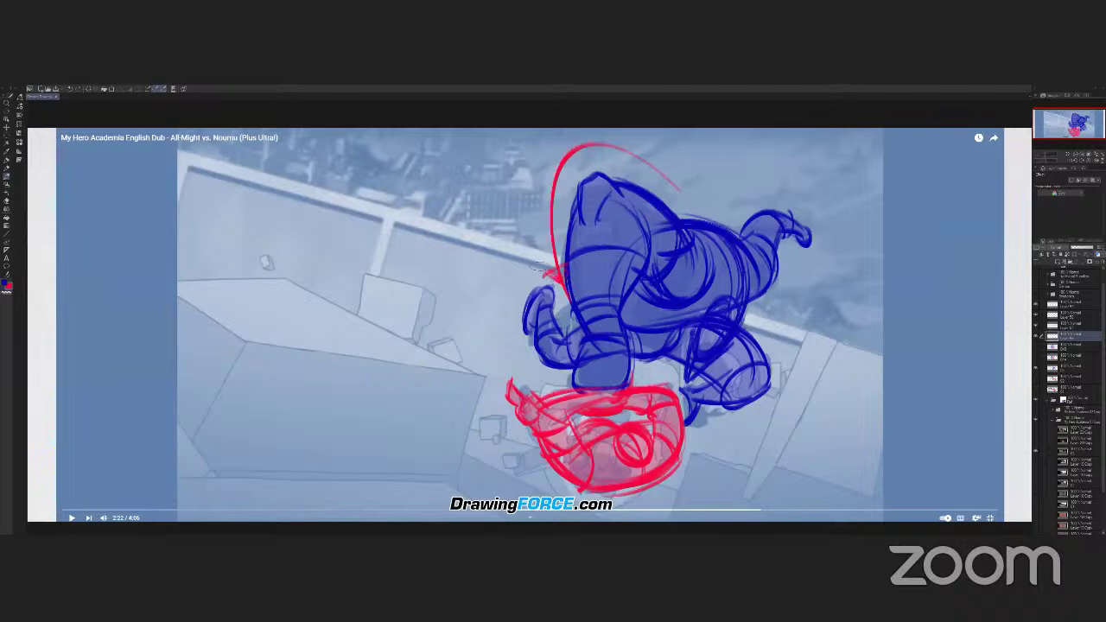
Undo the red shoulder arrow and mark the creature's torso with red curves over the back and belly plus a line down its inner front arm.
key("ctrl+z")
key("ctrl+z")
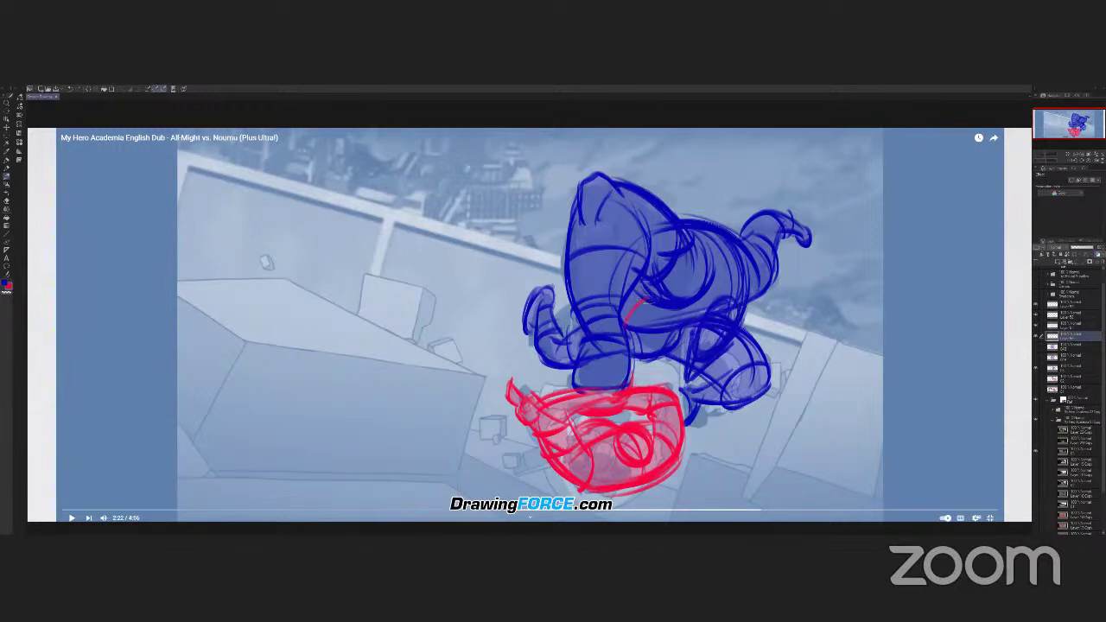
mouse_move(631, 322)
left_mouse_down()
mouse_move(618, 293)
mouse_move(620, 318)
mouse_move(636, 285)
mouse_move(638, 298)
mouse_move(727, 252)
mouse_move(777, 289)
left_mouse_up()
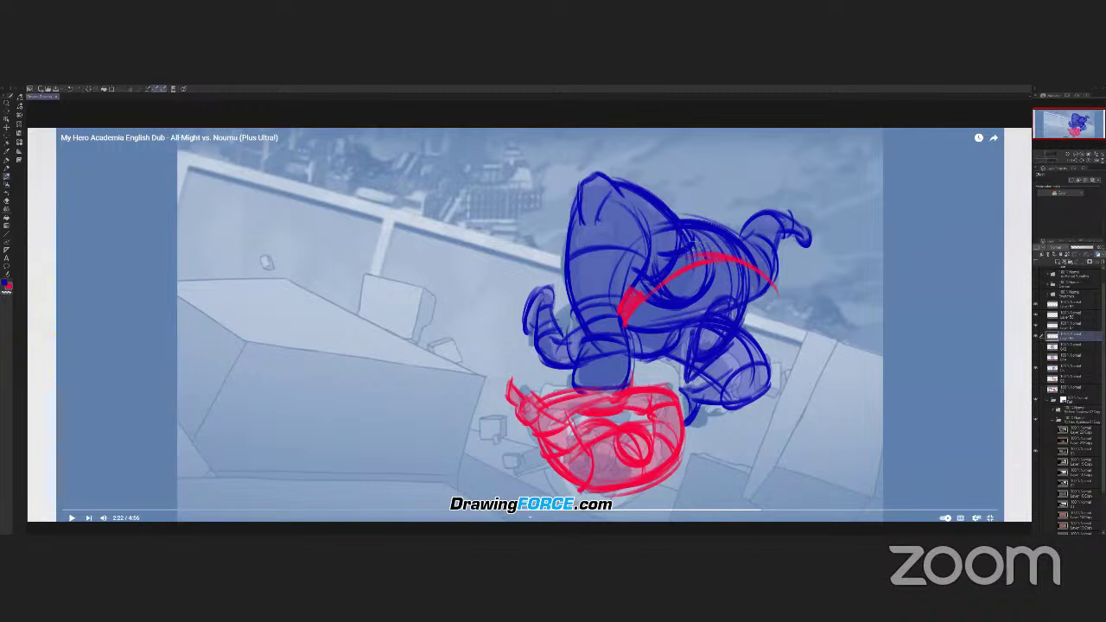
mouse_move(691, 242)
left_mouse_down()
mouse_move(783, 303)
mouse_move(683, 325)
mouse_move(634, 357)
left_mouse_up()
left_click_drag(696, 228, 769, 295)
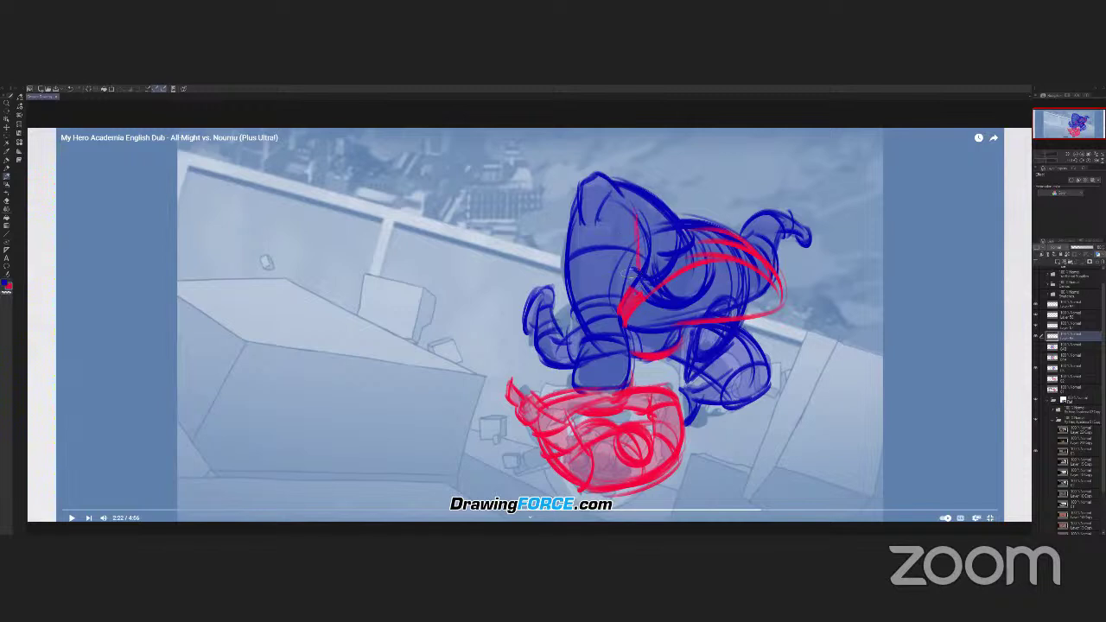
left_click_drag(640, 213, 627, 281)
Hide the figure drawing and sketch the fallen figure's upper body in red as a U-shaped contour with a centre line and a shoulder line.
left_click(1075, 339)
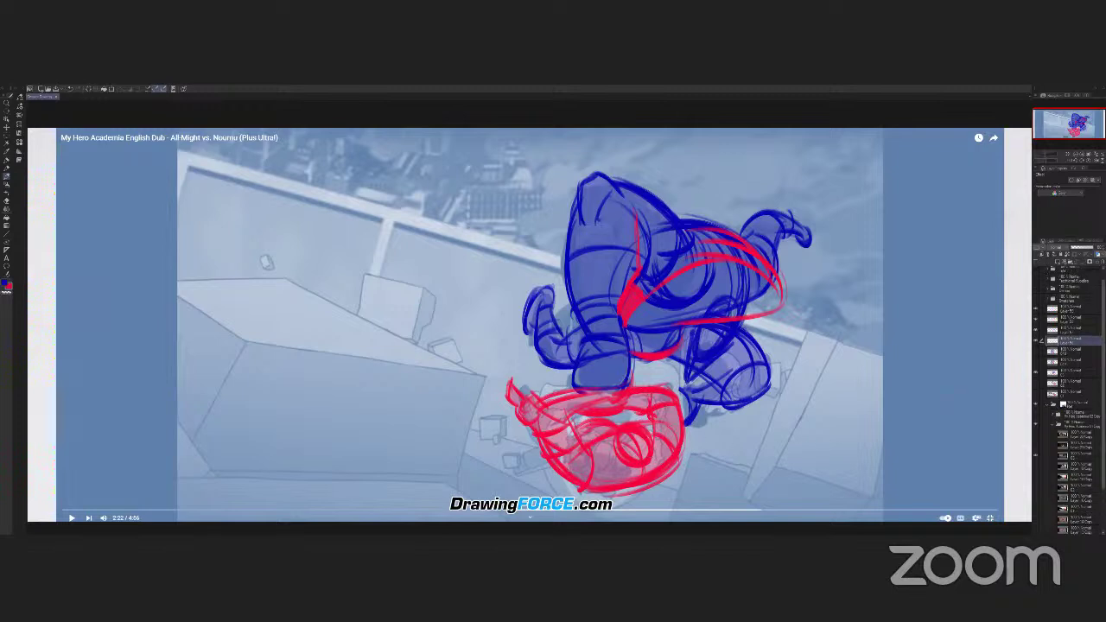
scroll(1041, 280, "up", 1)
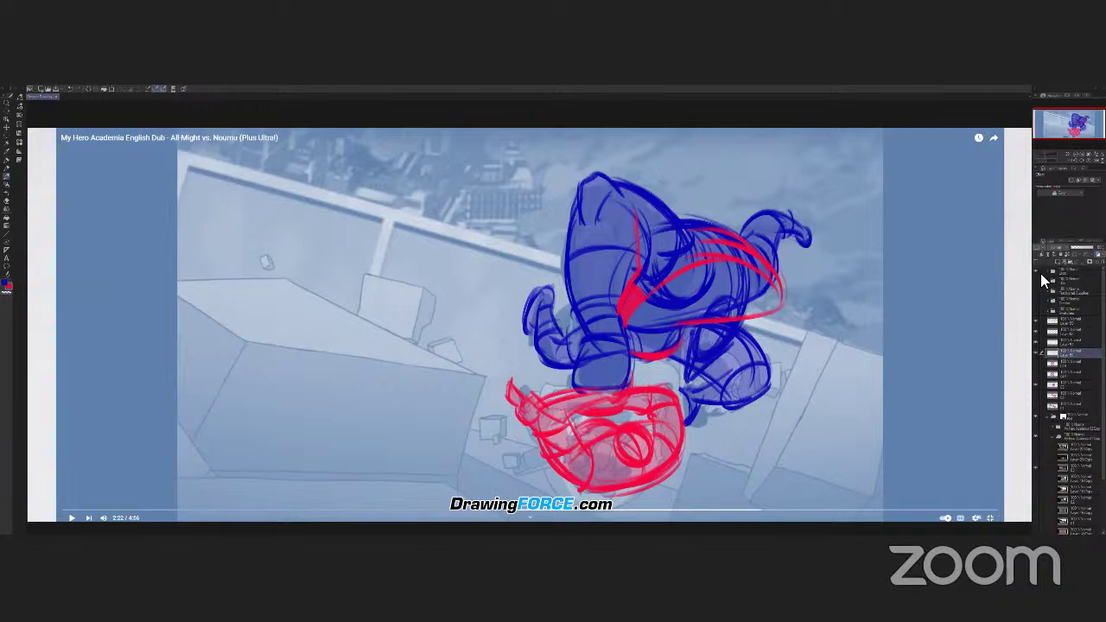
left_click(1036, 382)
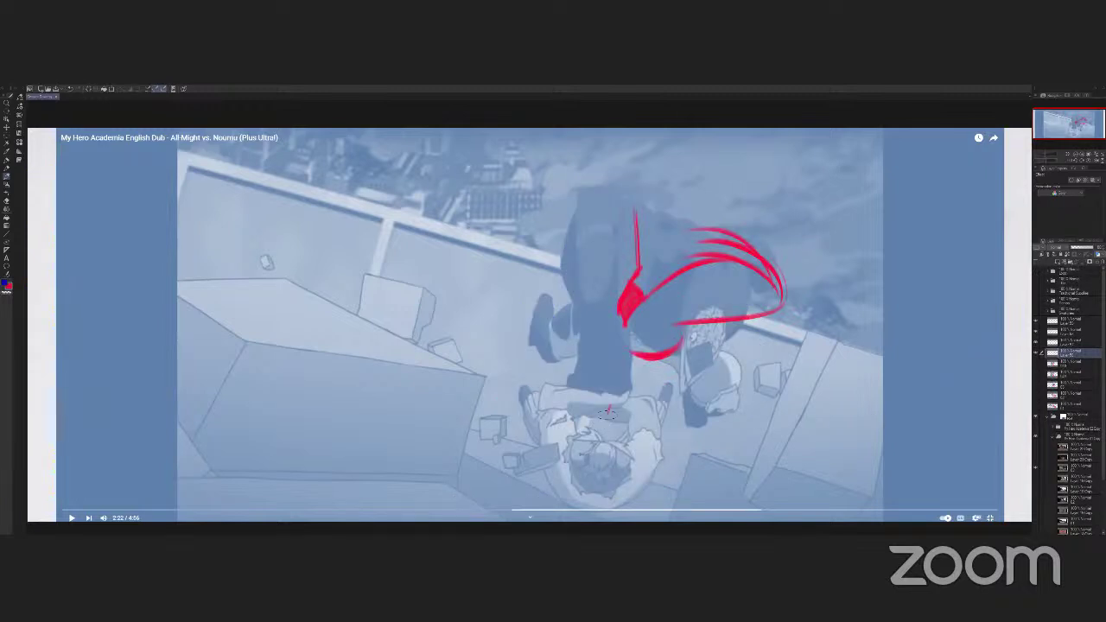
mouse_move(609, 411)
left_mouse_down()
mouse_move(597, 459)
mouse_move(614, 398)
mouse_move(597, 518)
left_mouse_up()
mouse_move(570, 430)
left_mouse_down()
mouse_move(613, 437)
mouse_move(537, 420)
mouse_move(580, 508)
mouse_move(643, 475)
left_mouse_up()
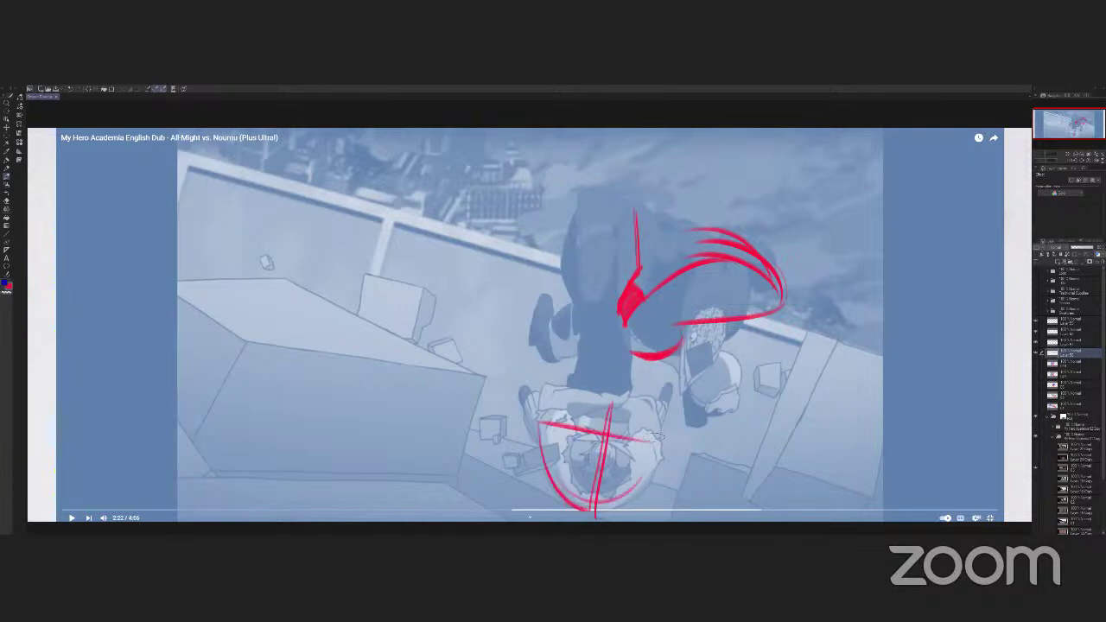
left_click_drag(587, 511, 654, 439)
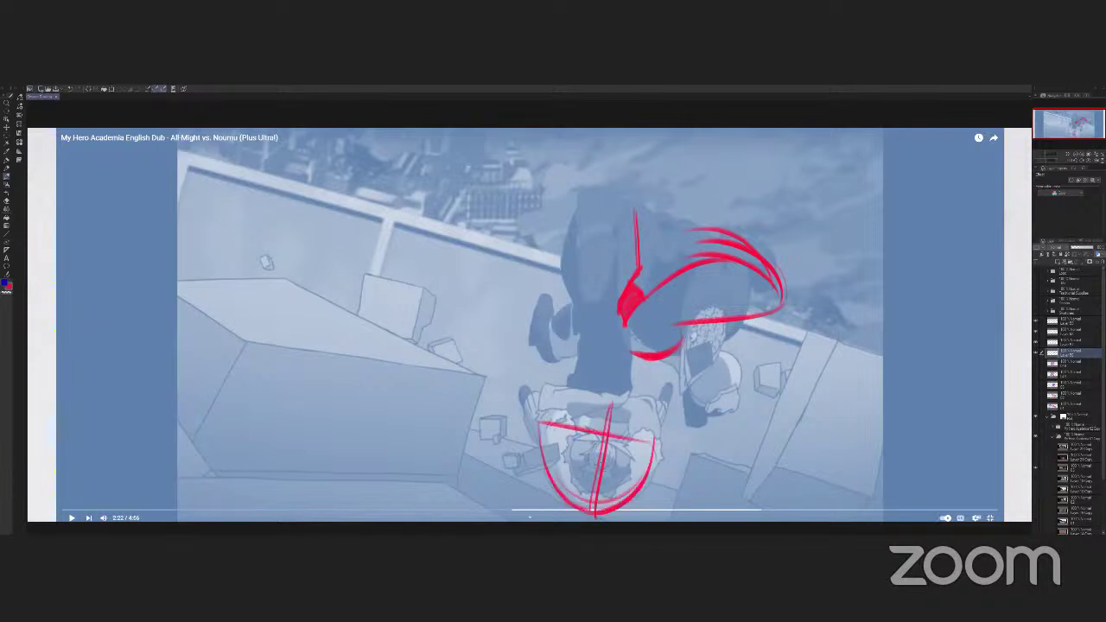
Hide the red annotation layer, show the figure drawing again, and make the blank layer above active.
left_click(1034, 351)
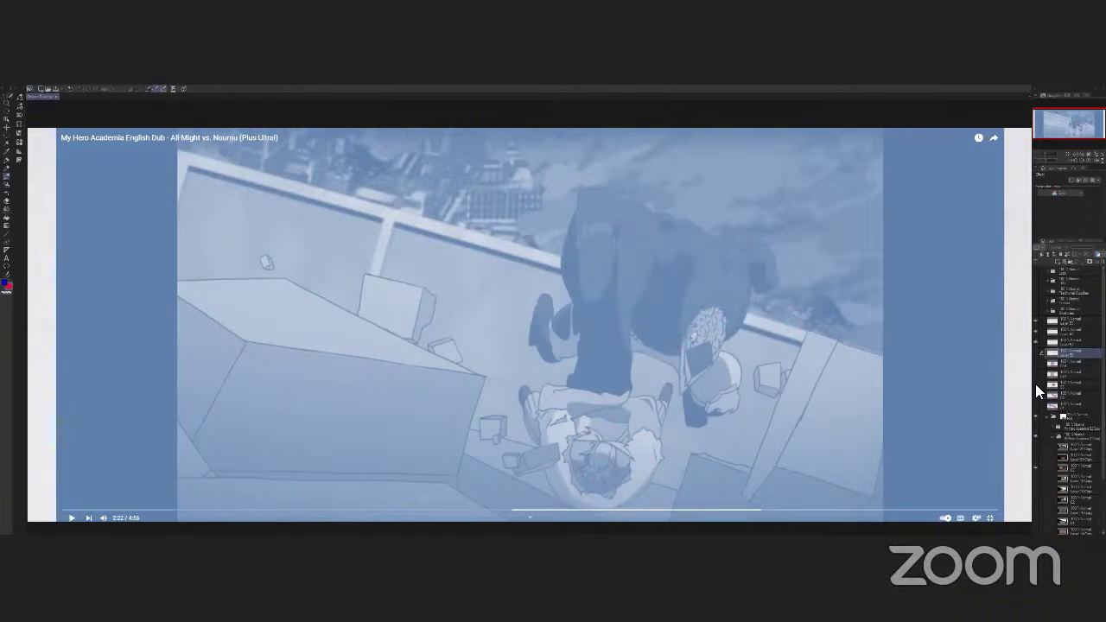
left_click(1035, 384)
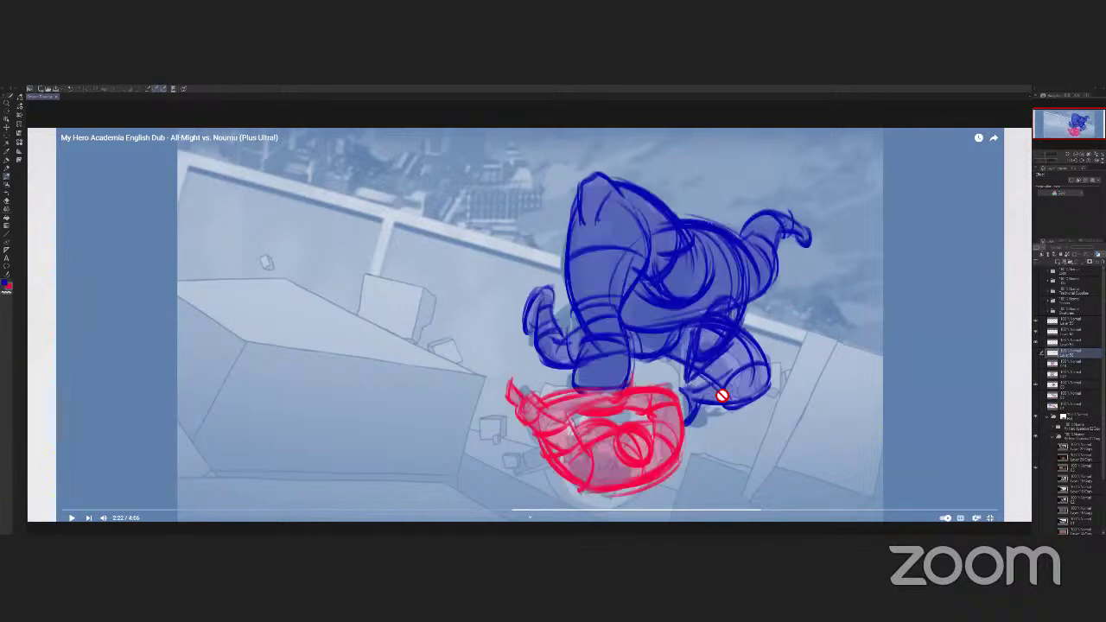
left_click(1068, 343)
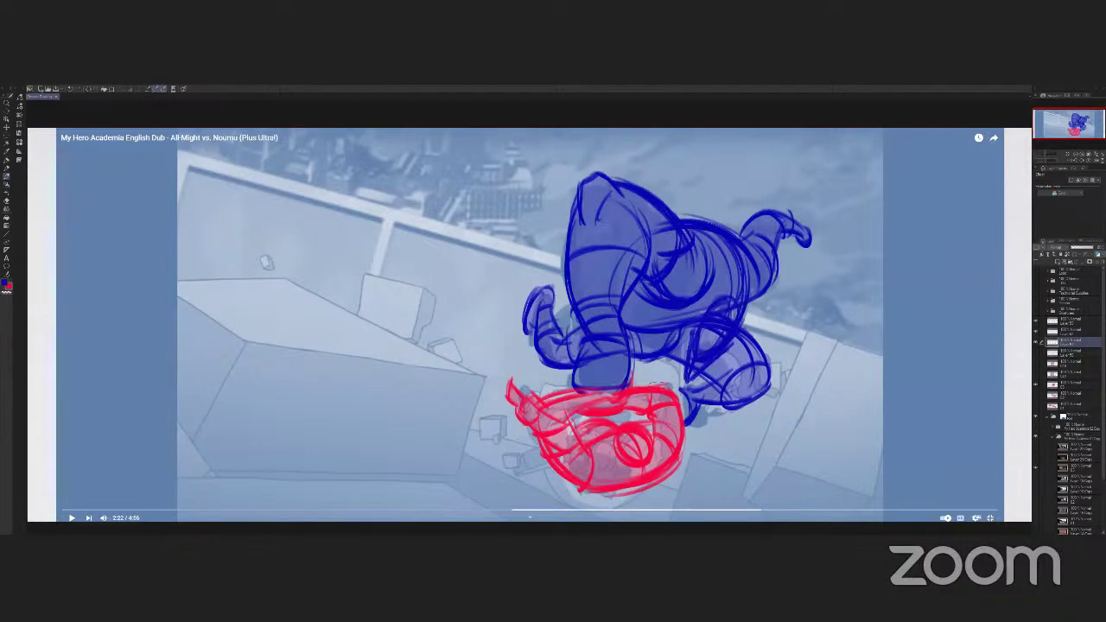
Draw a blue arrow from the creature's fist through the fallen figure and a thick blue curve along the figure's rounded back.
key("x")
left_click_drag(606, 380, 652, 477)
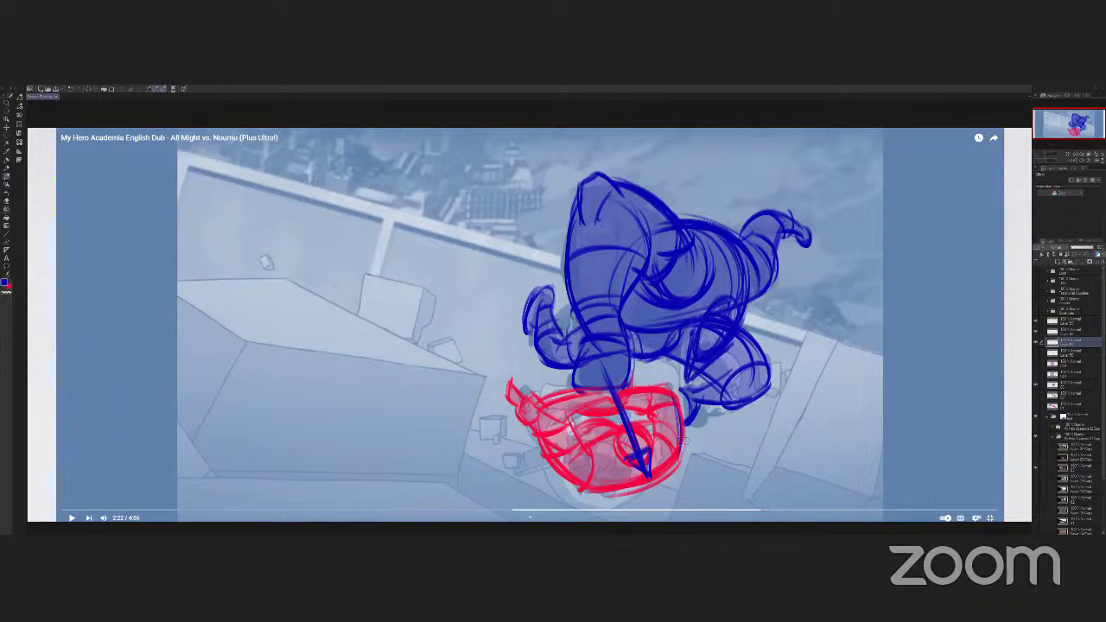
left_click_drag(680, 403, 555, 474)
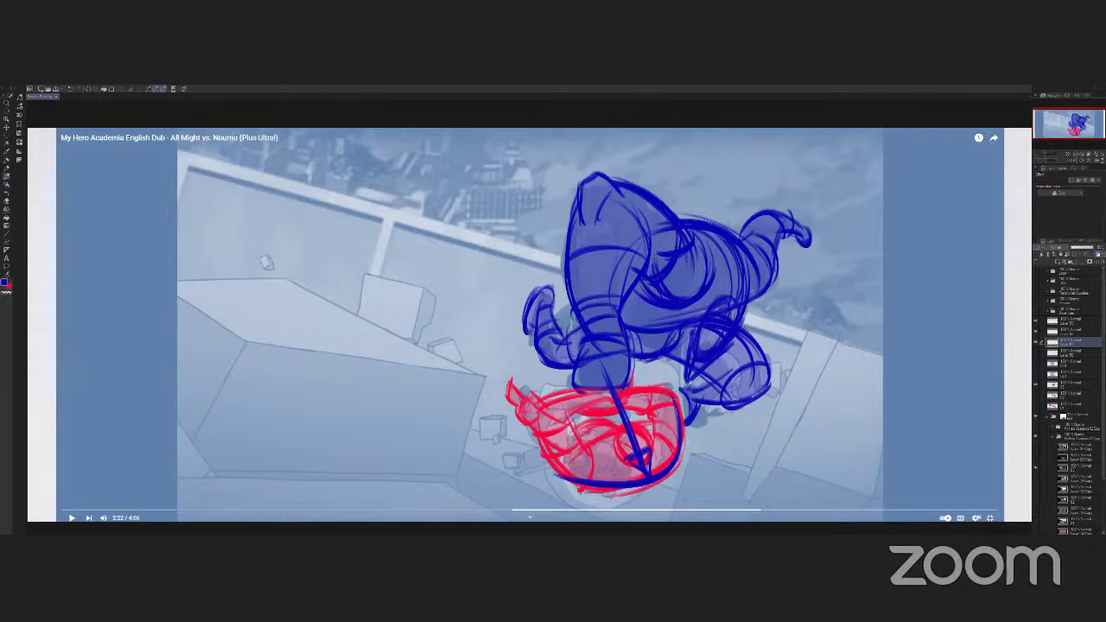
left_click_drag(678, 432, 563, 488)
left_click_drag(646, 471, 554, 477)
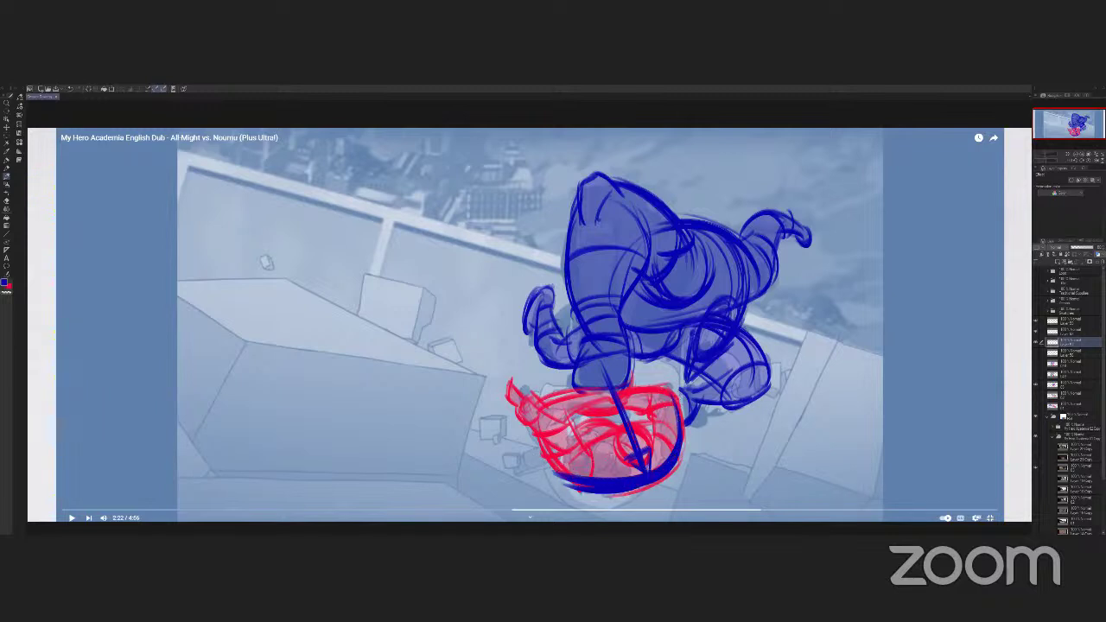
Draw a large blue force arrow looping over the creature's shoulder and another driving through the fist past the fallen figure's back.
left_click_drag(676, 392, 661, 404)
left_click_drag(636, 454, 625, 462)
mouse_move(680, 192)
left_mouse_down()
mouse_move(517, 285)
mouse_move(666, 505)
left_mouse_up()
left_click_drag(604, 413, 665, 508)
left_click_drag(567, 472, 552, 480)
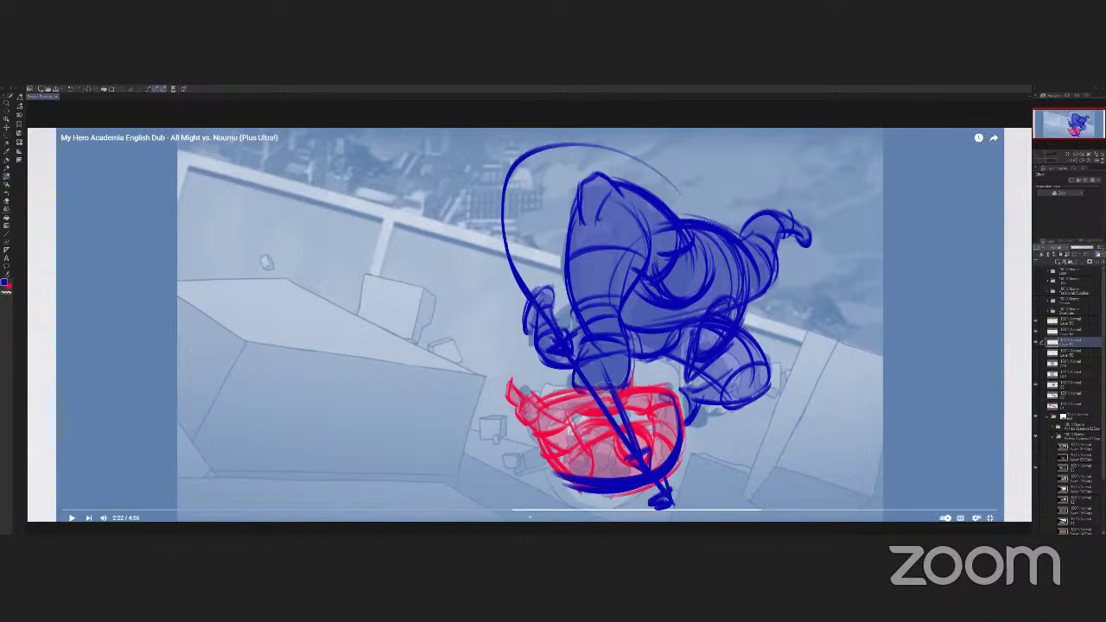
Undo the blue force arrows and the thick curve drawn over the two figures.
key("ctrl+z")
key("ctrl+z")
key("ctrl+z")
key("ctrl+z")
key("ctrl+z")
key("ctrl+z")
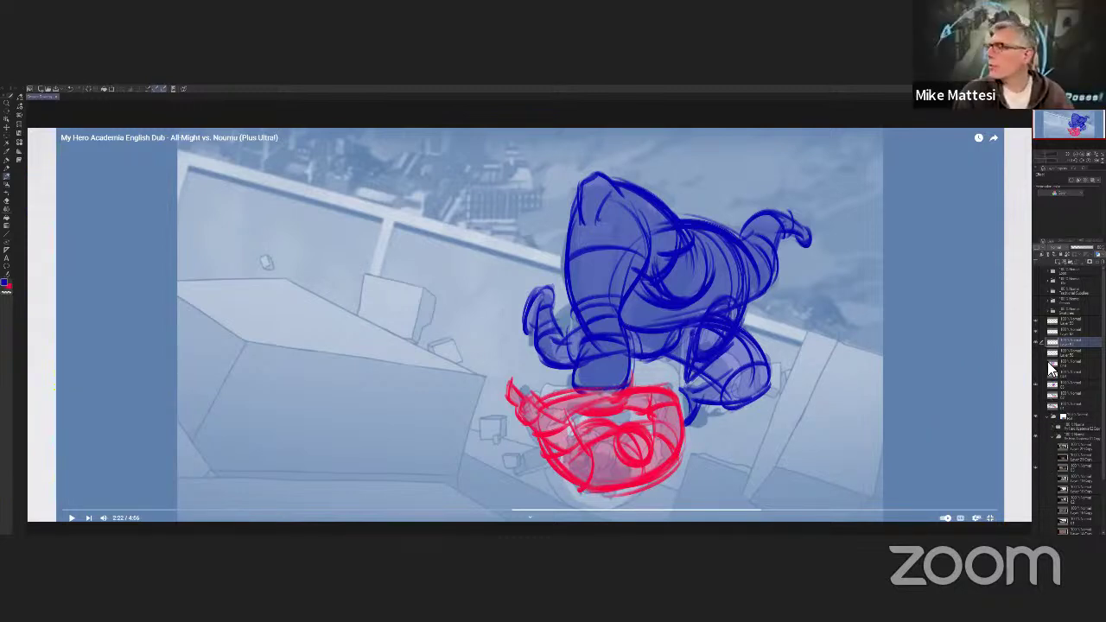
Compare the exaggerated figure drawing with the reference frame by switching the drawing off and on repeatedly.
left_click(1036, 386)
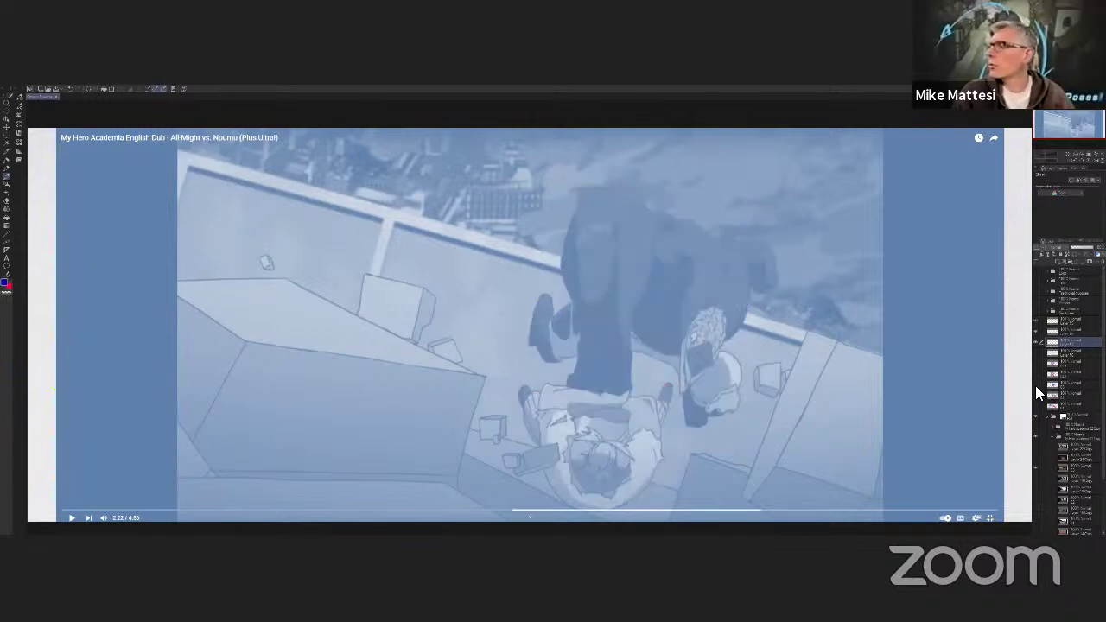
left_click(1035, 385)
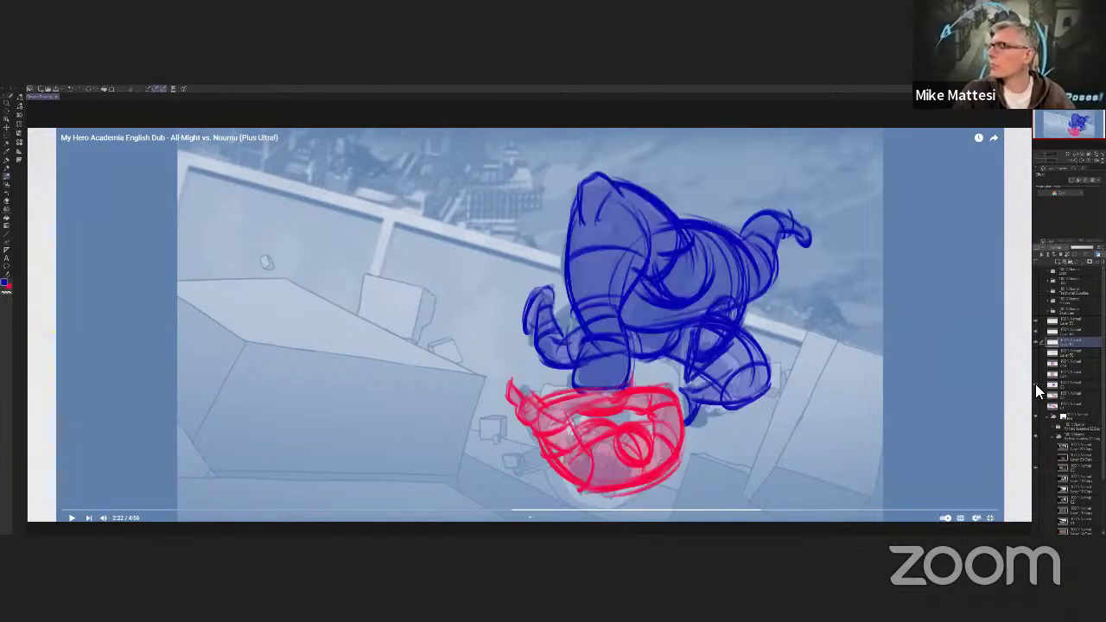
left_click(1037, 384)
left_click(1037, 383)
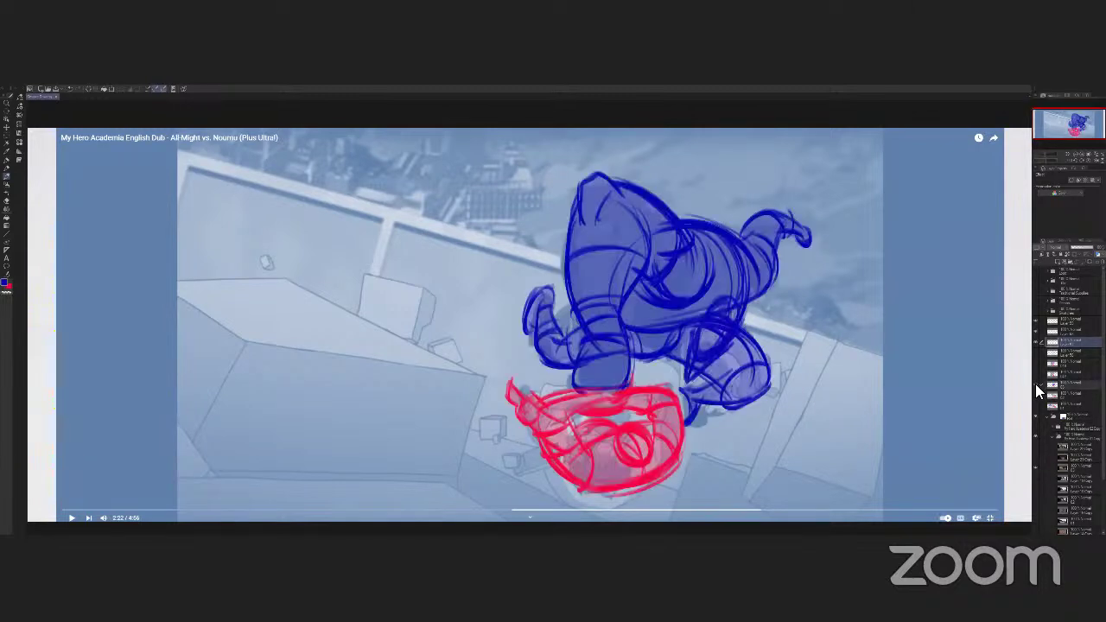
Hide the figure drawing, bring up the dark punching frame at 2:54, and remove the blue tint from the reference folder.
left_click(1035, 383)
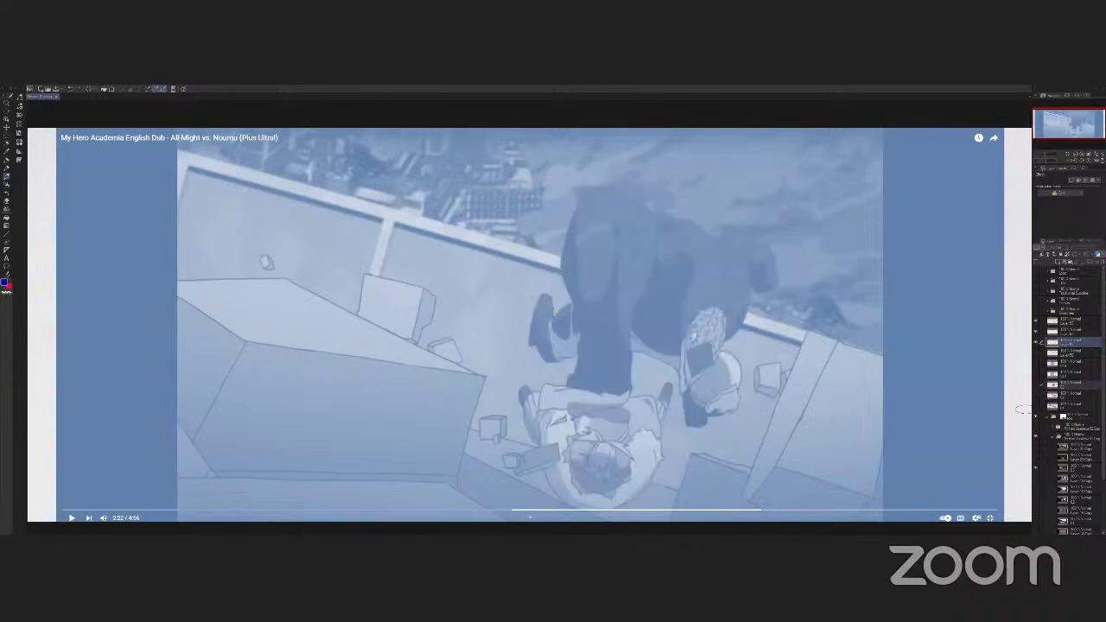
left_click(1034, 458)
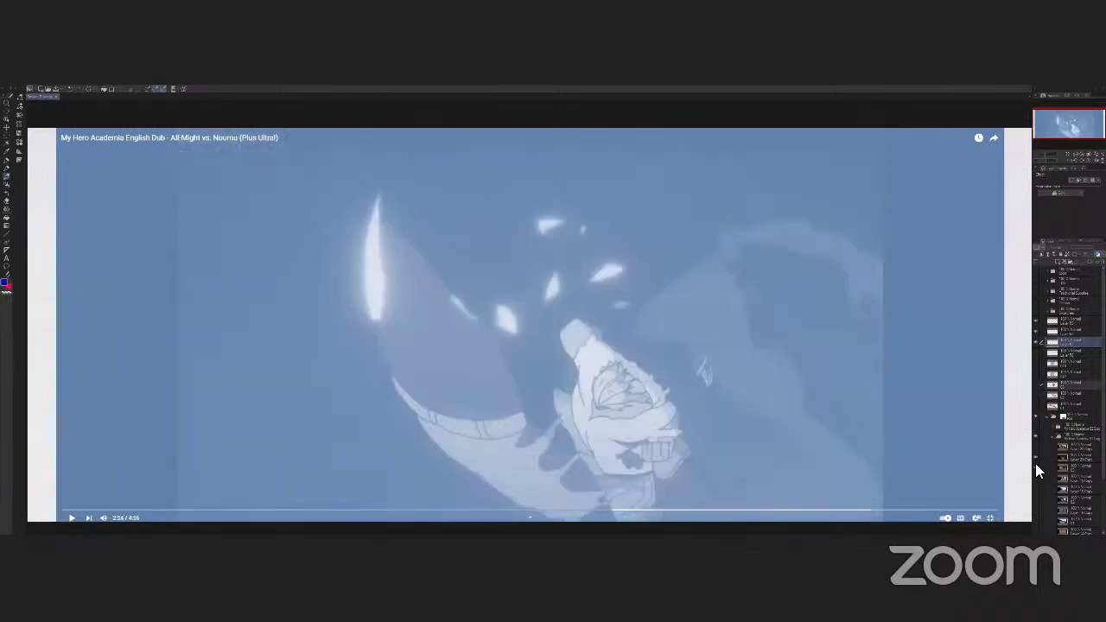
left_click(1068, 420)
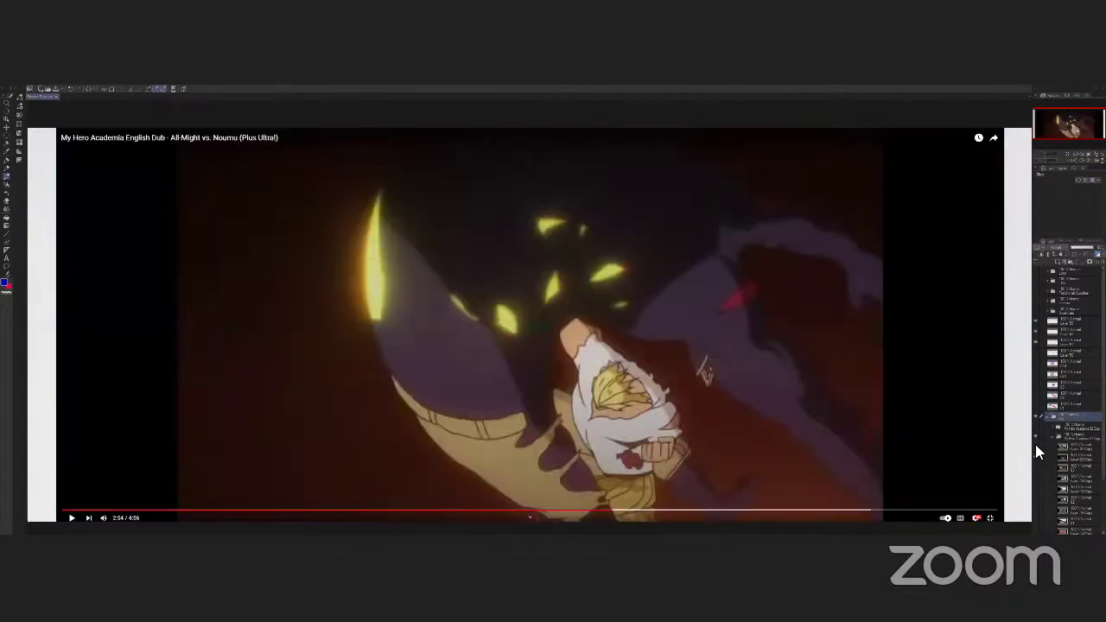
Compare the 2:54 punching frame with the raised-fist frame at 2:58 by toggling between them, ending on the 2:54 frame.
left_click(1035, 446)
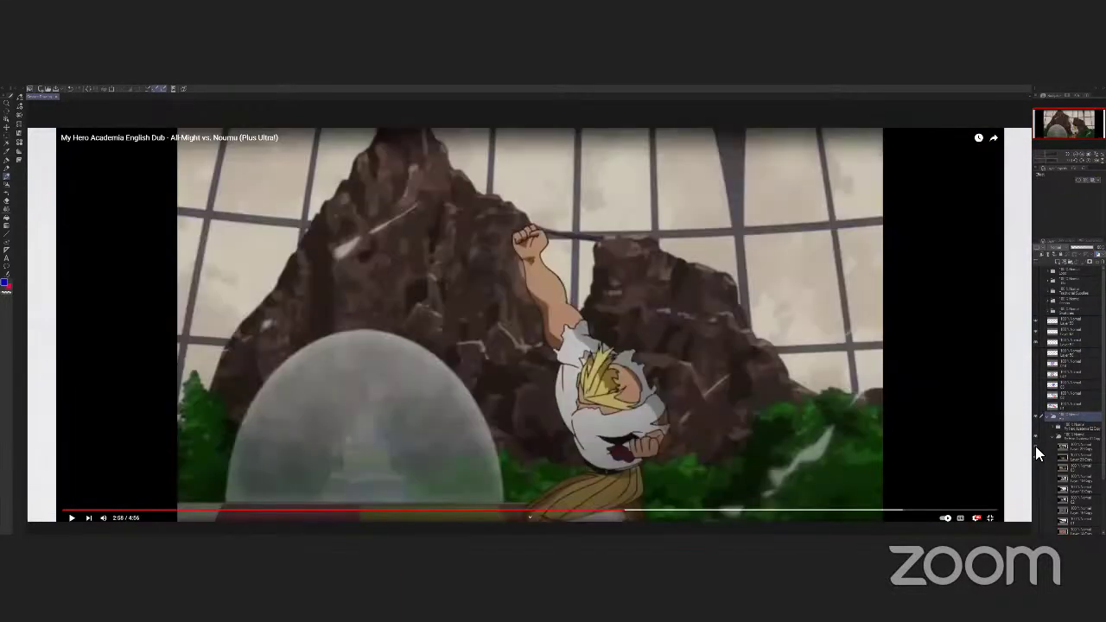
left_click(1035, 446)
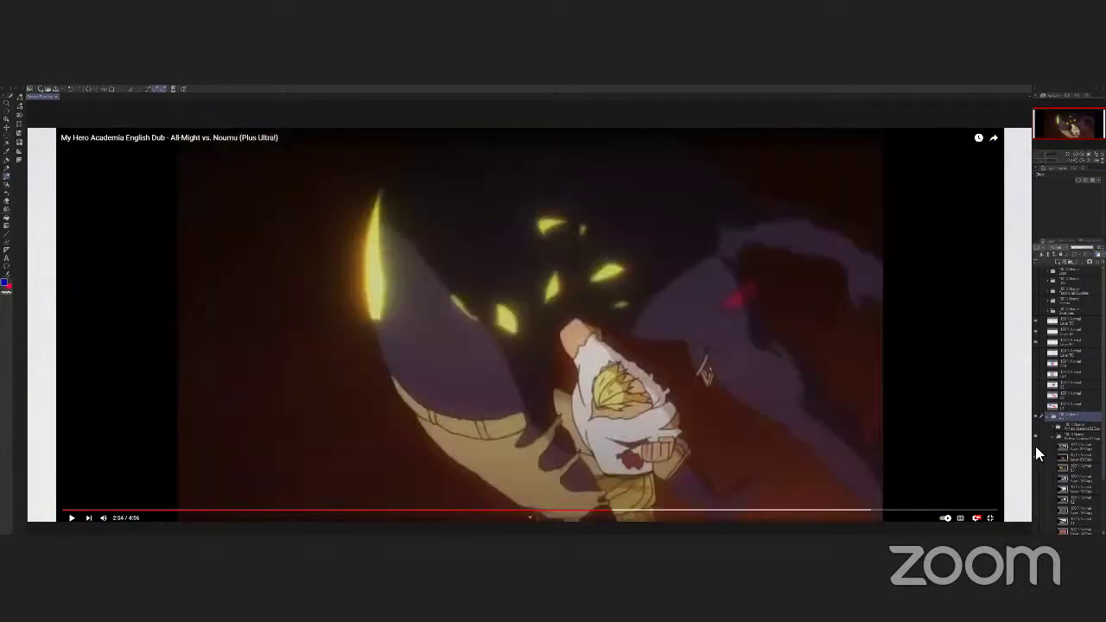
left_click(1035, 445)
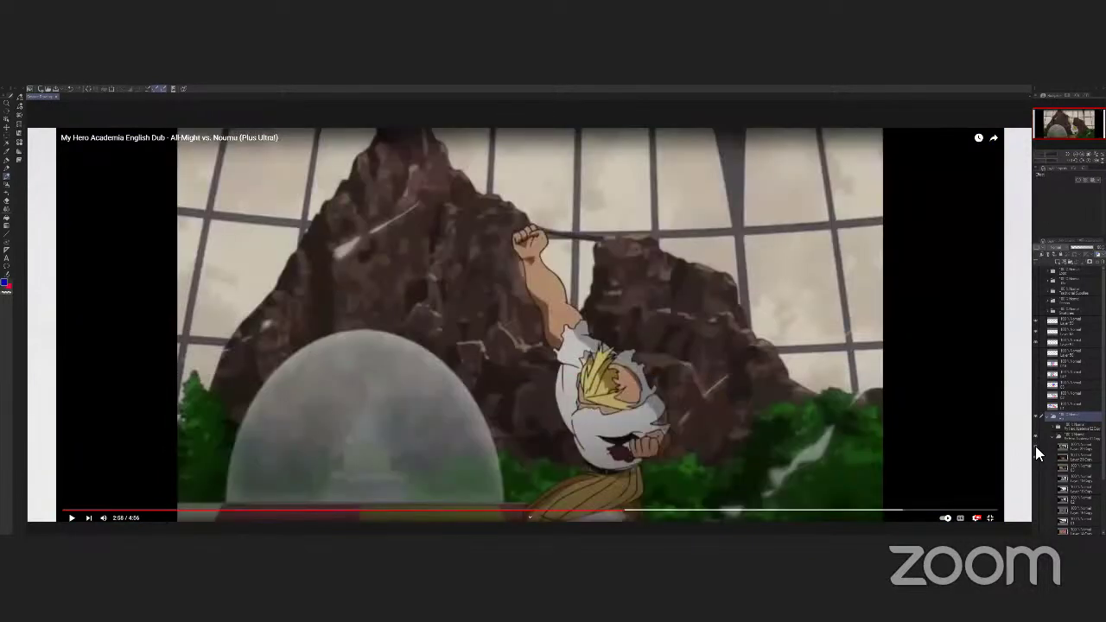
left_click(1035, 445)
left_click(1036, 446)
left_click(1036, 445)
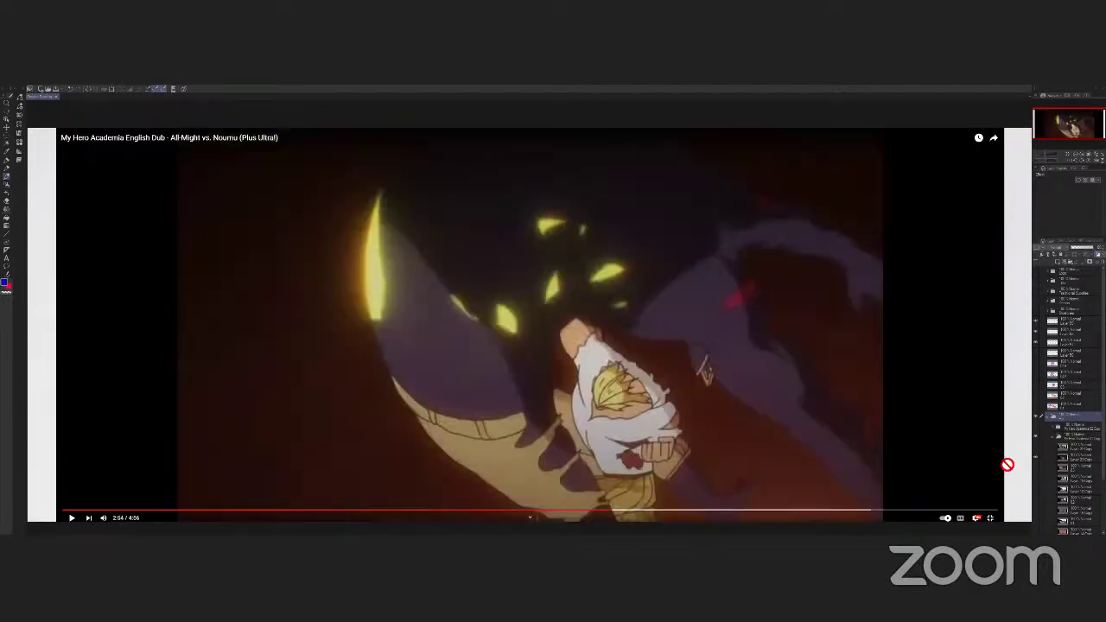
Apply the blue tint to the reference folder again and make the annotation layer active.
left_click(1073, 344)
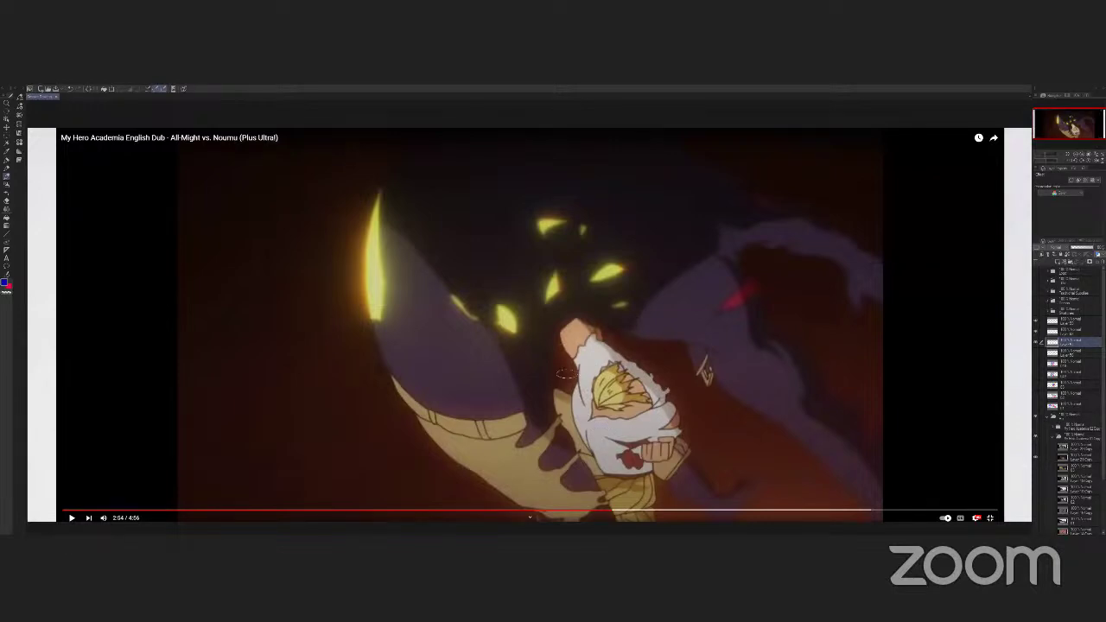
left_click(1076, 417)
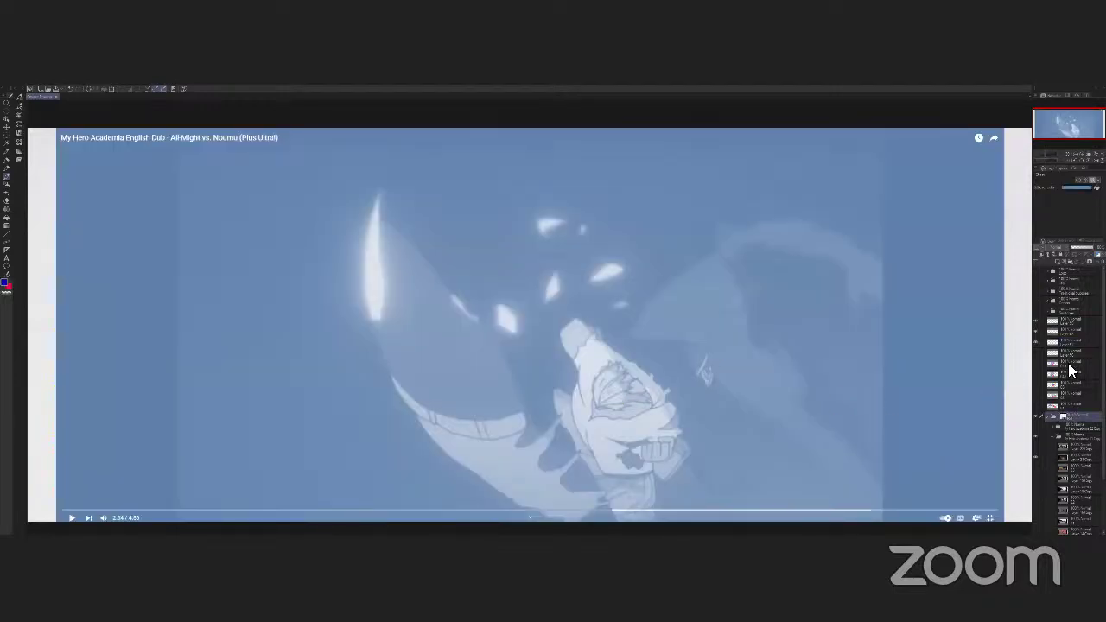
left_click(1071, 342)
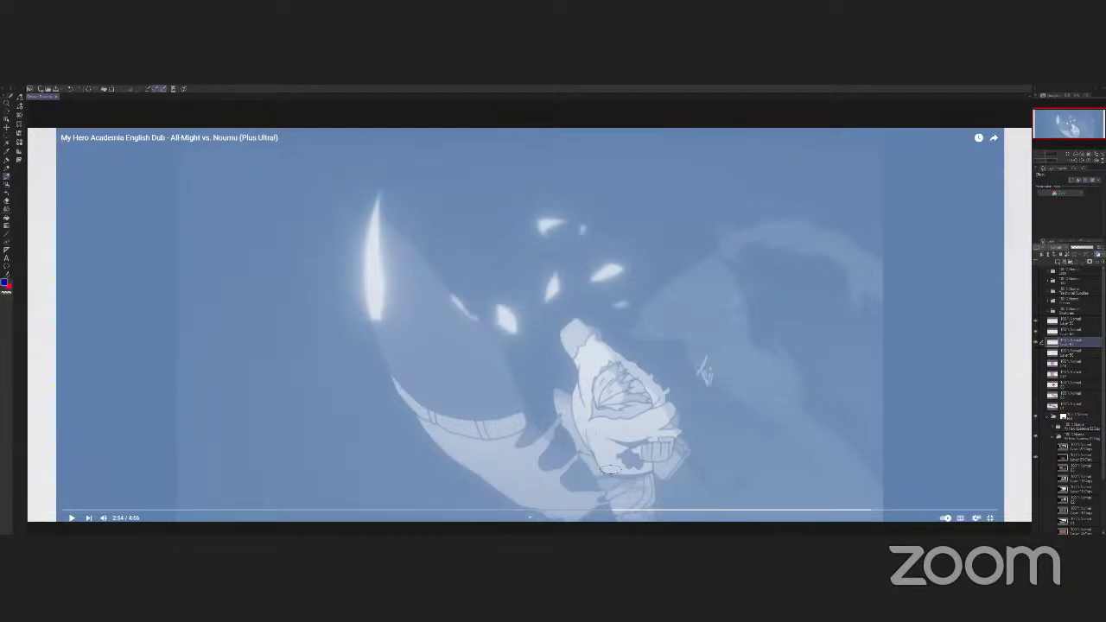
Draw a red arrow curving up the punching figure's torso and another rising along the arm, and clear both.
key("x")
left_click_drag(609, 474, 592, 367)
mouse_move(573, 406)
left_mouse_down()
mouse_move(596, 357)
mouse_move(603, 378)
left_mouse_up()
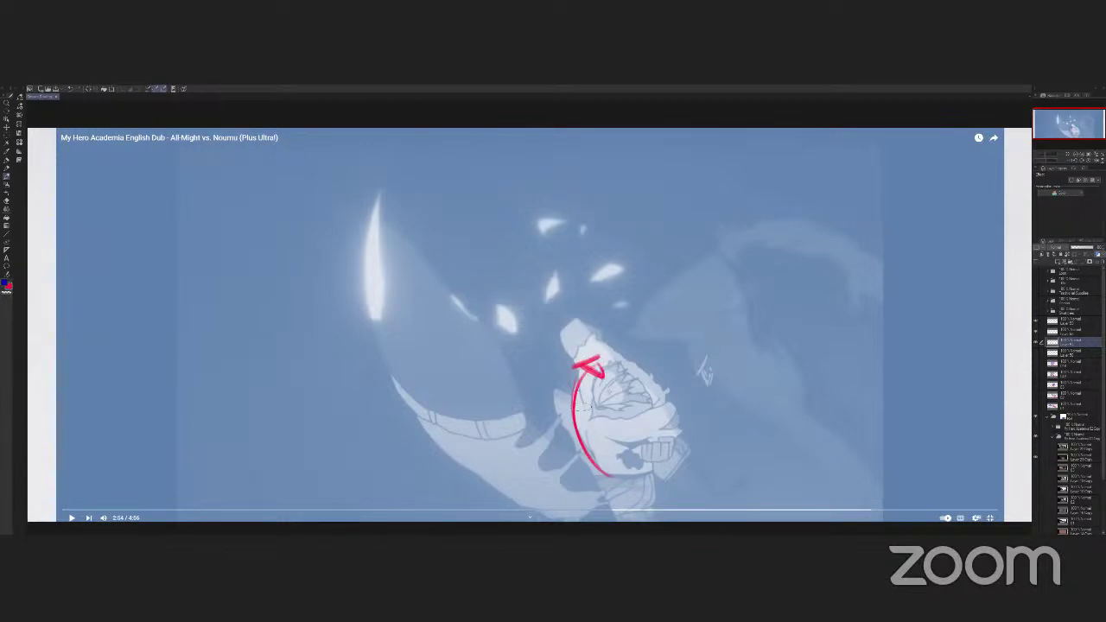
mouse_move(591, 435)
left_mouse_down()
mouse_move(589, 370)
mouse_move(547, 249)
mouse_move(535, 263)
mouse_move(548, 245)
left_mouse_up()
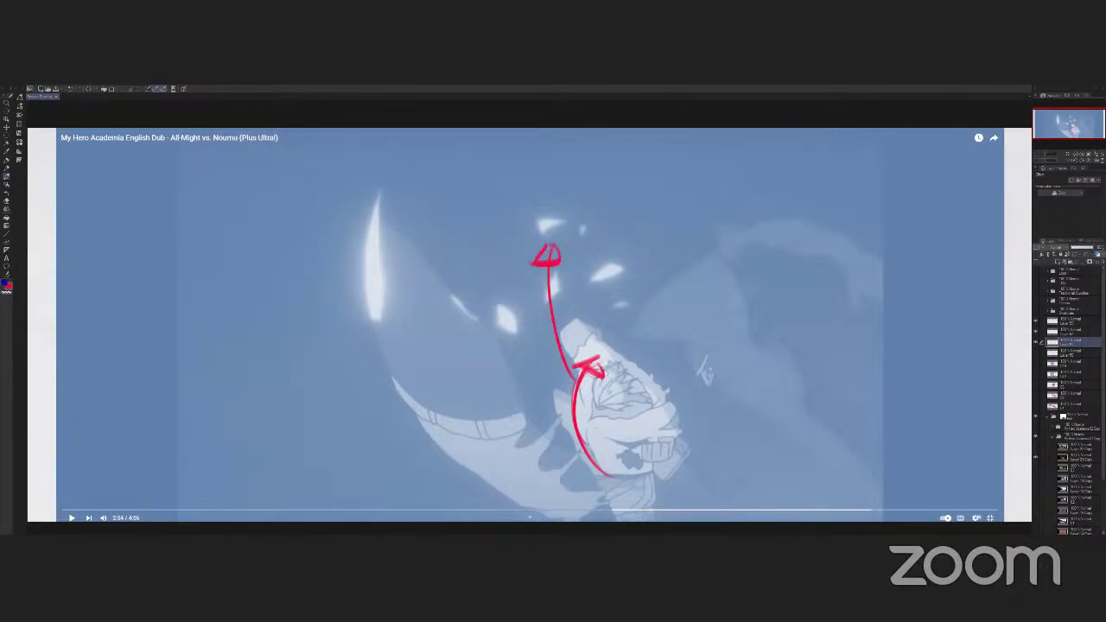
key("Delete")
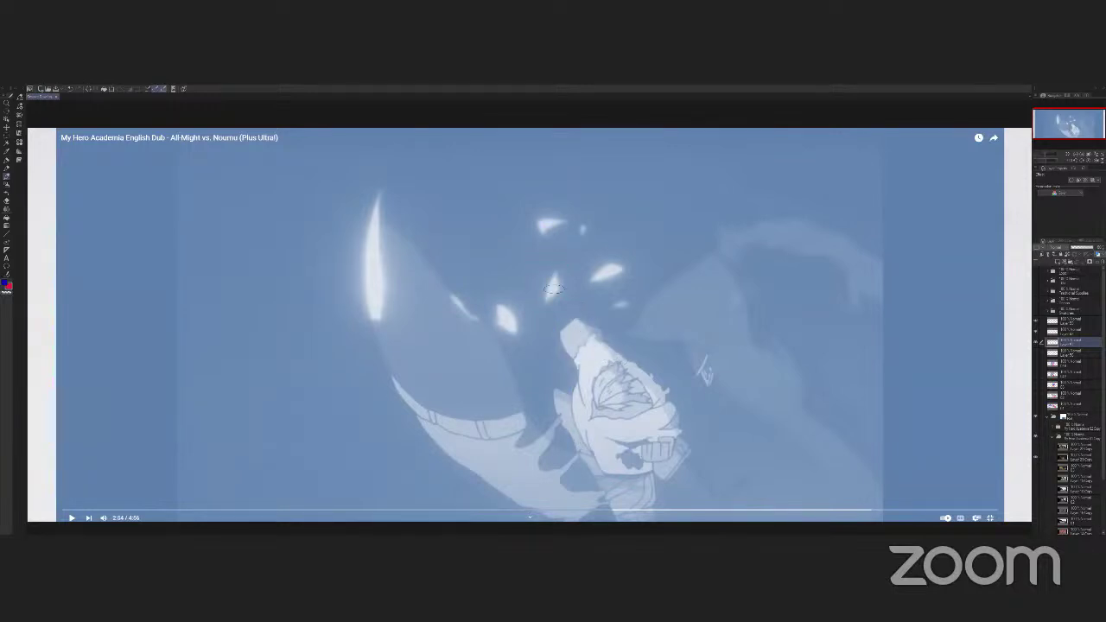
Draw red curves along the punching figure's arm, rounded back, shoulder and waist at 2:54, and clear them.
left_click_drag(593, 334, 524, 279)
left_click_drag(649, 380, 641, 471)
left_click_drag(641, 374, 516, 277)
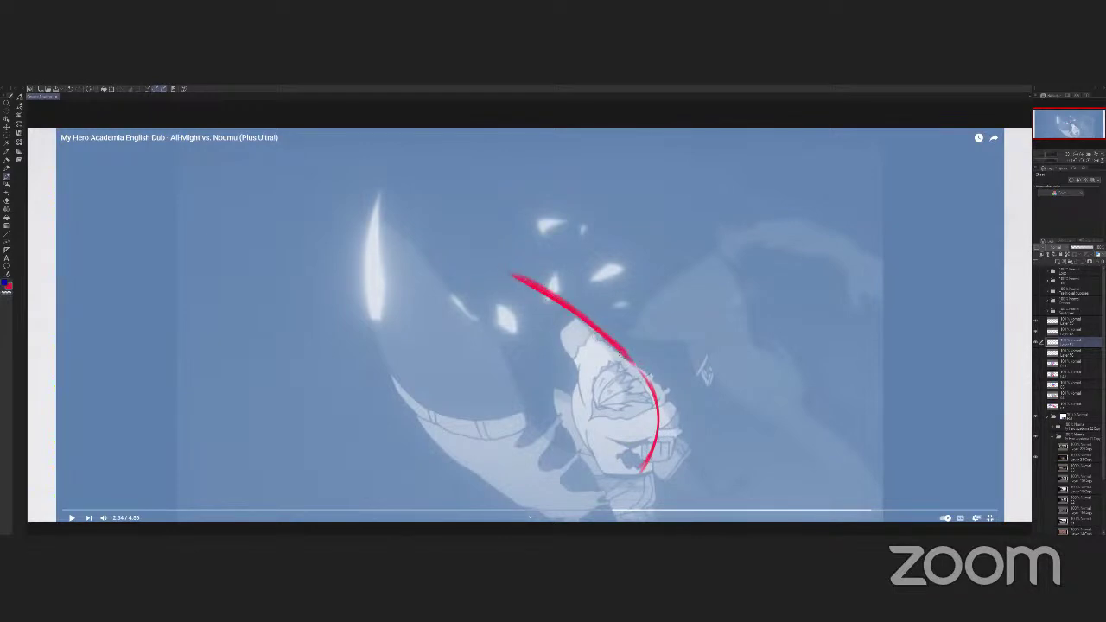
mouse_move(630, 352)
left_mouse_down()
mouse_move(645, 419)
mouse_move(641, 471)
left_mouse_up()
left_click_drag(580, 326, 648, 434)
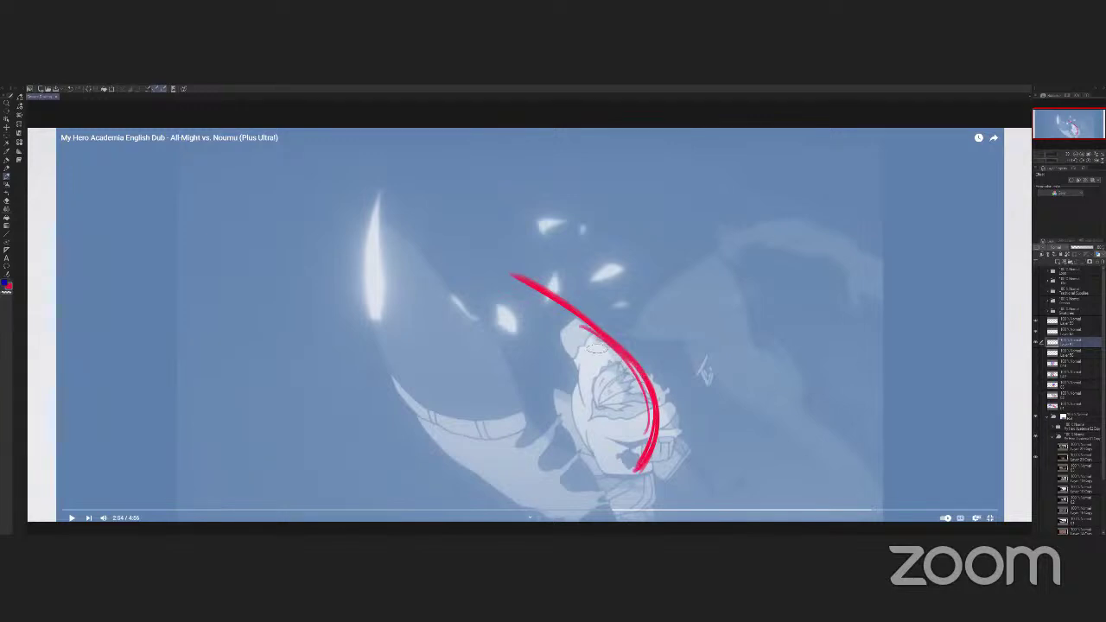
mouse_move(603, 349)
left_mouse_down()
mouse_move(566, 398)
mouse_move(561, 386)
mouse_move(606, 465)
left_mouse_up()
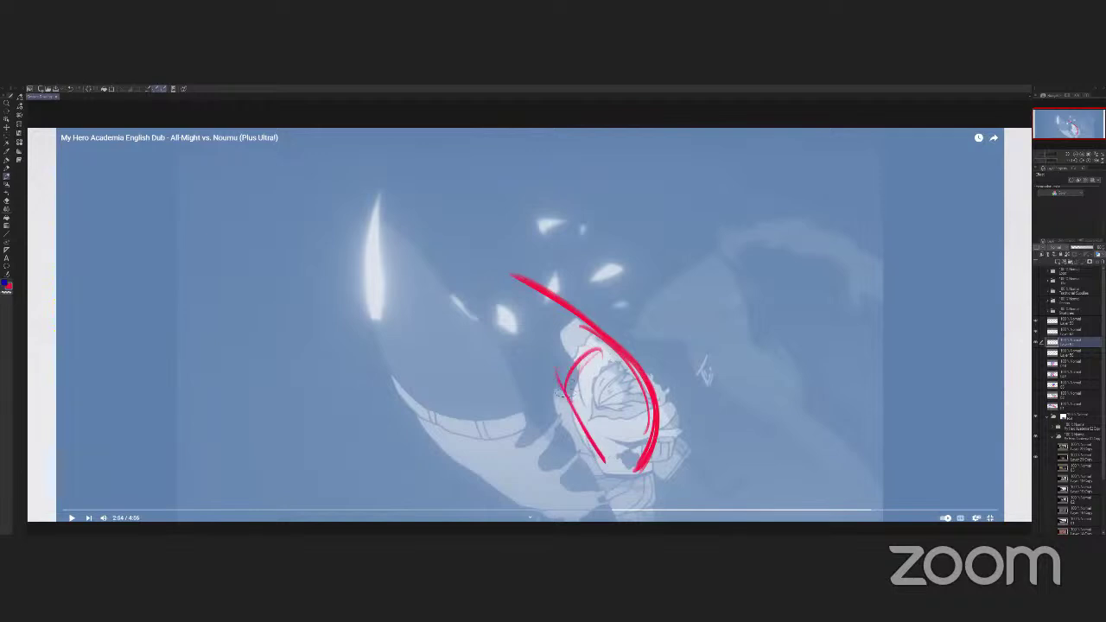
mouse_move(557, 393)
left_mouse_down()
mouse_move(601, 378)
mouse_move(612, 471)
left_mouse_up()
left_click_drag(649, 363, 632, 459)
key("Delete")
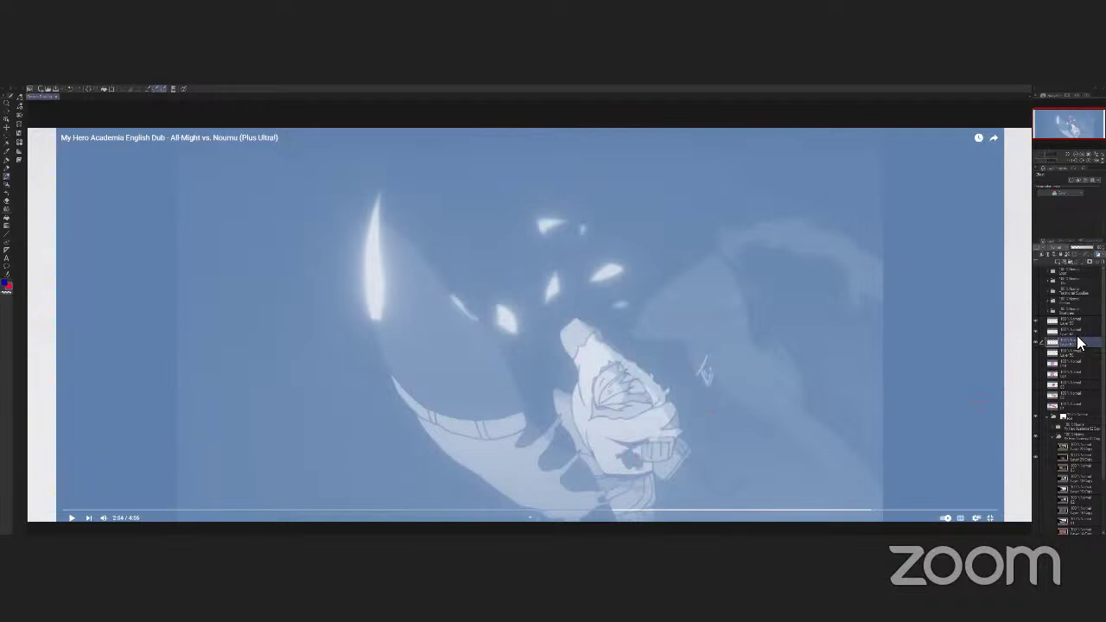
Compare the 2:54 frame with the curved-back figure drawing by toggling the drawing on and off, ending with it hidden.
left_click(1036, 372)
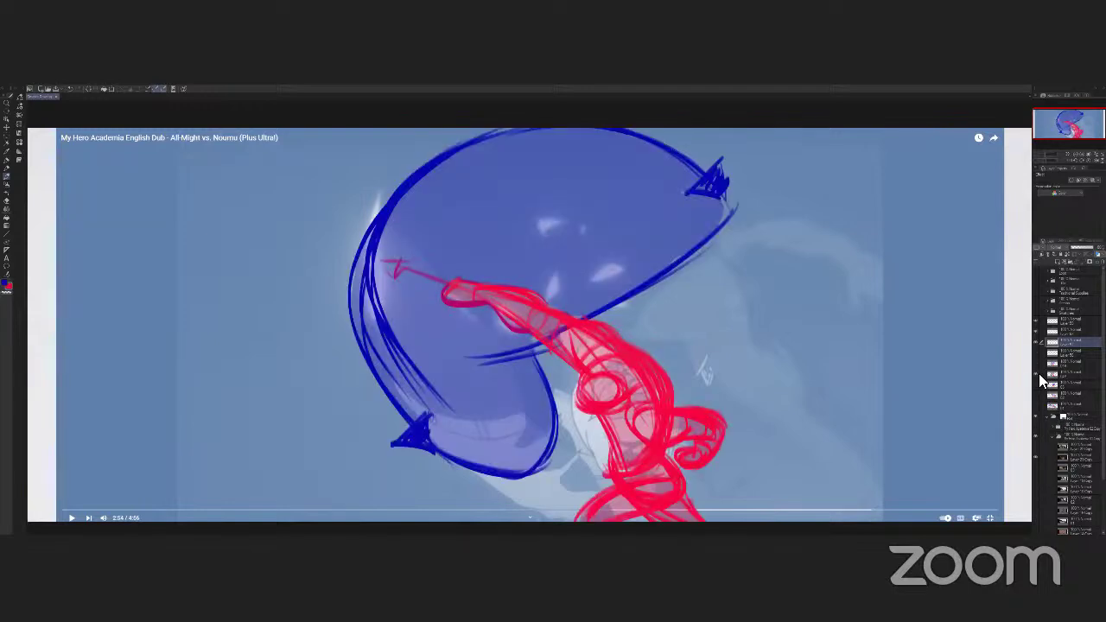
left_click(1036, 372)
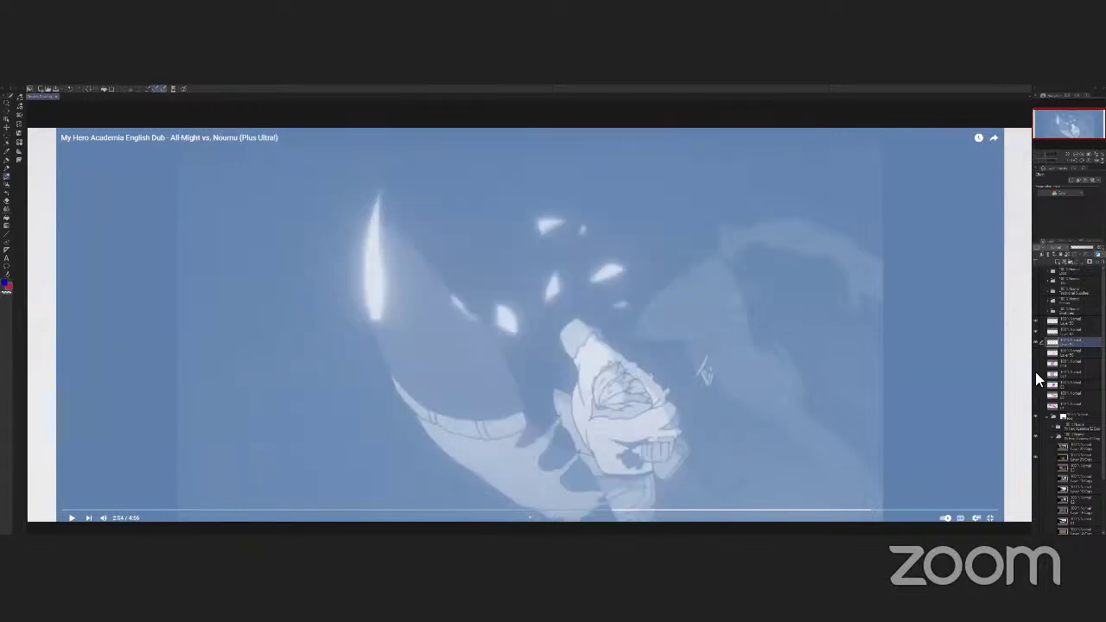
left_click(1036, 373)
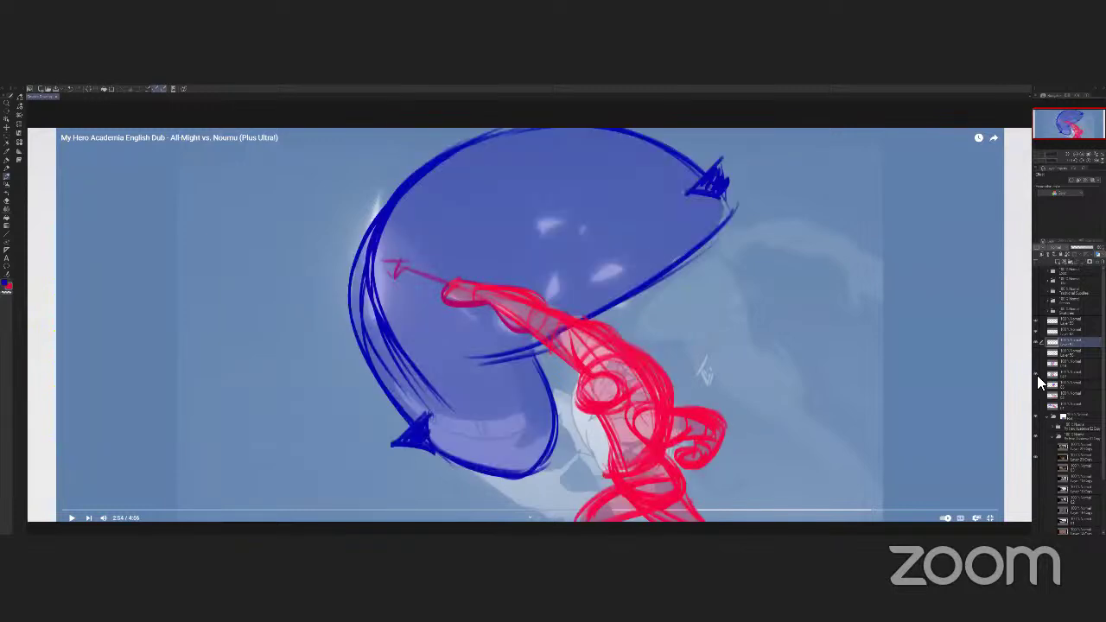
left_click(1037, 373)
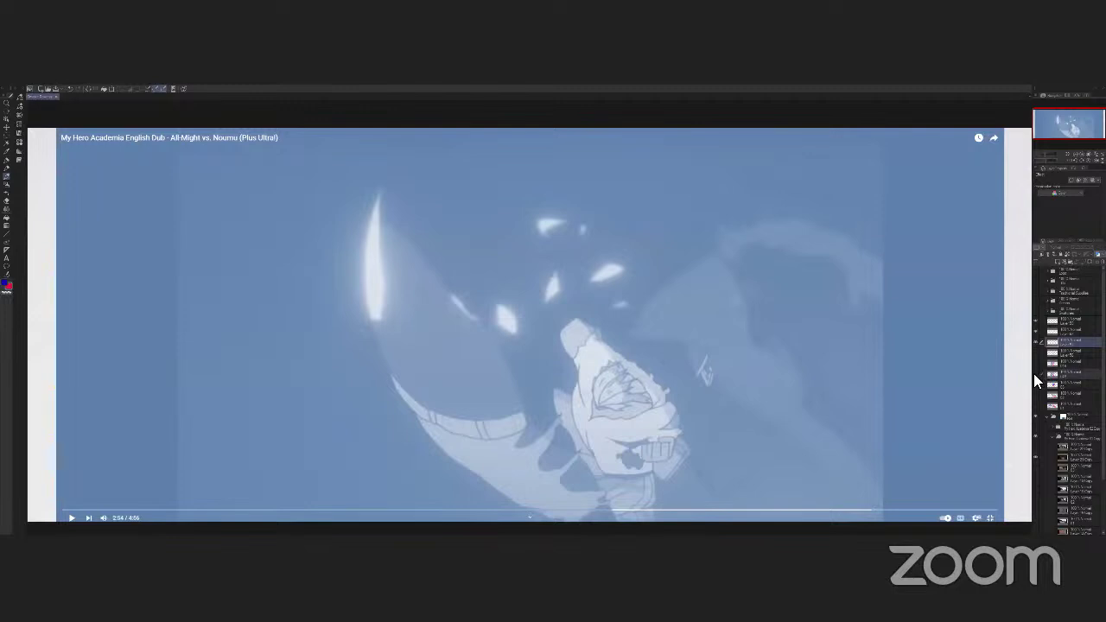
View the 2:54 frame without the blue tint, restore the tint on the reference folder, and make the annotation layer active.
left_click(1074, 421)
left_click(1080, 256)
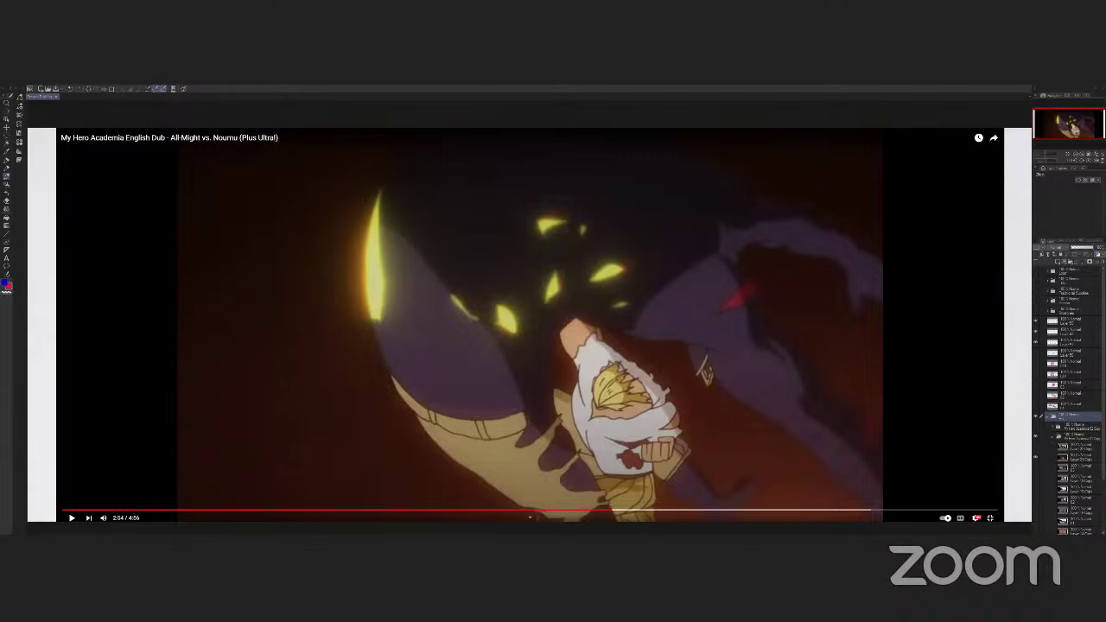
left_click(1040, 303)
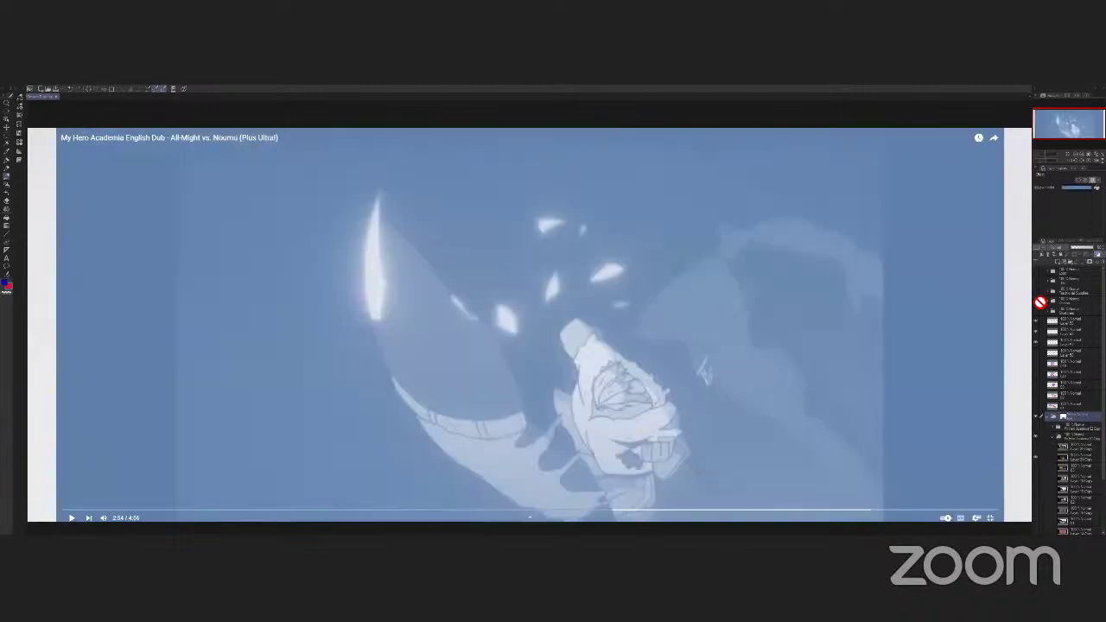
left_click(1072, 346)
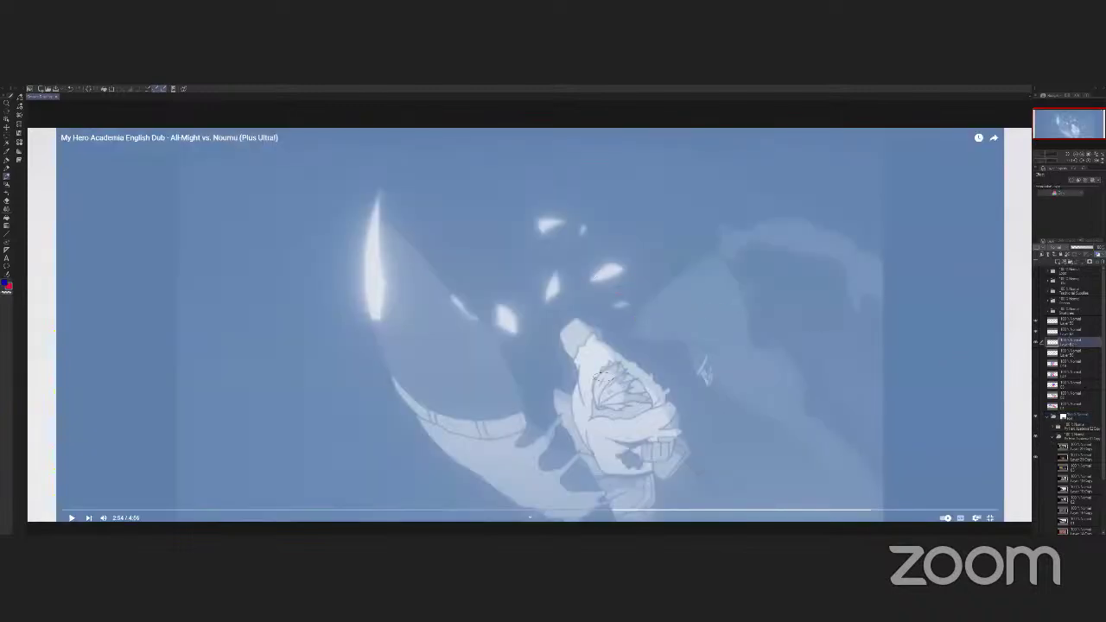
Draw a red arrow through the punching figure's body, outline the opponent's curved bulk around it, and clear the strokes.
mouse_move(674, 465)
left_mouse_down()
mouse_move(463, 224)
mouse_move(483, 259)
left_mouse_up()
mouse_move(465, 226)
left_mouse_down()
mouse_move(501, 245)
mouse_move(484, 259)
left_mouse_up()
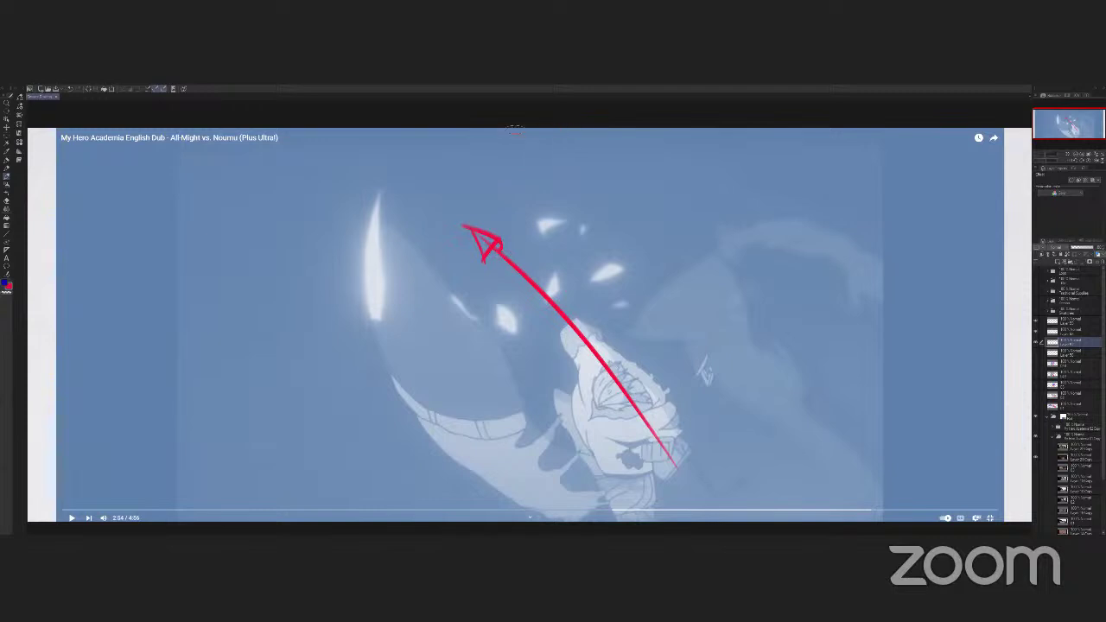
mouse_move(577, 130)
left_mouse_down()
mouse_move(534, 130)
mouse_move(460, 415)
left_mouse_up()
left_click_drag(540, 130, 497, 485)
left_click_drag(365, 308, 499, 486)
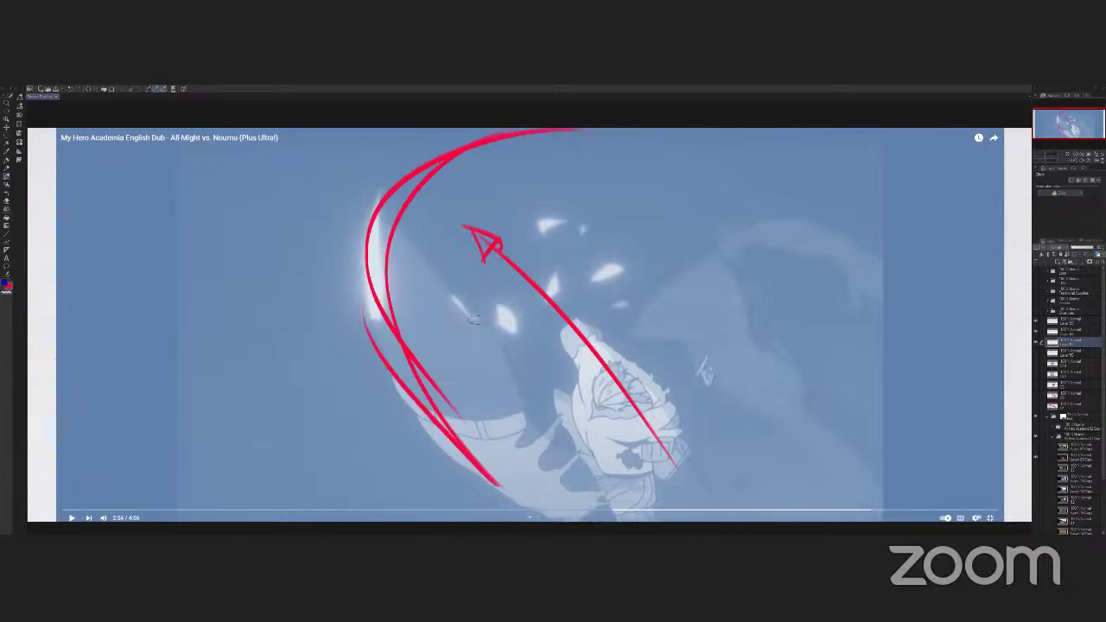
mouse_move(569, 128)
left_mouse_down()
mouse_move(662, 162)
mouse_move(549, 346)
mouse_move(557, 461)
left_mouse_up()
mouse_move(546, 359)
left_mouse_down()
mouse_move(560, 477)
mouse_move(493, 484)
left_mouse_up()
left_click_drag(396, 380, 473, 473)
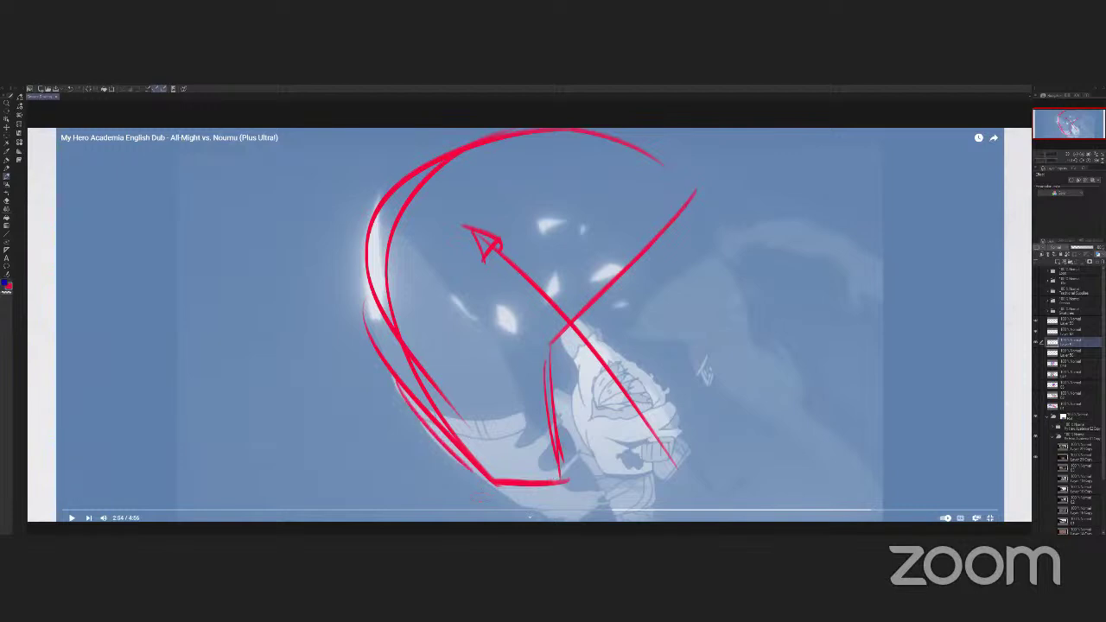
left_click_drag(458, 223, 513, 244)
left_click_drag(498, 239, 487, 263)
key("Delete")
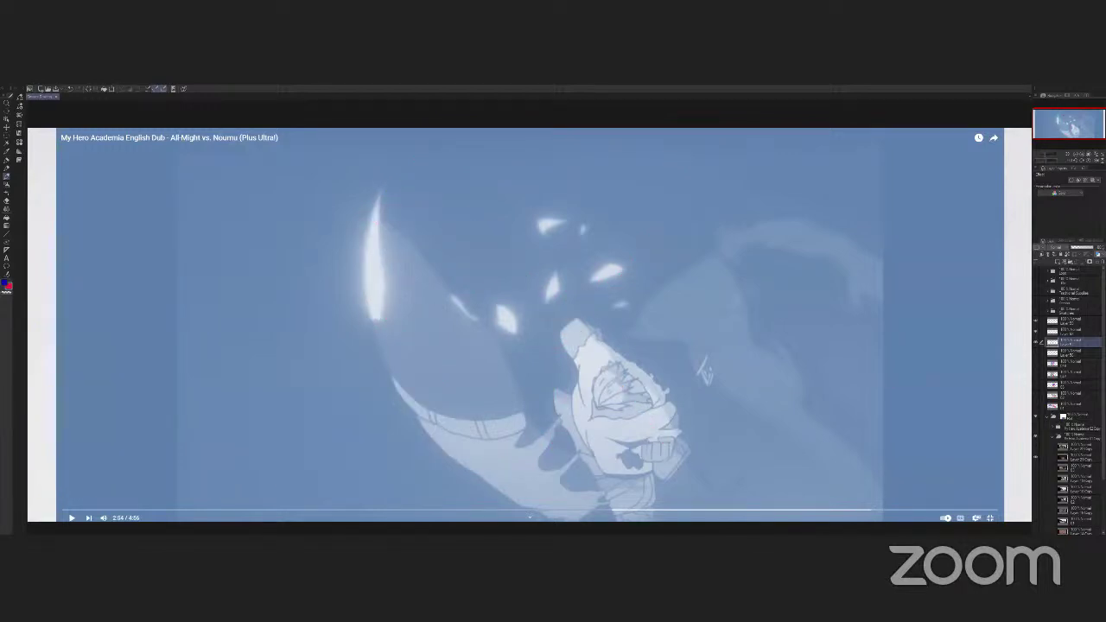
Show the curved-back figure drawing, draw a red force arrow arcing over its back and punching arm, and undo the arrow.
left_click(1037, 373)
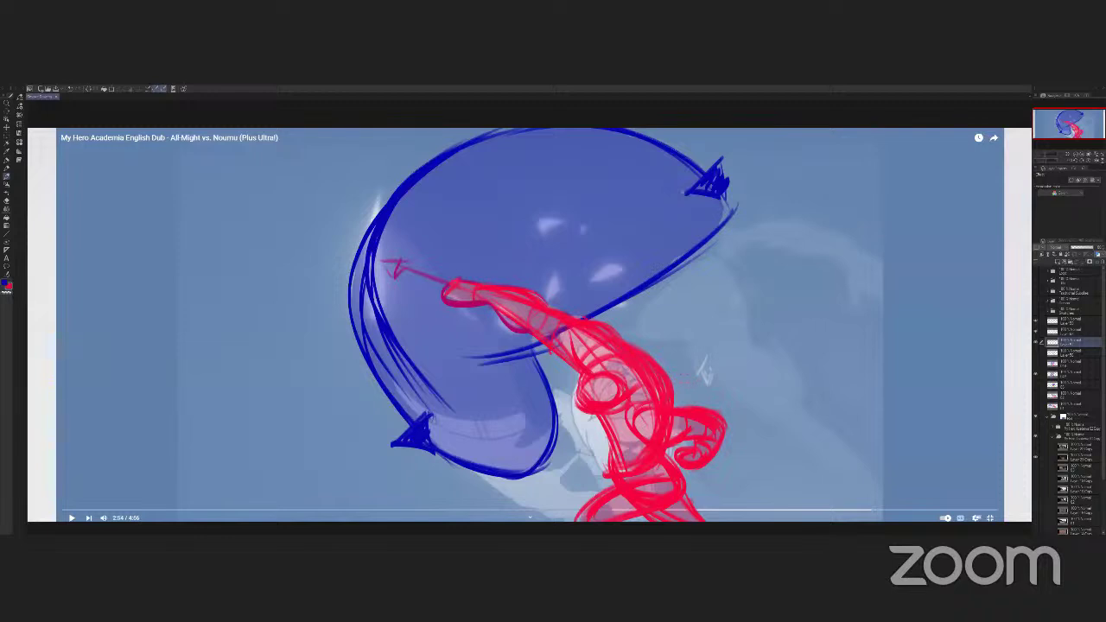
mouse_move(691, 385)
left_mouse_down()
mouse_move(472, 251)
mouse_move(477, 237)
mouse_move(396, 227)
left_mouse_up()
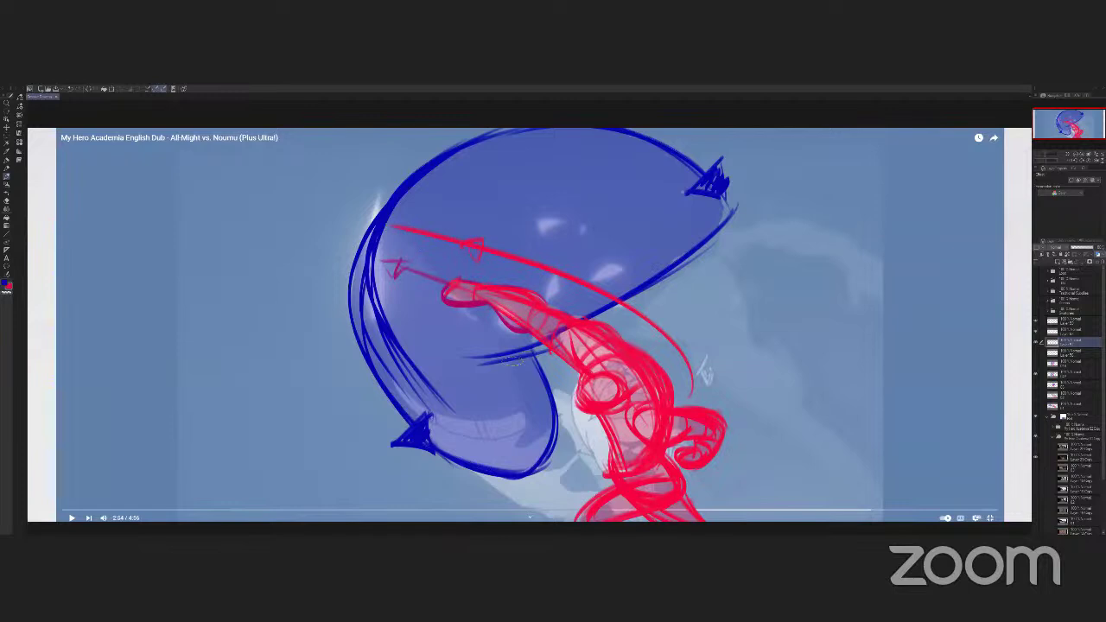
key("ctrl+z")
key("ctrl+z")
key("ctrl+z")
key("ctrl+z")
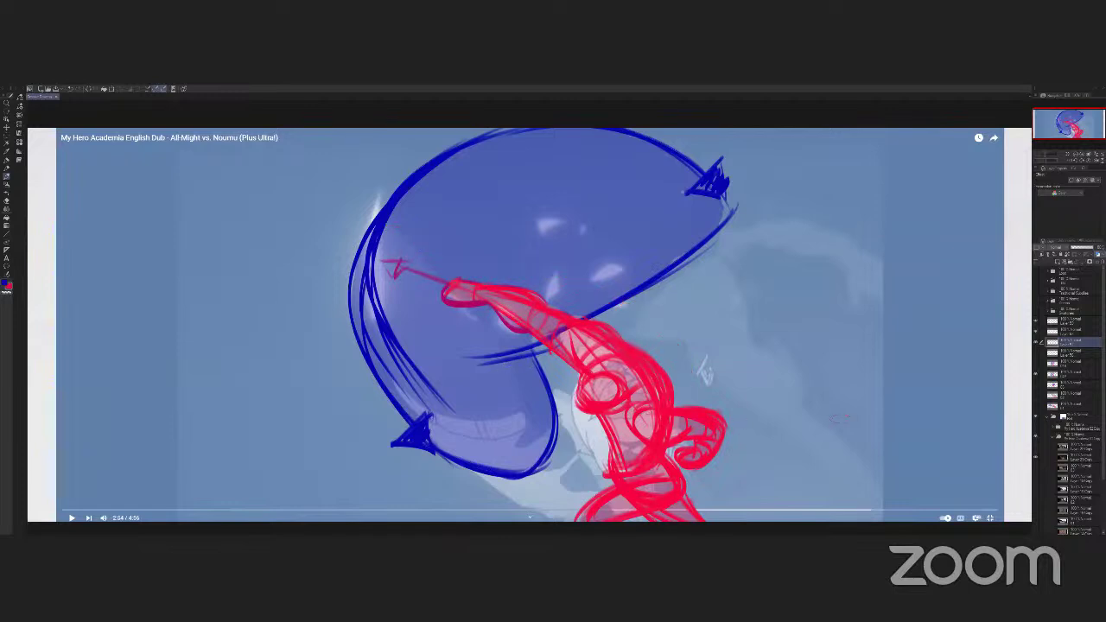
Hide the figure drawing, mark the bent arm on the 2:54 frame in red, and undo the mark.
left_click(1034, 375)
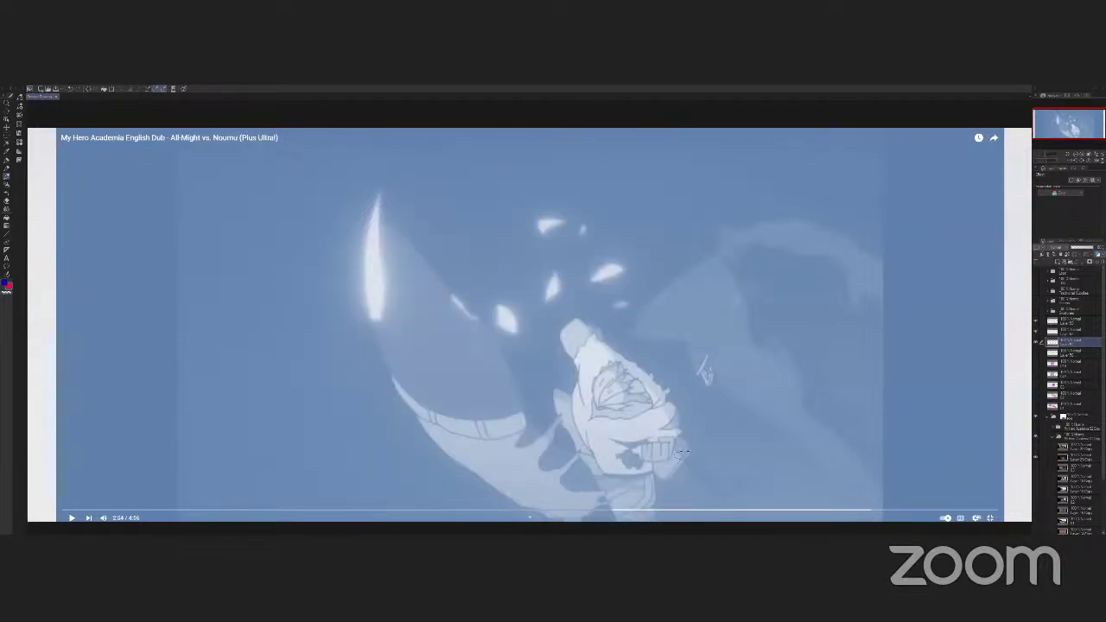
mouse_move(682, 423)
left_mouse_down()
mouse_move(631, 459)
mouse_move(641, 415)
mouse_move(685, 437)
mouse_move(650, 466)
left_mouse_up()
key("ctrl+z")
Show the figure drawing, fill the gap between its bent arm and waist with blue, hide the drawing, and clear the fill.
left_click(1037, 377)
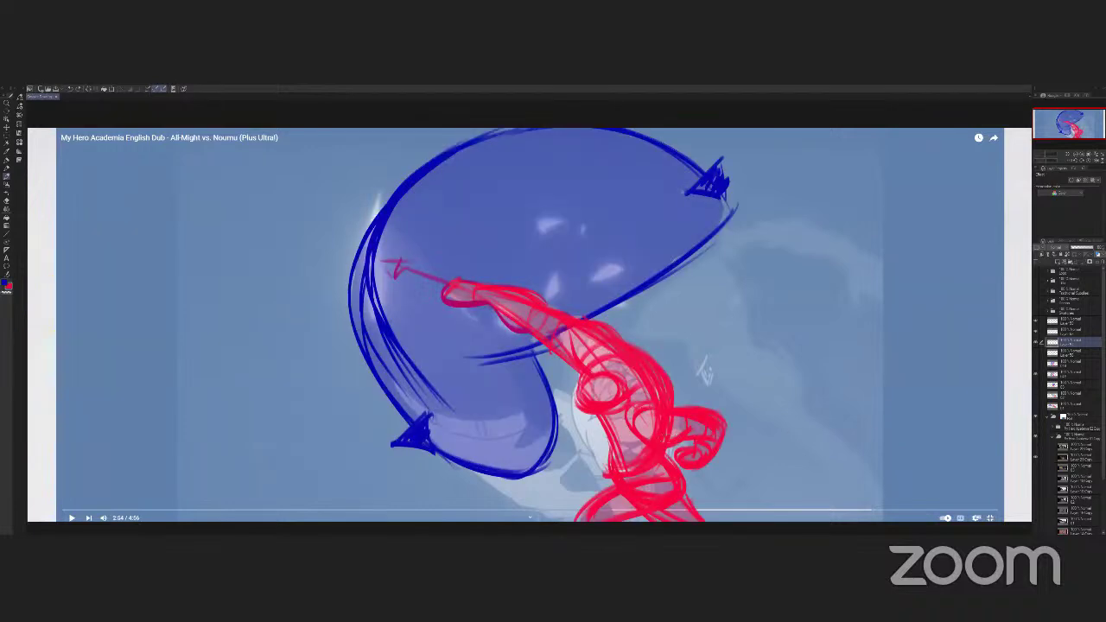
key("x")
mouse_move(692, 437)
left_mouse_down()
mouse_move(674, 441)
mouse_move(692, 449)
mouse_move(677, 460)
mouse_move(691, 470)
mouse_move(685, 478)
mouse_move(665, 447)
mouse_move(683, 467)
mouse_move(672, 445)
mouse_move(681, 456)
mouse_move(670, 458)
mouse_move(690, 439)
mouse_move(686, 470)
left_mouse_up()
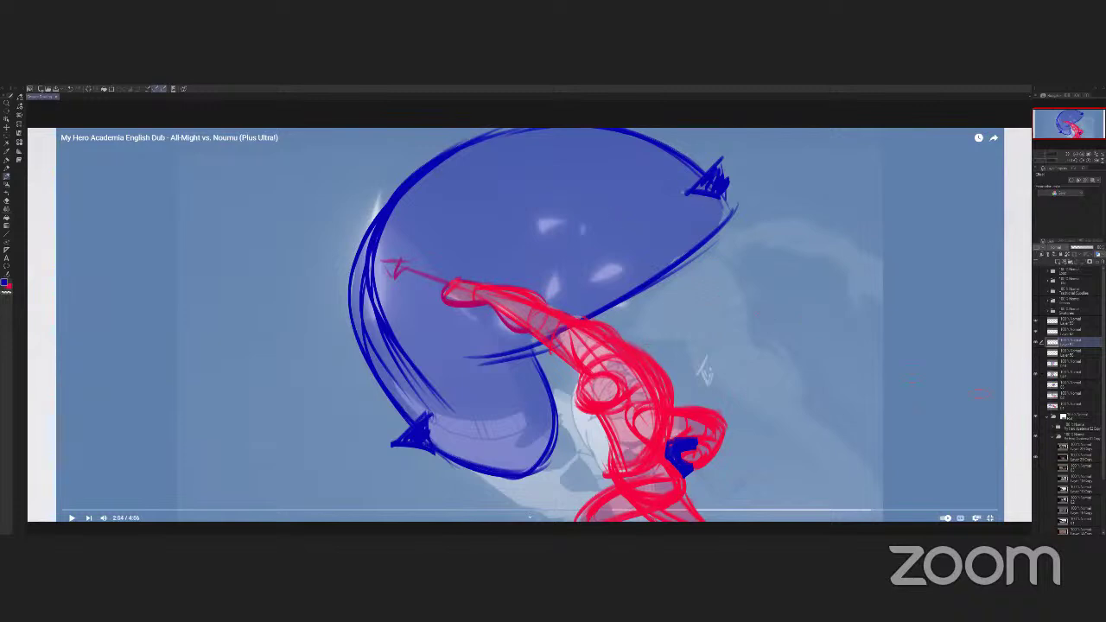
left_click(1036, 370)
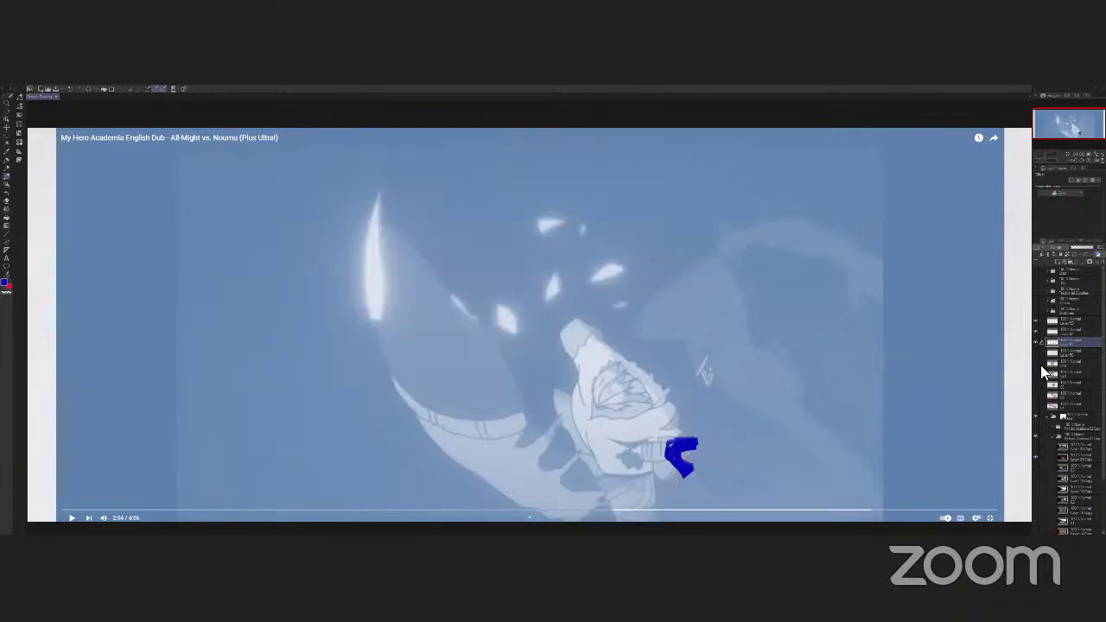
left_click(1037, 368)
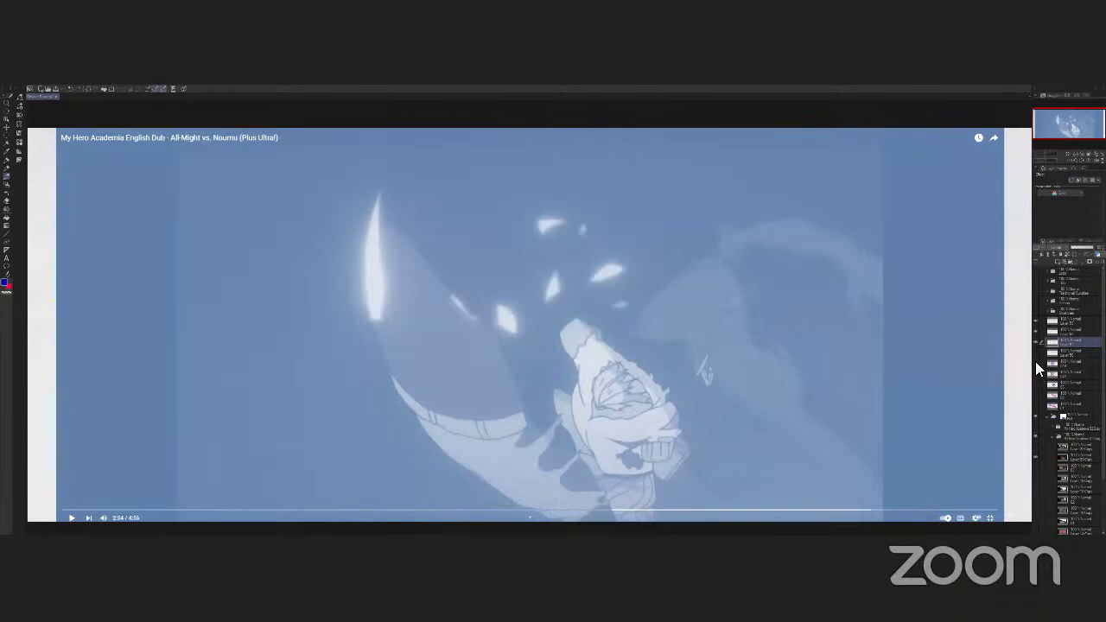
Show the raised-fist figure drawing, draw red force arrows along its front torso, shoulder and raised arm, and undo them.
left_click(1037, 369)
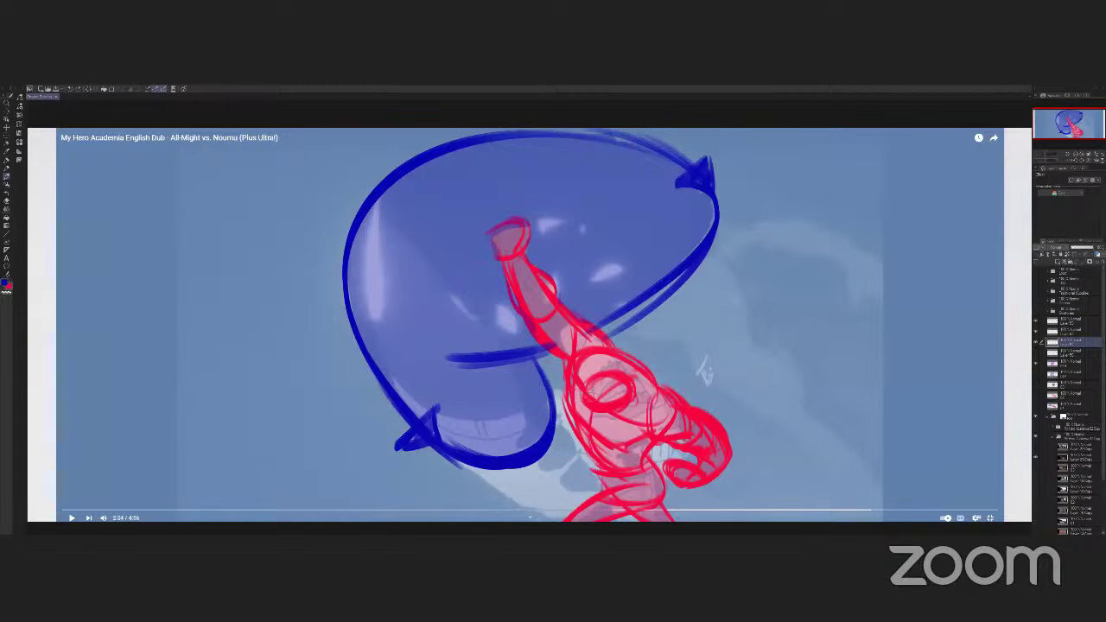
left_click_drag(544, 387, 596, 471)
left_click_drag(539, 375, 529, 389)
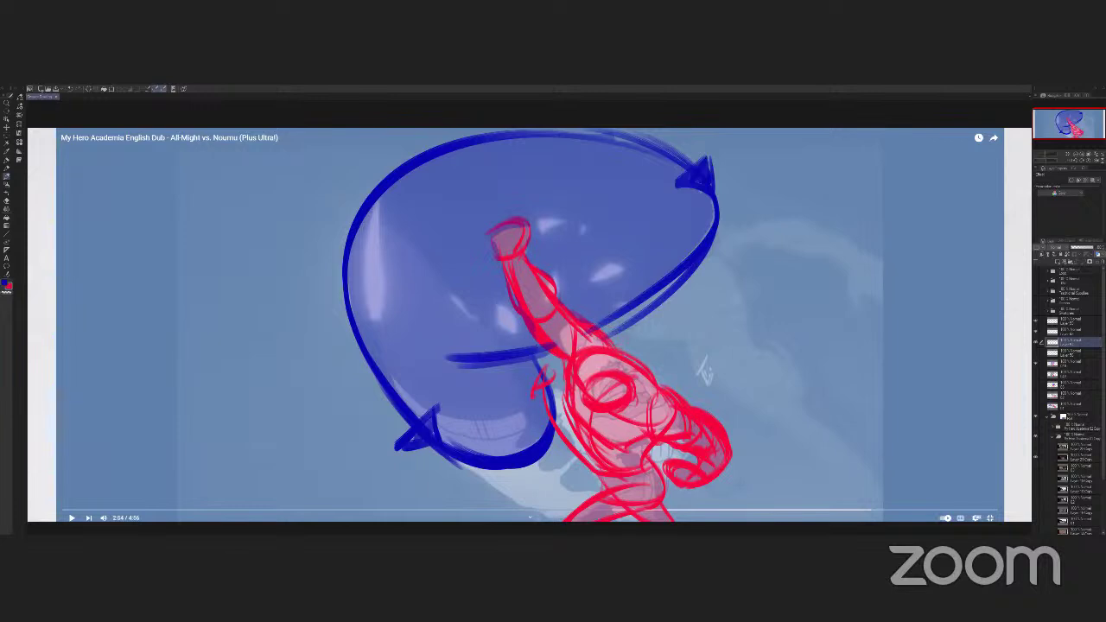
mouse_move(594, 305)
left_mouse_down()
mouse_move(622, 343)
mouse_move(580, 316)
left_mouse_up()
left_click_drag(468, 230, 525, 350)
mouse_move(465, 238)
left_mouse_down()
mouse_move(479, 244)
mouse_move(524, 375)
left_mouse_up()
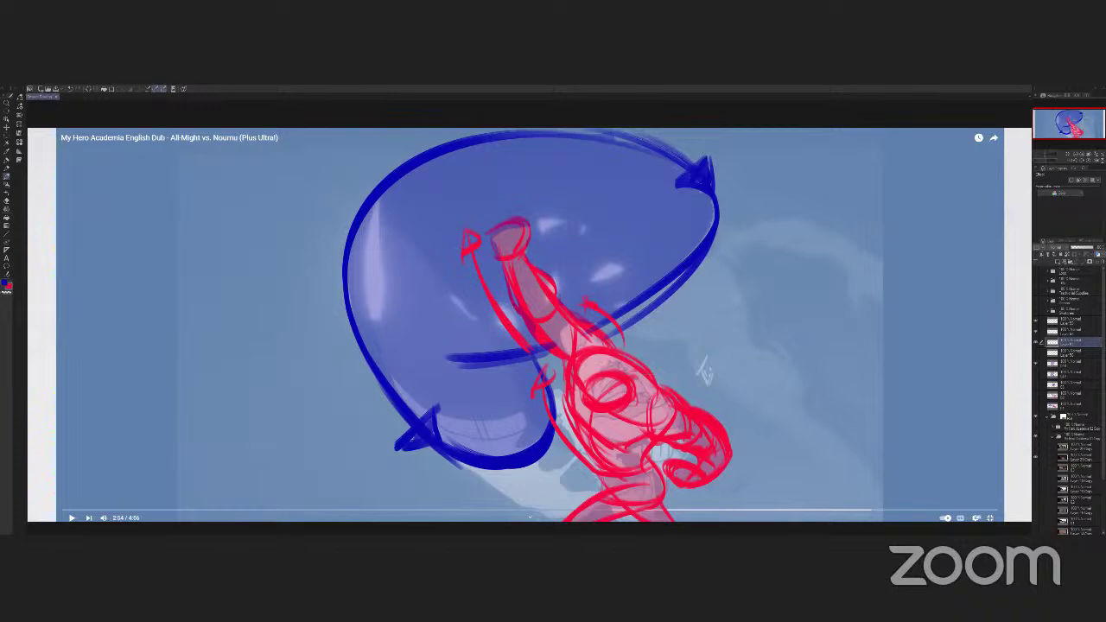
key("ctrl+z")
key("ctrl+z")
key("ctrl+z")
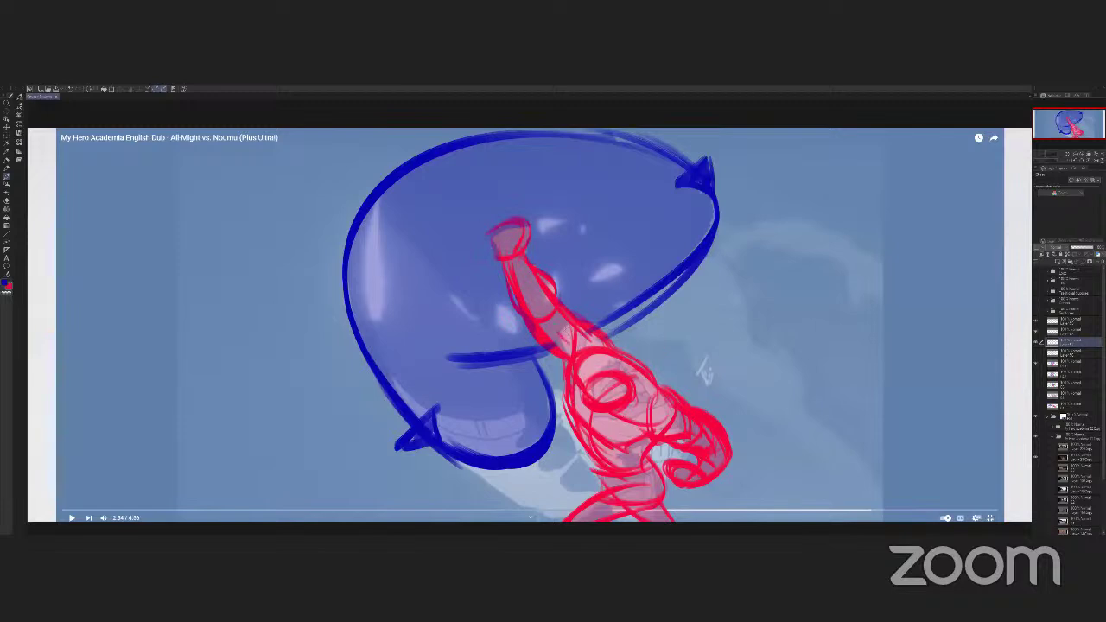
Draw a red arrow hooking over the raised fist and a straight one continuing up from the forearm, and undo both.
mouse_move(524, 214)
left_mouse_down()
mouse_move(543, 197)
mouse_move(558, 208)
left_mouse_up()
mouse_move(501, 247)
left_mouse_down()
mouse_move(391, 166)
mouse_move(406, 154)
mouse_move(380, 166)
left_mouse_up()
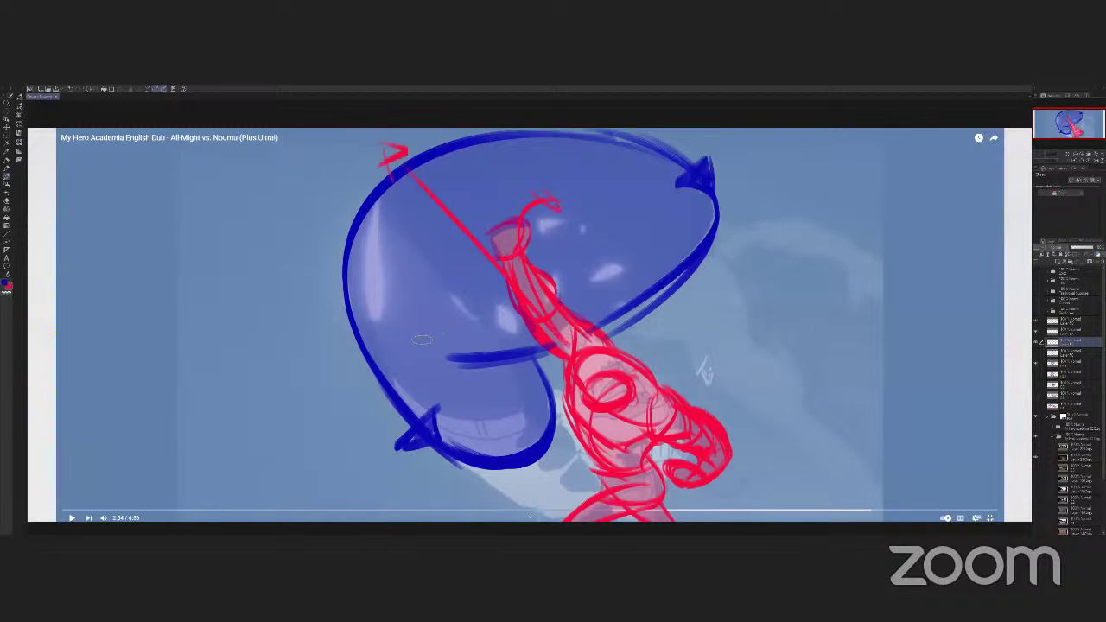
key("ctrl+z")
key("ctrl+z")
key("ctrl+z")
key("ctrl+z")
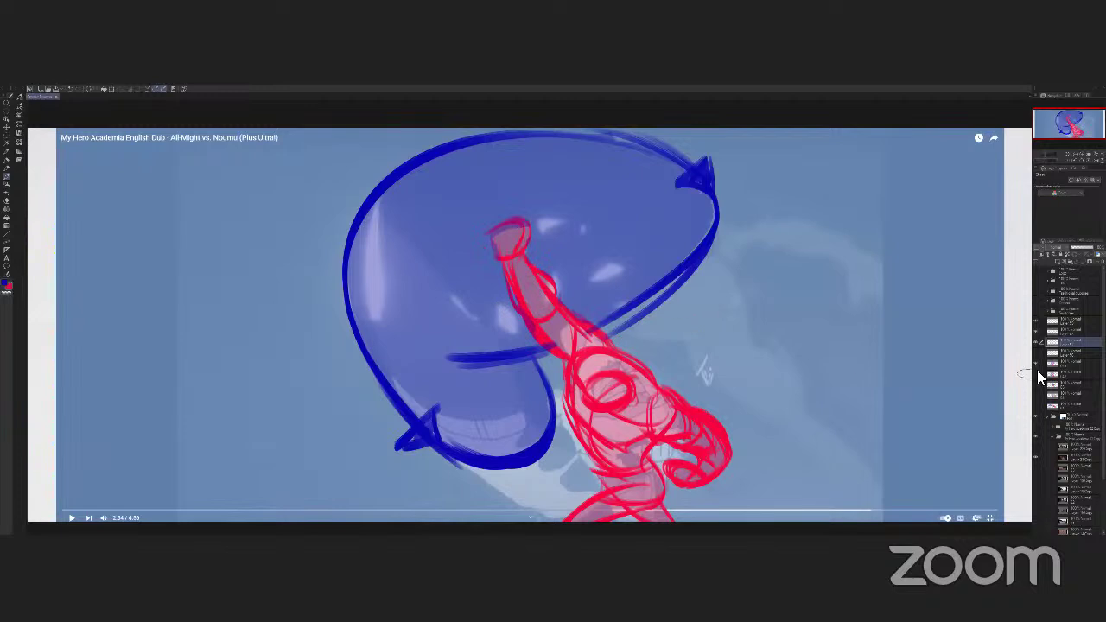
Replace the 2:54 frame with the raised-fist frame at 2:58 and hide the figure drawing.
left_click(1034, 454)
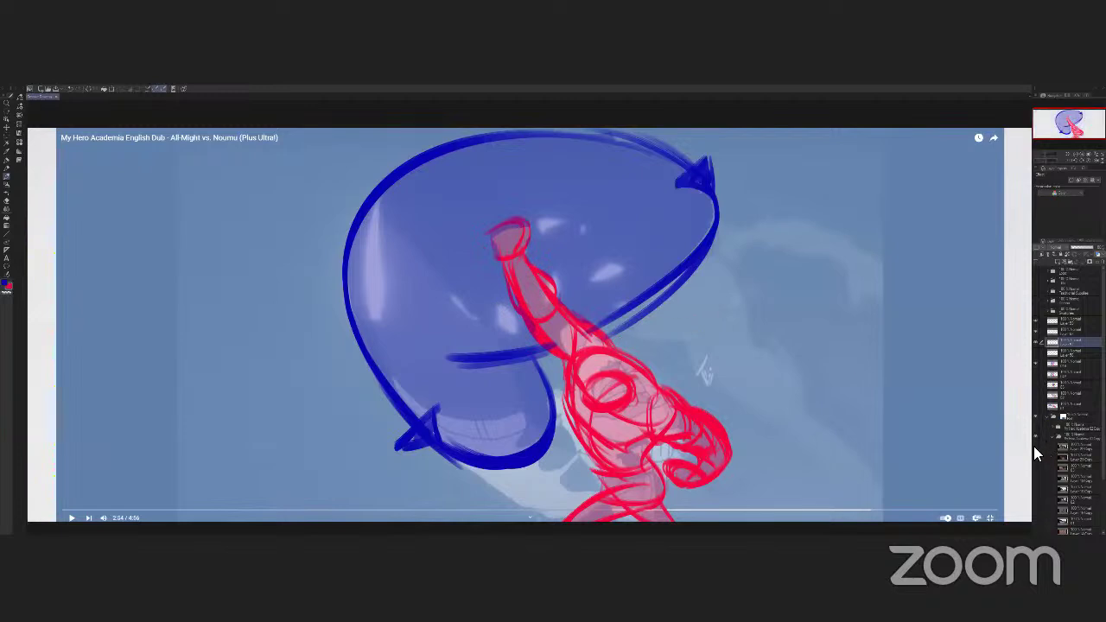
left_click(1035, 446)
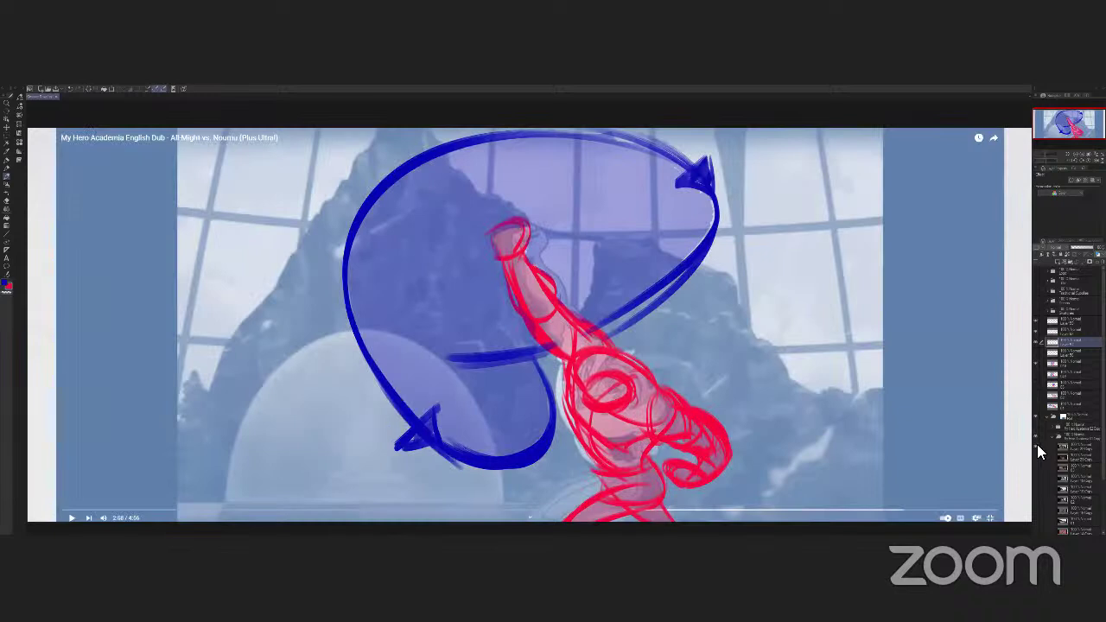
left_click(1036, 363)
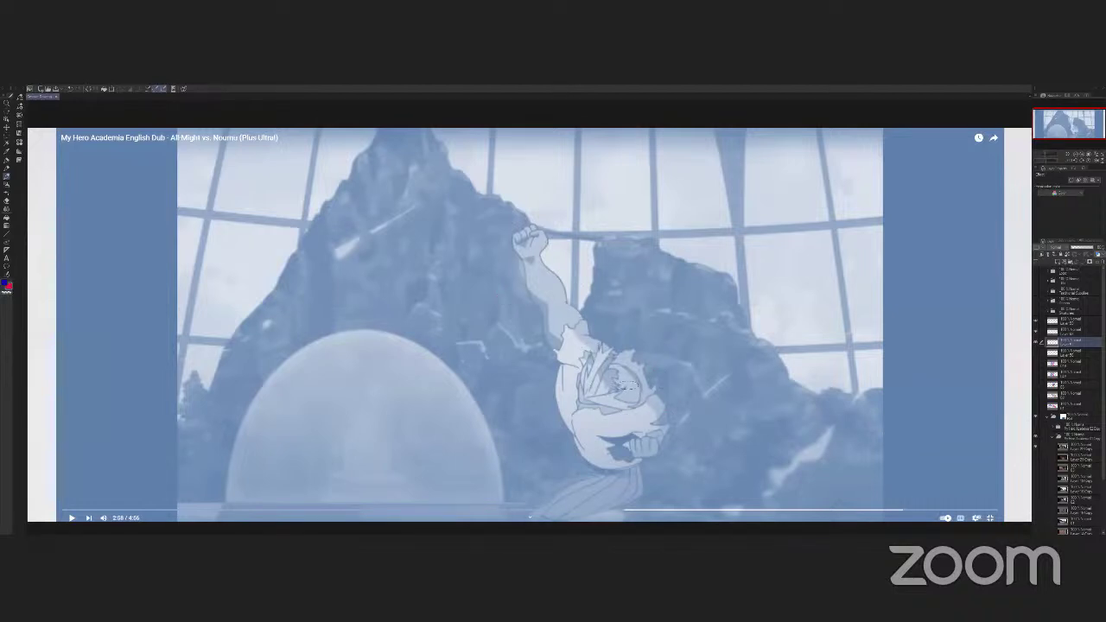
Trace a red stroke around the upper torso at 2:58, clear it, and compare the frame with the raised-fist figure drawing.
mouse_move(643, 348)
left_mouse_down()
mouse_move(638, 449)
mouse_move(565, 380)
left_mouse_up()
left_click(1035, 351)
left_click(1035, 353)
left_click(1038, 365)
left_click(1038, 364)
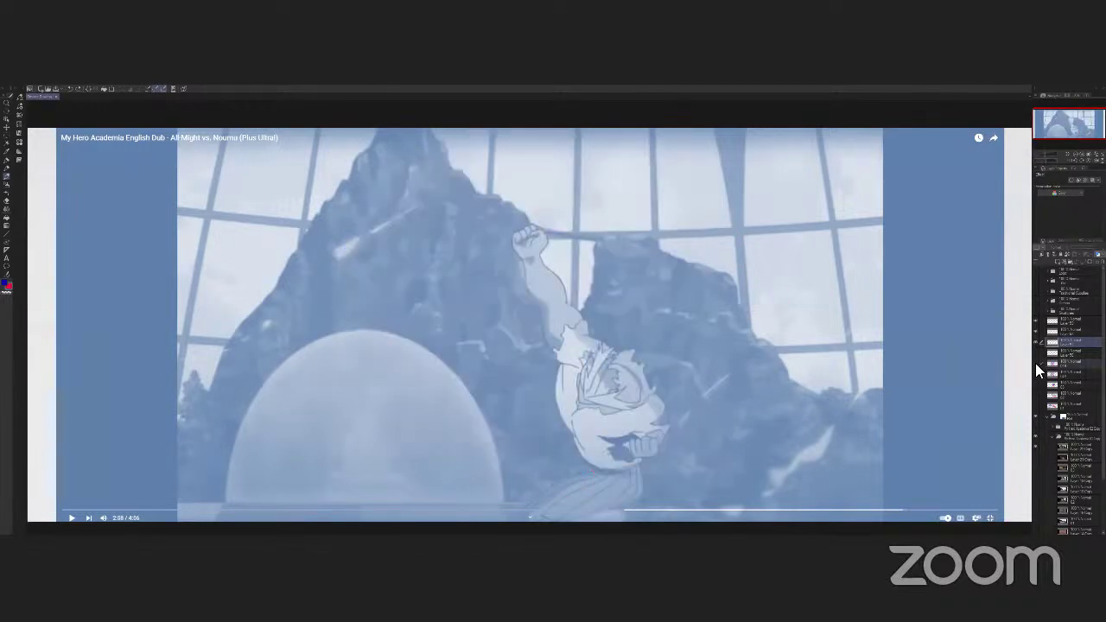
left_click(1035, 363)
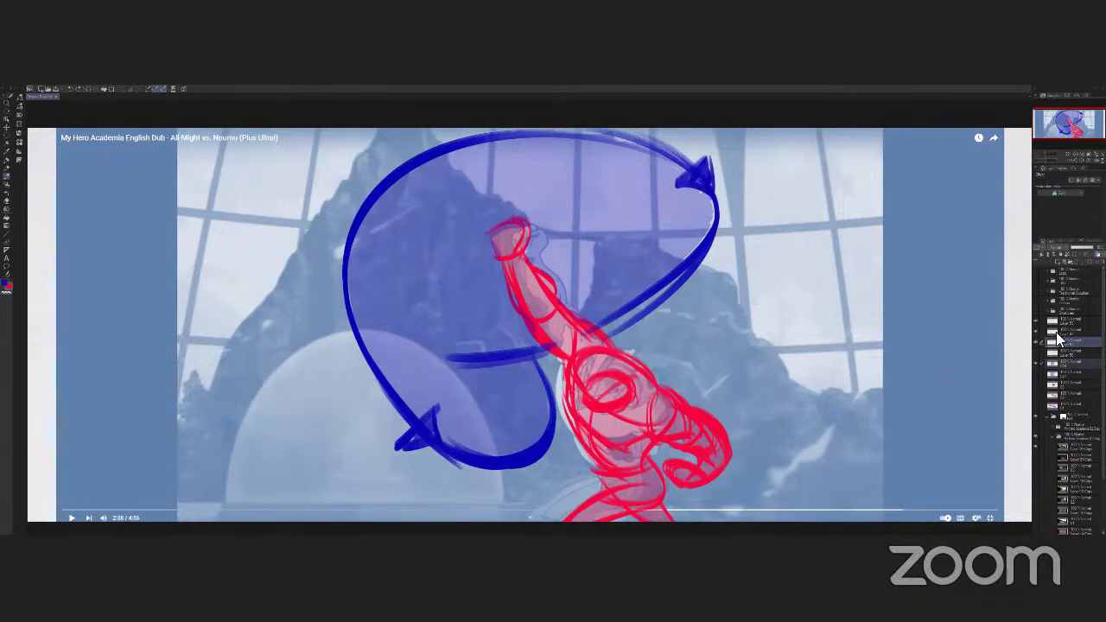
left_click(1036, 363)
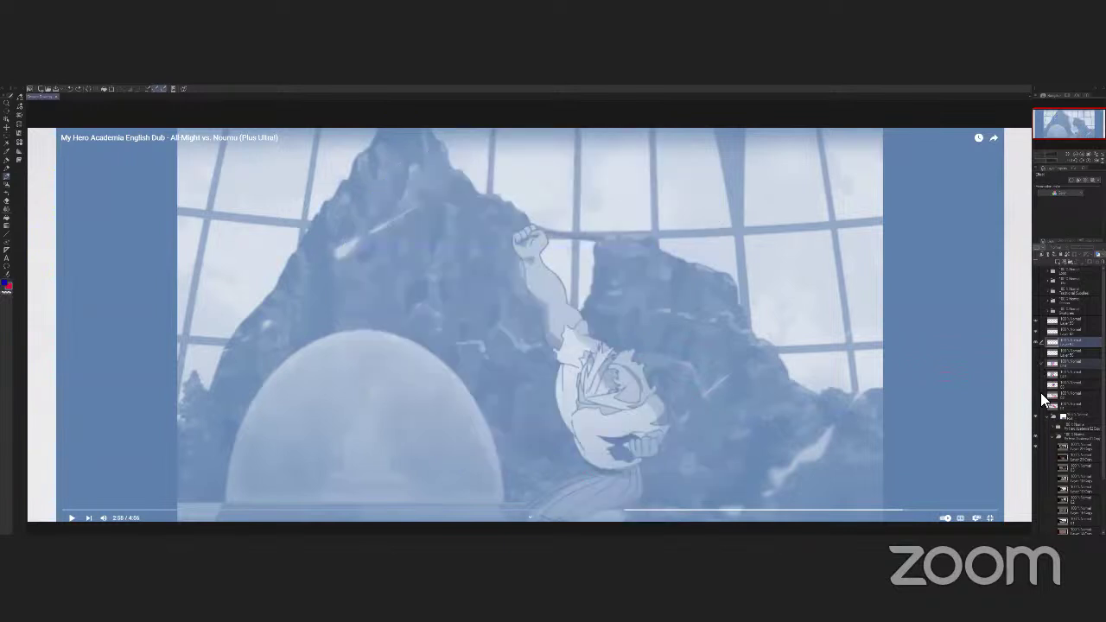
Replace the 2:58 raised-fist frame with the 1:02 frame showing the two characters grappling.
left_click(1036, 444)
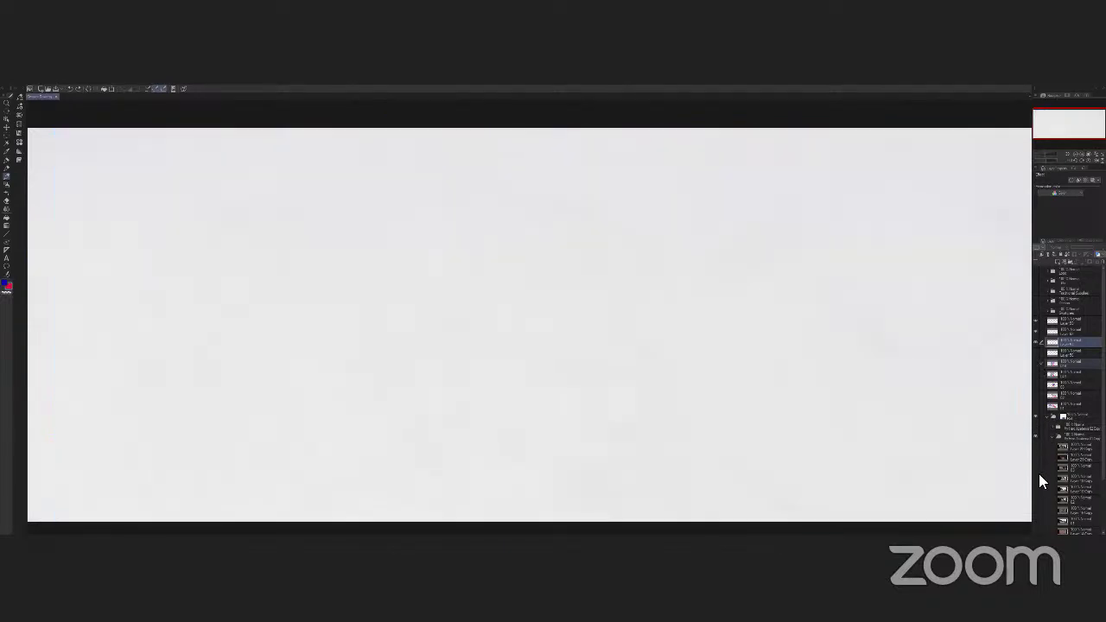
left_click(1035, 475)
left_click(1037, 487)
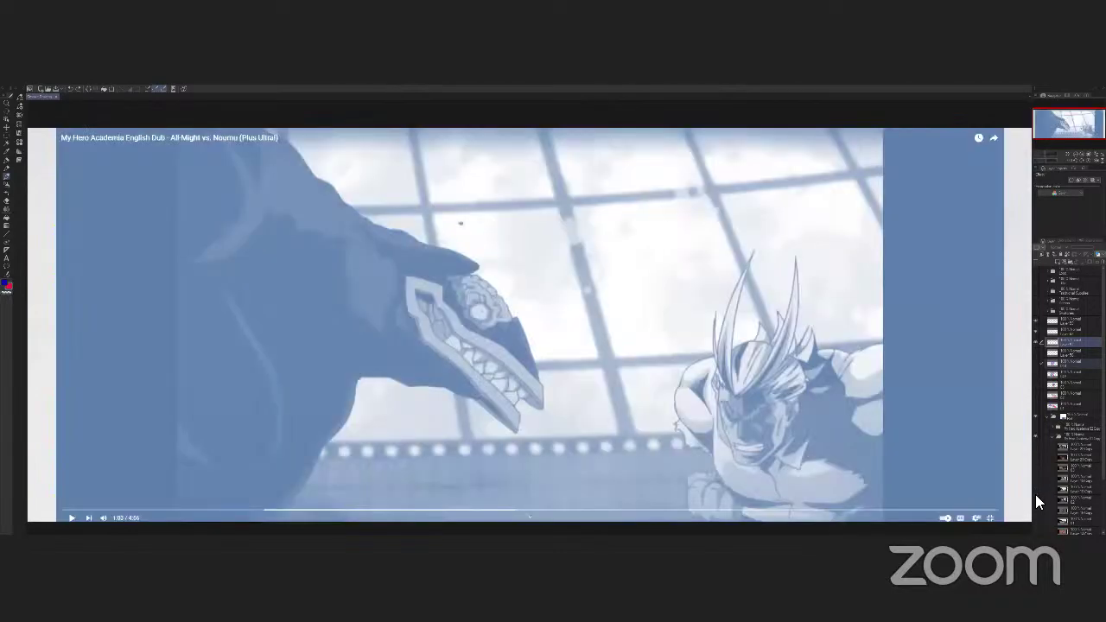
left_click(1037, 505)
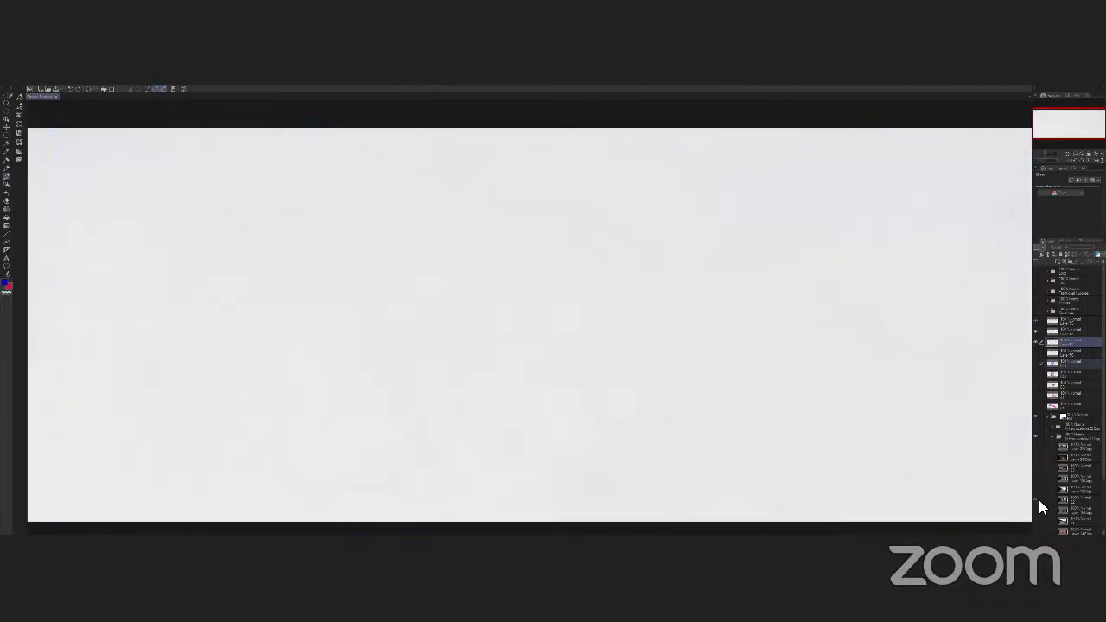
left_click(1034, 498)
left_click(1037, 499)
left_click(1036, 506)
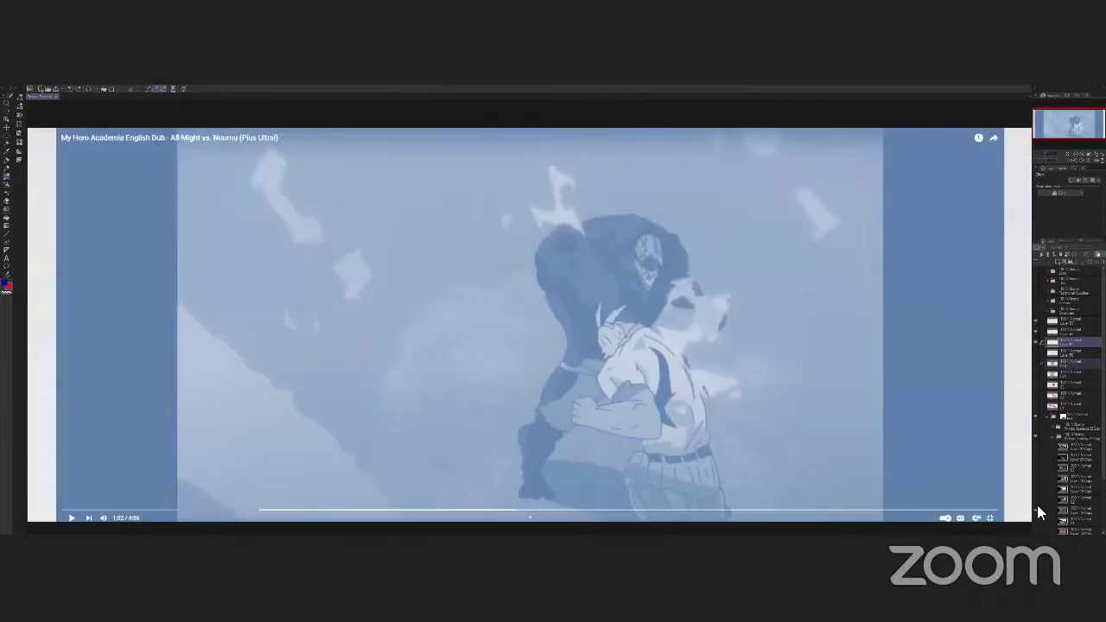
Reveal the sketch layer holding old red strokes, make it active and clear those strokes.
left_click(1036, 359)
left_click(1047, 359)
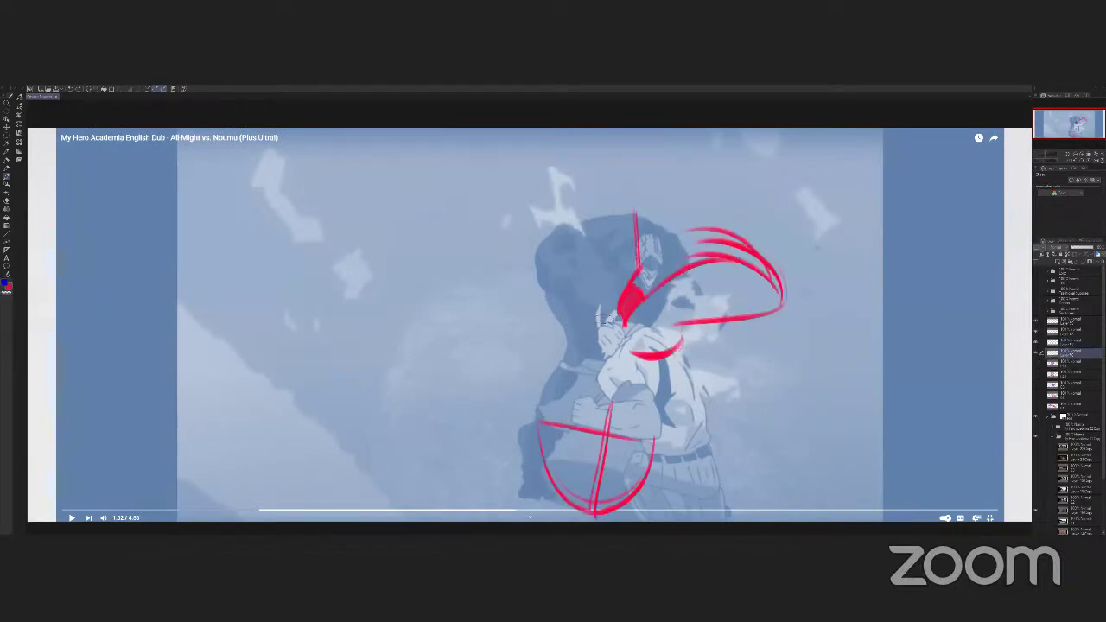
left_click(1036, 360)
Trace the front fighter's torso in red with curved force lines down the back and a rounded pelvis shape.
scroll(674, 328, "up", 1)
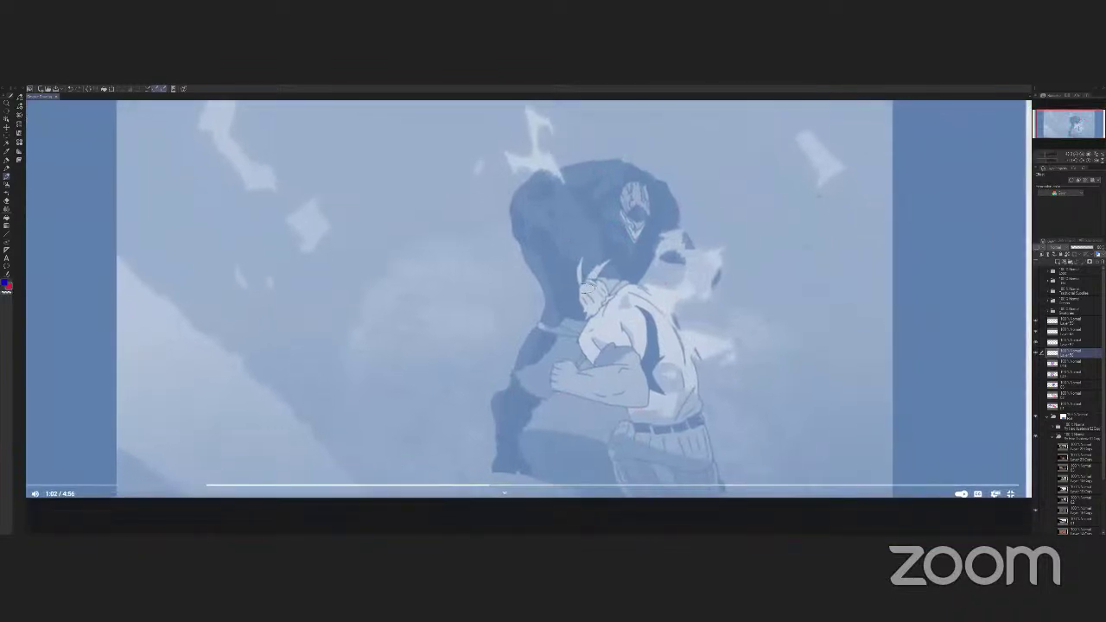
scroll(637, 335, "up", 1)
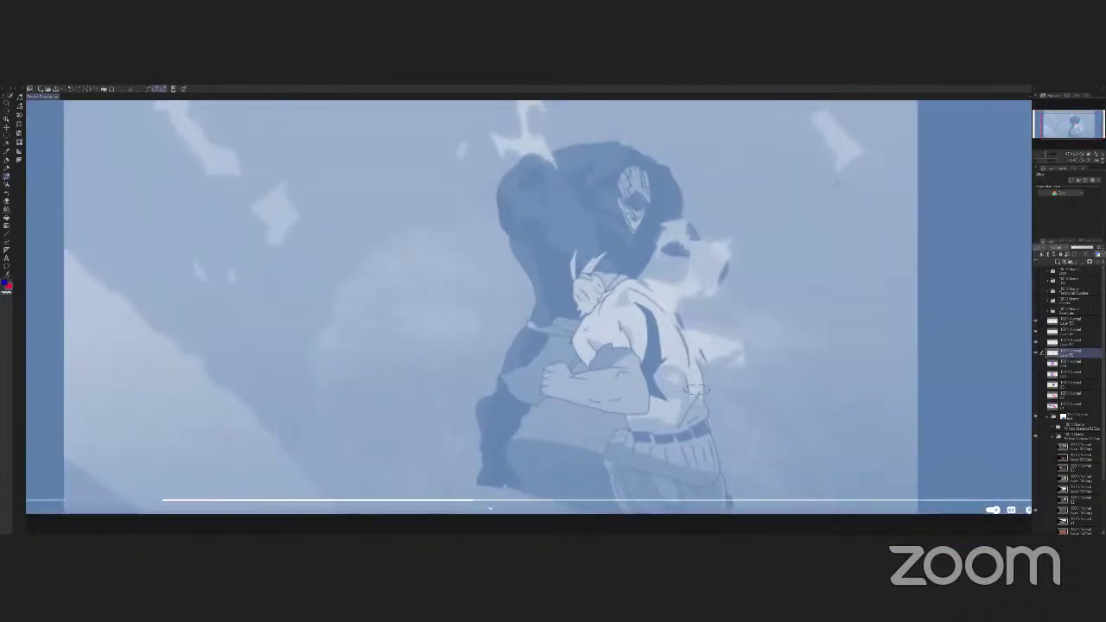
mouse_move(632, 293)
left_mouse_down()
mouse_move(699, 422)
mouse_move(631, 289)
mouse_move(574, 346)
mouse_move(636, 432)
left_mouse_up()
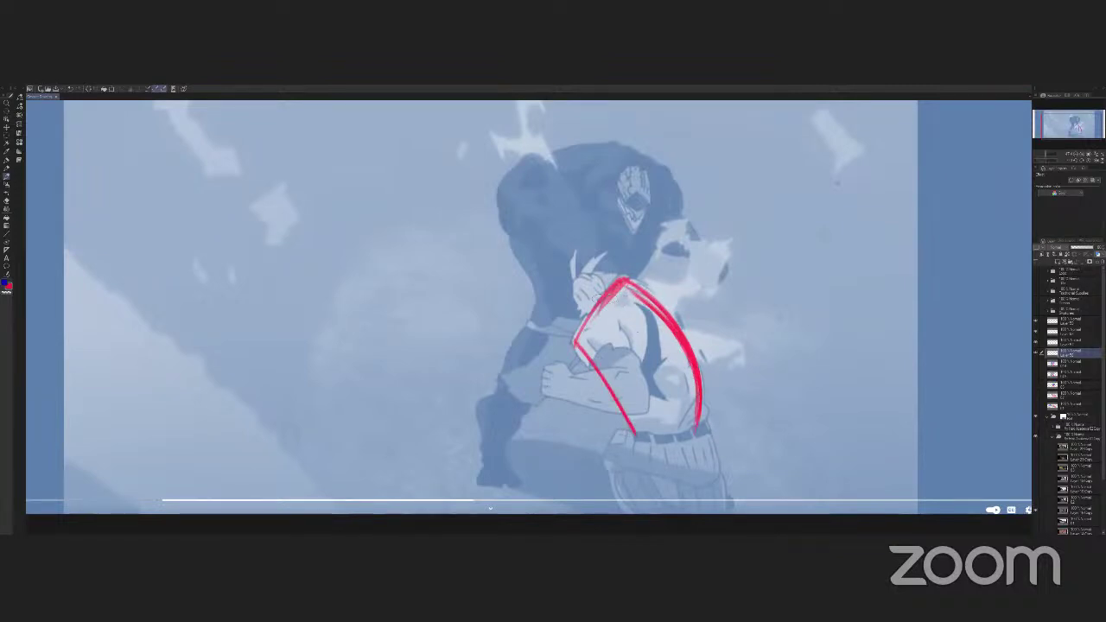
left_click_drag(620, 294, 672, 439)
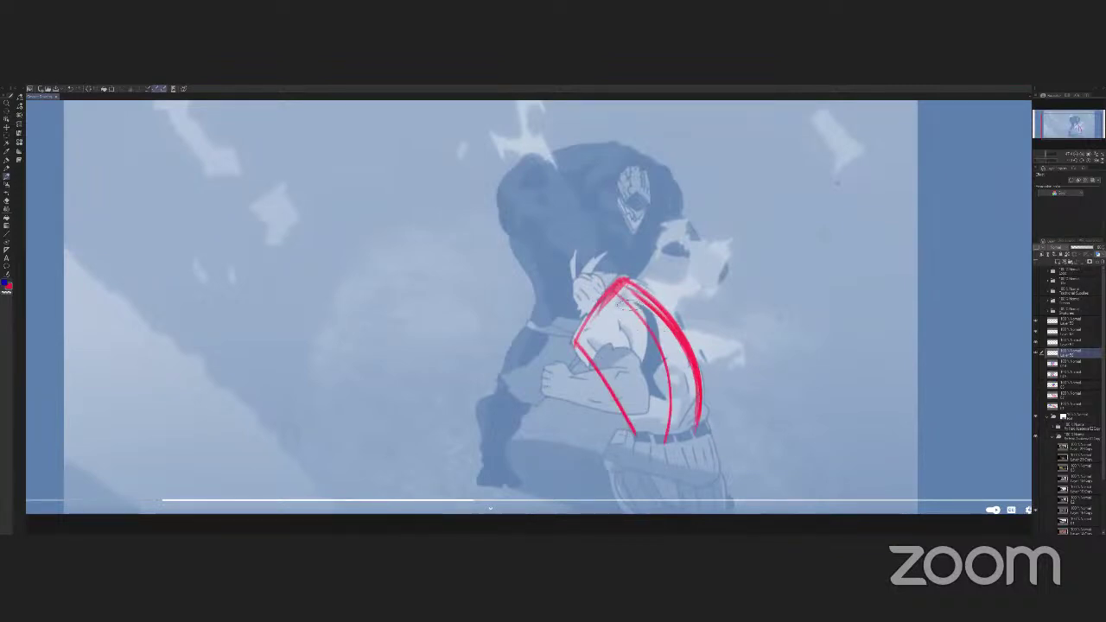
left_click_drag(617, 292, 662, 430)
mouse_move(620, 292)
left_mouse_down()
mouse_move(648, 445)
mouse_move(621, 436)
mouse_move(637, 413)
mouse_move(665, 480)
mouse_move(701, 481)
left_mouse_up()
mouse_move(701, 419)
left_mouse_down()
mouse_move(702, 450)
mouse_move(658, 485)
left_mouse_up()
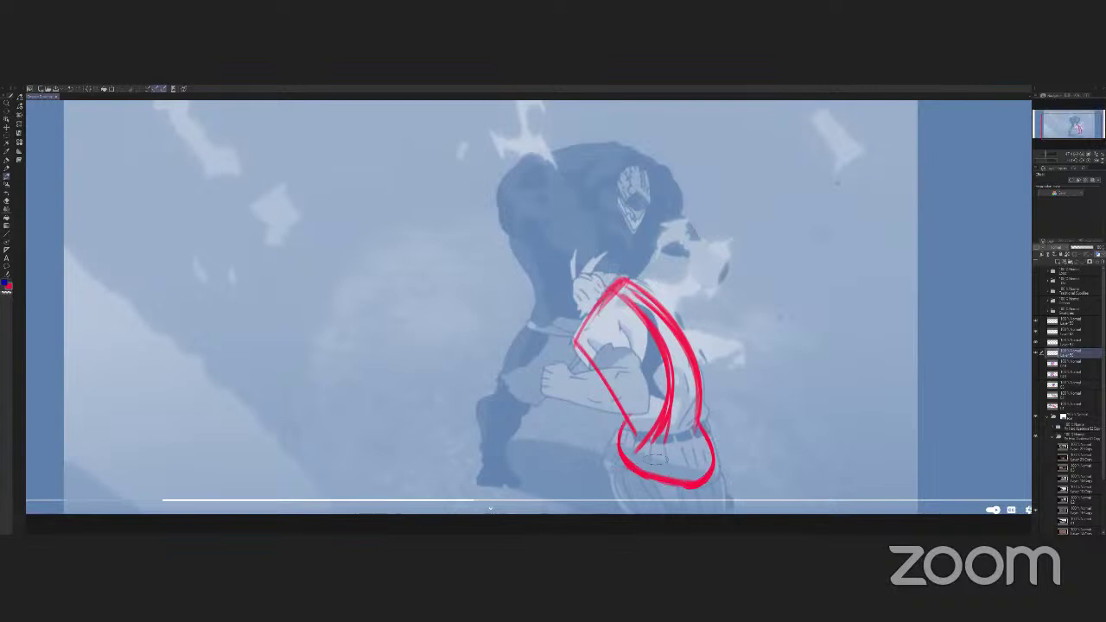
Draw a red arrow pointing down and forward from the pelvis and a short outward arrow from the middle of the back.
mouse_move(662, 432)
left_mouse_down()
mouse_move(657, 478)
mouse_move(579, 490)
left_mouse_up()
left_click_drag(676, 353, 728, 354)
left_click_drag(717, 343, 725, 368)
Draw the shoulder and the bent arm in red, with the forearm and fist reaching forward below the chest.
mouse_move(618, 276)
left_mouse_down()
mouse_move(569, 348)
mouse_move(597, 363)
left_mouse_up()
left_click_drag(627, 286, 684, 339)
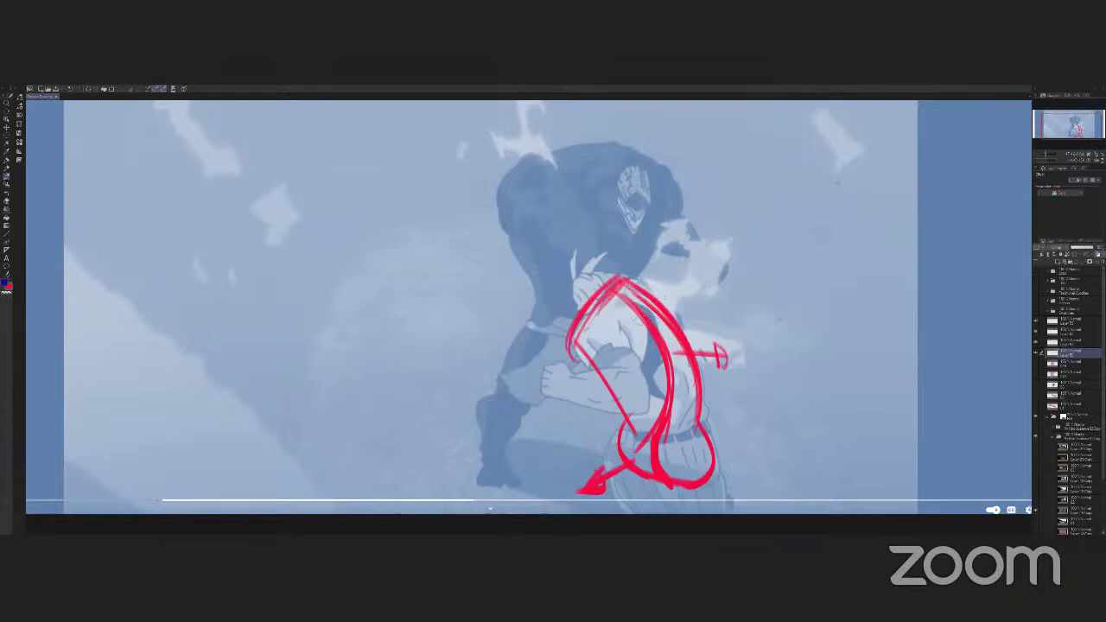
mouse_move(610, 285)
left_mouse_down()
mouse_move(570, 354)
mouse_move(615, 362)
left_mouse_up()
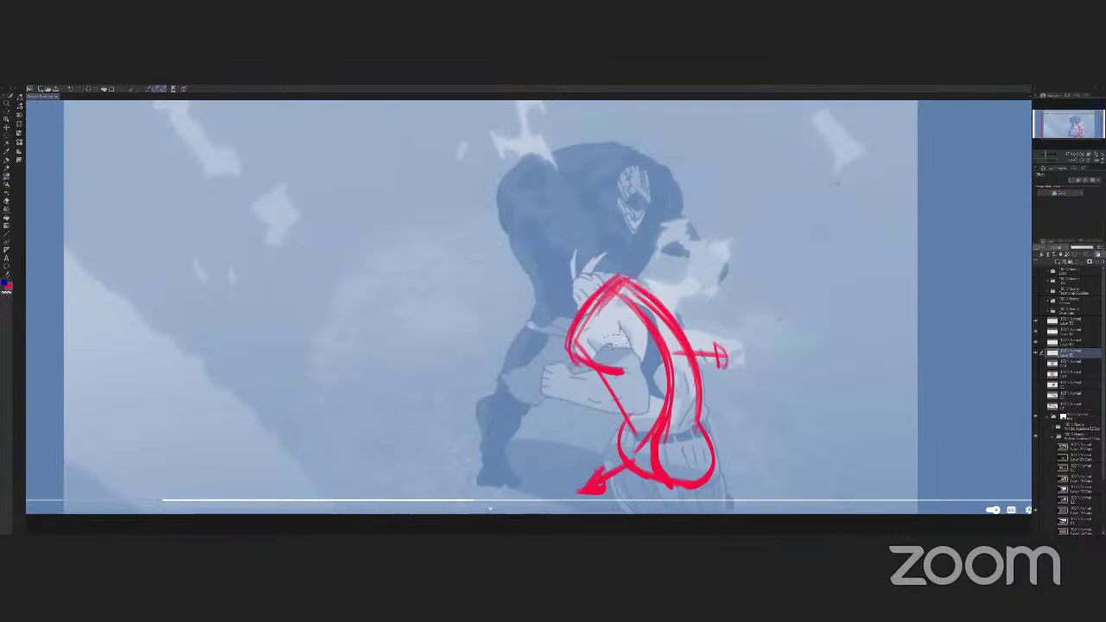
mouse_move(602, 324)
left_mouse_down()
mouse_move(641, 380)
mouse_move(575, 427)
left_mouse_up()
left_click_drag(644, 398, 553, 428)
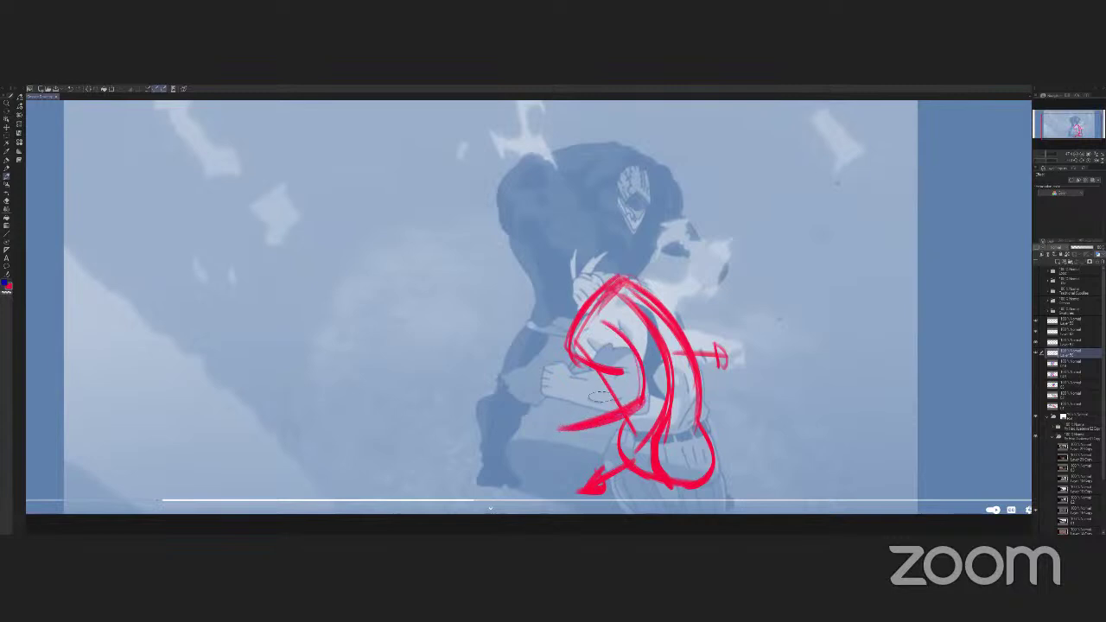
left_click_drag(629, 379, 559, 423)
mouse_move(596, 391)
left_mouse_down()
mouse_move(572, 411)
mouse_move(534, 409)
mouse_move(558, 419)
mouse_move(563, 409)
mouse_move(537, 426)
mouse_move(577, 401)
left_mouse_up()
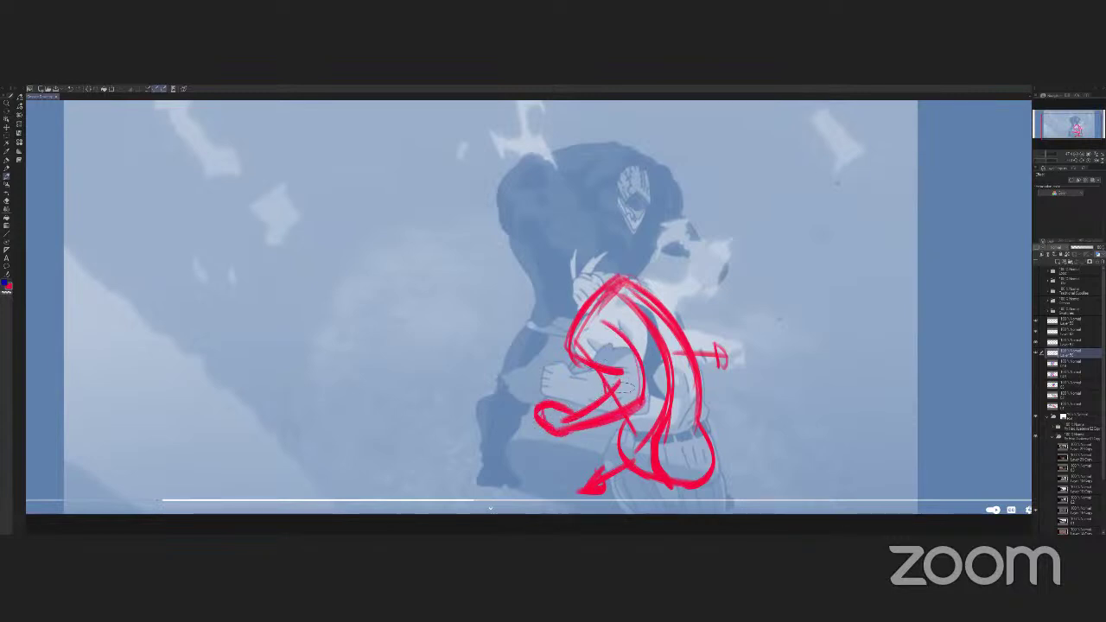
left_click_drag(609, 321, 641, 391)
left_click_drag(653, 399, 570, 436)
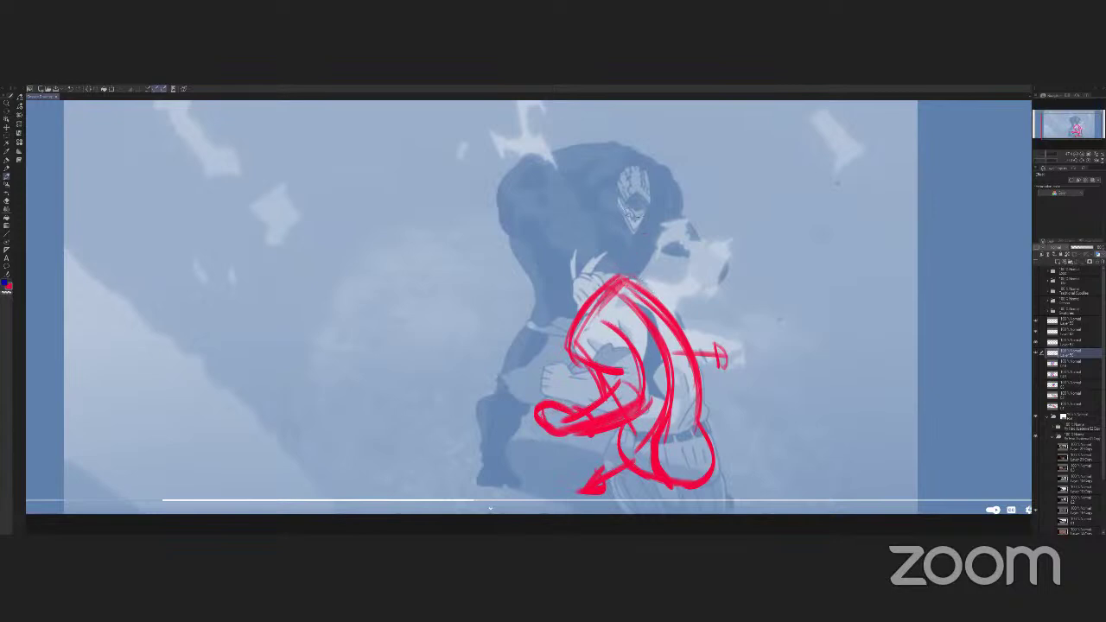
left_click_drag(601, 200, 644, 205)
key("ctrl+z")
mouse_move(604, 240)
left_mouse_down()
mouse_move(567, 280)
mouse_move(609, 242)
left_mouse_up()
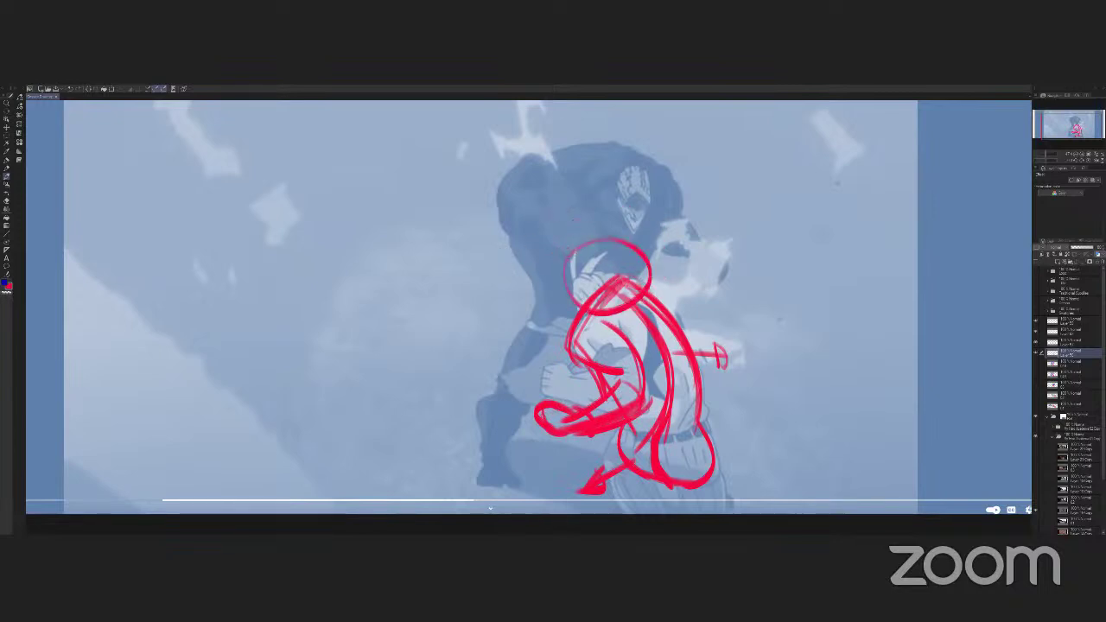
key("ctrl+z")
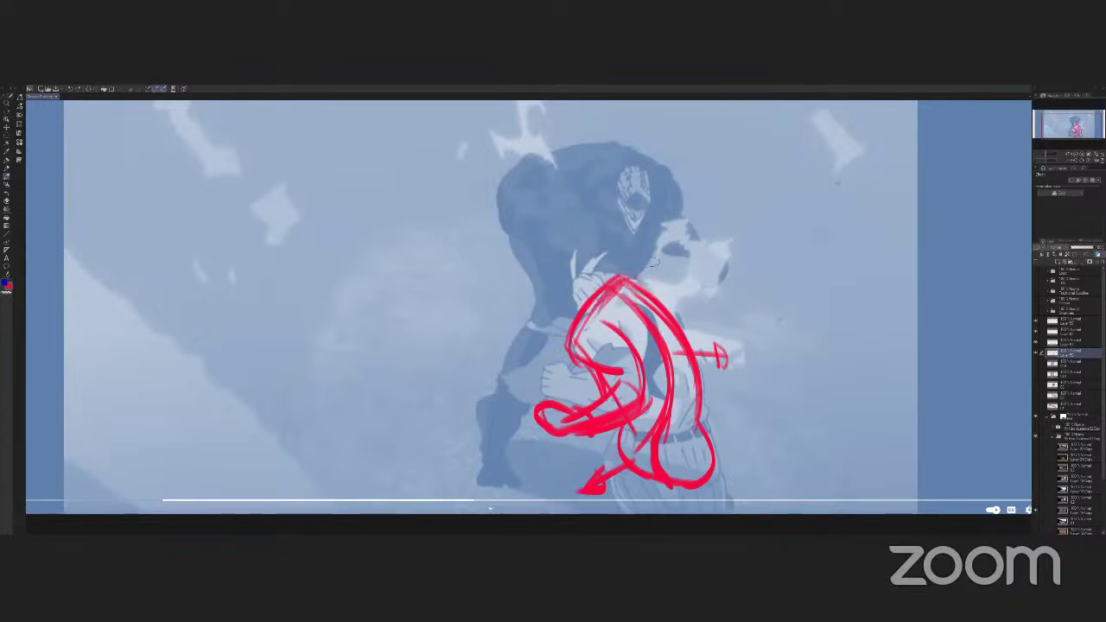
mouse_move(588, 313)
left_mouse_down()
mouse_move(643, 289)
mouse_move(610, 226)
left_mouse_up()
key("ctrl+z")
Draw a second red arm reaching up from the shoulder, ending in a hand and marked with cross-contours.
left_click_drag(655, 294, 594, 228)
left_click_drag(643, 292, 569, 208)
mouse_move(606, 281)
left_mouse_down()
mouse_move(552, 204)
mouse_move(578, 207)
mouse_move(546, 204)
left_mouse_up()
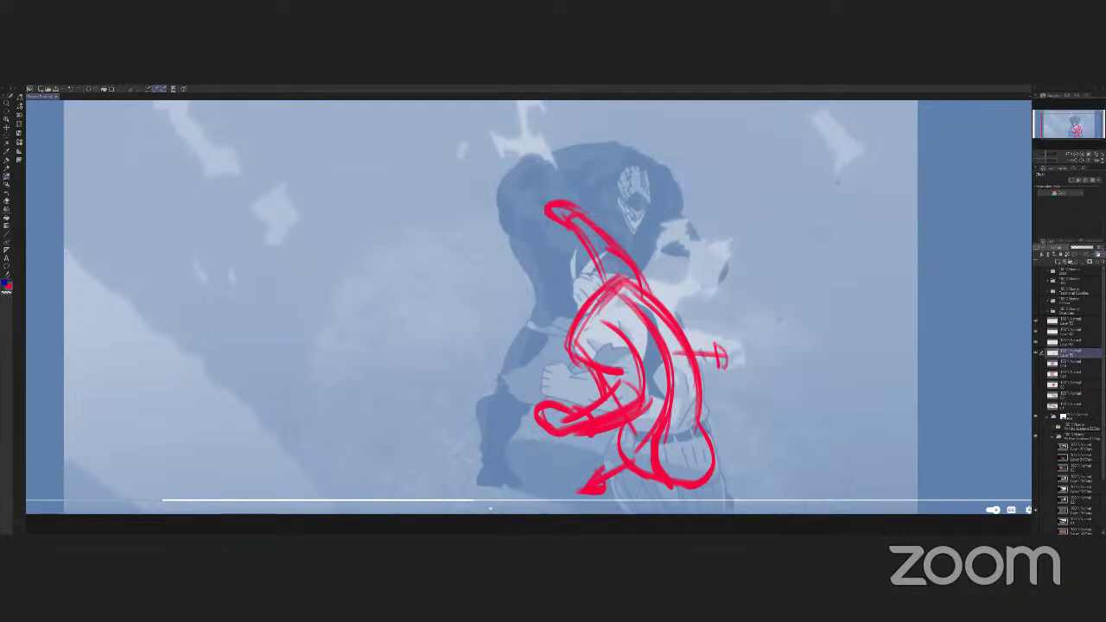
left_click_drag(599, 261, 583, 231)
Switch the brush to blue and draw a second figure's hand gripping the raised red hand, with its arm and shoulder above.
scroll(537, 206, "down", 2)
mouse_move(525, 210)
left_mouse_down()
mouse_move(513, 247)
mouse_move(501, 249)
left_mouse_up()
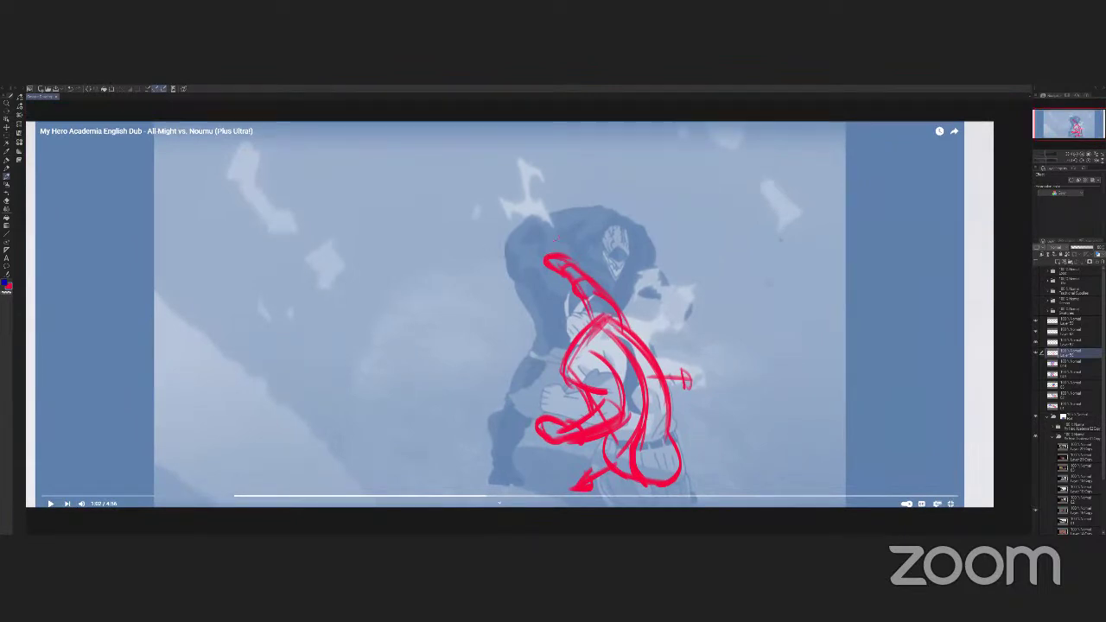
key("x")
mouse_move(535, 239)
left_mouse_down()
mouse_move(563, 256)
mouse_move(528, 256)
mouse_move(546, 264)
mouse_move(565, 244)
mouse_move(544, 265)
mouse_move(573, 252)
mouse_move(541, 263)
mouse_move(569, 271)
left_mouse_up()
left_click_drag(565, 247, 558, 255)
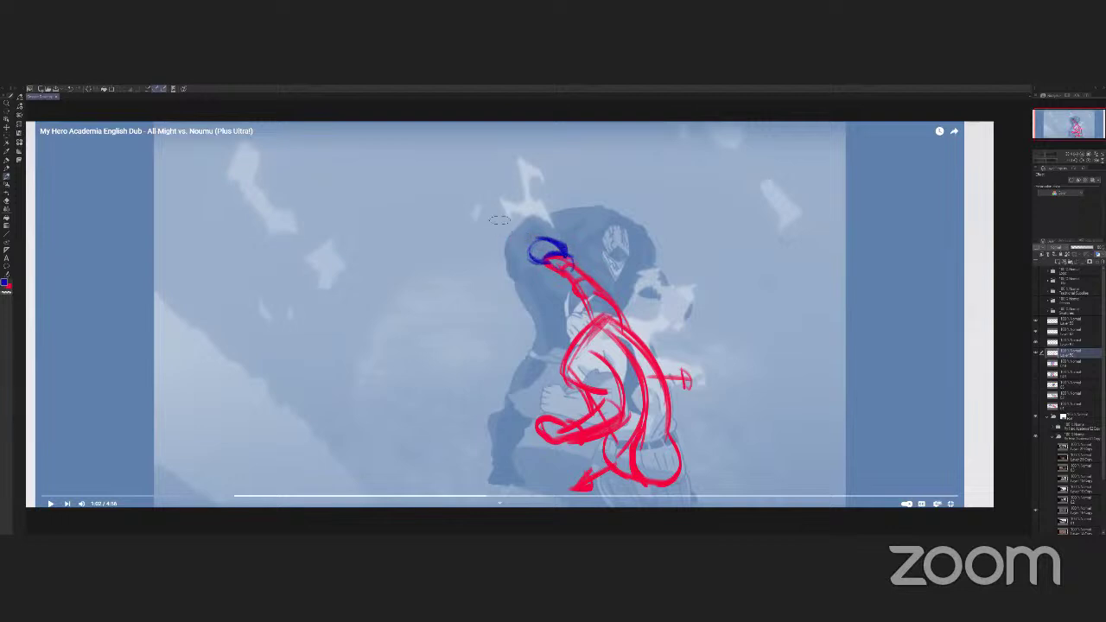
mouse_move(477, 193)
left_mouse_down()
mouse_move(541, 252)
mouse_move(528, 250)
left_mouse_up()
left_click_drag(513, 197, 551, 245)
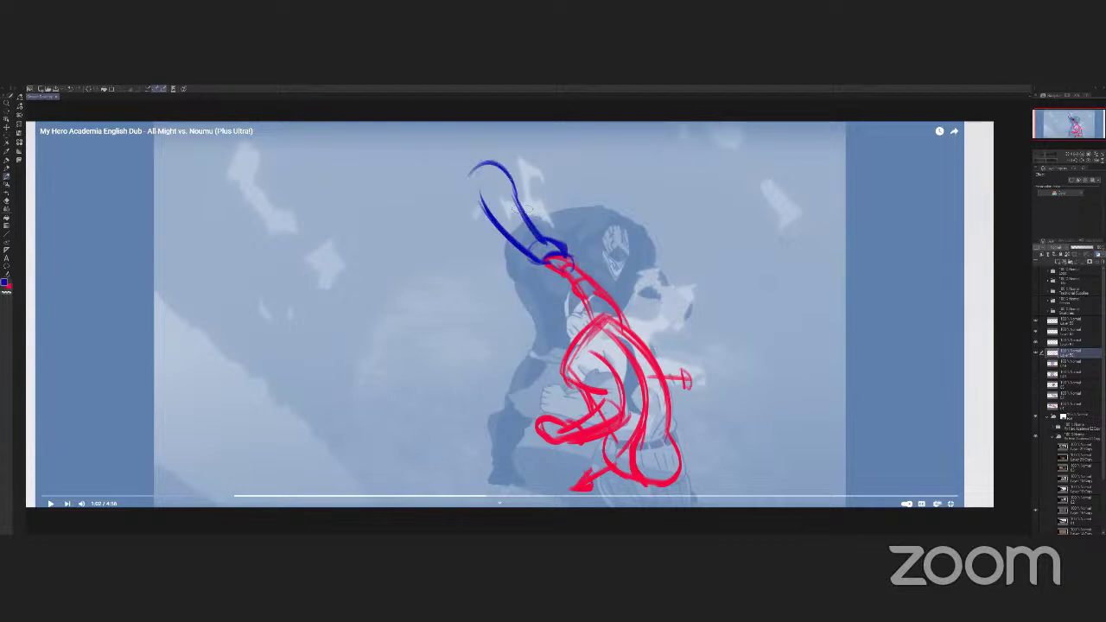
mouse_move(530, 211)
left_mouse_down()
mouse_move(490, 226)
mouse_move(469, 194)
mouse_move(528, 256)
mouse_move(558, 238)
left_mouse_up()
mouse_move(489, 204)
left_mouse_down()
mouse_move(469, 209)
mouse_move(516, 250)
left_mouse_up()
mouse_move(487, 161)
left_mouse_down()
mouse_move(466, 168)
mouse_move(560, 191)
mouse_move(560, 207)
left_mouse_up()
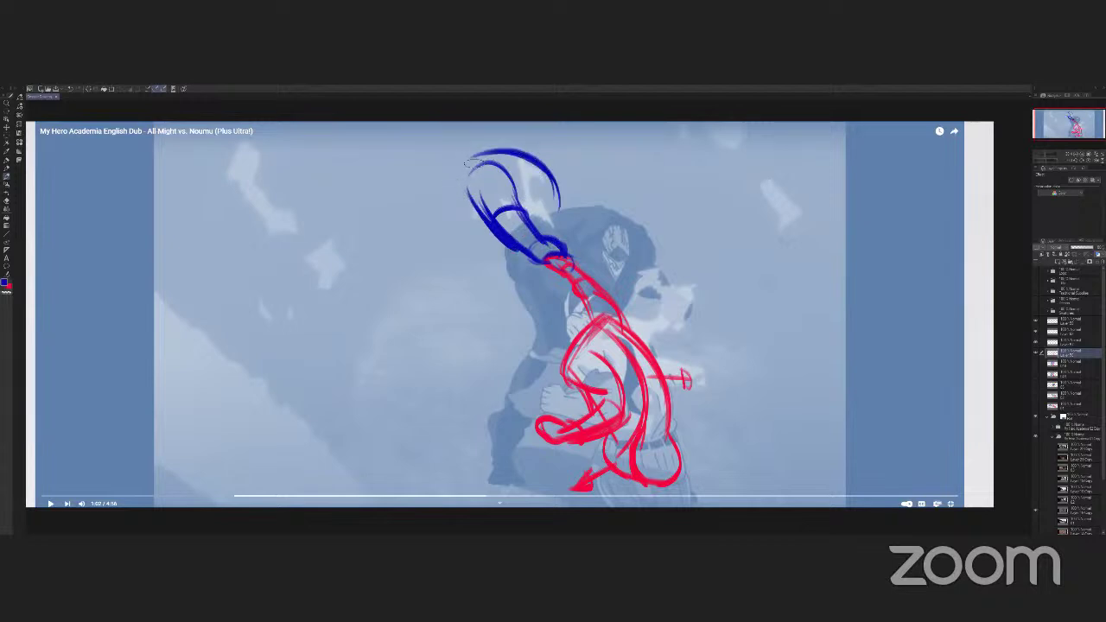
Draw the blue figure's rounded back, front torso line and pelvis as it bends over the red figure.
left_click_drag(480, 157, 451, 263)
mouse_move(515, 152)
left_mouse_down()
mouse_move(542, 164)
mouse_move(517, 235)
mouse_move(477, 282)
left_mouse_up()
left_click_drag(439, 211, 451, 292)
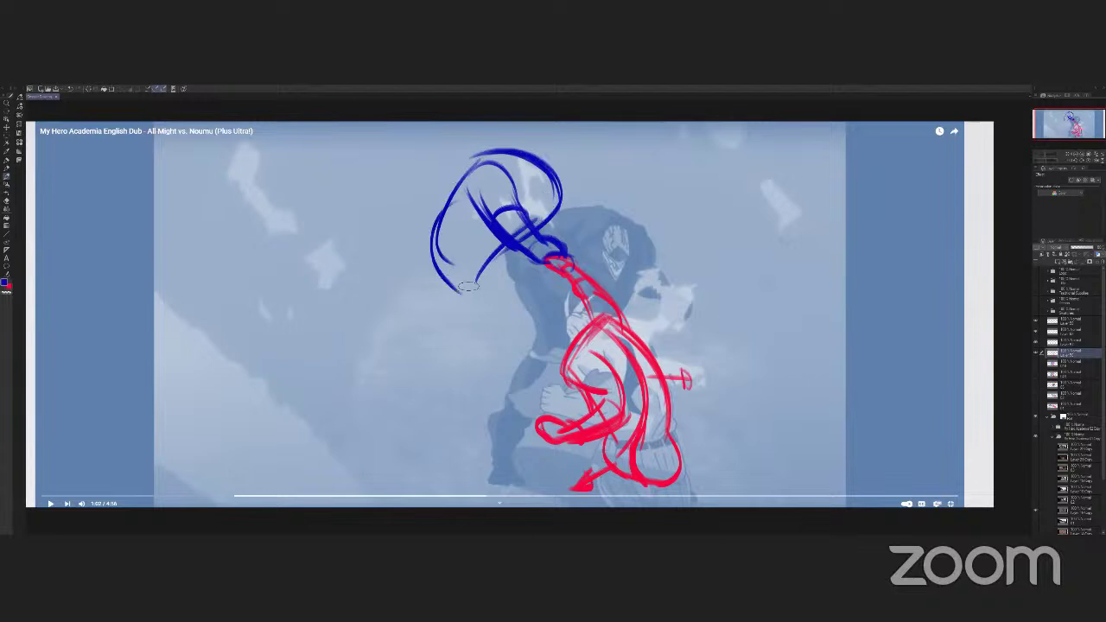
mouse_move(492, 247)
left_mouse_down()
mouse_move(483, 302)
mouse_move(448, 303)
left_mouse_up()
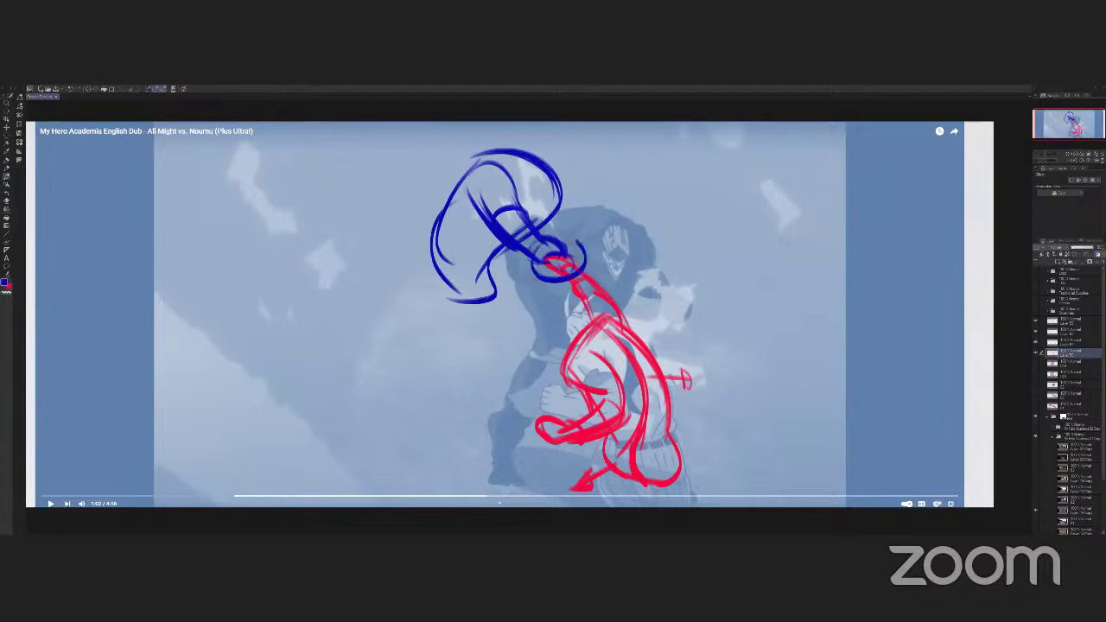
Add the blue figure's lowered head and reinforce its shoulder and far arm.
mouse_move(546, 161)
left_mouse_down()
mouse_move(569, 168)
mouse_move(565, 206)
left_mouse_up()
mouse_move(506, 155)
left_mouse_down()
mouse_move(546, 204)
mouse_move(569, 196)
mouse_move(553, 156)
mouse_move(570, 204)
left_mouse_up()
mouse_move(466, 180)
left_mouse_down()
mouse_move(489, 219)
mouse_move(543, 243)
mouse_move(527, 258)
mouse_move(544, 202)
mouse_move(562, 188)
mouse_move(542, 212)
mouse_move(553, 212)
left_mouse_up()
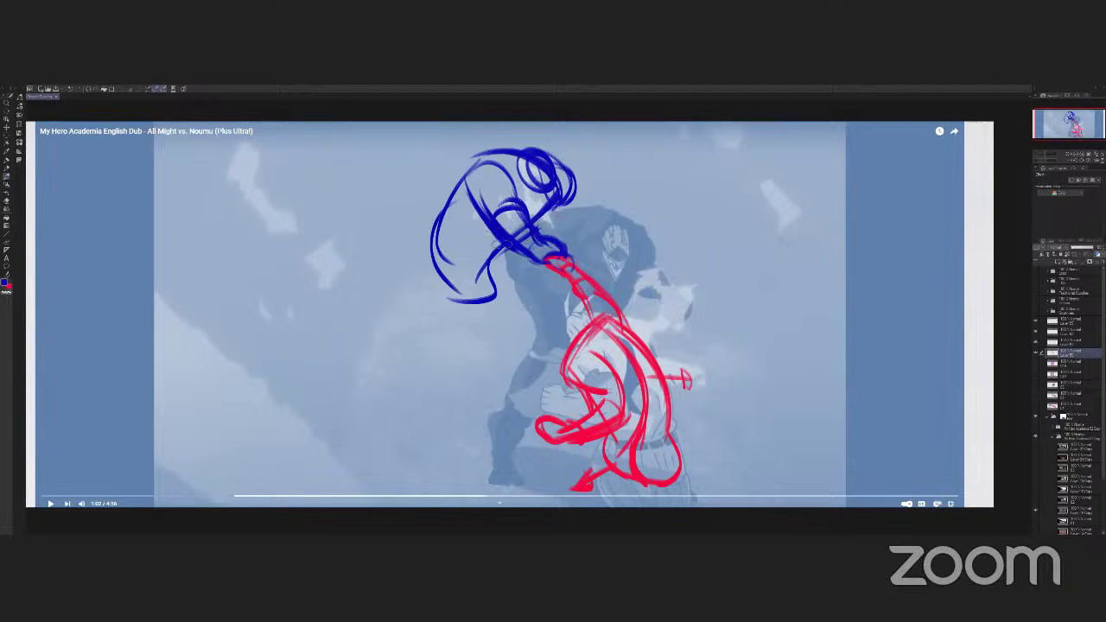
Draw the blue figure's waistline and two bent legs, one trailing behind and the other stepping forward.
mouse_move(498, 247)
left_mouse_down()
mouse_move(433, 251)
mouse_move(517, 276)
mouse_move(540, 325)
left_mouse_up()
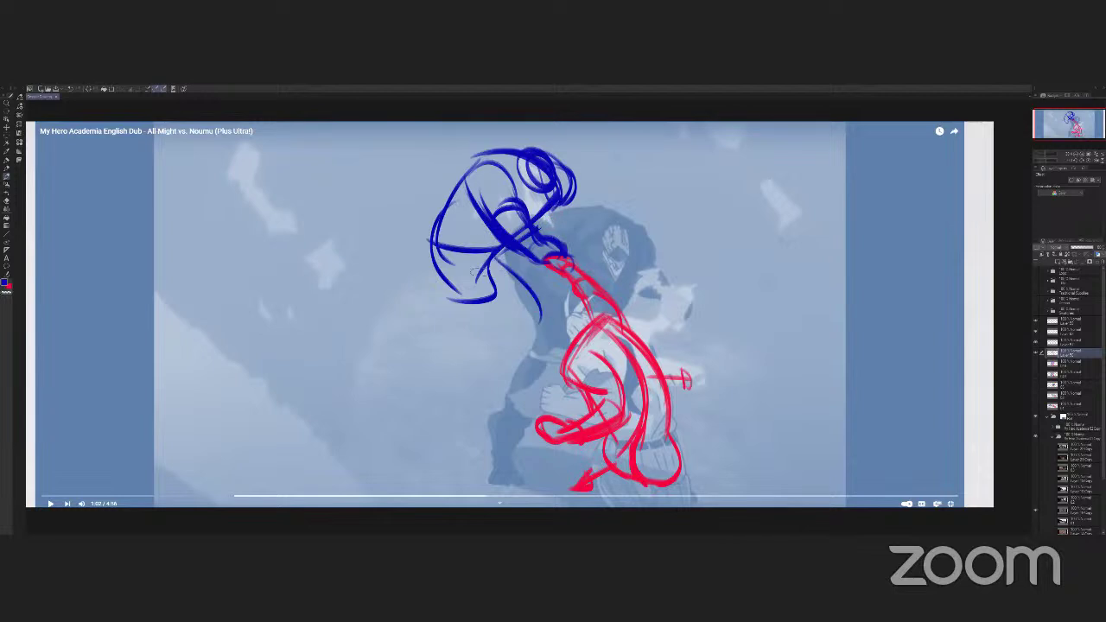
left_click_drag(484, 275, 528, 328)
left_click_drag(439, 262, 480, 304)
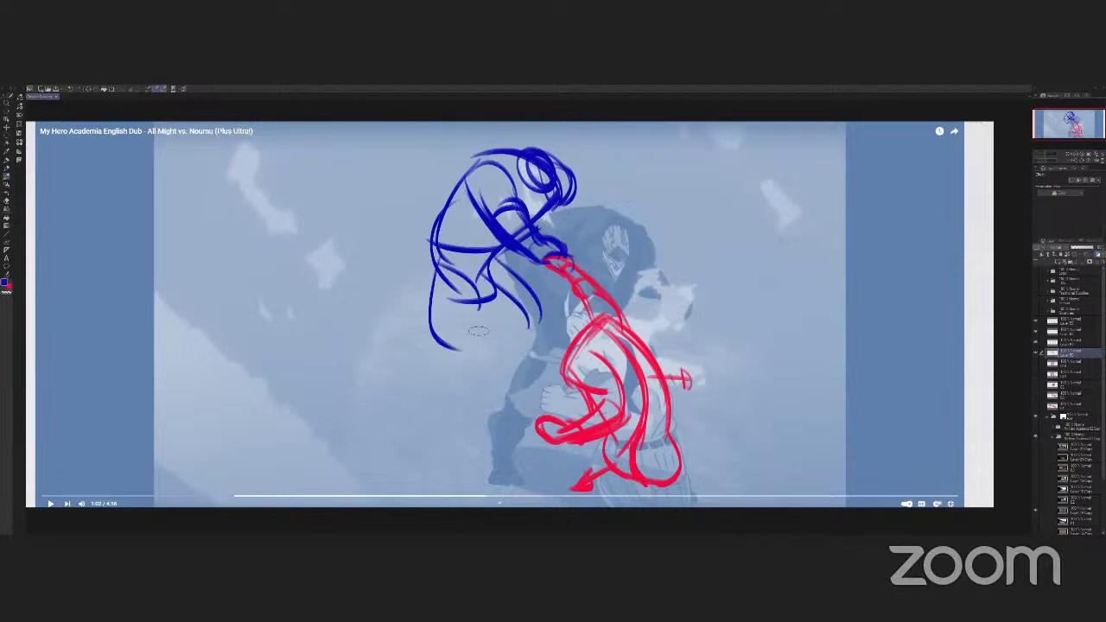
left_click_drag(437, 271, 435, 349)
left_click_drag(478, 282, 458, 349)
left_click_drag(471, 307, 418, 399)
left_click_drag(445, 361, 409, 412)
mouse_move(492, 259)
left_mouse_down()
mouse_move(528, 333)
mouse_move(500, 263)
mouse_move(544, 329)
left_mouse_up()
mouse_move(541, 316)
left_mouse_down()
mouse_move(489, 356)
mouse_move(544, 373)
left_mouse_up()
left_click_drag(504, 347, 544, 364)
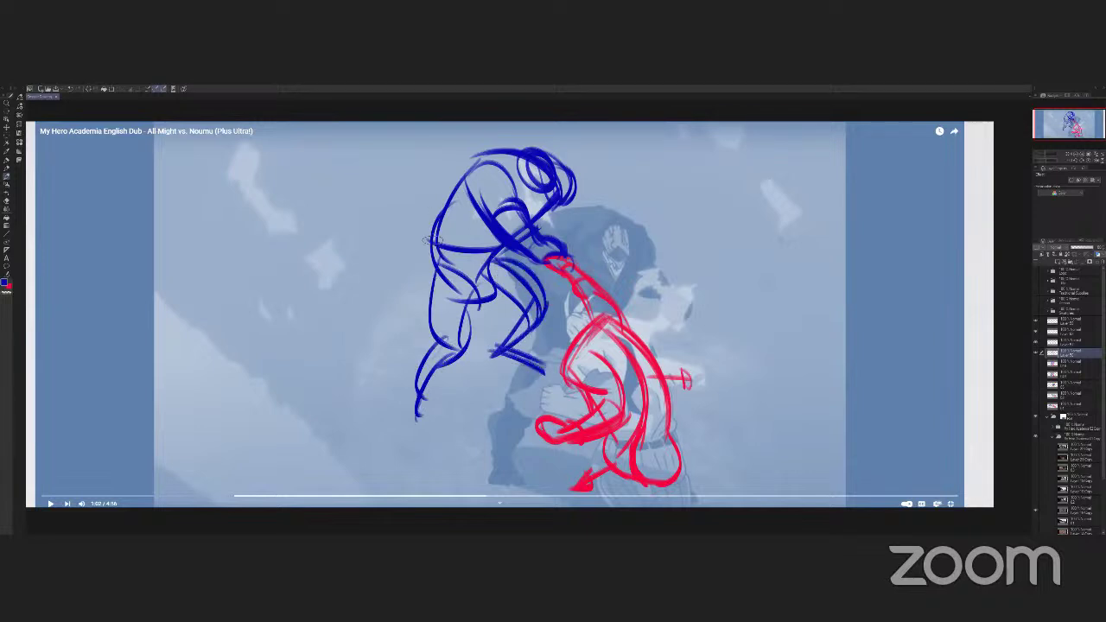
Thicken the blue figure's back contour, head and arm with heavier strokes and added facial detail.
left_click_drag(429, 263, 525, 158)
mouse_move(450, 228)
left_mouse_down()
mouse_move(536, 159)
mouse_move(545, 164)
left_mouse_up()
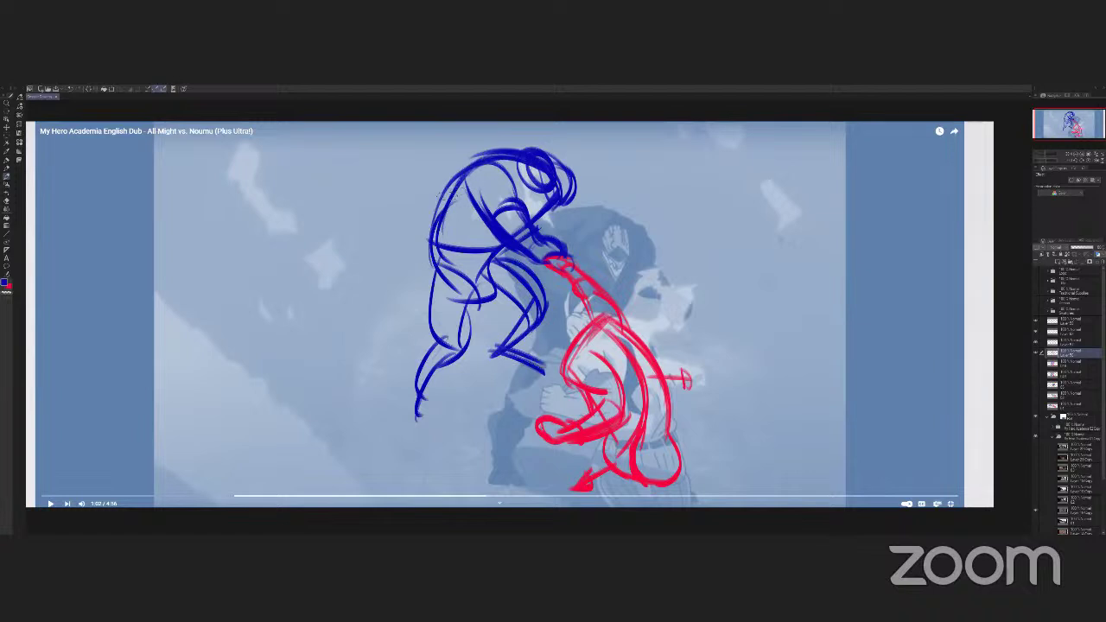
left_click_drag(448, 192, 523, 159)
mouse_move(556, 187)
left_mouse_down()
mouse_move(576, 168)
mouse_move(487, 256)
left_mouse_up()
mouse_move(555, 166)
left_mouse_down()
mouse_move(572, 190)
mouse_move(548, 204)
left_mouse_up()
left_click_drag(555, 194, 572, 210)
left_click_drag(556, 173, 565, 194)
left_click_drag(526, 164, 532, 177)
mouse_move(488, 172)
left_mouse_down()
mouse_move(501, 164)
mouse_move(493, 155)
left_mouse_up()
mouse_move(517, 166)
left_mouse_down()
mouse_move(499, 197)
mouse_move(459, 176)
mouse_move(471, 161)
left_mouse_up()
mouse_move(508, 168)
left_mouse_down()
mouse_move(491, 204)
mouse_move(496, 183)
mouse_move(541, 259)
left_mouse_up()
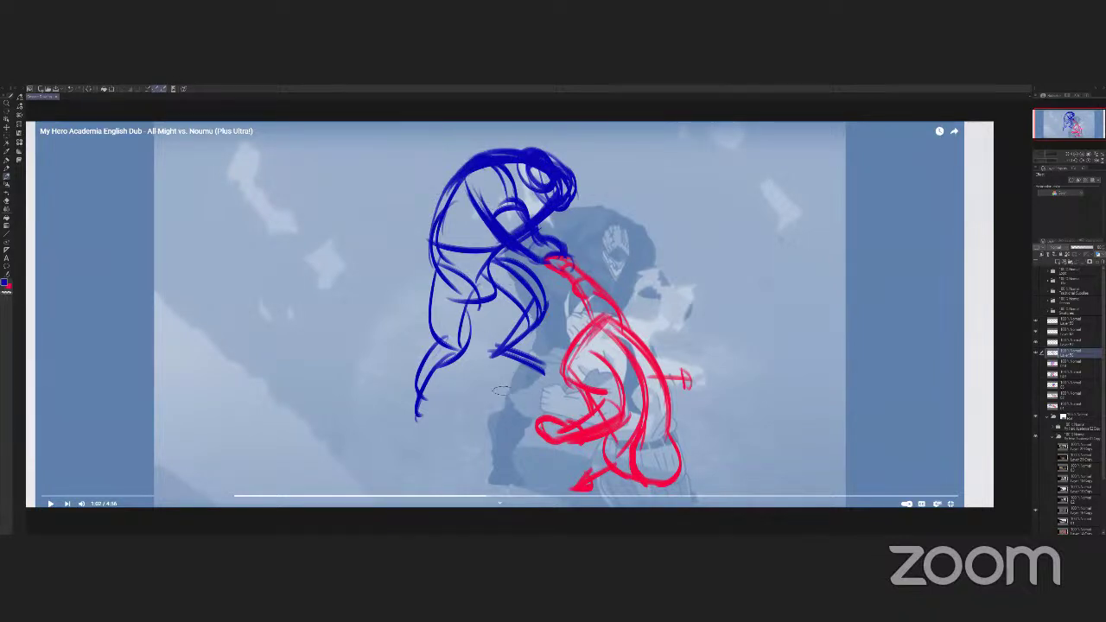
Draw straight blue lines for the ledge beneath the blue figure, with its edges receding and dropping away.
left_click_drag(469, 335, 556, 496)
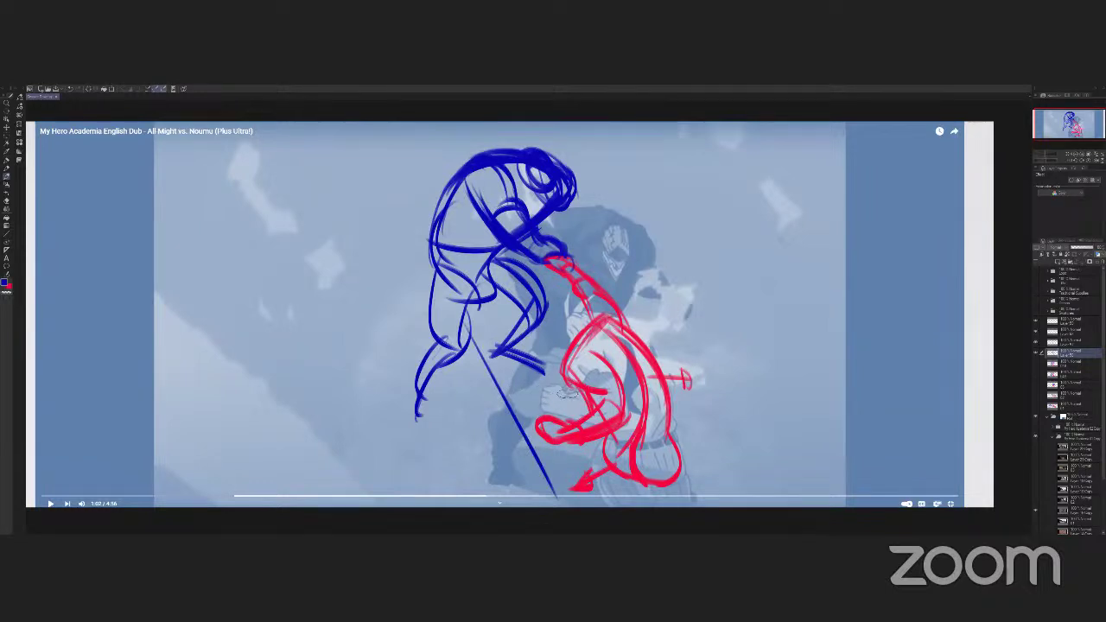
left_click_drag(566, 389, 423, 422)
left_click_drag(508, 402, 418, 421)
mouse_move(557, 320)
left_mouse_down()
mouse_move(354, 354)
mouse_move(423, 497)
left_mouse_up()
left_click_drag(572, 322, 696, 451)
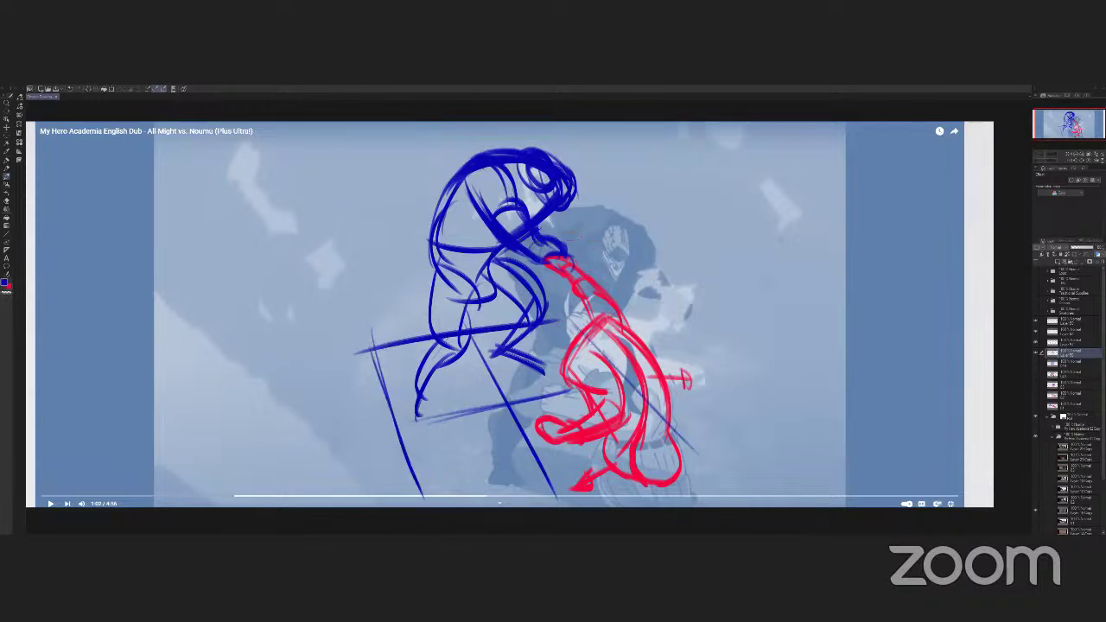
Try circling the two figures' joined hands in blue, undoing each stroke.
left_click_drag(534, 174, 555, 289)
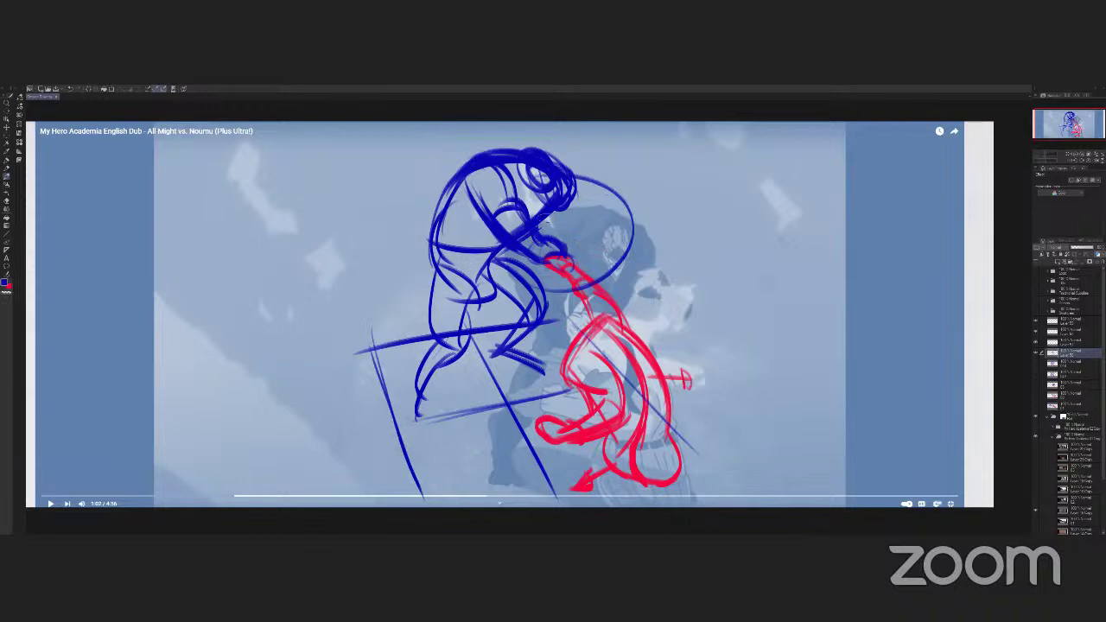
key("ctrl+z")
mouse_move(553, 237)
left_mouse_down()
mouse_move(530, 247)
mouse_move(570, 278)
left_mouse_up()
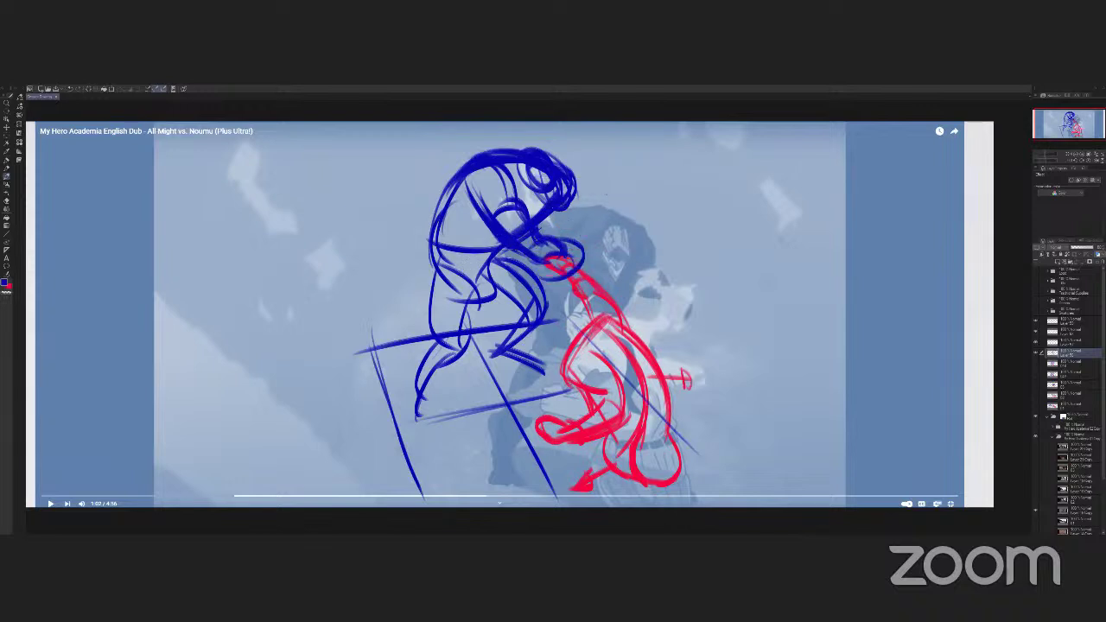
key("ctrl+z")
left_click_drag(570, 228, 529, 281)
key("ctrl+z")
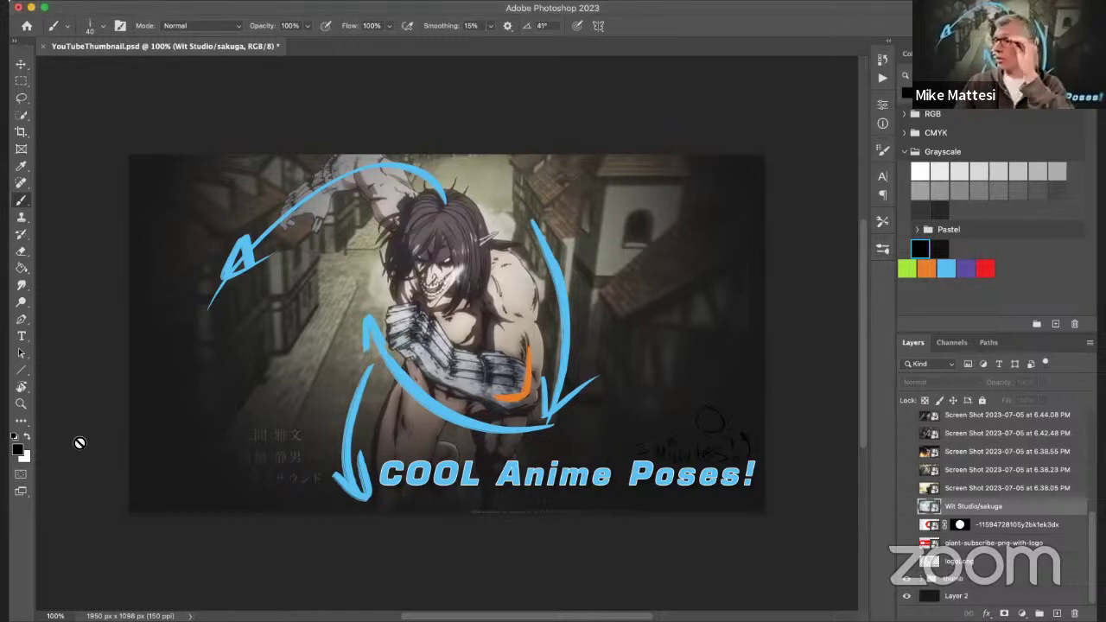
Hide the thumbnail group and present the logo, subscribe banner and bell layers one at a time.
left_click(907, 578)
left_click(907, 562)
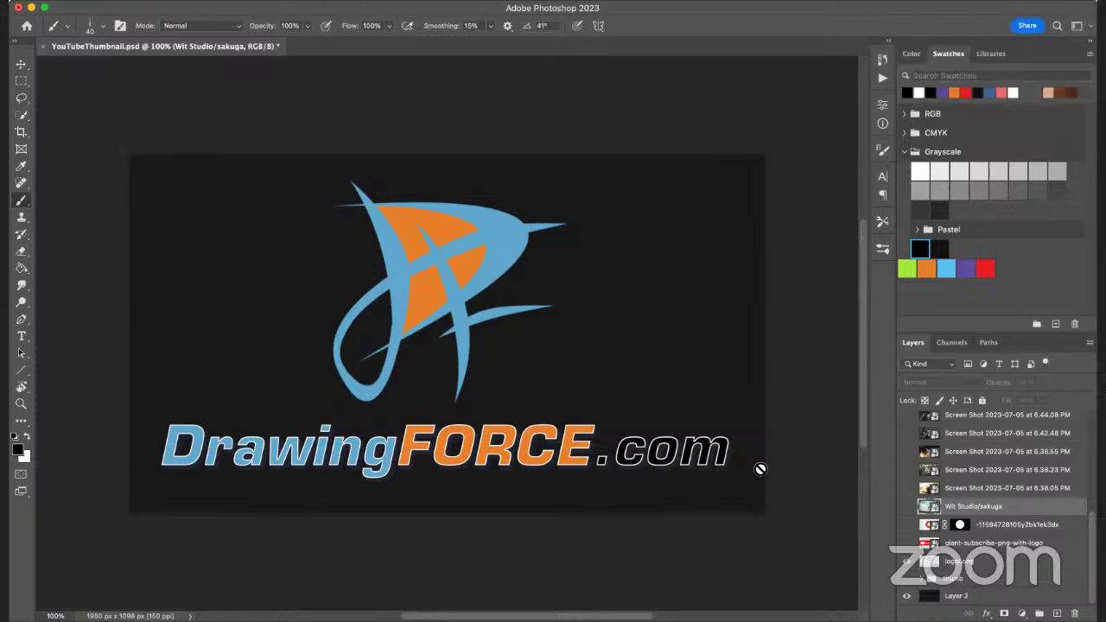
left_click(907, 557)
left_click(907, 543)
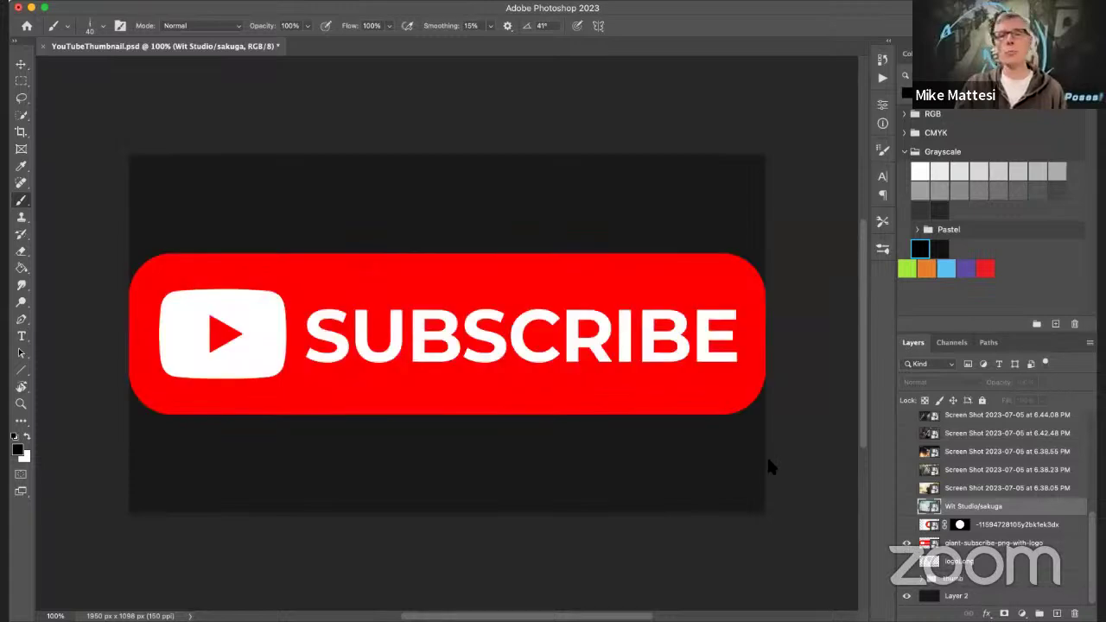
left_click(907, 542)
left_click(907, 525)
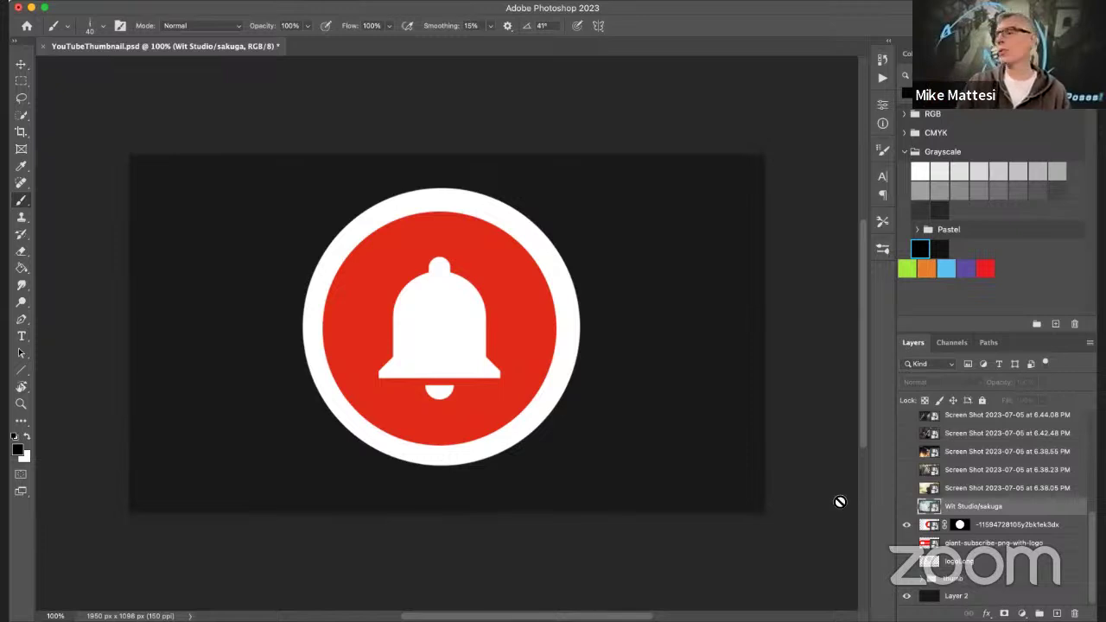
Replace the bell graphic with the Wit Studio/sakuga reference frame of the blonde fighter.
left_click(907, 524)
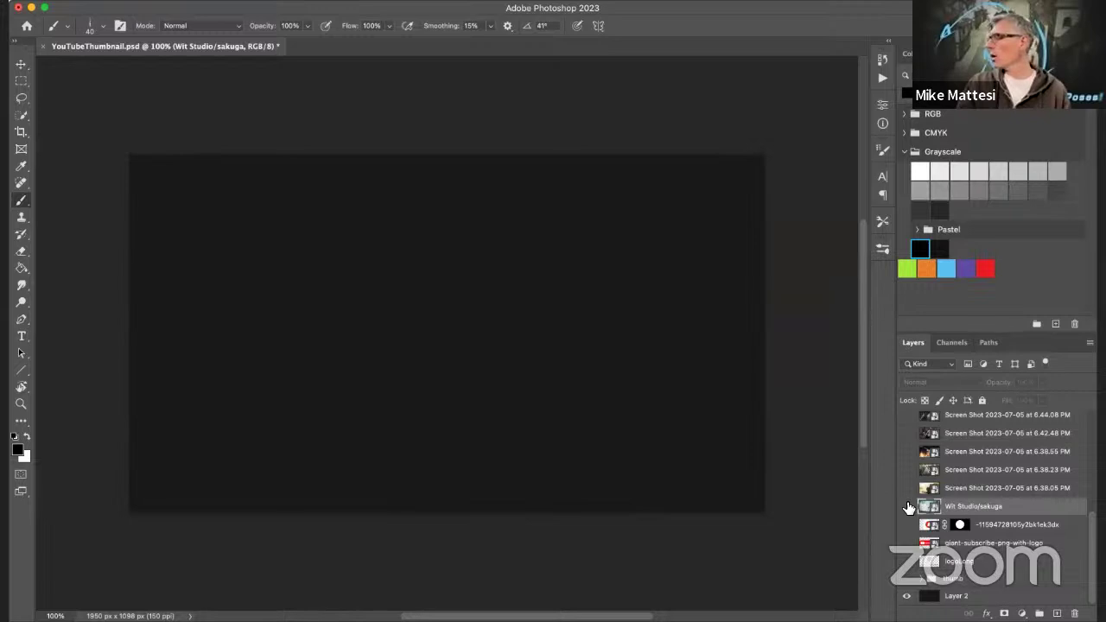
left_click(907, 506)
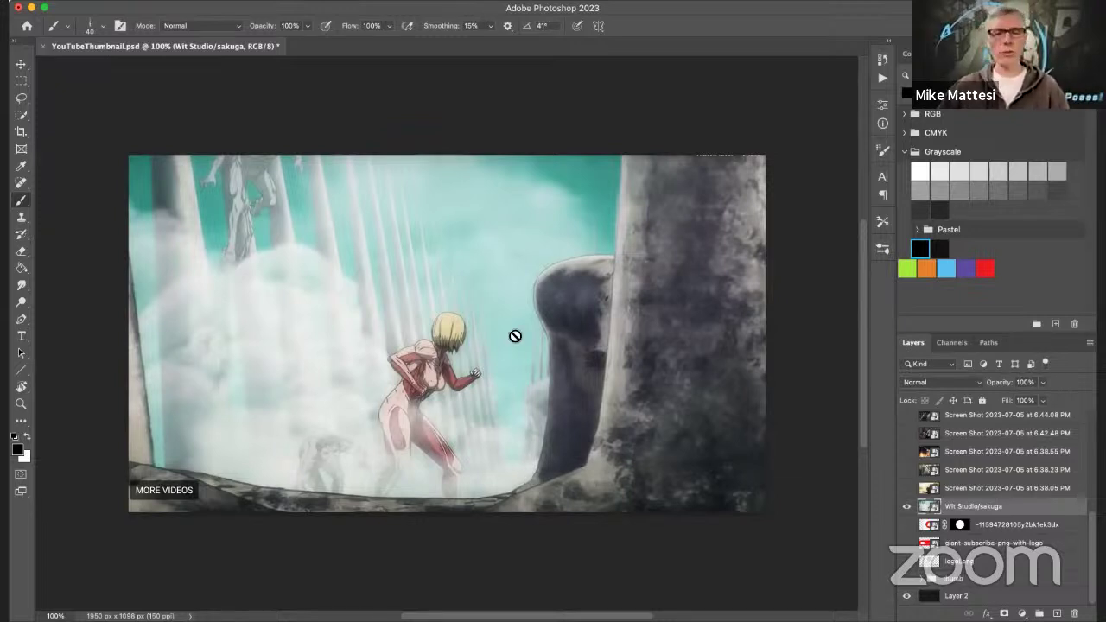
key("z")
left_click_drag(501, 406, 532, 391)
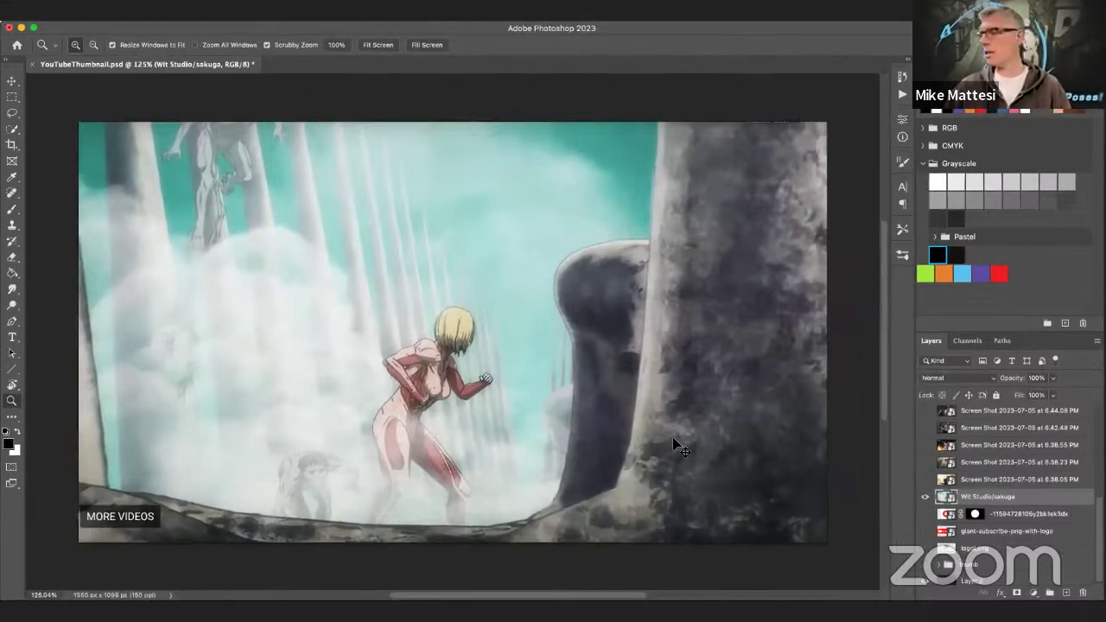
left_click_drag(663, 454, 688, 440)
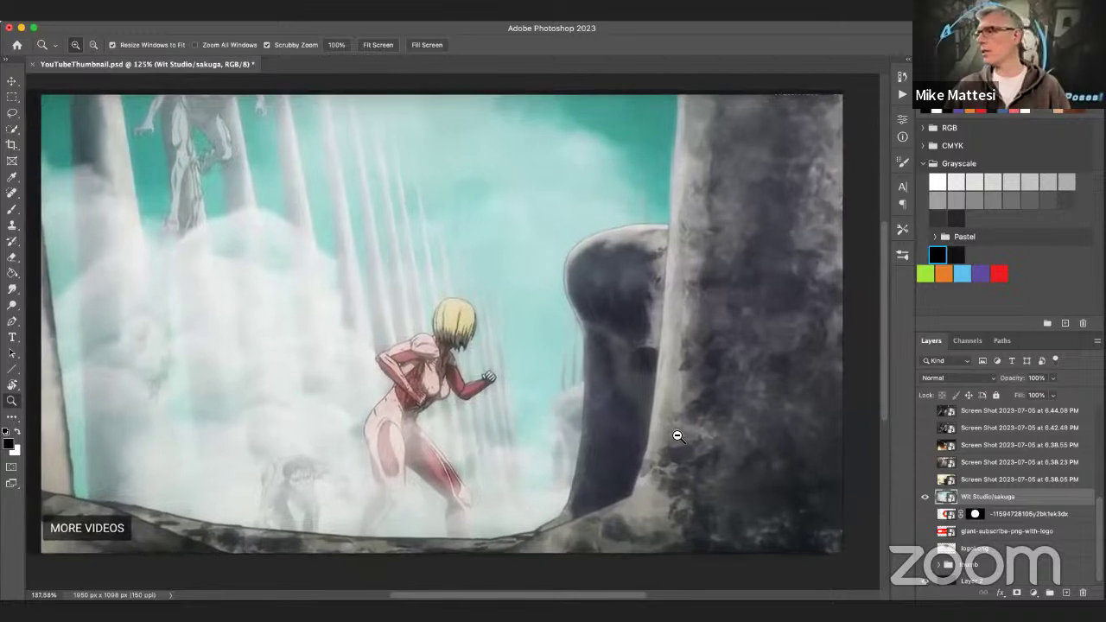
scroll(670, 435, "up", 1)
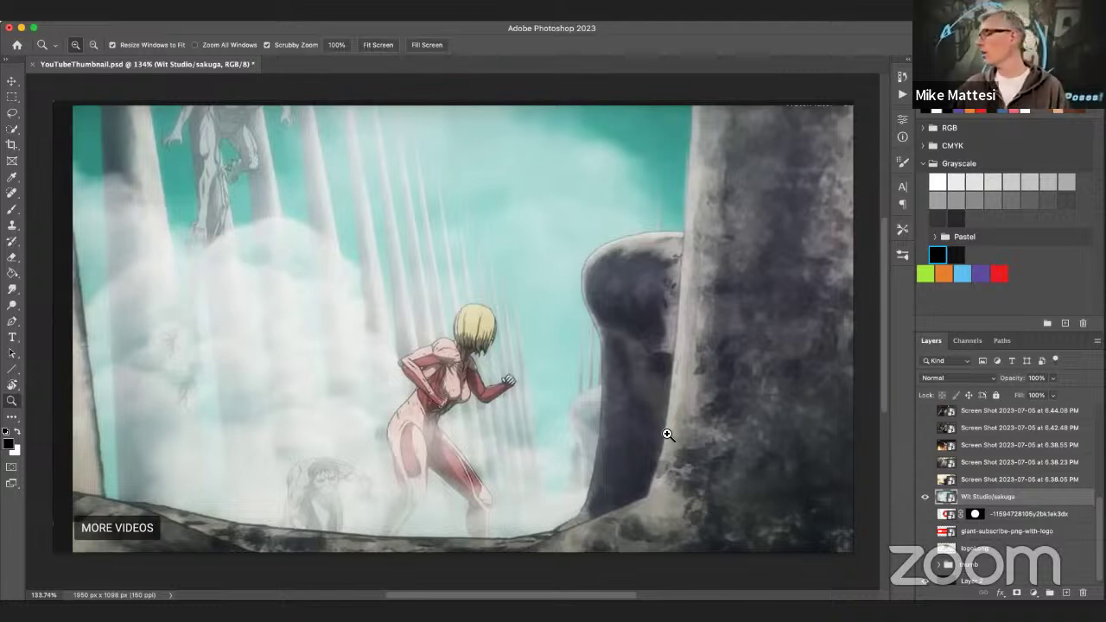
Draw a solid white rectangle covering the blonde fighter on a new layer, keeping red as the background colour.
left_click(998, 273)
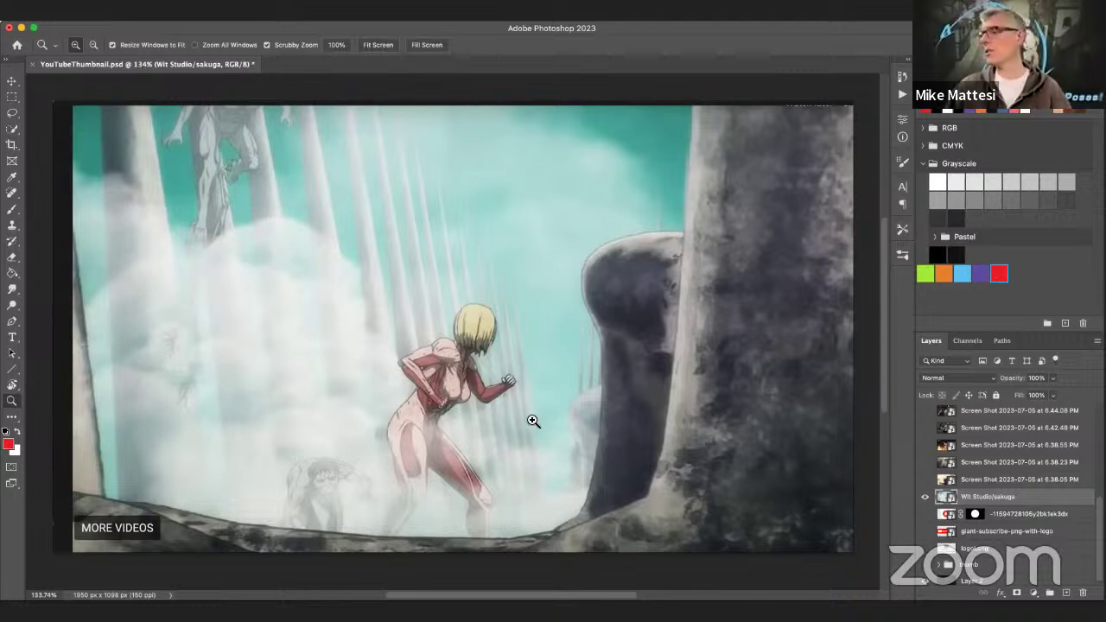
left_click(18, 430)
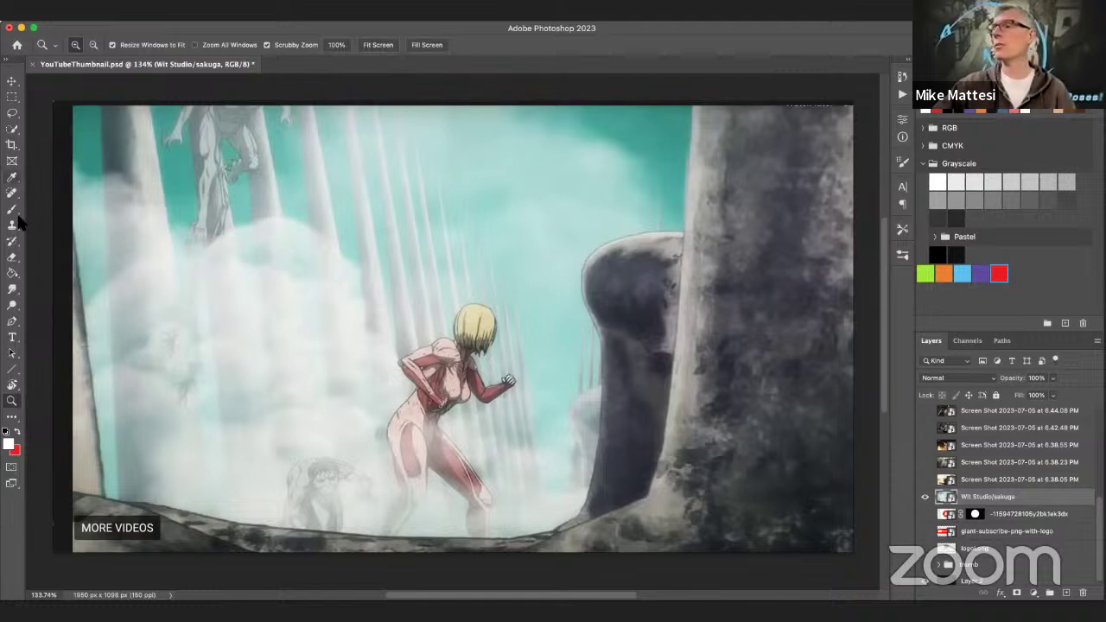
left_click_drag(12, 369, 30, 396)
left_click(39, 367)
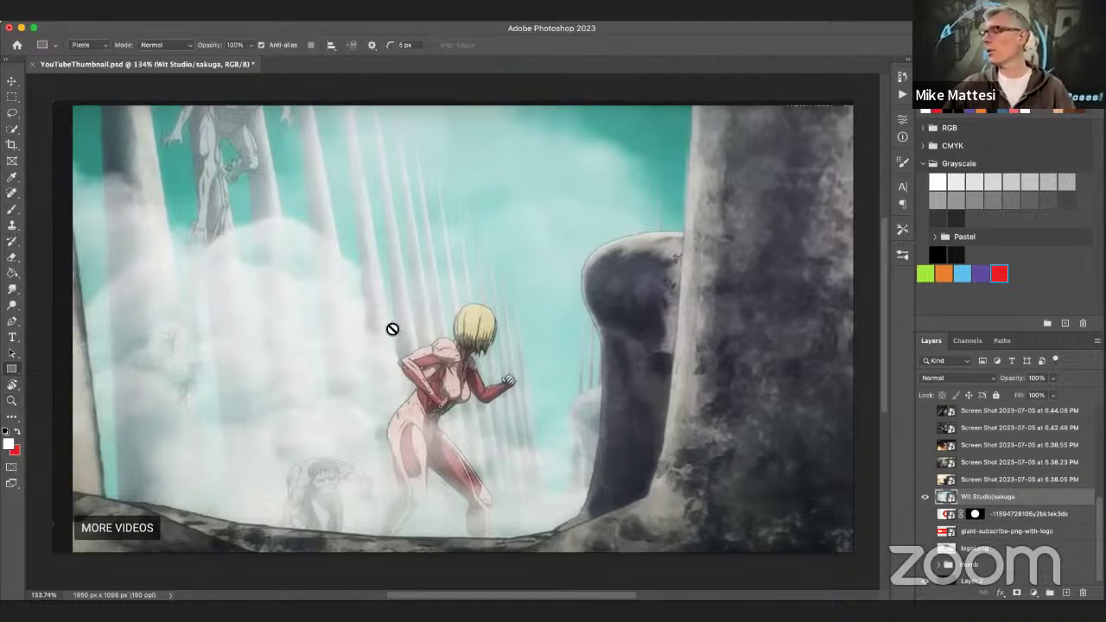
left_click(1065, 593)
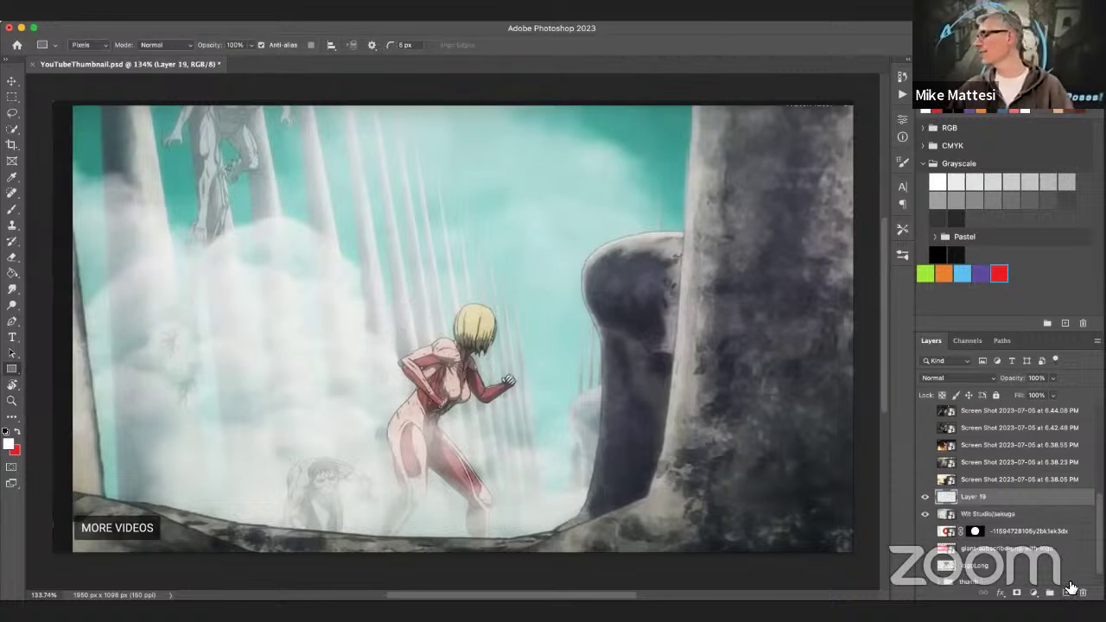
left_click_drag(351, 289, 544, 541)
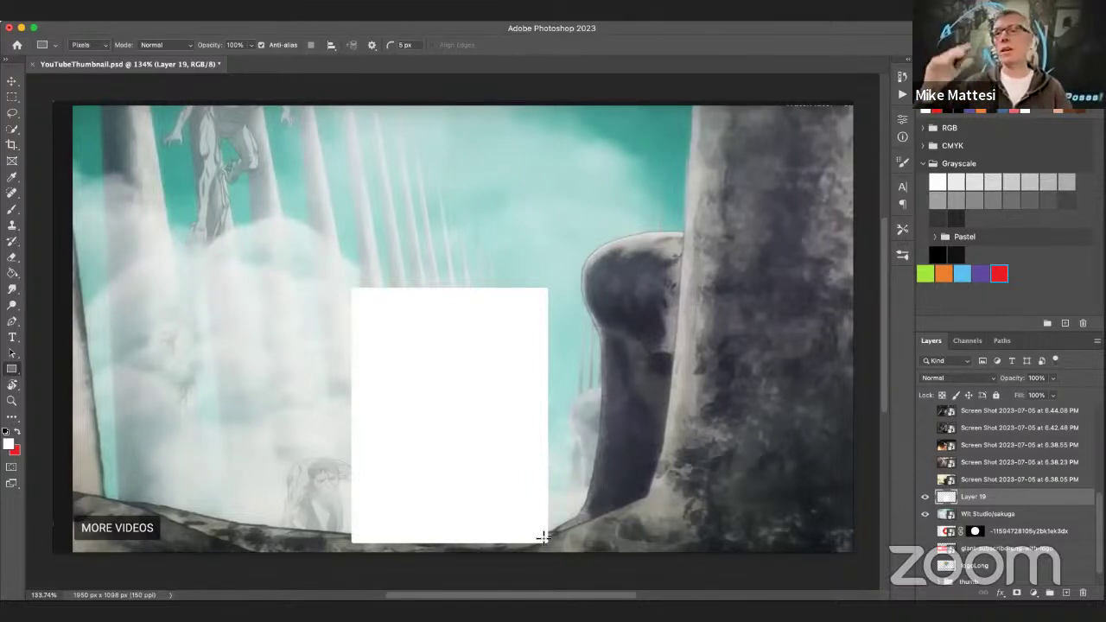
Compare the fighter with the white rectangle hidden and shown, and lower the rectangle layer's opacity to 74%.
left_click(926, 496)
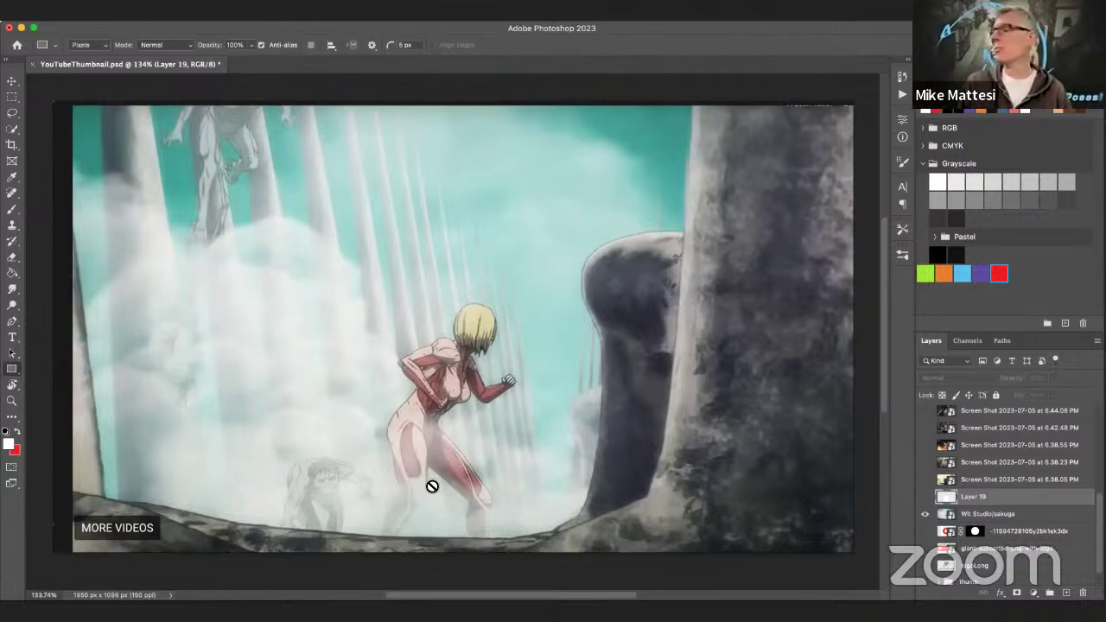
left_click(925, 497)
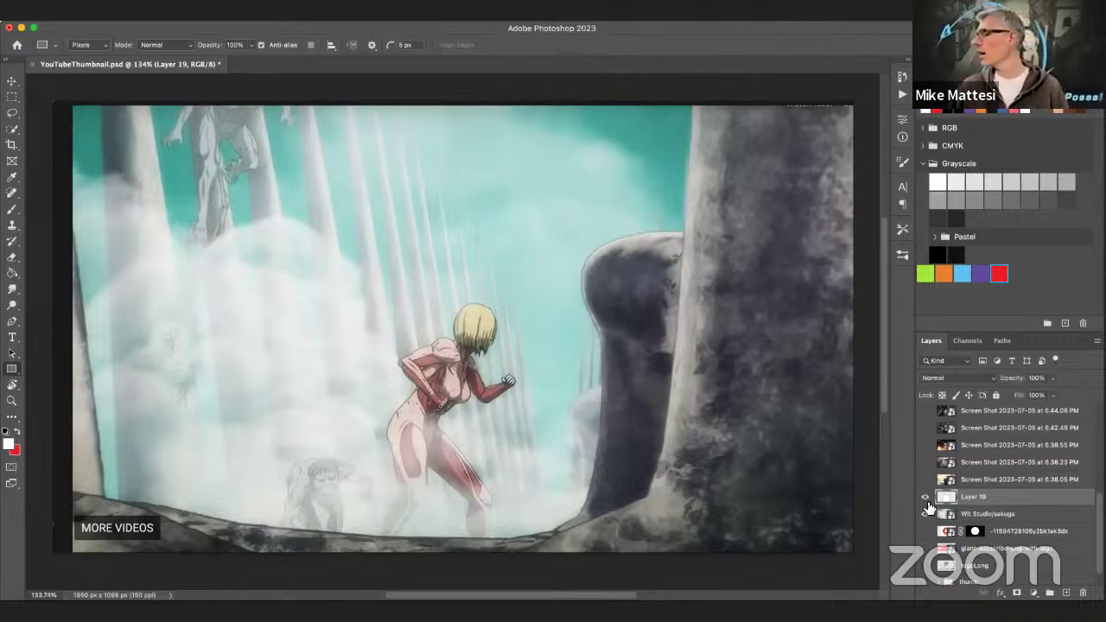
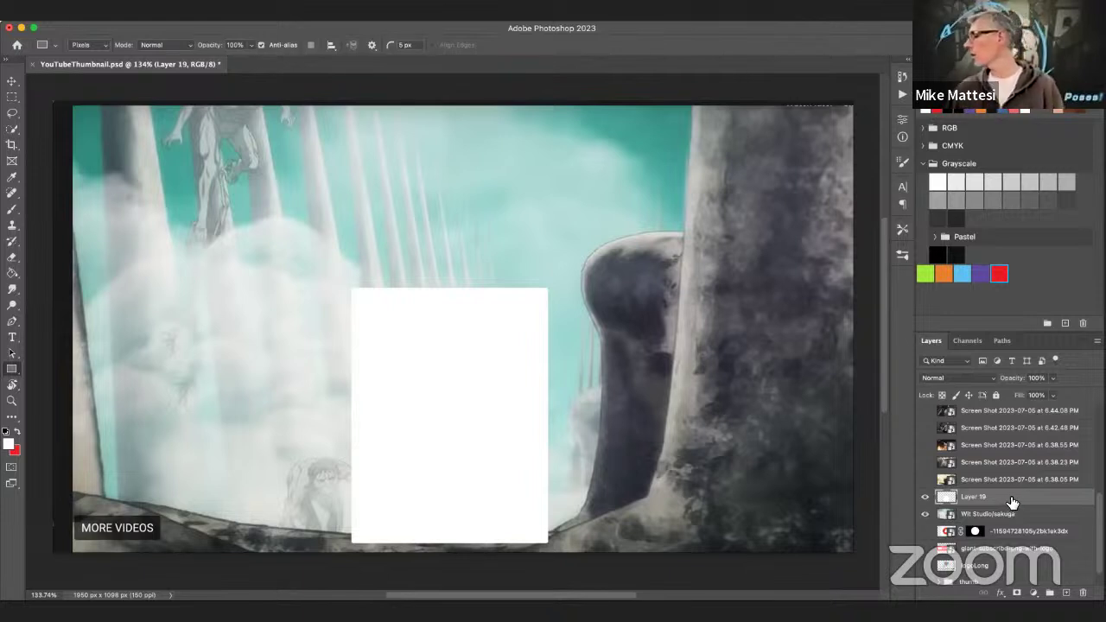
left_click(1051, 378)
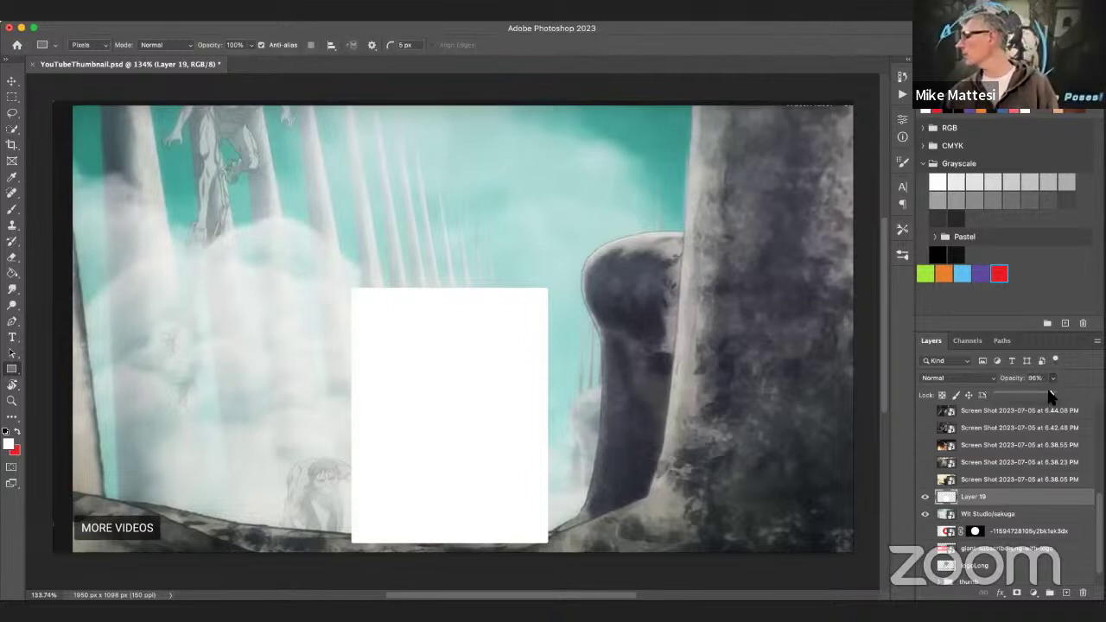
left_click_drag(1048, 395, 1041, 395)
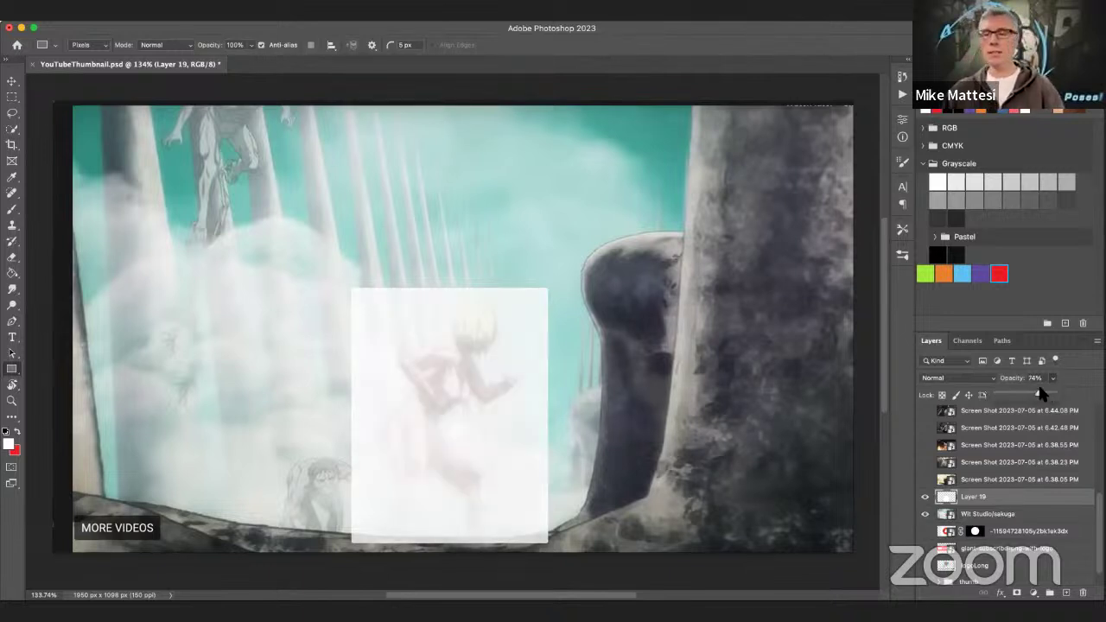
Brush red force curves over the faded fighter for the arched back, the hip and both bent legs.
key("b")
scroll(506, 390, "up", 5)
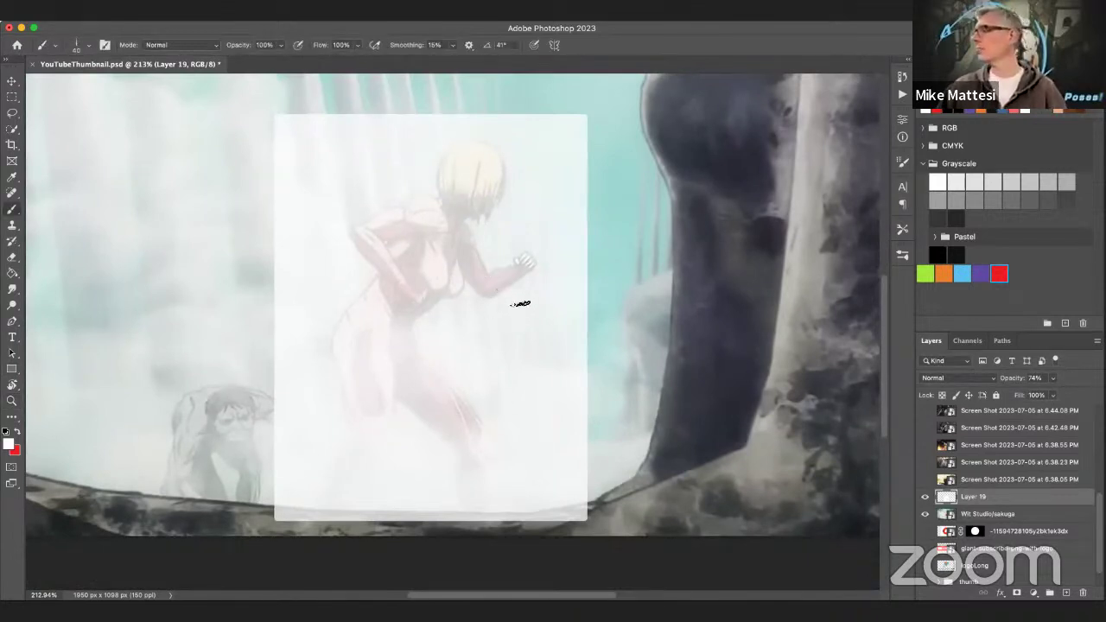
left_click(17, 432)
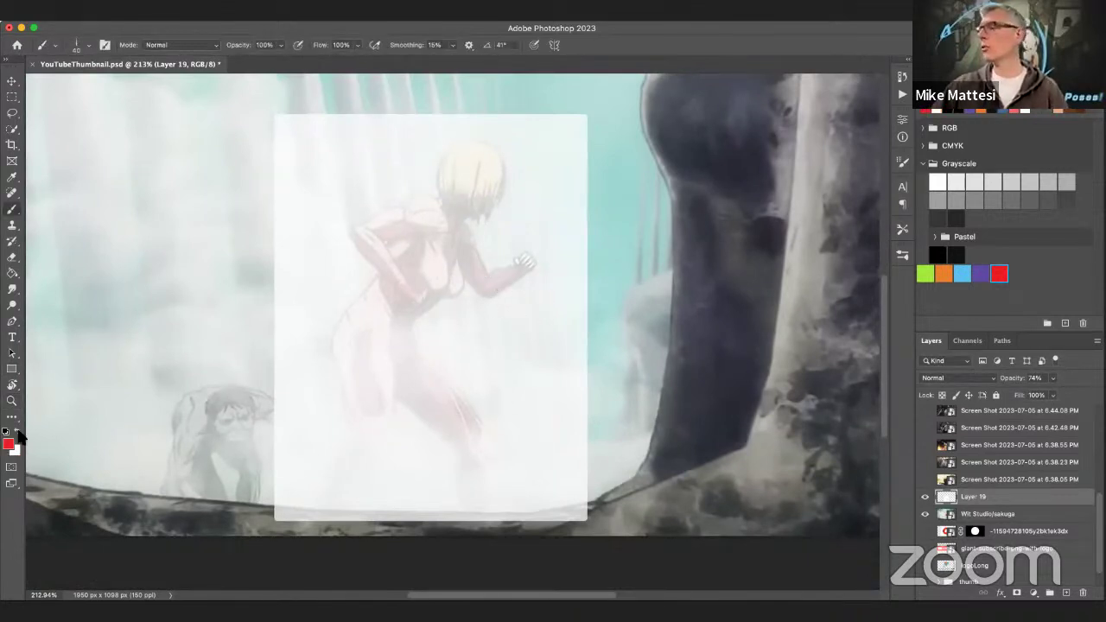
mouse_move(427, 252)
left_mouse_down()
mouse_move(444, 248)
mouse_move(358, 341)
mouse_move(450, 220)
left_mouse_up()
key("super+z")
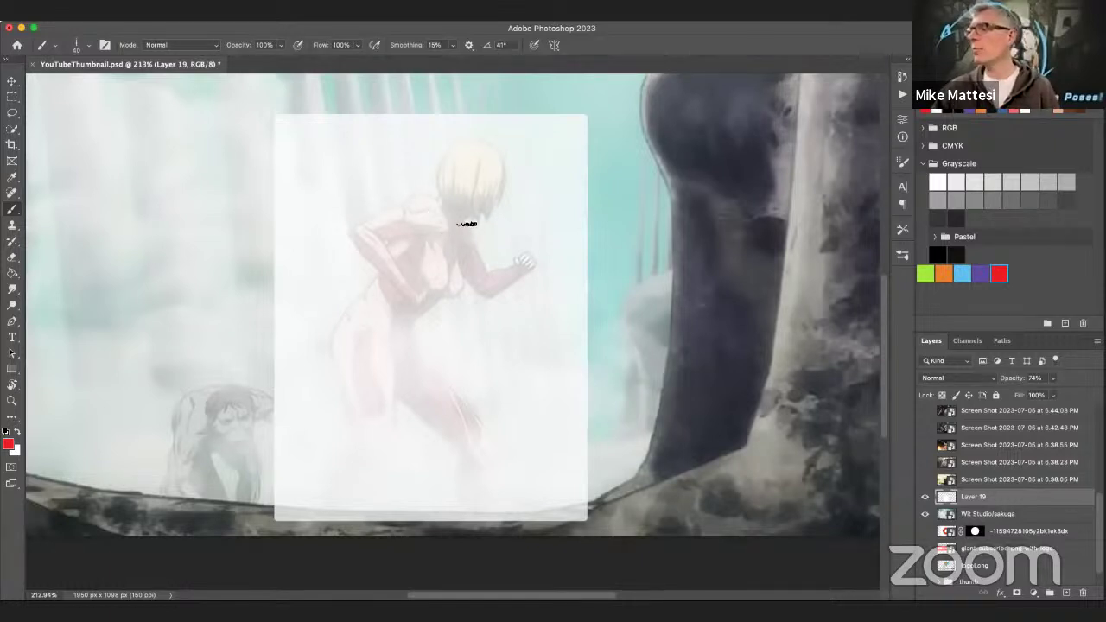
left_click_drag(328, 350, 452, 222)
left_click_drag(332, 332, 357, 393)
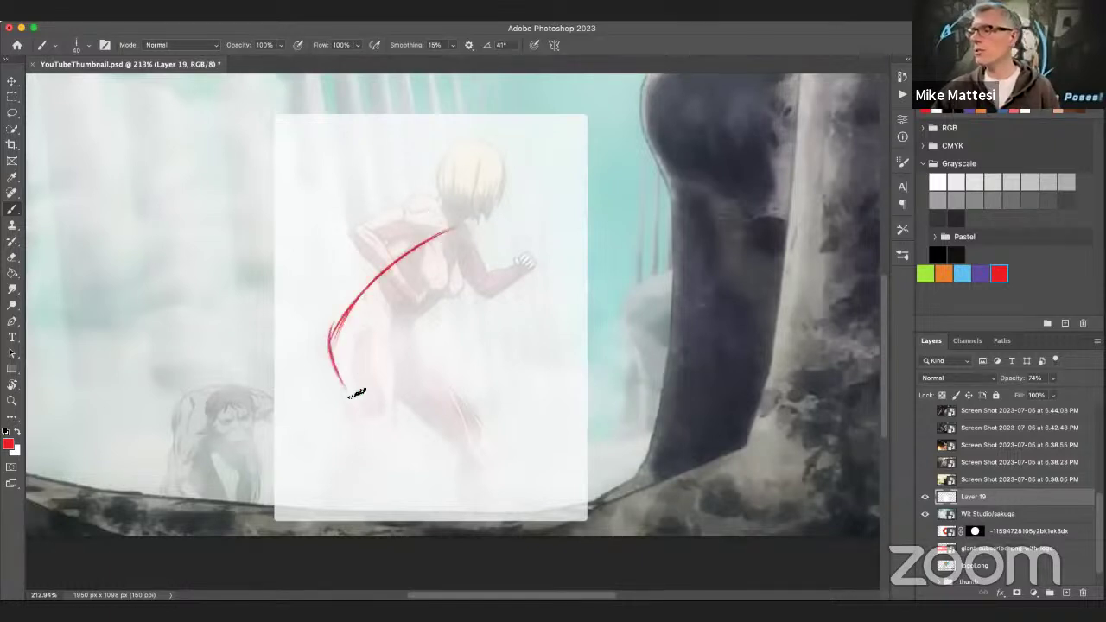
mouse_move(387, 340)
left_mouse_down()
mouse_move(380, 460)
mouse_move(322, 514)
left_mouse_up()
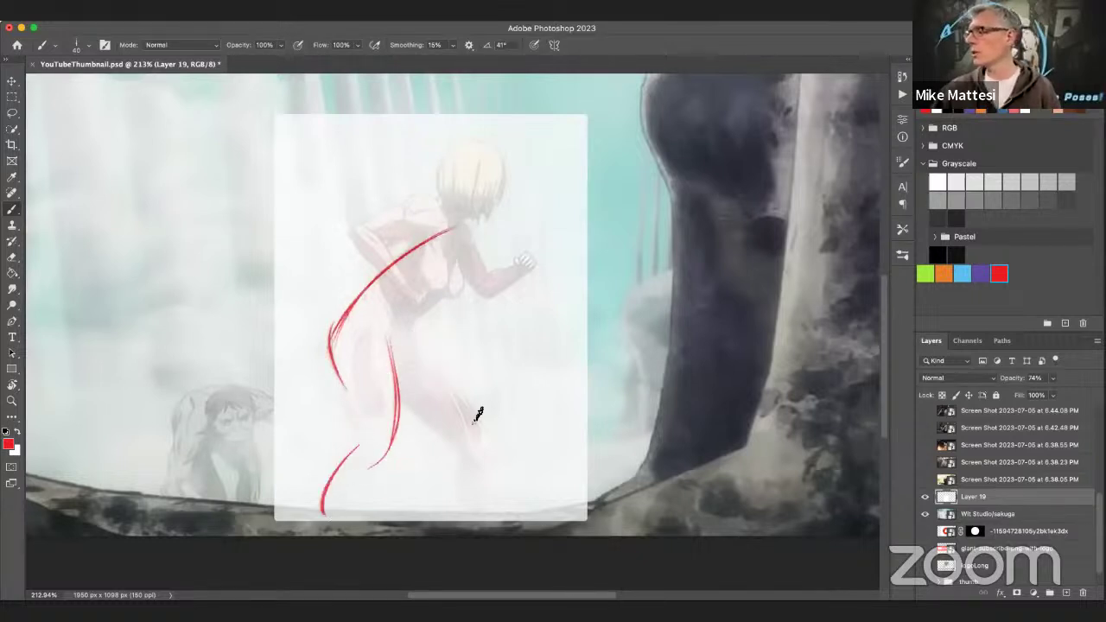
mouse_move(406, 344)
left_mouse_down()
mouse_move(499, 461)
mouse_move(462, 516)
left_mouse_up()
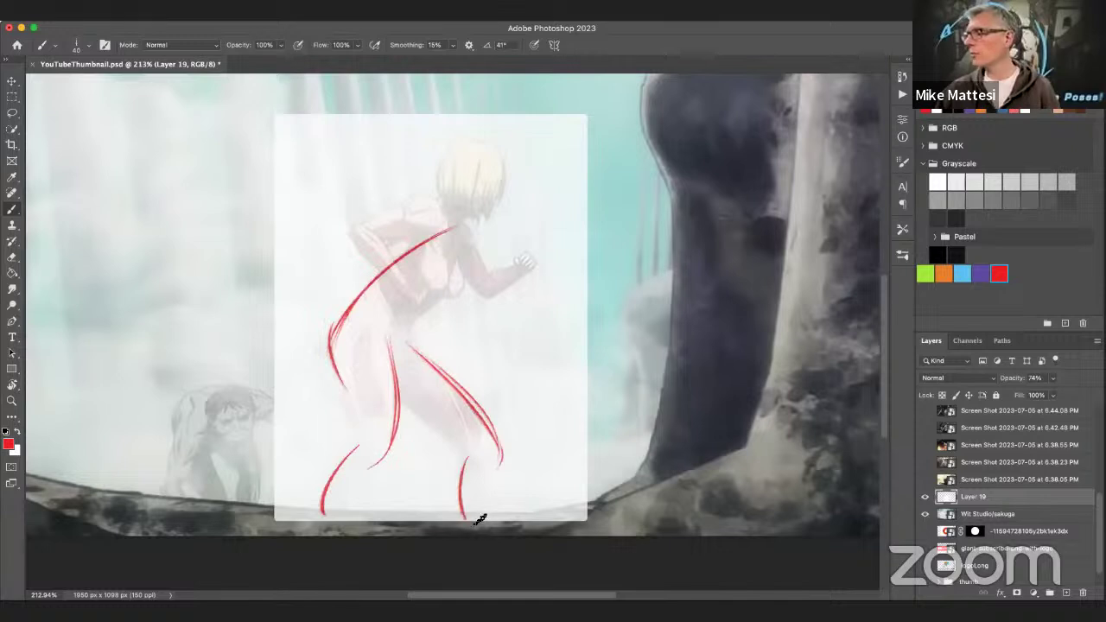
Sketch the fighter's belly and chest curves in red, and outline the head pushed forward of the reference.
left_click_drag(398, 342, 469, 291)
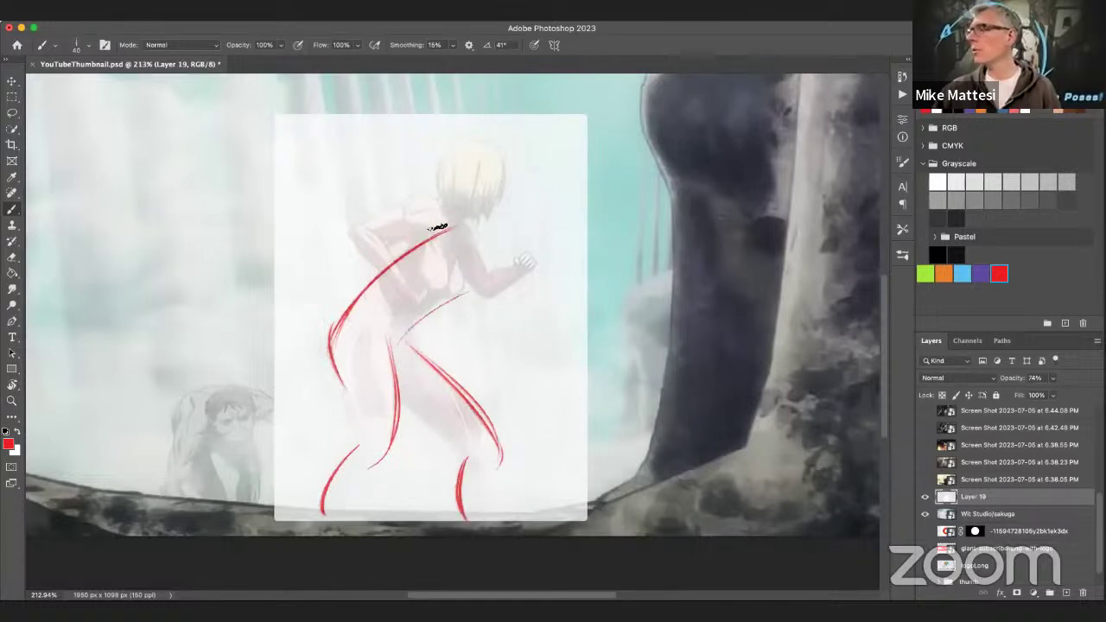
left_click_drag(438, 227, 477, 298)
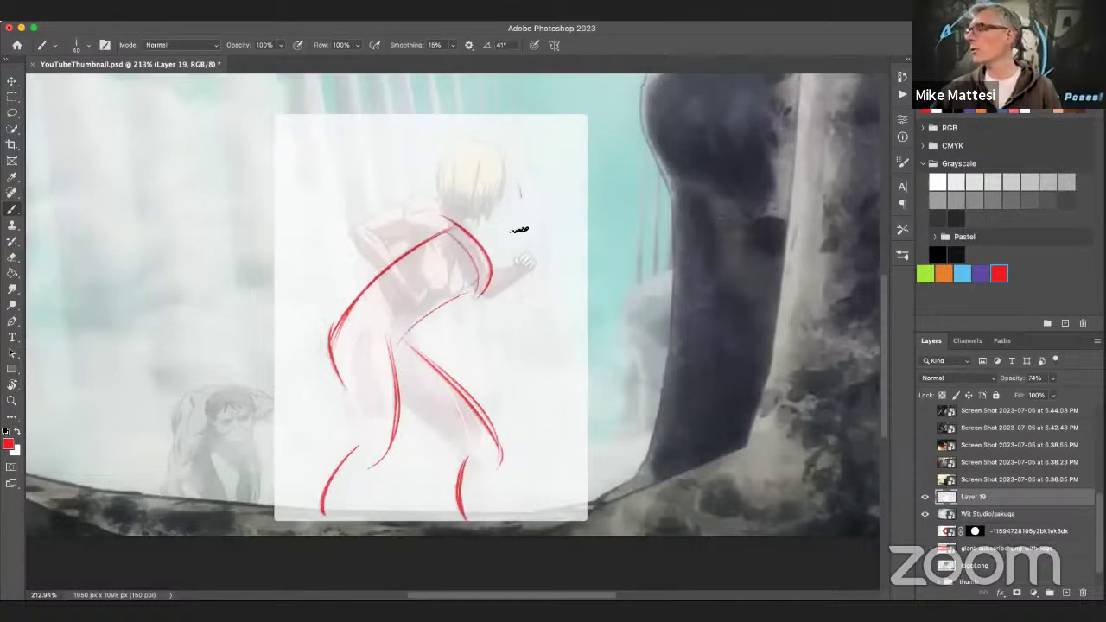
left_click_drag(473, 221, 475, 183)
mouse_move(482, 175)
left_mouse_down()
mouse_move(533, 201)
mouse_move(526, 178)
mouse_move(492, 240)
left_mouse_up()
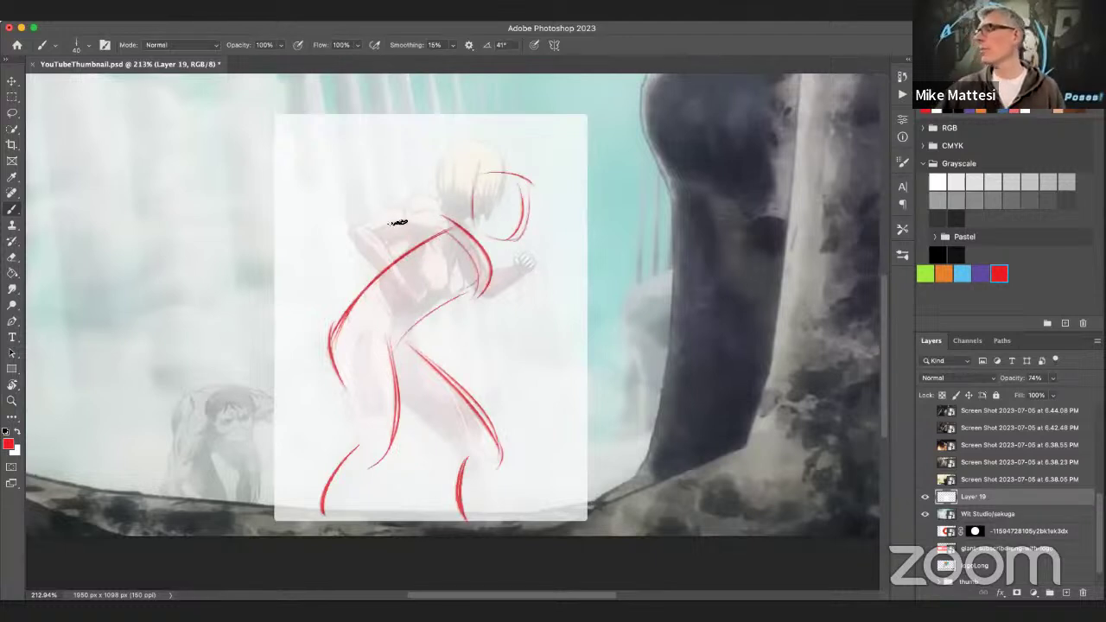
Draw the fighter's bent rear arm in red with a round fist at the waist, and hatch the gap inside the elbow.
key("z")
mouse_move(388, 234)
left_mouse_down()
mouse_move(423, 223)
mouse_move(387, 247)
left_mouse_up()
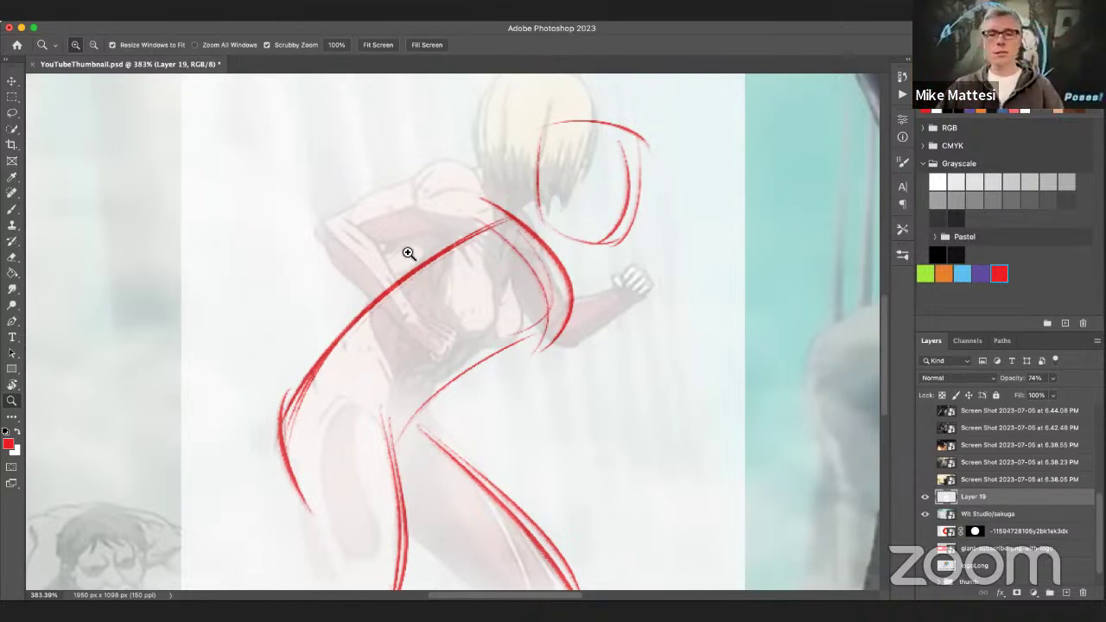
key("b")
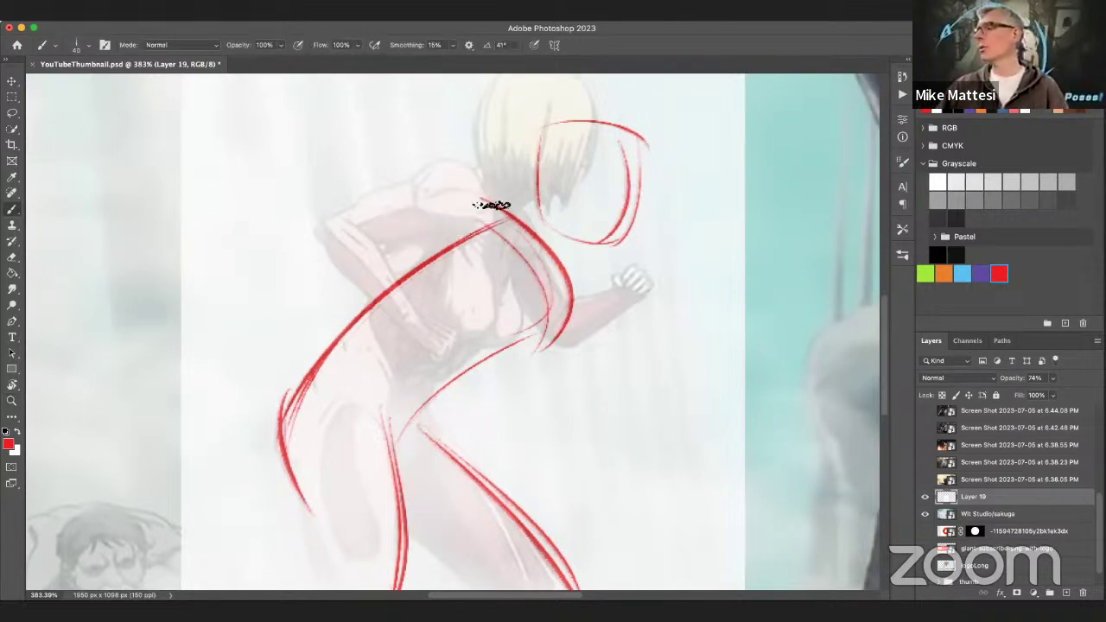
left_click_drag(321, 223, 471, 183)
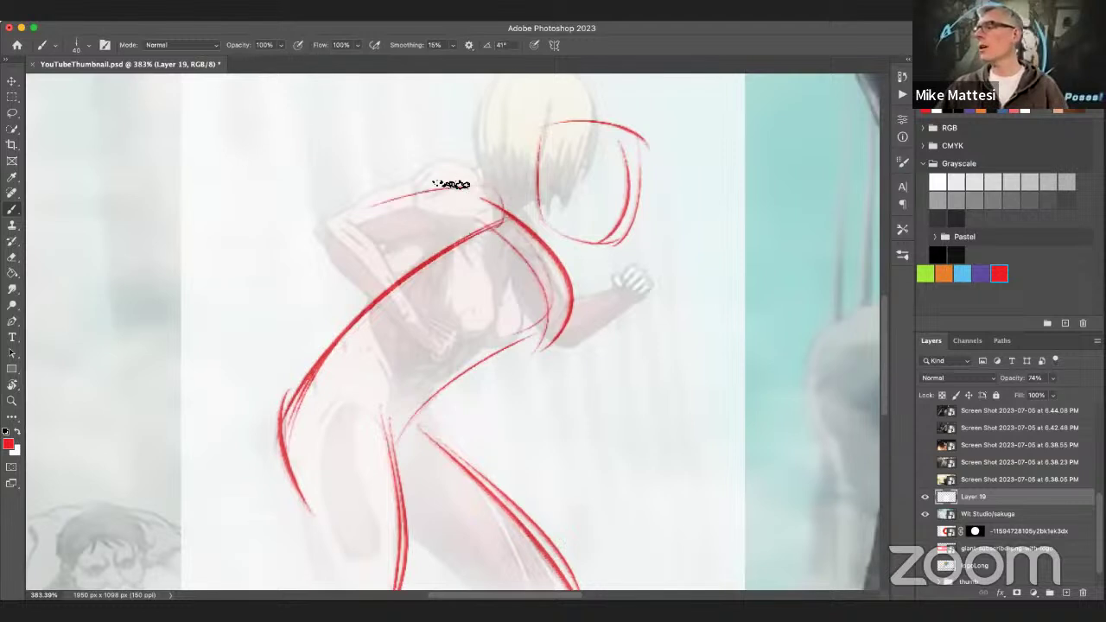
left_click_drag(347, 256, 477, 231)
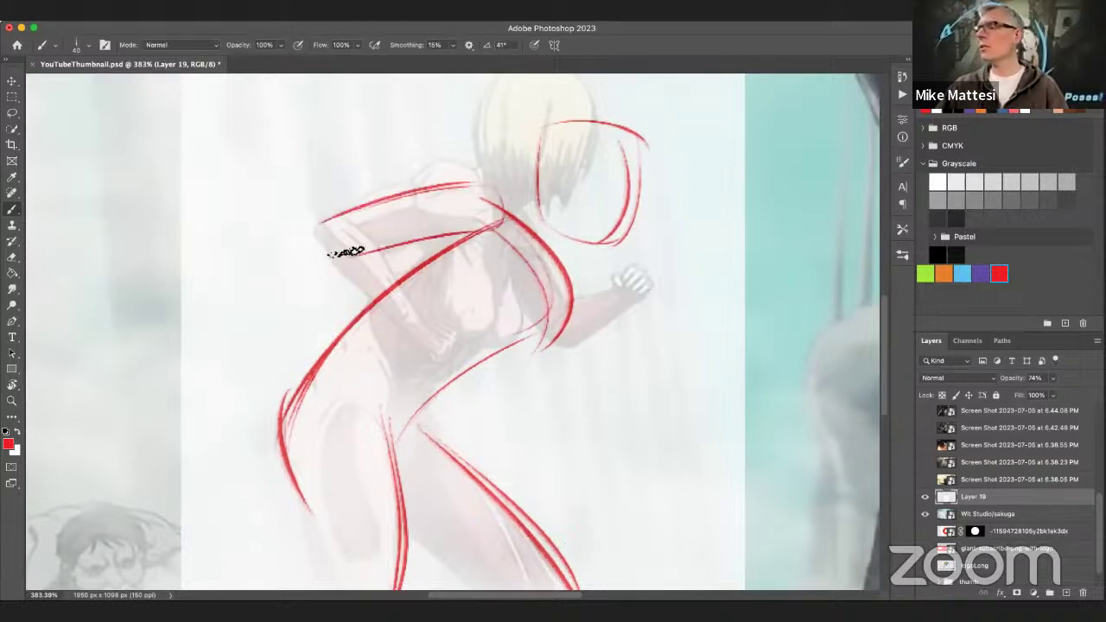
mouse_move(319, 224)
left_mouse_down()
mouse_move(404, 358)
mouse_move(346, 316)
mouse_move(402, 329)
mouse_move(392, 343)
mouse_move(386, 282)
mouse_move(413, 320)
left_mouse_up()
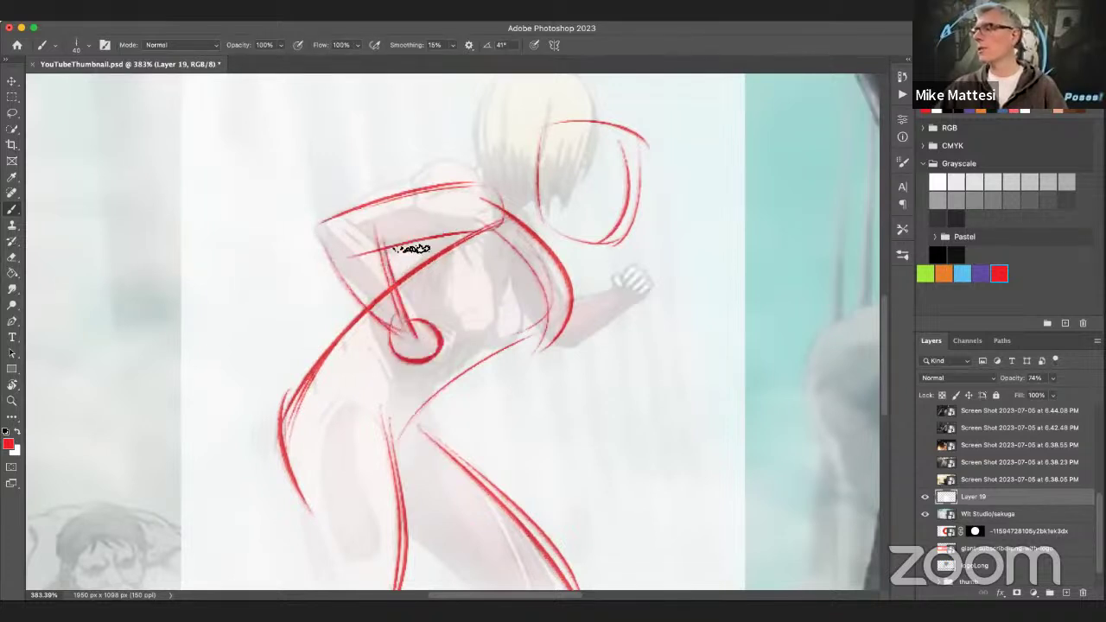
mouse_move(389, 271)
left_mouse_down()
mouse_move(484, 230)
mouse_move(460, 234)
left_mouse_up()
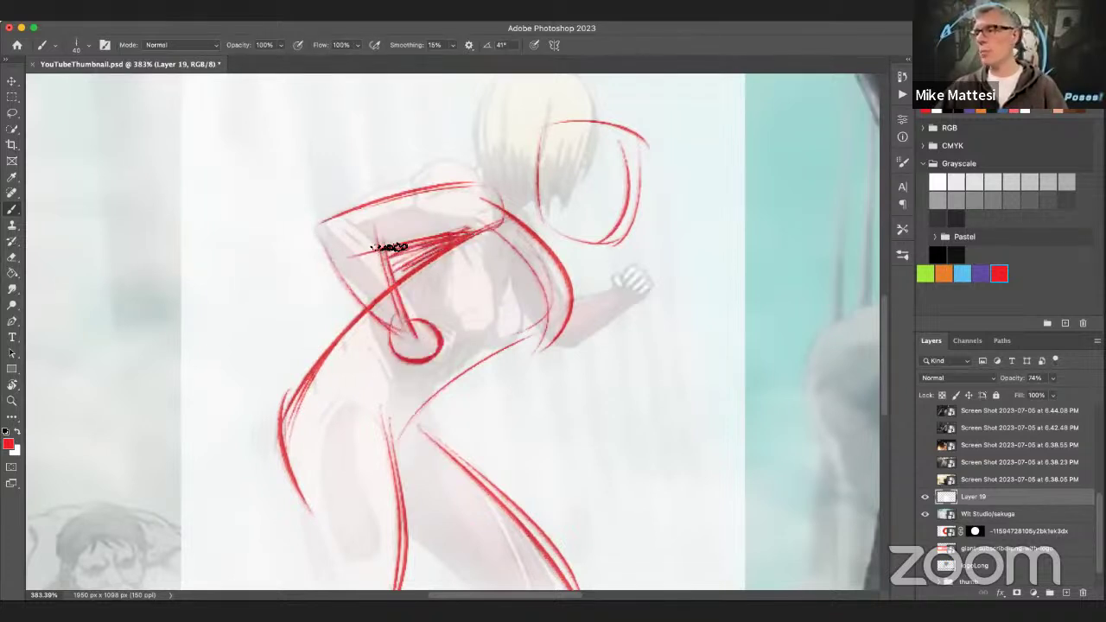
mouse_move(388, 247)
left_mouse_down()
mouse_move(397, 284)
mouse_move(475, 230)
left_mouse_up()
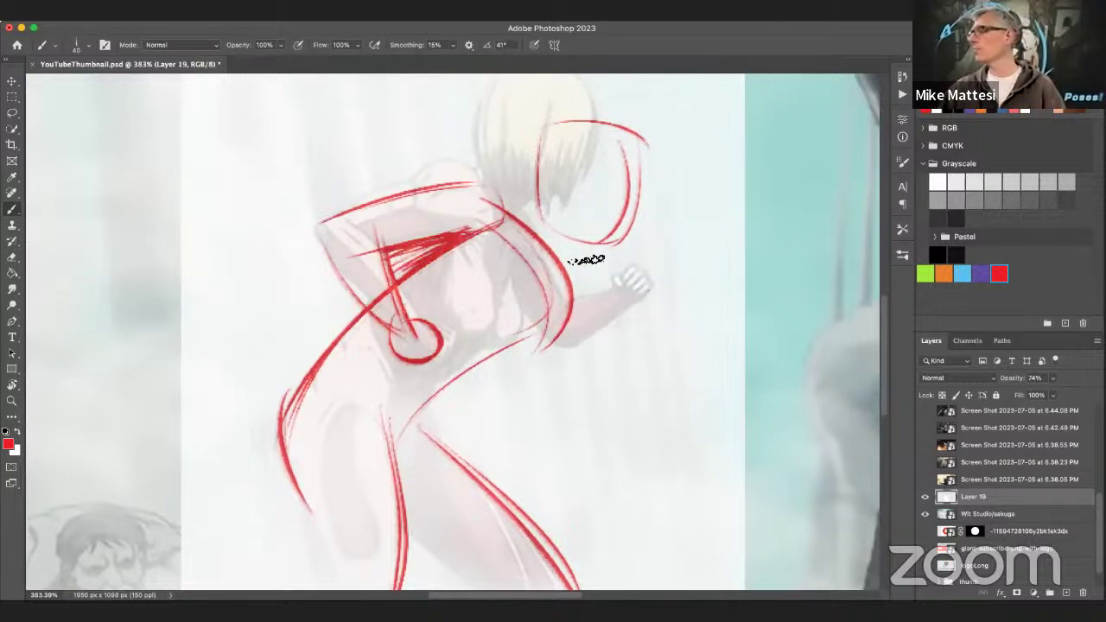
Draw the fighter's front arm in red, with the elbow lower and farther forward than the reference and a raised round fist.
mouse_move(572, 292)
left_mouse_down()
mouse_move(597, 390)
mouse_move(666, 390)
mouse_move(707, 352)
left_mouse_up()
left_click_drag(701, 358, 637, 403)
mouse_move(589, 370)
left_mouse_down()
mouse_move(697, 337)
mouse_move(650, 381)
mouse_move(575, 374)
mouse_move(626, 385)
mouse_move(697, 320)
mouse_move(661, 420)
left_mouse_up()
left_click_drag(713, 354, 641, 422)
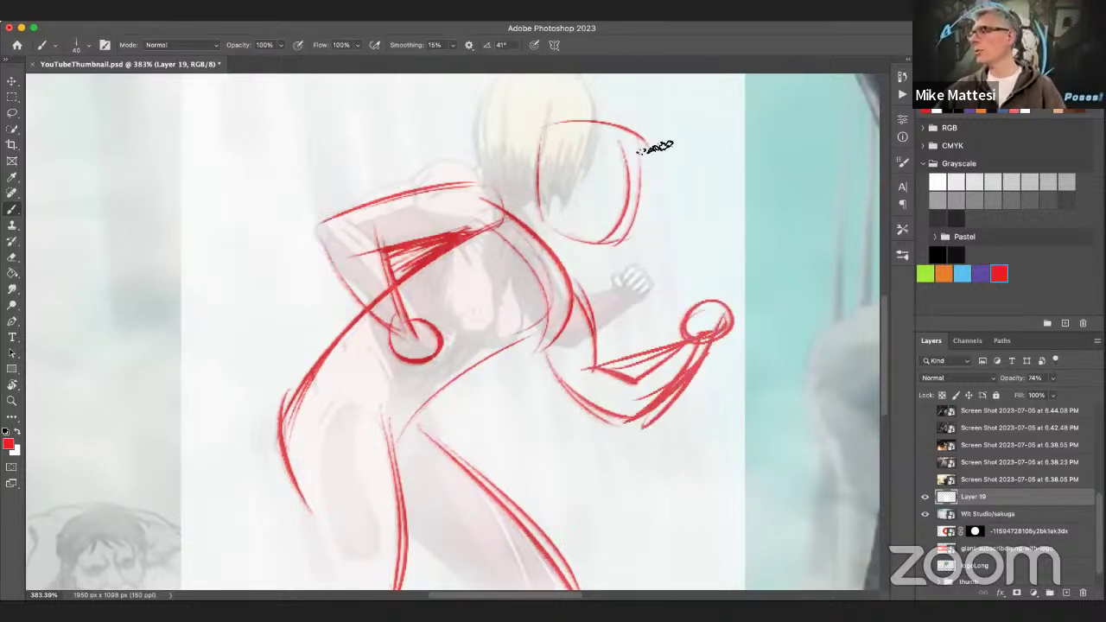
Reinforce the front of the fighter's head in red and add a line across the lower face.
left_click_drag(646, 140, 618, 243)
left_click_drag(543, 213, 624, 208)
Compare the red sketch on Layer 19 with the original fighter frame by toggling the layer's visibility.
key("z")
mouse_move(648, 275)
left_mouse_down()
mouse_move(597, 296)
mouse_move(563, 353)
left_mouse_up()
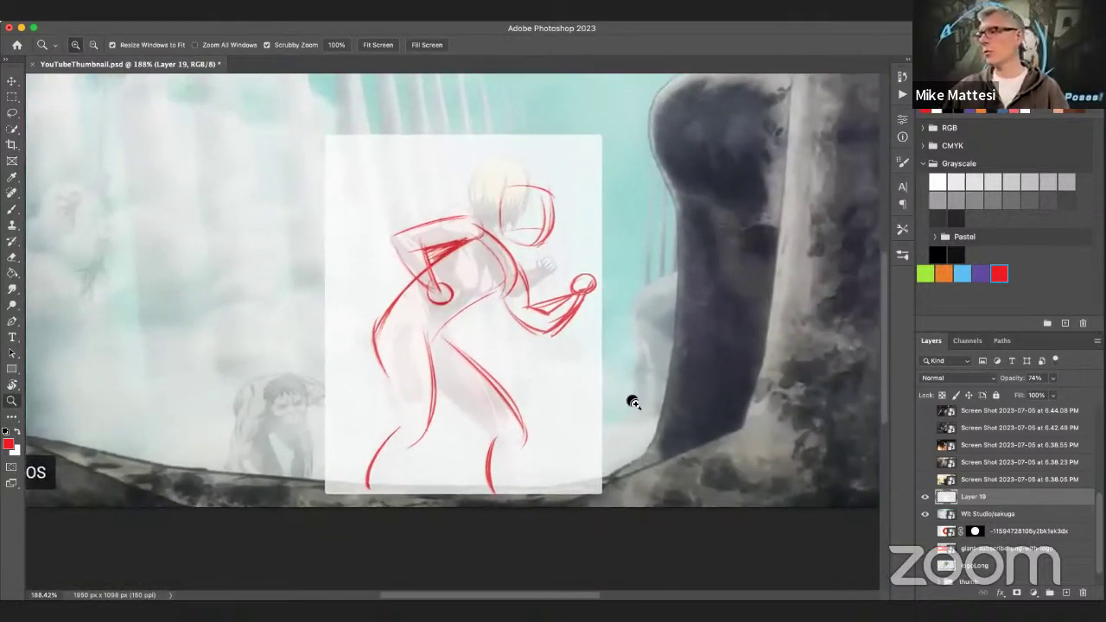
left_click(926, 498)
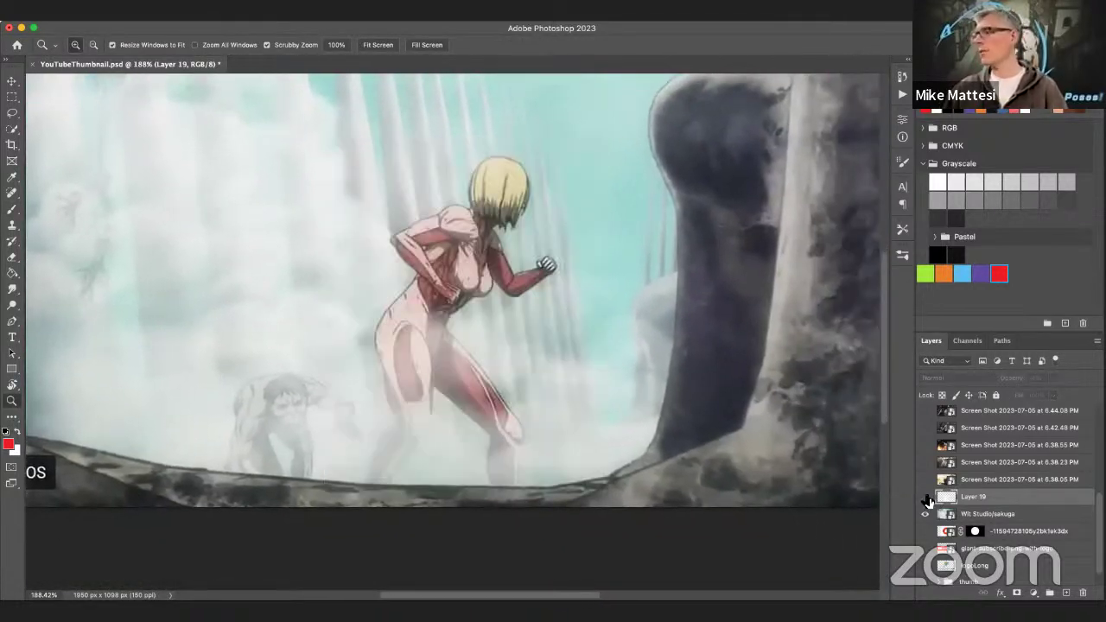
left_click(926, 498)
left_click(926, 497)
left_click(927, 498)
left_click(926, 498)
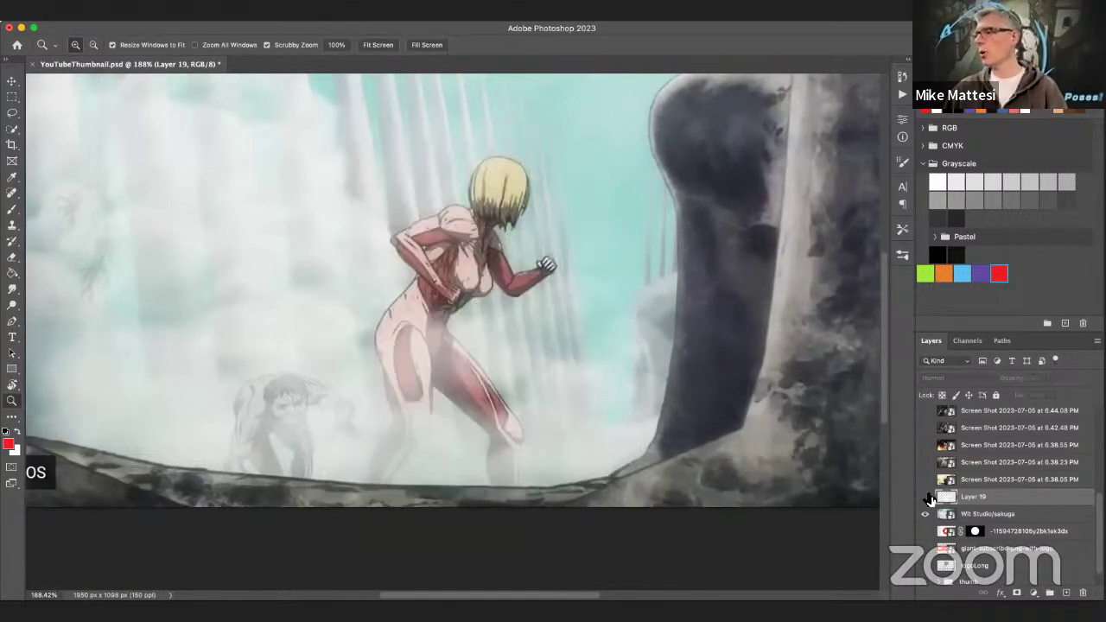
left_click(926, 498)
left_click(926, 498)
left_click(927, 498)
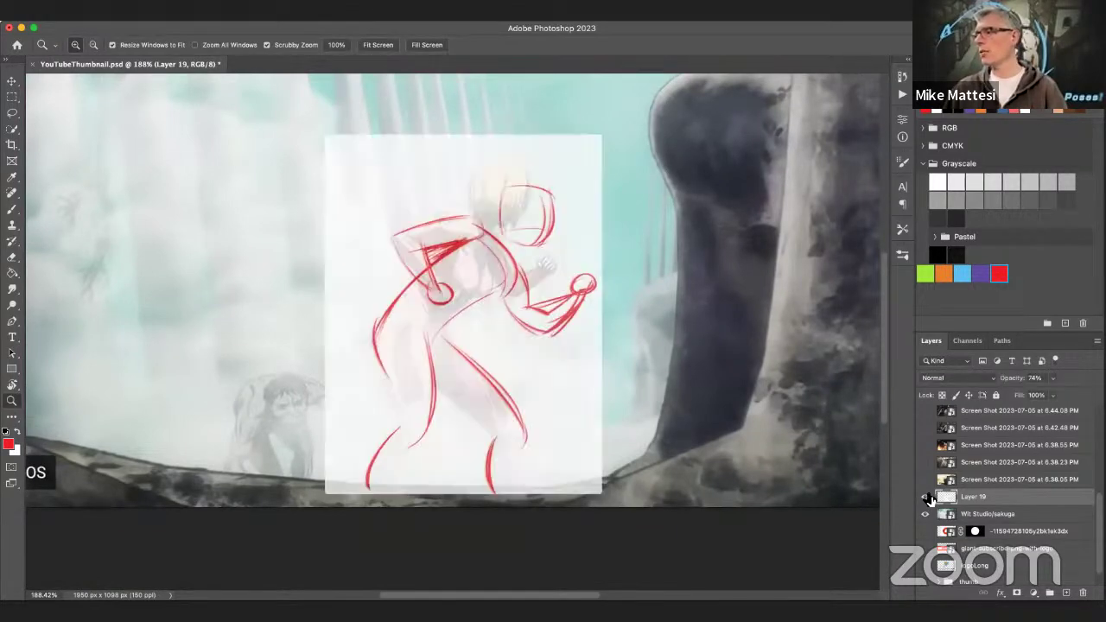
left_click(926, 498)
left_click(926, 498)
left_click(926, 498)
left_click(926, 497)
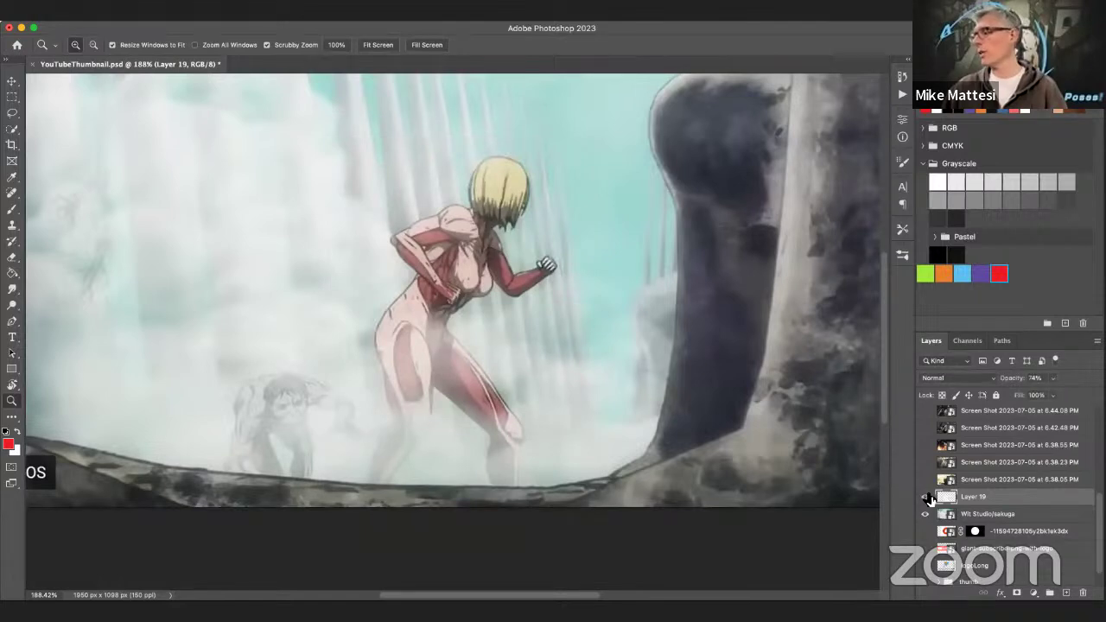
Hide Layer 19 and the Wit Studio/sakuga frame, and show the Screen Shot 2023-07-05 at 6.38.05 PM layer in full.
left_click(926, 497)
left_click(925, 514)
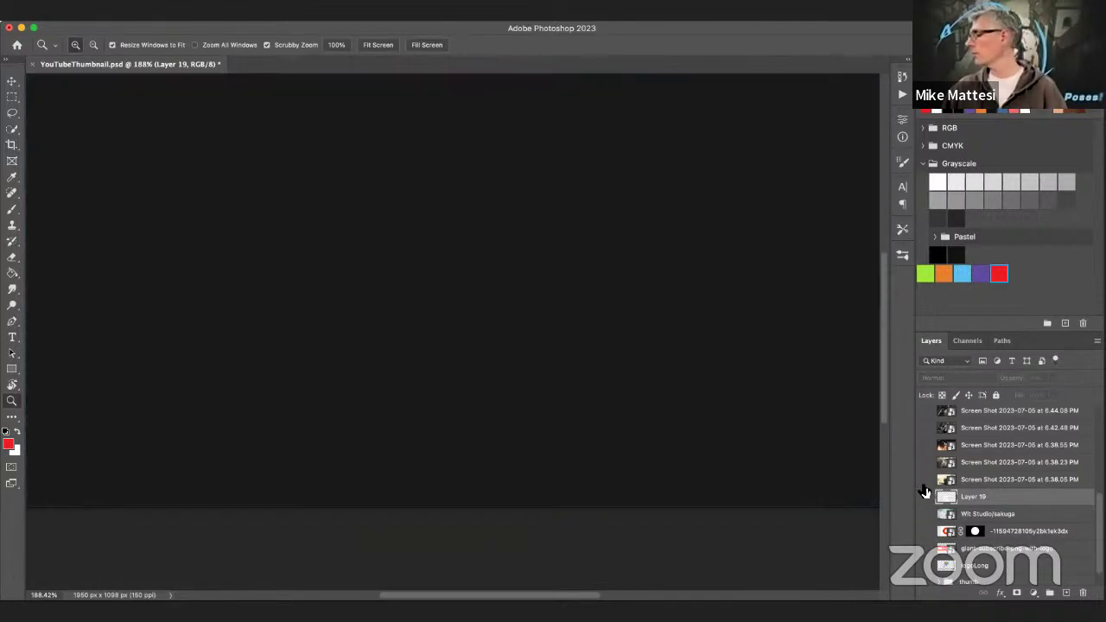
left_click(925, 480)
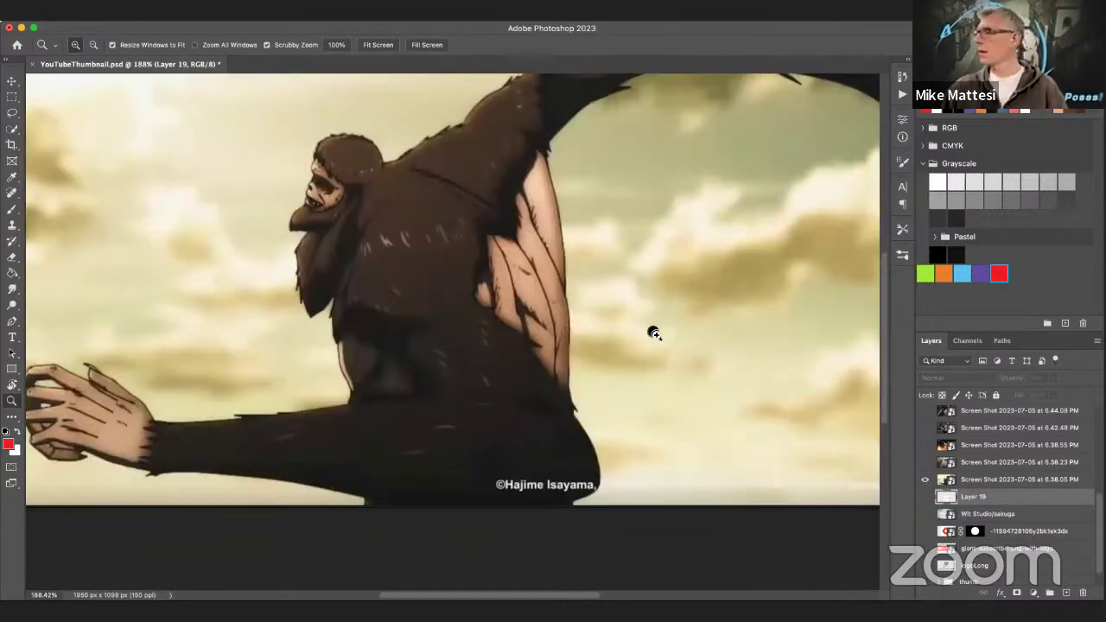
left_click_drag(654, 328, 546, 389)
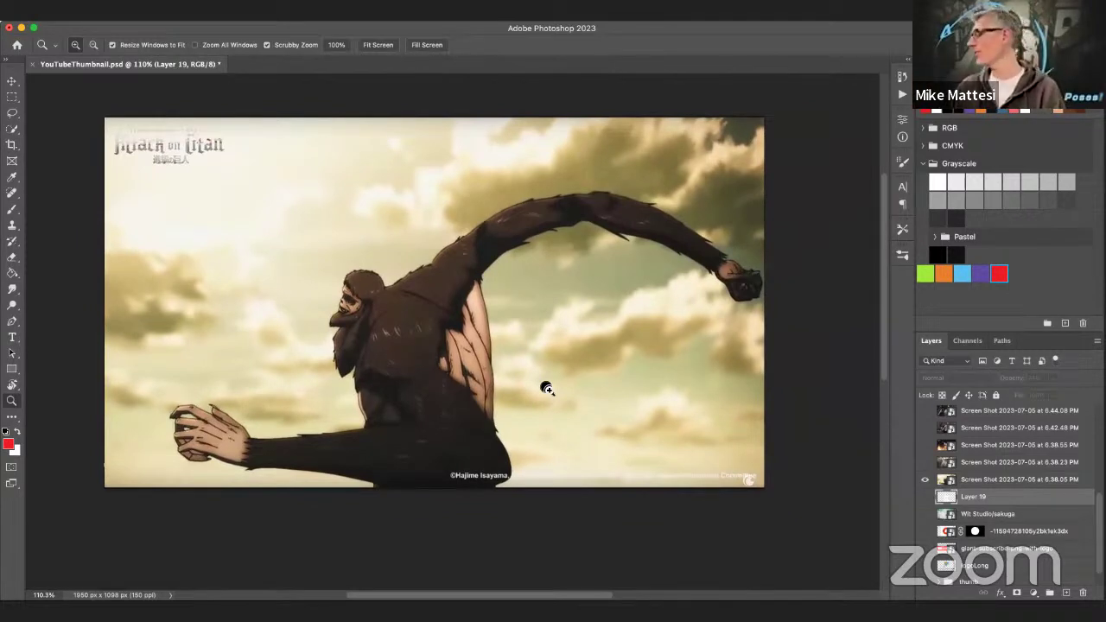
Add an empty layer above the 6.38.05 PM screenshot and set the brush size to 103.
left_click(1048, 480)
left_click(1066, 593)
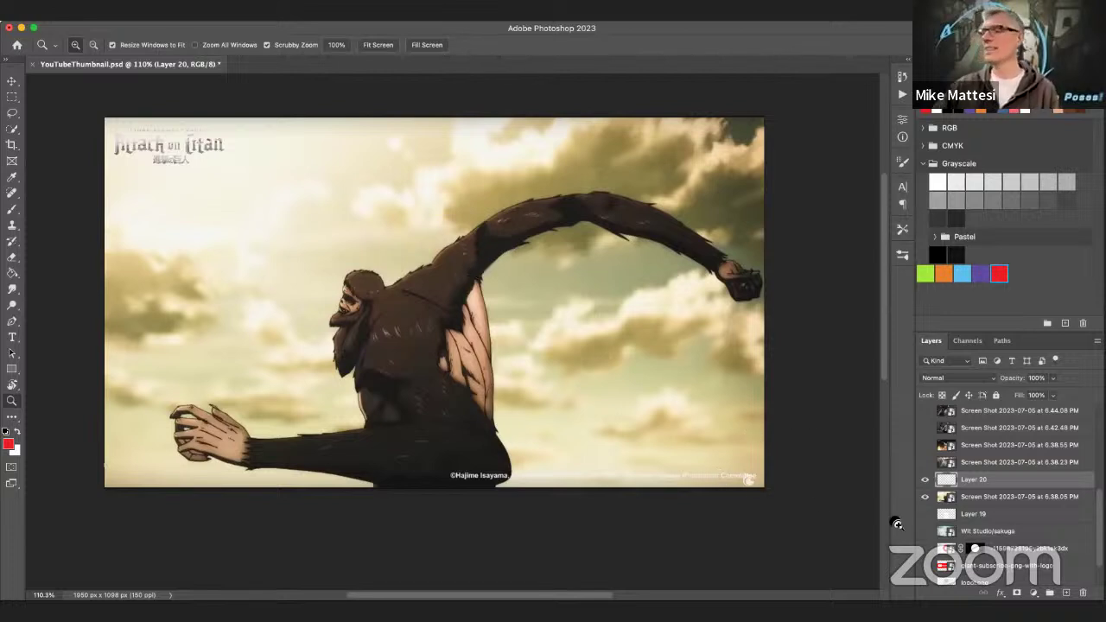
left_click(12, 210)
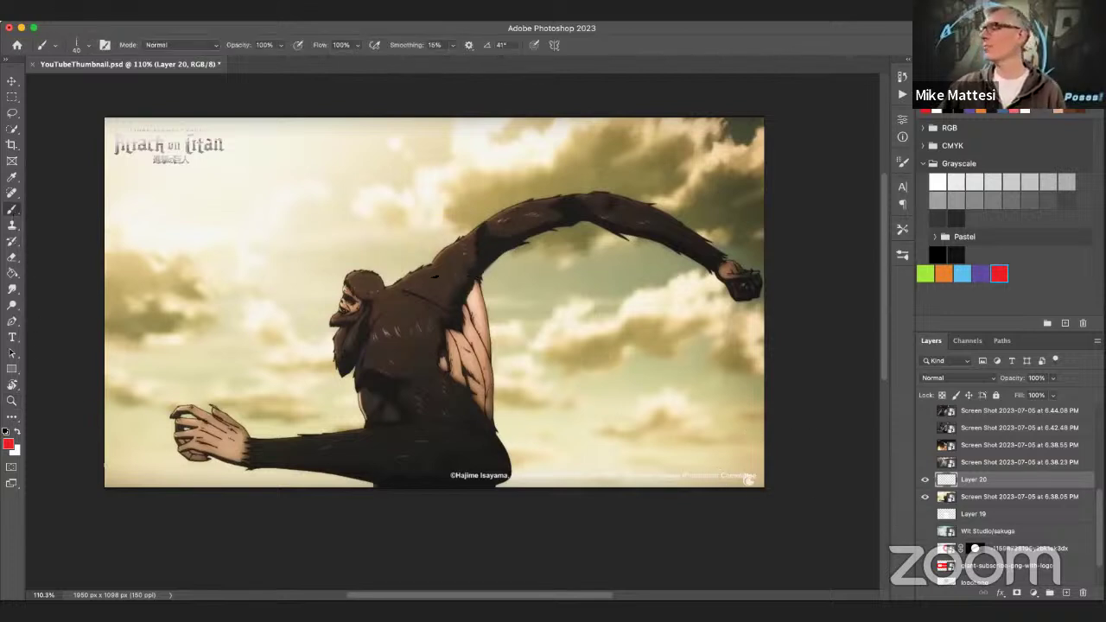
left_click_drag(524, 309, 553, 311)
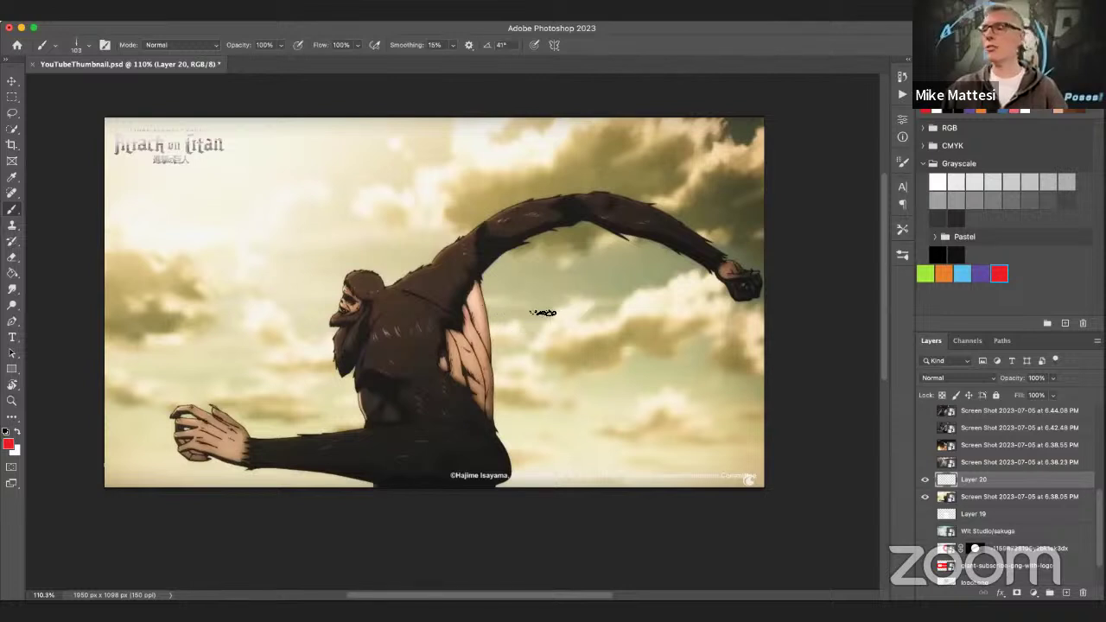
Brush red force curves along the ape titan's arched rear arm, fist, chest and lower back.
mouse_move(453, 266)
left_mouse_down()
mouse_move(478, 265)
mouse_move(570, 197)
mouse_move(657, 207)
mouse_move(732, 273)
left_mouse_up()
mouse_move(615, 197)
left_mouse_down()
mouse_move(721, 285)
mouse_move(734, 272)
left_mouse_up()
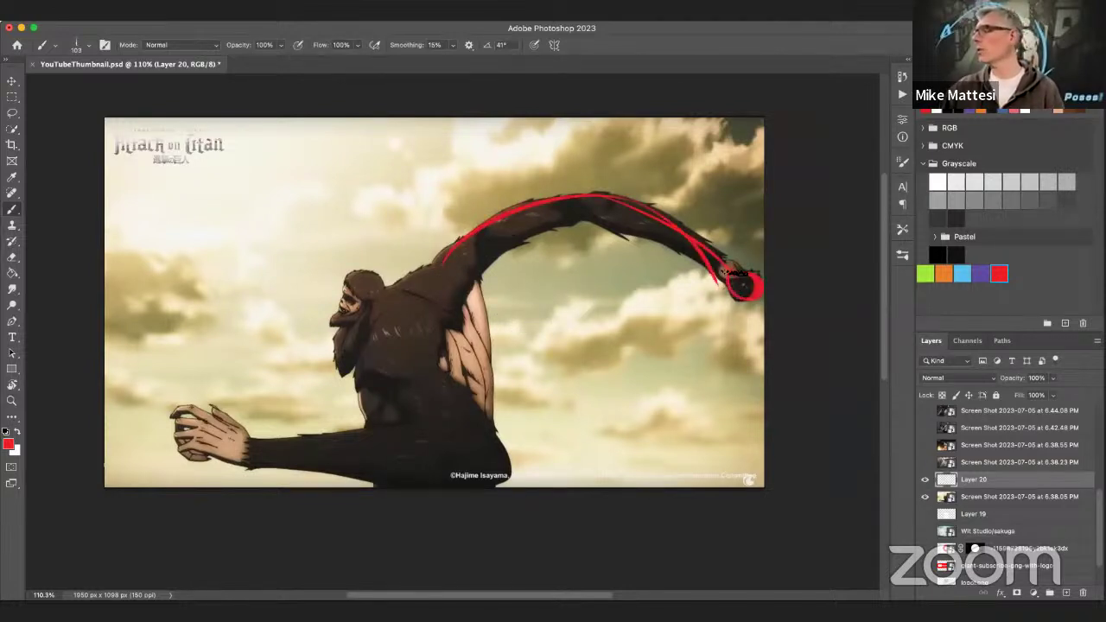
mouse_move(587, 200)
left_mouse_down()
mouse_move(375, 344)
mouse_move(456, 258)
mouse_move(398, 415)
left_mouse_up()
mouse_move(401, 354)
left_mouse_down()
mouse_move(505, 460)
mouse_move(492, 484)
left_mouse_up()
mouse_move(497, 436)
left_mouse_down()
mouse_move(405, 485)
mouse_move(256, 444)
left_mouse_up()
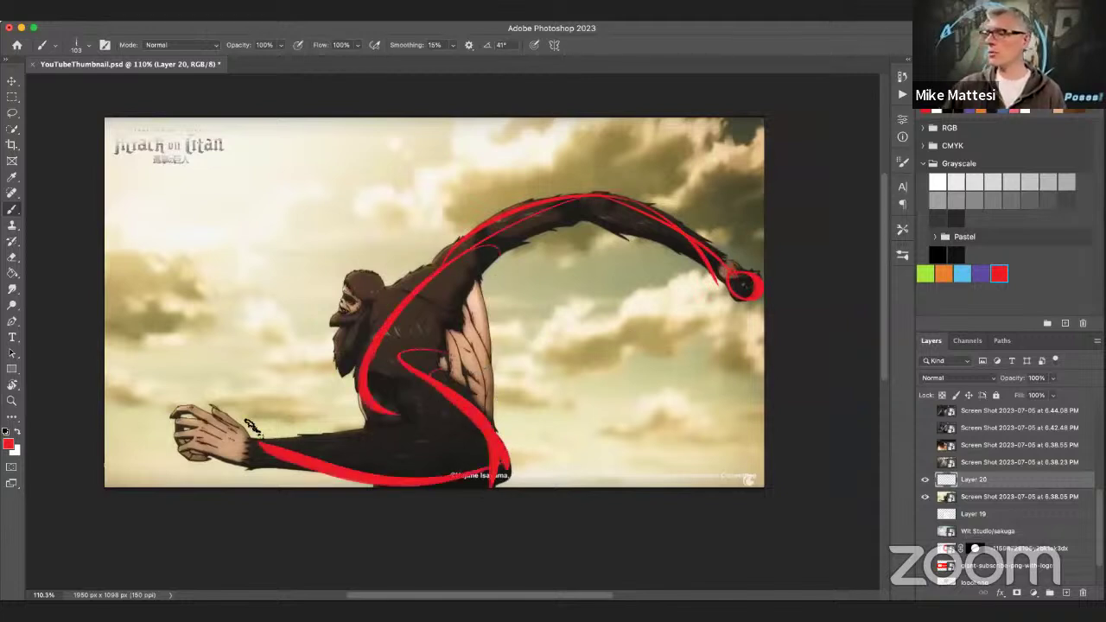
key("ctrl+z")
left_click_drag(332, 412, 298, 420)
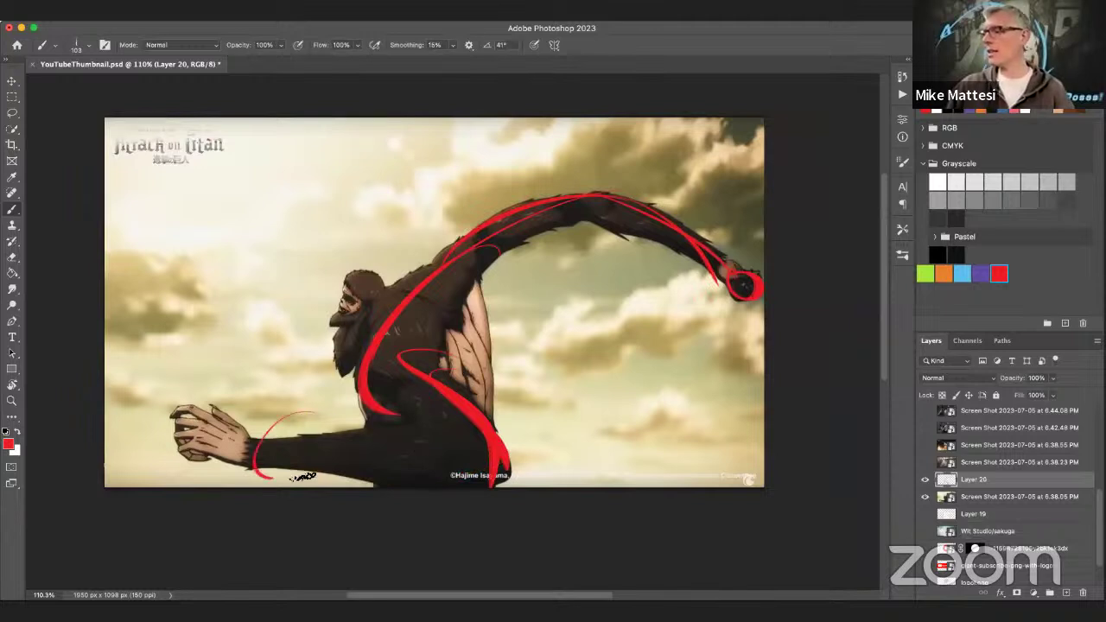
key("ctrl+z")
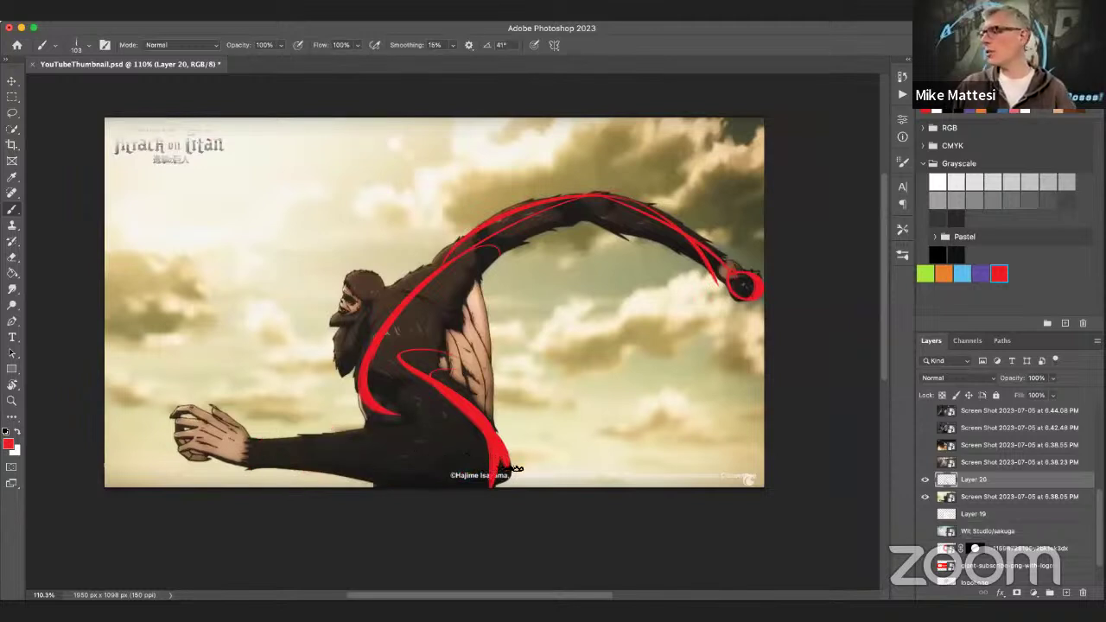
mouse_move(508, 462)
left_mouse_down()
mouse_move(435, 486)
mouse_move(263, 465)
left_mouse_up()
left_click_drag(449, 424, 251, 438)
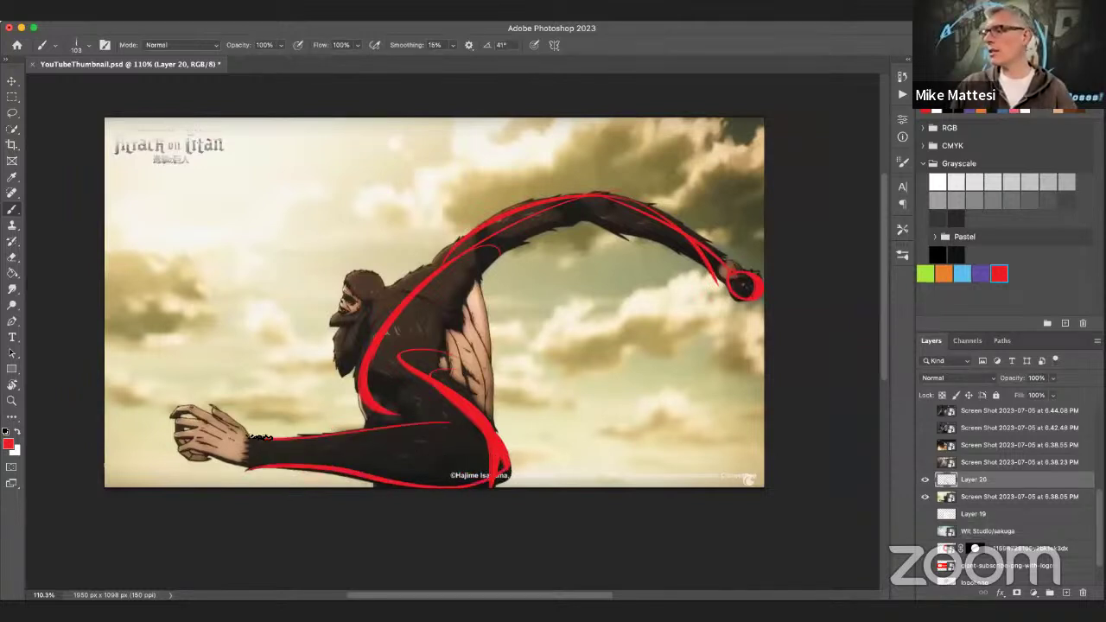
key("ctrl+z")
key("ctrl+z")
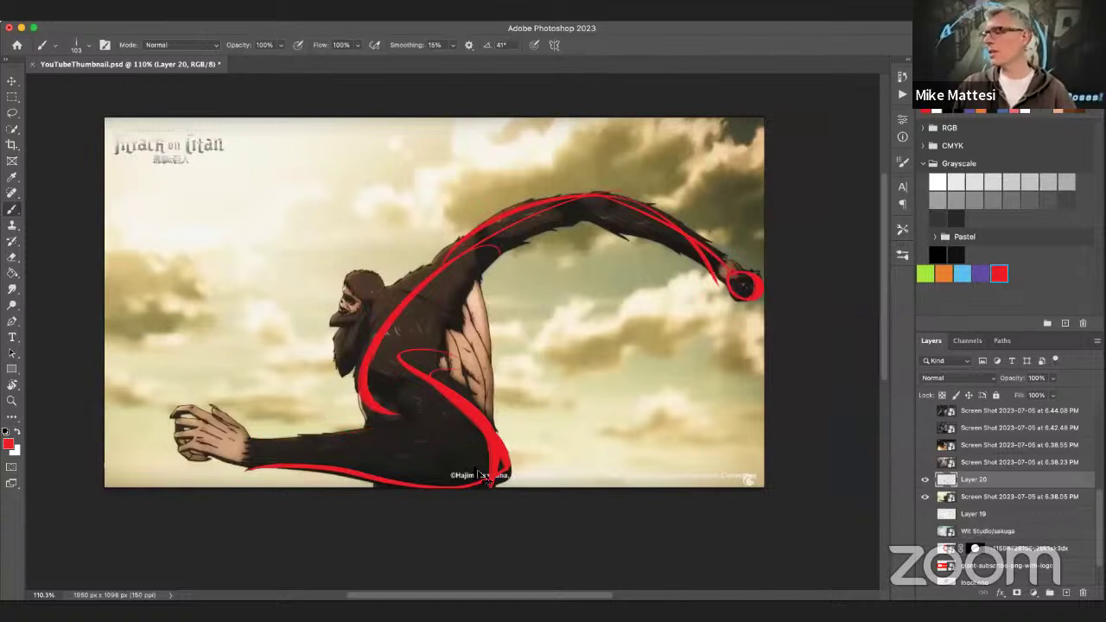
Draw the ape titan's outstretched front arm and hand in red, and sweep a curve from the waist through the shoulder past the head.
key("ctrl+shift+z")
key("ctrl+z")
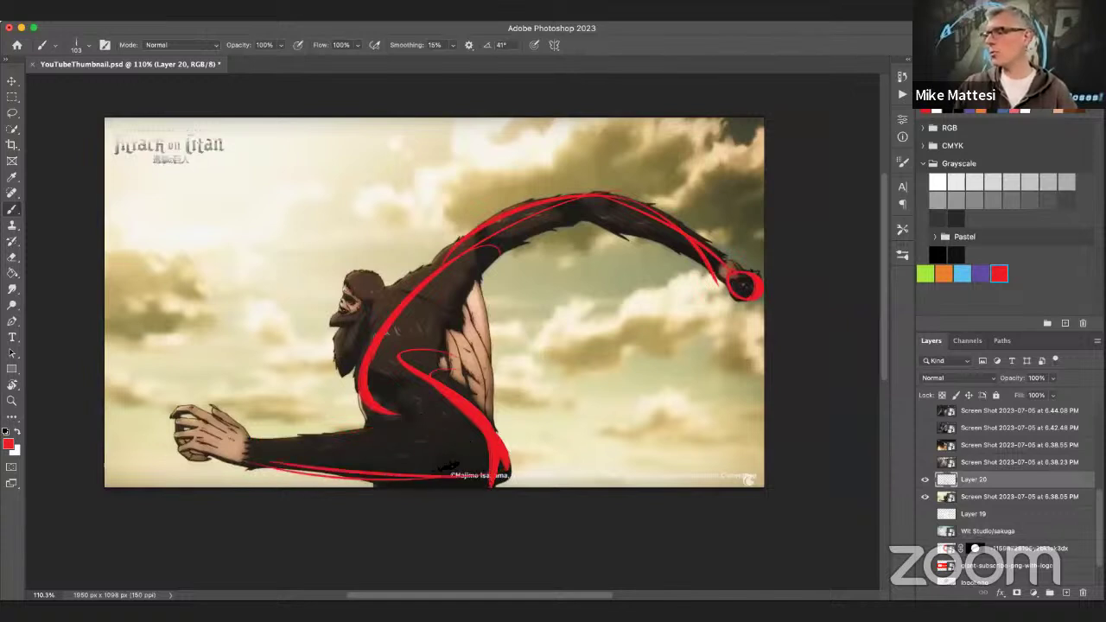
key("ctrl+shift+z")
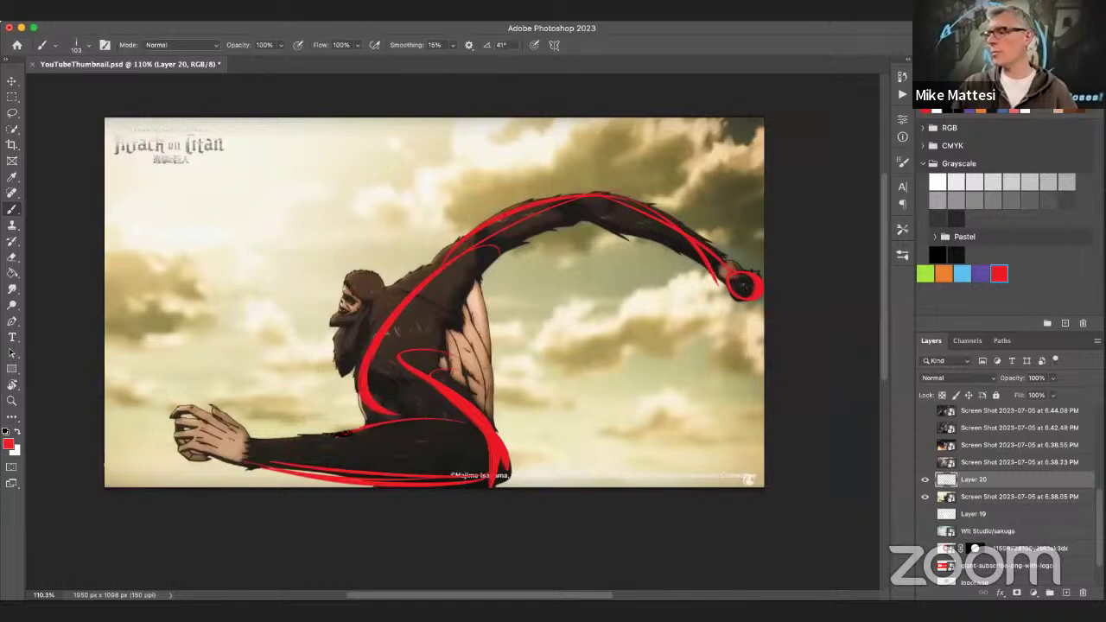
left_click_drag(252, 439, 471, 422)
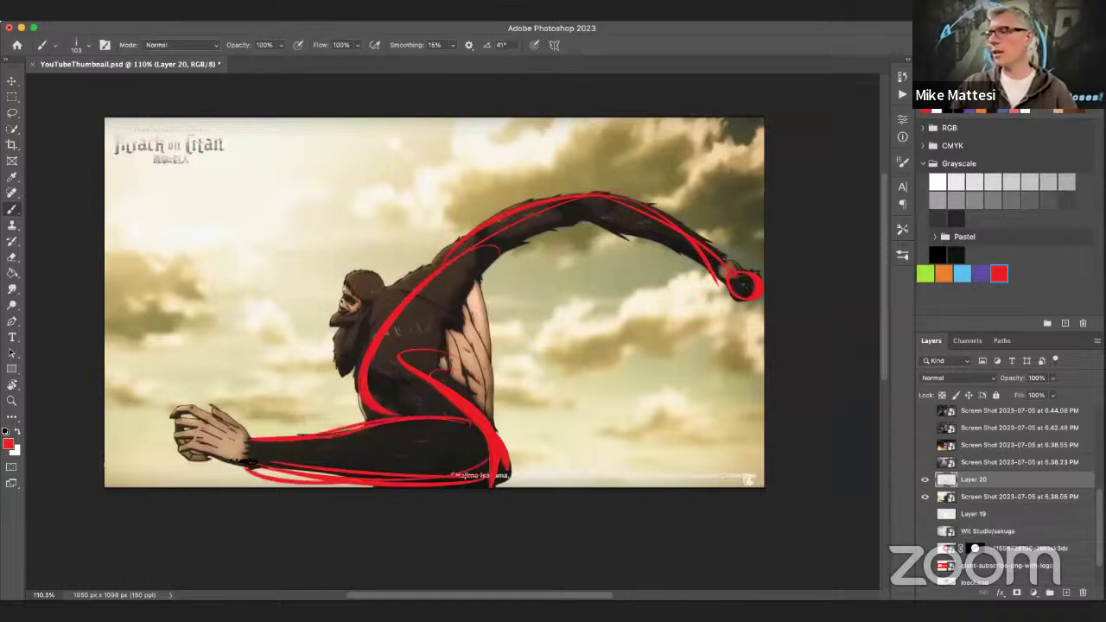
mouse_move(247, 442)
left_mouse_down()
mouse_move(164, 431)
mouse_move(191, 414)
left_mouse_up()
mouse_move(512, 434)
left_mouse_down()
mouse_move(477, 356)
mouse_move(405, 250)
mouse_move(368, 275)
mouse_move(393, 266)
left_mouse_up()
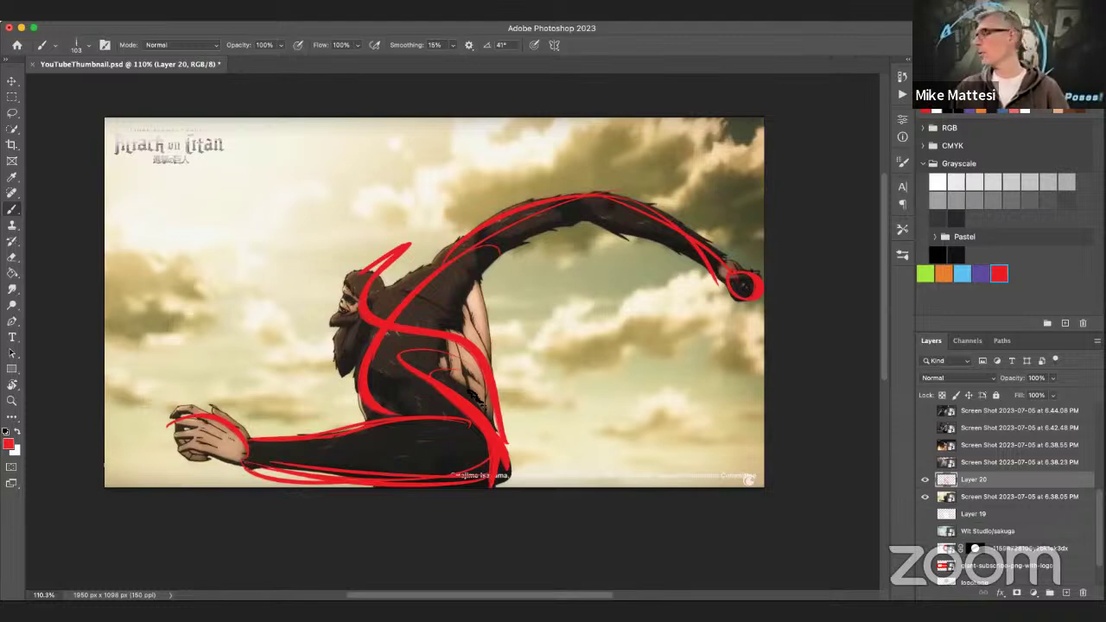
Show only the 6.38.23 PM screenshot, add an empty layer above it, and set the brush size to 129.
left_click(924, 462, "alt")
left_click(958, 464)
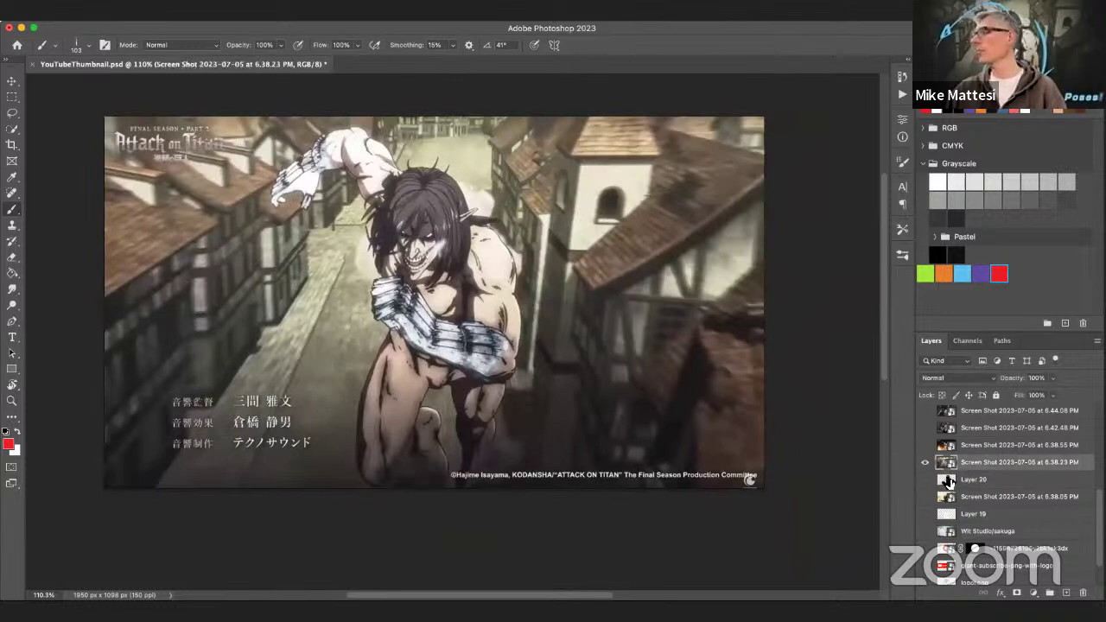
left_click(1065, 594)
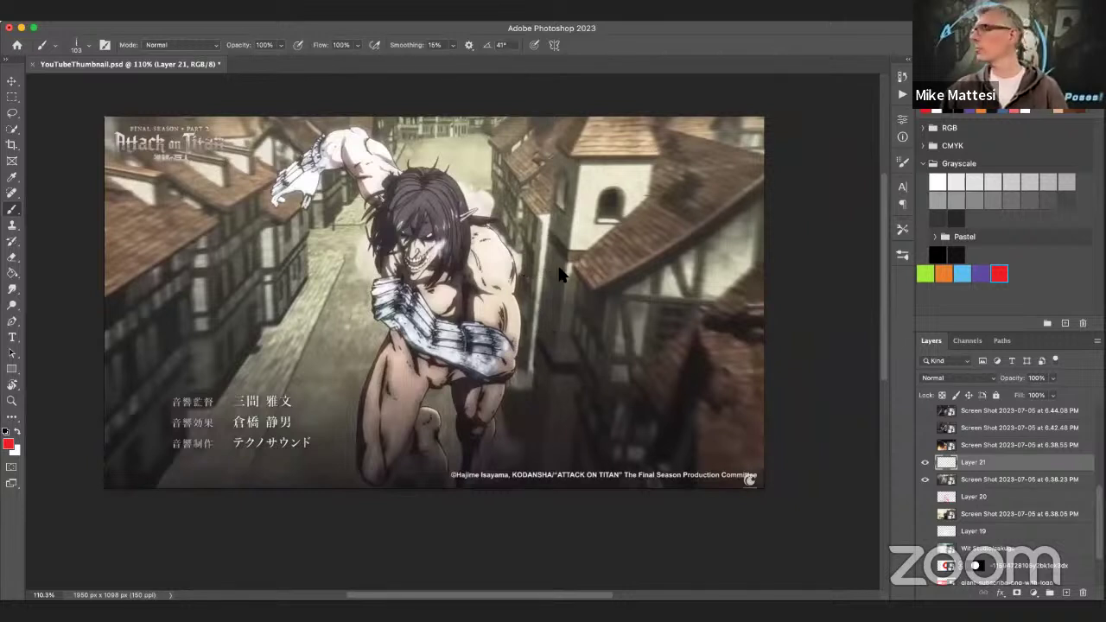
key("bracketright")
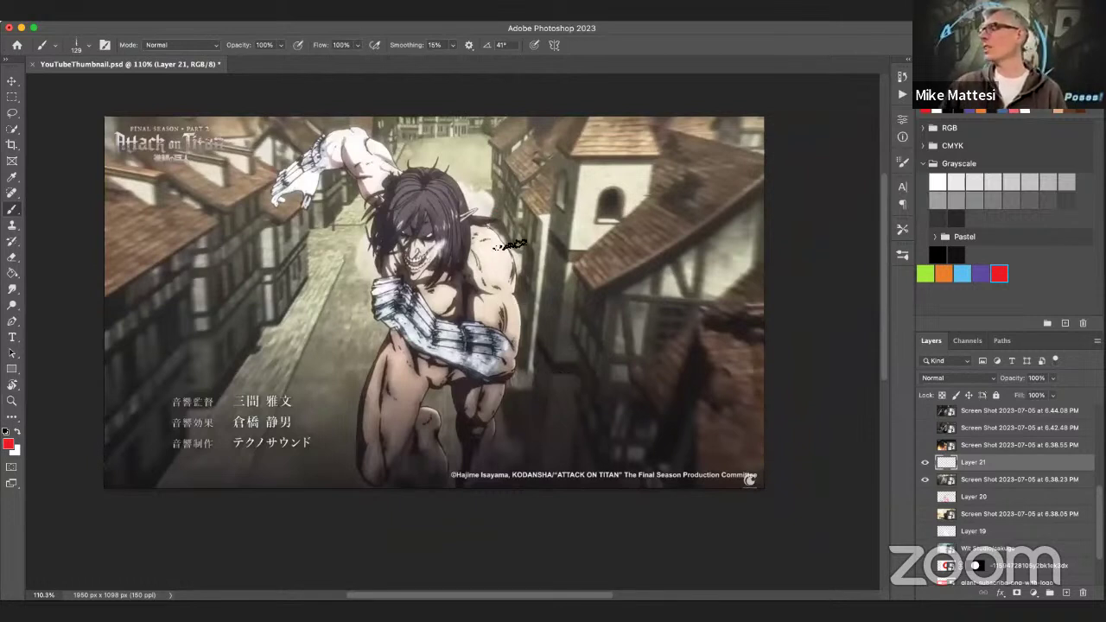
Brush thick red force curves for the running titan's two legs, the side of the torso and the sweep across the waist.
mouse_move(511, 246)
left_mouse_down()
mouse_move(516, 368)
mouse_move(408, 368)
mouse_move(384, 311)
mouse_move(425, 296)
mouse_move(499, 322)
mouse_move(512, 233)
mouse_move(515, 349)
mouse_move(442, 378)
mouse_move(382, 274)
mouse_move(377, 293)
mouse_move(398, 242)
mouse_move(418, 368)
mouse_move(457, 238)
mouse_move(485, 298)
mouse_move(486, 355)
mouse_move(496, 322)
mouse_move(494, 377)
left_mouse_up()
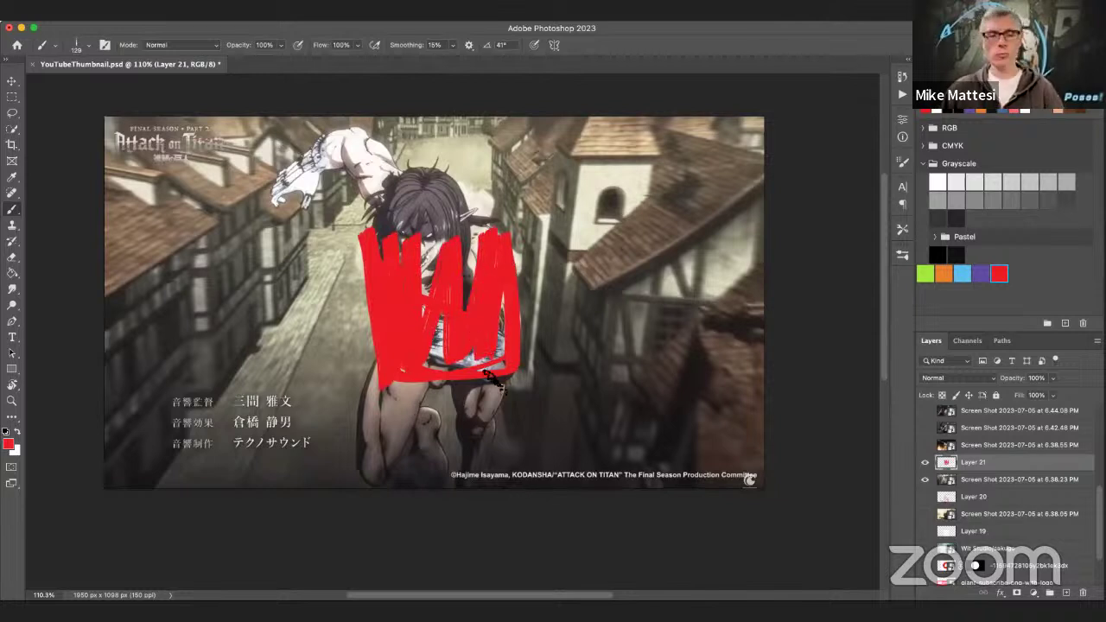
key("super+z")
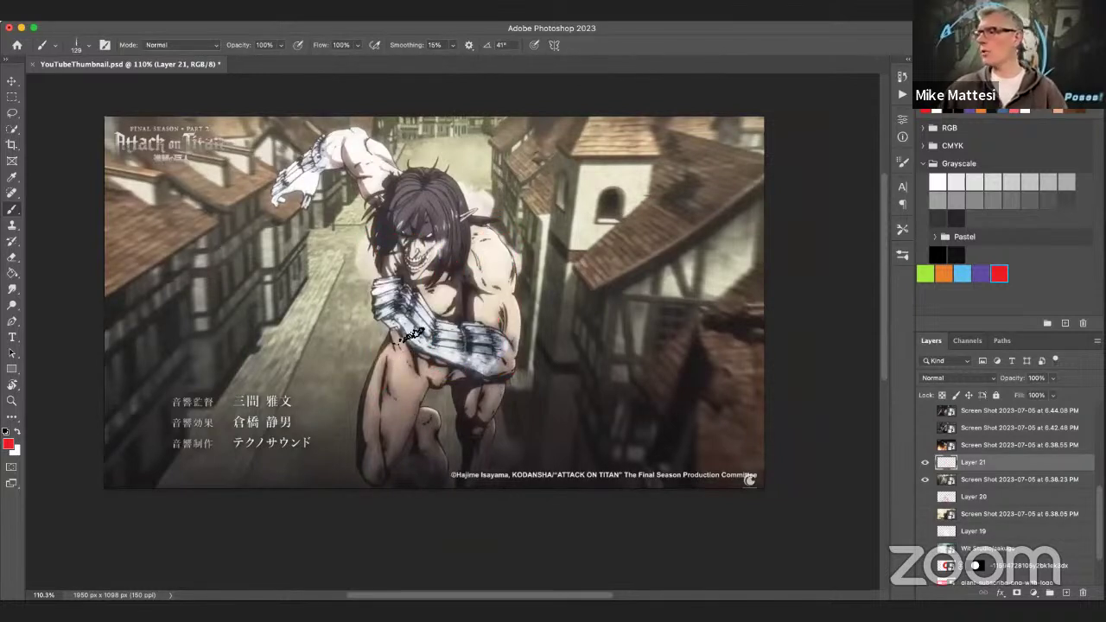
mouse_move(412, 333)
left_mouse_down()
mouse_move(362, 433)
mouse_move(388, 480)
mouse_move(364, 487)
mouse_move(426, 420)
mouse_move(483, 410)
mouse_move(419, 459)
mouse_move(423, 469)
mouse_move(484, 411)
mouse_move(488, 383)
mouse_move(465, 442)
mouse_move(485, 455)
mouse_move(457, 397)
mouse_move(476, 404)
mouse_move(475, 463)
mouse_move(464, 424)
mouse_move(468, 507)
mouse_move(499, 437)
left_mouse_up()
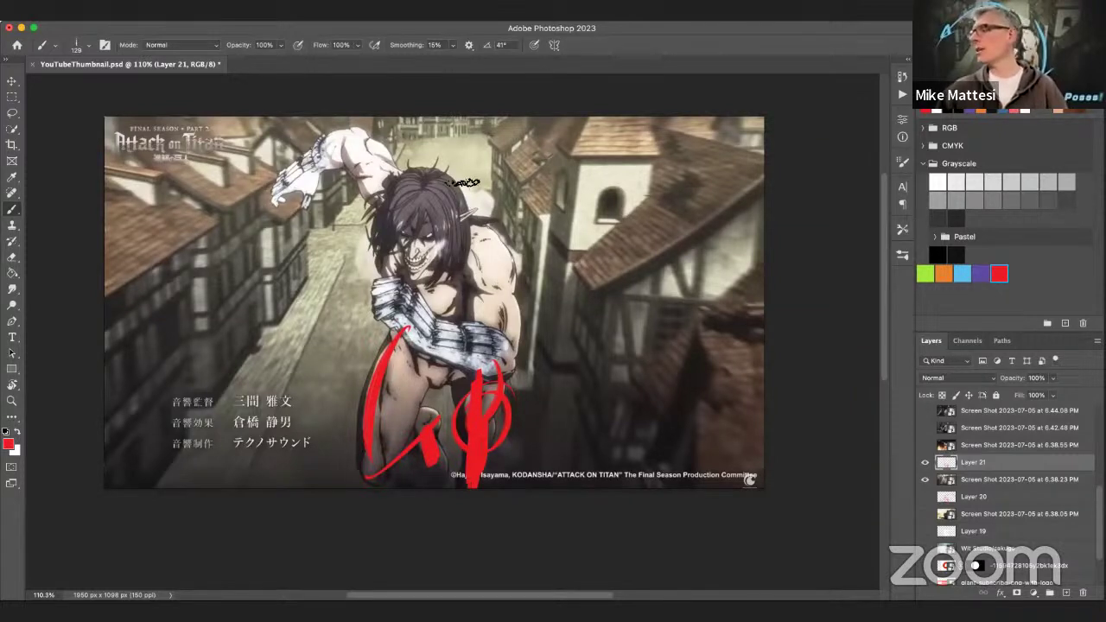
mouse_move(430, 194)
left_mouse_down()
mouse_move(492, 277)
mouse_move(463, 216)
mouse_move(492, 270)
mouse_move(451, 346)
mouse_move(380, 327)
mouse_move(339, 285)
left_mouse_up()
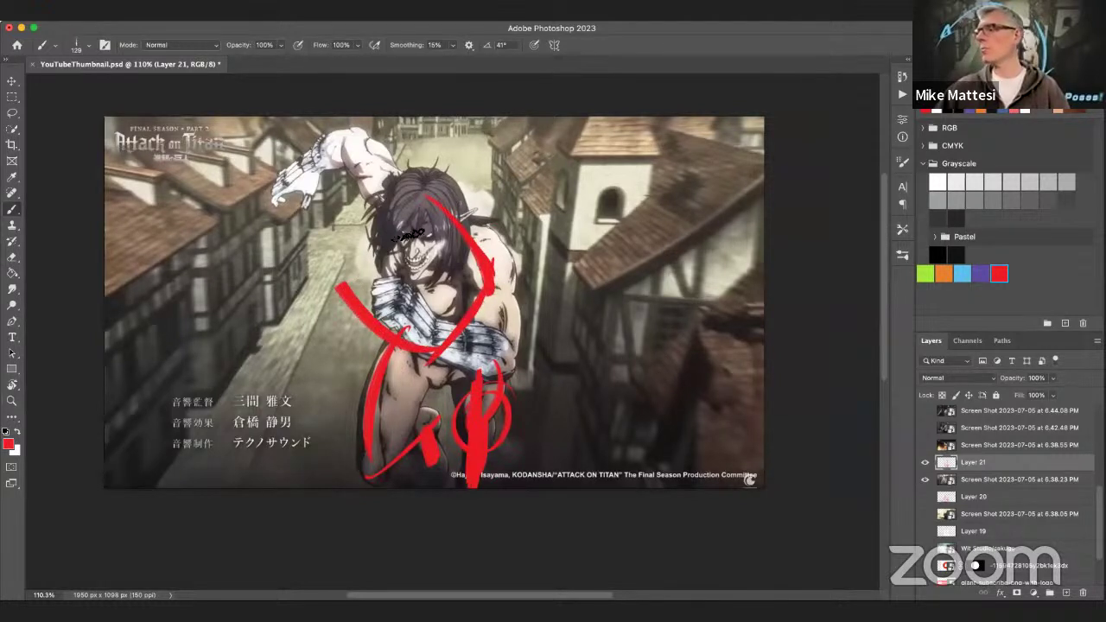
Draw the running titan's raised rear arm and hand, the front arm with a round fist, and the outer shoulder curve in red.
mouse_move(390, 311)
left_mouse_down()
mouse_move(392, 235)
mouse_move(357, 175)
mouse_move(406, 181)
mouse_move(361, 132)
mouse_move(240, 217)
left_mouse_up()
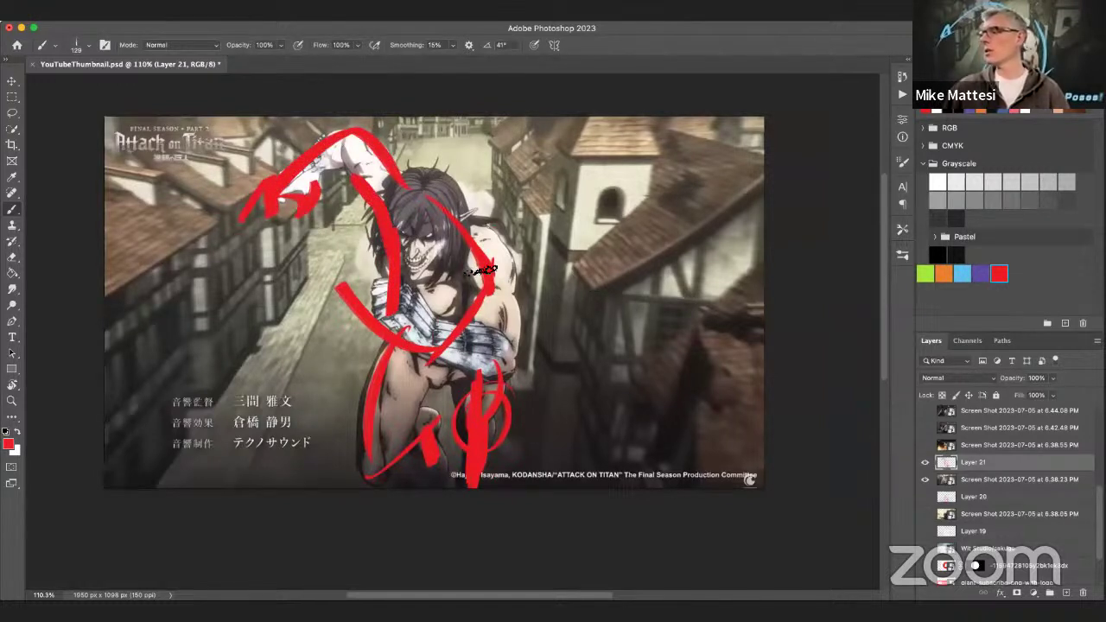
mouse_move(489, 259)
left_mouse_down()
mouse_move(436, 289)
mouse_move(413, 333)
mouse_move(358, 287)
mouse_move(307, 277)
mouse_move(348, 253)
left_mouse_up()
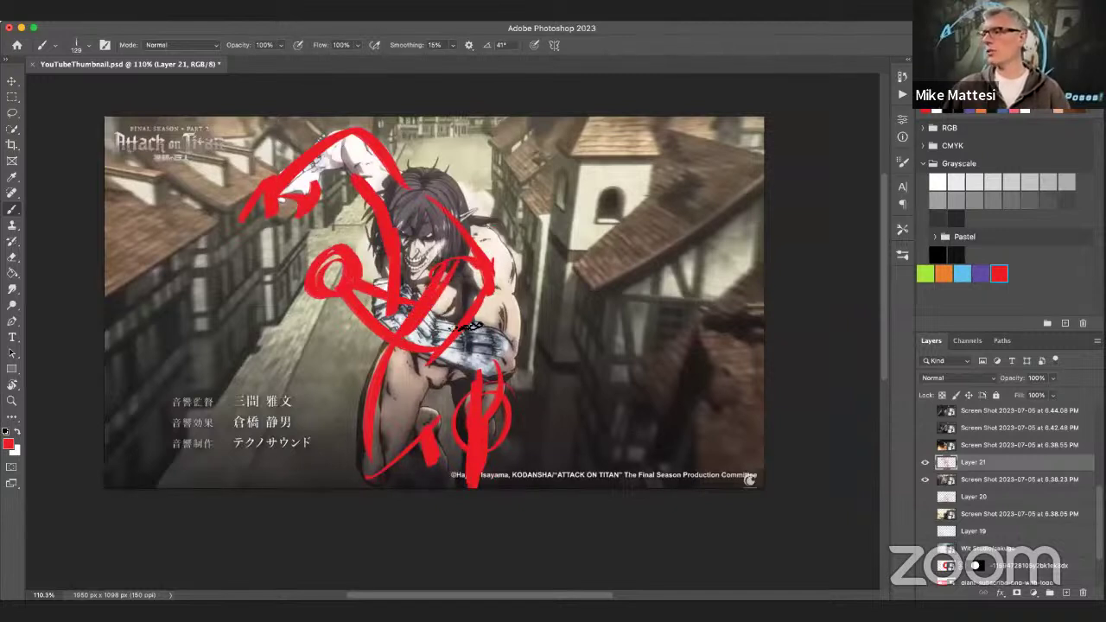
left_click_drag(476, 223, 479, 358)
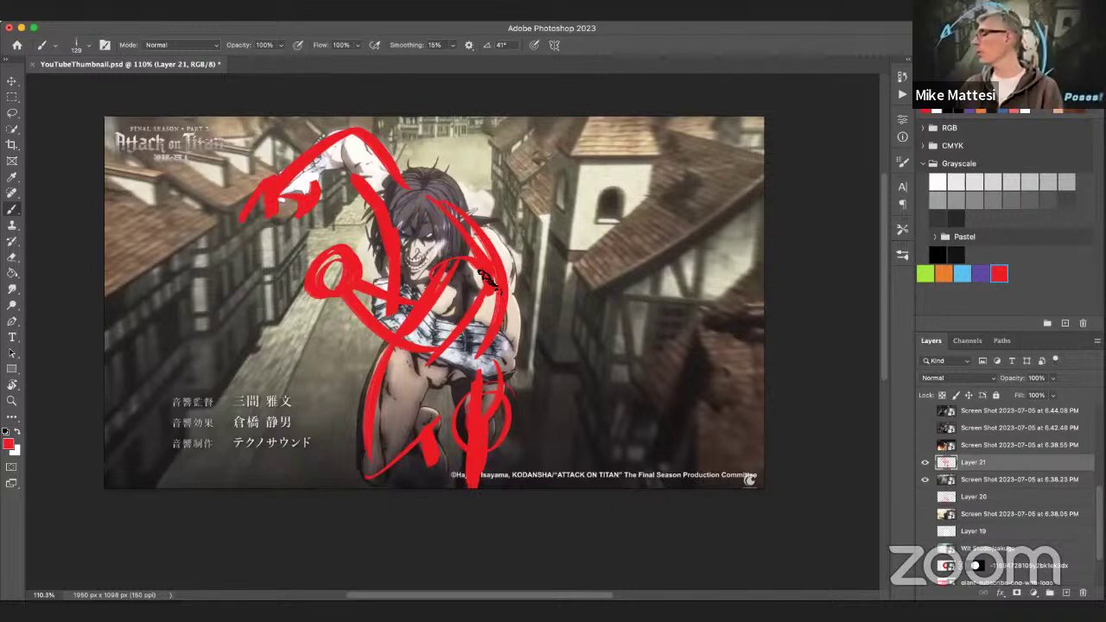
Hide Layer 21 and its reference, show the 6.38.55 PM screenshot, and add an empty layer above it.
left_click_drag(924, 478, 928, 451)
left_click(926, 467)
left_click(925, 446)
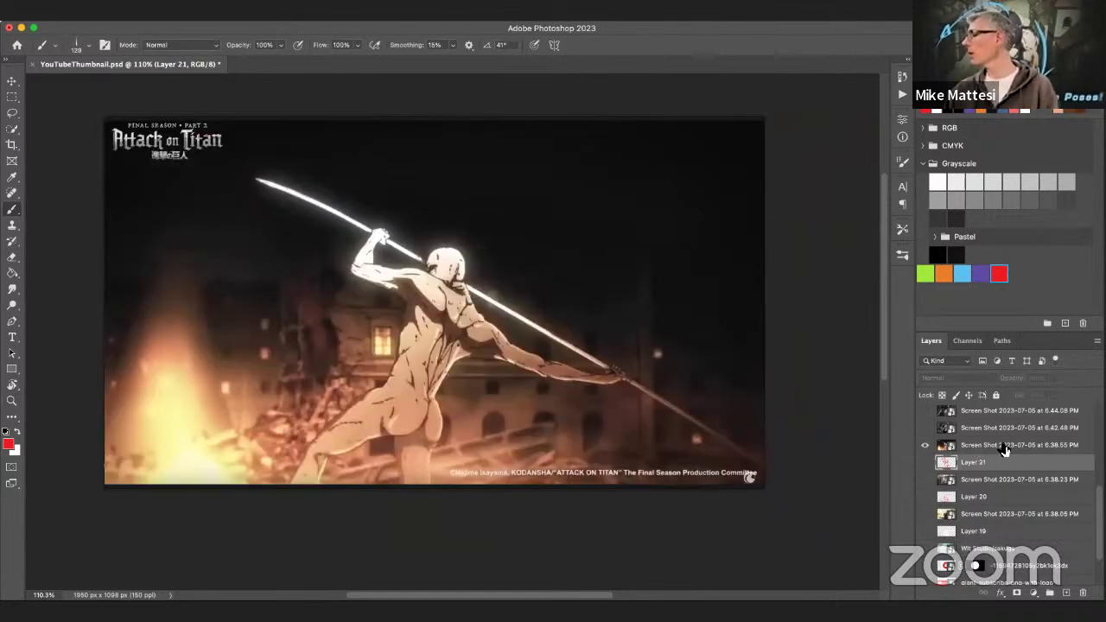
left_click(1015, 450)
left_click(1065, 593)
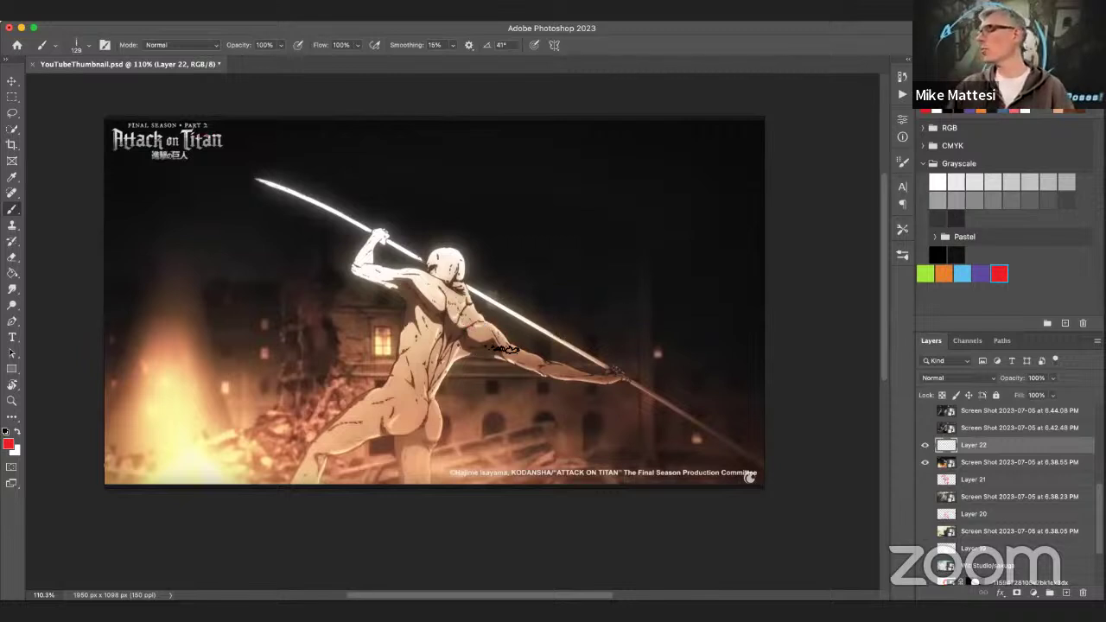
Brush red force curves along the spear titan's outstretched arm with a round fist, and back across the shoulders.
mouse_move(455, 304)
left_mouse_down()
mouse_move(624, 370)
mouse_move(609, 371)
left_mouse_up()
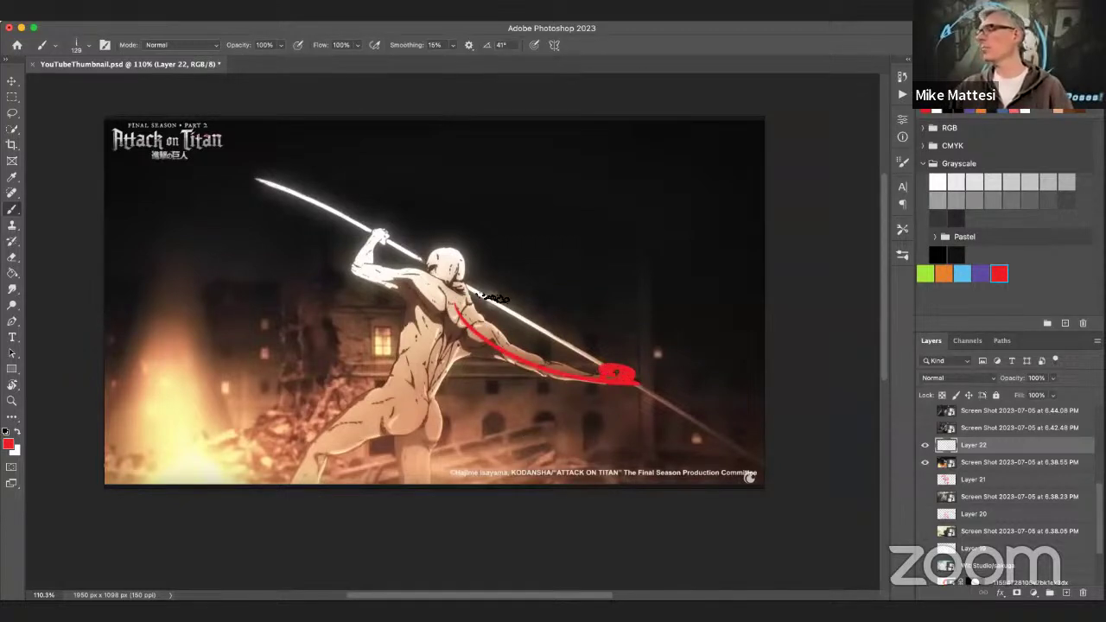
mouse_move(533, 367)
left_mouse_down()
mouse_move(495, 330)
mouse_move(371, 279)
left_mouse_up()
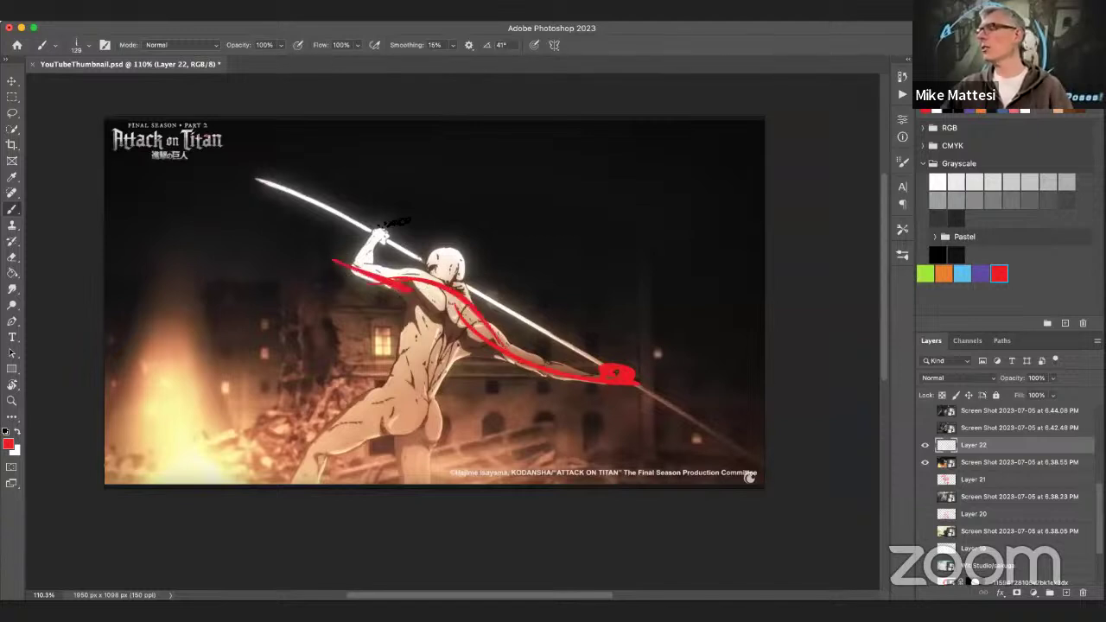
mouse_move(393, 203)
left_mouse_down()
mouse_move(367, 251)
mouse_move(341, 269)
mouse_move(399, 289)
left_mouse_up()
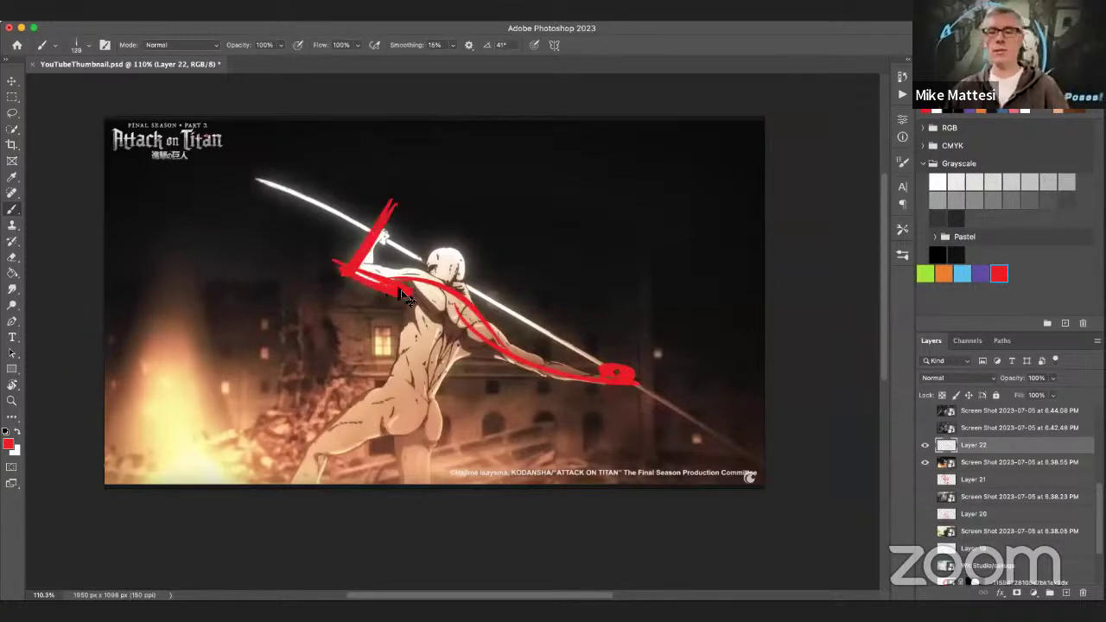
key("super+z")
key("super+z")
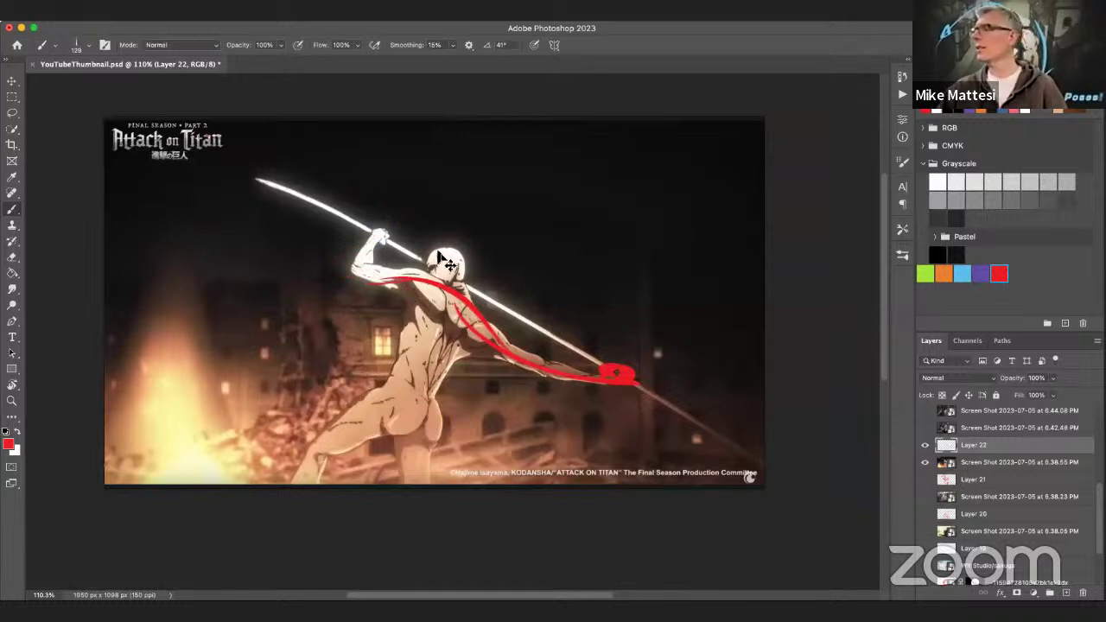
mouse_move(444, 259)
left_mouse_down()
mouse_move(407, 226)
mouse_move(375, 244)
mouse_move(374, 235)
left_mouse_up()
key("x")
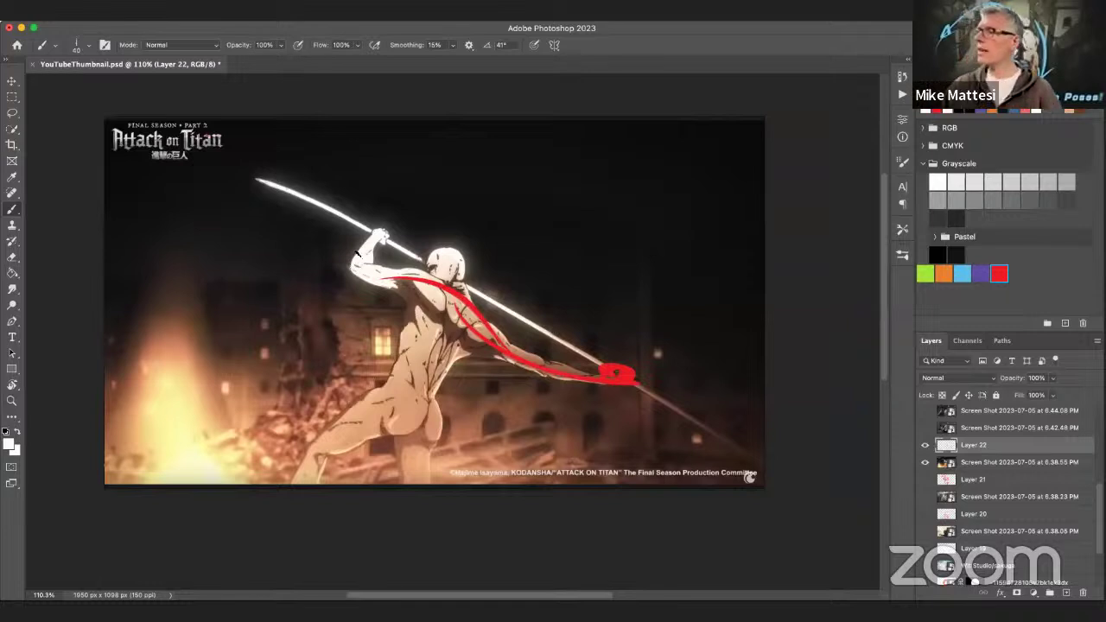
Toggle the visibility of Layer 22 repeatedly to compare the red arm curves with the bare spear titan reference.
left_click(924, 444)
left_click(925, 446)
left_click(925, 446)
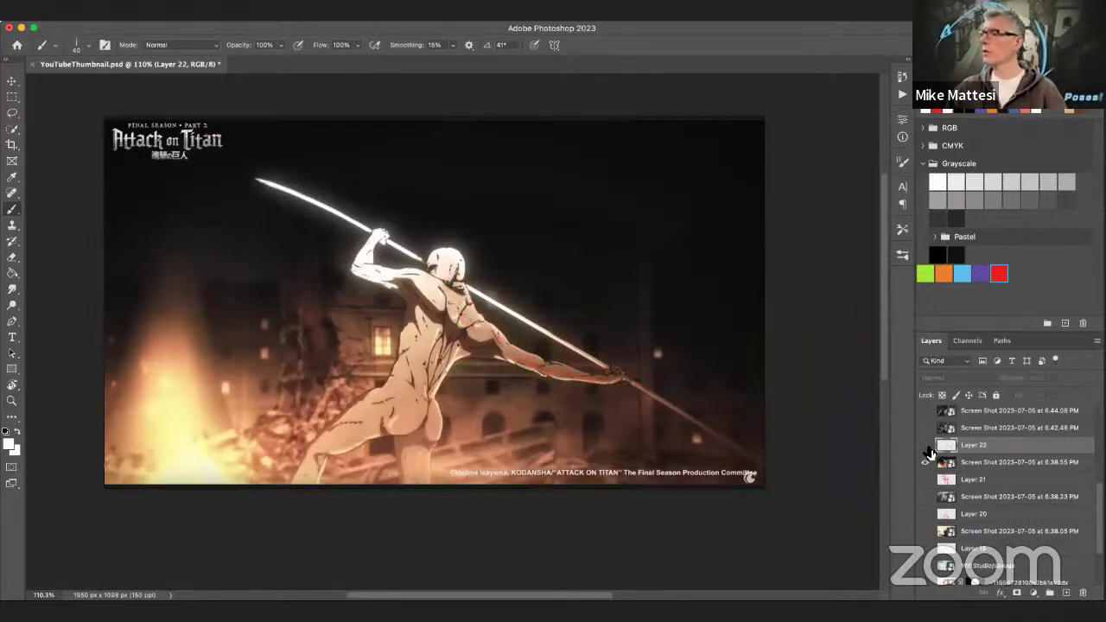
left_click(925, 446)
left_click(925, 446)
left_click(925, 446)
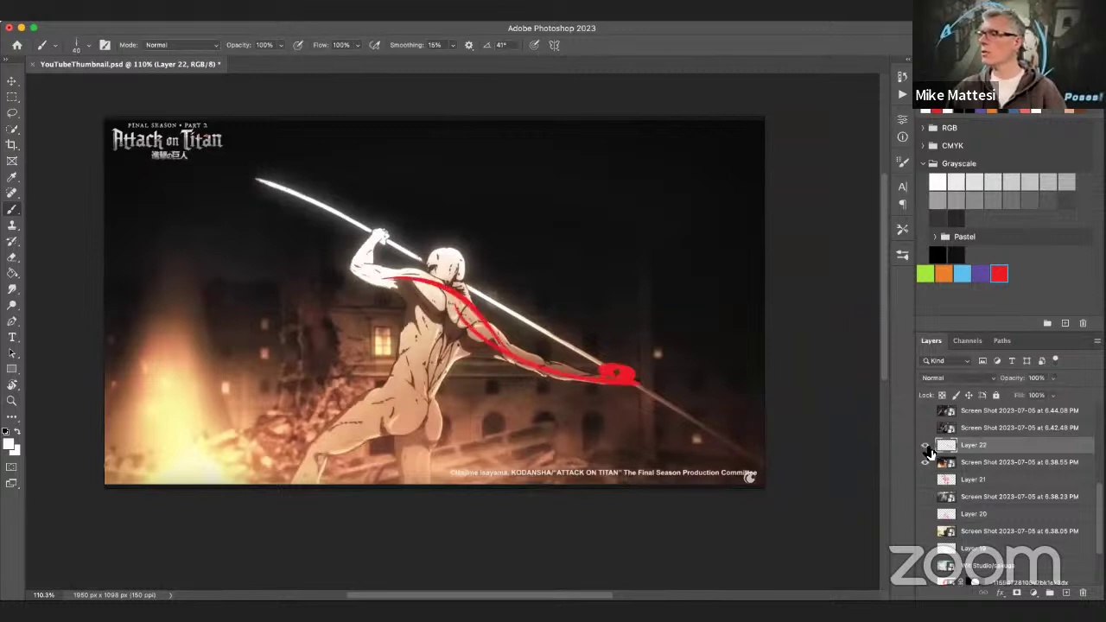
left_click(925, 446)
left_click(925, 446)
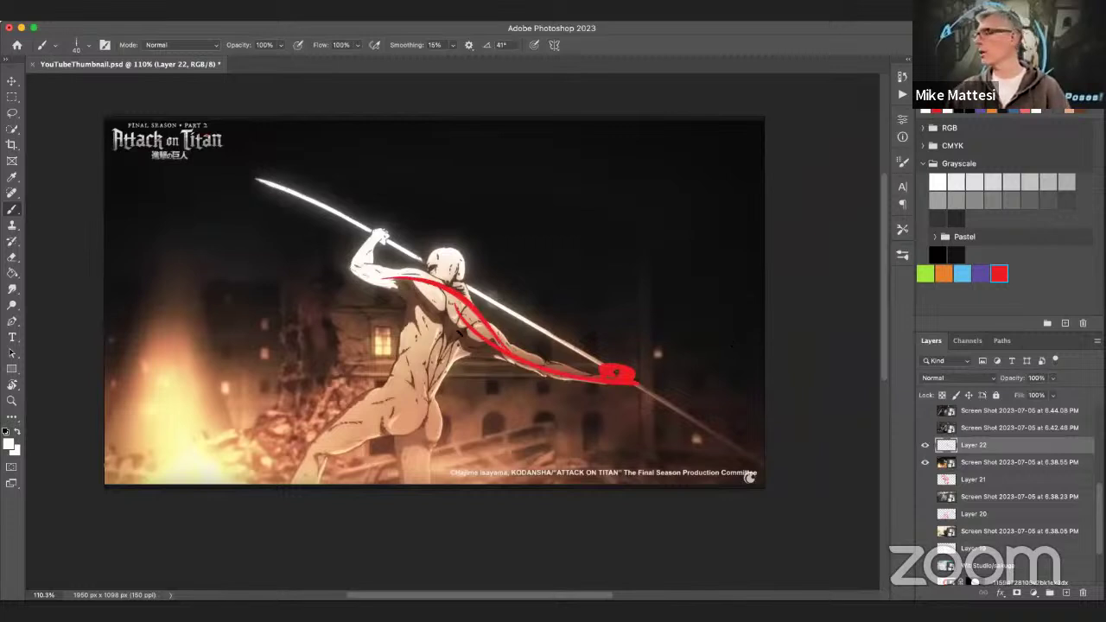
Set the brush to red at size 141 and draw force curves down both sides of the titan's torso and around the hip.
left_click(995, 275)
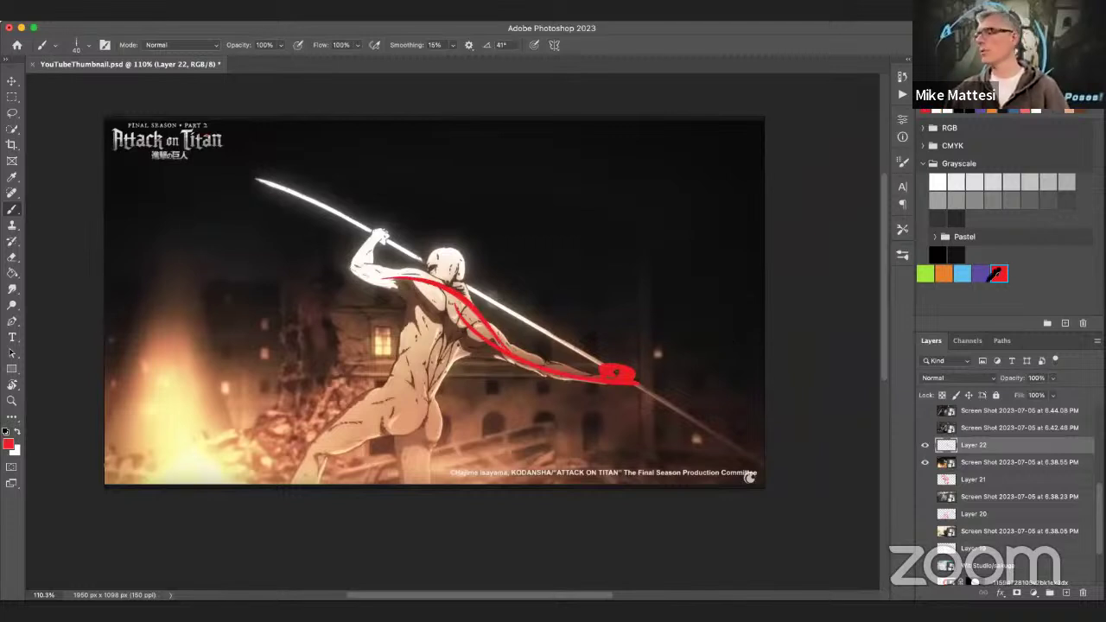
left_click_drag(451, 307, 415, 405)
key("super+z")
left_click_drag(521, 380, 565, 380, "ctrl+alt")
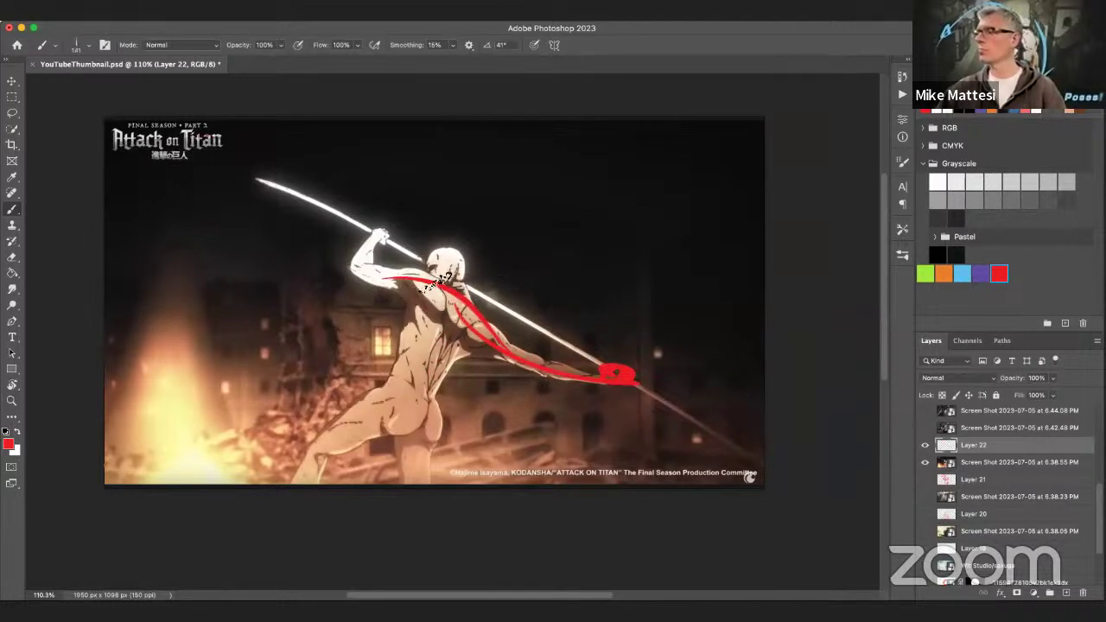
mouse_move(425, 283)
left_mouse_down()
mouse_move(385, 374)
mouse_move(442, 283)
mouse_move(389, 357)
mouse_move(429, 336)
mouse_move(407, 435)
mouse_move(415, 361)
mouse_move(446, 422)
mouse_move(471, 346)
left_mouse_up()
left_click_drag(436, 386, 436, 442)
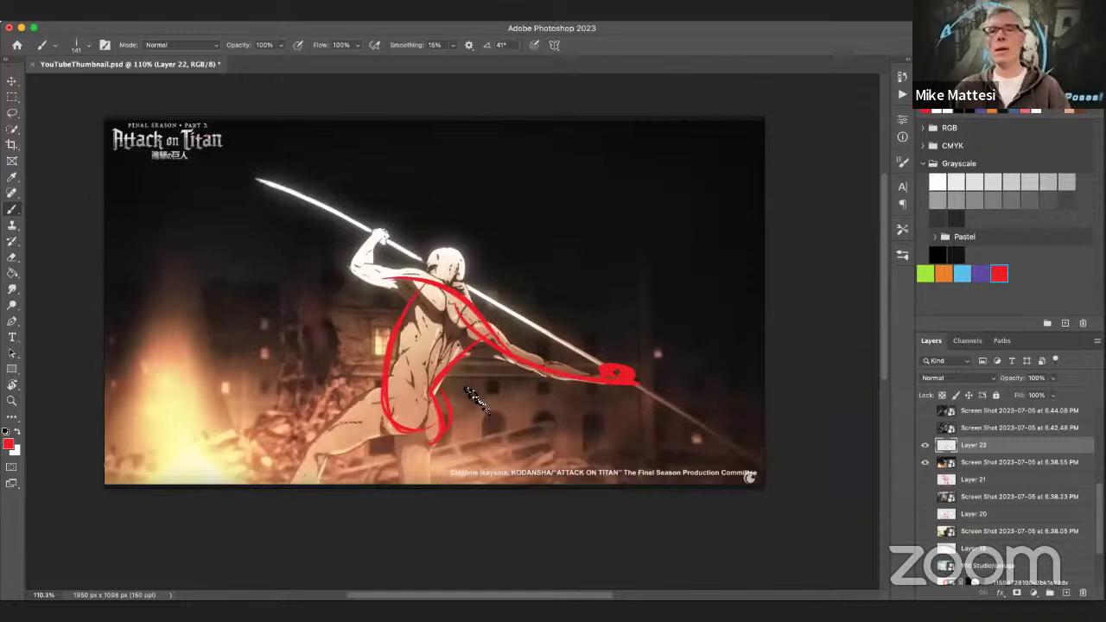
Sample the titan's tan and brown tones and paint over the muscle details inside the torso curves.
left_click(421, 337, "alt")
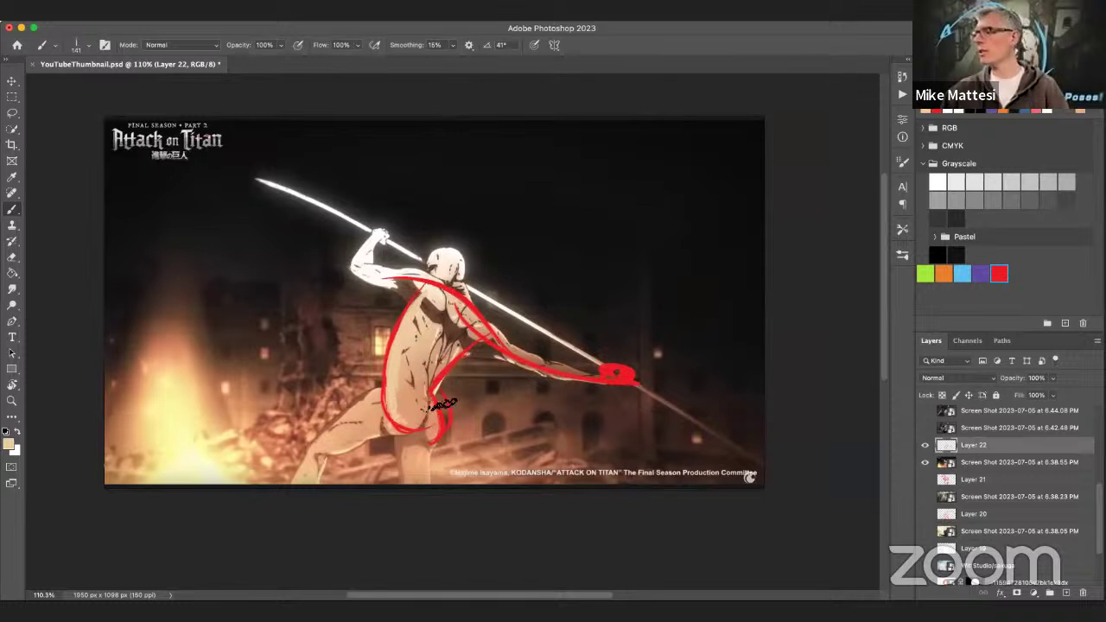
left_click(448, 384, "alt")
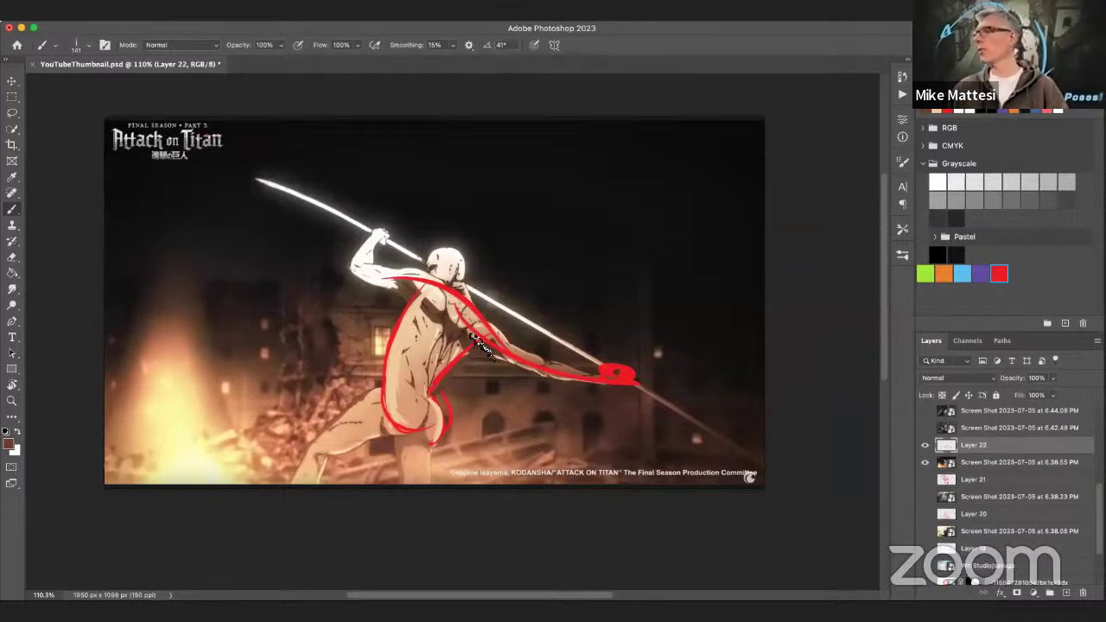
Hide Layer 22 and its reference, show the 6.42.48 PM screenshot, and add an empty layer above it.
left_click(925, 462)
left_click(925, 445)
left_click(924, 427)
left_click(989, 429)
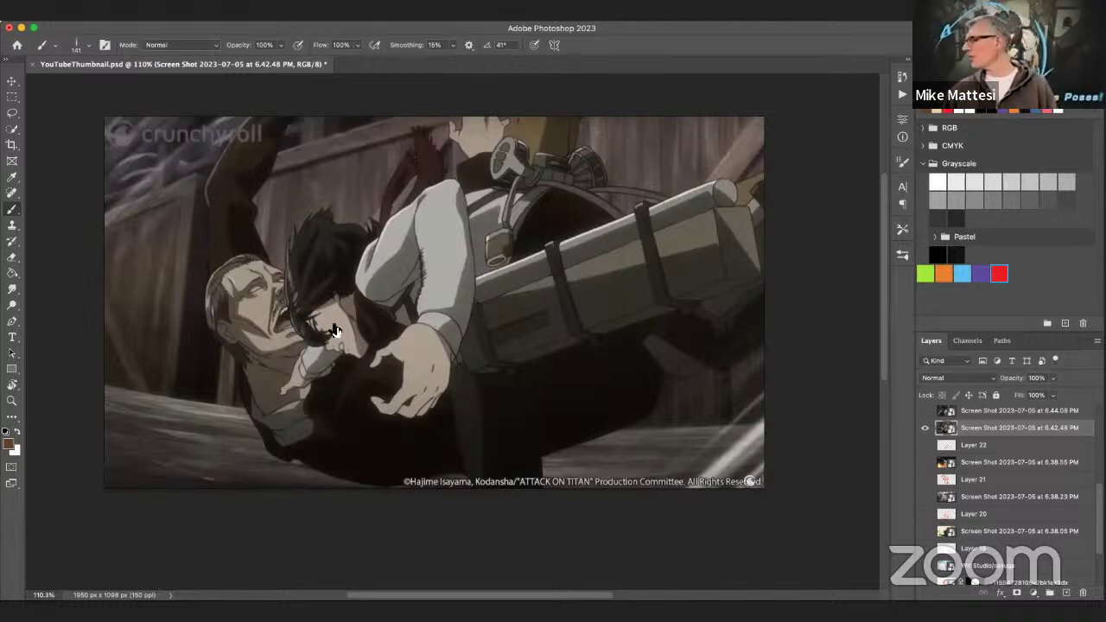
scroll(1090, 510, "up", 2)
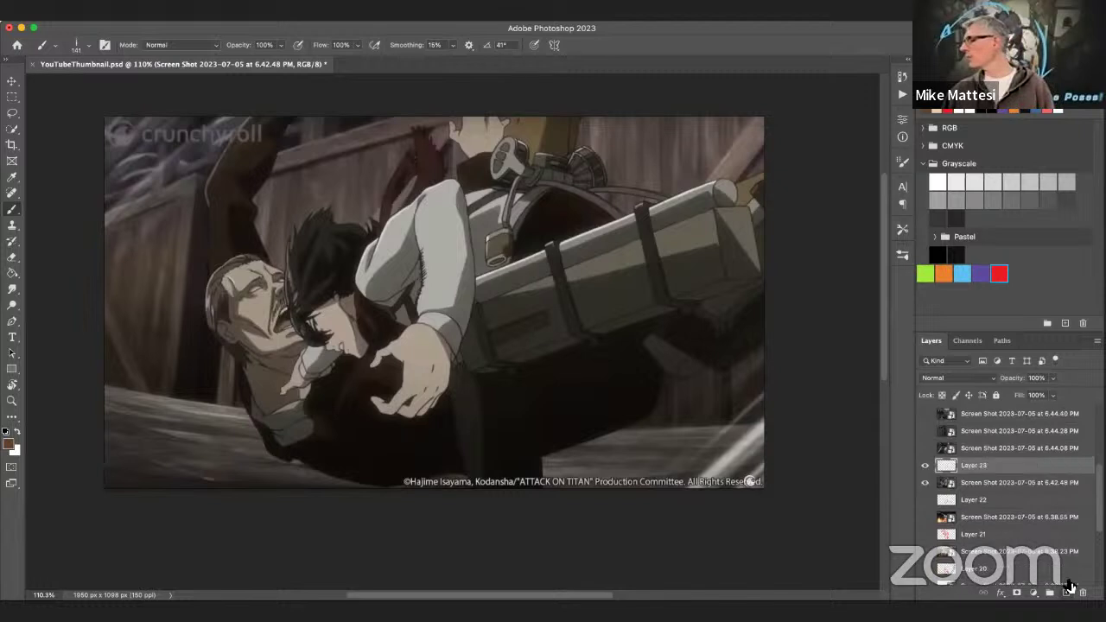
left_click(1064, 592)
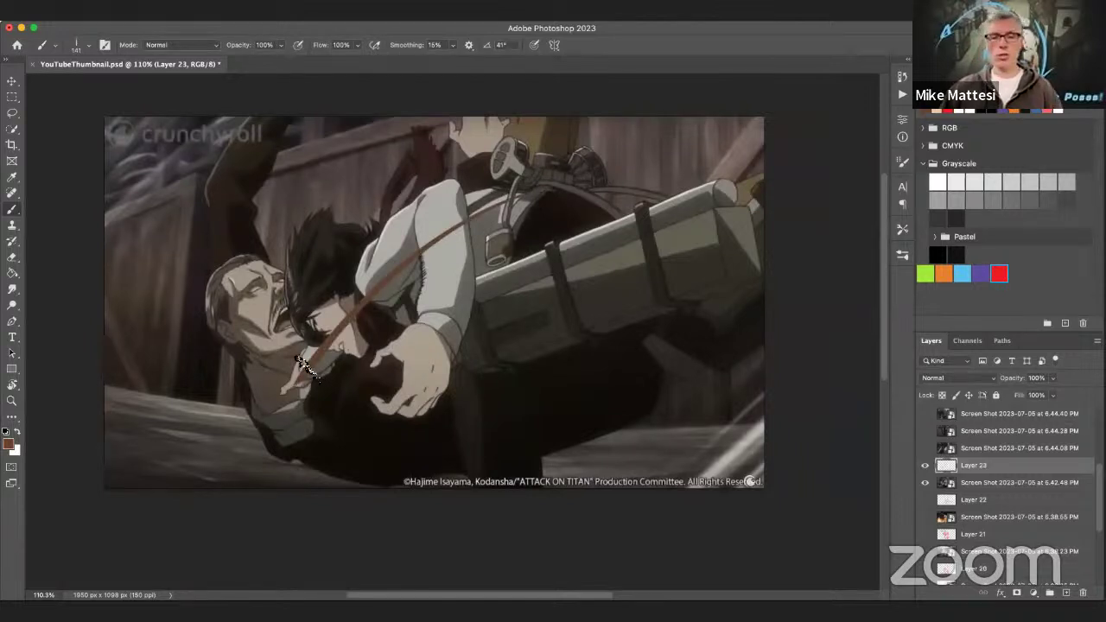
Brush red force curves for the dark-haired character's back, arms and hands, and a wide sweep under the bodies.
left_click(998, 273)
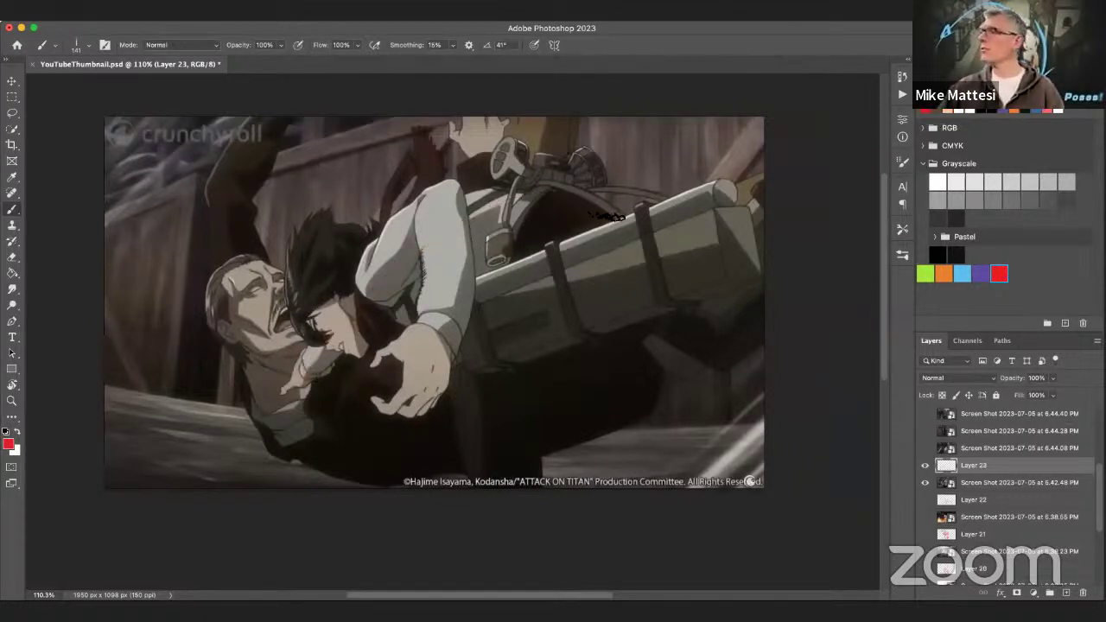
mouse_move(627, 218)
left_mouse_down()
mouse_move(598, 197)
mouse_move(507, 186)
mouse_move(378, 266)
mouse_move(294, 380)
left_mouse_up()
mouse_move(370, 257)
left_mouse_down()
mouse_move(400, 291)
mouse_move(400, 278)
mouse_move(375, 278)
mouse_move(457, 181)
mouse_move(415, 393)
left_mouse_up()
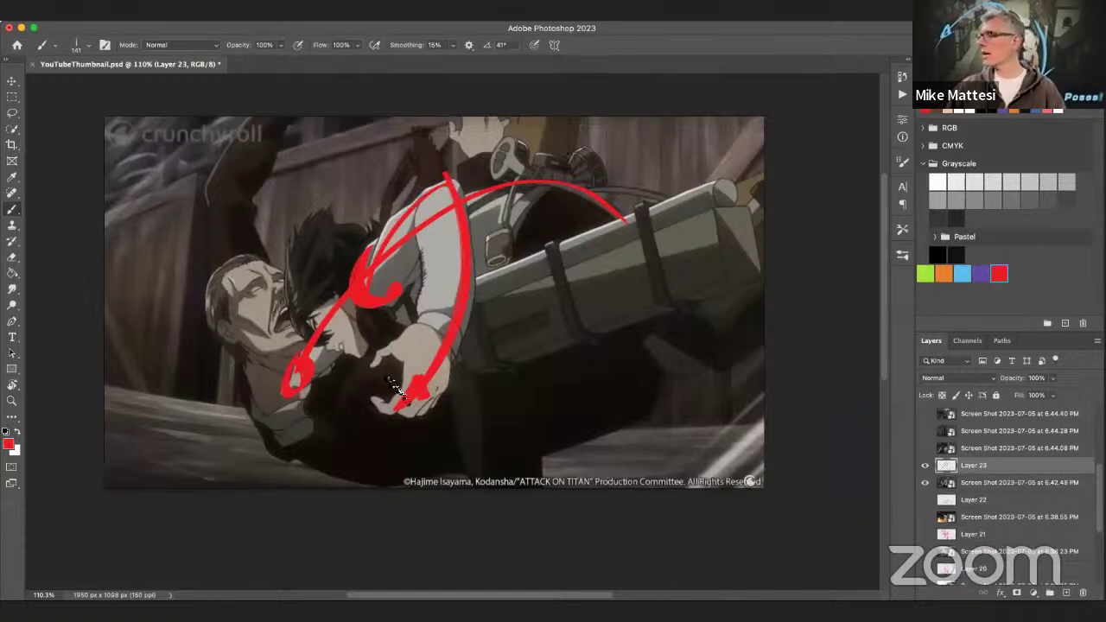
mouse_move(270, 326)
left_mouse_down()
mouse_move(406, 475)
mouse_move(600, 381)
left_mouse_up()
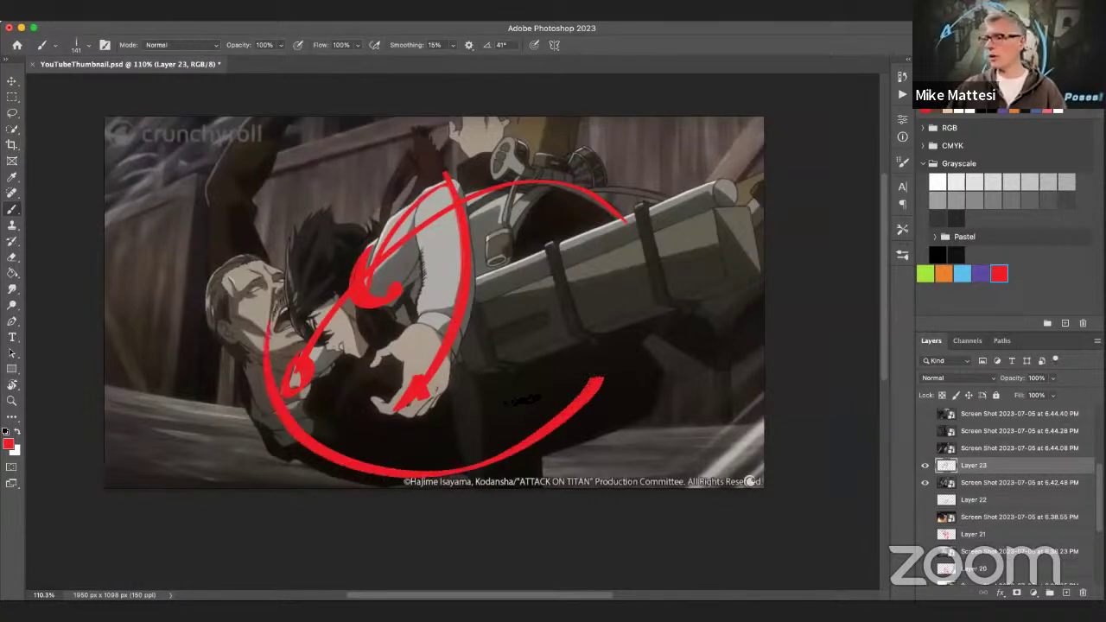
Add an orange curve inside the lower red sweep and a blue curve from the upper back down to the far hand.
left_click(944, 274)
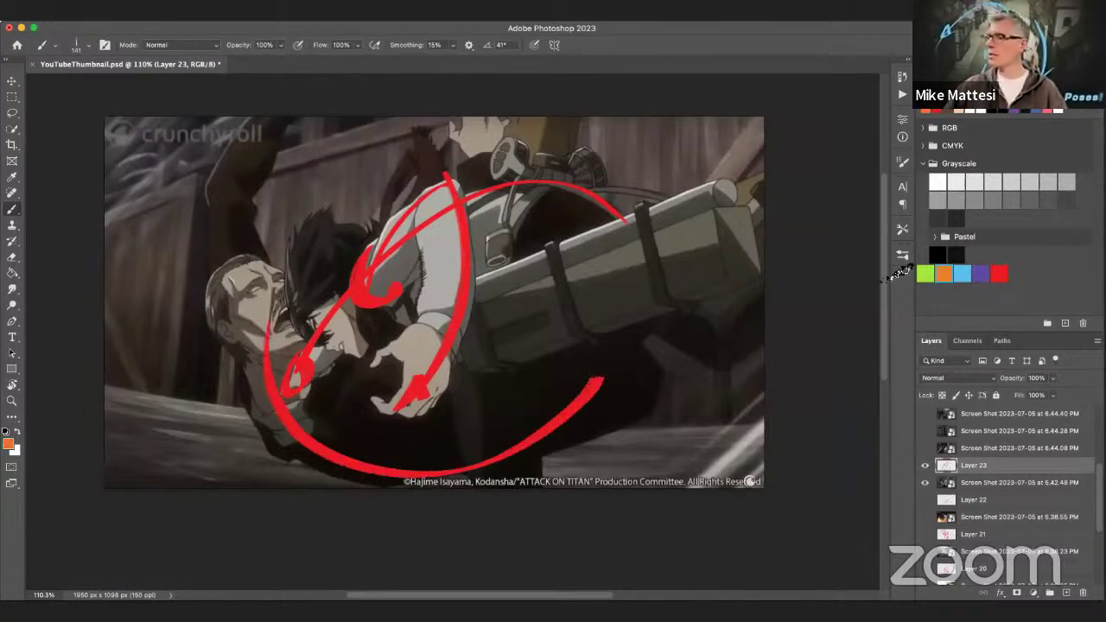
left_click_drag(276, 341, 441, 451)
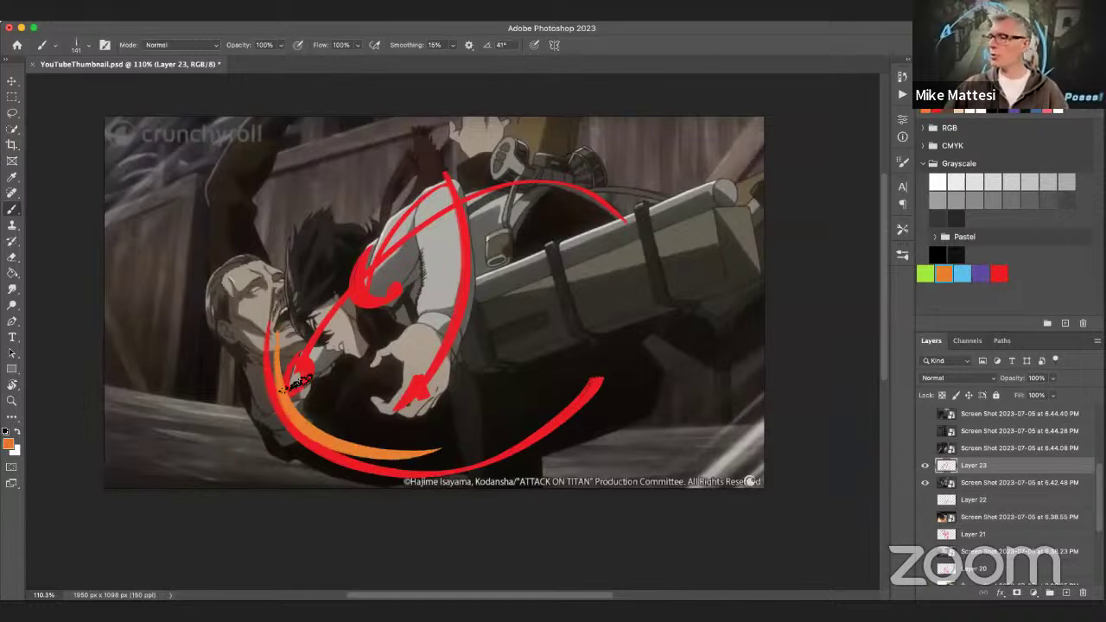
left_click(961, 274)
left_click_drag(590, 180, 294, 396)
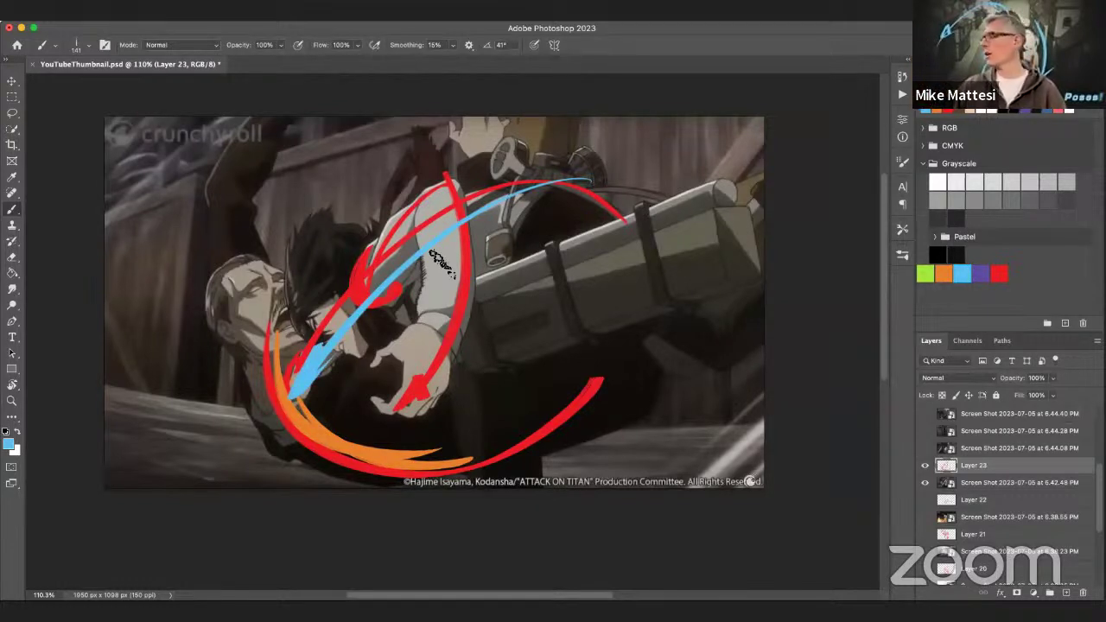
Hide Layer 23 and its reference, show the 6.44.08 PM screenshot, and add an empty layer above it.
left_click(924, 482)
left_click(925, 464)
left_click(925, 447)
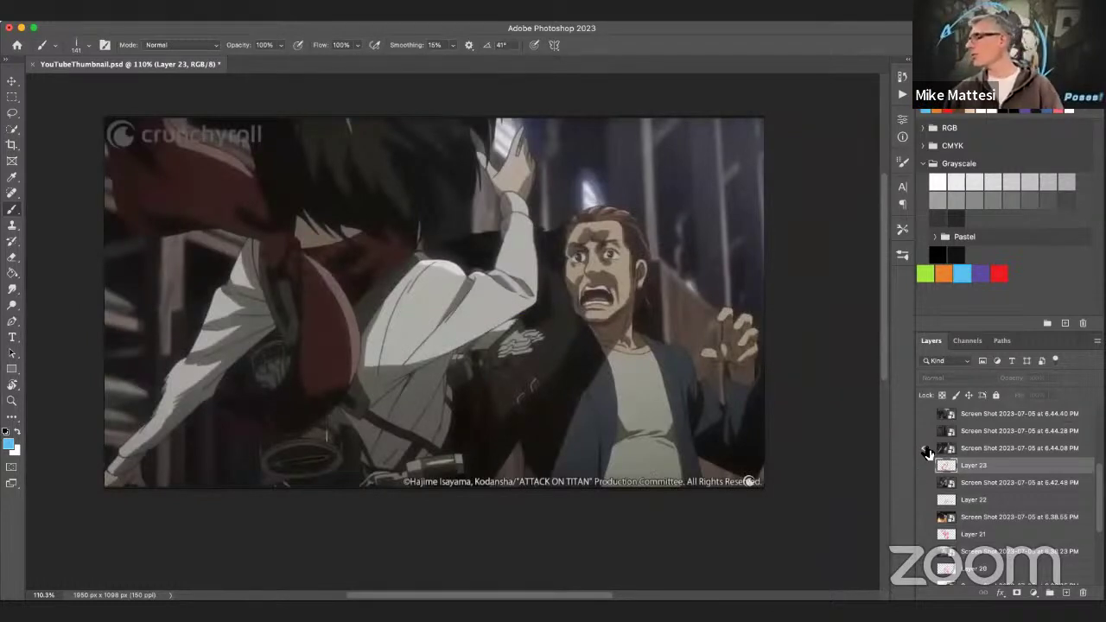
left_click(1026, 453)
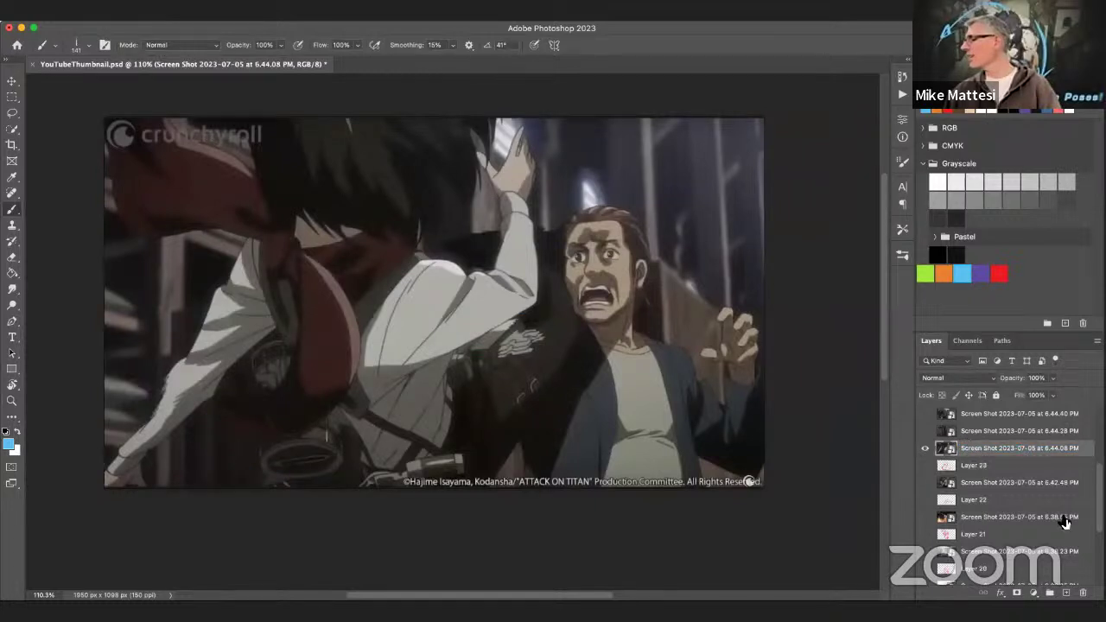
left_click(1066, 593)
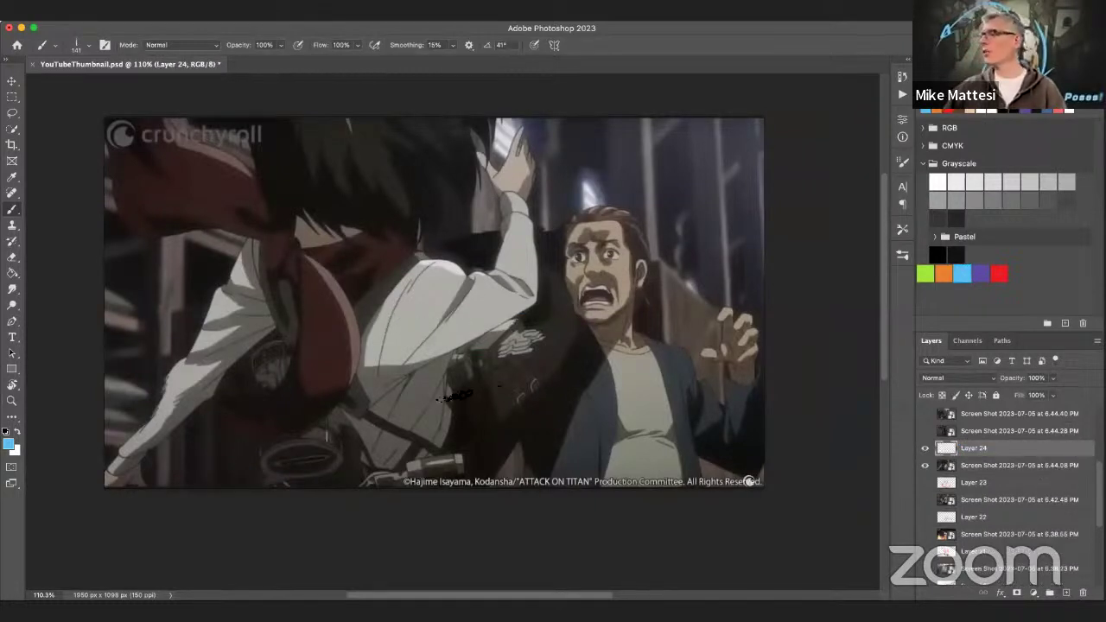
Brush blue force curves across the dark form meeting the frightened man's chest, and add an orange accent below his face.
left_click_drag(568, 309, 572, 377)
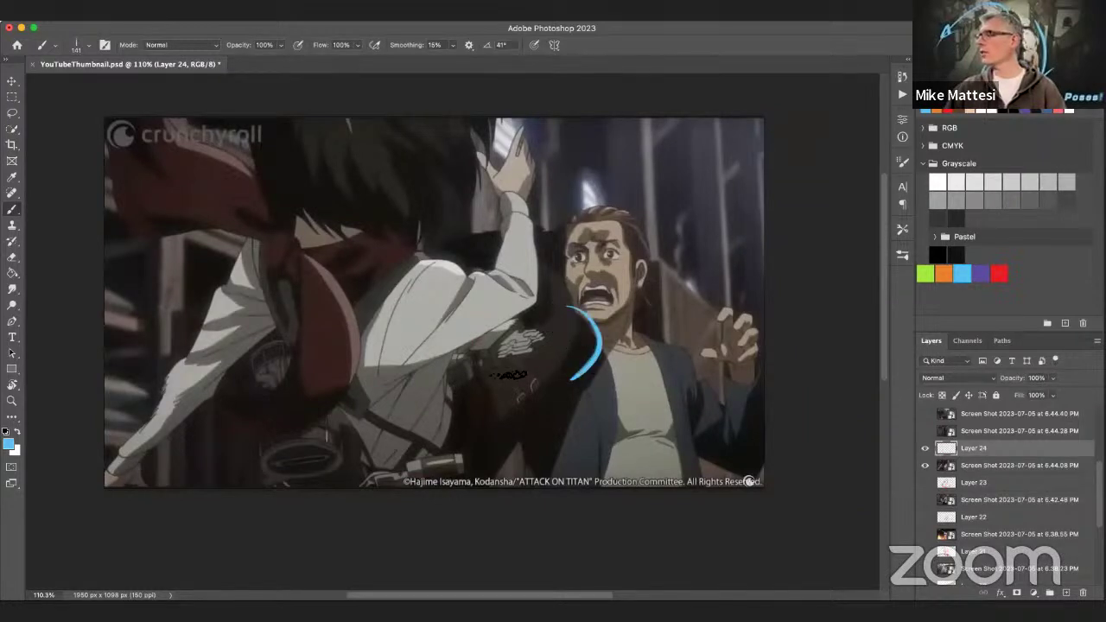
mouse_move(447, 432)
left_mouse_down()
mouse_move(584, 335)
mouse_move(568, 344)
mouse_move(607, 293)
mouse_move(572, 279)
mouse_move(592, 325)
left_mouse_up()
left_click(943, 273)
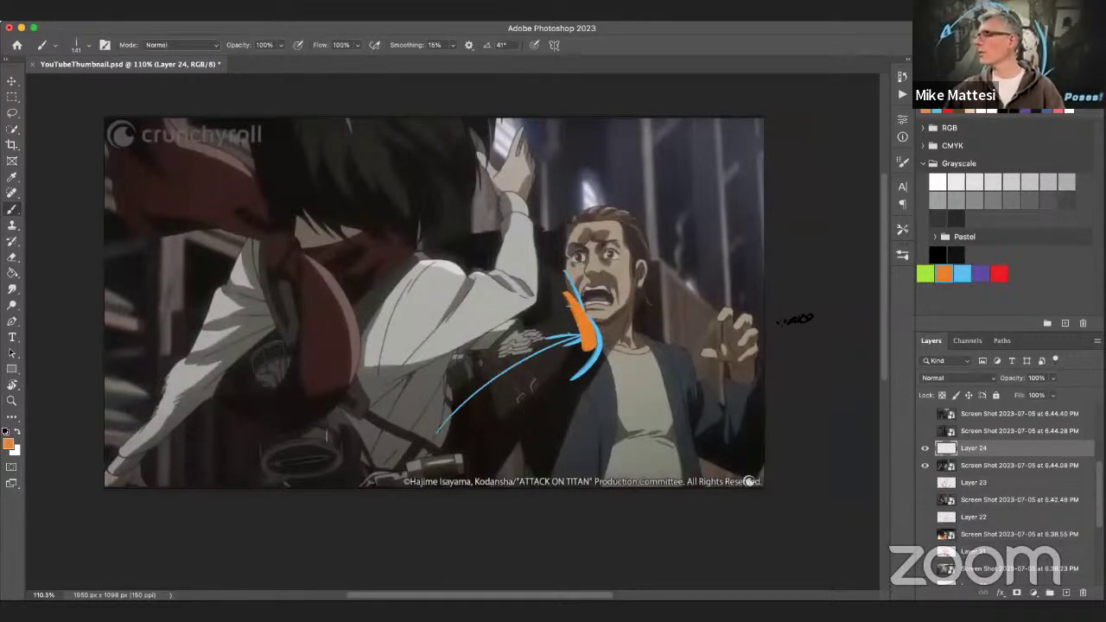
Paint in blue another stroke sweeping up to the man's chest, and trace the foreground figure's extended arm from shoulder to hand.
left_click(962, 272)
left_click_drag(419, 436, 587, 333)
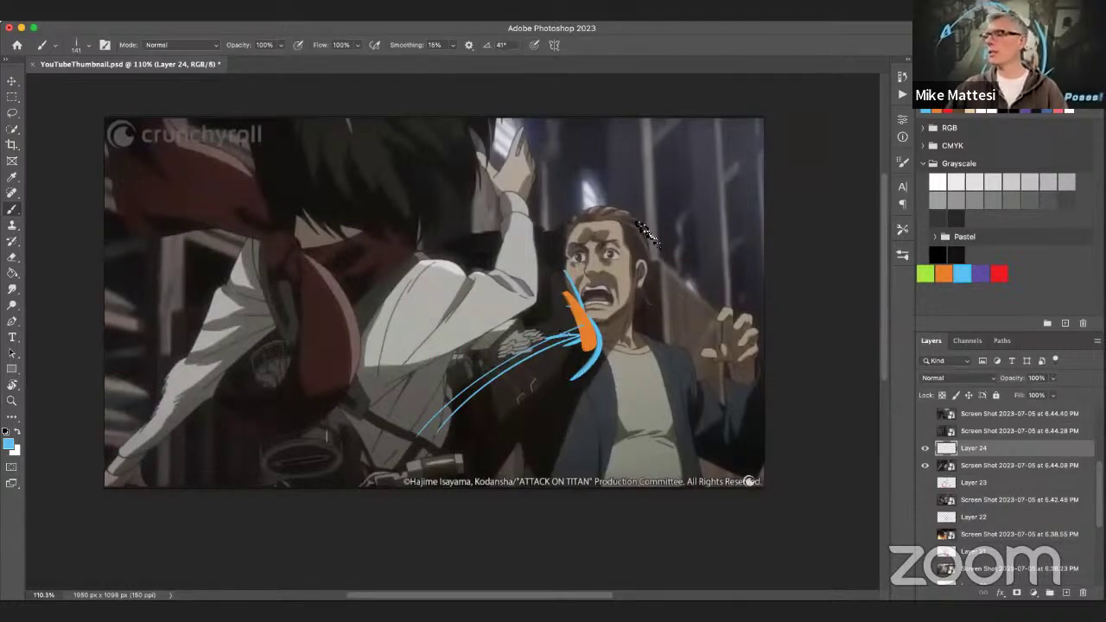
mouse_move(271, 220)
left_mouse_down()
mouse_move(232, 292)
mouse_move(237, 375)
mouse_move(177, 428)
left_mouse_up()
left_click_drag(263, 278, 121, 482)
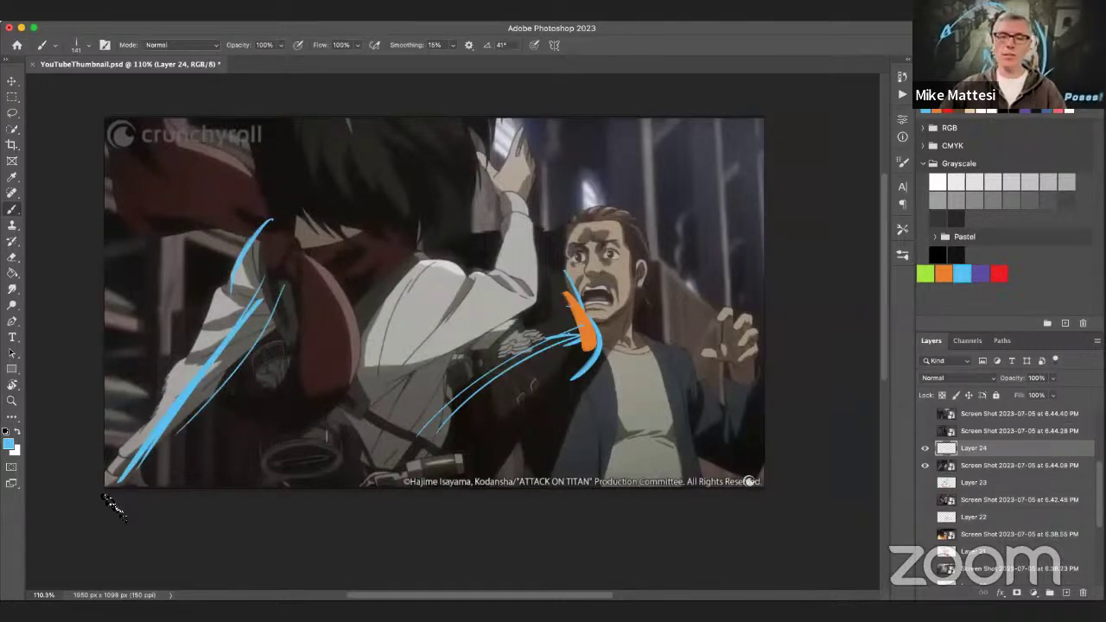
key("super+z")
key("super+z")
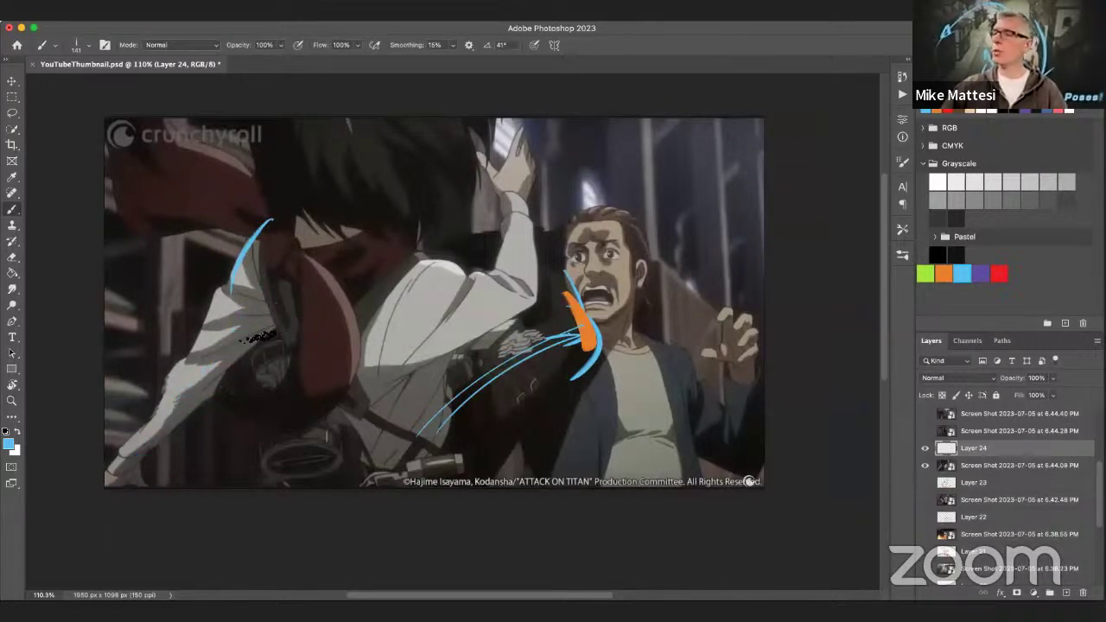
mouse_move(285, 304)
left_mouse_down()
mouse_move(257, 353)
mouse_move(157, 450)
left_mouse_up()
left_click_drag(278, 327, 155, 444)
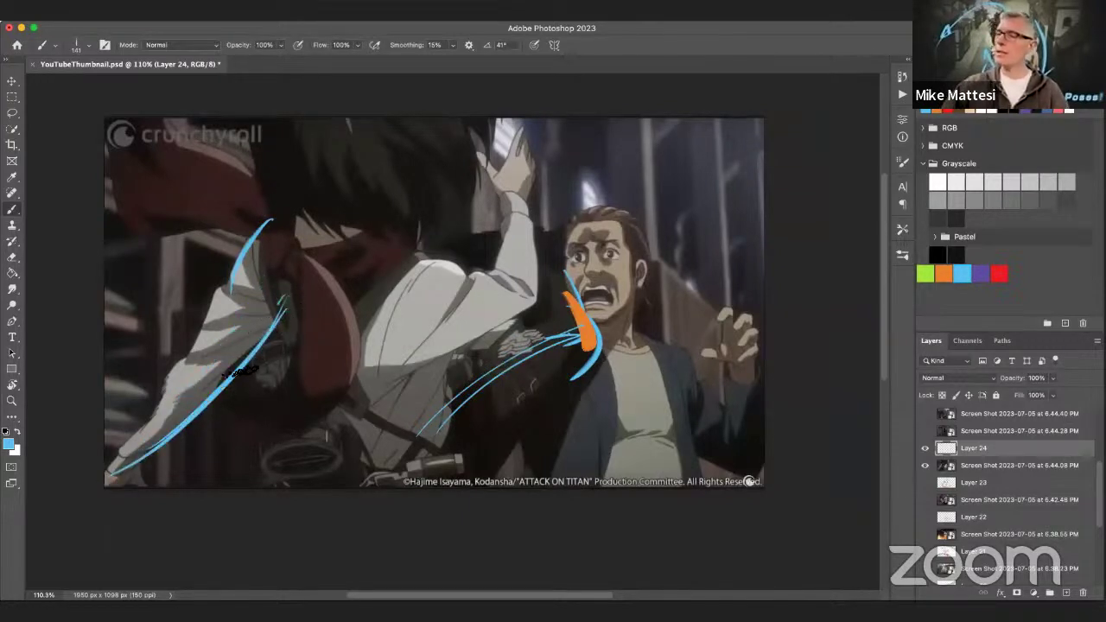
left_click_drag(278, 304, 107, 480)
Paint blue force lines along the foreground figure's raised arm up to the hand, and loop curves around the head and the chest contact point.
left_click_drag(389, 272, 438, 260)
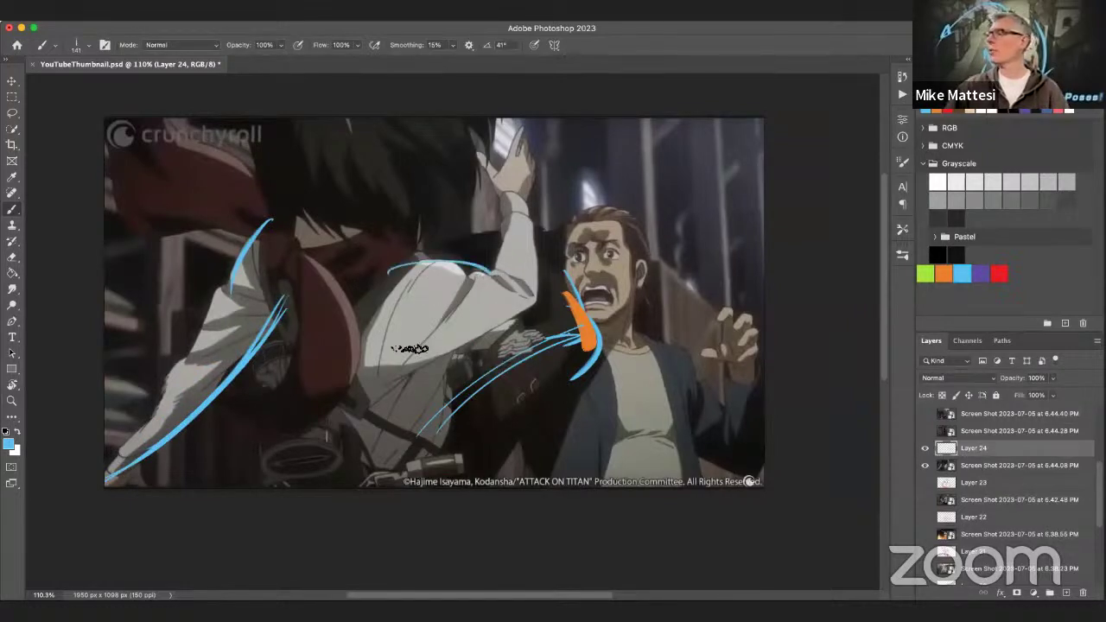
left_click_drag(367, 365, 531, 311)
left_click_drag(533, 202, 544, 316)
key("super+z")
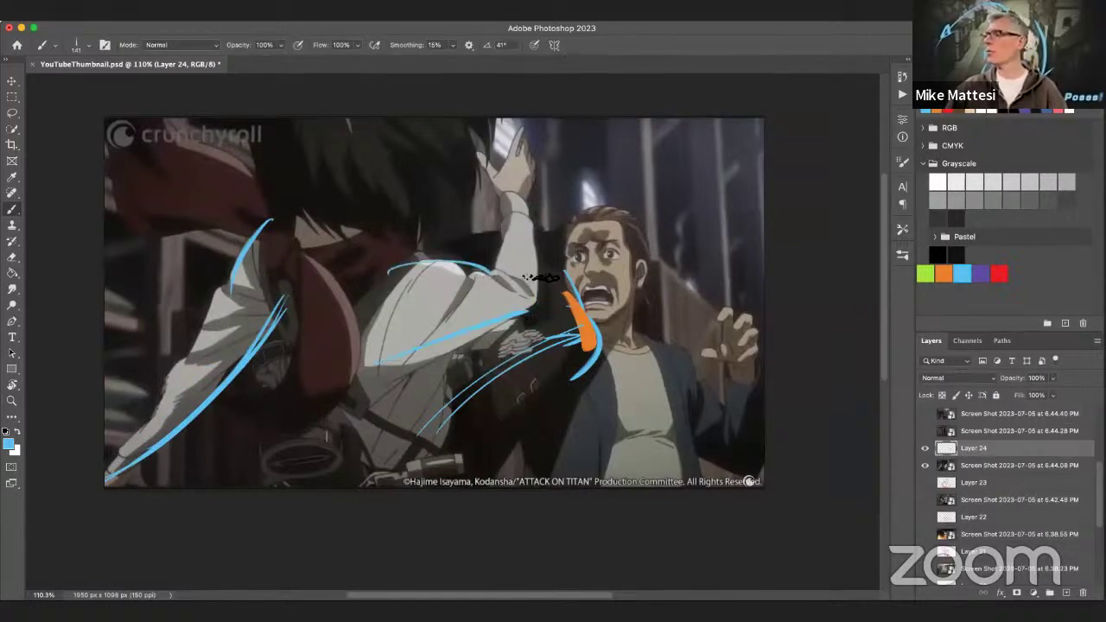
mouse_move(529, 200)
left_mouse_down()
mouse_move(538, 299)
mouse_move(544, 270)
mouse_move(519, 316)
left_mouse_up()
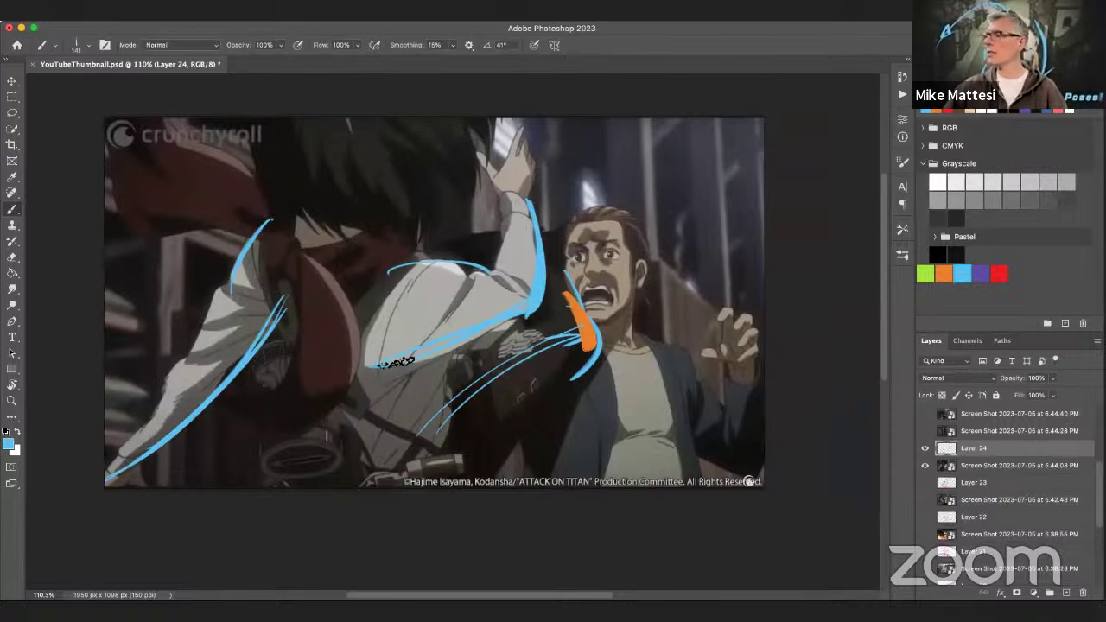
left_click_drag(396, 362, 535, 299)
left_click_drag(516, 198, 490, 149)
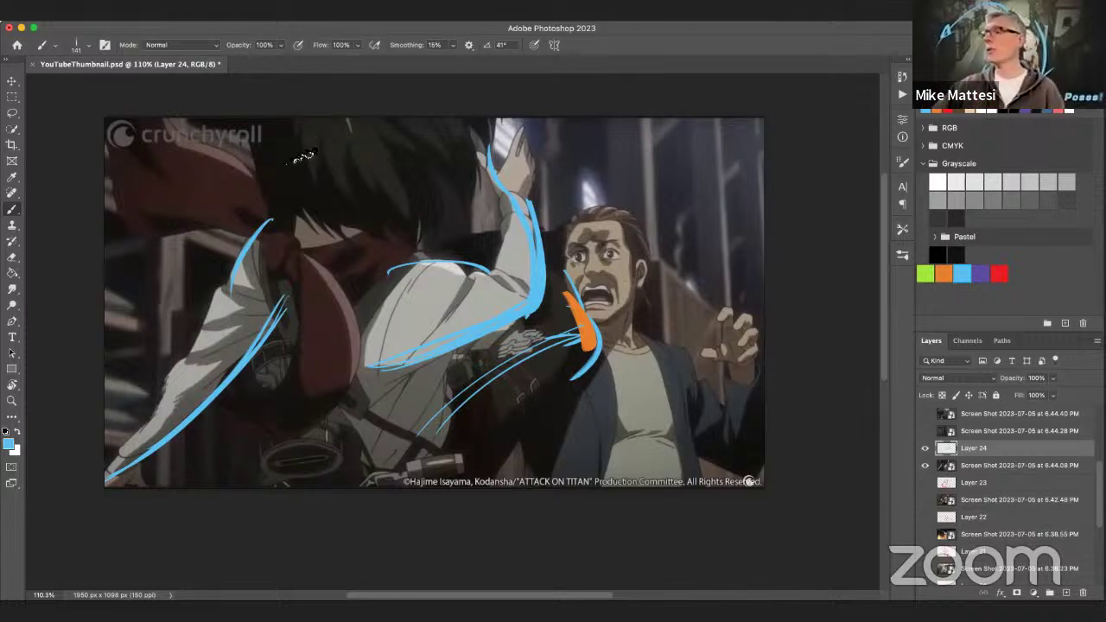
left_click_drag(301, 127, 465, 131)
mouse_move(575, 298)
left_mouse_down()
mouse_move(621, 322)
mouse_move(600, 298)
left_mouse_up()
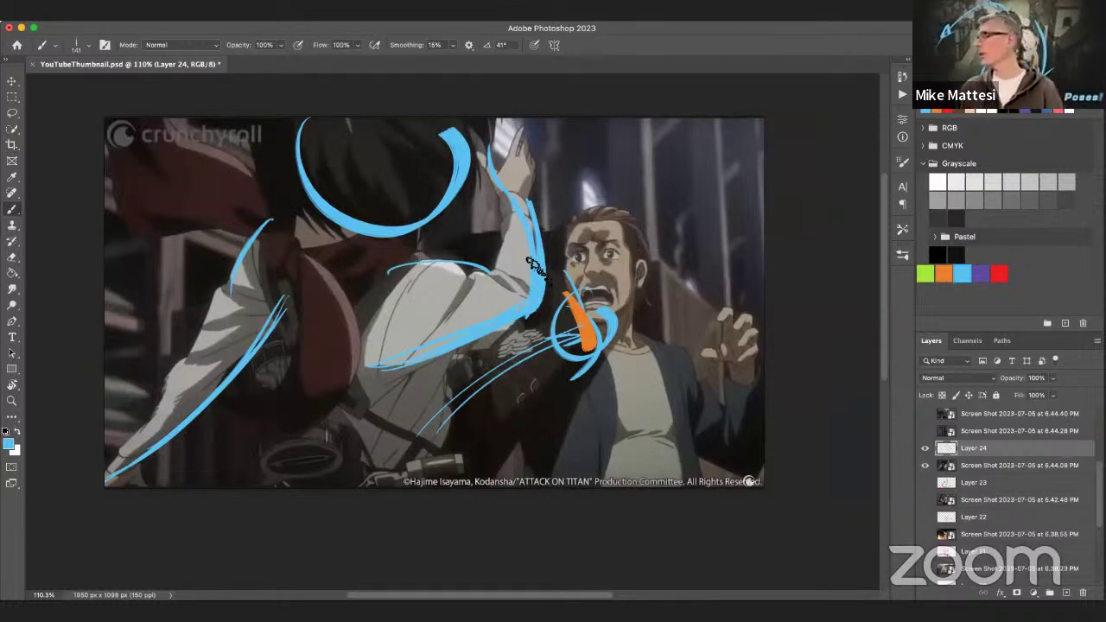
Hide Layer 24 and the 6.44.08 PM screenshot, show the 6.44.28 PM screenshot, and add a new layer above it.
left_click(924, 464)
left_click(925, 447)
left_click(924, 430)
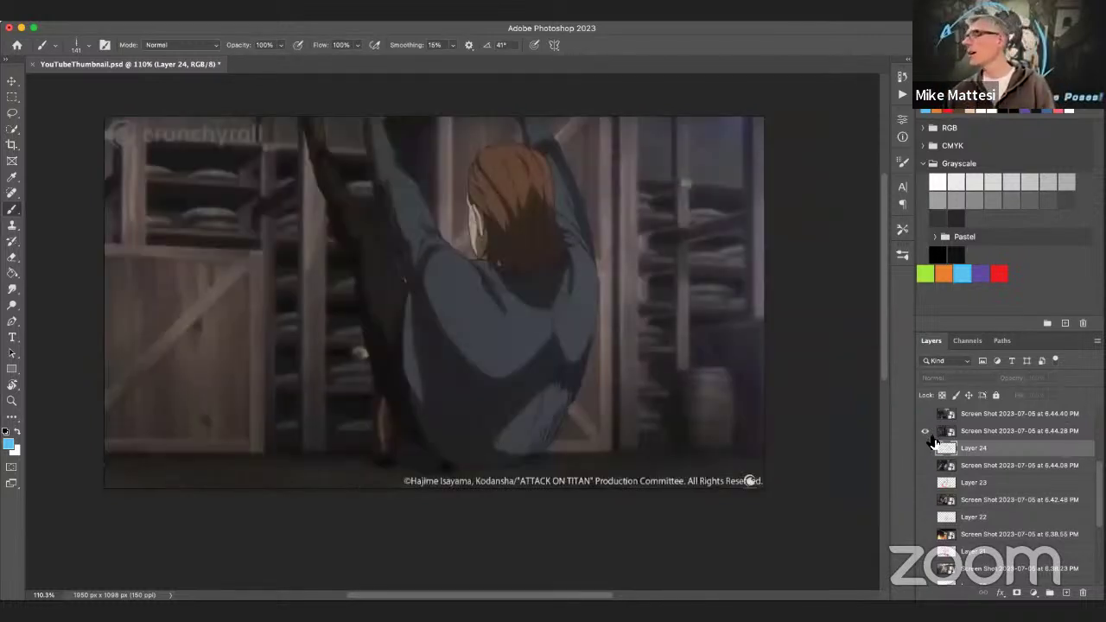
left_click(1005, 432)
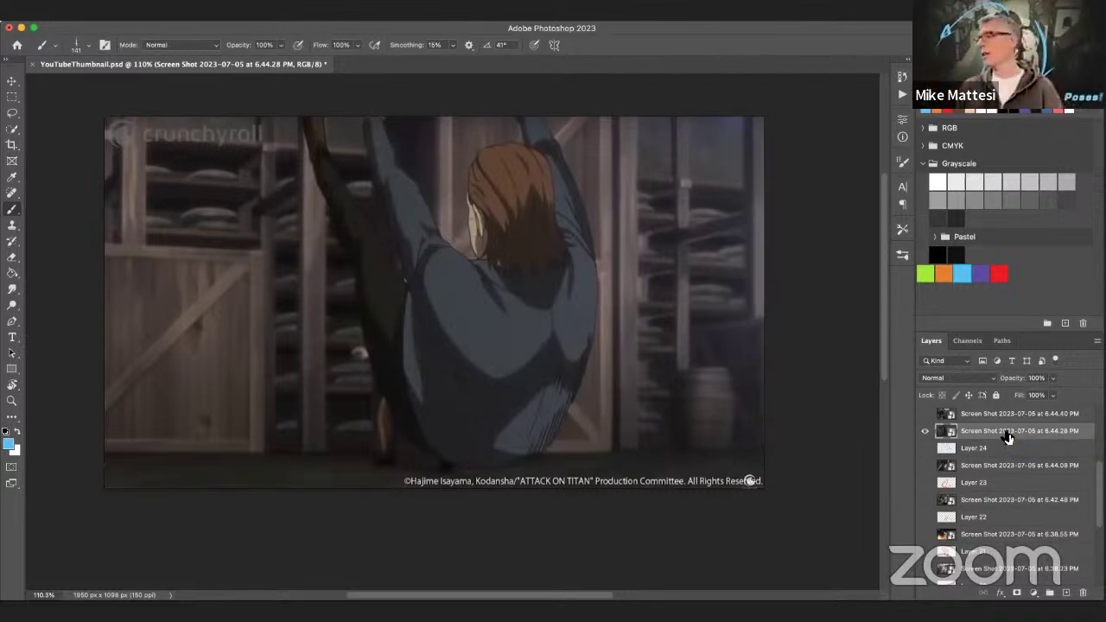
scroll(1007, 496, "up", 2)
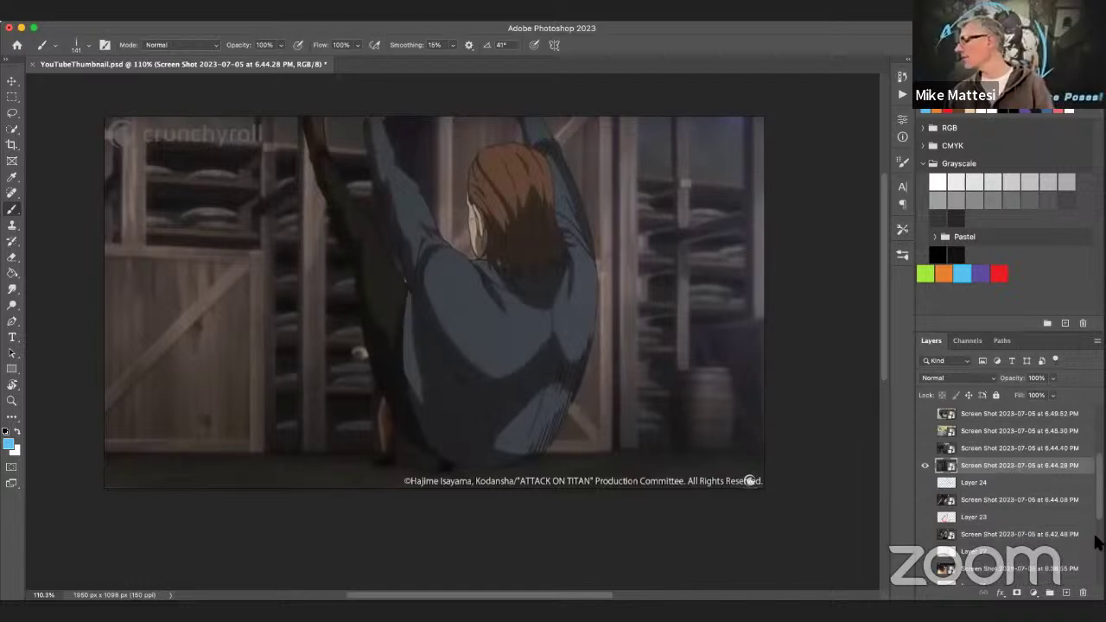
left_click(1064, 593)
Paint a large blue U-shaped curve around the thrown figure's back, sweeping up both sides of the body.
left_click_drag(503, 350, 536, 339)
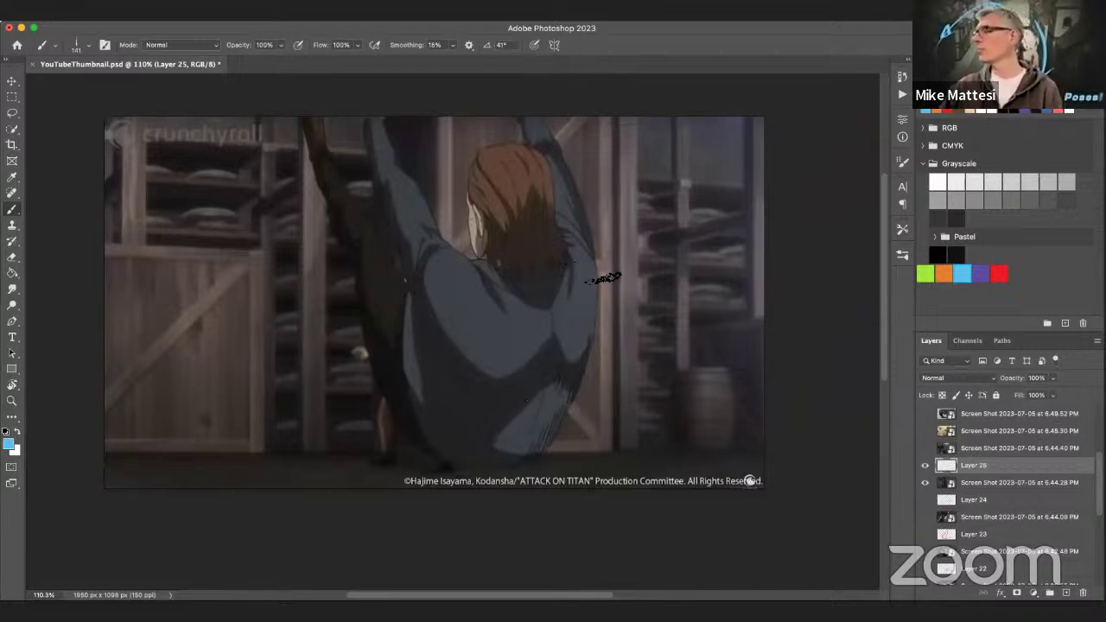
left_click_drag(591, 225, 593, 277)
left_click_drag(566, 370, 325, 158)
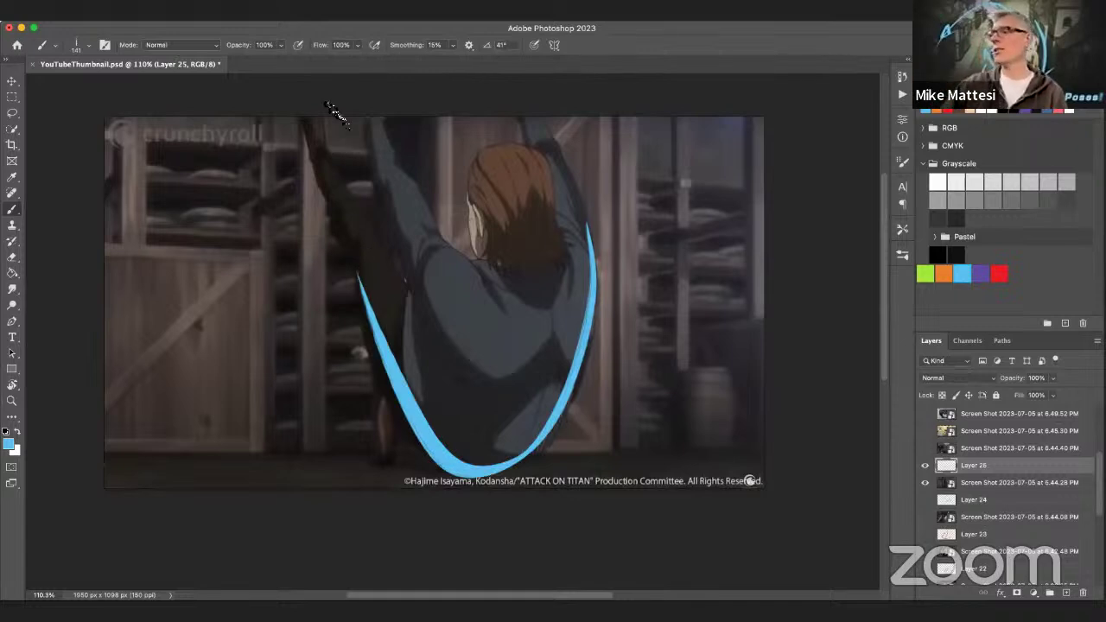
Sketch overlapping blue ellipses with an axis line across one raised arm, and draw force lines with arrowheads along both arms.
mouse_move(324, 216)
left_mouse_down()
mouse_move(277, 232)
mouse_move(290, 173)
mouse_move(384, 170)
left_mouse_up()
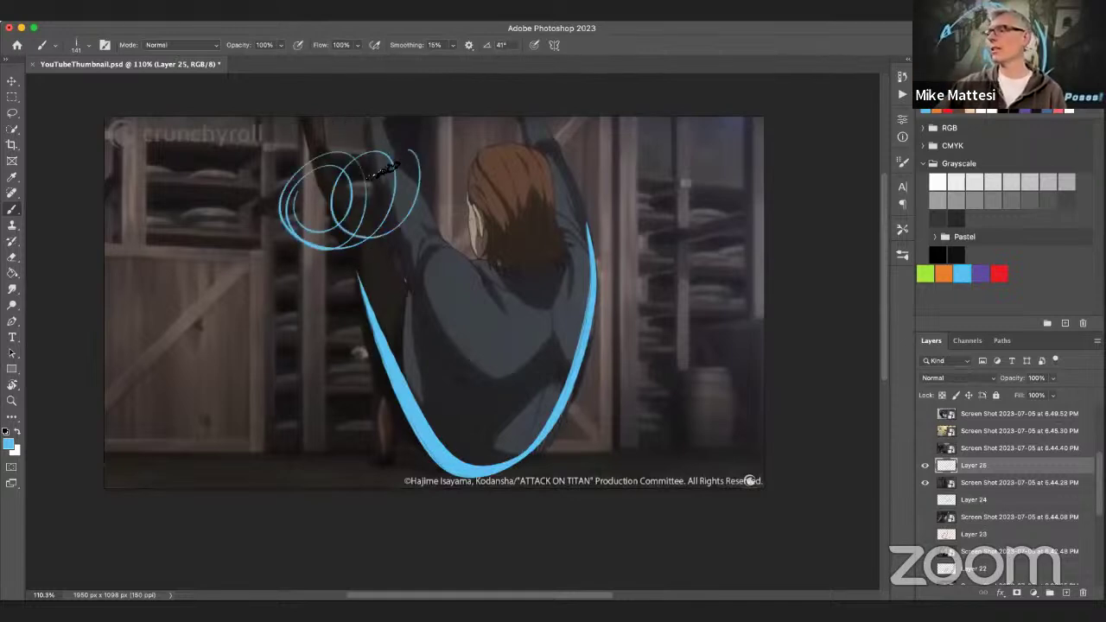
left_click_drag(255, 211, 427, 184)
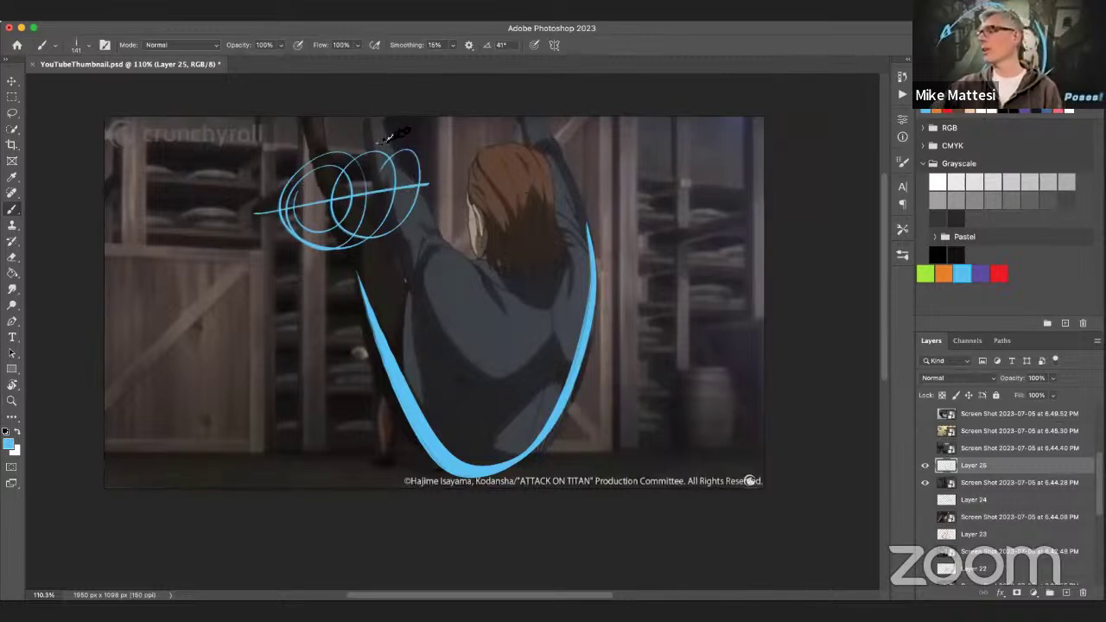
left_click_drag(380, 134, 479, 302)
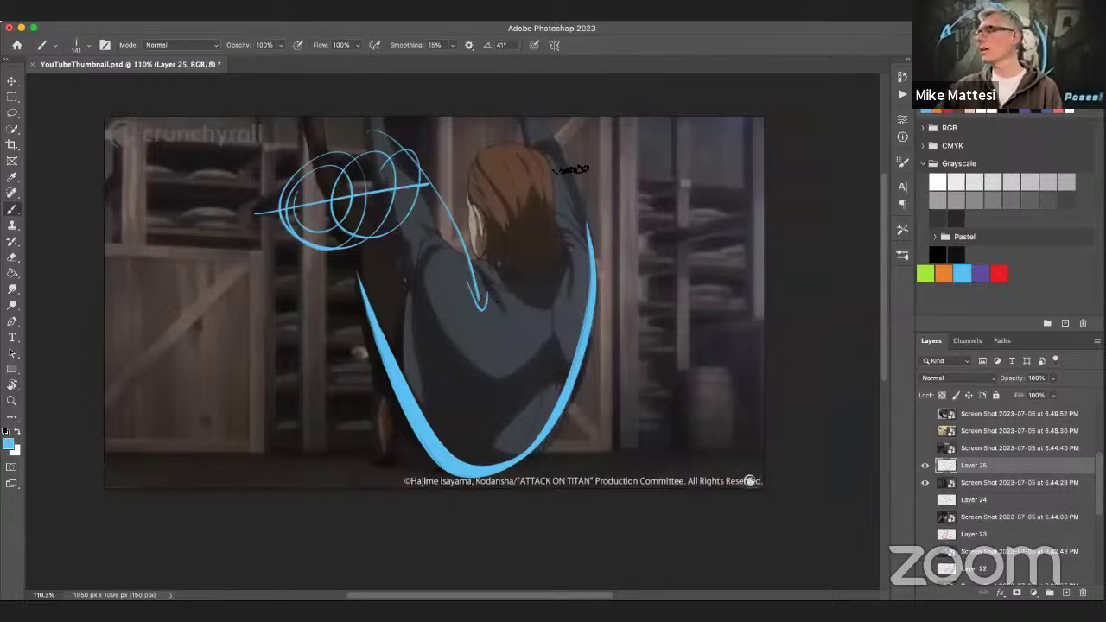
mouse_move(481, 362)
left_mouse_down()
mouse_move(452, 332)
mouse_move(377, 130)
left_mouse_up()
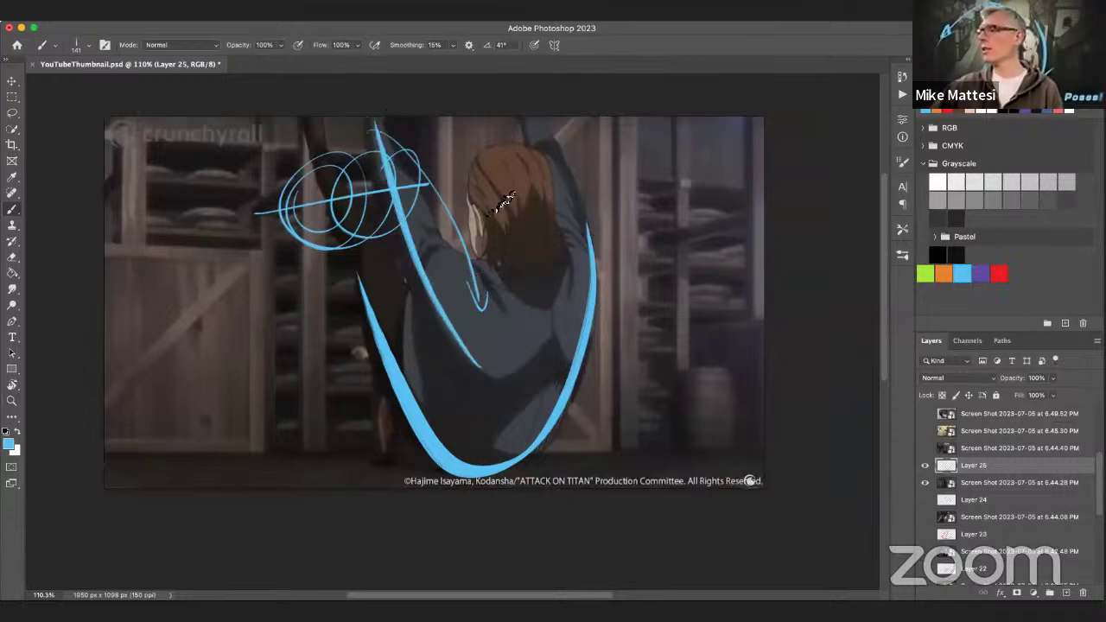
mouse_move(595, 353)
left_mouse_down()
mouse_move(548, 137)
mouse_move(572, 148)
left_mouse_up()
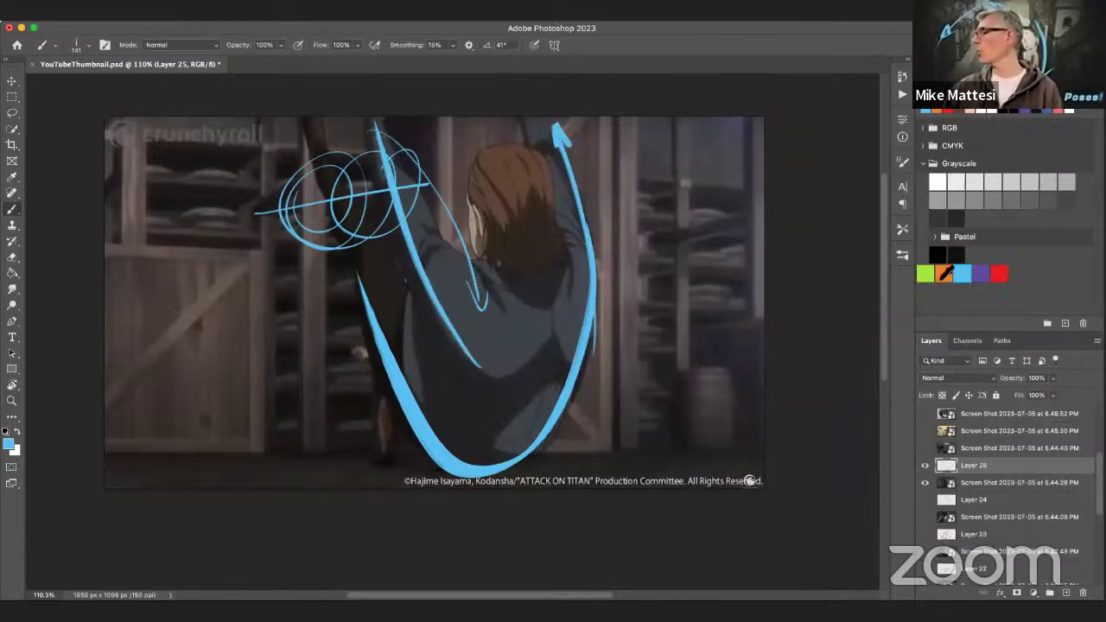
Paint an orange curve inside the lowest part of the U shape and an orange arrow pointing down the back toward it.
left_click(944, 274)
mouse_move(429, 403)
left_mouse_down()
mouse_move(570, 367)
mouse_move(484, 462)
left_mouse_up()
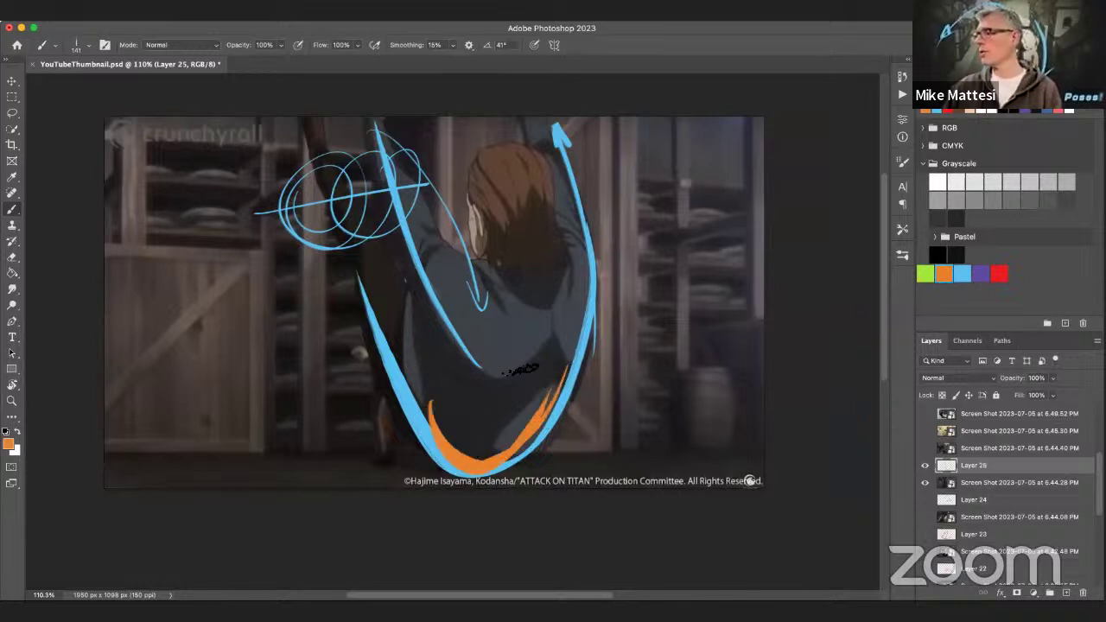
mouse_move(492, 308)
left_mouse_down()
mouse_move(495, 424)
mouse_move(528, 384)
left_mouse_up()
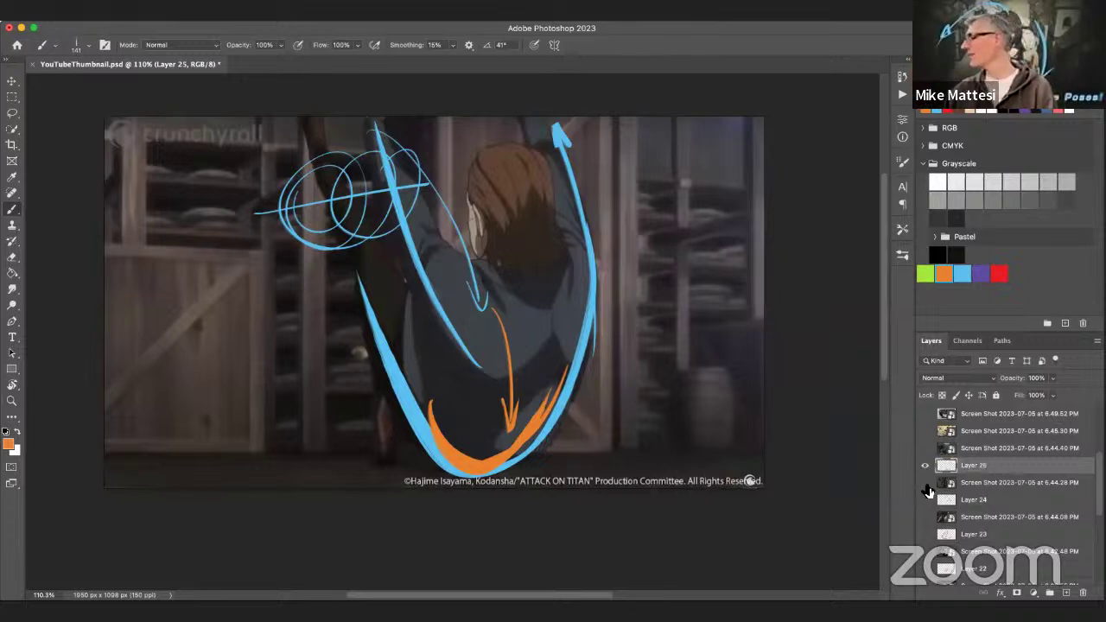
Hide the current shot and its sketch layer, show the 6.44.40 PM screenshot, and add a new layer above it.
left_click(925, 449, "alt")
left_click(925, 450)
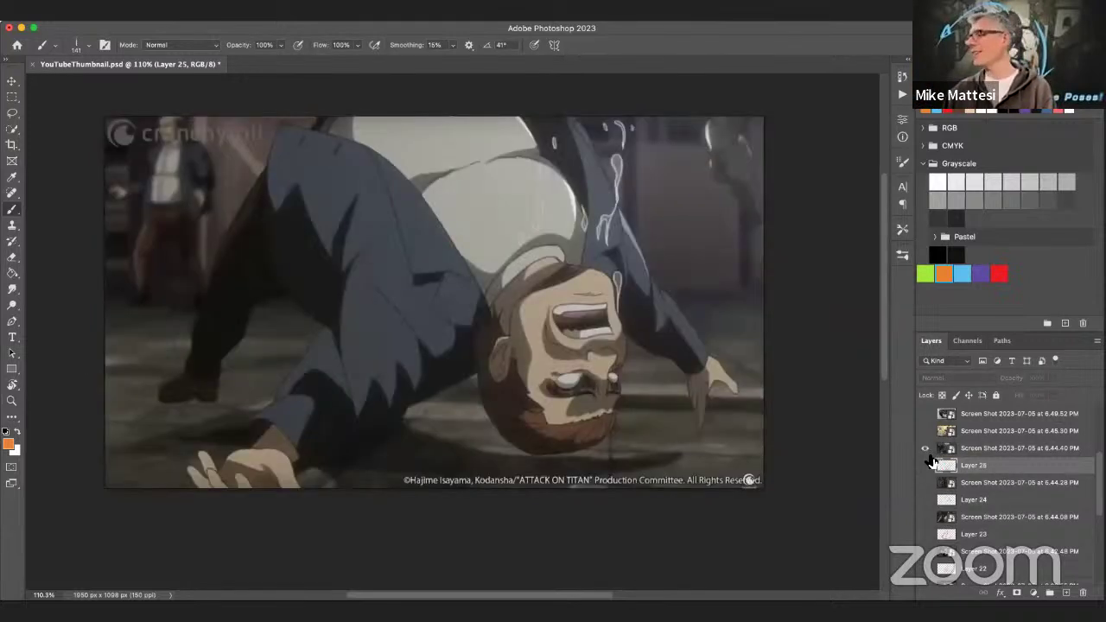
left_click(1014, 450)
left_click(1066, 593)
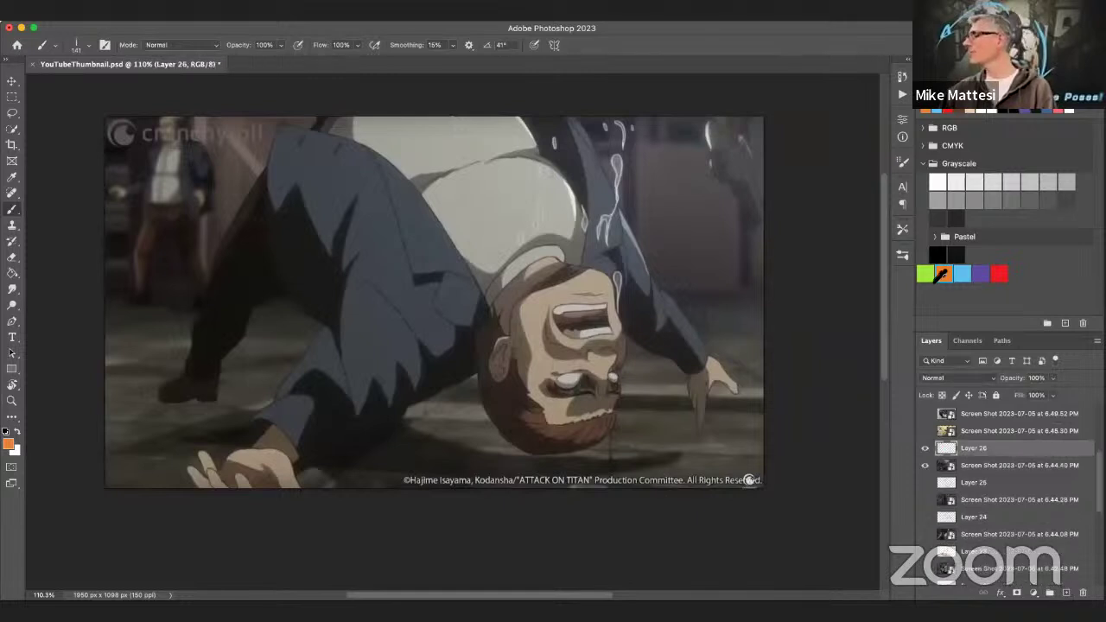
Draw in blue an upward arrow on the jacket, an arc over the arched torso, and a vertical guide line with marks near the planted arm.
left_click(964, 275)
mouse_move(377, 338)
left_mouse_down()
mouse_move(385, 154)
mouse_move(399, 160)
left_mouse_up()
mouse_move(297, 177)
left_mouse_down()
mouse_move(504, 136)
mouse_move(580, 223)
left_mouse_up()
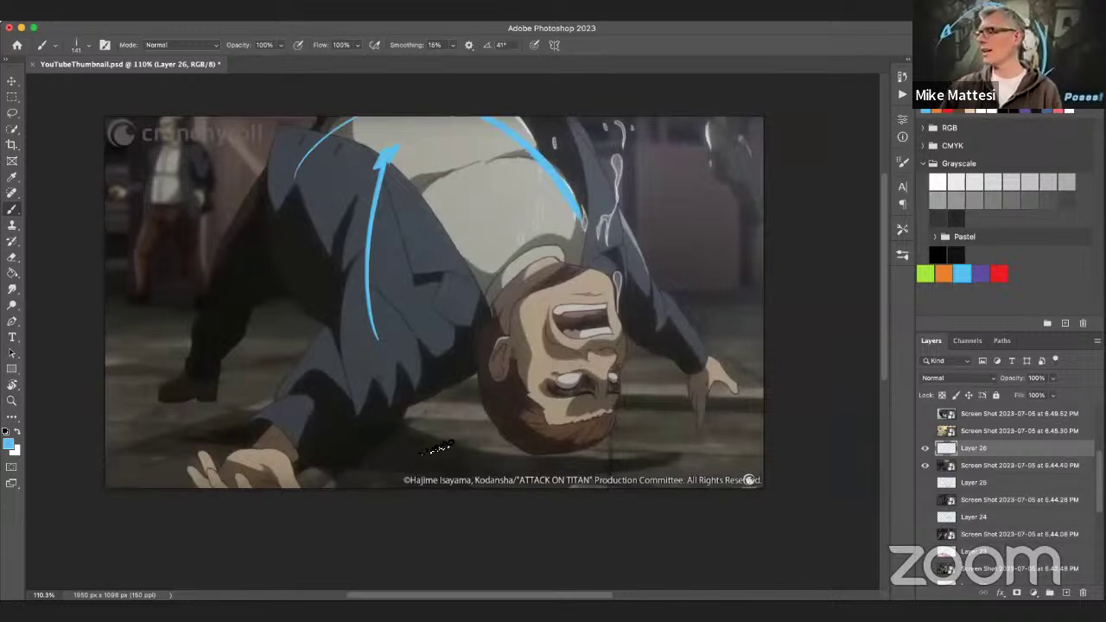
left_click(413, 447)
left_click(325, 306)
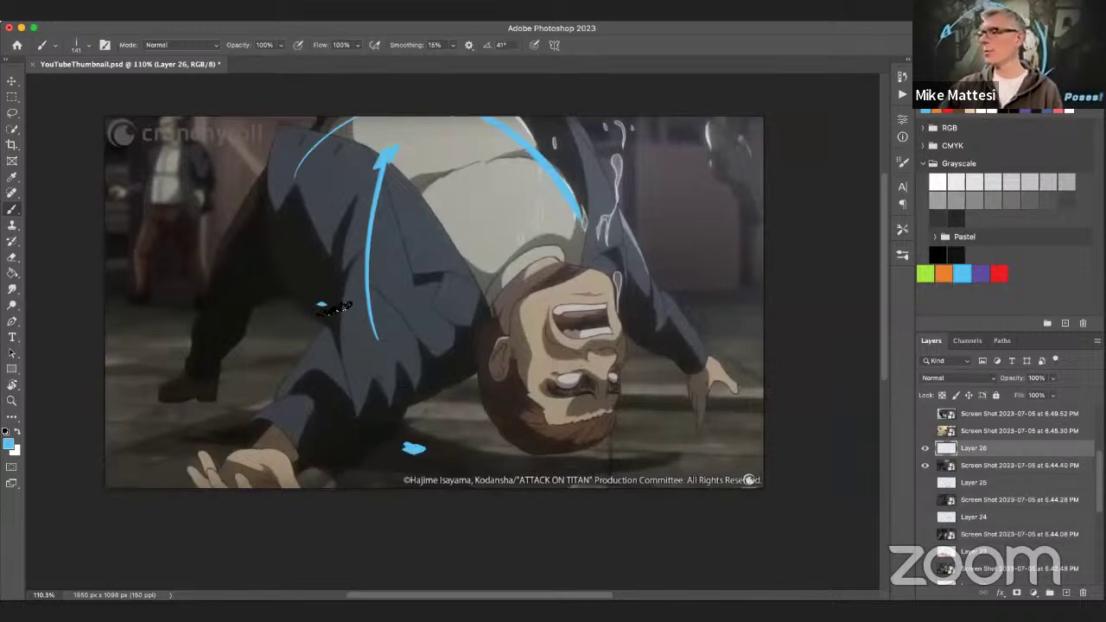
left_click_drag(324, 306, 322, 473)
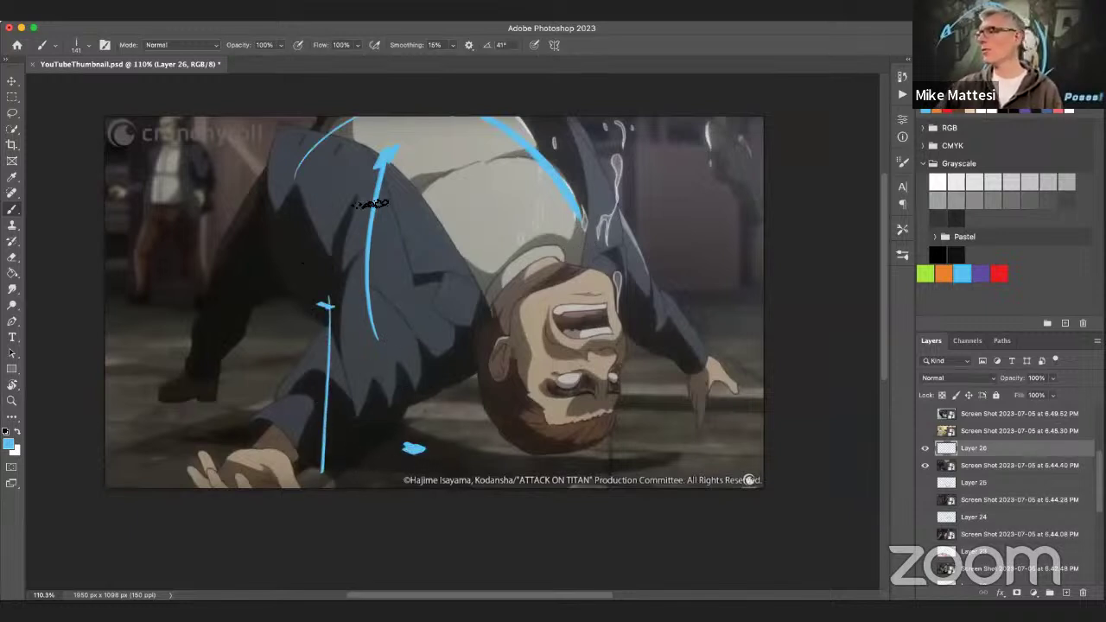
Paint a thick orange arc along the upper curve of the man's arched torso.
left_click(943, 273)
mouse_move(390, 123)
left_mouse_down()
mouse_move(454, 121)
mouse_move(517, 171)
left_mouse_up()
mouse_move(342, 151)
left_mouse_down()
mouse_move(472, 130)
mouse_move(548, 178)
left_mouse_up()
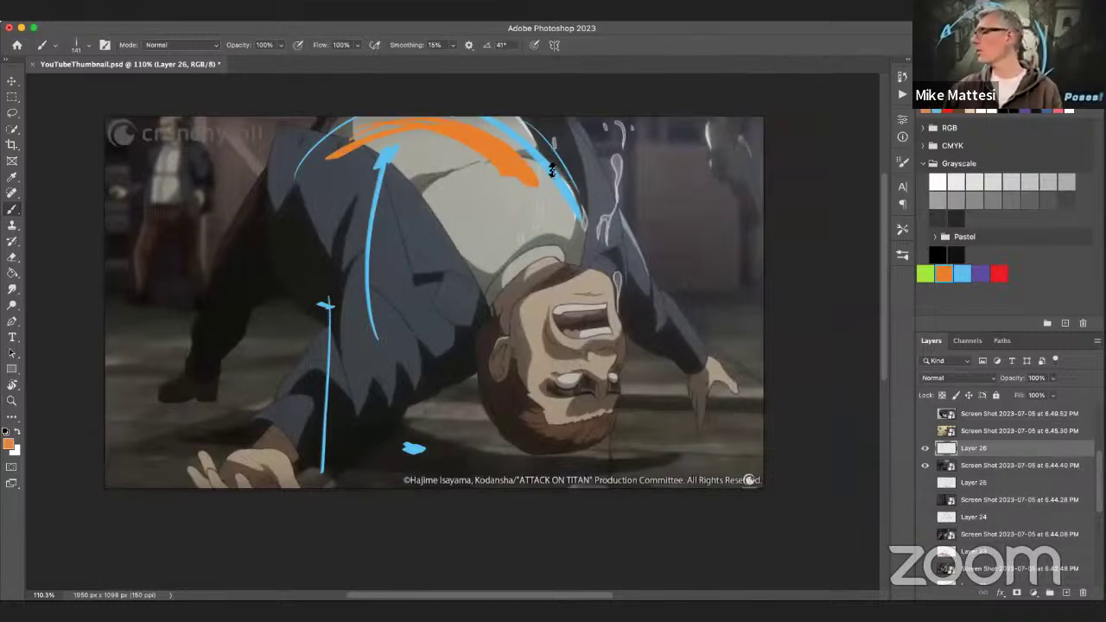
Paint blue force lines over the body into the far arm, down the near arm to the hand, and down the leg to the foot.
left_click(962, 274)
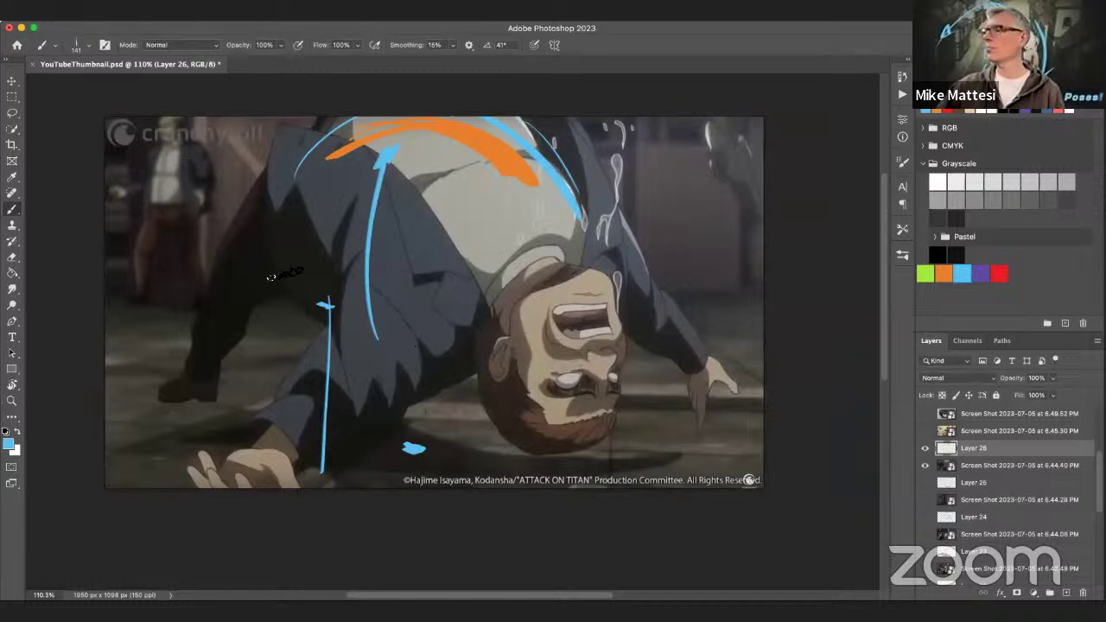
mouse_move(217, 259)
left_mouse_down()
mouse_move(458, 119)
mouse_move(665, 285)
mouse_move(712, 399)
left_mouse_up()
left_click_drag(436, 281, 246, 501)
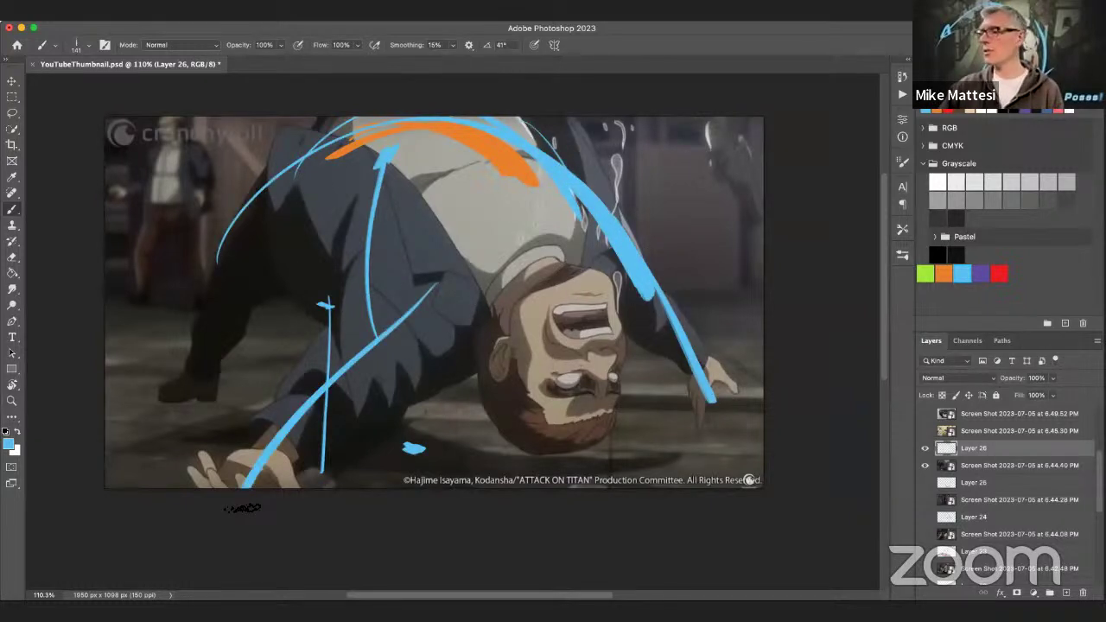
left_click_drag(362, 157, 181, 406)
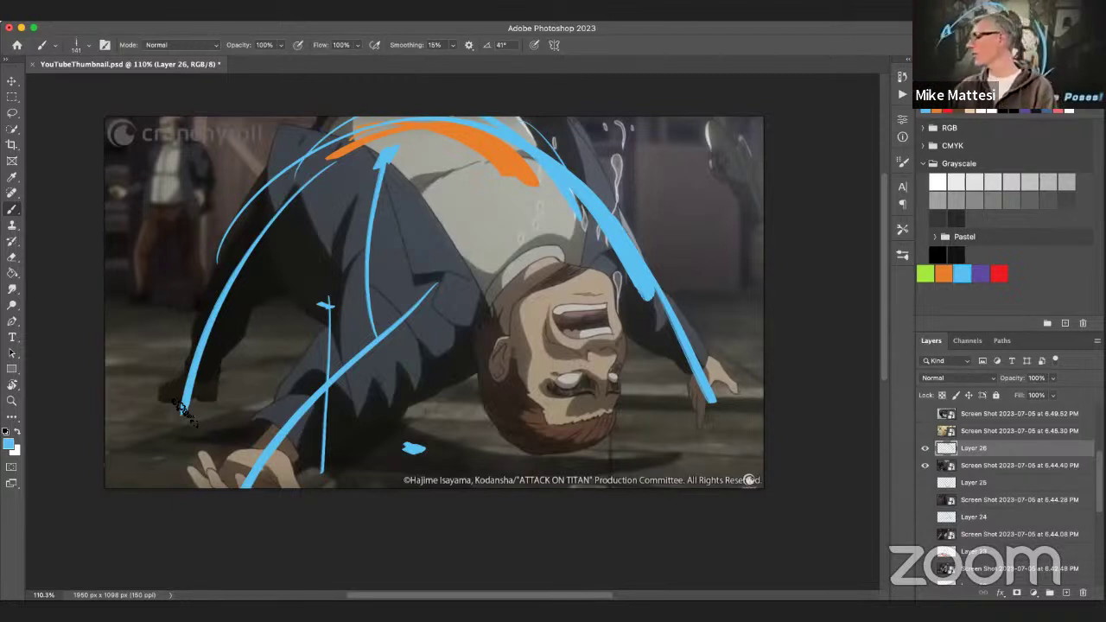
Hide Layer 26 and the 6.44.40 PM screenshot, show the 6.45.30 PM screenshot, and add a new layer above it.
scroll(1063, 475, "up", 3)
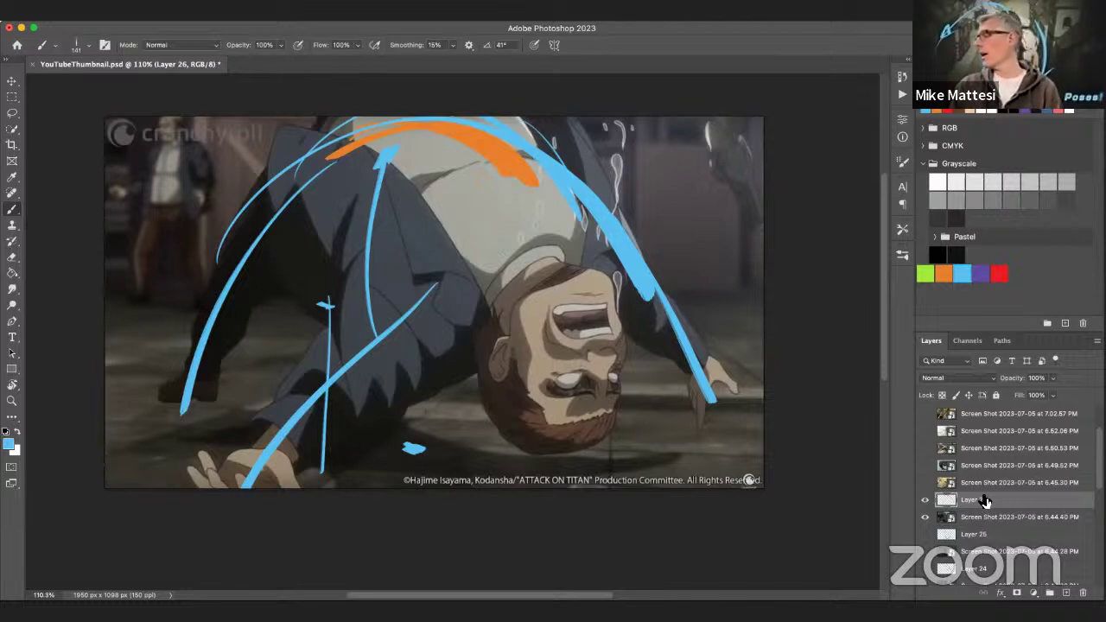
left_click(925, 517)
left_click(924, 499)
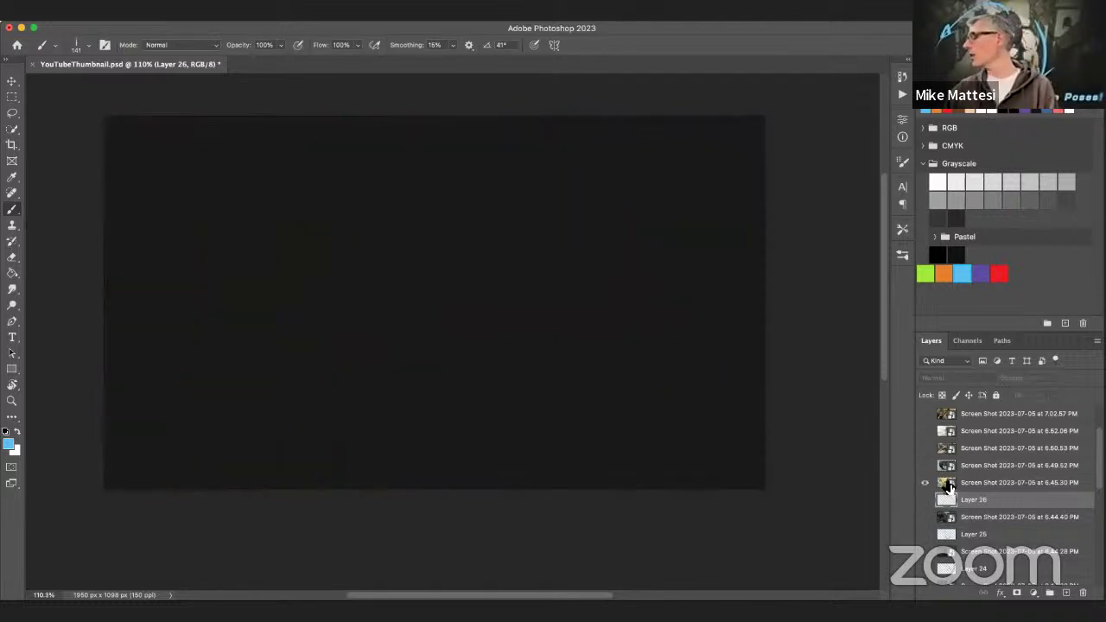
left_click(924, 482)
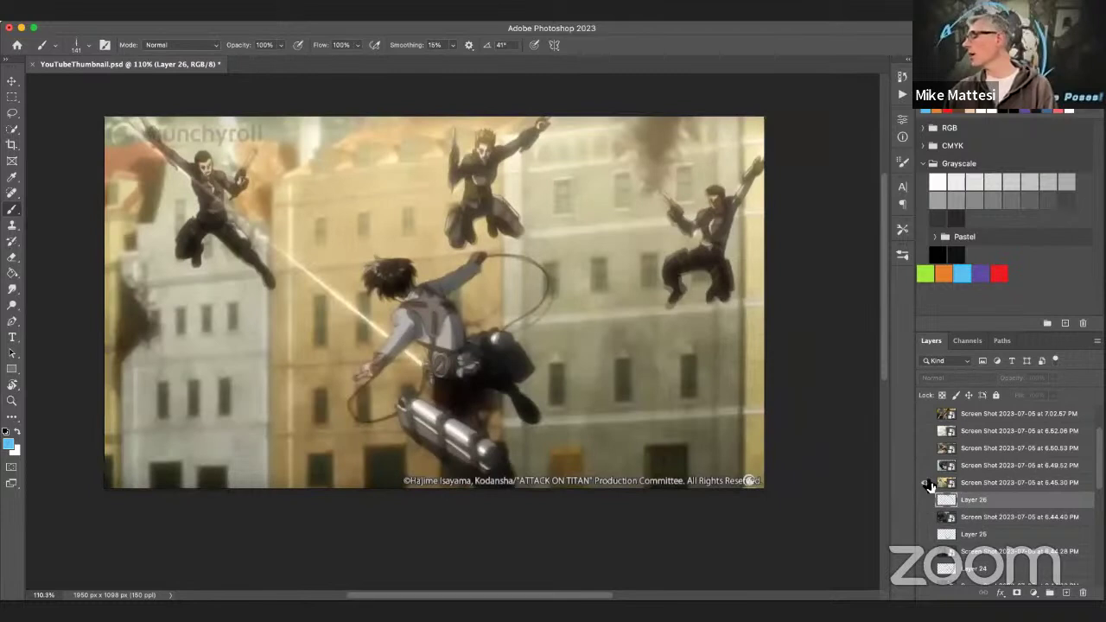
left_click(982, 484)
left_click(1064, 592)
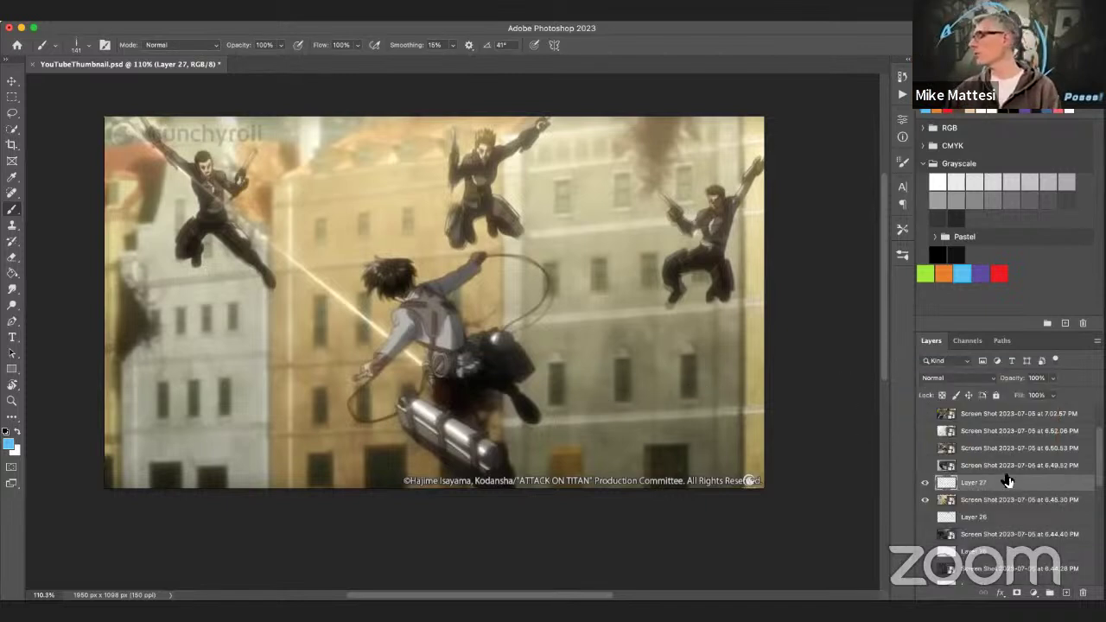
Using red at brush size 64, paint an arrow beside the central figure and force lines along his back, side and both arms.
left_click(999, 274)
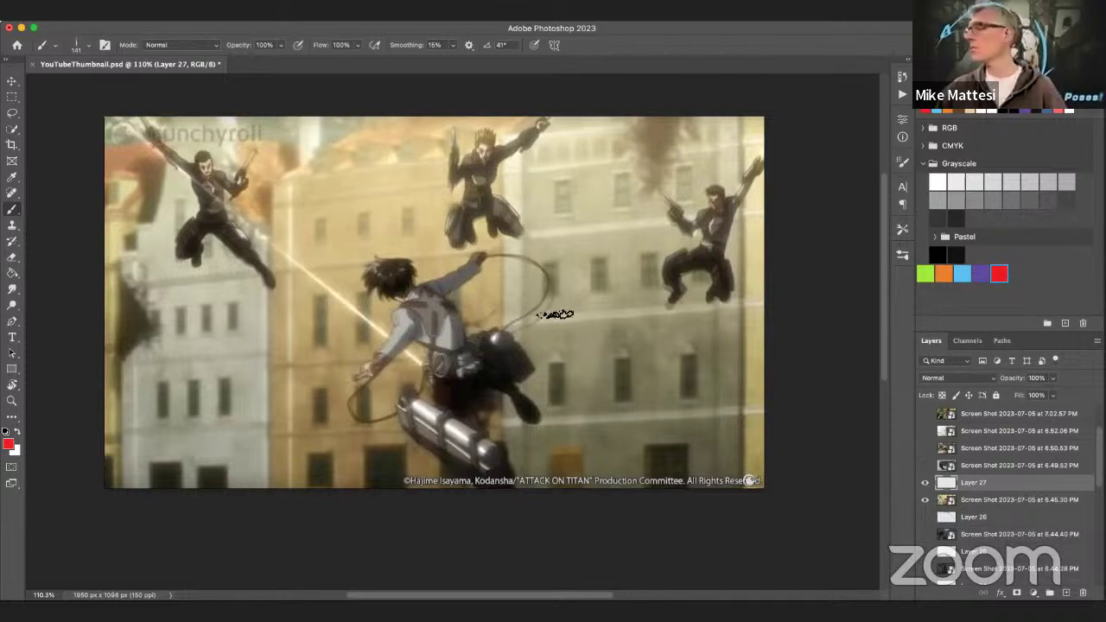
mouse_move(563, 313)
left_mouse_down()
mouse_move(540, 309)
mouse_move(596, 295)
mouse_move(595, 268)
left_mouse_up()
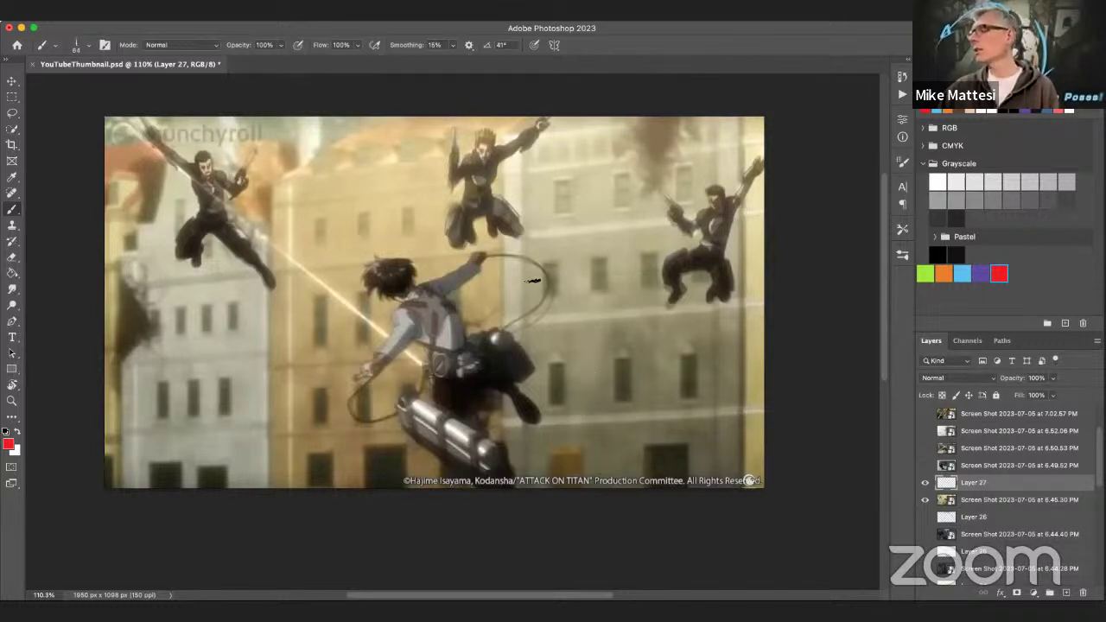
left_click_drag(499, 294, 577, 265)
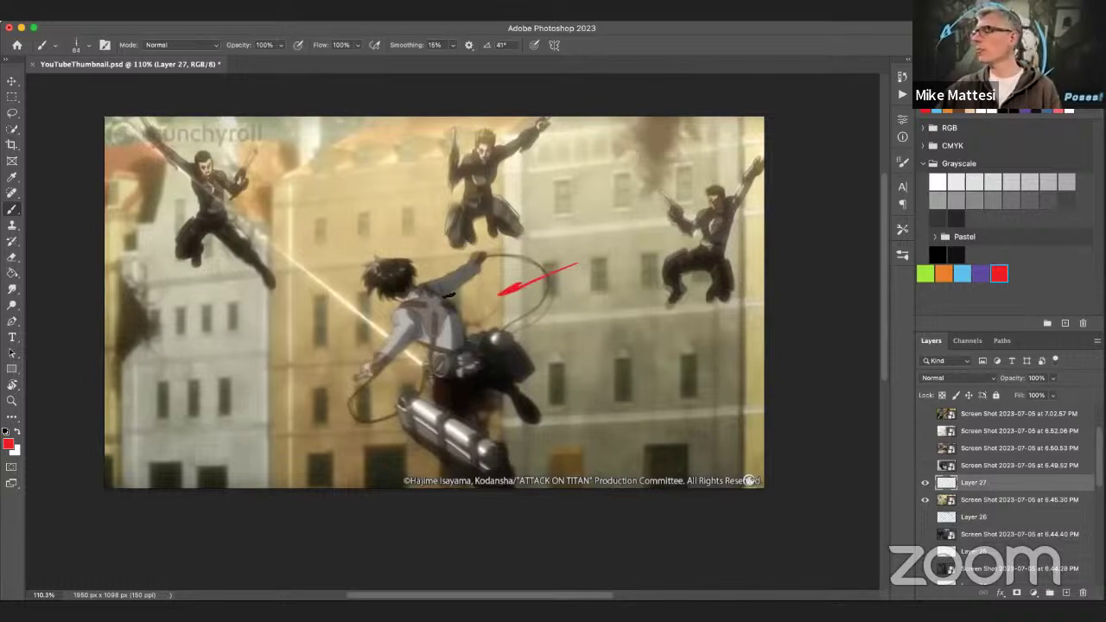
mouse_move(403, 314)
left_mouse_down()
mouse_move(425, 295)
mouse_move(471, 337)
mouse_move(466, 358)
mouse_move(439, 361)
mouse_move(436, 384)
left_mouse_up()
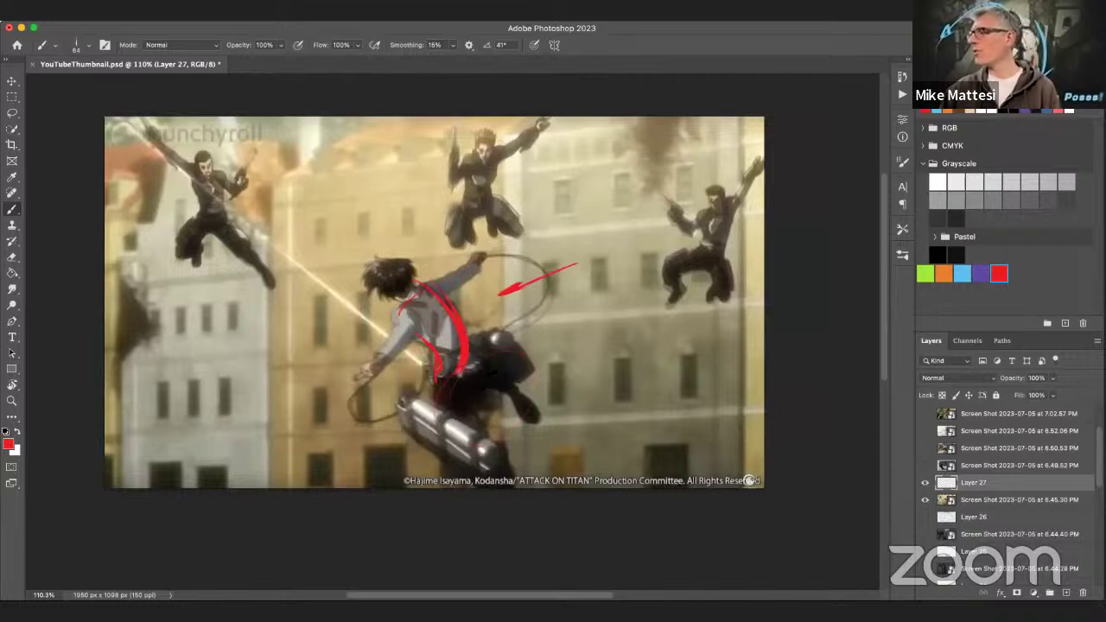
left_click_drag(419, 337, 362, 377)
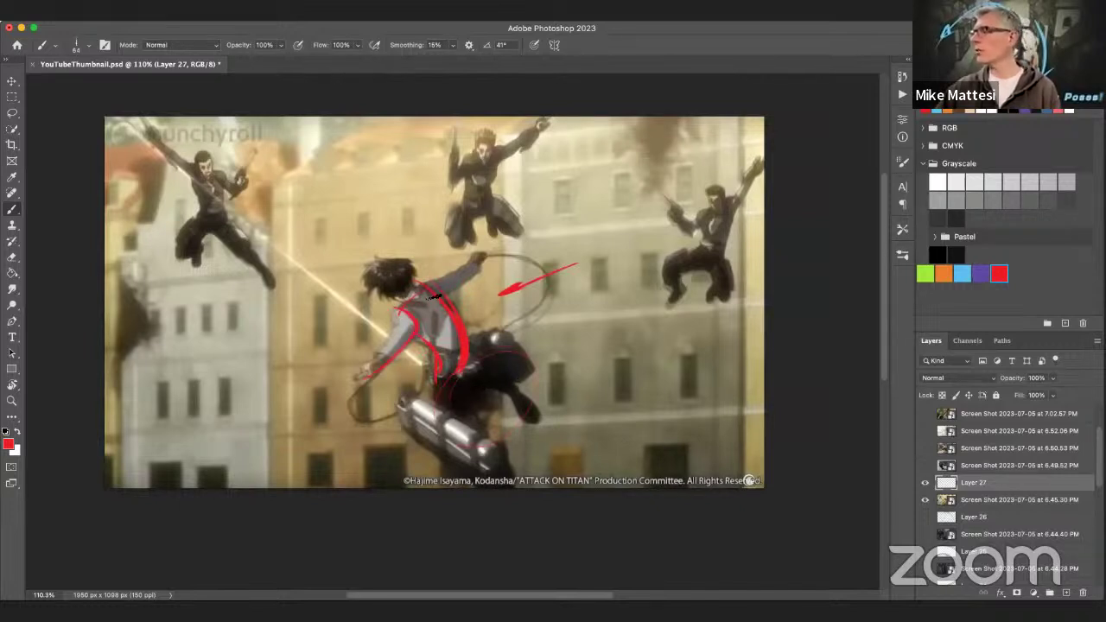
left_click_drag(433, 297, 495, 249)
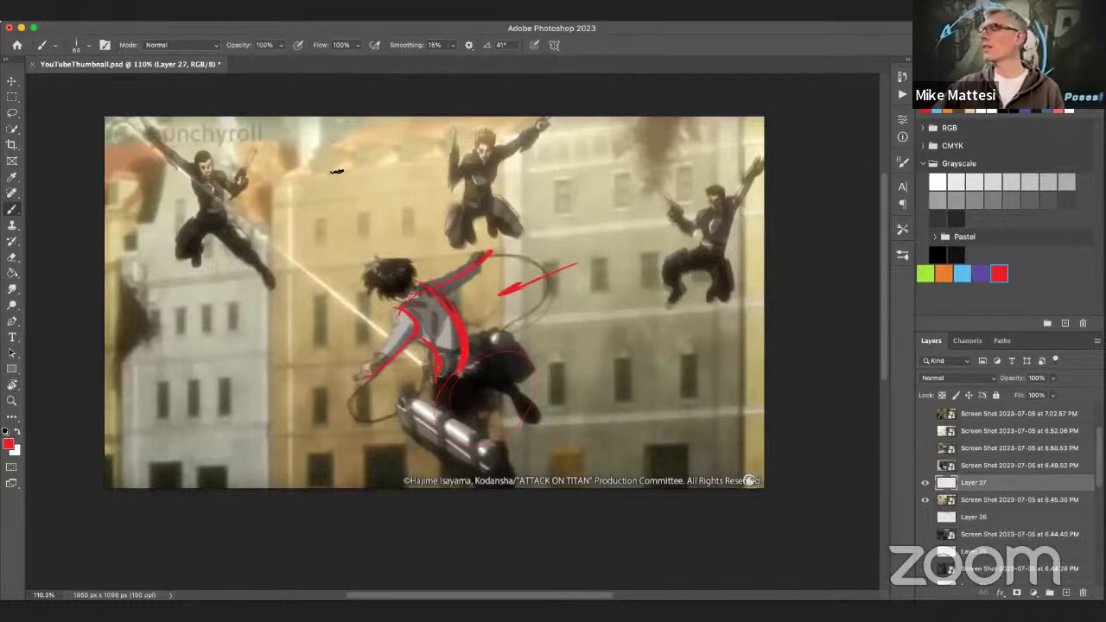
Paint red force lines over the flying figure at the image's upper left, covering the head, arms, torso and both legs.
mouse_move(208, 170)
left_mouse_down()
mouse_move(213, 216)
mouse_move(183, 255)
left_mouse_up()
left_click_drag(218, 216, 259, 273)
left_click_drag(194, 174, 157, 133)
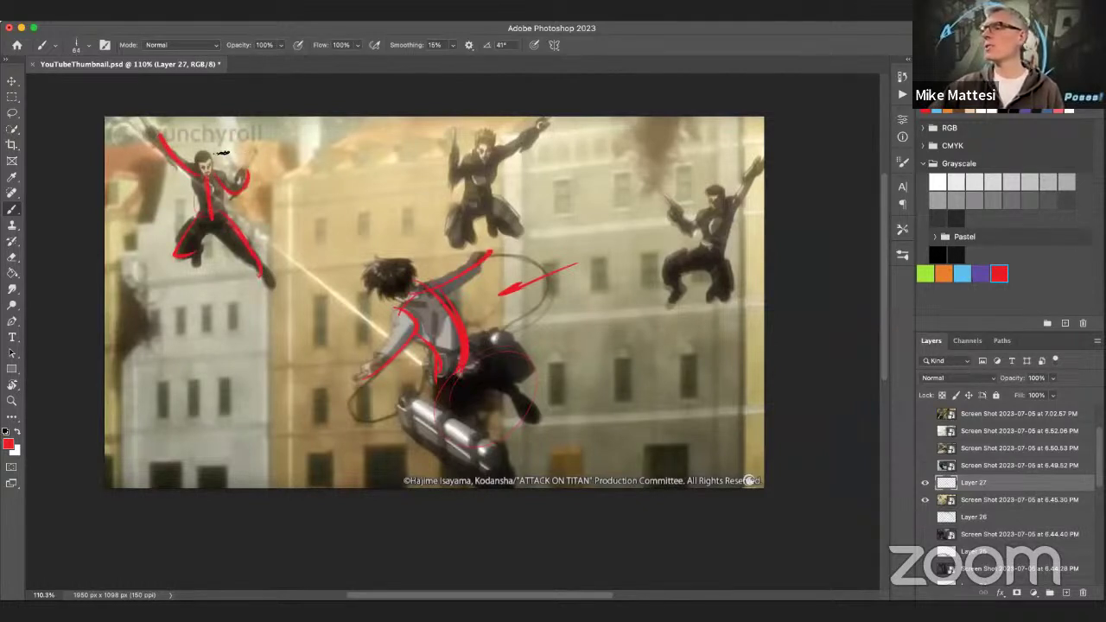
left_click_drag(151, 126, 161, 140)
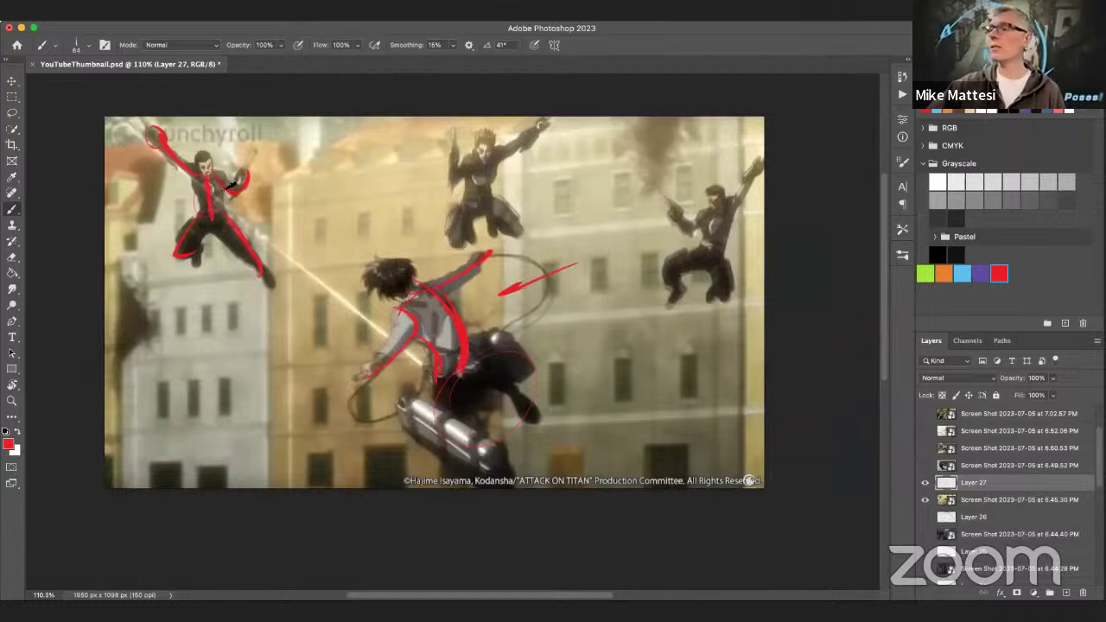
mouse_move(229, 179)
left_mouse_down()
mouse_move(194, 250)
mouse_move(222, 250)
mouse_move(250, 275)
left_mouse_up()
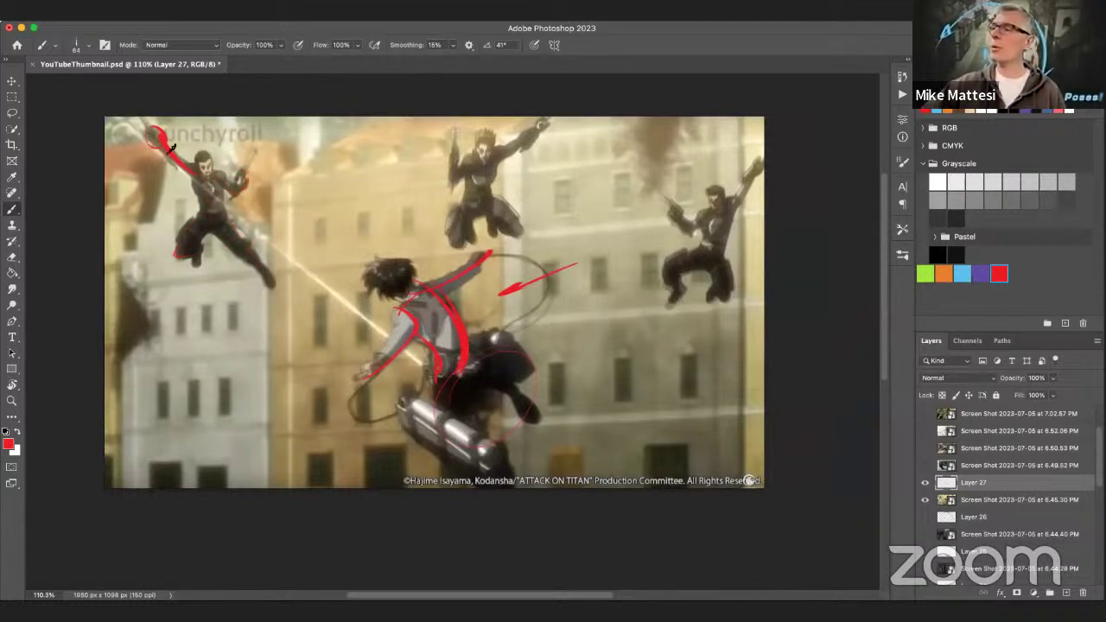
mouse_move(202, 169)
left_mouse_down()
mouse_move(227, 222)
mouse_move(203, 178)
mouse_move(208, 212)
mouse_move(199, 191)
mouse_move(218, 176)
mouse_move(225, 195)
mouse_move(210, 153)
mouse_move(223, 222)
mouse_move(184, 226)
mouse_move(167, 249)
mouse_move(237, 234)
mouse_move(234, 252)
mouse_move(280, 297)
left_mouse_up()
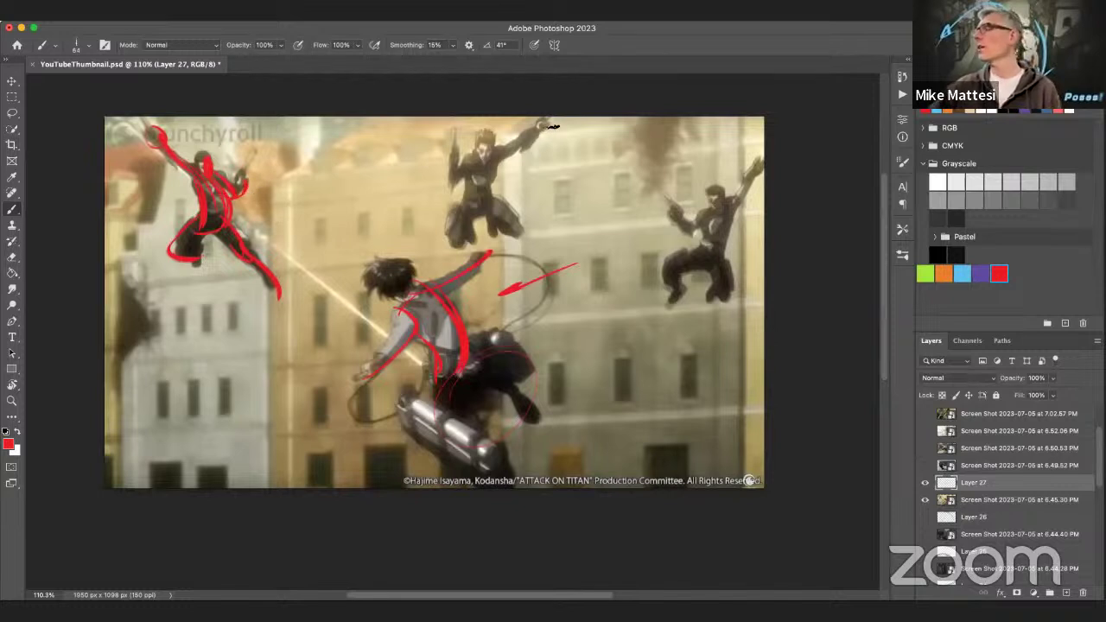
Paint red force lines over the upper middle figure's raised arm, torso, lowered arm and bent legs.
mouse_move(546, 126)
left_mouse_down()
mouse_move(517, 144)
mouse_move(536, 125)
left_mouse_up()
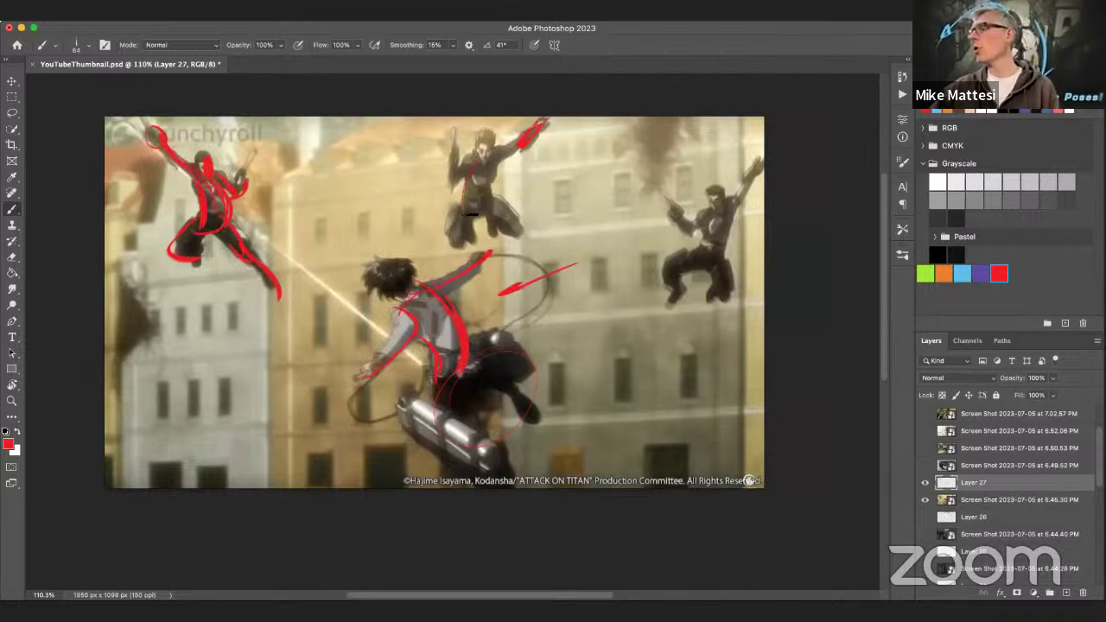
mouse_move(483, 152)
left_mouse_down()
mouse_move(462, 204)
mouse_move(502, 206)
left_mouse_up()
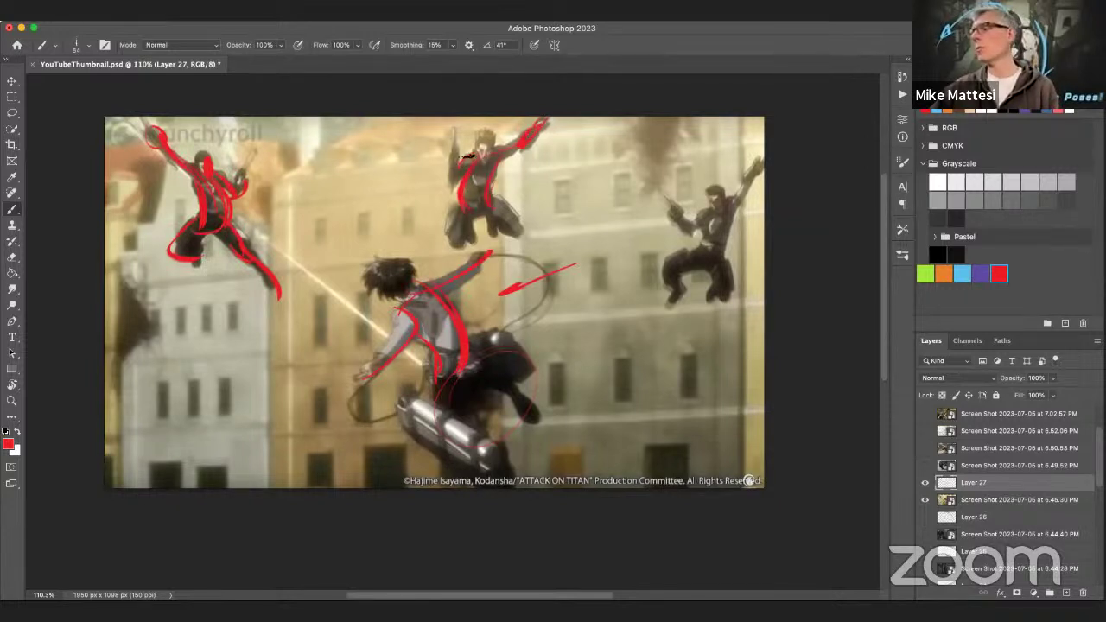
mouse_move(451, 130)
left_mouse_down()
mouse_move(453, 191)
mouse_move(500, 197)
mouse_move(470, 202)
mouse_move(453, 253)
left_mouse_up()
left_click_drag(525, 235, 510, 204)
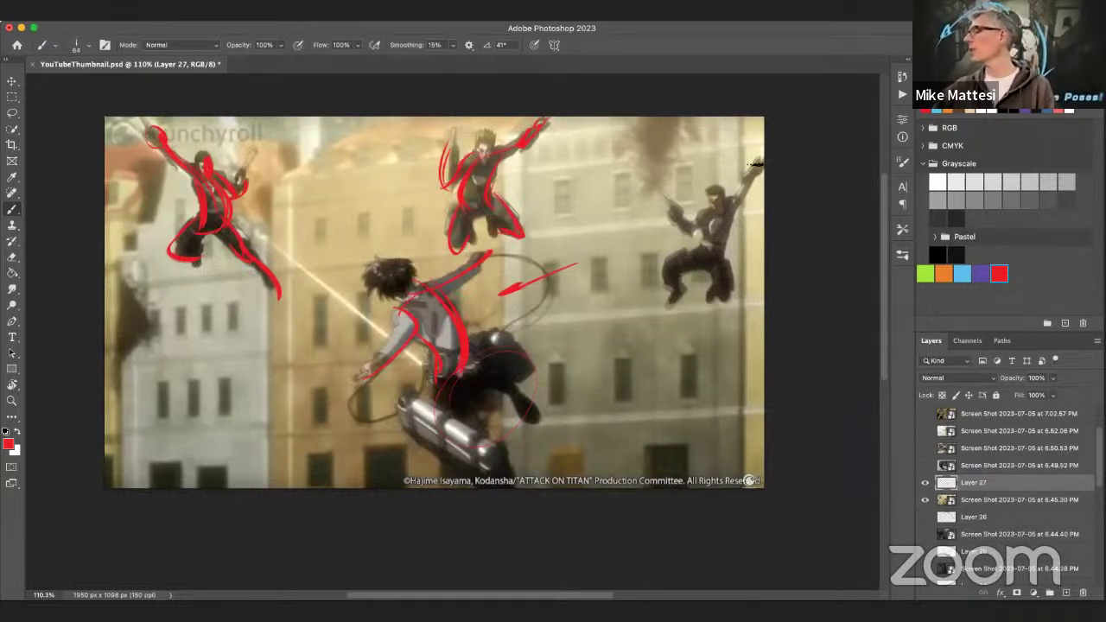
Paint red force lines over the flying figure at the image's far right, from the raised arm through the body and legs, plus the head.
mouse_move(758, 163)
left_mouse_down()
mouse_move(698, 257)
mouse_move(736, 205)
mouse_move(677, 249)
mouse_move(730, 206)
mouse_move(670, 237)
mouse_move(730, 185)
mouse_move(689, 257)
left_mouse_up()
mouse_move(661, 221)
left_mouse_down()
mouse_move(637, 232)
mouse_move(646, 265)
mouse_move(657, 252)
mouse_move(717, 259)
mouse_move(691, 307)
mouse_move(696, 249)
mouse_move(682, 291)
left_mouse_up()
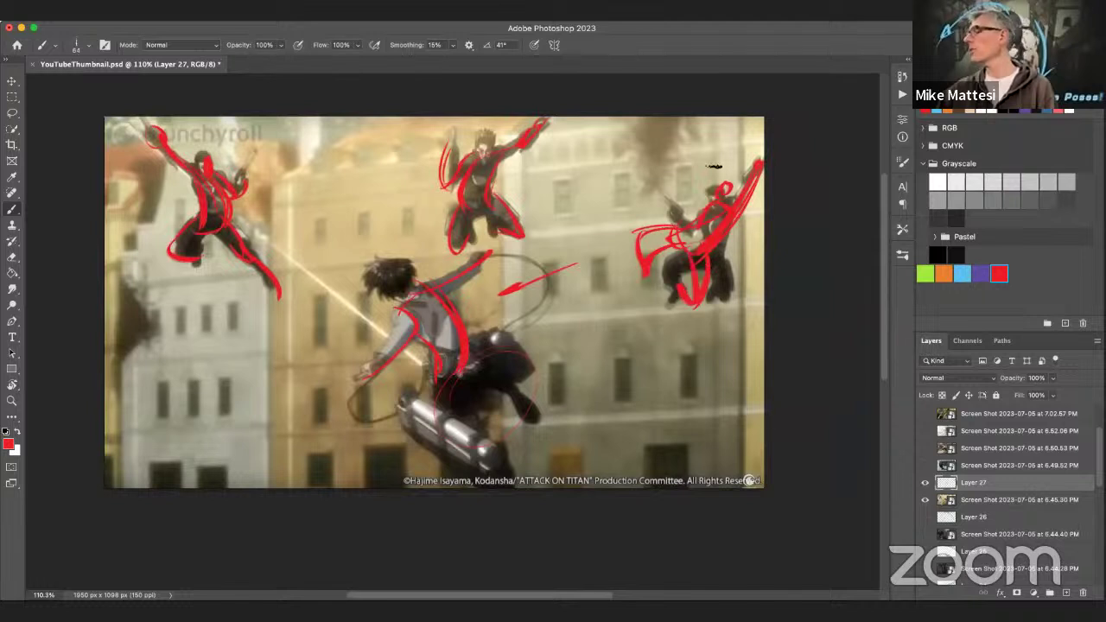
left_click_drag(726, 171, 726, 204)
In black, retrace the force lines of the far right figure and the torso and raised arm of the upper middle figure.
key("d")
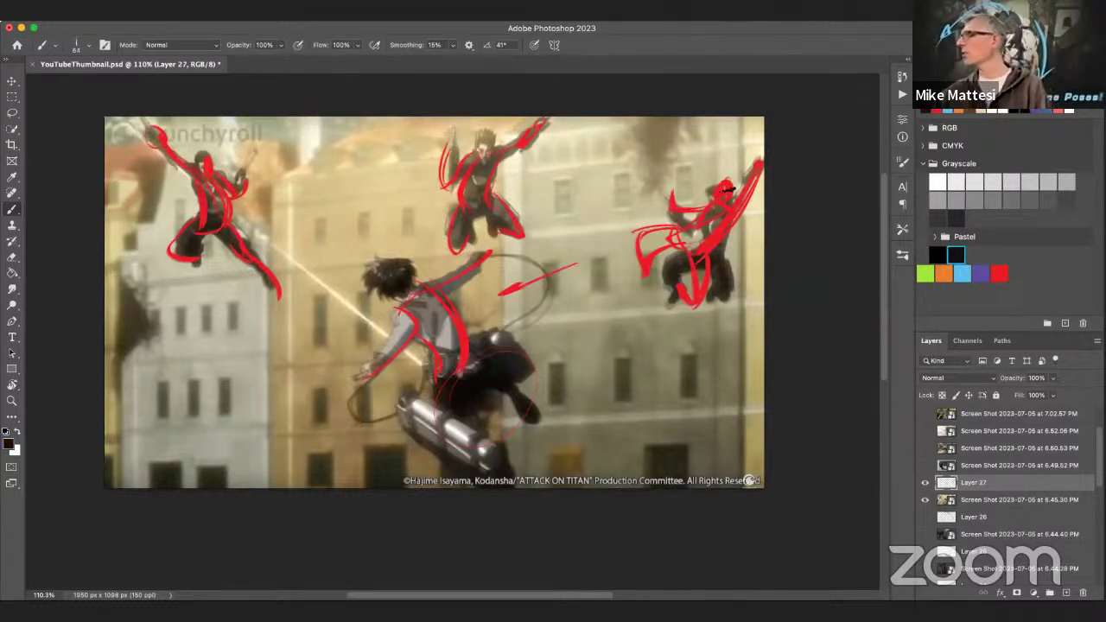
left_click_drag(762, 167, 703, 247)
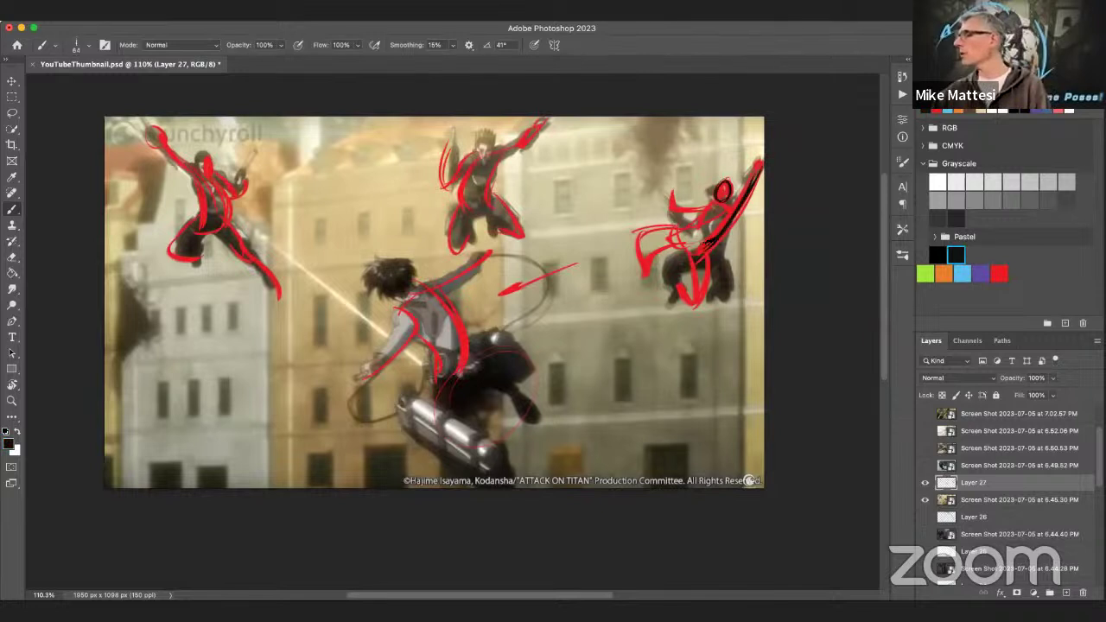
mouse_move(734, 203)
left_mouse_down()
mouse_move(694, 226)
mouse_move(689, 257)
mouse_move(683, 233)
mouse_move(704, 205)
mouse_move(672, 199)
mouse_move(698, 210)
mouse_move(664, 243)
mouse_move(684, 229)
mouse_move(635, 232)
mouse_move(640, 269)
mouse_move(683, 235)
mouse_move(705, 269)
mouse_move(691, 309)
left_mouse_up()
left_click_drag(708, 271, 678, 297)
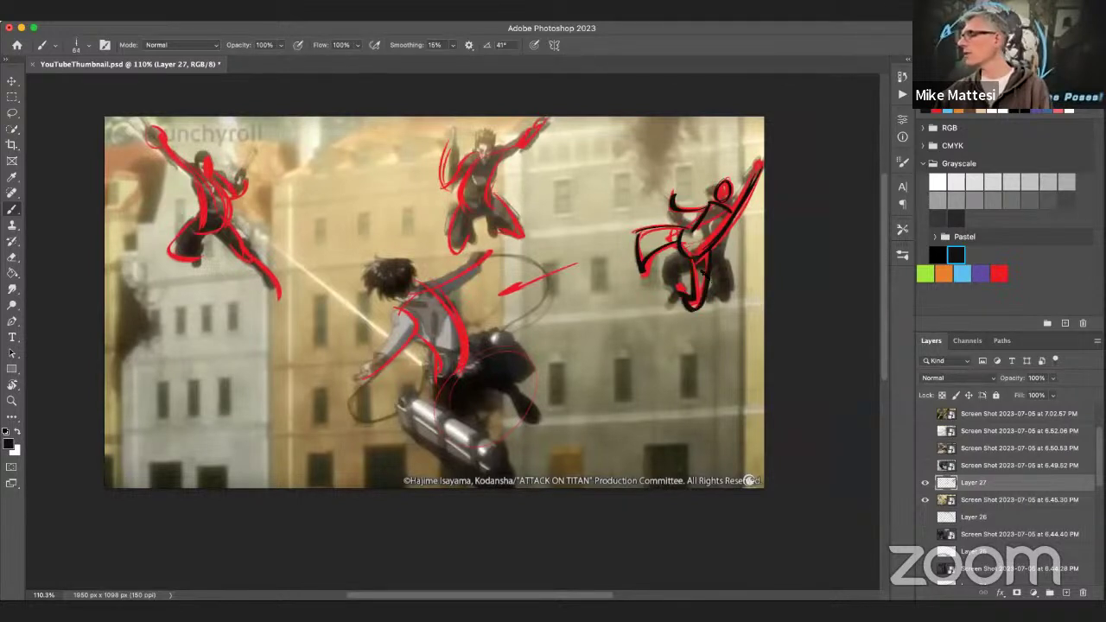
mouse_move(503, 149)
left_mouse_down()
mouse_move(456, 192)
mouse_move(472, 155)
mouse_move(546, 122)
left_mouse_up()
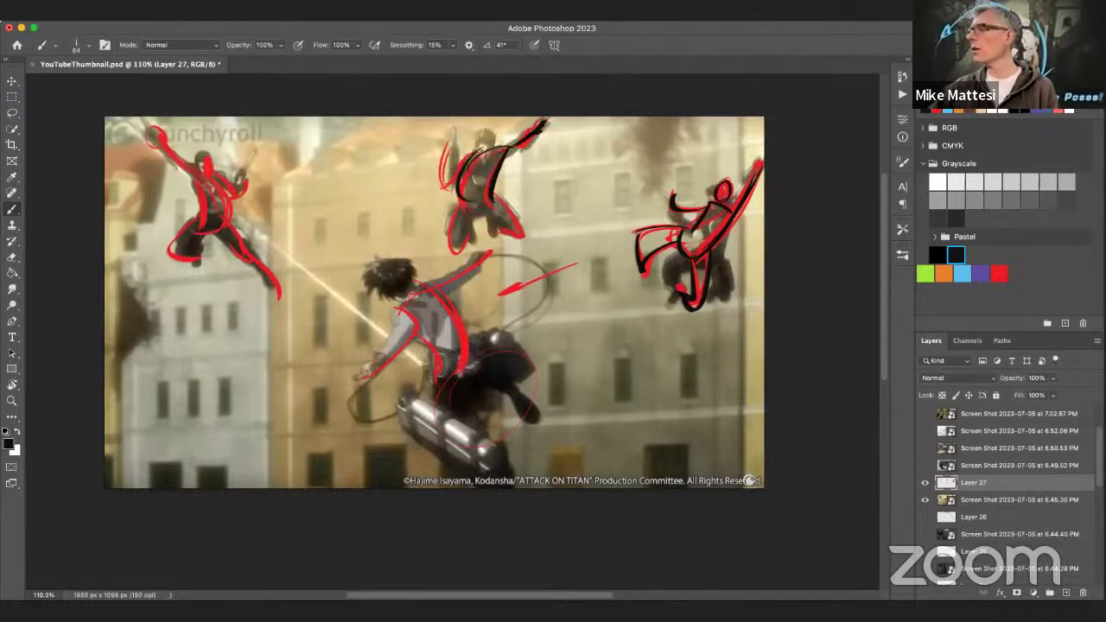
Sketch a small black figure hanging from its outstretched arm in the gap between the upper middle and far right figures.
mouse_move(594, 164)
left_mouse_down()
mouse_move(626, 158)
mouse_move(598, 182)
left_mouse_up()
mouse_move(634, 145)
left_mouse_down()
mouse_move(586, 187)
mouse_move(602, 179)
mouse_move(576, 182)
mouse_move(598, 183)
mouse_move(568, 197)
mouse_move(580, 187)
mouse_move(580, 205)
mouse_move(551, 226)
left_mouse_up()
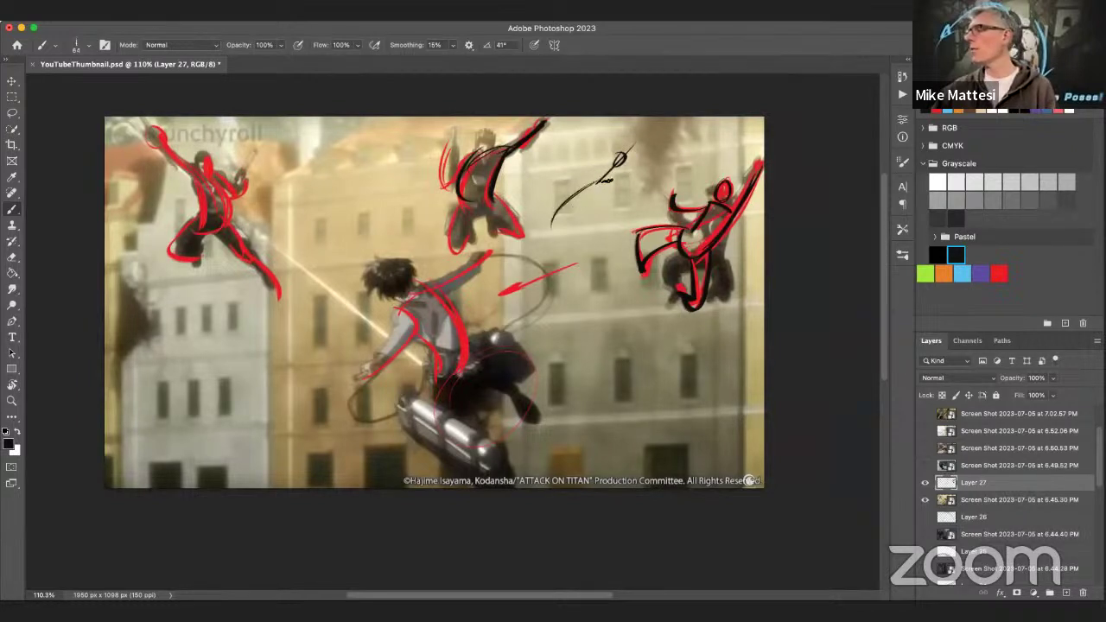
left_click_drag(593, 185, 570, 251)
mouse_move(567, 194)
left_mouse_down()
mouse_move(553, 252)
mouse_move(575, 246)
mouse_move(588, 186)
mouse_move(556, 207)
mouse_move(558, 188)
mouse_move(590, 185)
mouse_move(639, 140)
mouse_move(575, 200)
left_mouse_up()
left_click_drag(622, 164, 580, 206)
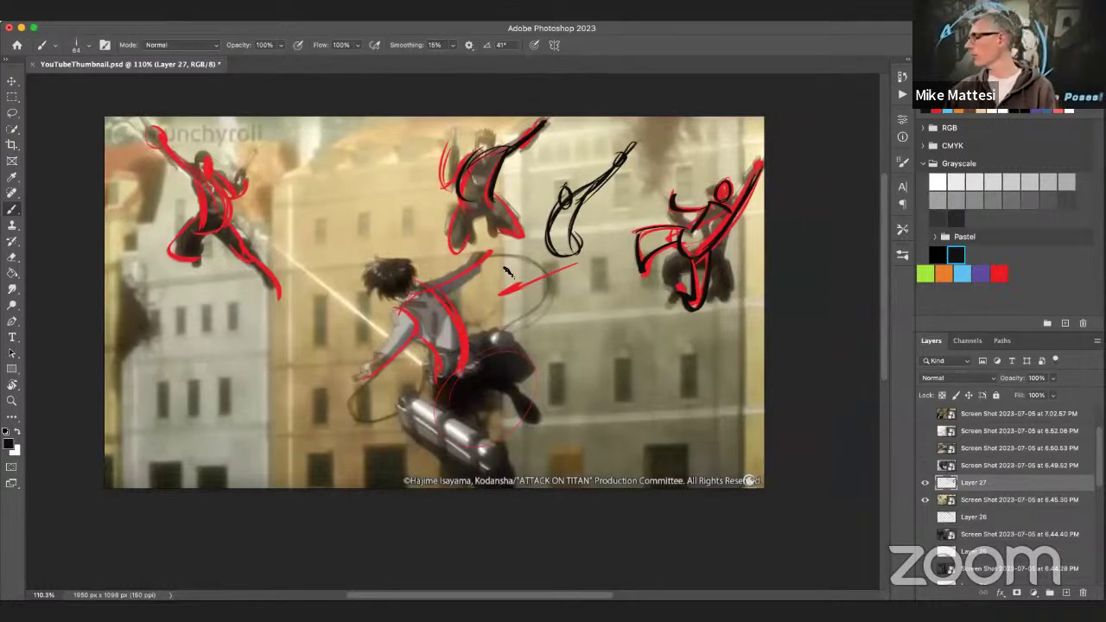
Hide Layer 27 and the 6.45.30 PM screenshot, show the 6.49.52 PM screenshot, and add a new layer above it.
left_click(925, 499)
left_click(924, 465, "alt")
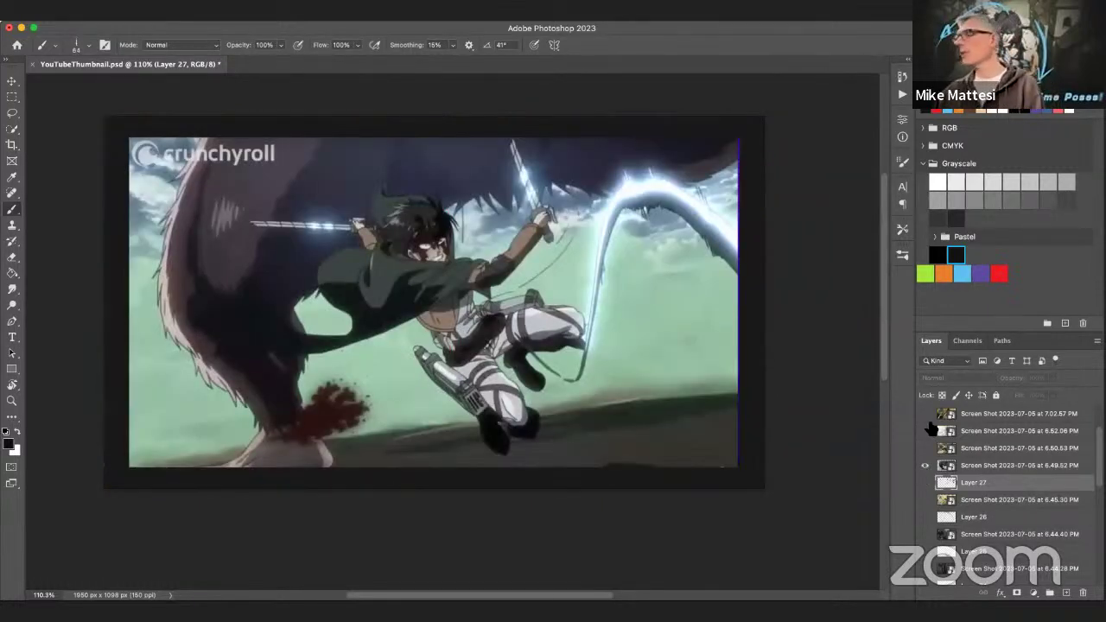
left_click(1026, 467)
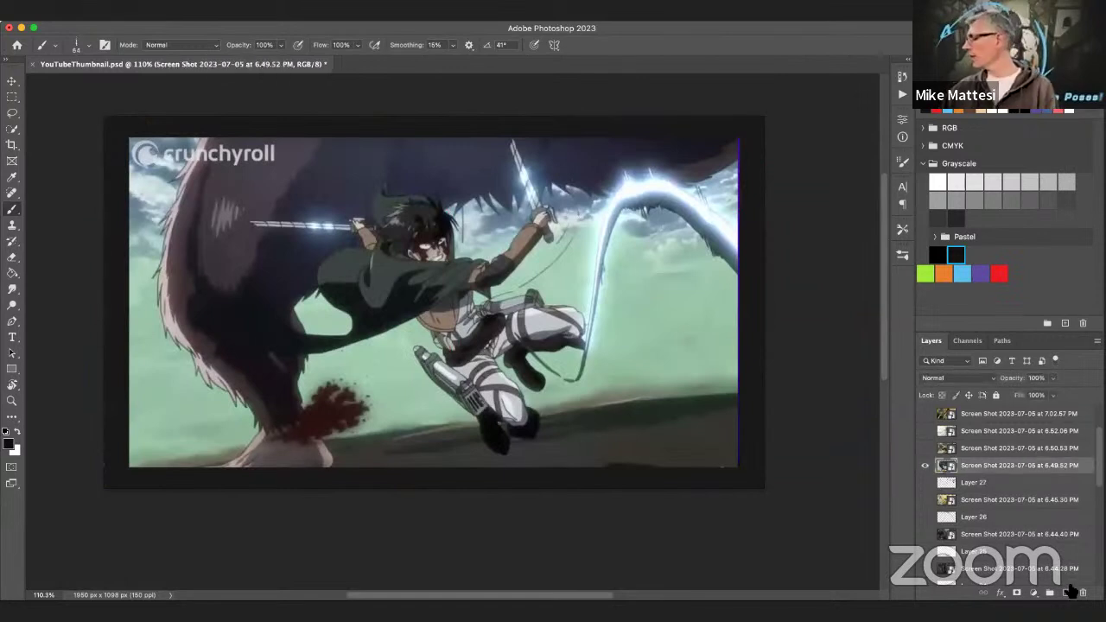
left_click(1066, 591)
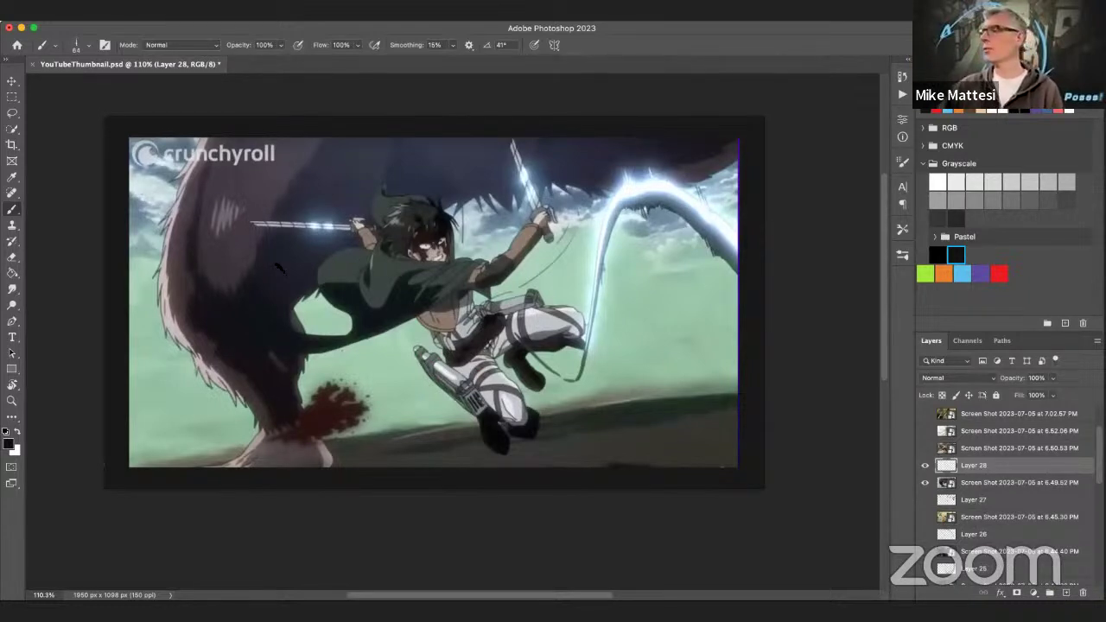
In red, paint force lines over the cloaked fighter's torso, raised arm and legs, and a thick loop around his whole body.
left_click(998, 273)
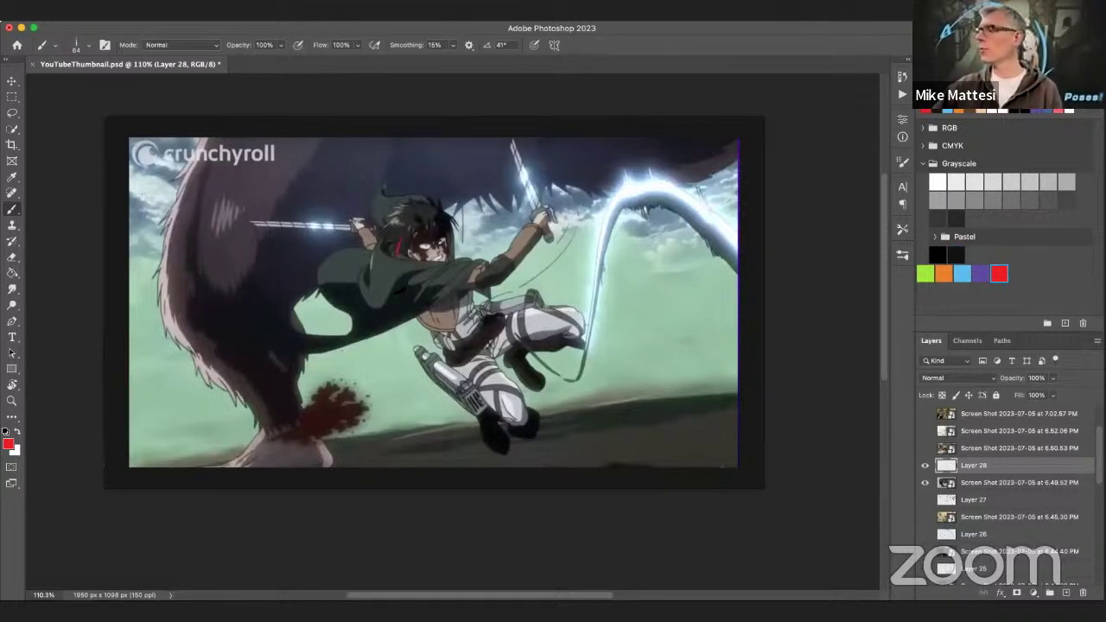
mouse_move(399, 247)
left_mouse_down()
mouse_move(448, 334)
mouse_move(494, 358)
left_mouse_up()
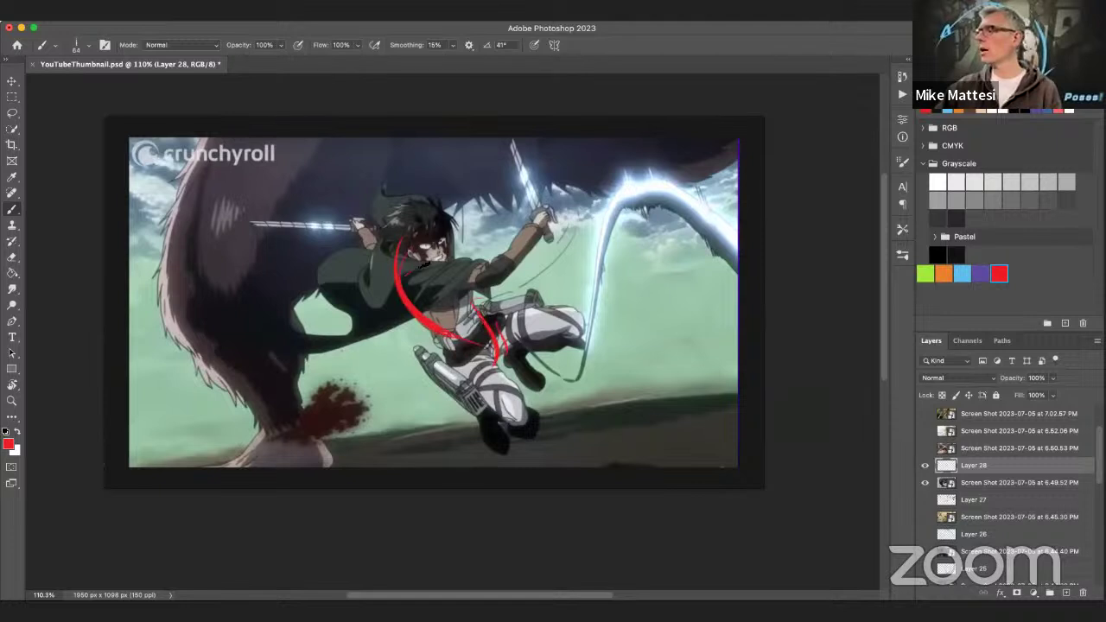
mouse_move(406, 278)
left_mouse_down()
mouse_move(529, 256)
mouse_move(557, 200)
left_mouse_up()
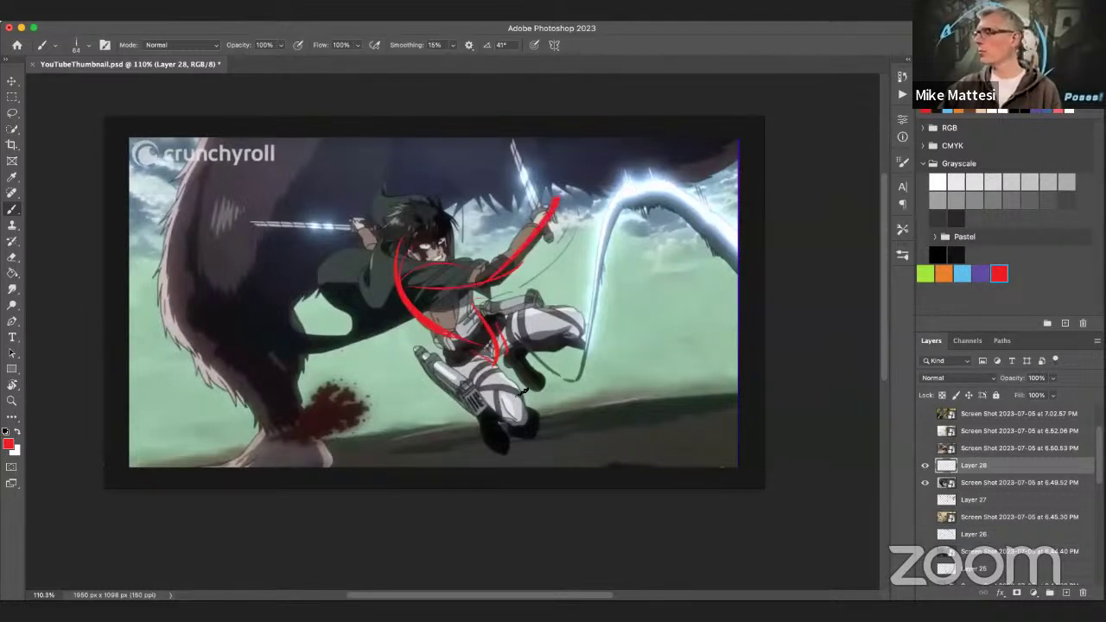
mouse_move(491, 367)
left_mouse_down()
mouse_move(528, 406)
mouse_move(476, 434)
left_mouse_up()
left_click_drag(491, 331, 582, 322)
left_click_drag(504, 354, 567, 339)
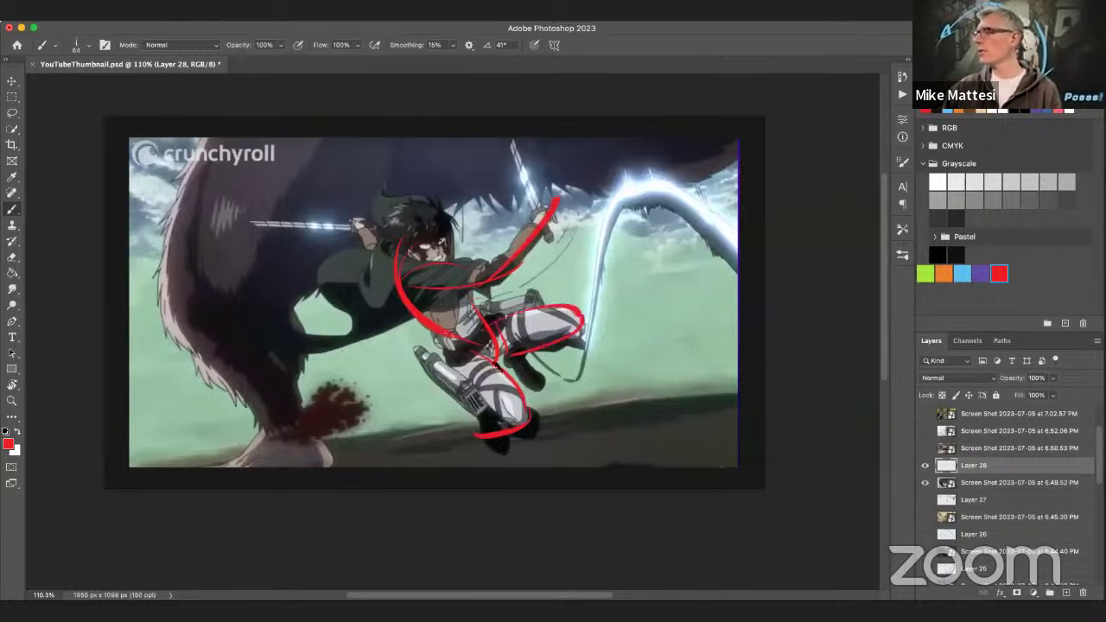
left_click_drag(439, 278, 488, 363)
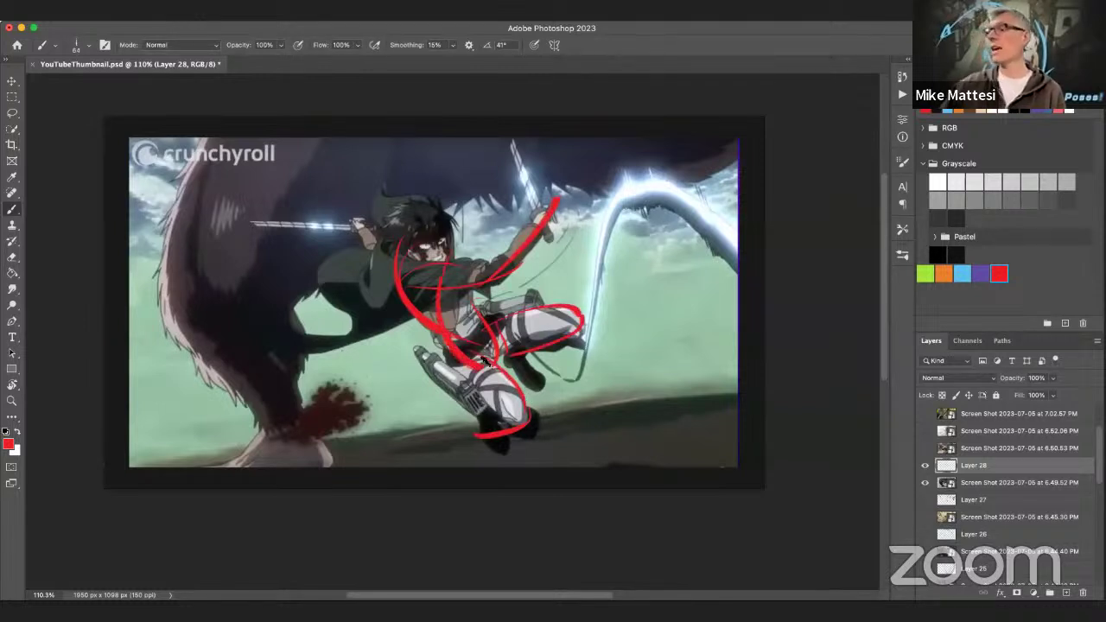
mouse_move(432, 212)
left_mouse_down()
mouse_move(365, 268)
mouse_move(578, 373)
mouse_move(432, 216)
left_mouse_up()
Paint red contour lines down both sides of the furry giant limb and its base, and circle the blood splatter with a directional stroke.
left_click_drag(204, 188, 268, 423)
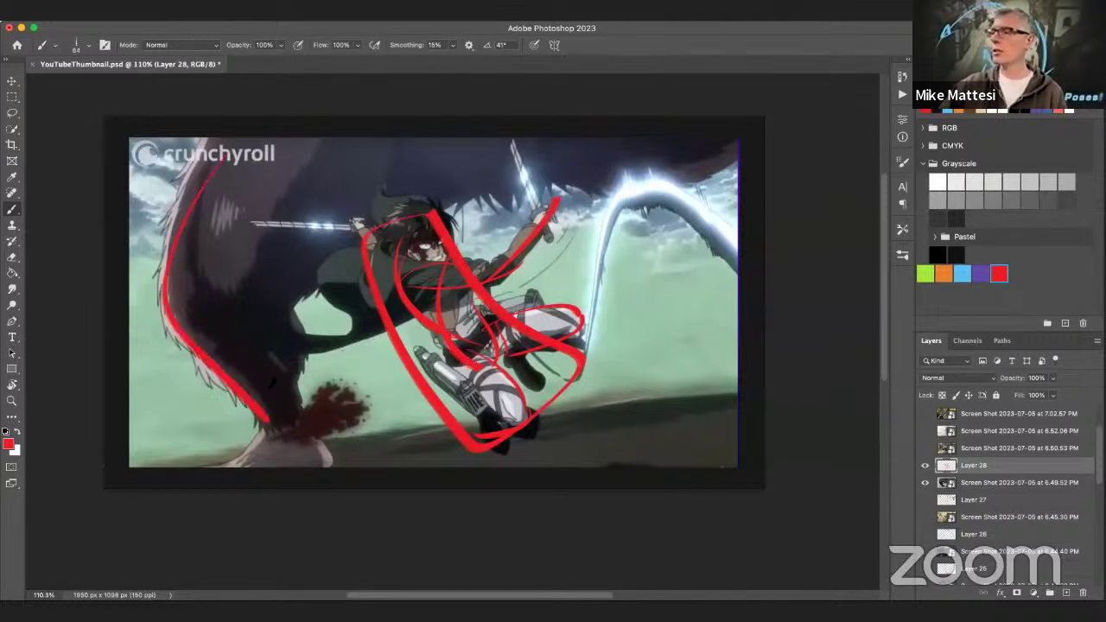
mouse_move(345, 247)
left_mouse_down()
mouse_move(297, 388)
mouse_move(333, 471)
left_mouse_up()
left_click_drag(210, 474, 268, 424)
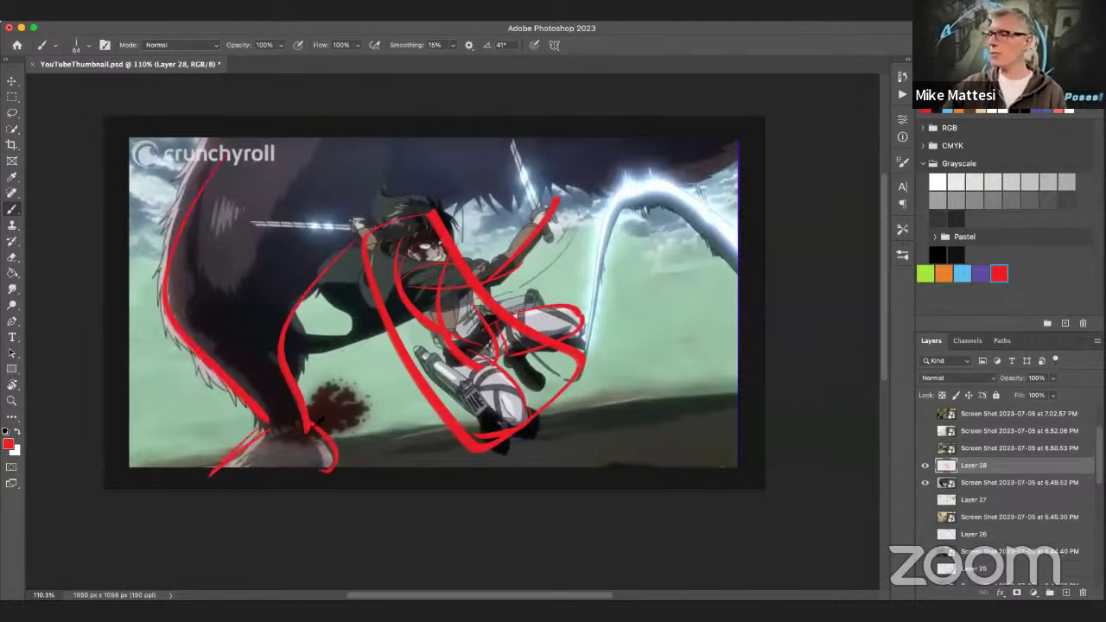
left_click_drag(339, 454, 298, 484)
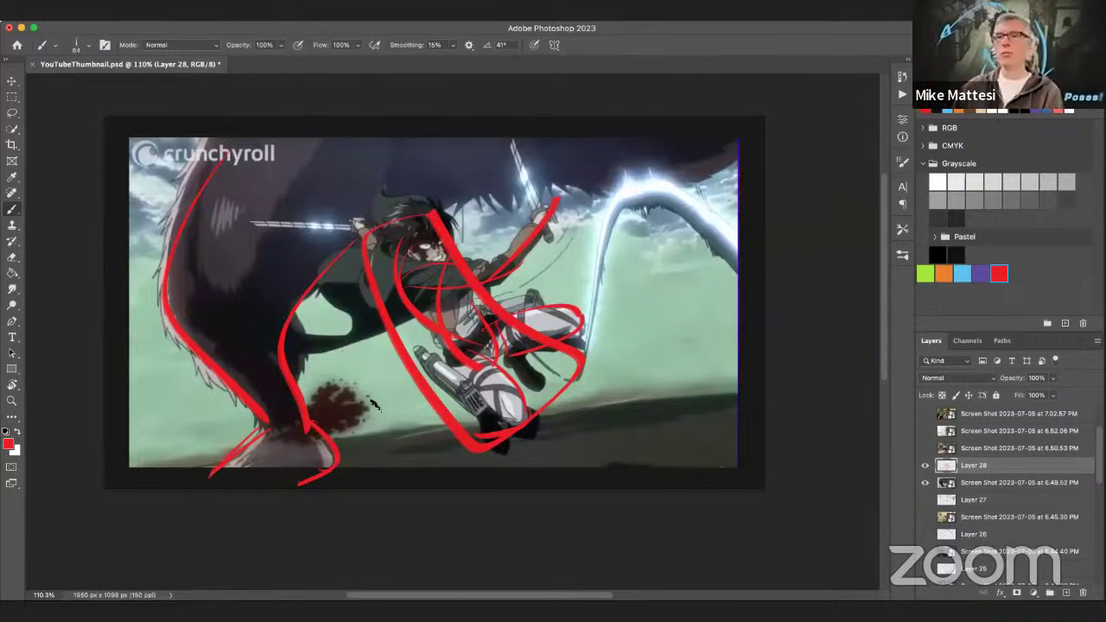
mouse_move(376, 367)
left_mouse_down()
mouse_move(328, 416)
mouse_move(326, 380)
mouse_move(289, 431)
mouse_move(302, 442)
left_mouse_up()
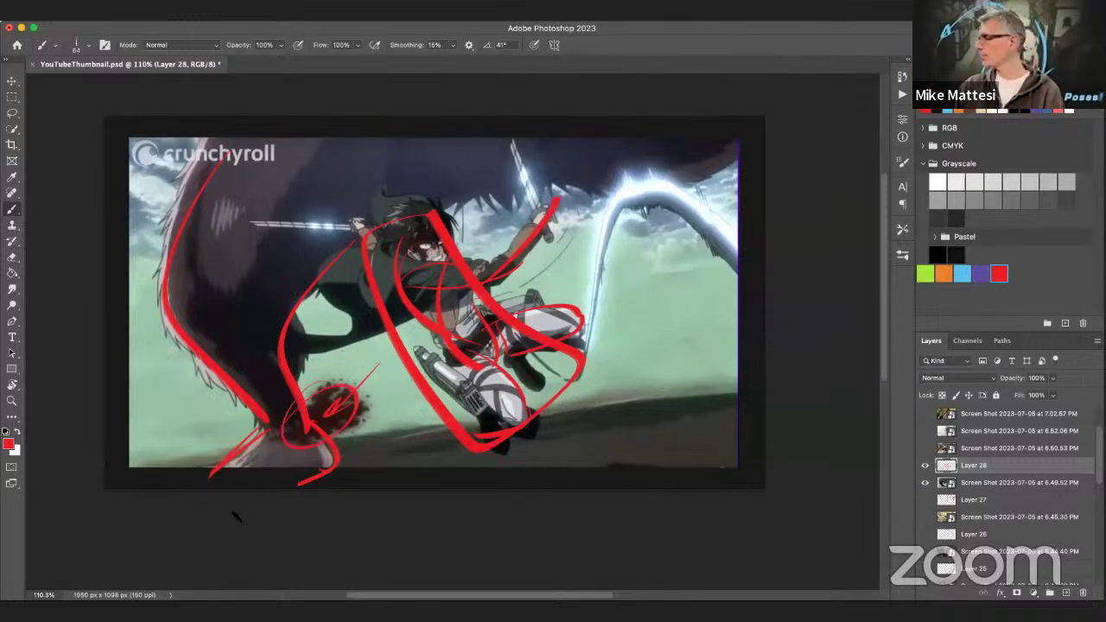
Hide Layer 28 and the 6.49.52 PM screenshot, show the 6.50.53 PM screenshot, and add a new layer above it.
left_click(924, 482)
left_click(924, 465)
left_click(924, 447)
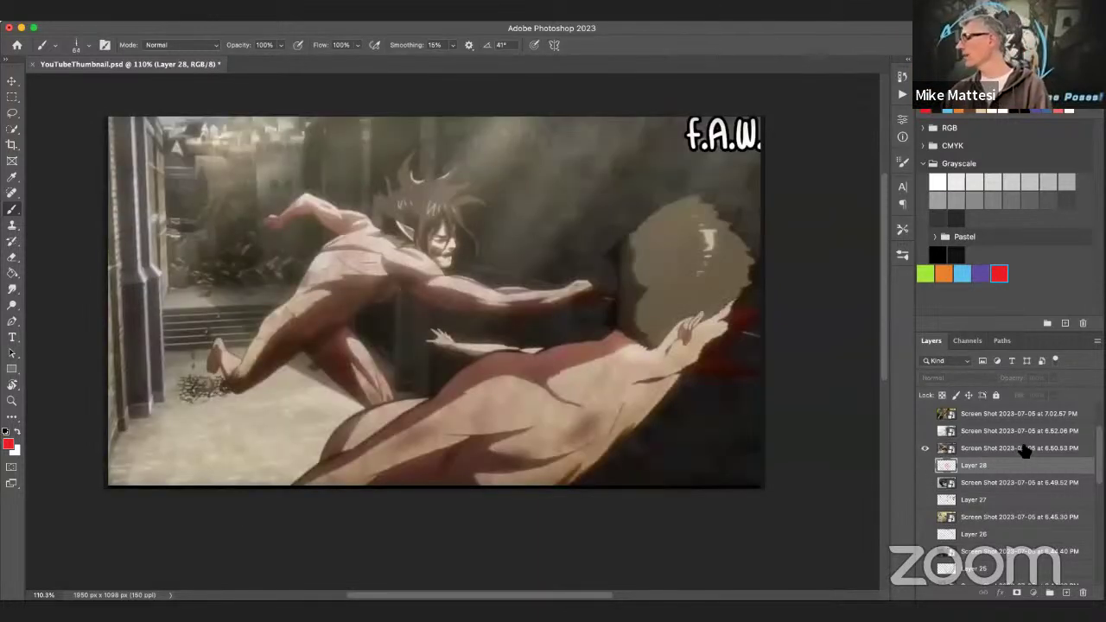
left_click(1023, 449)
scroll(1011, 484, "up", 1)
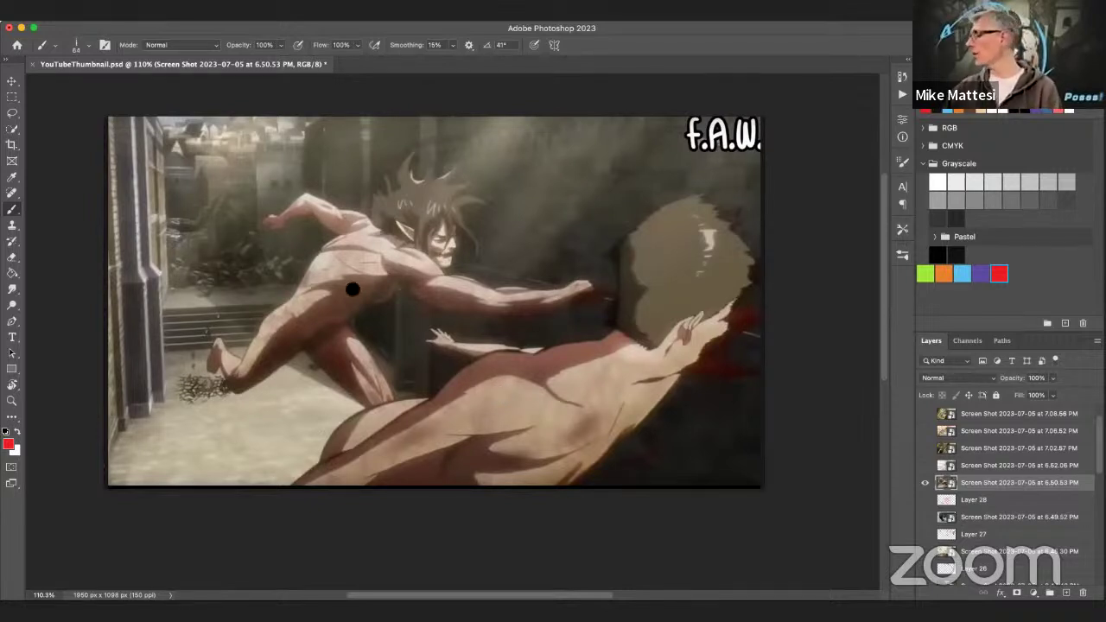
left_click(1065, 593)
left_click_drag(356, 262, 373, 262)
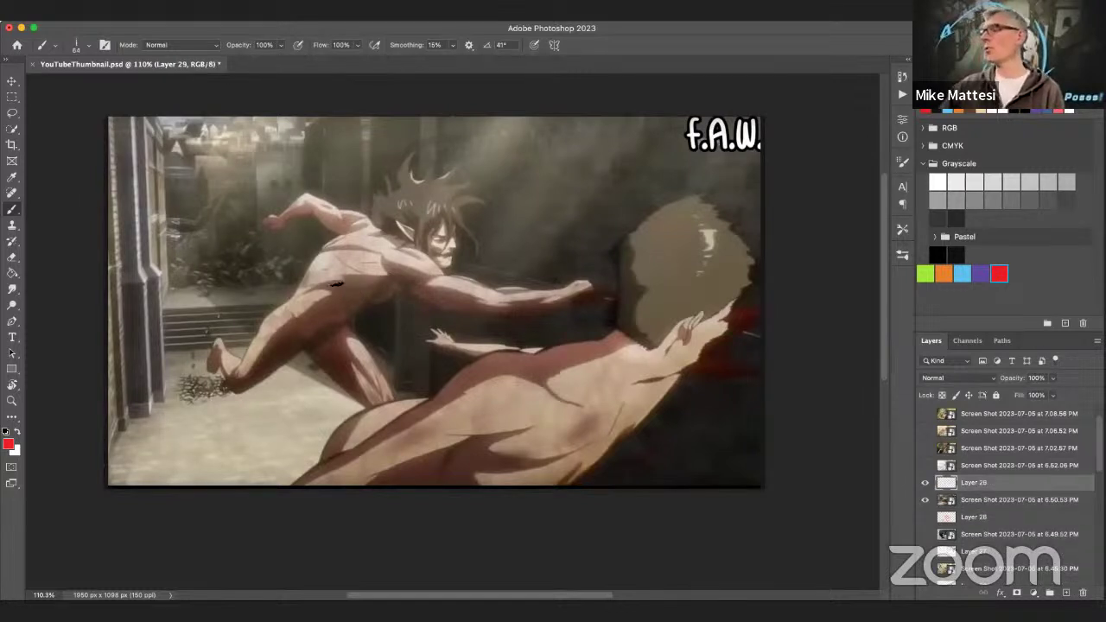
Paint red force lines over the lunging titan's back, both arms and legs, and an arrow along the foreground titan's back through its head.
mouse_move(298, 277)
left_mouse_down()
mouse_move(356, 246)
mouse_move(605, 279)
left_mouse_up()
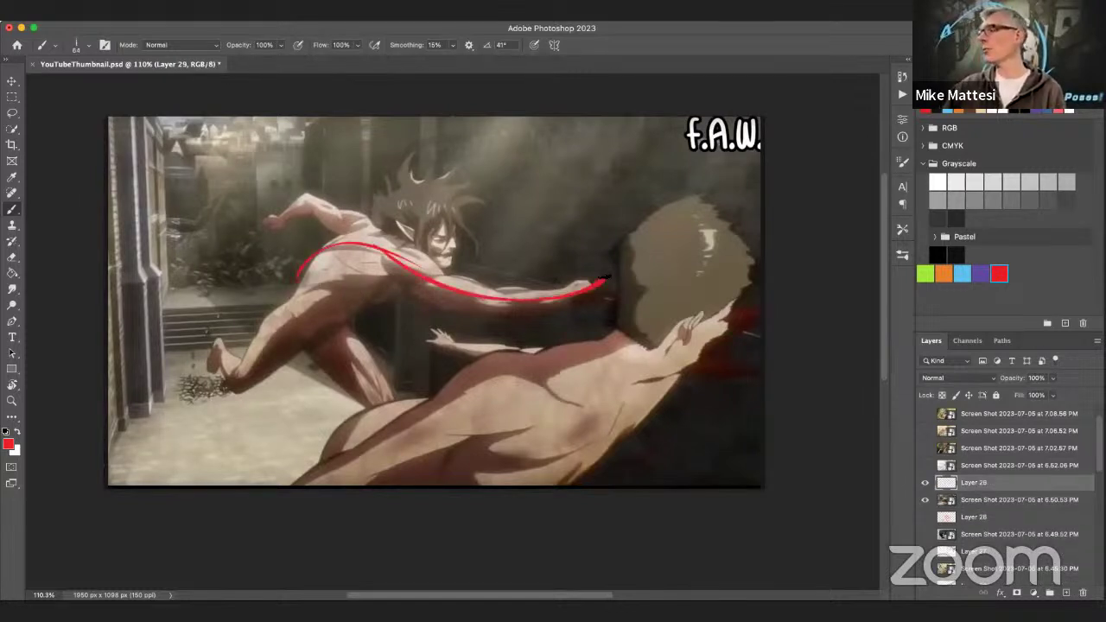
mouse_move(327, 256)
left_mouse_down()
mouse_move(304, 342)
mouse_move(275, 374)
left_mouse_up()
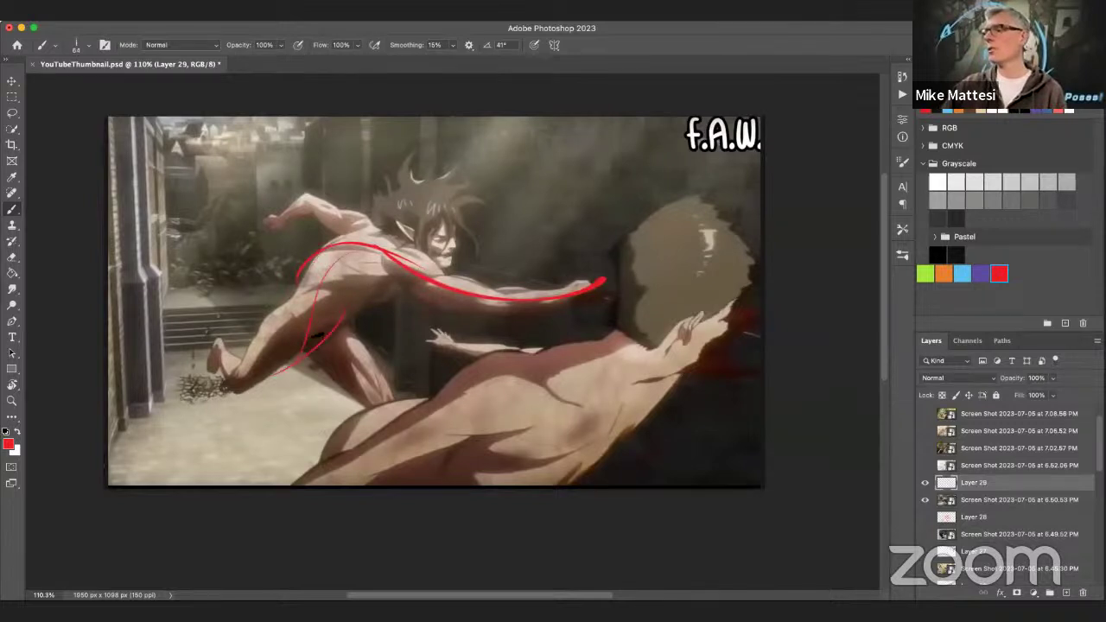
left_click_drag(299, 335, 231, 399)
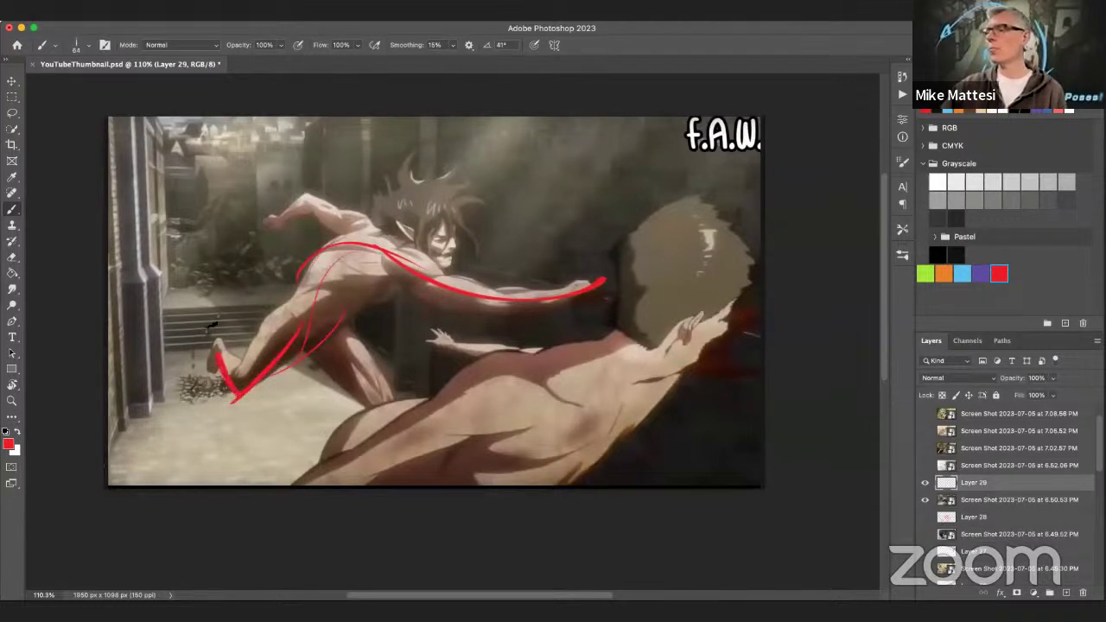
left_click_drag(341, 315, 382, 412)
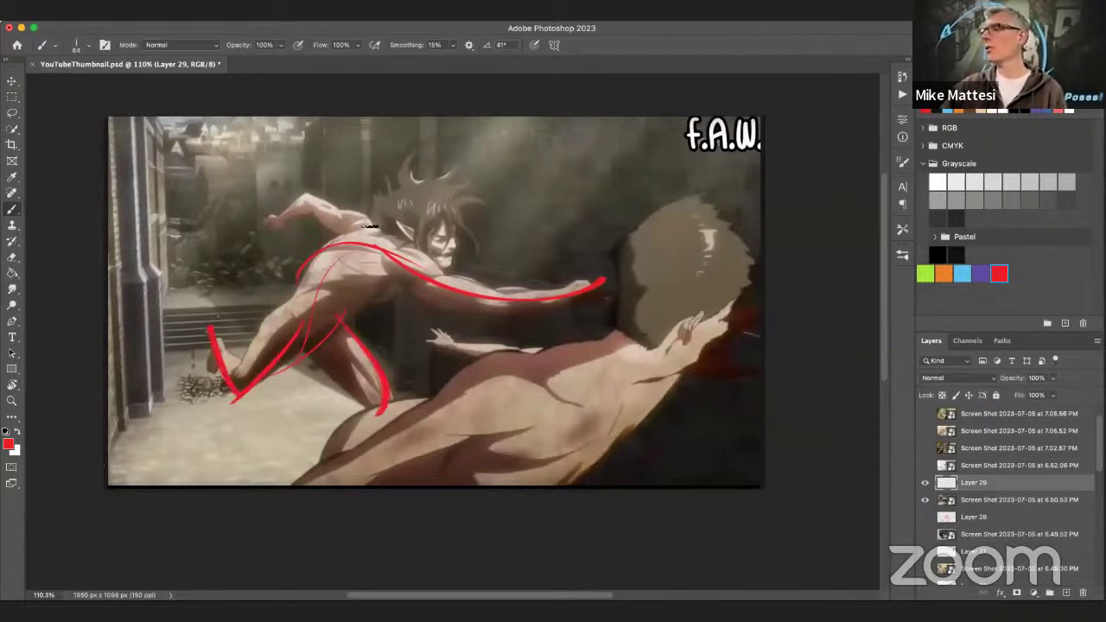
left_click_drag(369, 227, 221, 263)
left_click_drag(448, 442, 729, 297)
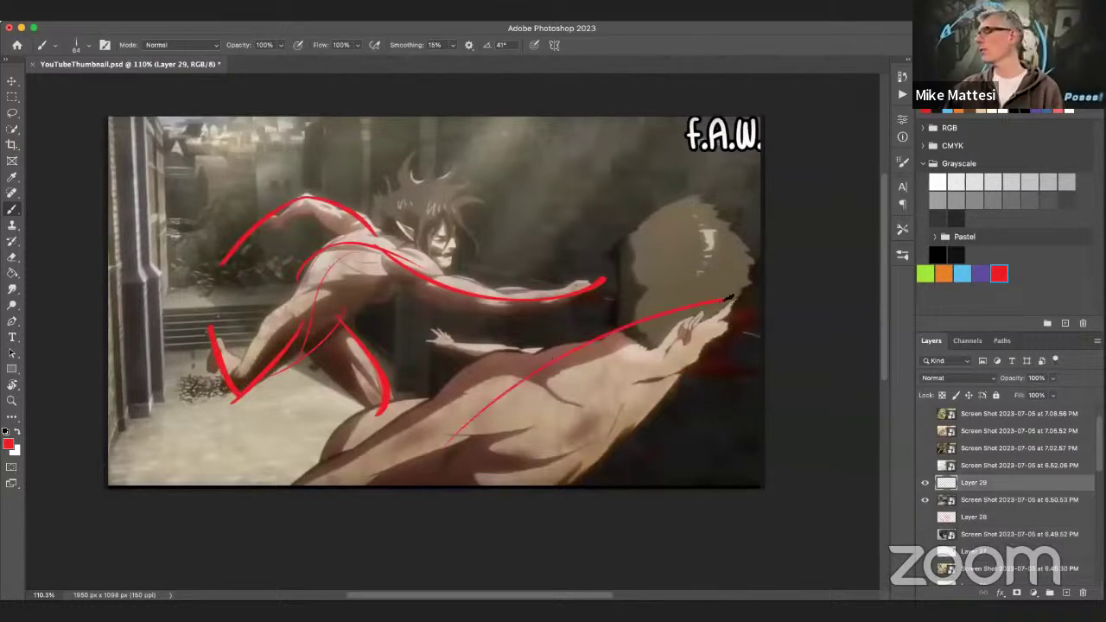
mouse_move(373, 252)
left_mouse_down()
mouse_move(440, 291)
mouse_move(604, 277)
left_mouse_up()
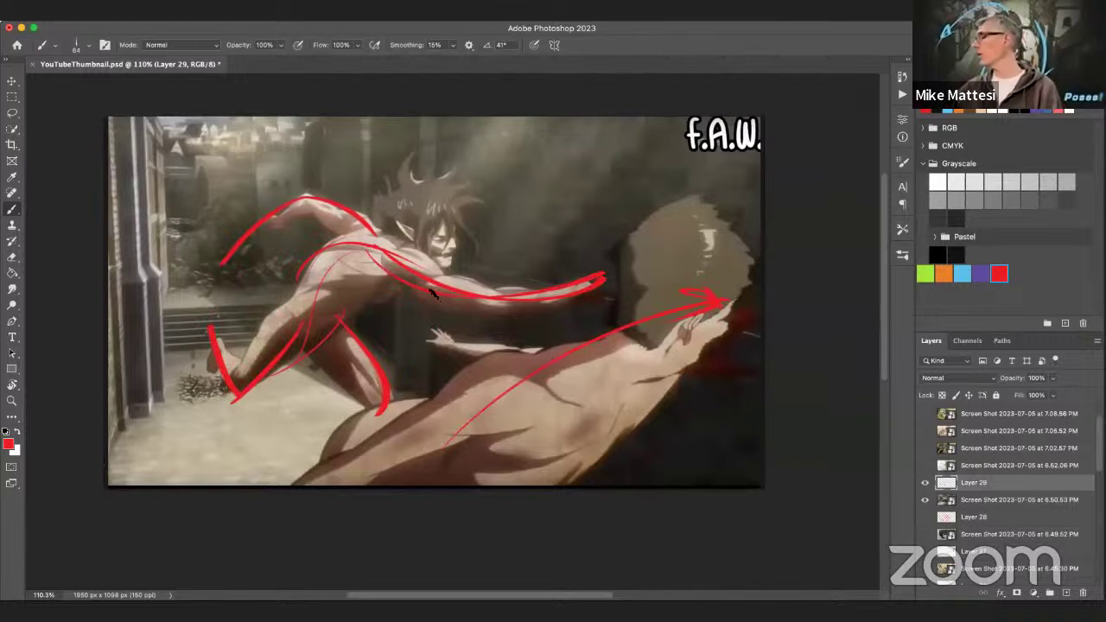
Hide Layer 29 and the 6.50.53 PM screenshot, show the 7.02.57 PM screenshot, and add a new layer above it.
left_click_drag(925, 499, 924, 482)
left_click(924, 448)
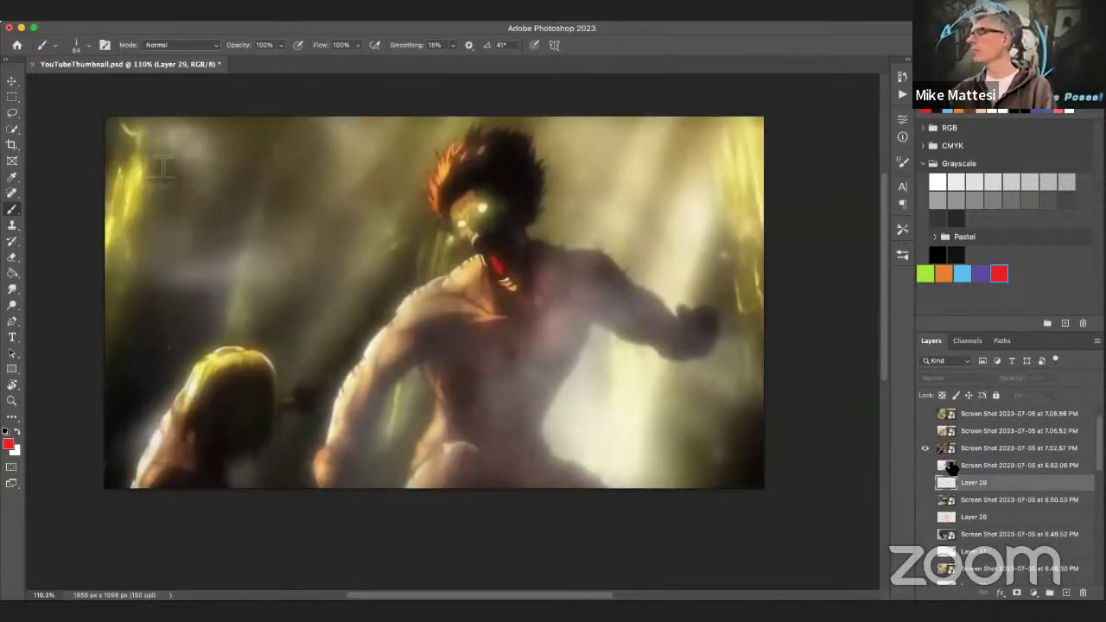
left_click(1006, 449)
scroll(1010, 461, "up", 2)
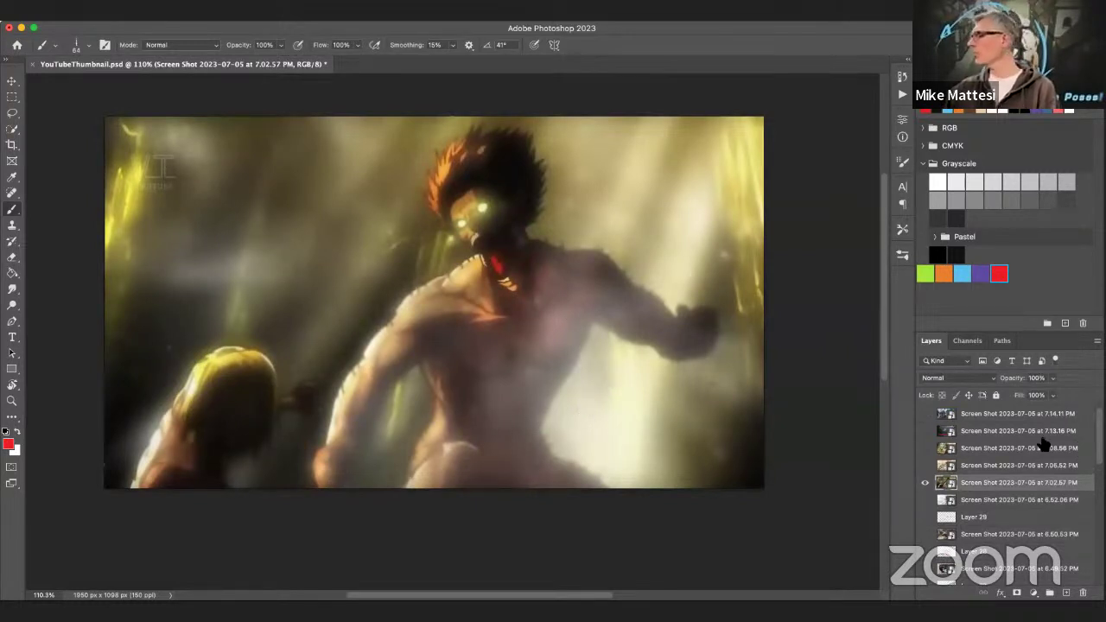
left_click(1064, 593)
Paint red force lines down the glowing-eyed titan's torso centre, along both arms, and from the head down the neck.
mouse_move(542, 317)
left_mouse_down()
mouse_move(494, 438)
mouse_move(506, 394)
mouse_move(482, 438)
left_mouse_up()
mouse_move(444, 294)
left_mouse_down()
mouse_move(347, 413)
mouse_move(341, 468)
left_mouse_up()
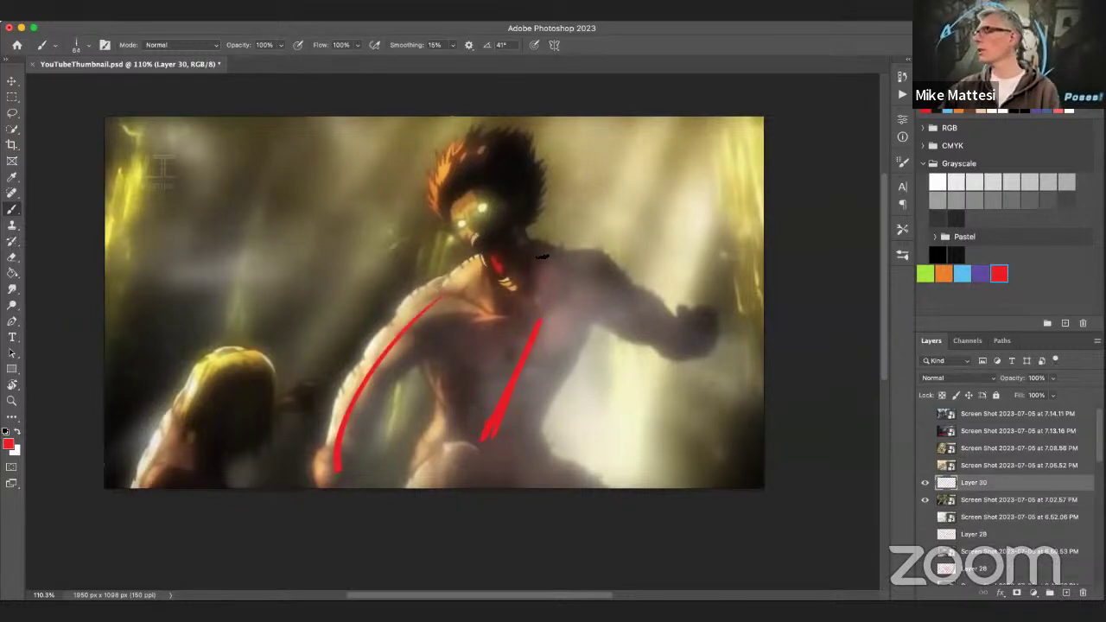
mouse_move(543, 256)
left_mouse_down()
mouse_move(650, 294)
mouse_move(615, 314)
mouse_move(711, 318)
left_mouse_up()
mouse_move(477, 181)
left_mouse_down()
mouse_move(507, 204)
mouse_move(521, 296)
left_mouse_up()
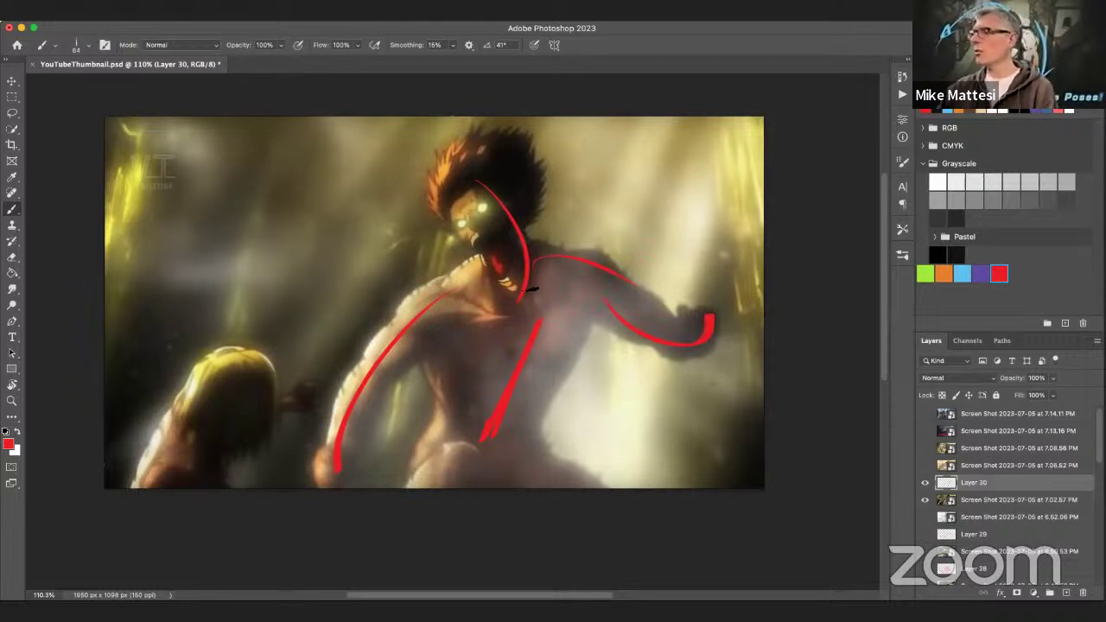
Paint red curves down both sides of the titan's torso joined by an arch over the chest, and retrace them in light blue down to the hip.
left_click_drag(477, 296, 413, 482)
left_click_drag(451, 322, 393, 484)
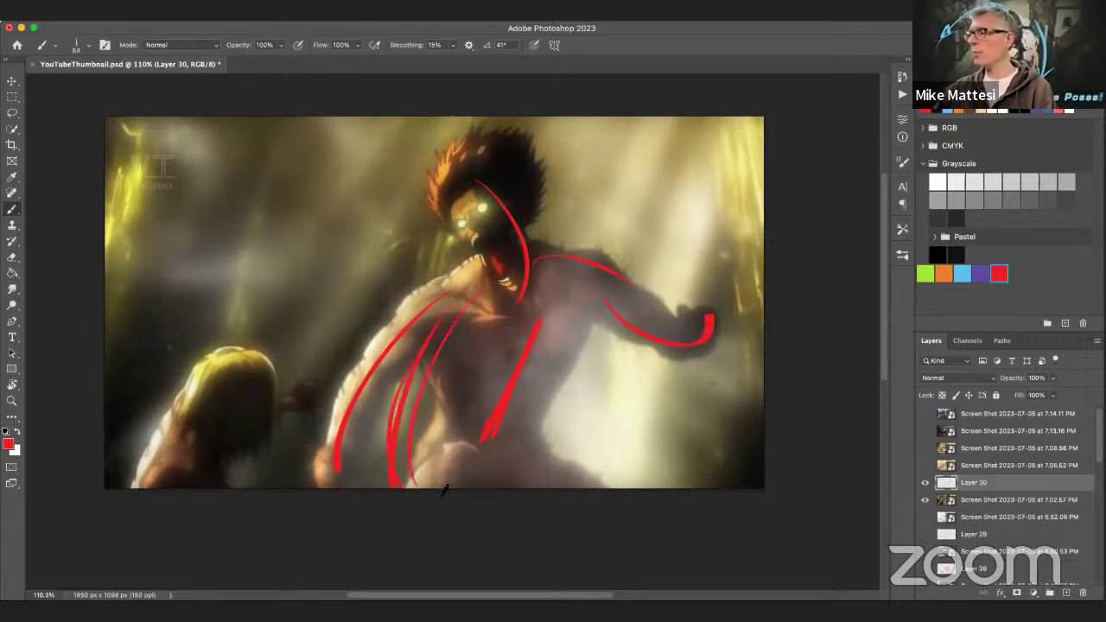
left_click_drag(581, 289, 530, 418)
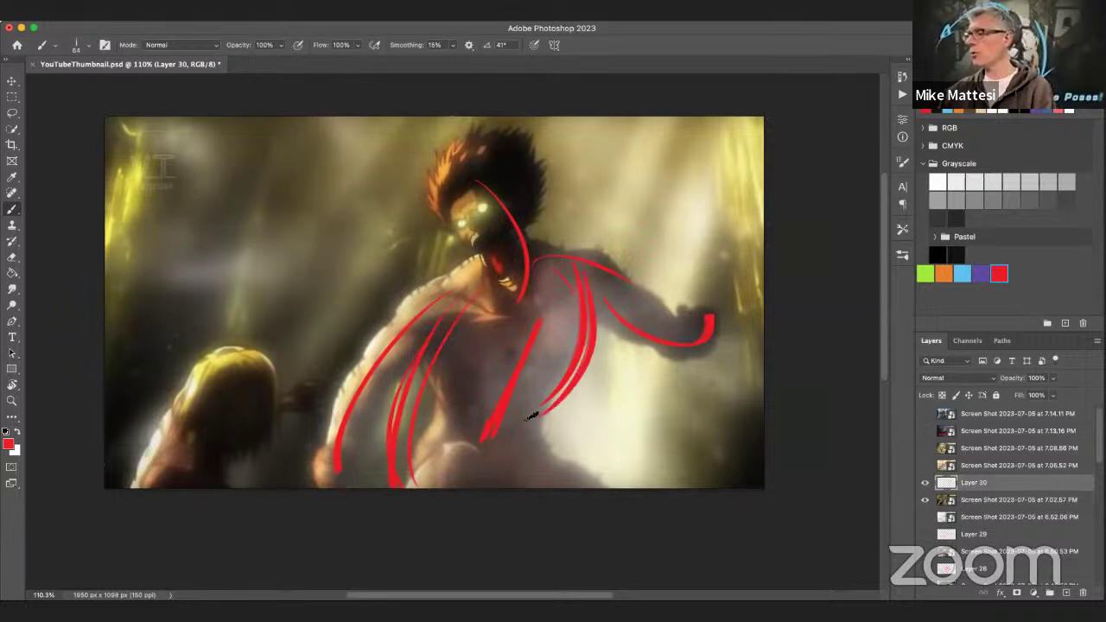
mouse_move(438, 333)
left_mouse_down()
mouse_move(444, 396)
mouse_move(402, 484)
left_mouse_up()
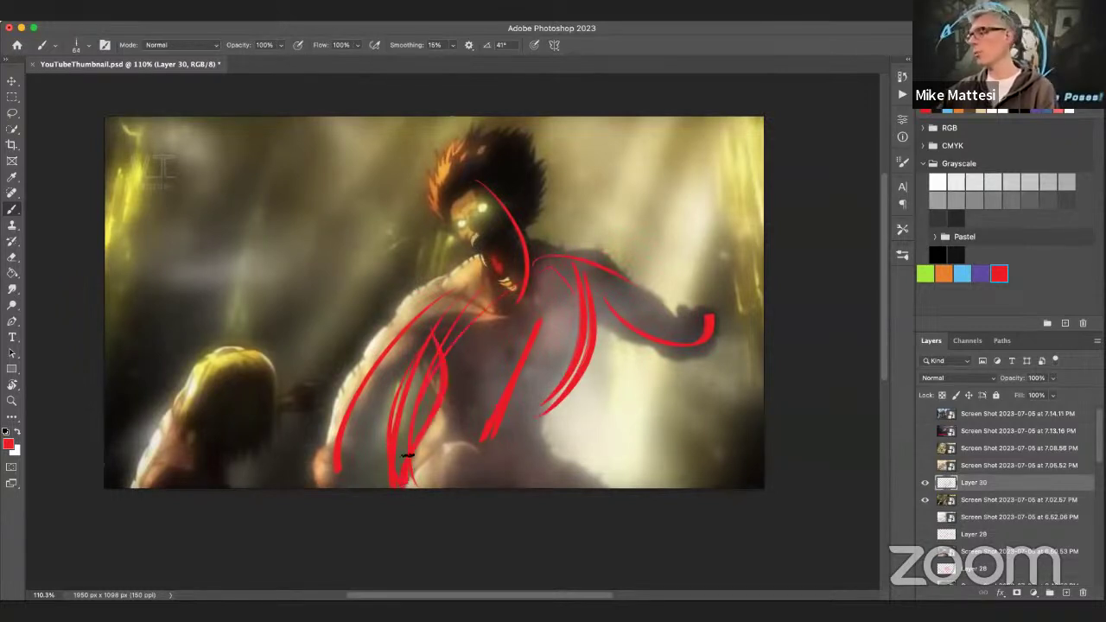
left_click_drag(596, 289, 399, 423)
left_click(963, 274)
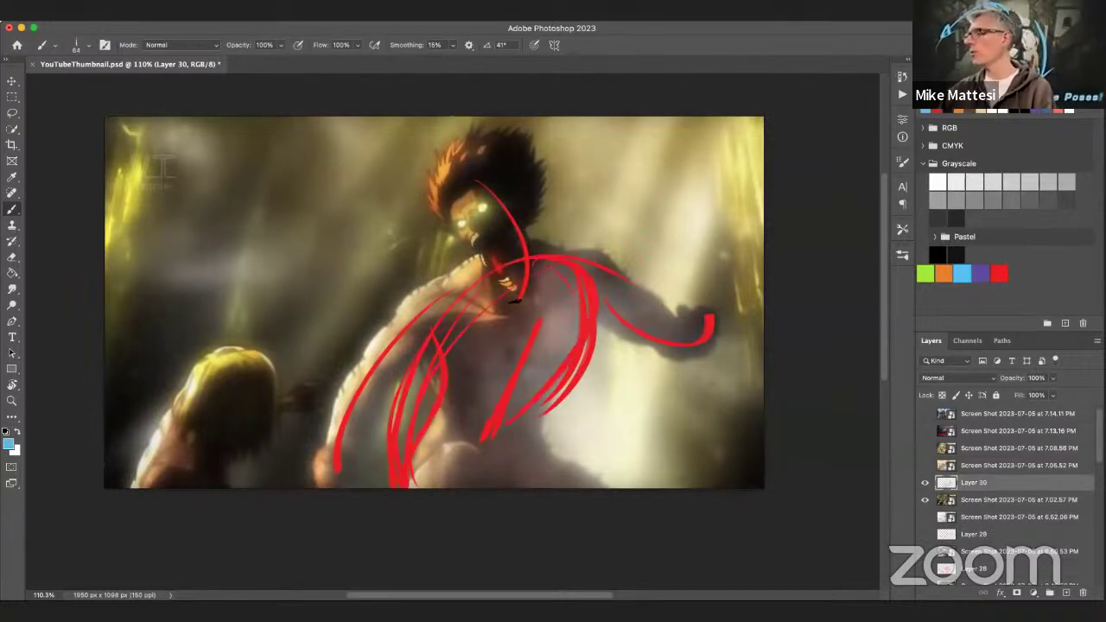
mouse_move(535, 265)
left_mouse_down()
mouse_move(403, 480)
mouse_move(574, 346)
mouse_move(529, 413)
mouse_move(549, 480)
left_mouse_up()
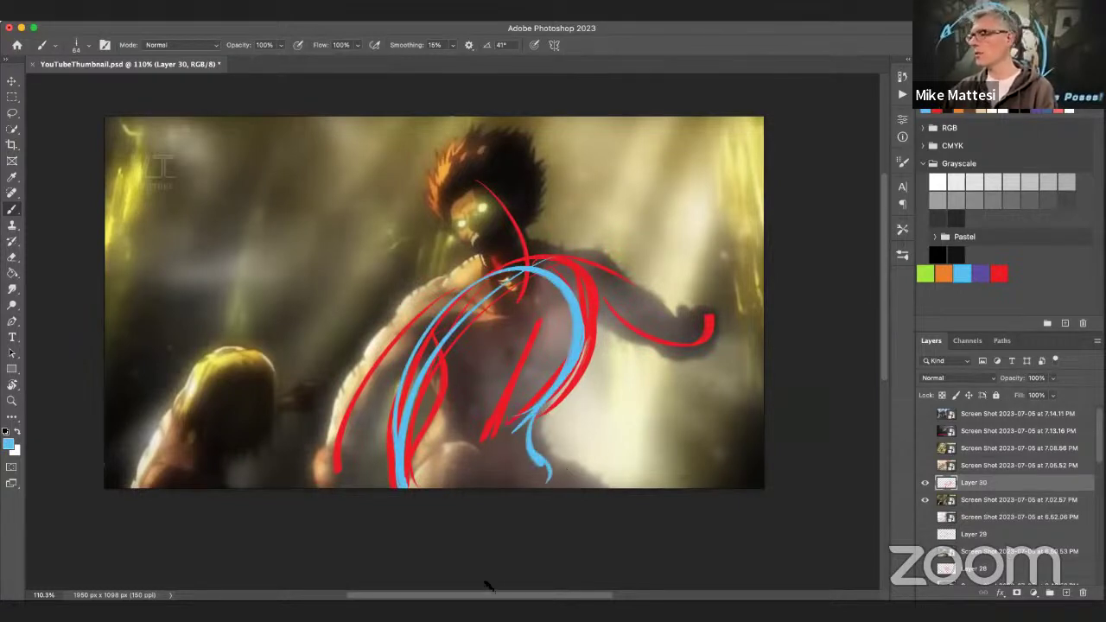
Hide Layer 30 and the 7.02.57 PM screenshot, show the 7.06.52 PM screenshot, and add a new layer above it.
left_click(925, 499)
left_click(925, 464)
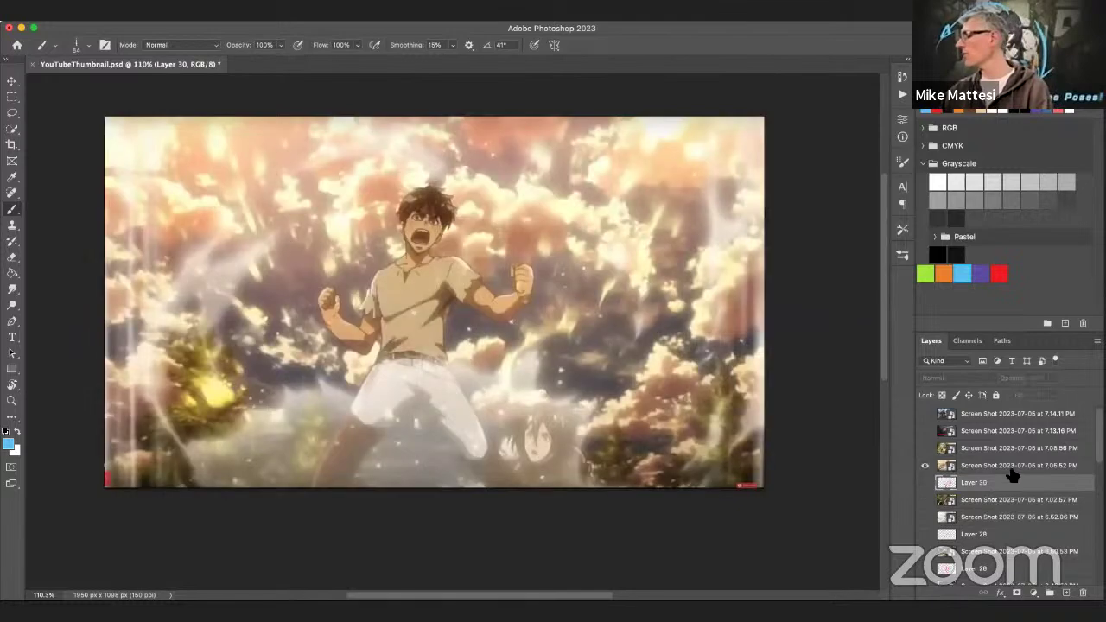
left_click(1009, 468)
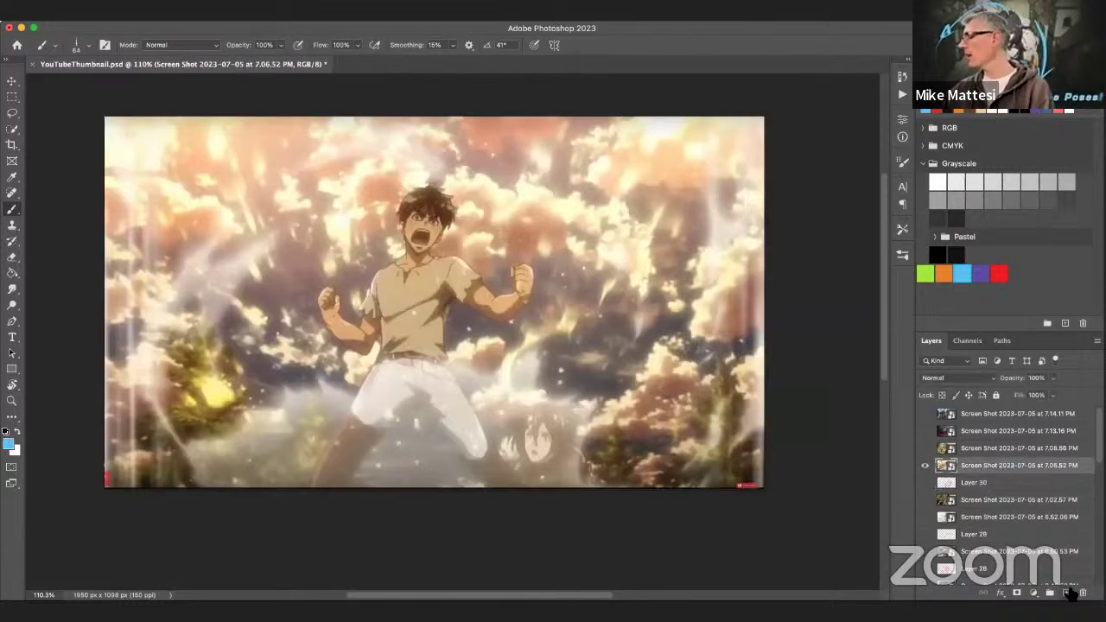
left_click(1065, 592)
In red, paint force lines along the shouting boy's shoulders, both arms and legs, and circle the outer side of one thigh.
left_click(998, 273)
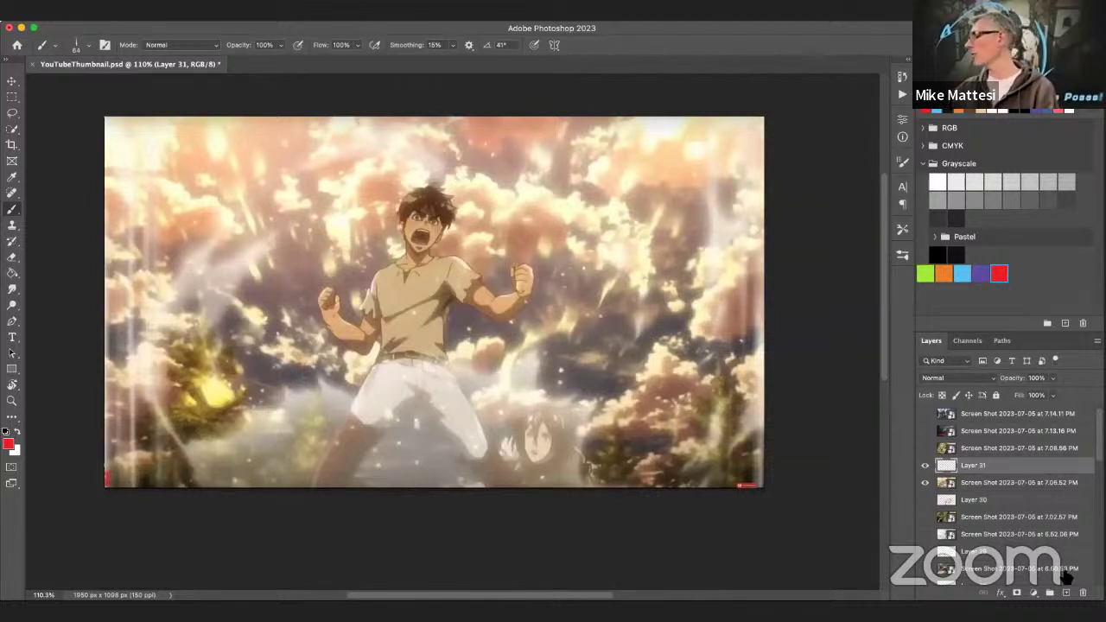
left_click(1005, 273)
mouse_move(376, 278)
left_mouse_down()
mouse_move(470, 255)
mouse_move(490, 307)
mouse_move(518, 311)
mouse_move(531, 270)
mouse_move(385, 318)
mouse_move(338, 325)
mouse_move(326, 304)
left_mouse_up()
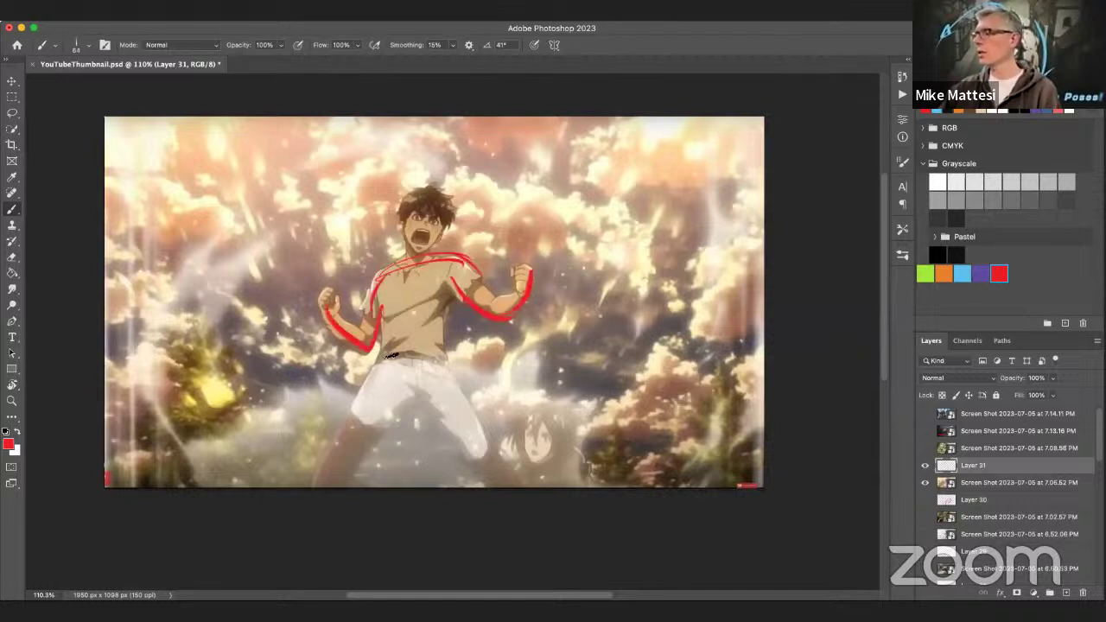
left_click_drag(386, 358, 318, 485)
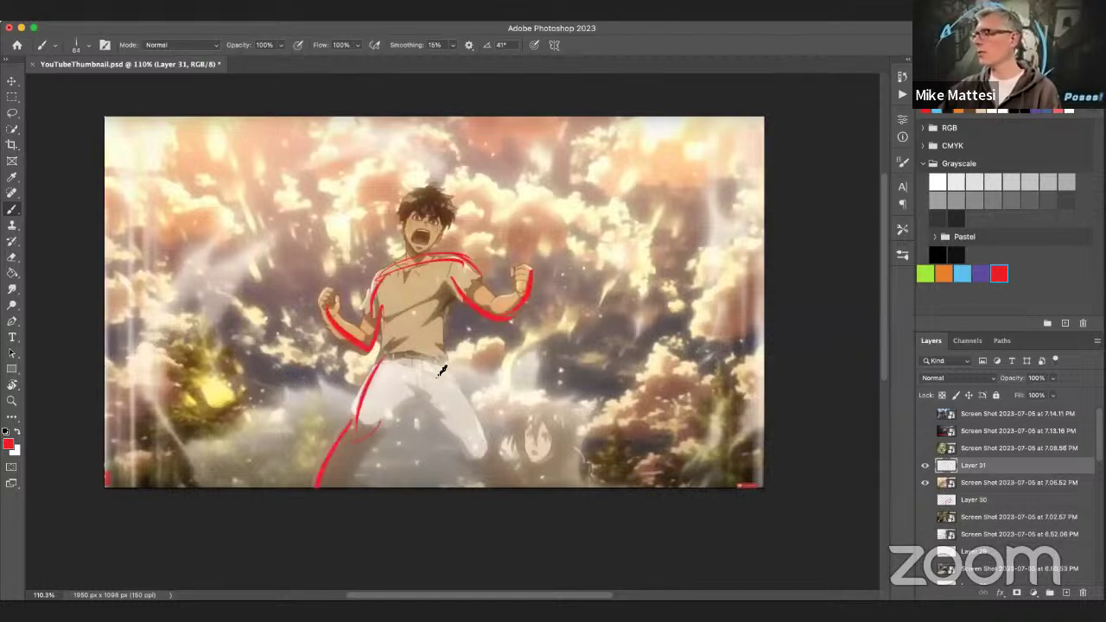
mouse_move(441, 371)
left_mouse_down()
mouse_move(488, 472)
mouse_move(510, 481)
left_mouse_up()
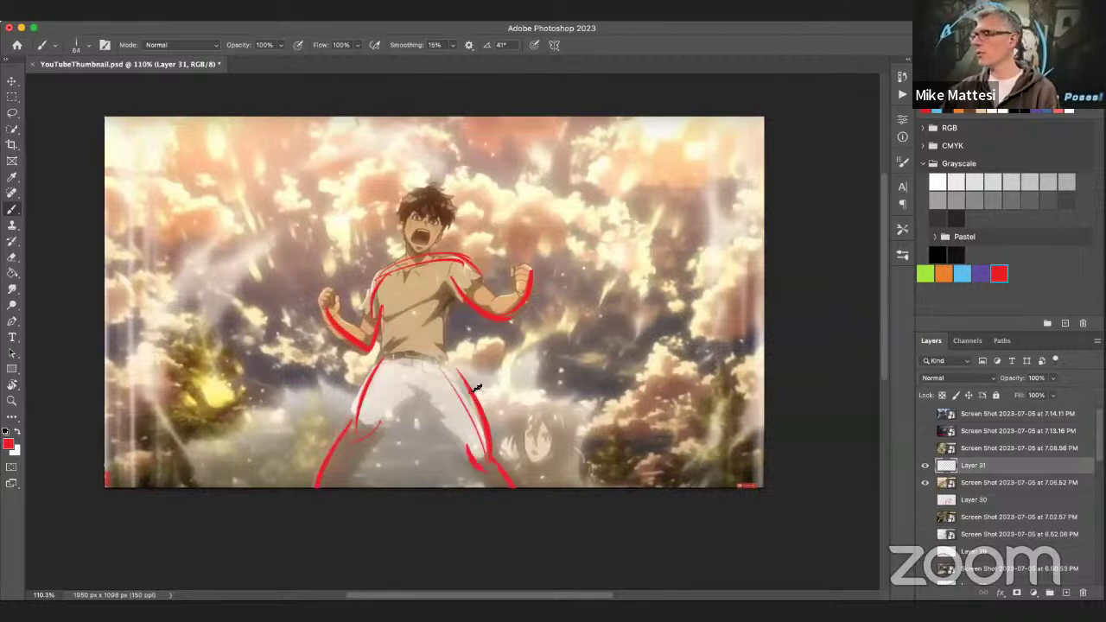
left_click_drag(475, 389, 471, 403)
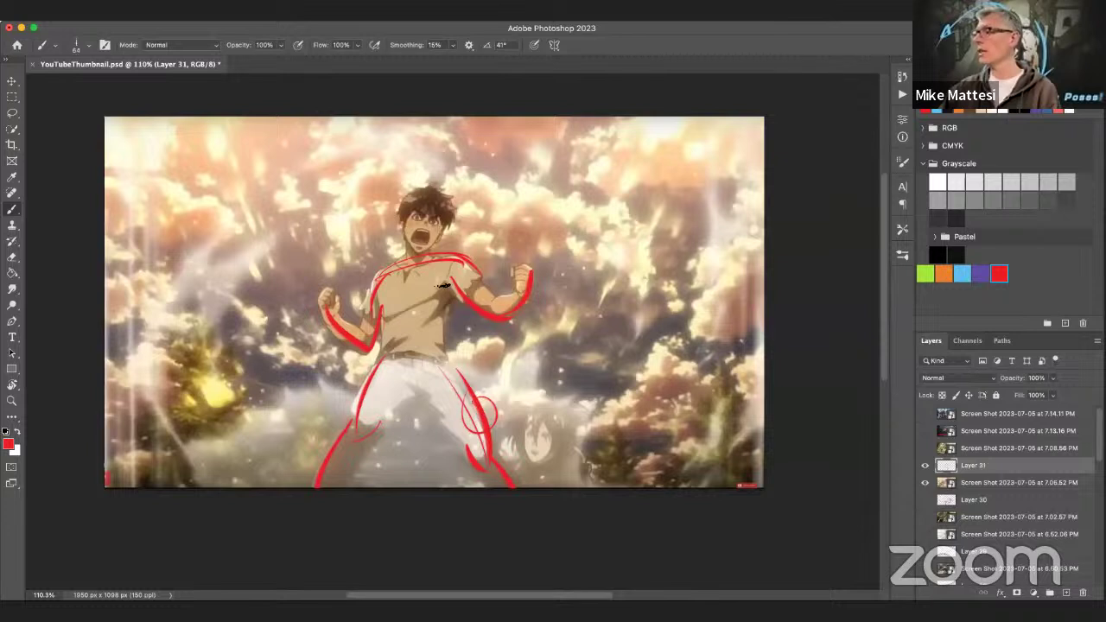
Paint a red centre line down the boy's torso and curved strokes from both shoulders converging at the crotch.
left_click_drag(413, 341, 412, 279)
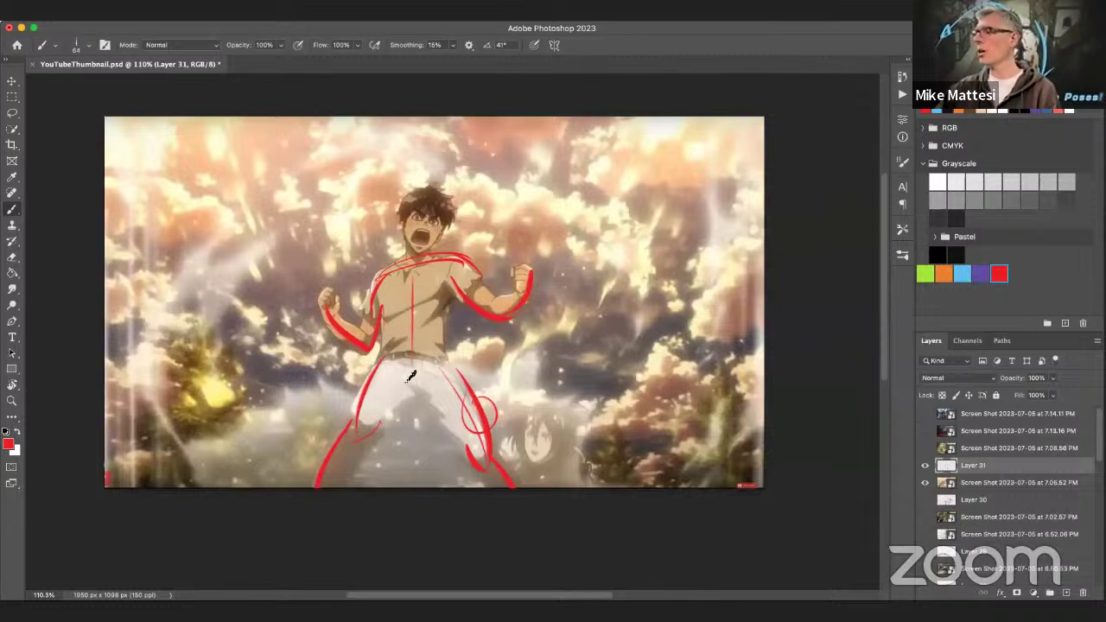
left_click_drag(414, 340, 415, 381)
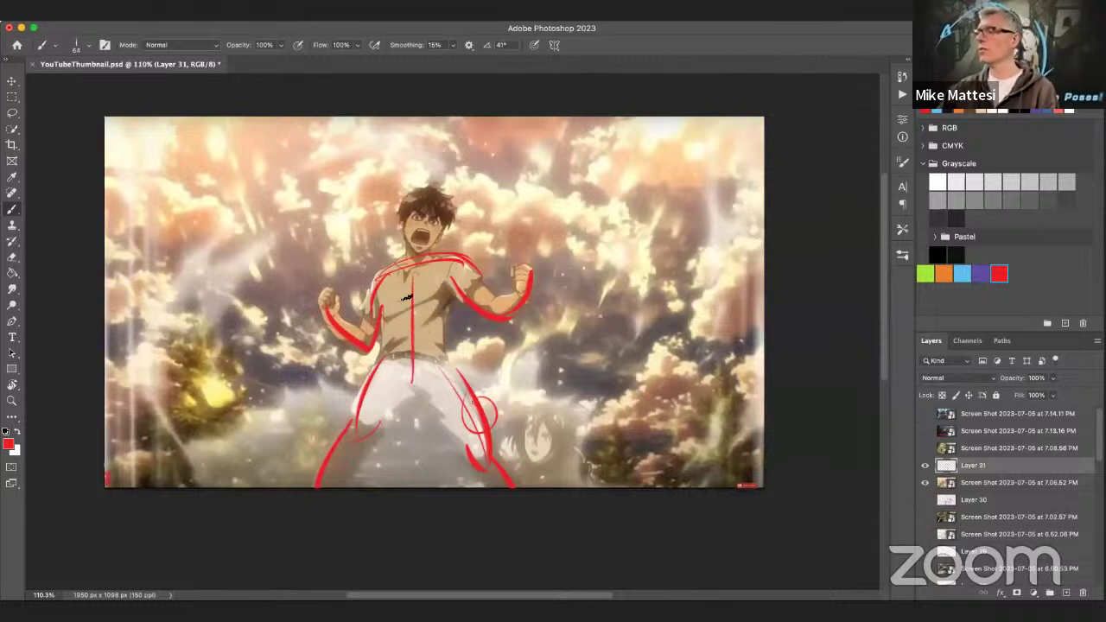
left_click_drag(402, 295, 380, 370)
mouse_move(393, 268)
left_mouse_down()
mouse_move(473, 251)
mouse_move(462, 306)
mouse_move(437, 339)
mouse_move(393, 340)
mouse_move(412, 391)
left_mouse_up()
left_click_drag(471, 336, 414, 380)
left_click_drag(453, 262, 406, 356)
left_click_drag(402, 354, 402, 395)
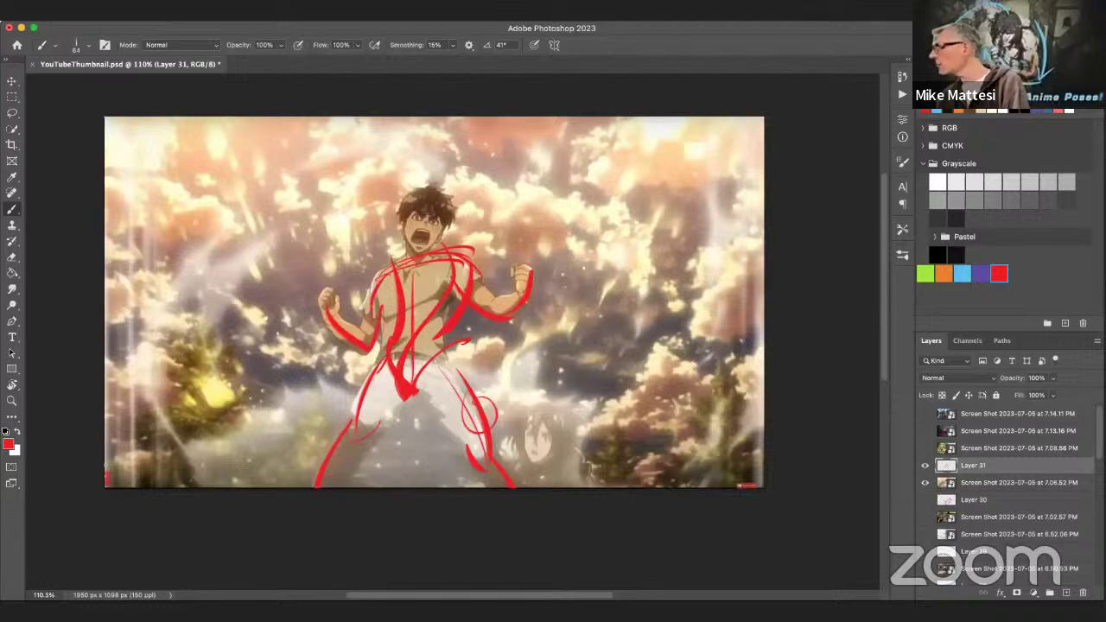
Hide Layer 31 and the 7.06.52 PM screenshot, and preview the 7.08.56, 7.13.16 and 7.14.11 PM screenshots one at a time.
left_click(925, 482)
left_click(924, 465)
left_click(926, 447)
left_click(925, 447)
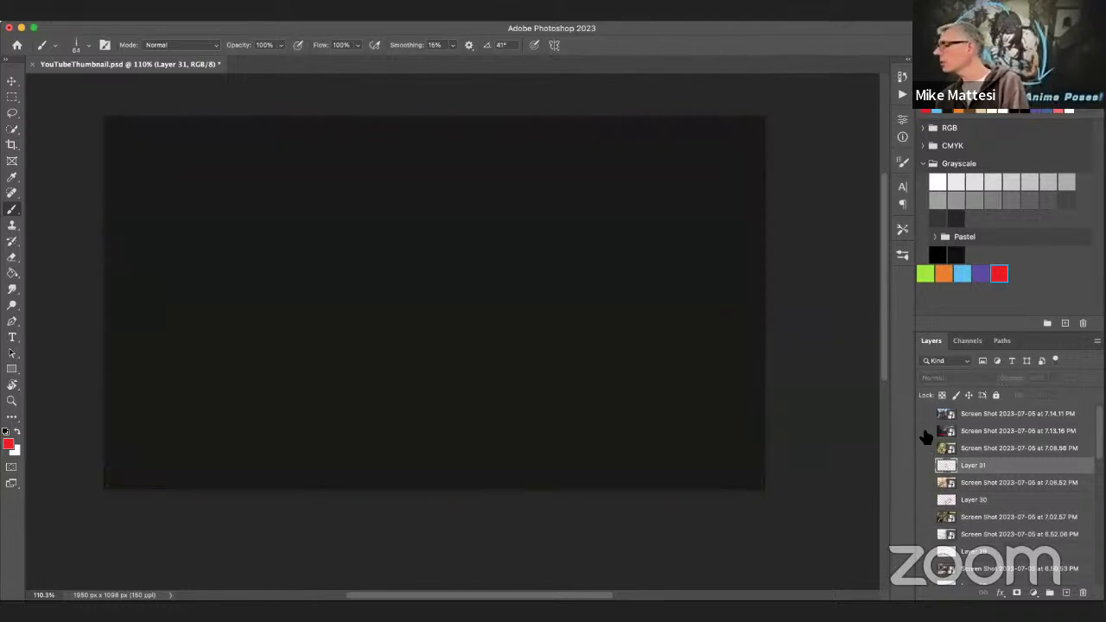
left_click(925, 430)
left_click(925, 430)
left_click(925, 413)
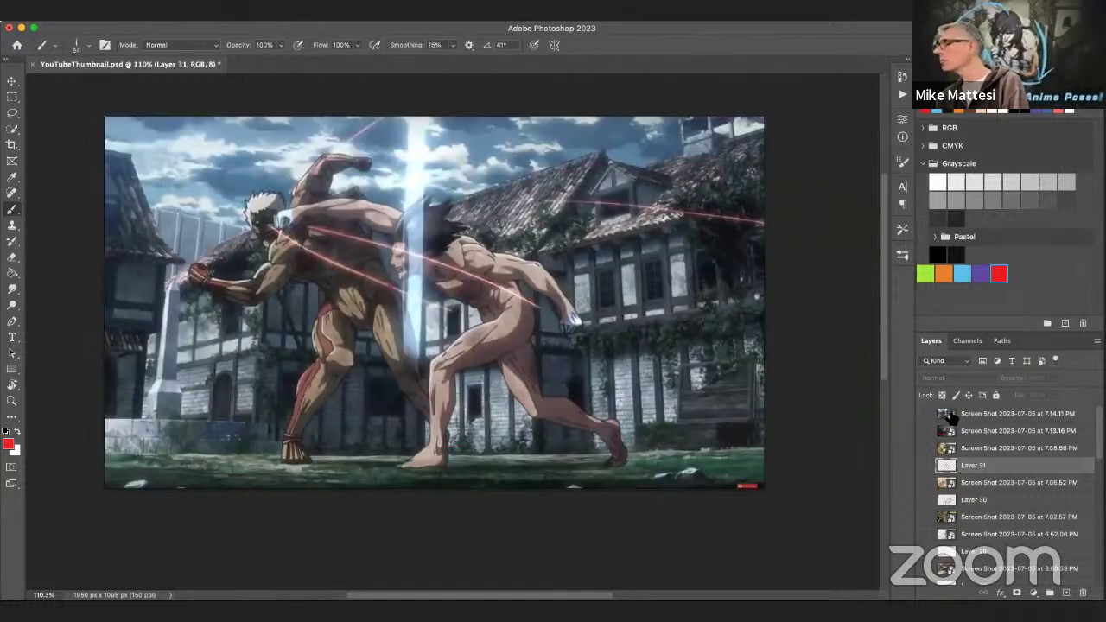
left_click(924, 413)
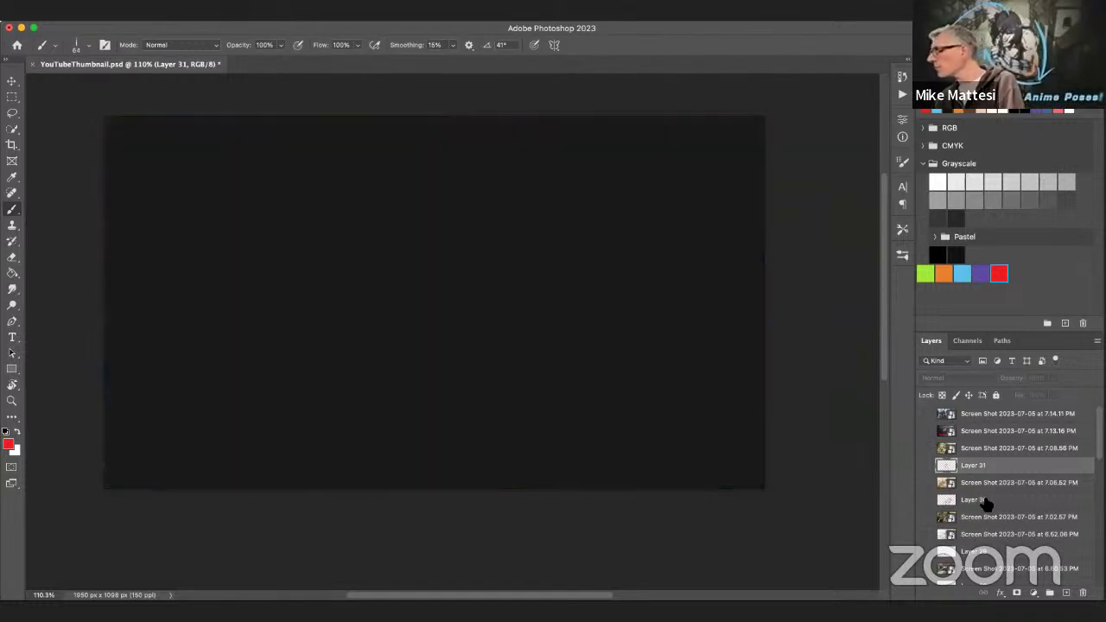
Look through the lower part of the layer stack, briefly previewing the 6.45.30 PM and 6.38.05 PM screenshots.
left_click_drag(1097, 455, 1095, 462)
scroll(1095, 463, "down", 5)
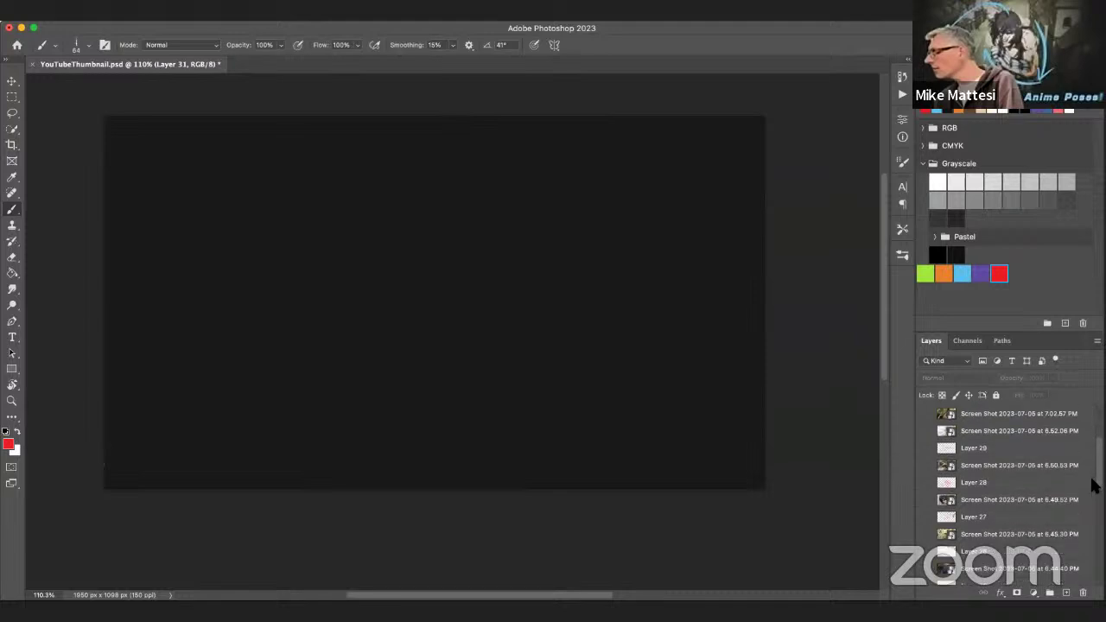
left_click(925, 519)
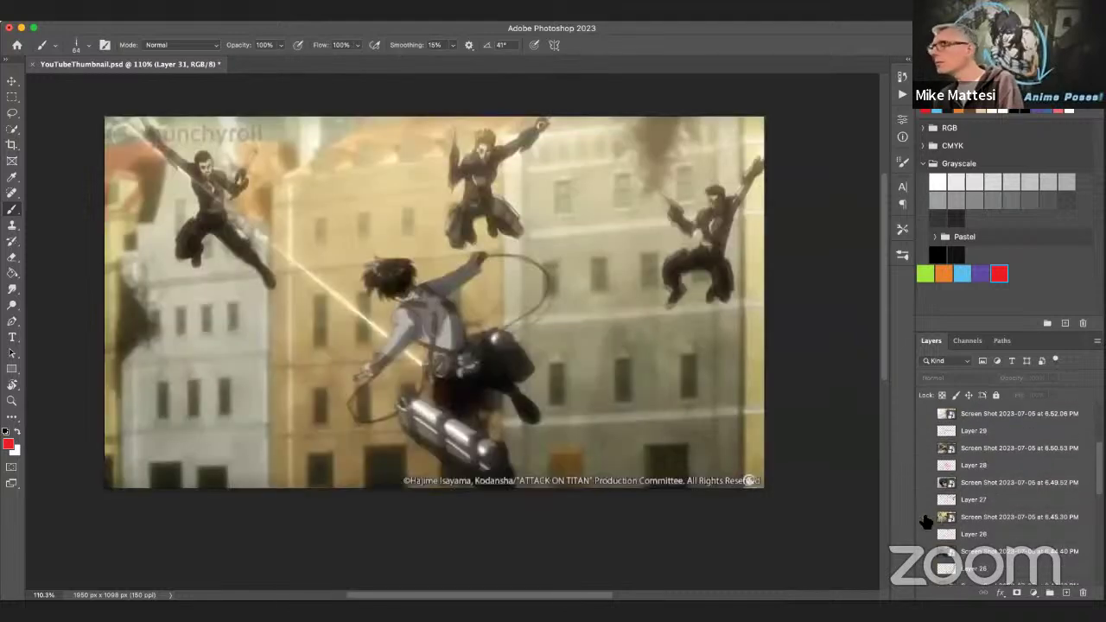
left_click(926, 520)
scroll(1096, 518, "down", 5)
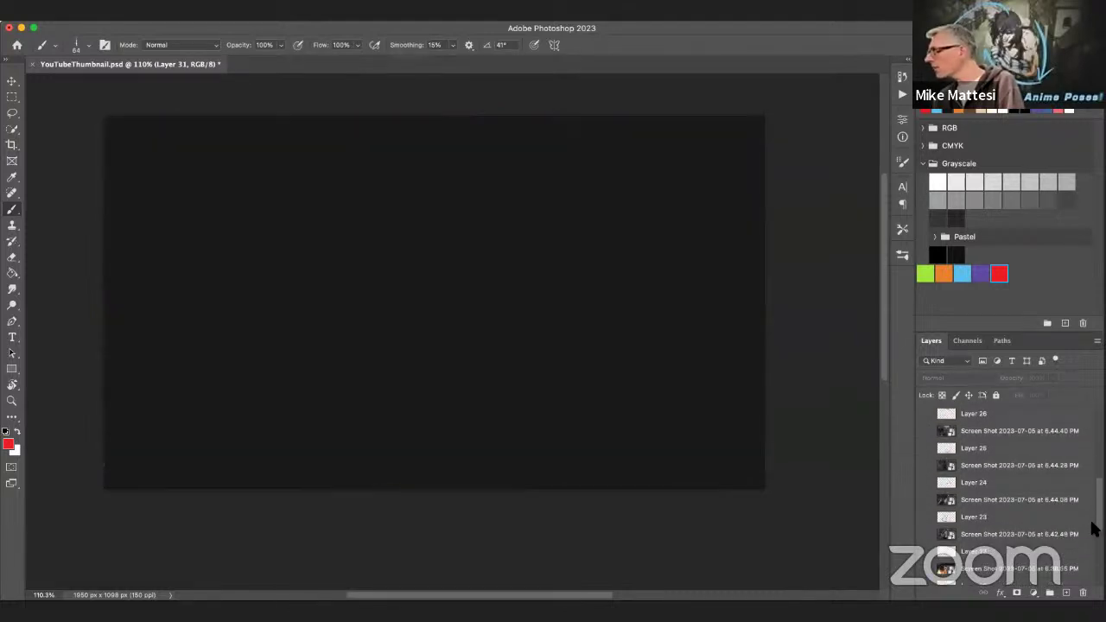
scroll(1092, 529, "down", 5)
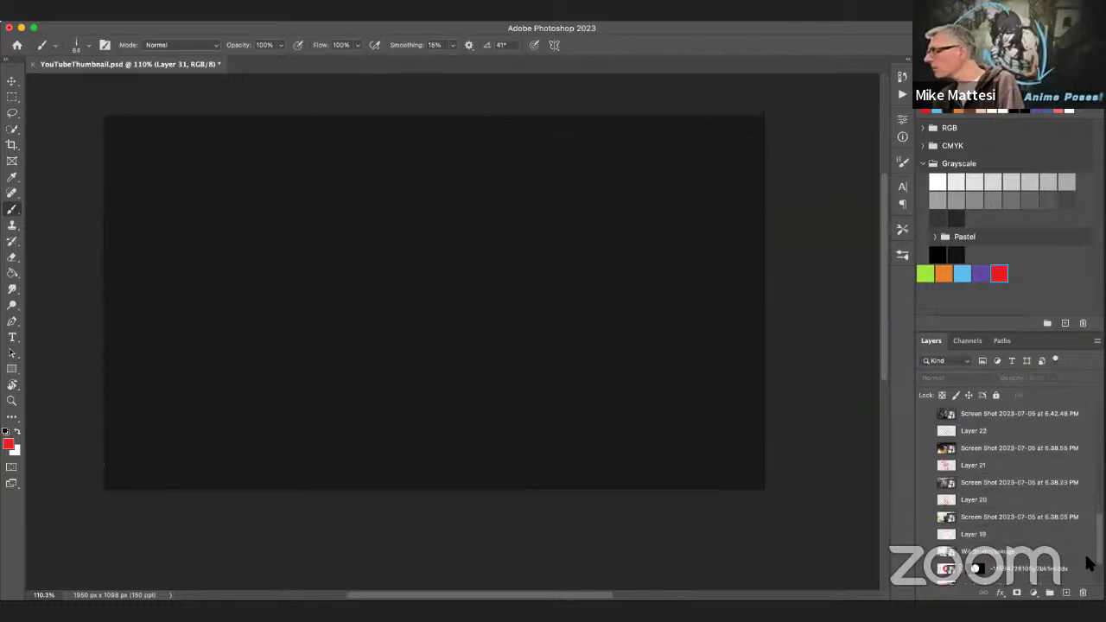
left_click(925, 518)
left_click(926, 518)
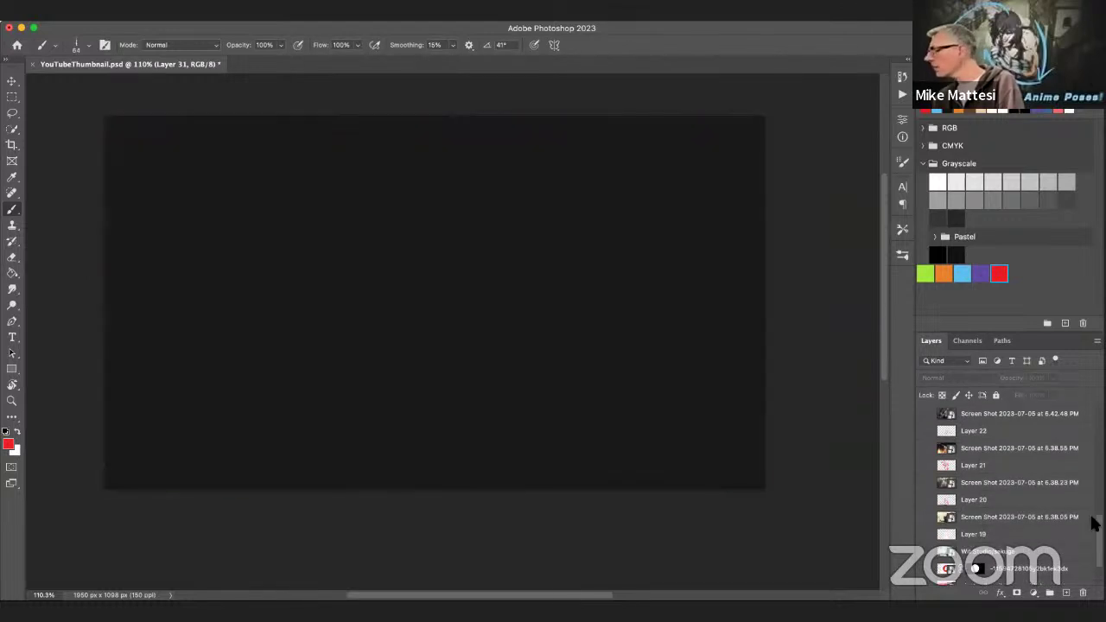
Return to the upper part of the layer stack and show the 7.06.52 PM screenshot again.
scroll(1091, 517, "up", 10)
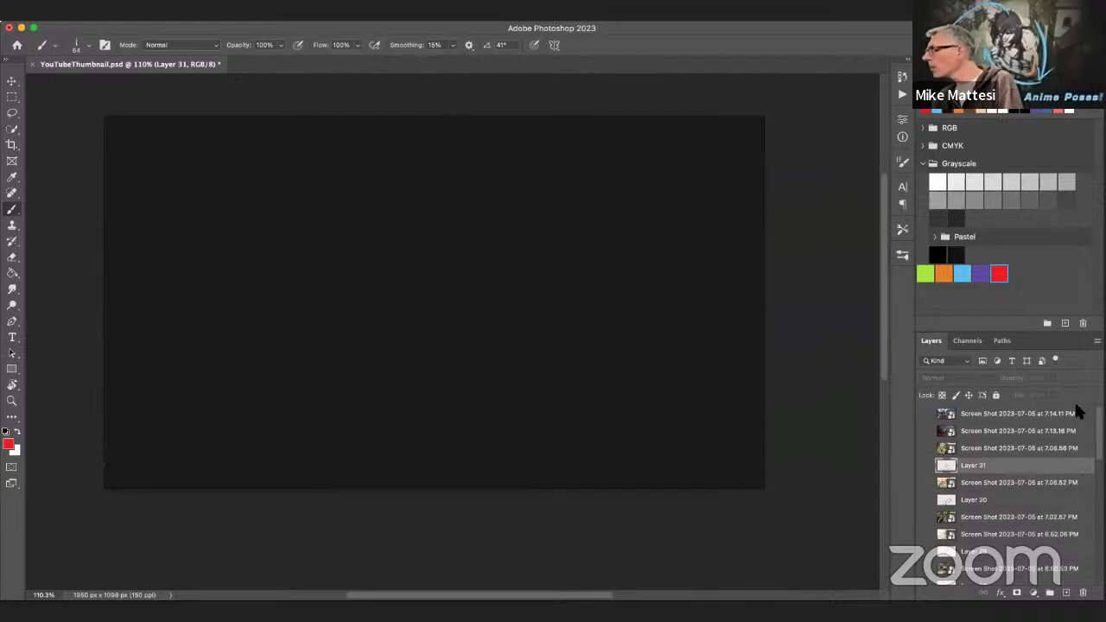
left_click(926, 482)
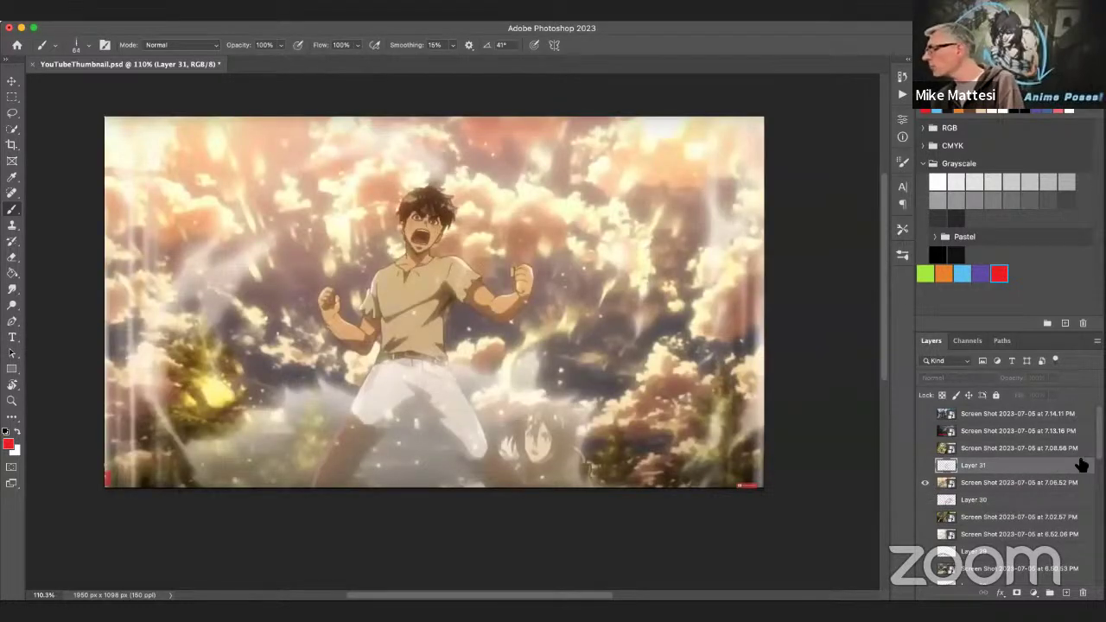
Hide the 7.06.52 PM screenshot, show the 7.08.56 PM screenshot and add a new layer directly above it.
left_click(925, 482)
left_click(925, 448)
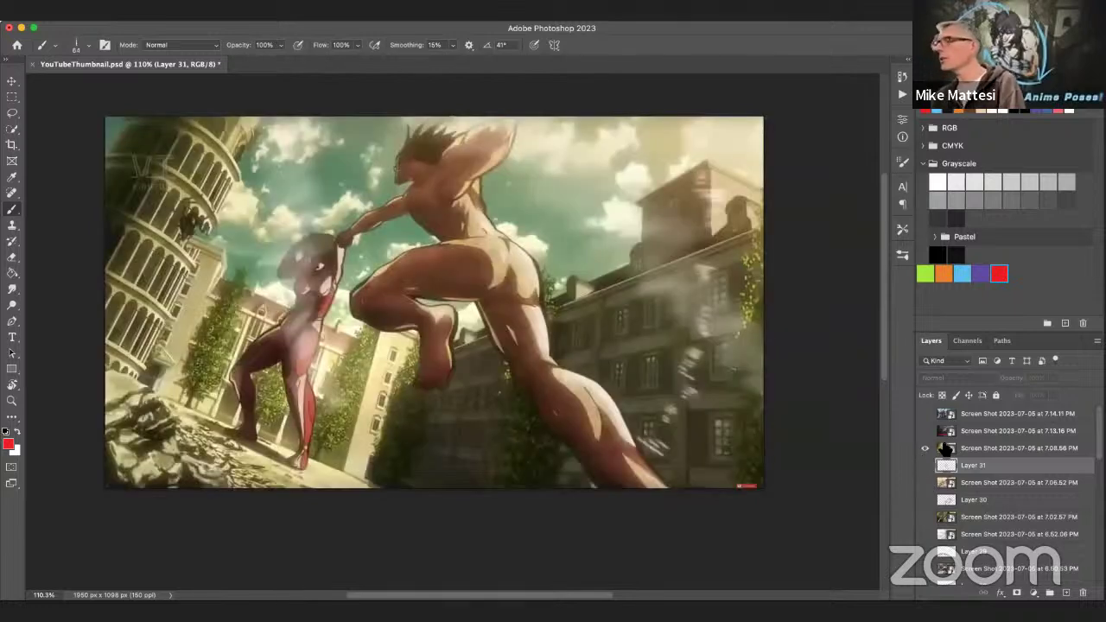
left_click(1032, 448)
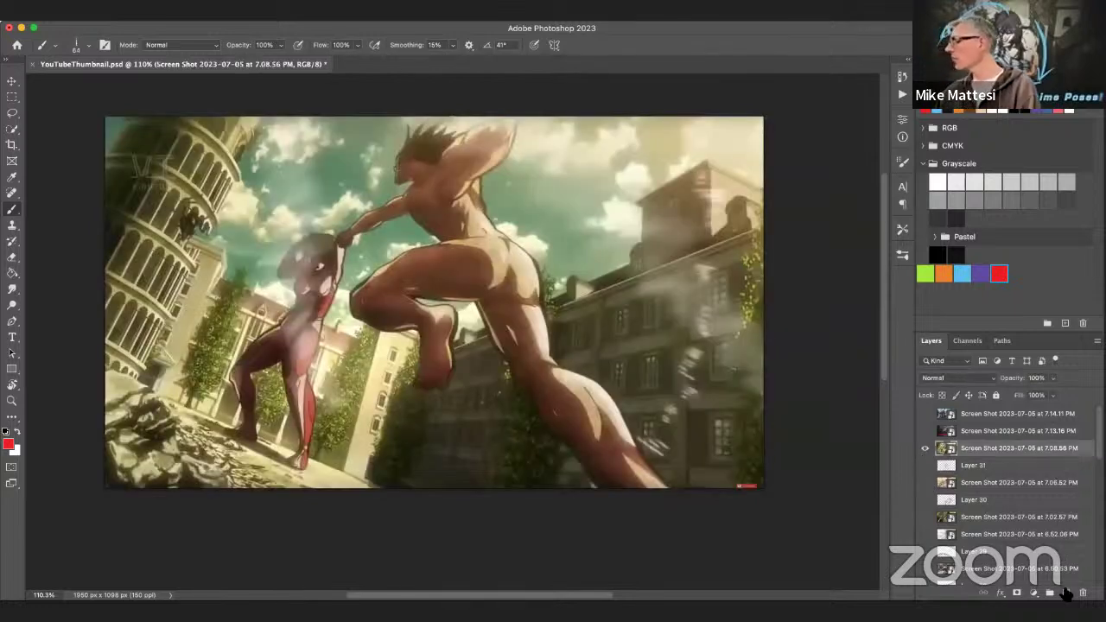
left_click(1067, 592)
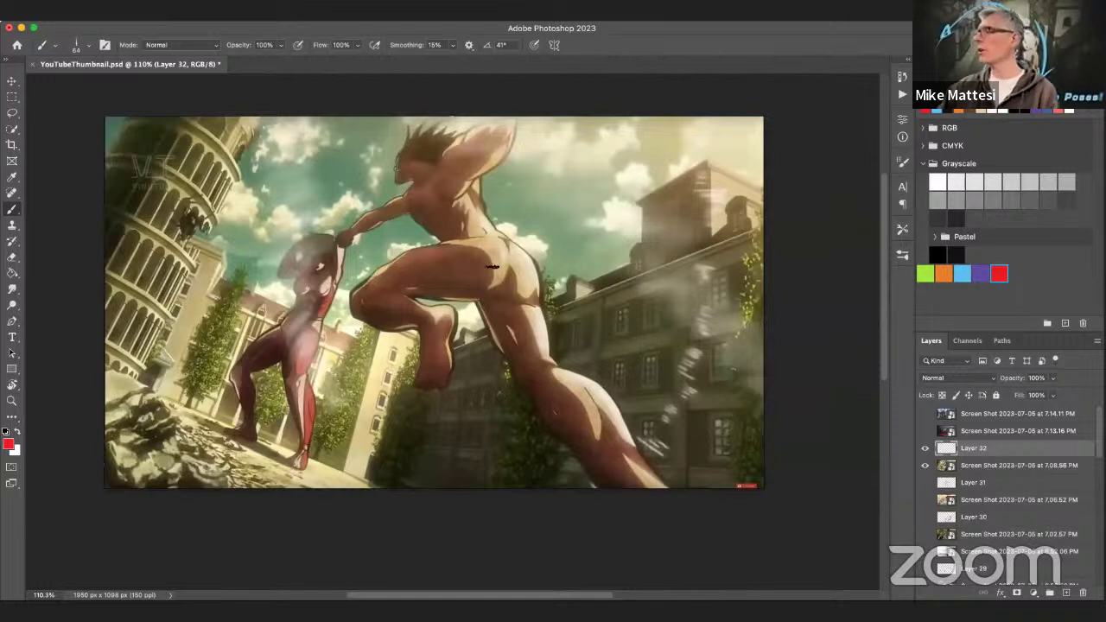
Paint a red arrow aimed at the larger titan's hip and thick red force lines along his torso, raised thigh and extended leg.
mouse_move(576, 197)
left_mouse_down()
mouse_move(537, 254)
mouse_move(553, 248)
left_mouse_up()
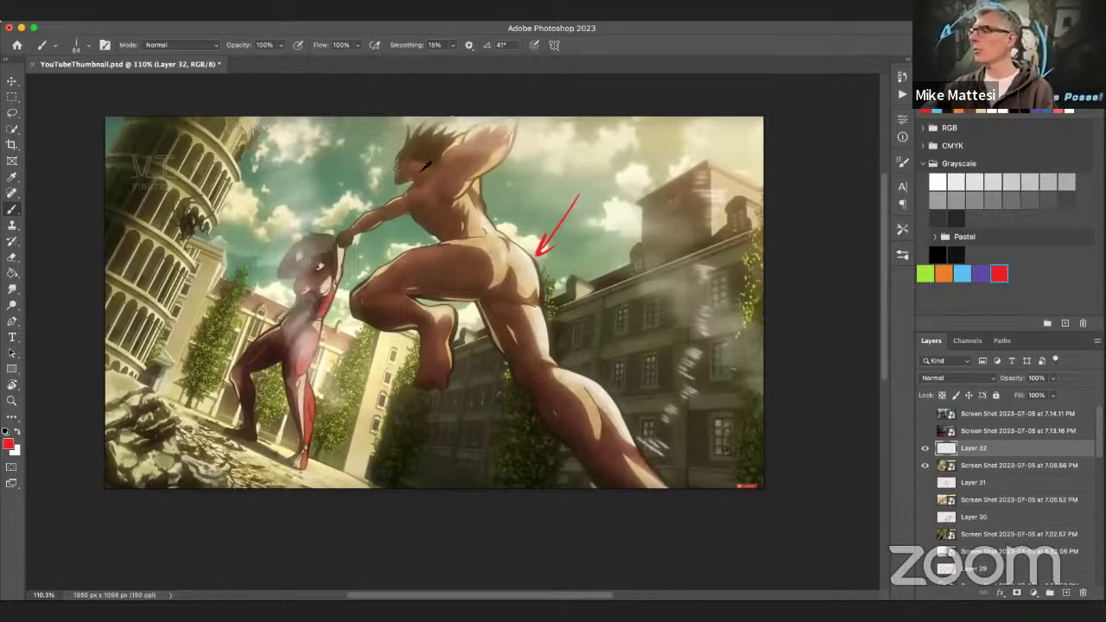
mouse_move(425, 166)
left_mouse_down()
mouse_move(460, 279)
mouse_move(437, 212)
mouse_move(503, 299)
mouse_move(490, 241)
mouse_move(544, 234)
mouse_move(530, 261)
mouse_move(388, 273)
mouse_move(444, 259)
mouse_move(360, 304)
mouse_move(484, 304)
mouse_move(643, 499)
left_mouse_up()
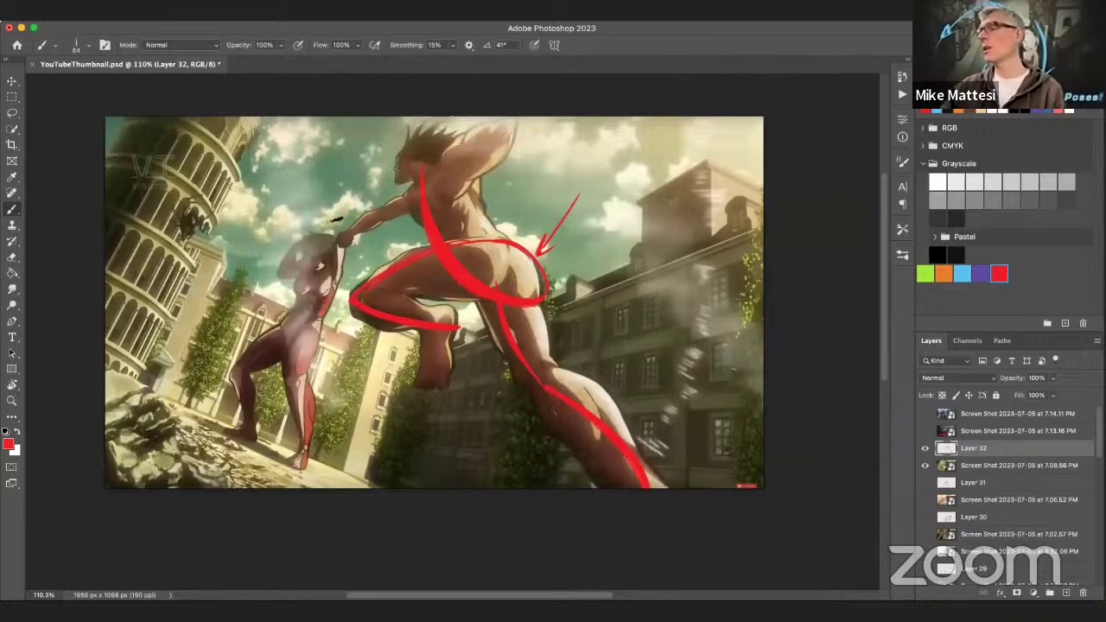
Frame the smaller titan in a slanted red box and bracket the larger titan between long diagonal red lines joined above the head.
mouse_move(294, 246)
left_mouse_down()
mouse_move(345, 259)
mouse_move(259, 440)
left_mouse_up()
mouse_move(294, 246)
left_mouse_down()
mouse_move(207, 419)
mouse_move(290, 463)
mouse_move(344, 252)
left_mouse_up()
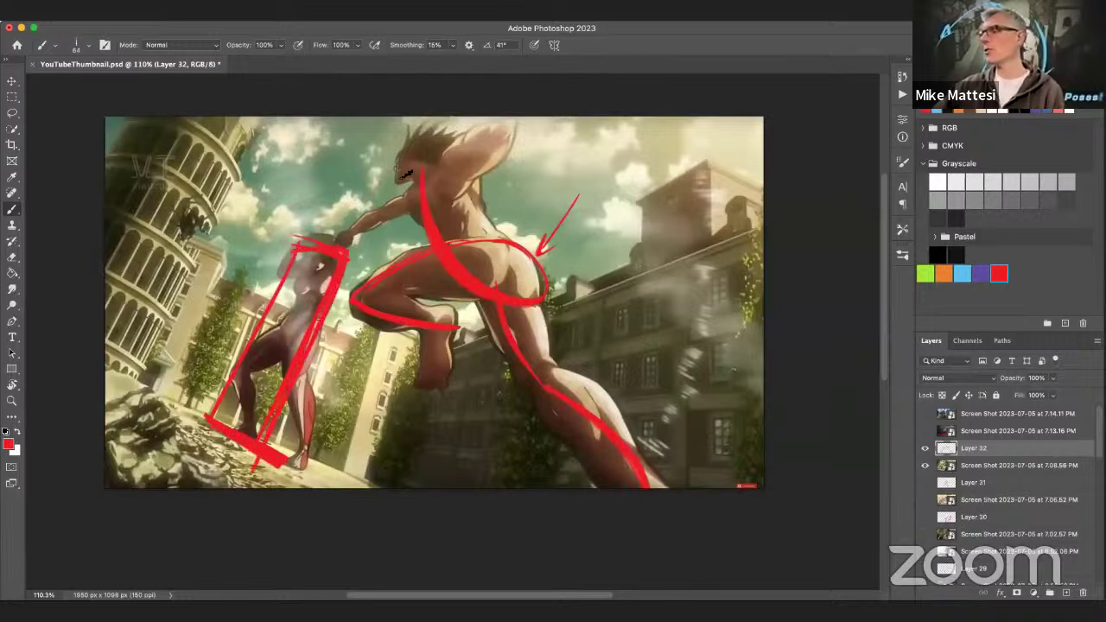
left_click_drag(374, 143, 546, 474)
left_click_drag(368, 201, 475, 119)
left_click_drag(475, 119, 546, 203)
left_click_drag(661, 361, 754, 482)
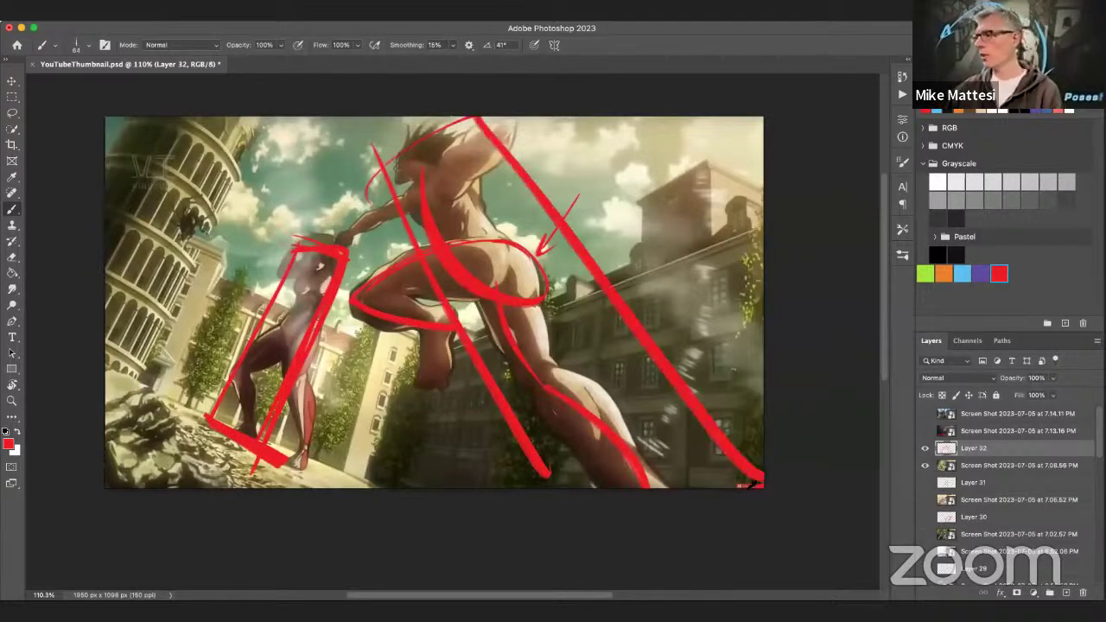
left_click_drag(368, 154, 542, 488)
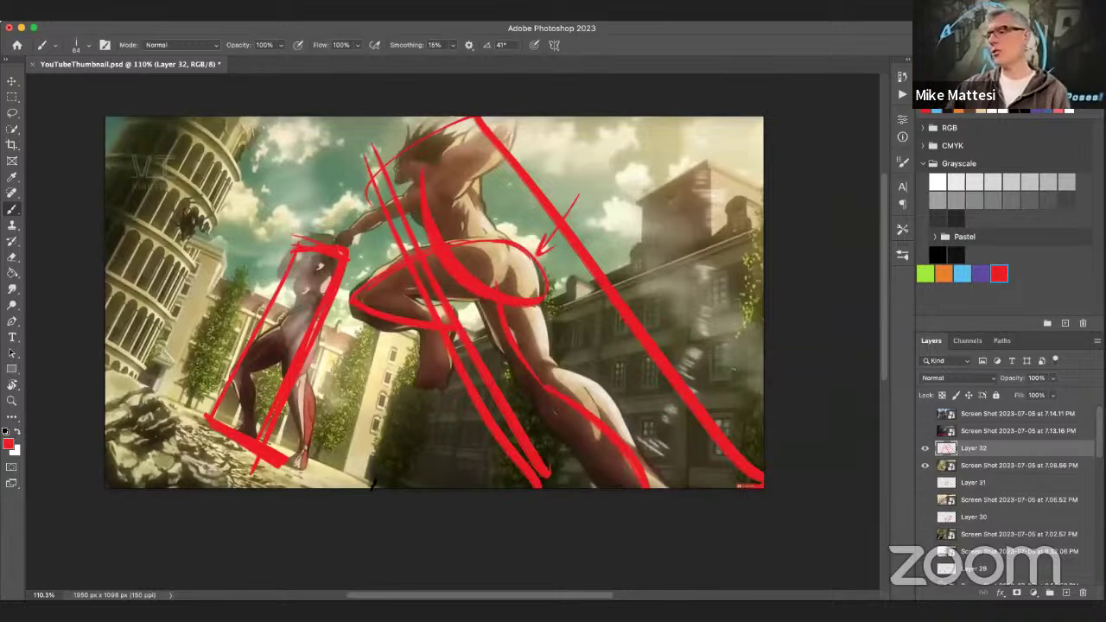
Paint a thick red diagonal along the sloping ground under the smaller titan and an upward arrow from its lower end.
left_click_drag(124, 374, 289, 466)
left_click_drag(351, 485, 105, 373)
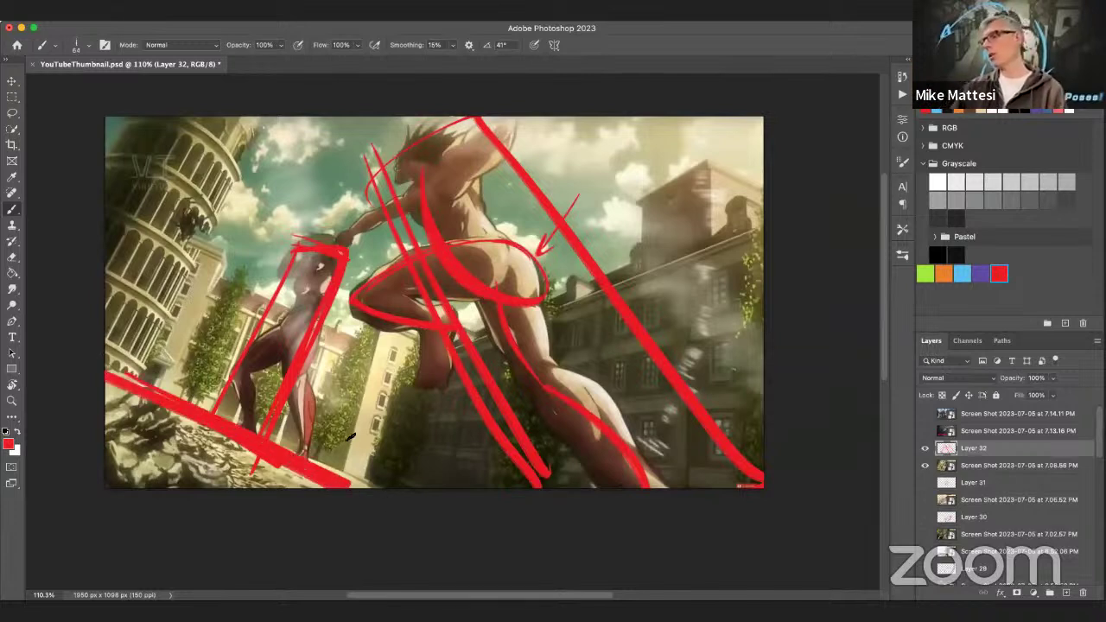
mouse_move(353, 480)
left_mouse_down()
mouse_move(374, 363)
mouse_move(377, 389)
left_mouse_up()
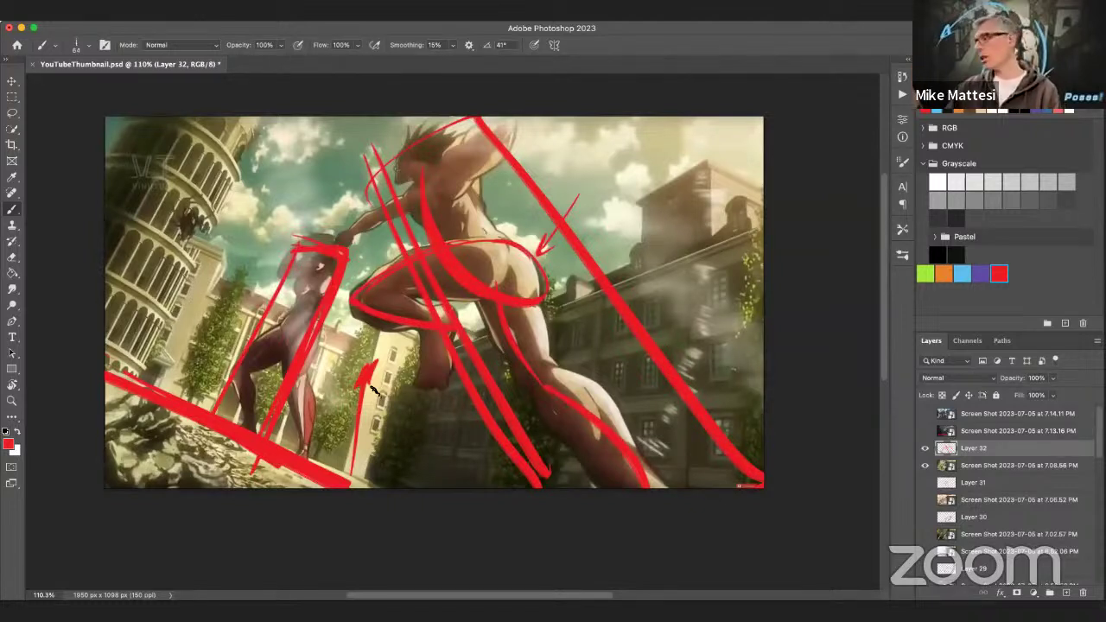
Hide Layer 32 and the 7.08.56 PM screenshot, show the 7.13.16 PM screenshot and add a new layer above it.
left_click(925, 465)
left_click(924, 448)
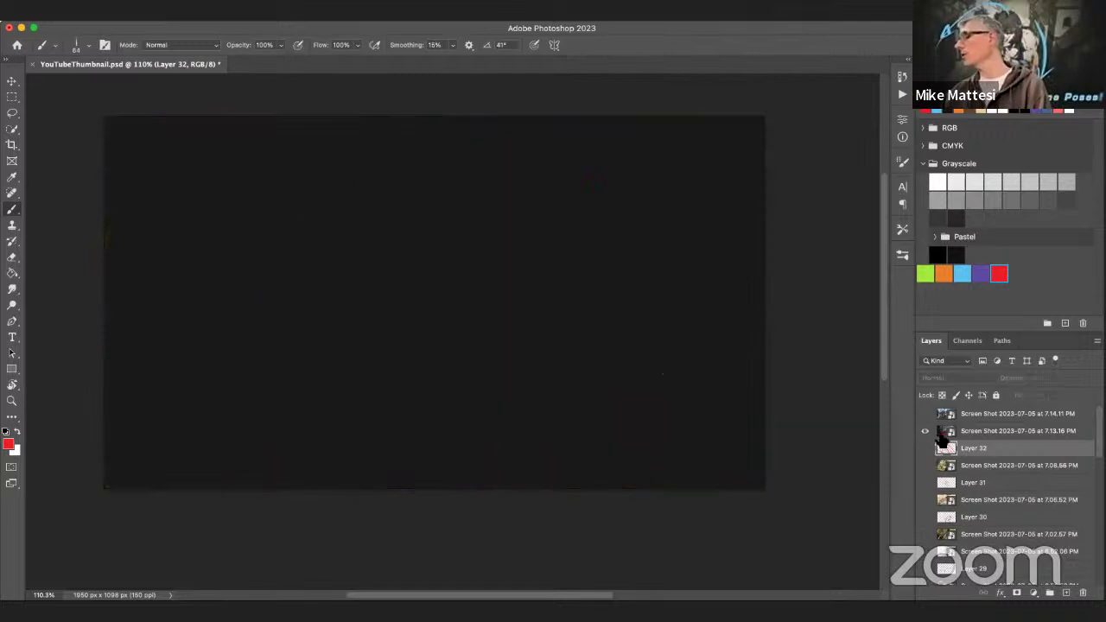
left_click(924, 430)
left_click(1032, 431)
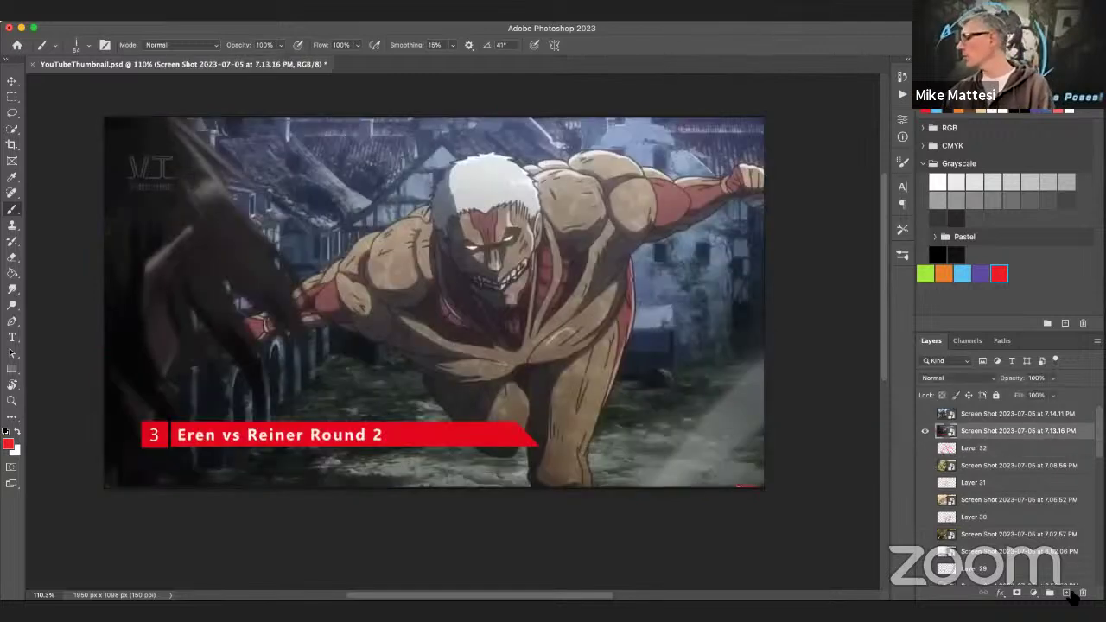
left_click(1066, 592)
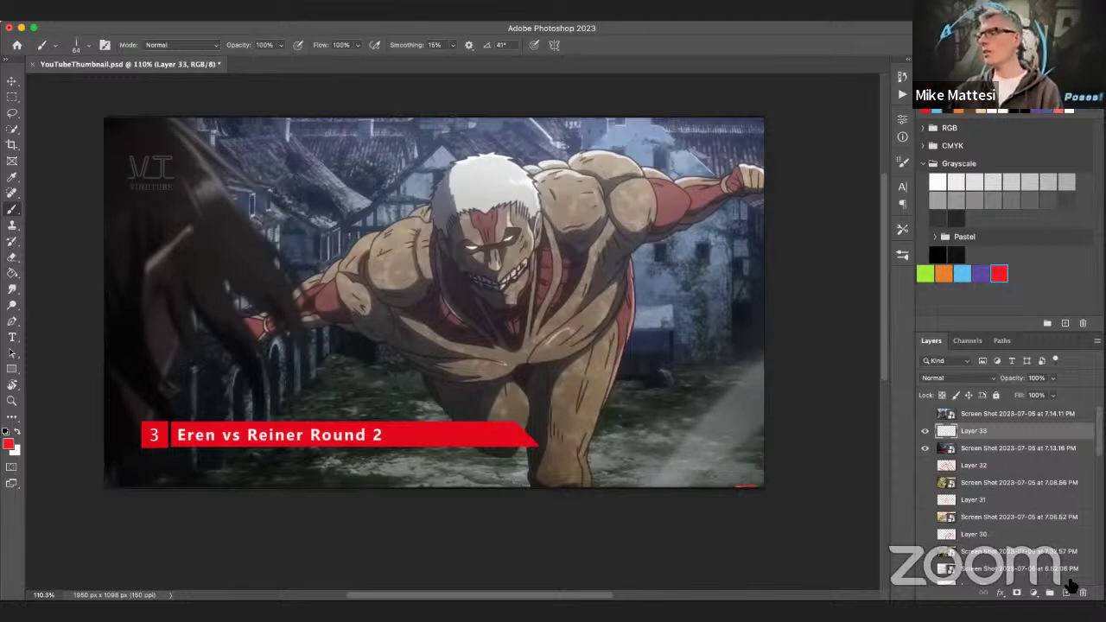
Paint a red arm-to-arm line, a straight body axis, a tilted box around the torso and two short leg lines over the armoured titan.
mouse_move(268, 325)
left_mouse_down()
mouse_move(360, 285)
mouse_move(764, 197)
left_mouse_up()
left_click_drag(482, 184, 511, 285)
left_click(545, 442, "shift")
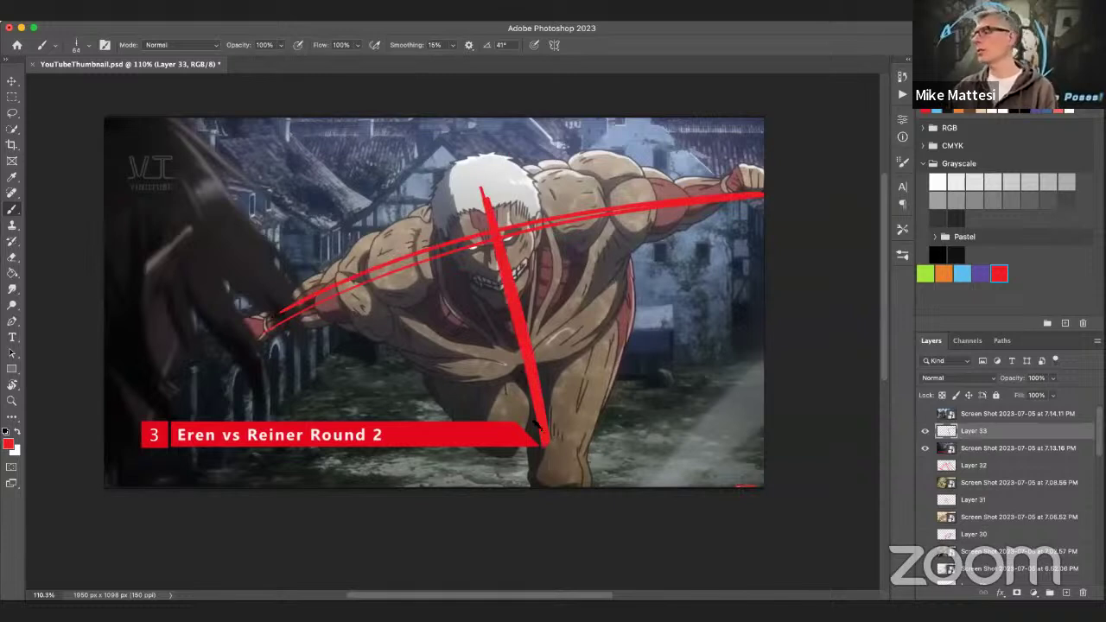
mouse_move(368, 250)
left_mouse_down()
mouse_move(425, 402)
mouse_move(593, 350)
mouse_move(647, 325)
mouse_move(598, 171)
mouse_move(575, 169)
mouse_move(356, 255)
mouse_move(413, 382)
left_mouse_up()
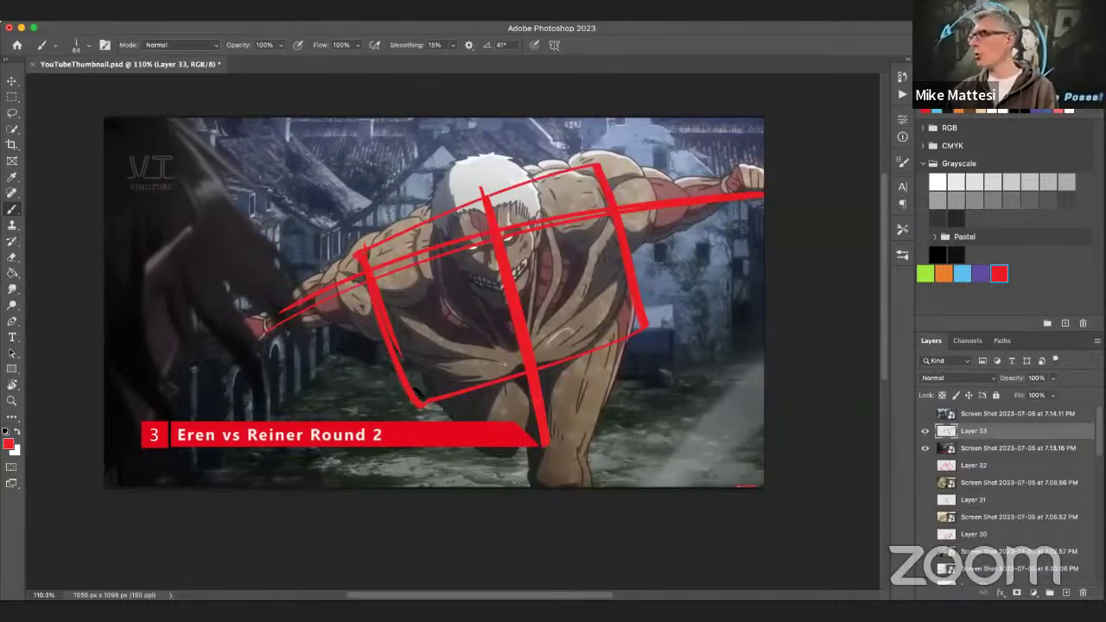
left_click_drag(595, 337, 554, 444)
left_click_drag(476, 373, 504, 413)
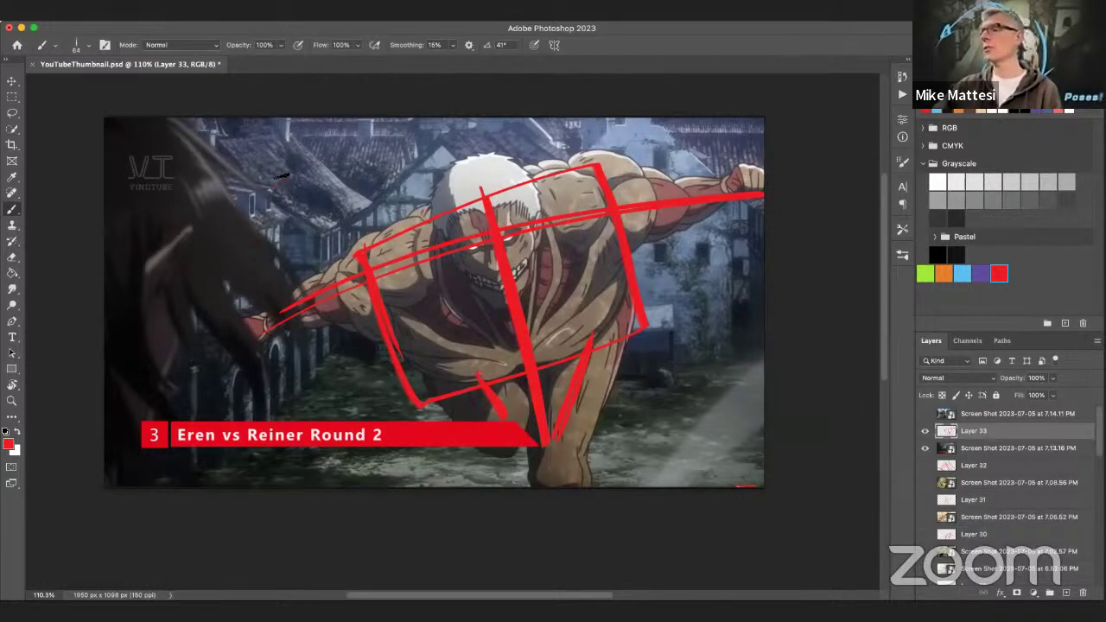
Paint a thin red arrow pointing at the dark foreground figure and clear the straight construction lines from the armoured titan.
mouse_move(293, 172)
left_mouse_down()
mouse_move(216, 227)
mouse_move(249, 219)
left_mouse_up()
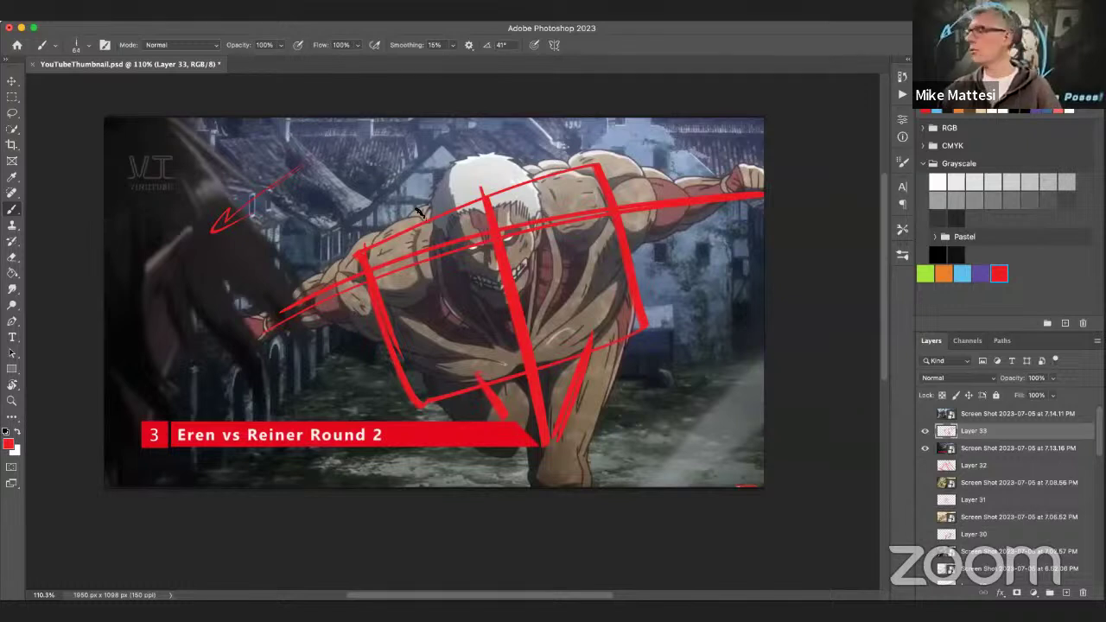
mouse_move(764, 185)
left_mouse_down()
mouse_move(494, 367)
mouse_move(578, 184)
mouse_move(459, 184)
mouse_move(460, 472)
left_mouse_up()
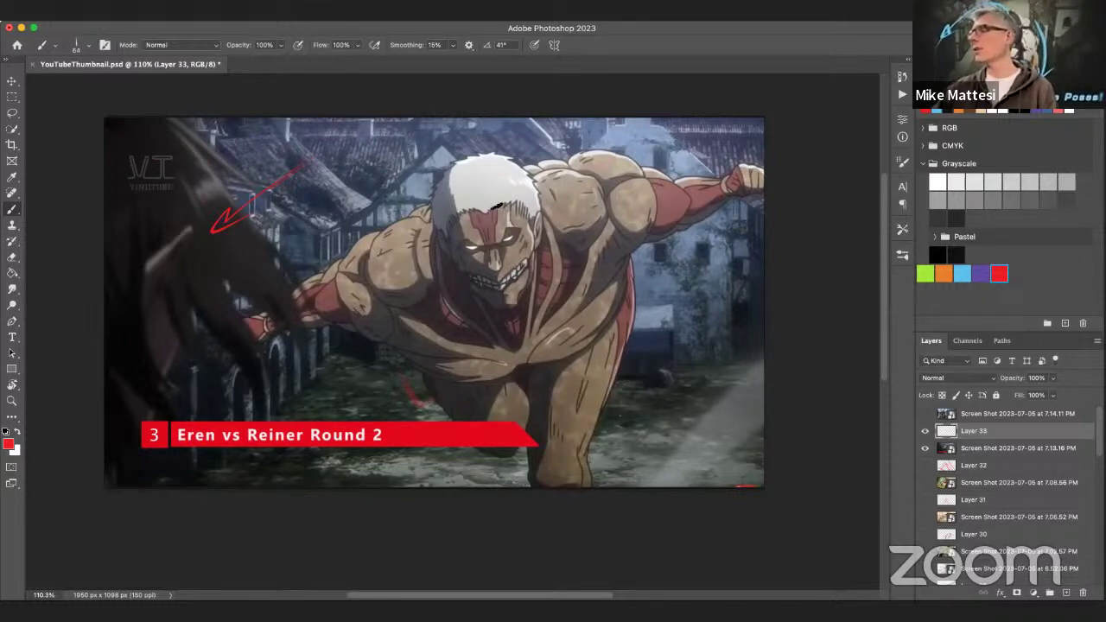
Paint a red oval over the armoured titan's face and sweeping curves around his shoulders and chest for a rounder upper body.
mouse_move(442, 300)
left_mouse_down()
mouse_move(427, 234)
mouse_move(472, 319)
left_mouse_up()
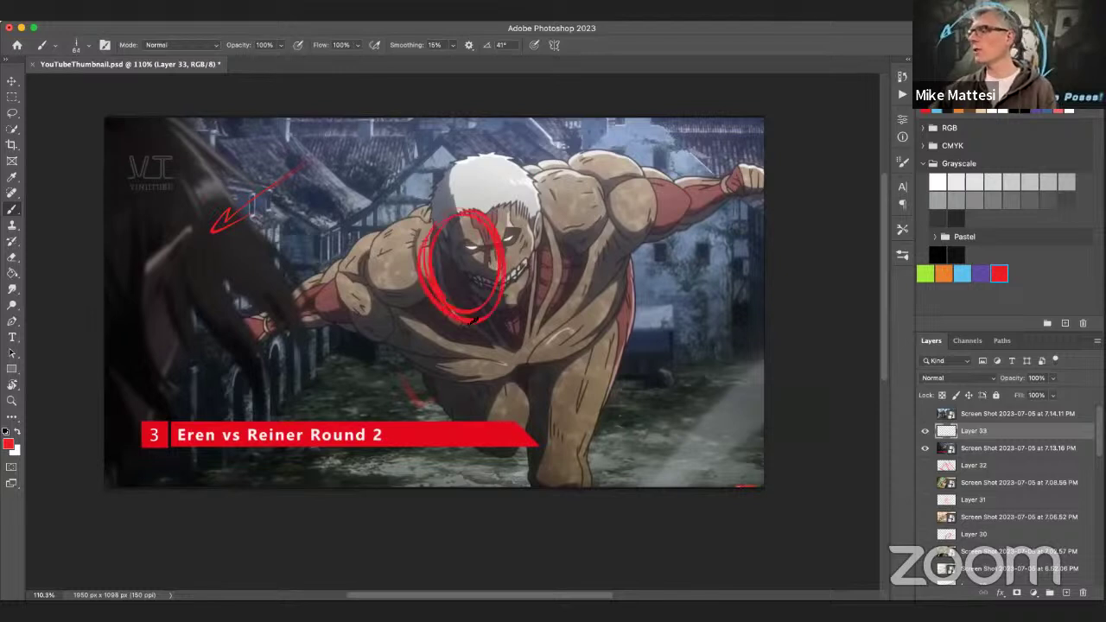
mouse_move(475, 160)
left_mouse_down()
mouse_move(606, 208)
mouse_move(403, 196)
mouse_move(607, 190)
mouse_move(469, 179)
mouse_move(536, 179)
mouse_move(478, 242)
left_mouse_up()
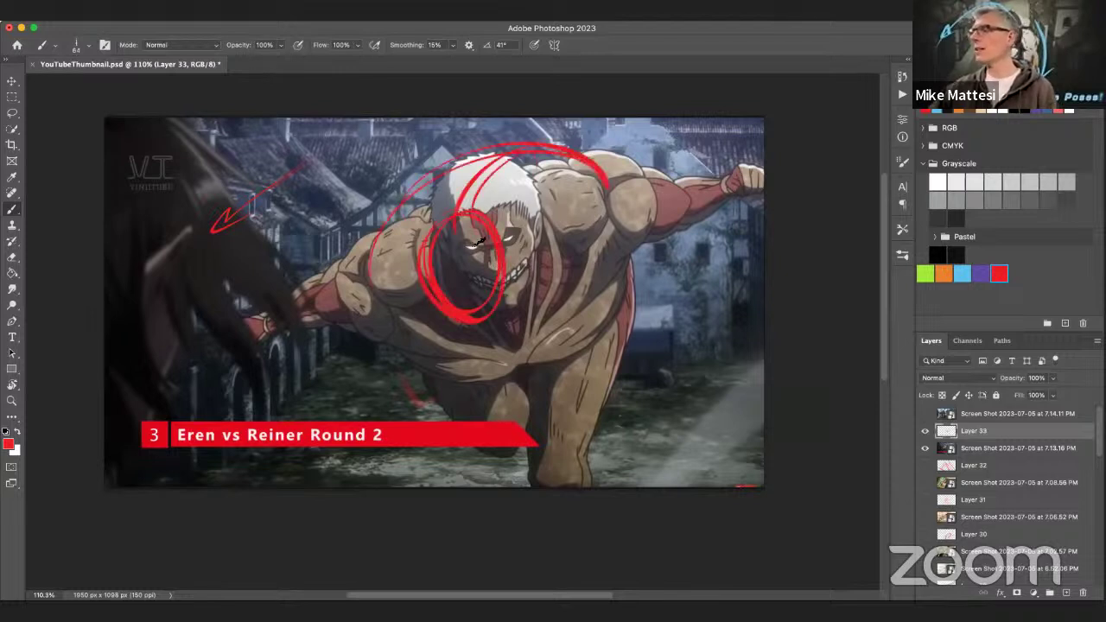
mouse_move(589, 216)
left_mouse_down()
mouse_move(523, 305)
mouse_move(401, 275)
mouse_move(513, 293)
mouse_move(606, 201)
mouse_move(505, 339)
left_mouse_up()
Paint red lines for a long leg stretched back from the torso and a bent front leg under the chest.
left_click_drag(625, 225, 663, 354)
left_click_drag(600, 188, 631, 389)
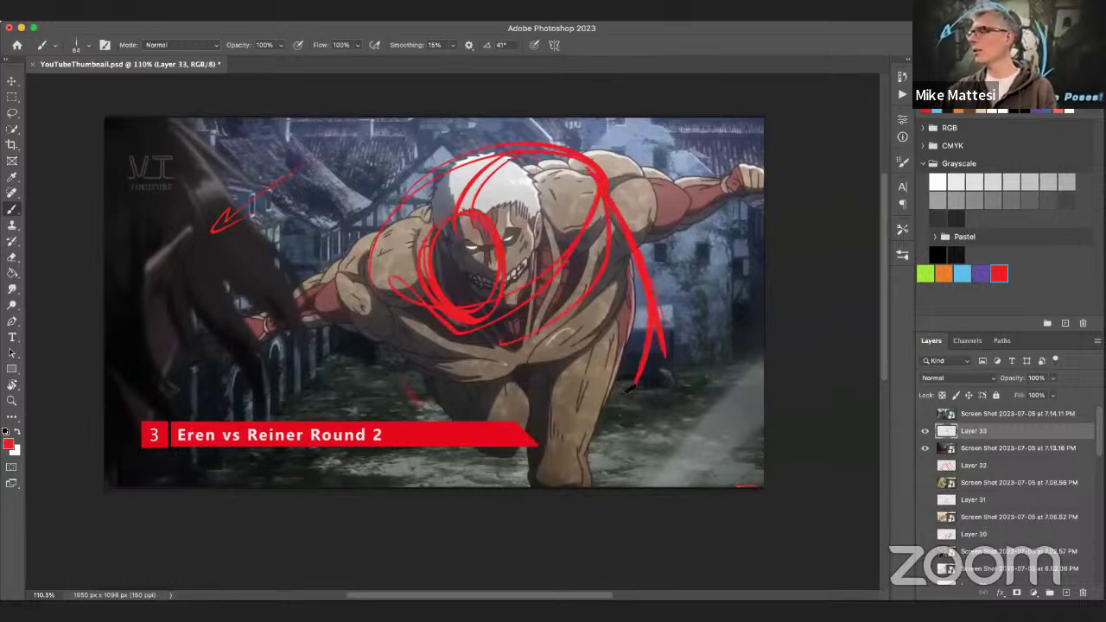
left_click_drag(641, 308, 626, 356)
mouse_move(562, 290)
left_mouse_down()
mouse_move(617, 353)
mouse_move(678, 389)
left_mouse_up()
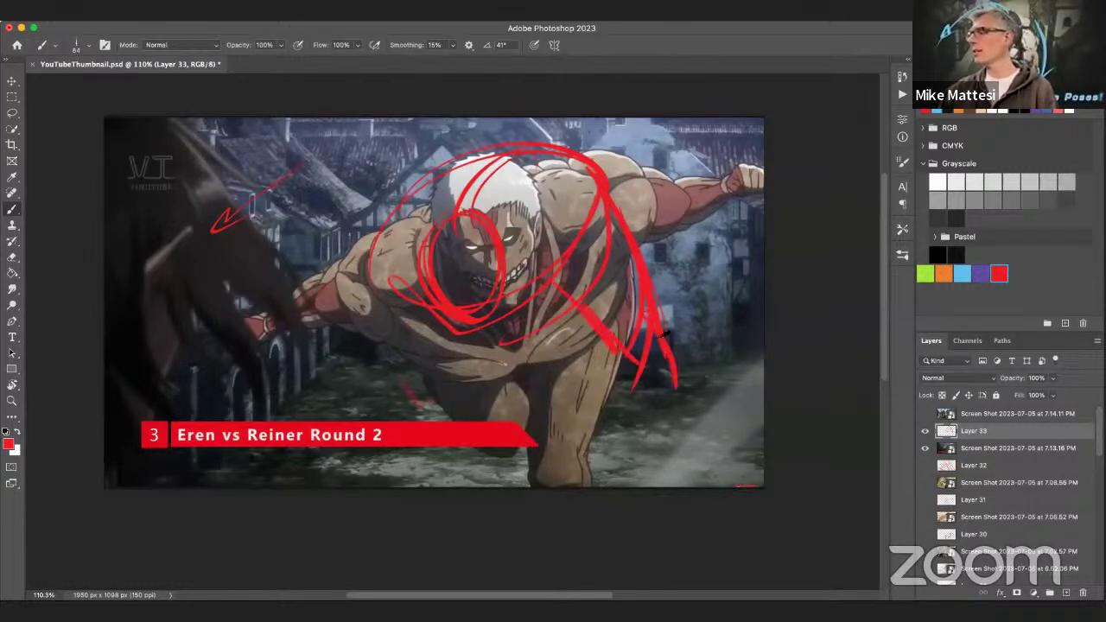
mouse_move(663, 336)
left_mouse_down()
mouse_move(704, 450)
mouse_move(657, 389)
mouse_move(620, 377)
left_mouse_up()
mouse_move(412, 326)
left_mouse_down()
mouse_move(392, 398)
mouse_move(525, 346)
mouse_move(424, 402)
left_mouse_up()
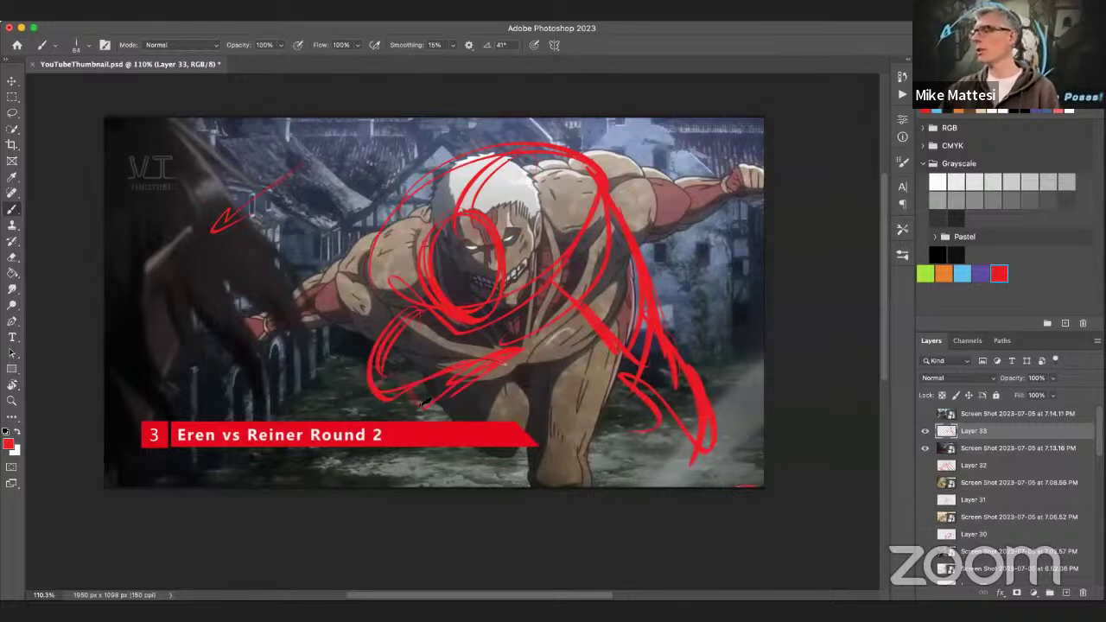
Round off the front knee, paint both bent arms with circled fists, and thicken the head oval.
mouse_move(380, 346)
left_mouse_down()
mouse_move(357, 373)
mouse_move(427, 401)
mouse_move(520, 344)
mouse_move(503, 336)
mouse_move(558, 283)
mouse_move(561, 145)
mouse_move(659, 173)
mouse_move(691, 131)
mouse_move(620, 185)
mouse_move(632, 140)
mouse_move(678, 127)
mouse_move(708, 138)
mouse_move(741, 175)
mouse_move(725, 153)
mouse_move(749, 173)
left_mouse_up()
mouse_move(387, 254)
left_mouse_down()
mouse_move(297, 215)
mouse_move(247, 312)
mouse_move(399, 318)
left_mouse_up()
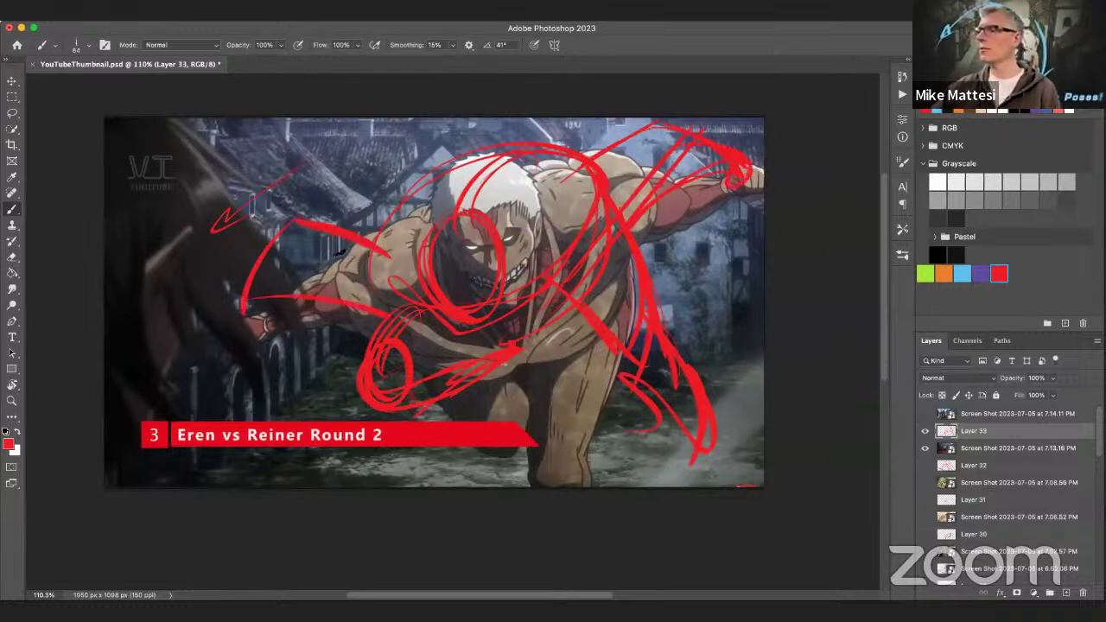
mouse_move(278, 298)
left_mouse_down()
mouse_move(248, 327)
mouse_move(259, 285)
left_mouse_up()
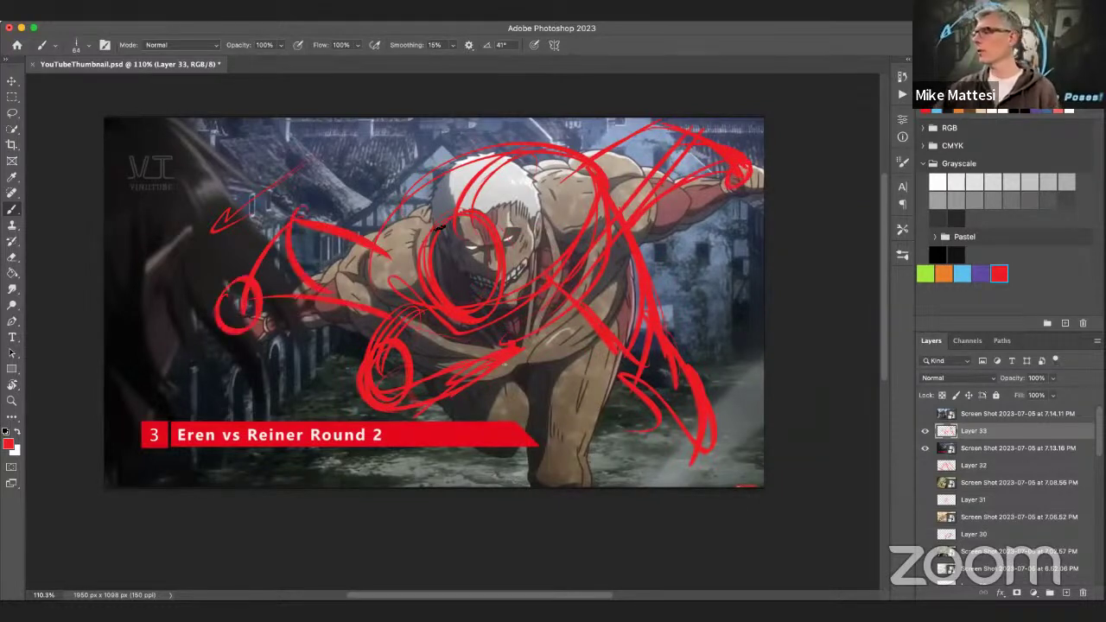
mouse_move(439, 226)
left_mouse_down()
mouse_move(513, 252)
mouse_move(425, 255)
left_mouse_up()
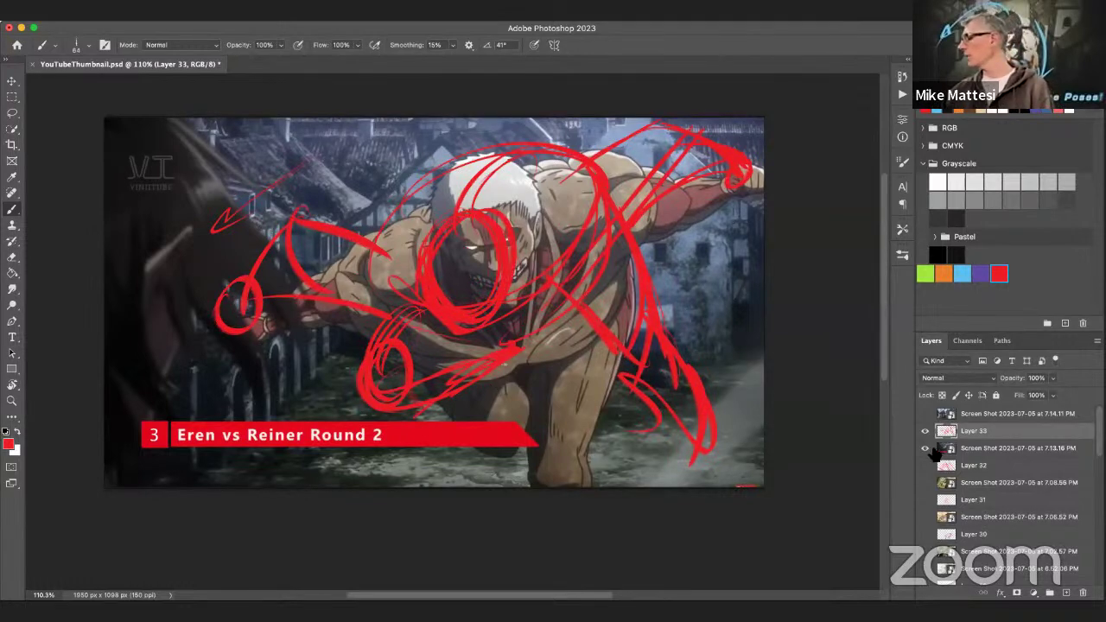
Compare the red pose drawing with and without the 7.13.16 PM screenshot behind it.
left_click(926, 448)
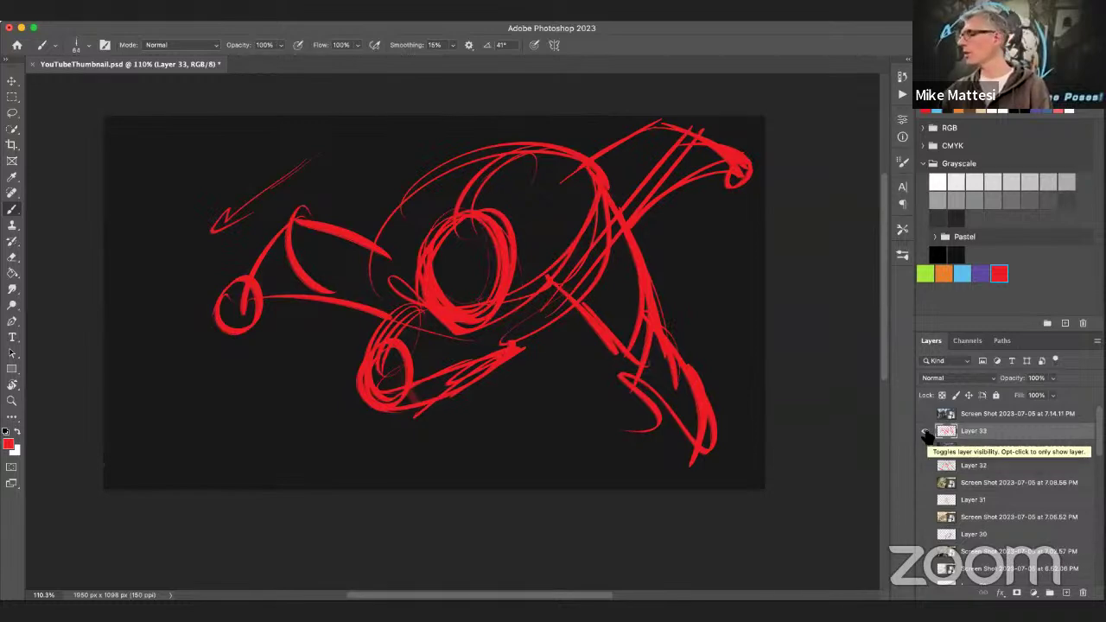
left_click(924, 431)
left_click(924, 431)
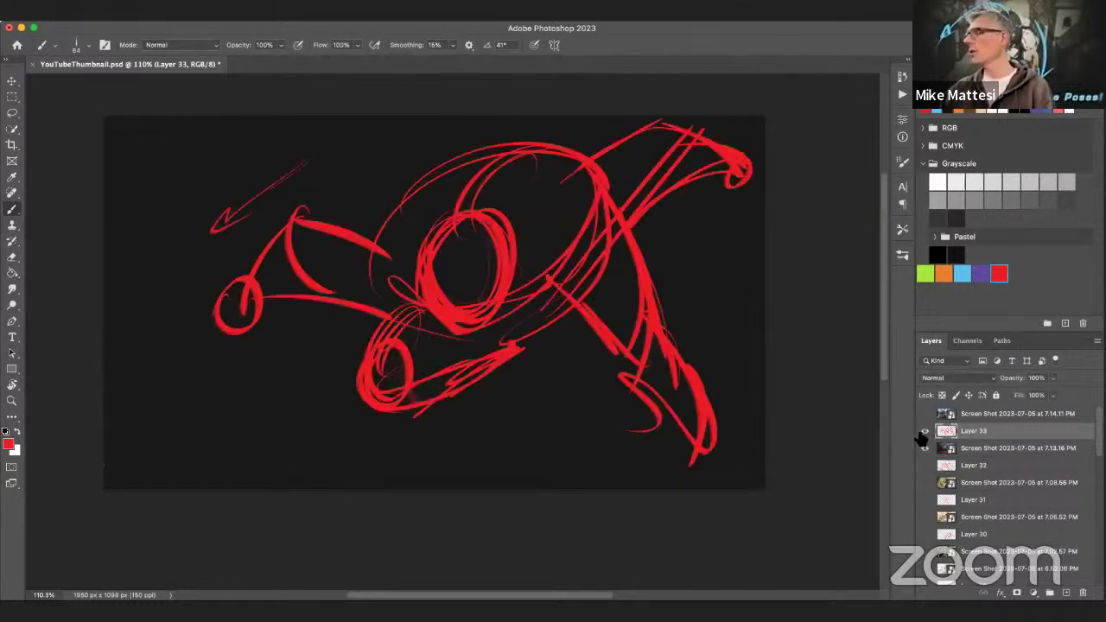
left_click(924, 444)
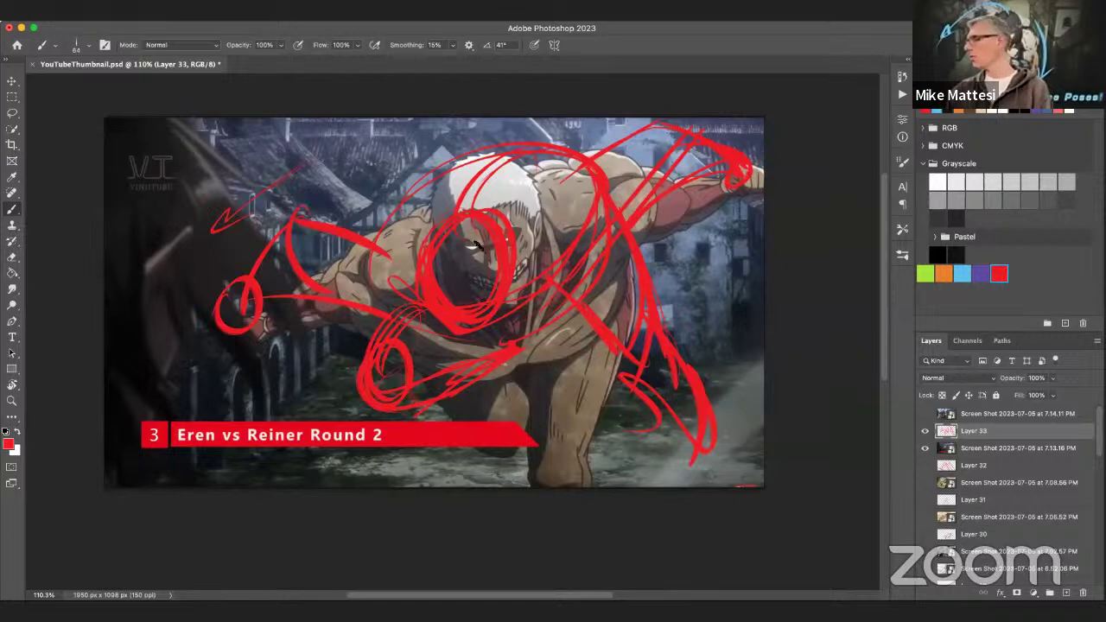
Hide the 7.13.16 PM screenshot and Layer 33, show the 7.14.11 PM screenshot and add a new layer above it.
left_click(924, 448)
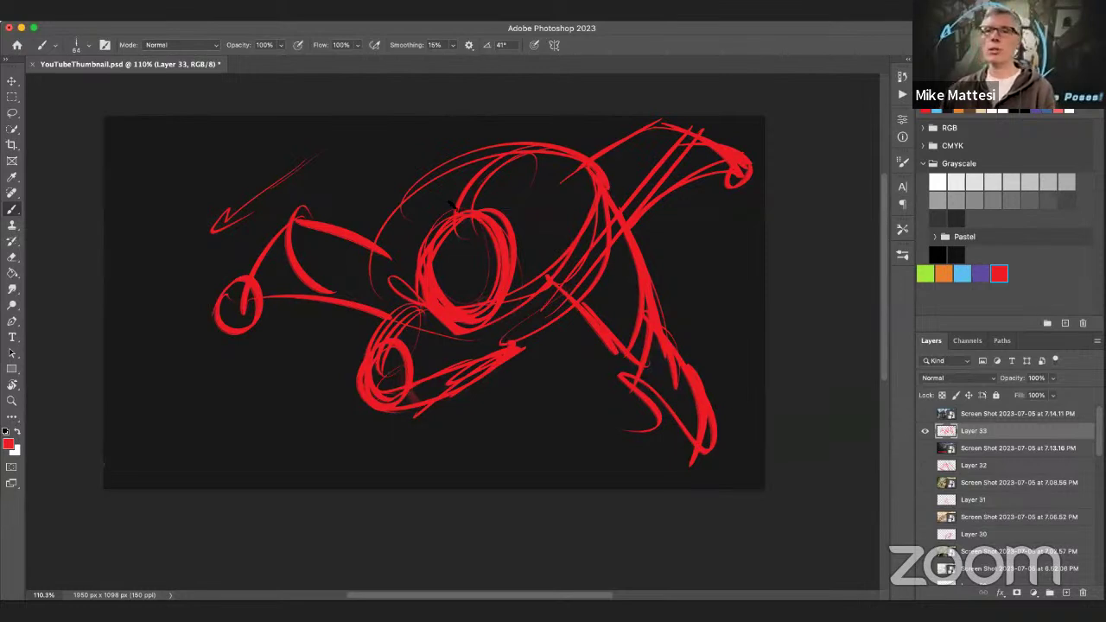
left_click(924, 430)
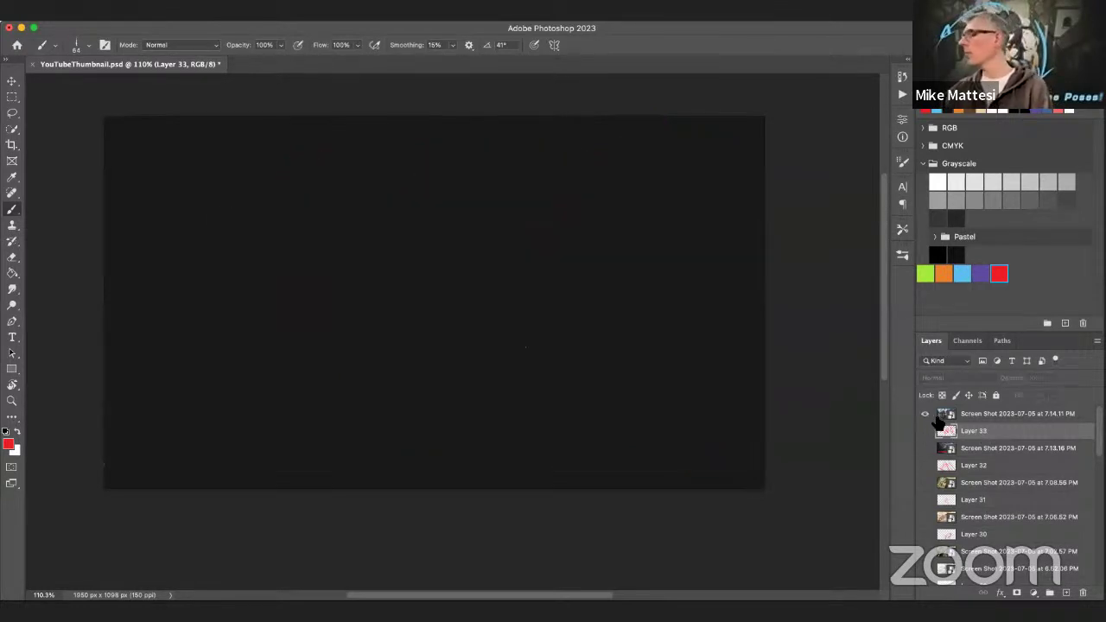
left_click(925, 414)
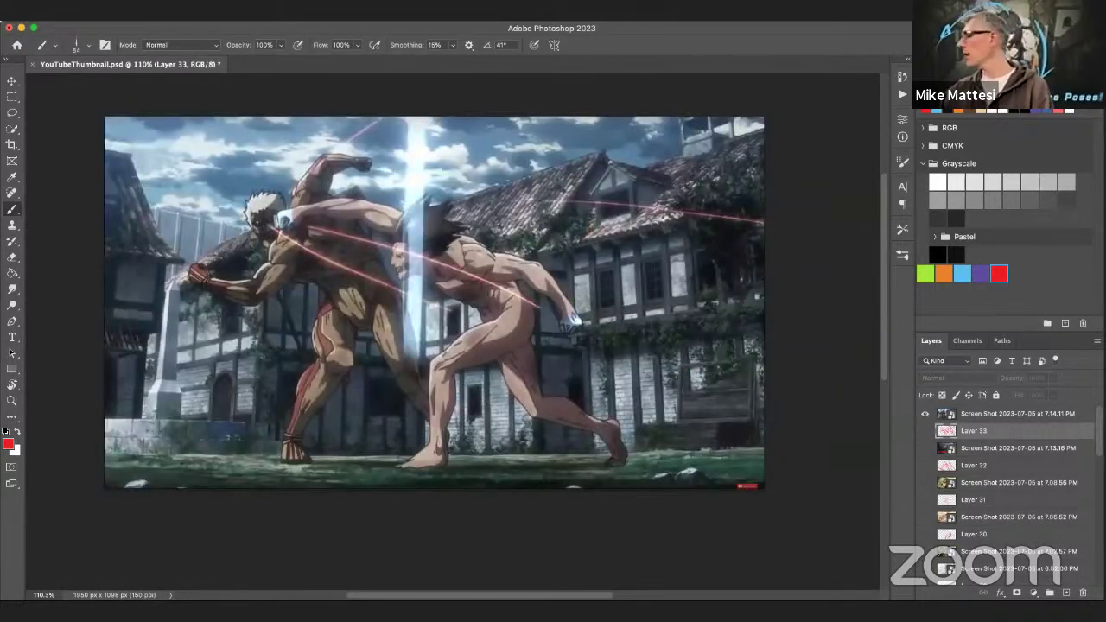
left_click(1068, 415)
left_click(1065, 593)
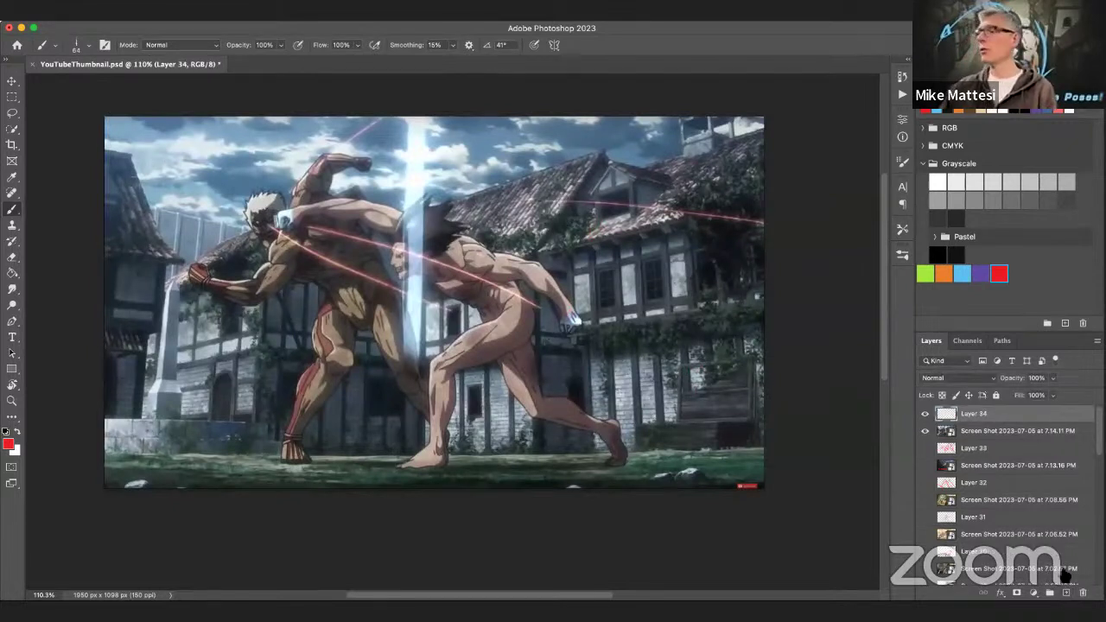
Paint red force lines over the armoured figure for both arms, the curved back and ribcage, the pelvis and the two legs.
mouse_move(445, 246)
left_mouse_down()
mouse_move(287, 216)
mouse_move(257, 223)
left_mouse_up()
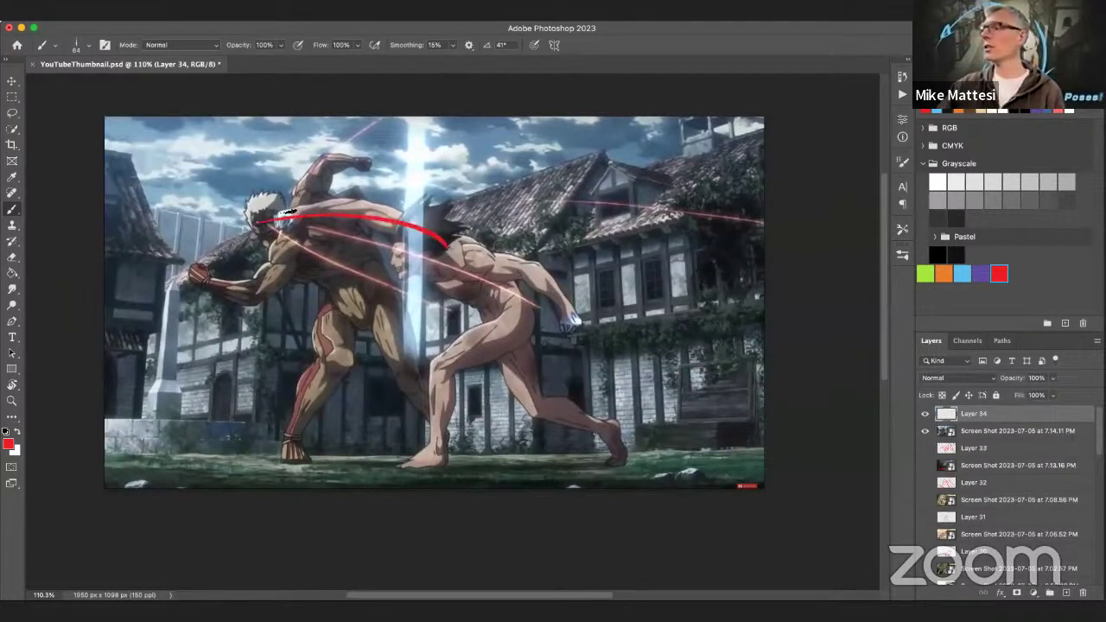
mouse_move(181, 261)
left_mouse_down()
mouse_move(281, 252)
mouse_move(394, 177)
left_mouse_up()
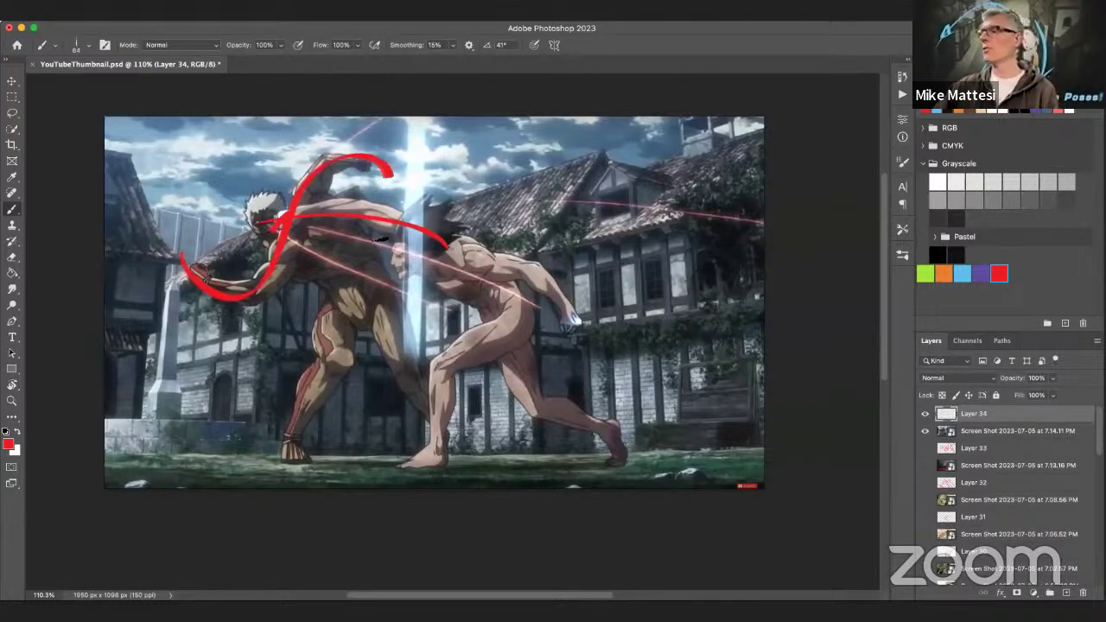
left_click_drag(394, 292, 302, 204)
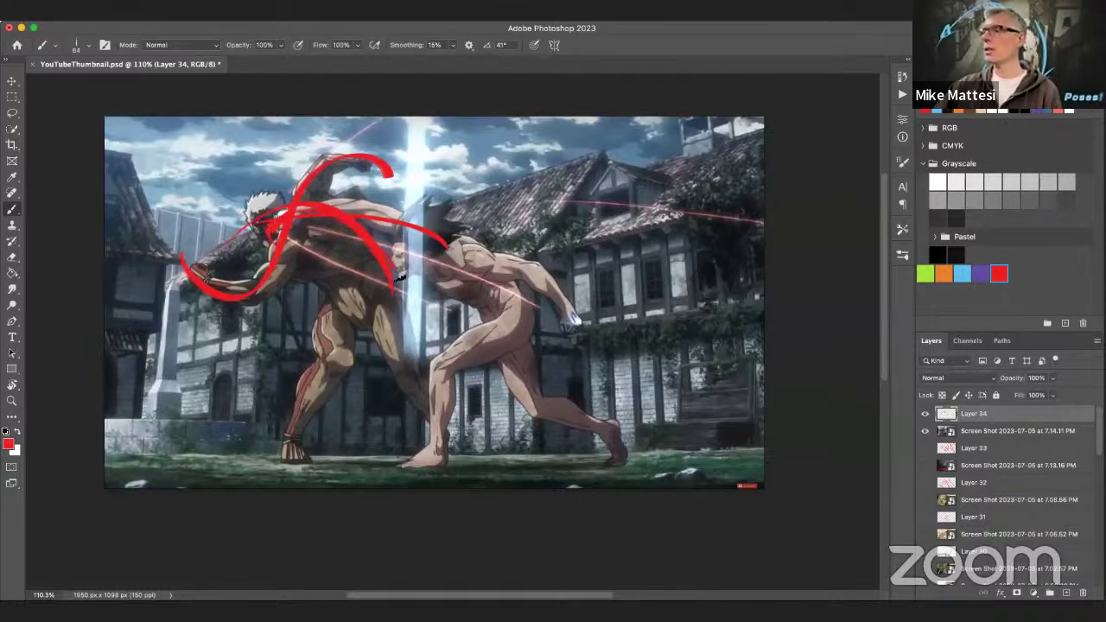
mouse_move(401, 278)
left_mouse_down()
mouse_move(378, 325)
mouse_move(324, 311)
left_mouse_up()
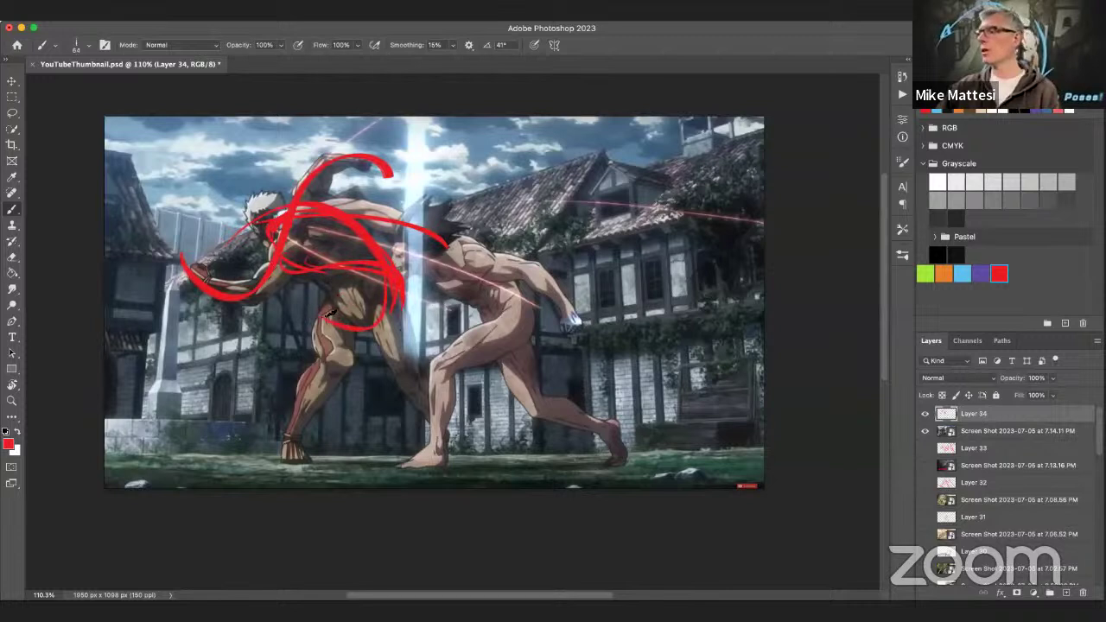
mouse_move(326, 313)
left_mouse_down()
mouse_move(356, 358)
mouse_move(326, 390)
mouse_move(341, 349)
mouse_move(295, 453)
left_mouse_up()
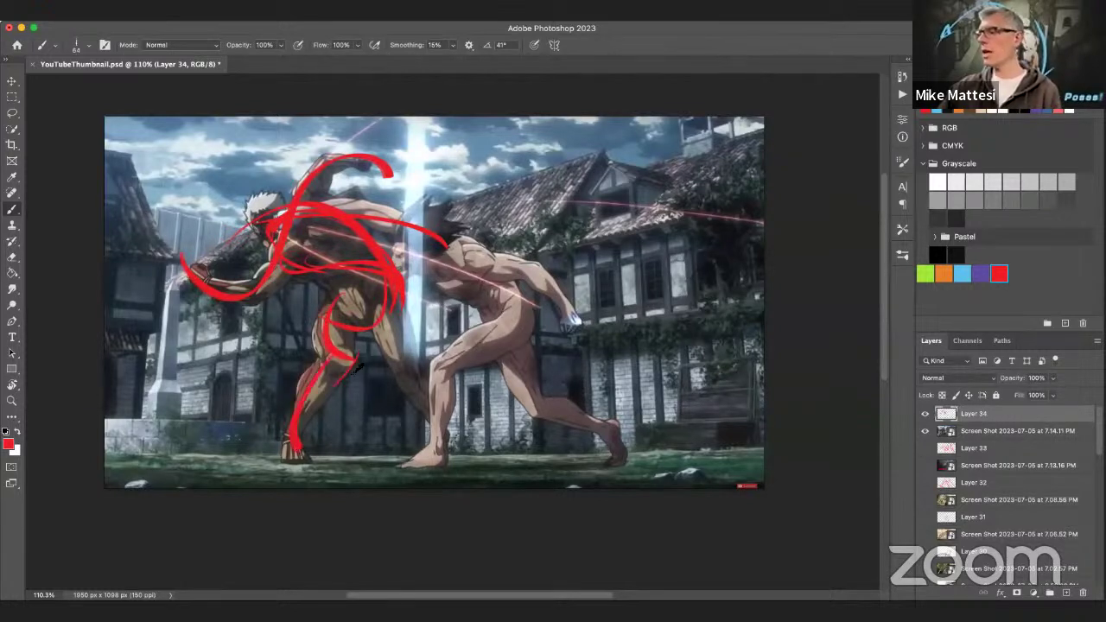
mouse_move(396, 301)
left_mouse_down()
mouse_move(413, 337)
mouse_move(404, 393)
mouse_move(426, 411)
left_mouse_up()
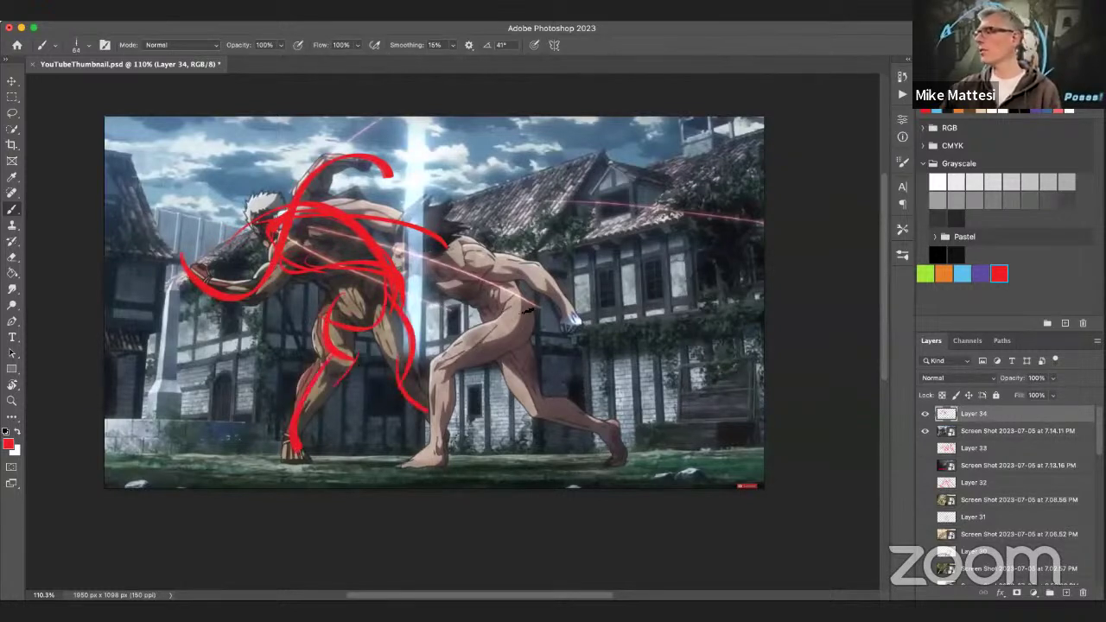
Paint red force lines over the dark-haired figure for the arched back, hip, shoulder, trailing arm and both legs.
mouse_move(516, 298)
left_mouse_down()
mouse_move(488, 268)
mouse_move(406, 229)
left_mouse_up()
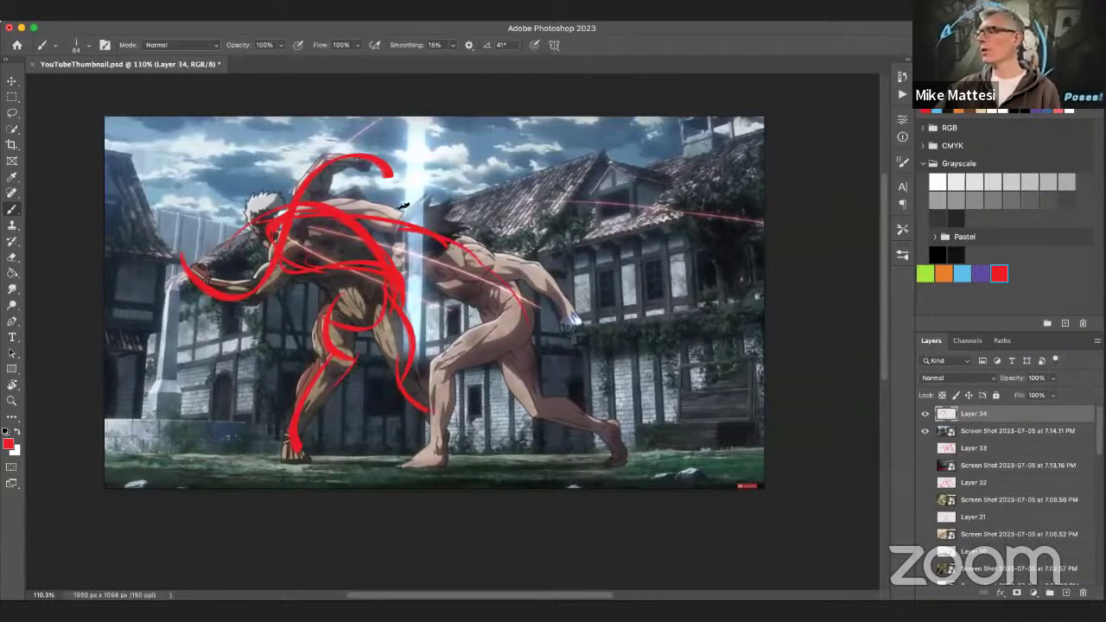
mouse_move(519, 294)
left_mouse_down()
mouse_move(527, 316)
mouse_move(497, 345)
left_mouse_up()
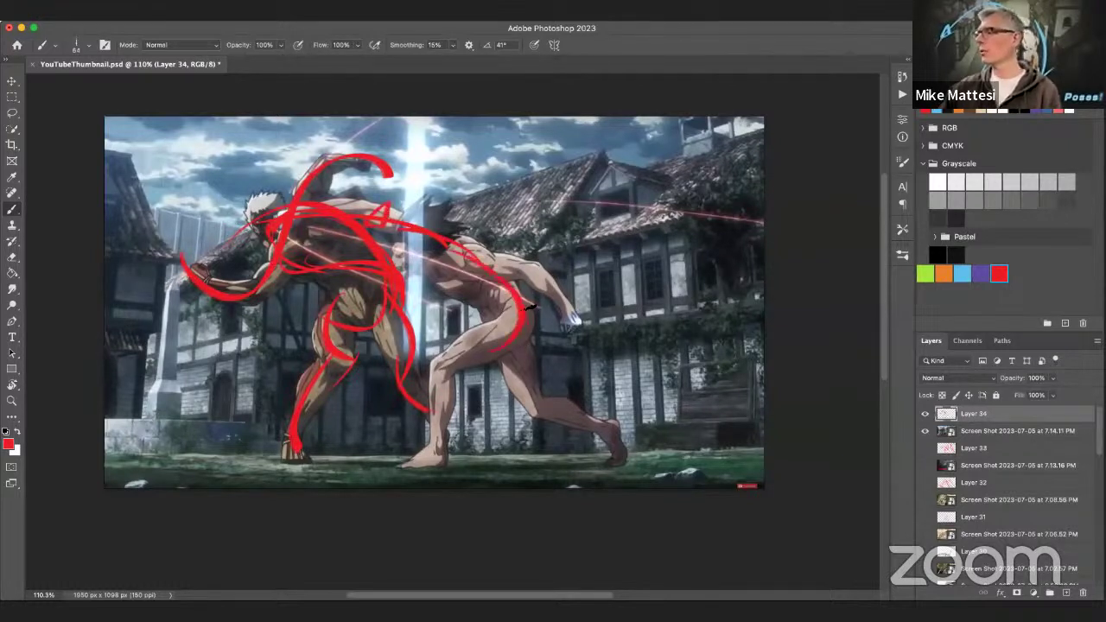
mouse_move(454, 235)
left_mouse_down()
mouse_move(514, 289)
mouse_move(430, 370)
mouse_move(445, 470)
left_mouse_up()
mouse_move(514, 344)
left_mouse_down()
mouse_move(546, 411)
mouse_move(635, 480)
left_mouse_up()
mouse_move(493, 257)
left_mouse_down()
mouse_move(556, 304)
mouse_move(577, 363)
left_mouse_up()
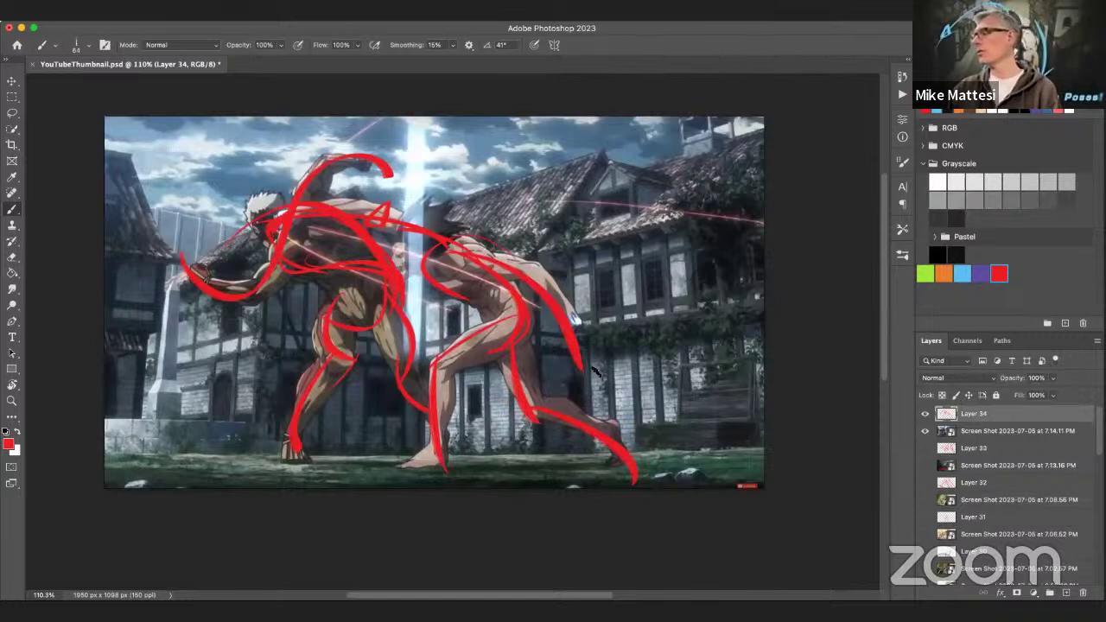
Hide the 7.14.11 PM screenshot and Layer 34.
left_click(925, 431)
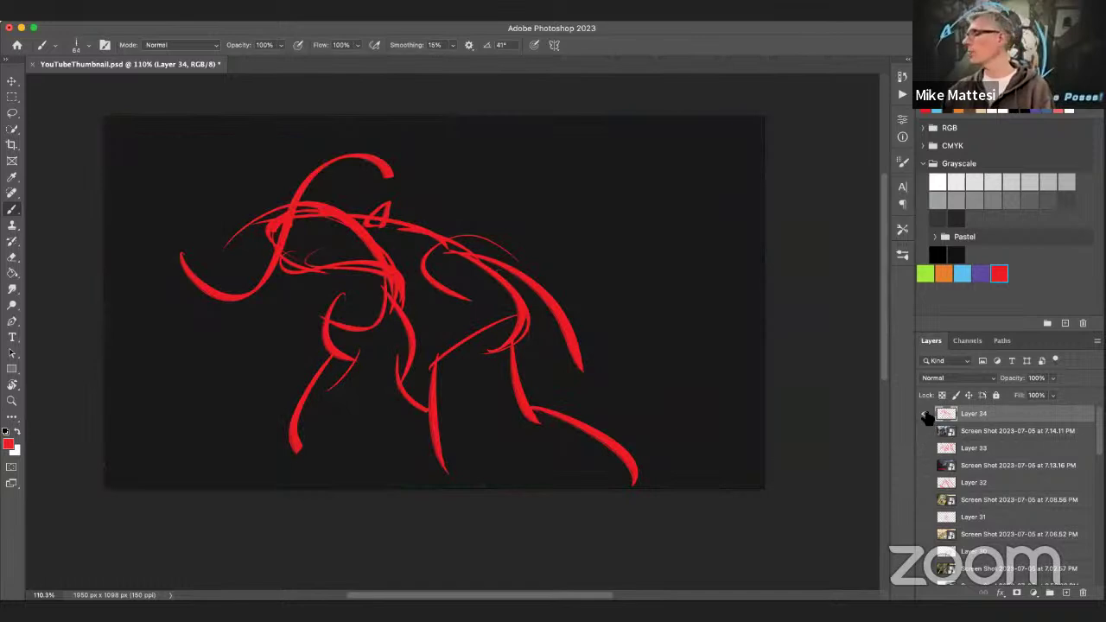
left_click(925, 414)
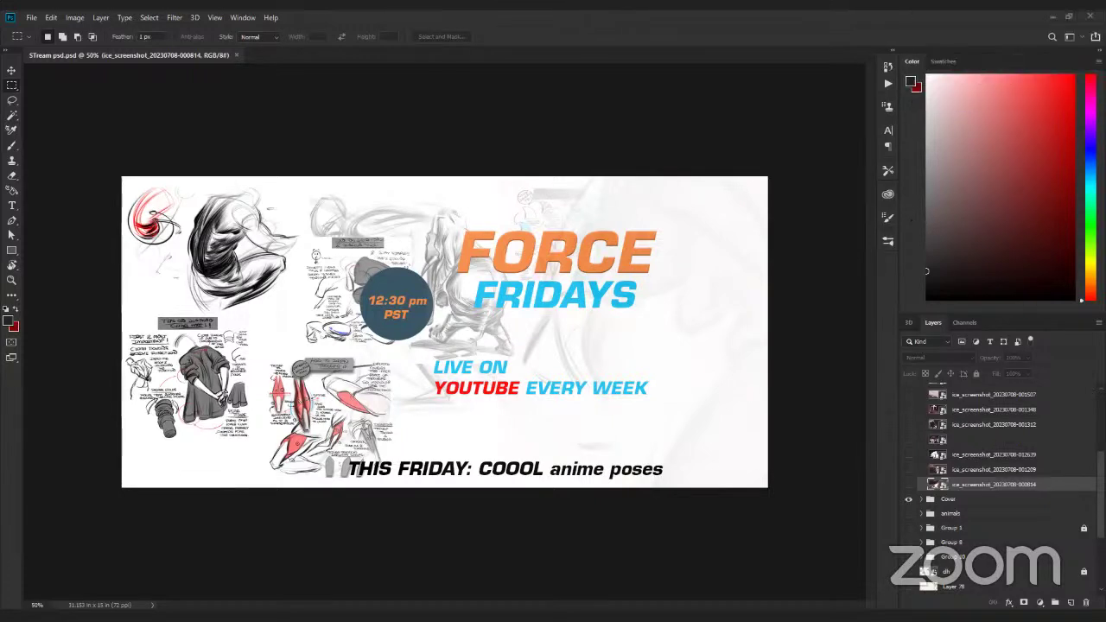
left_click(909, 499)
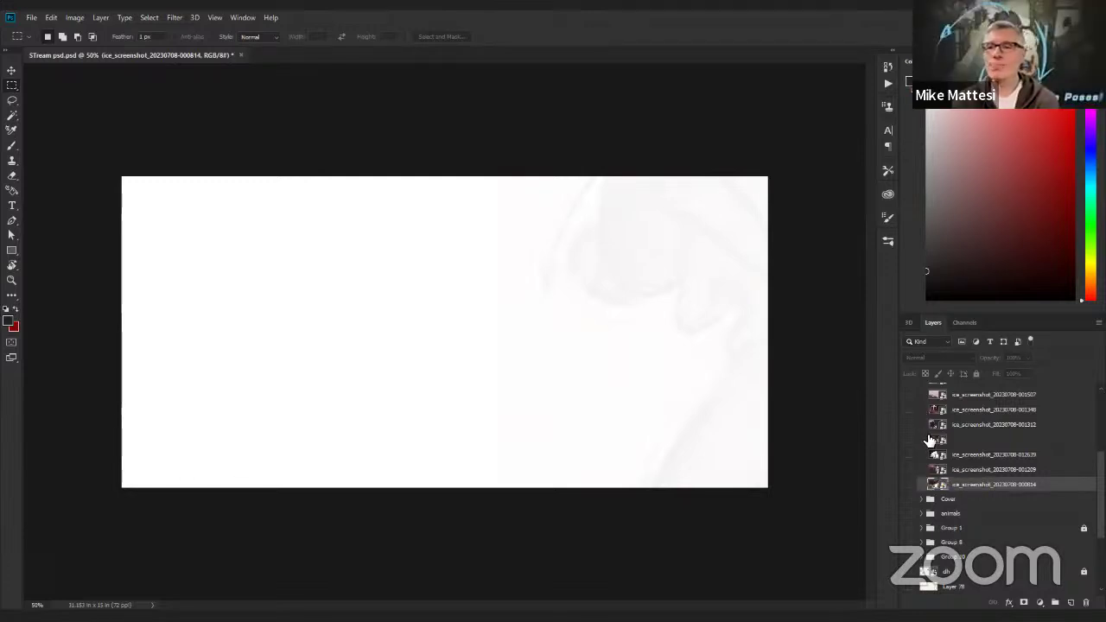
left_click(911, 484)
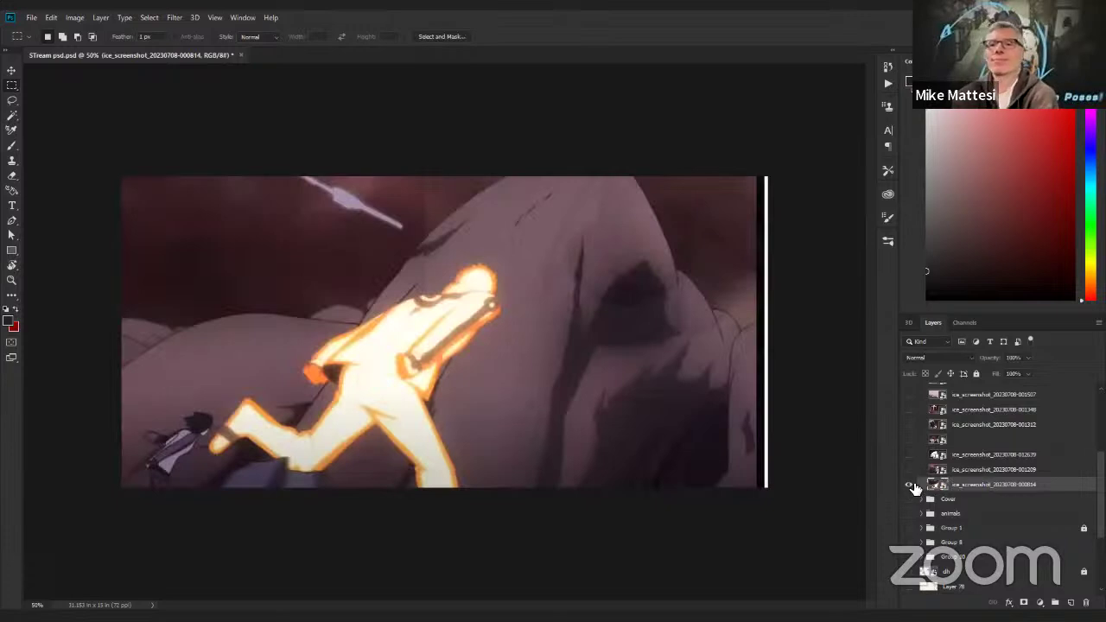
left_click(909, 486)
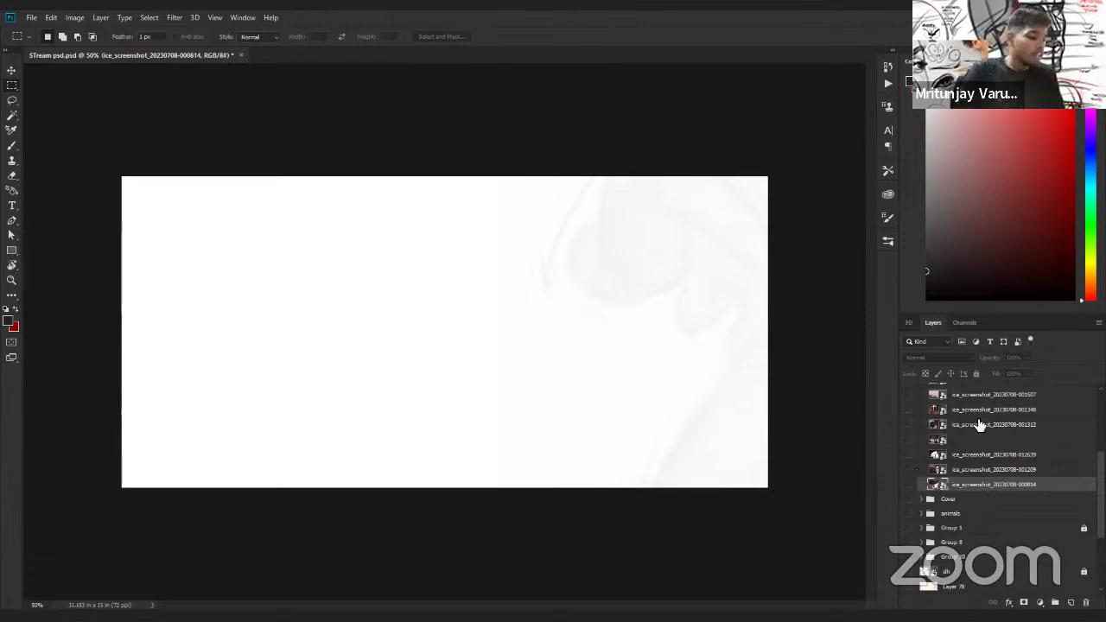
left_click(908, 484)
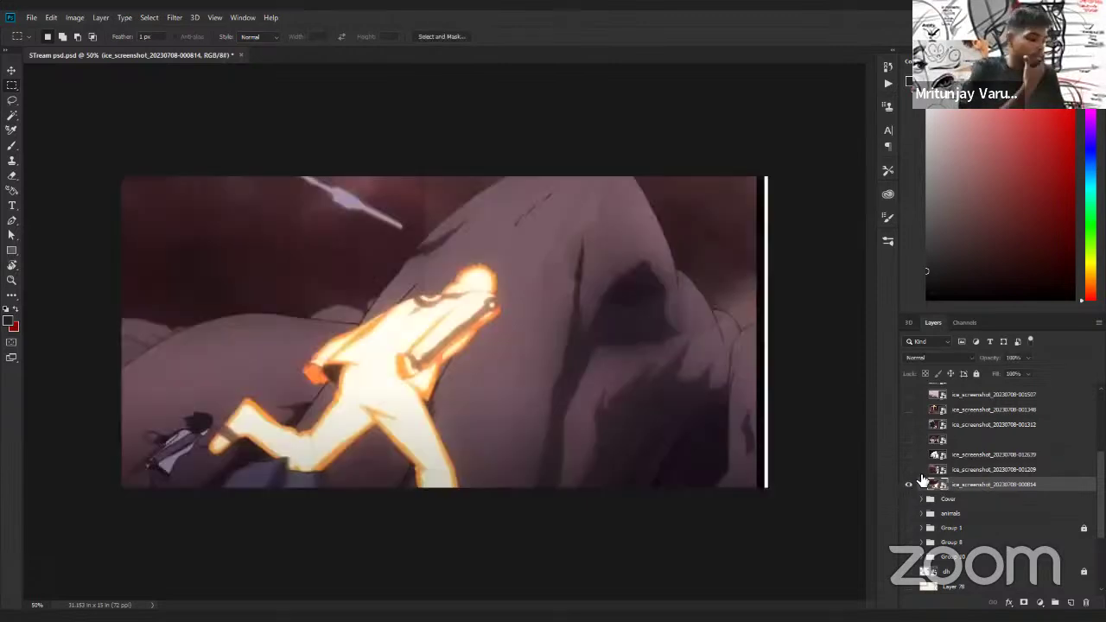
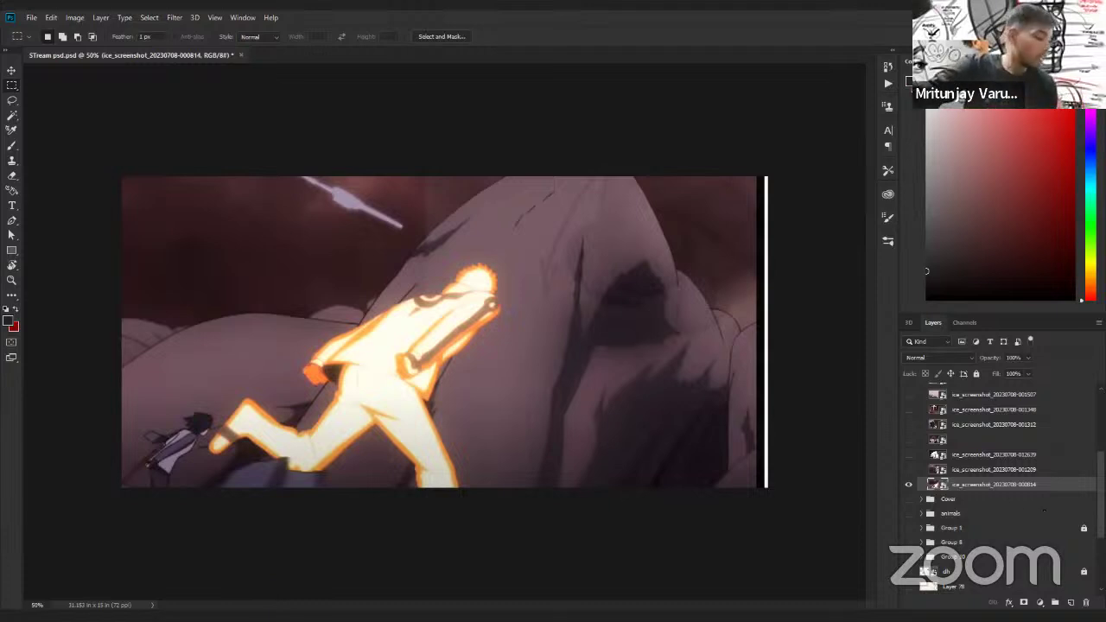
On a new layer above the screenshot, fill a rectangle around the glowing runner with white and lower its opacity until the figure shows through.
left_click(1070, 603)
key("z")
left_click_drag(439, 345, 438, 339)
key("b")
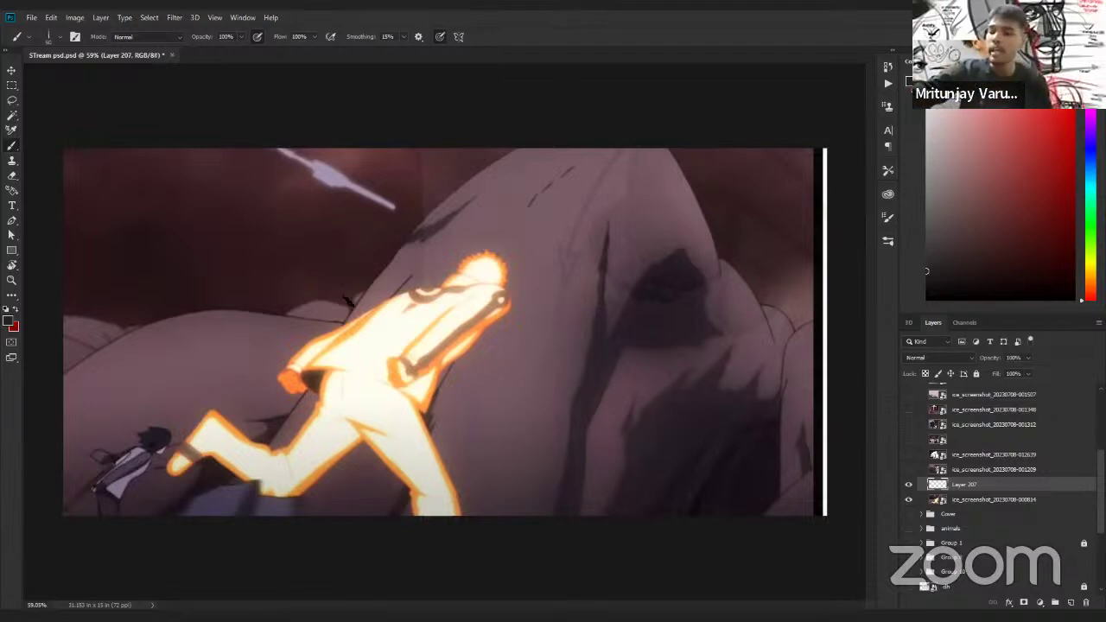
key("m")
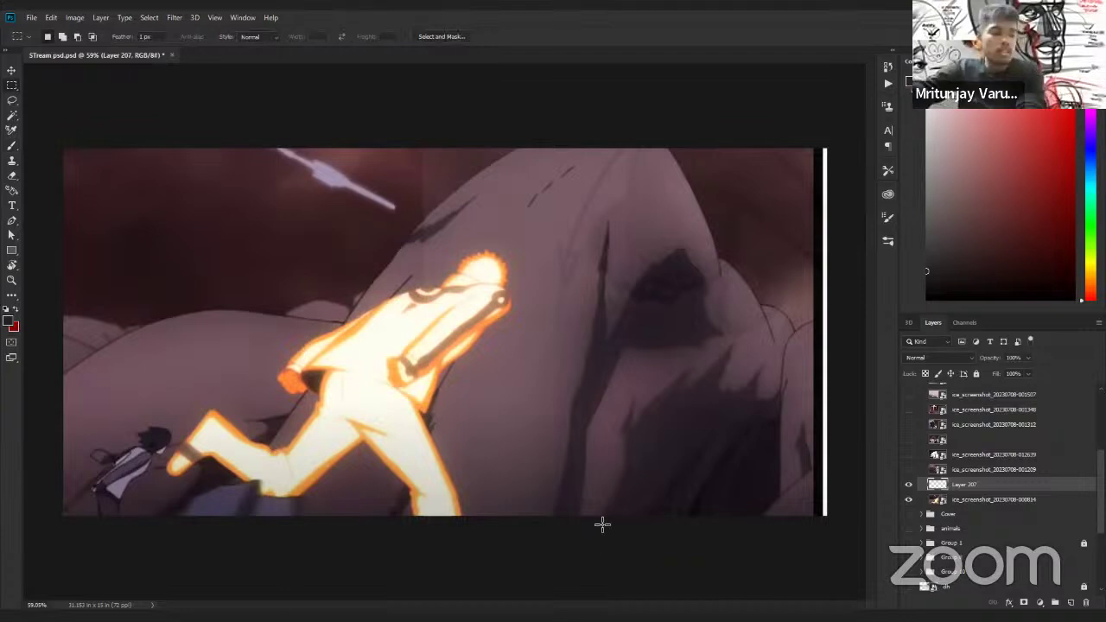
left_click_drag(122, 220, 593, 515)
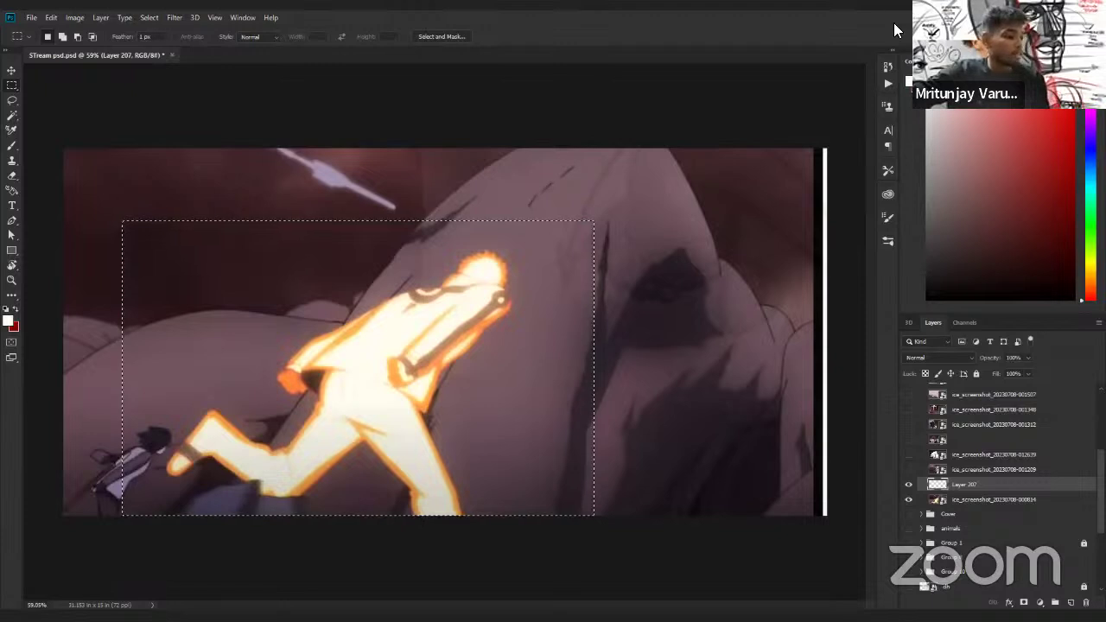
key("alt+BackSpace")
key("ctrl+d")
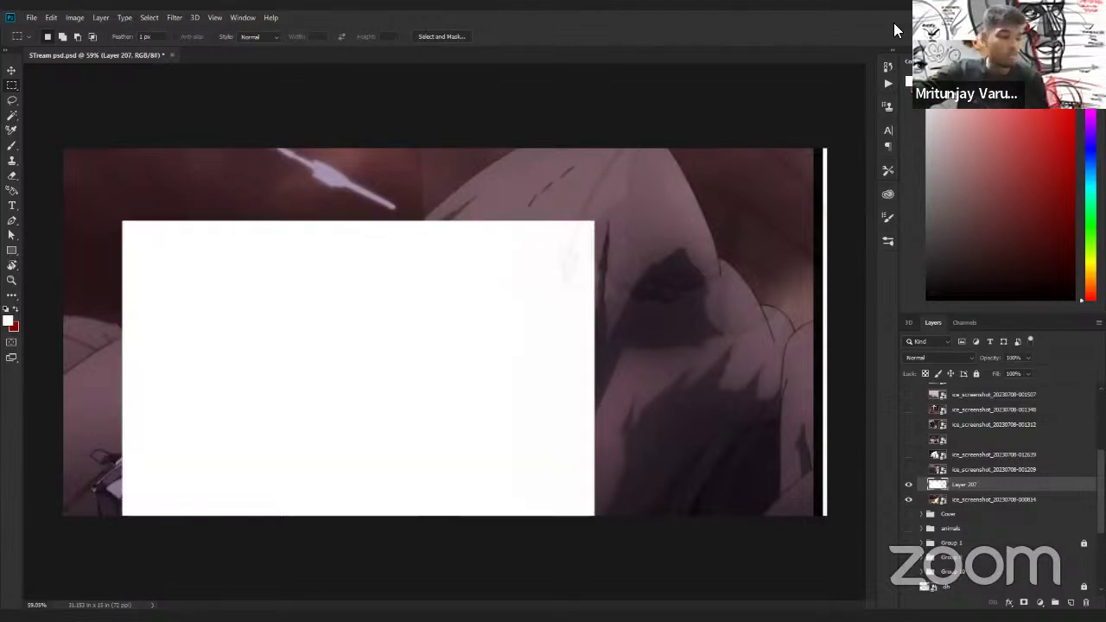
left_click_drag(990, 361, 968, 363)
On another new layer, brush dark lines for the runner's curved back, ribcage, pelvis and a round head pushed forward.
left_click(1070, 602)
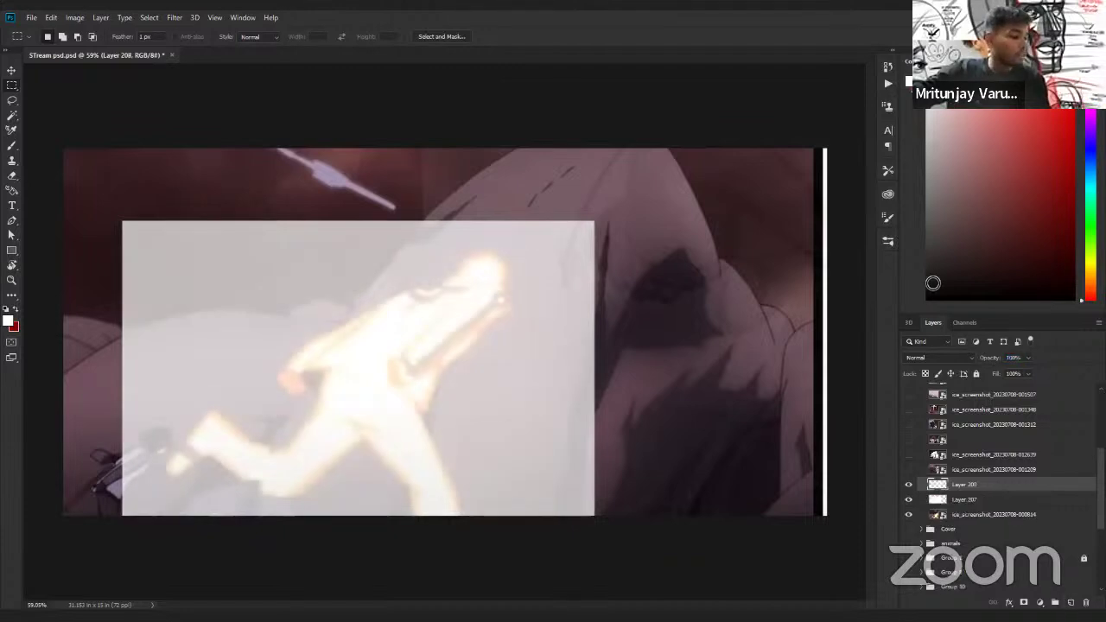
key("b")
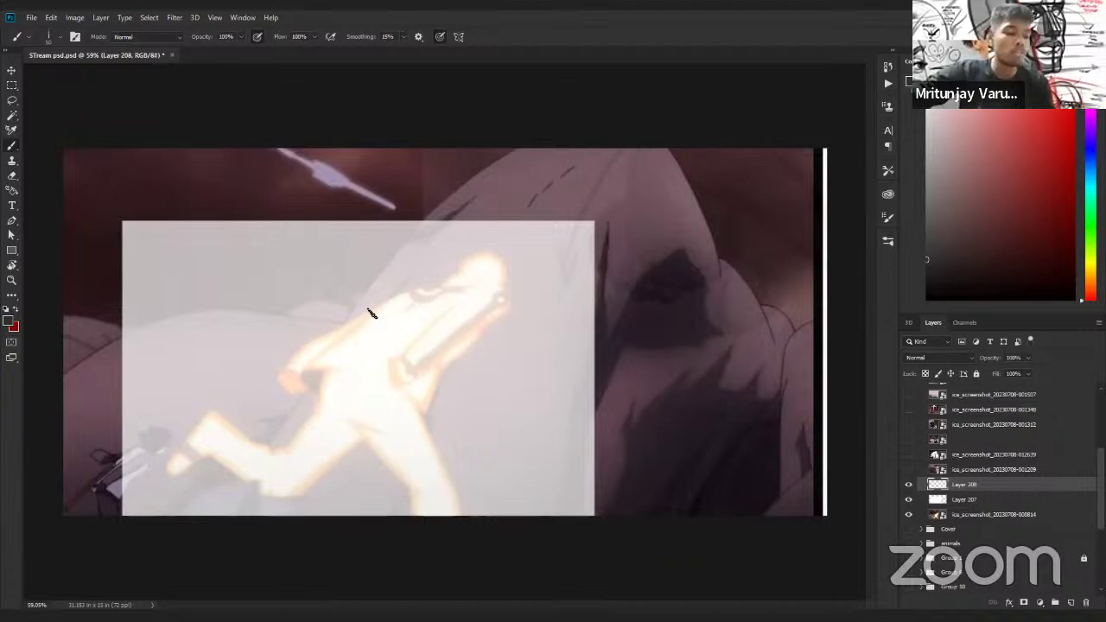
left_click_drag(321, 399, 490, 290)
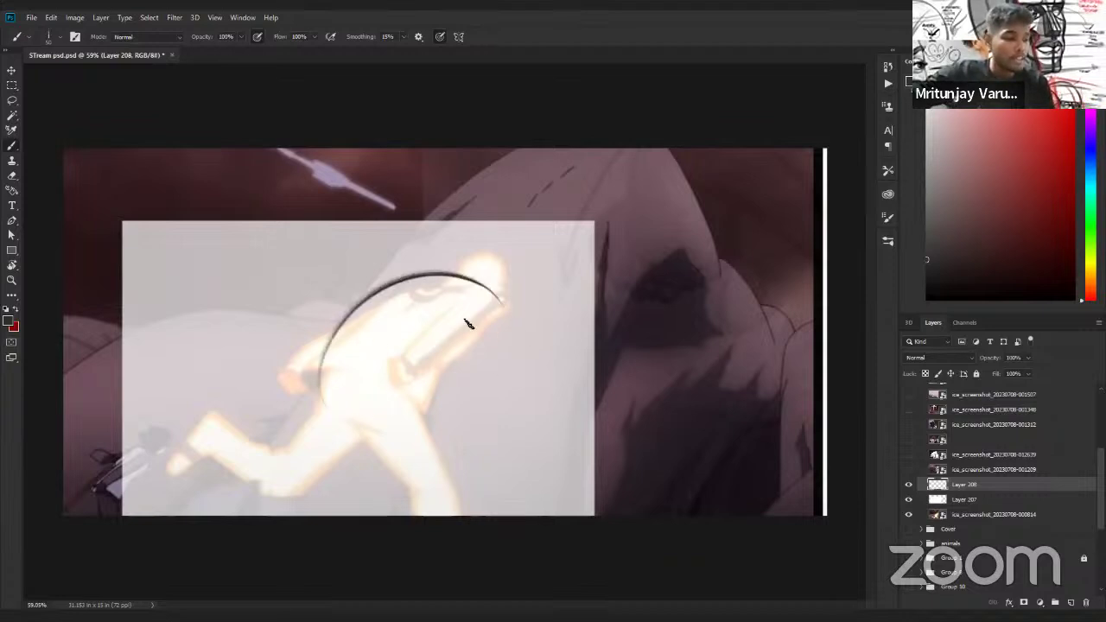
mouse_move(418, 281)
left_mouse_down()
mouse_move(484, 282)
mouse_move(510, 313)
mouse_move(417, 357)
mouse_move(421, 423)
mouse_move(338, 423)
mouse_move(419, 408)
mouse_move(478, 273)
mouse_move(341, 384)
mouse_move(406, 294)
left_mouse_up()
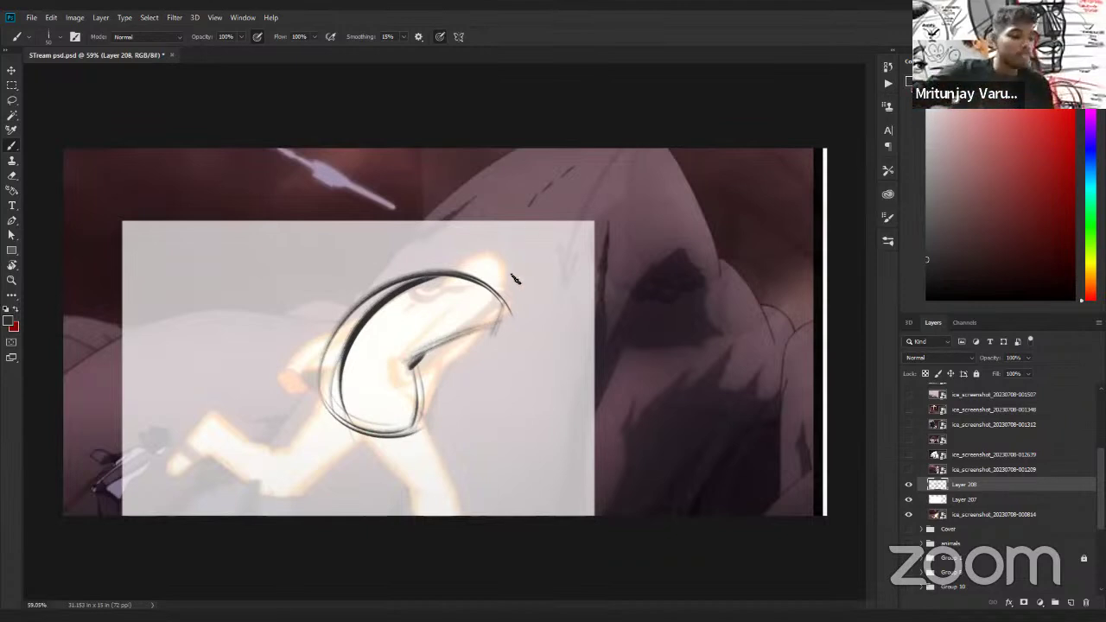
left_click_drag(516, 279, 499, 288)
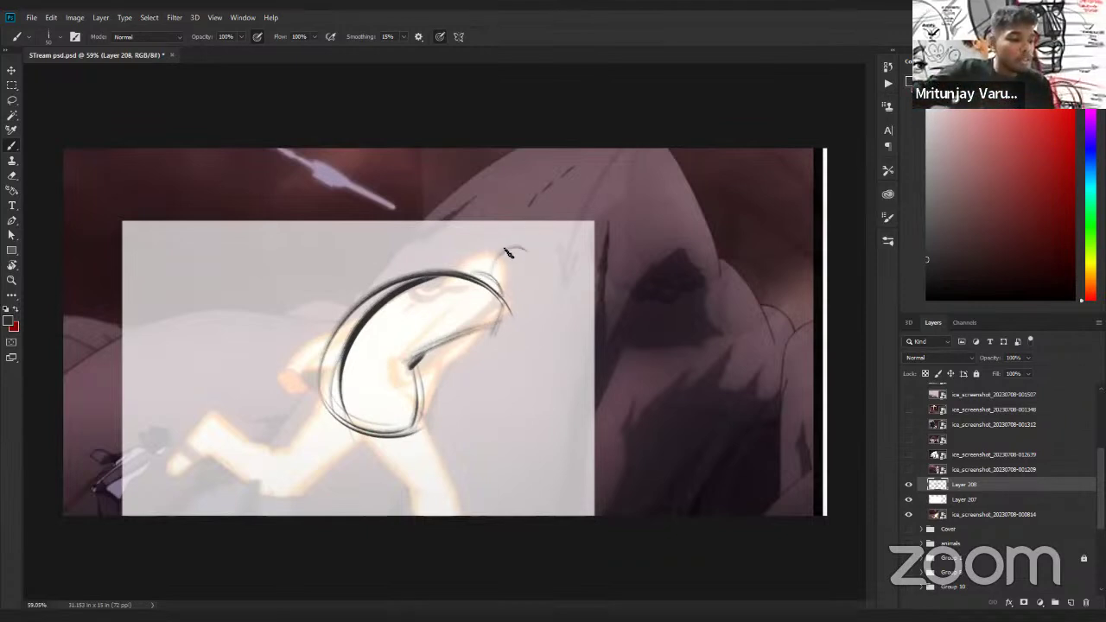
left_click_drag(526, 252, 511, 302)
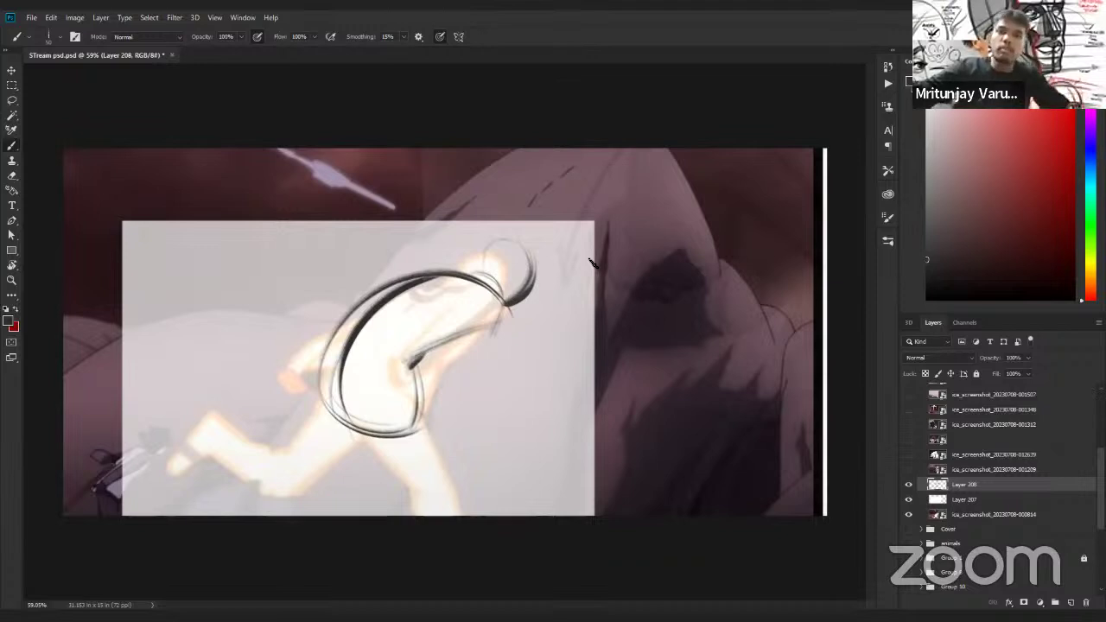
Sketch the bent front leg reaching forward and the back leg stretched far behind, and add the shoulder curve below the neck.
mouse_move(427, 394)
left_mouse_down()
mouse_move(477, 463)
mouse_move(380, 427)
mouse_move(477, 462)
mouse_move(510, 519)
left_mouse_up()
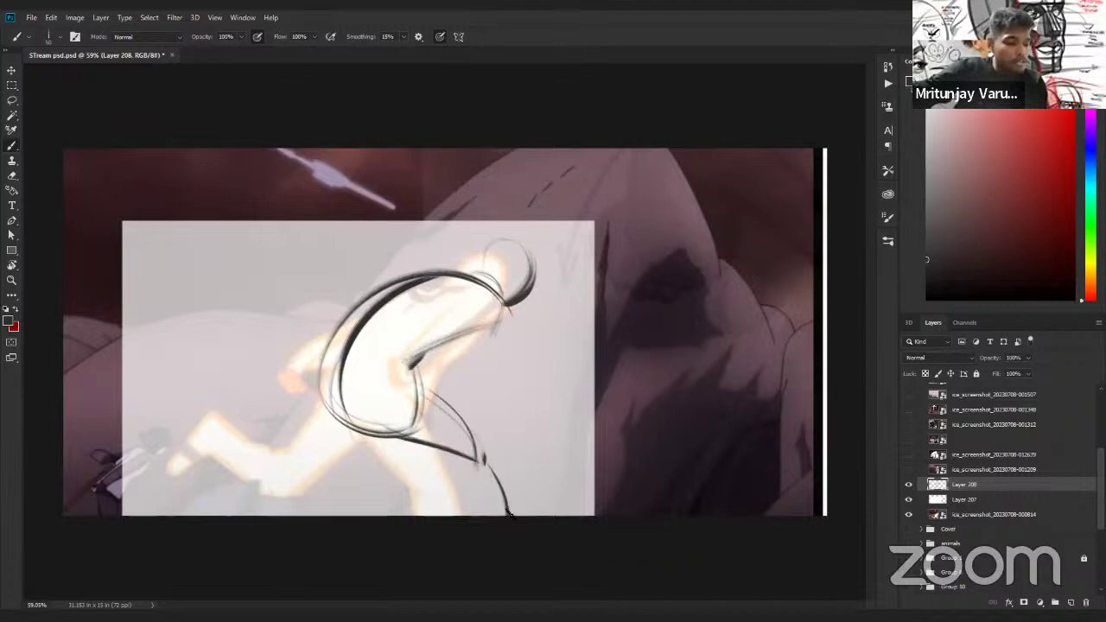
mouse_move(480, 458)
left_mouse_down()
mouse_move(501, 528)
mouse_move(501, 516)
left_mouse_up()
left_click_drag(269, 456, 350, 418)
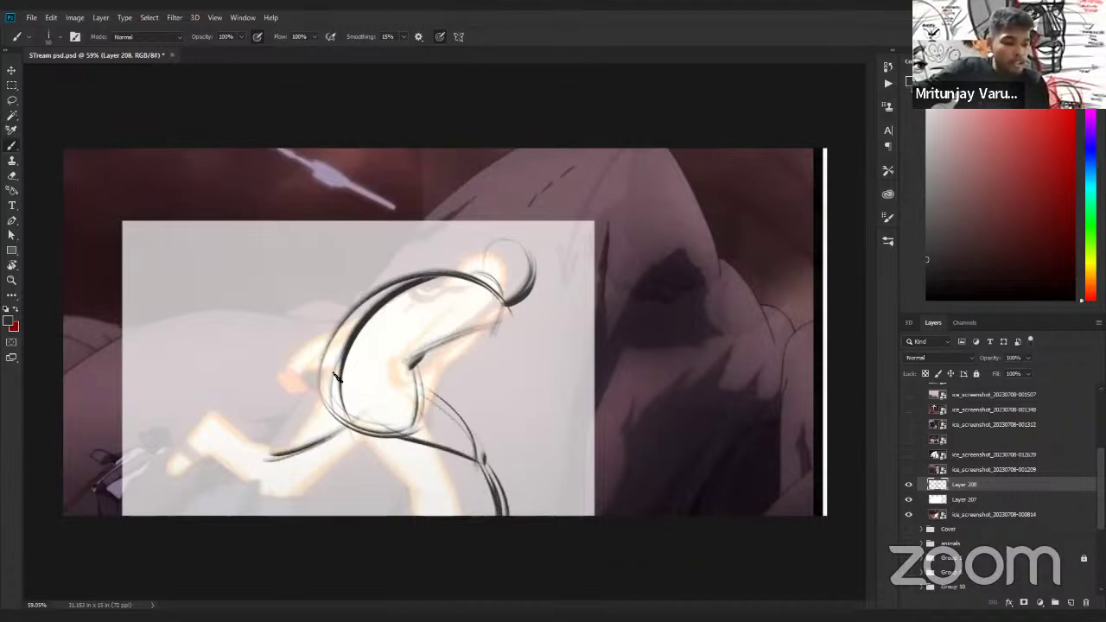
mouse_move(259, 436)
left_mouse_down()
mouse_move(326, 391)
mouse_move(281, 455)
mouse_move(151, 400)
mouse_move(268, 437)
left_mouse_up()
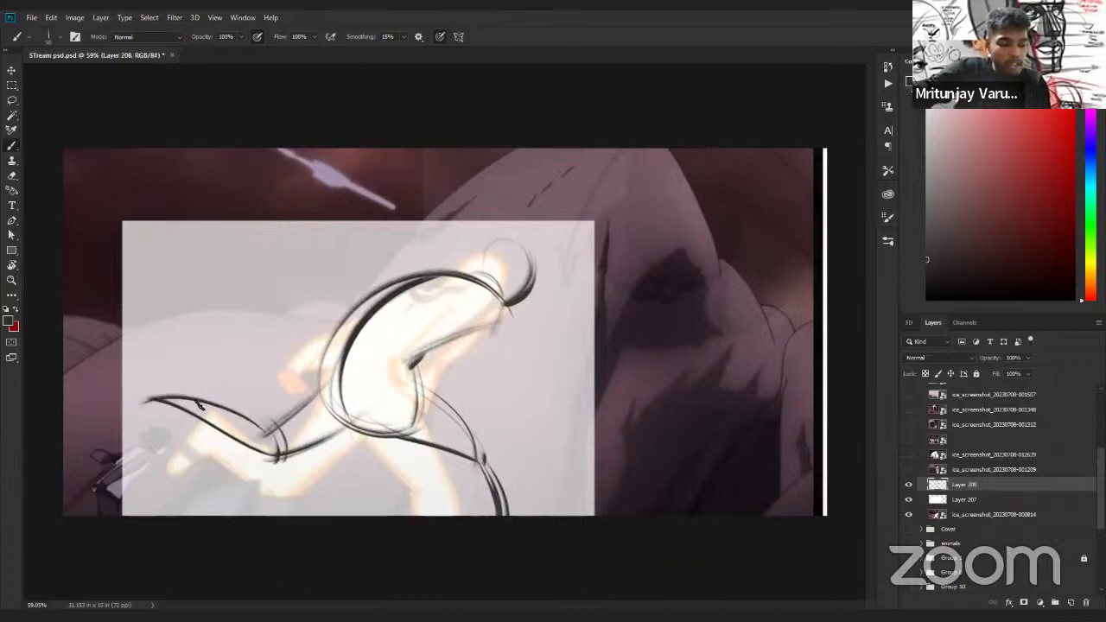
mouse_move(164, 404)
left_mouse_down()
mouse_move(121, 445)
mouse_move(177, 414)
left_mouse_up()
left_click_drag(466, 325, 500, 307)
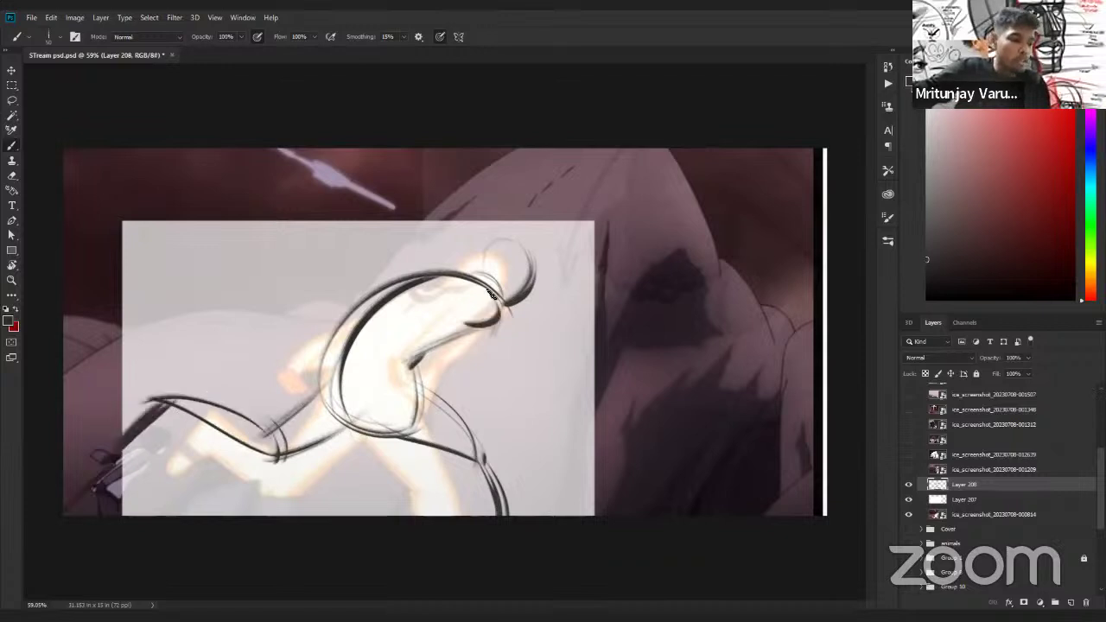
mouse_move(401, 260)
left_mouse_down()
mouse_move(466, 282)
mouse_move(348, 372)
mouse_move(406, 264)
left_mouse_up()
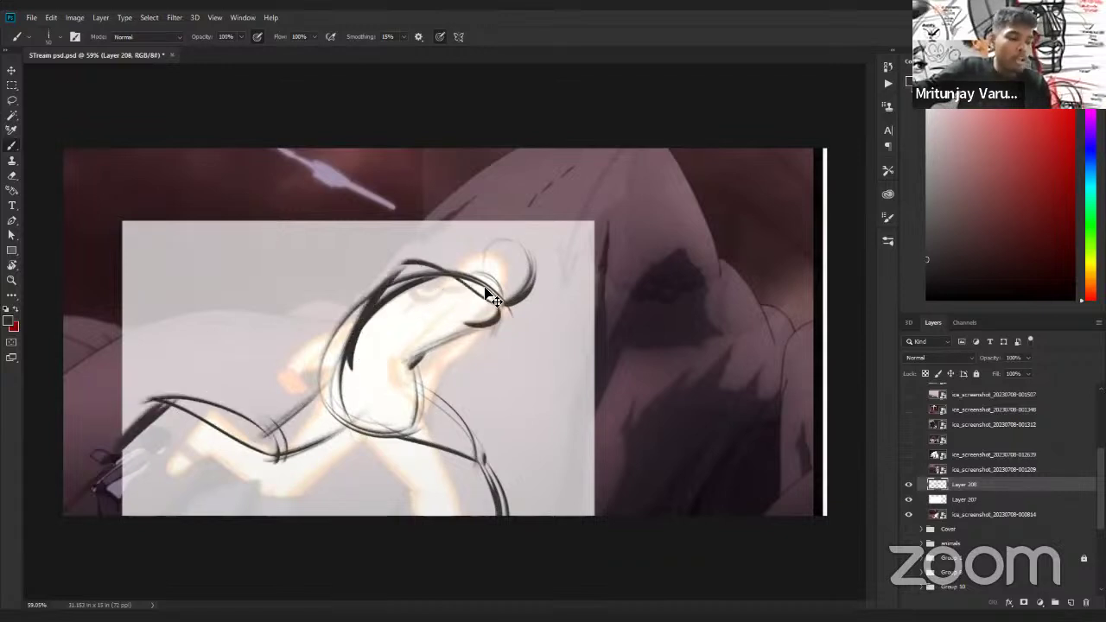
key("ctrl+z")
key("ctrl+z")
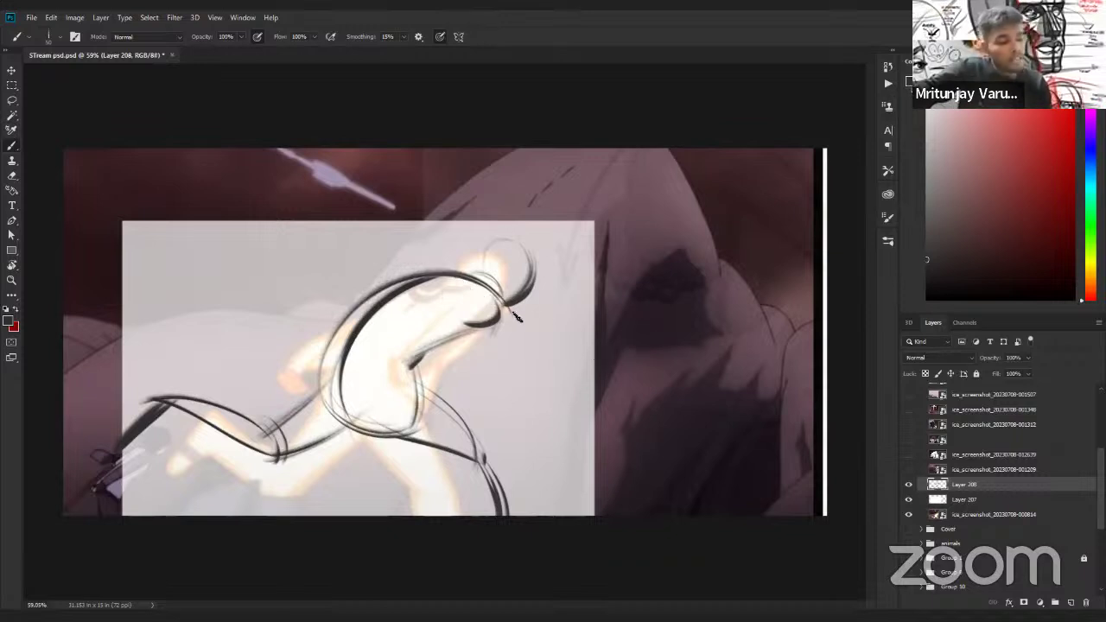
Sketch the near arm bent forward with a raised forearm and the far arm swung back above the torso, and darken the head outline.
mouse_move(499, 346)
left_mouse_down()
mouse_move(486, 323)
mouse_move(479, 331)
mouse_move(527, 387)
left_mouse_up()
left_click_drag(474, 333, 531, 385)
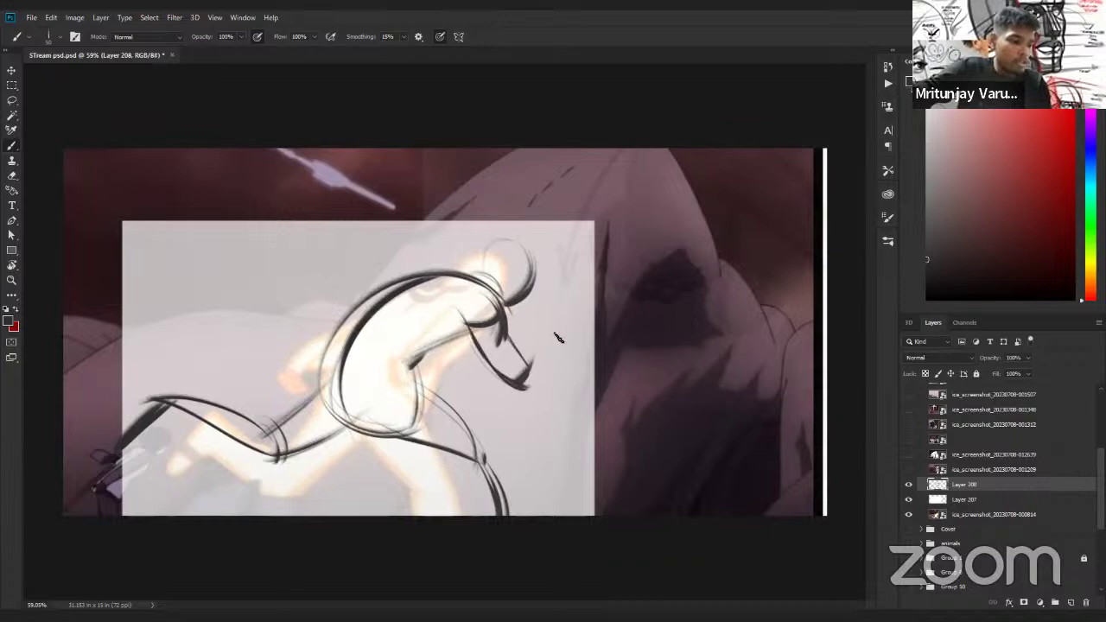
left_click_drag(559, 326, 524, 384)
left_click_drag(432, 270, 276, 326)
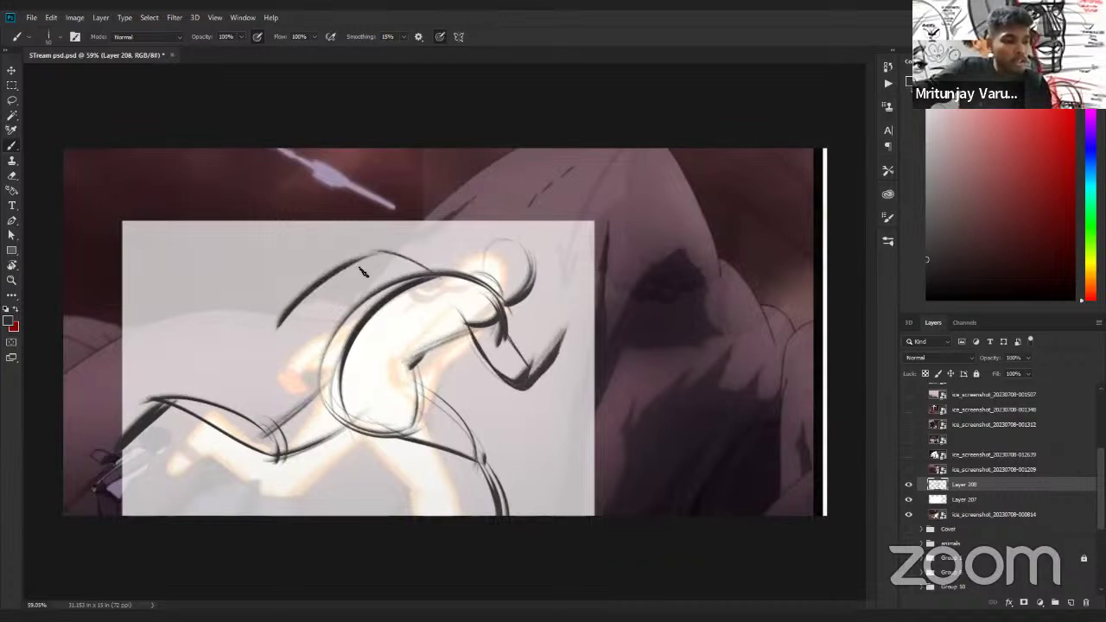
left_click_drag(363, 272, 272, 328)
mouse_move(274, 326)
left_mouse_down()
mouse_move(406, 264)
mouse_move(494, 288)
mouse_move(525, 281)
mouse_move(513, 304)
left_mouse_up()
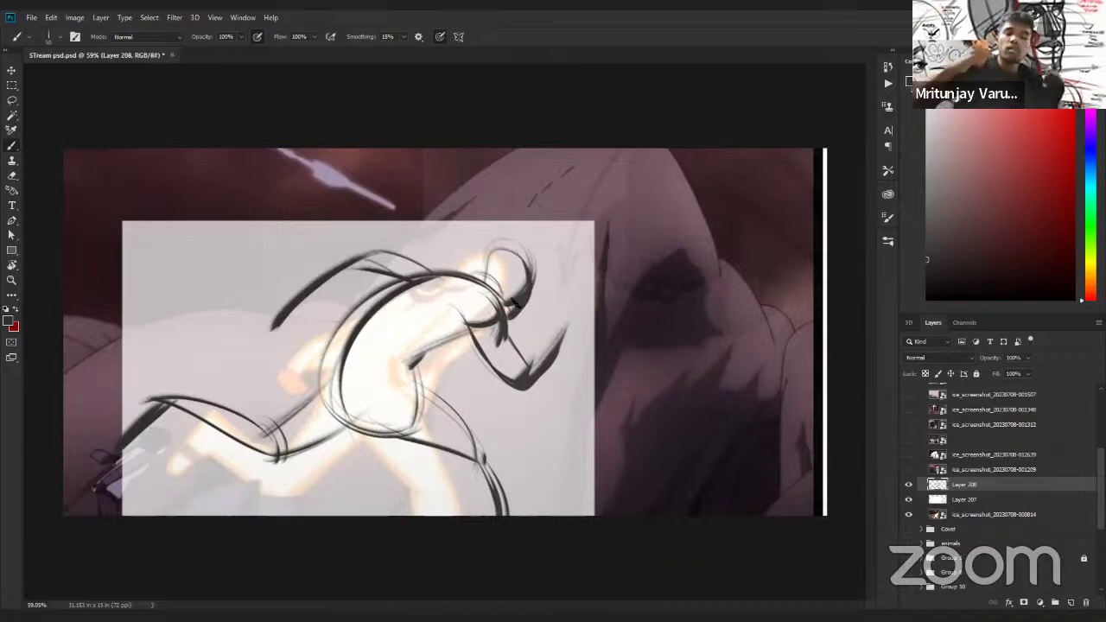
Sketch a second swung-back arm from the shoulder to behind the hip, with a bent forearm across the waist, and reinforce the torso contours.
left_click_drag(288, 371, 425, 402)
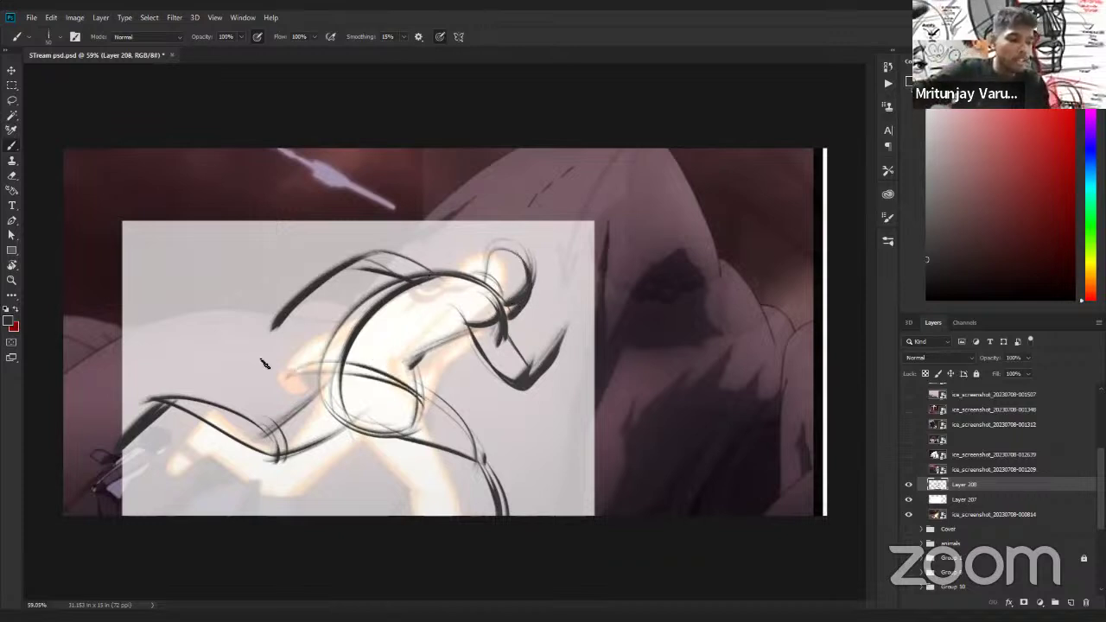
mouse_move(399, 280)
left_mouse_down()
mouse_move(257, 369)
mouse_move(373, 299)
left_mouse_up()
mouse_move(279, 363)
left_mouse_down()
mouse_move(423, 393)
mouse_move(471, 337)
left_mouse_up()
left_click_drag(410, 388, 471, 332)
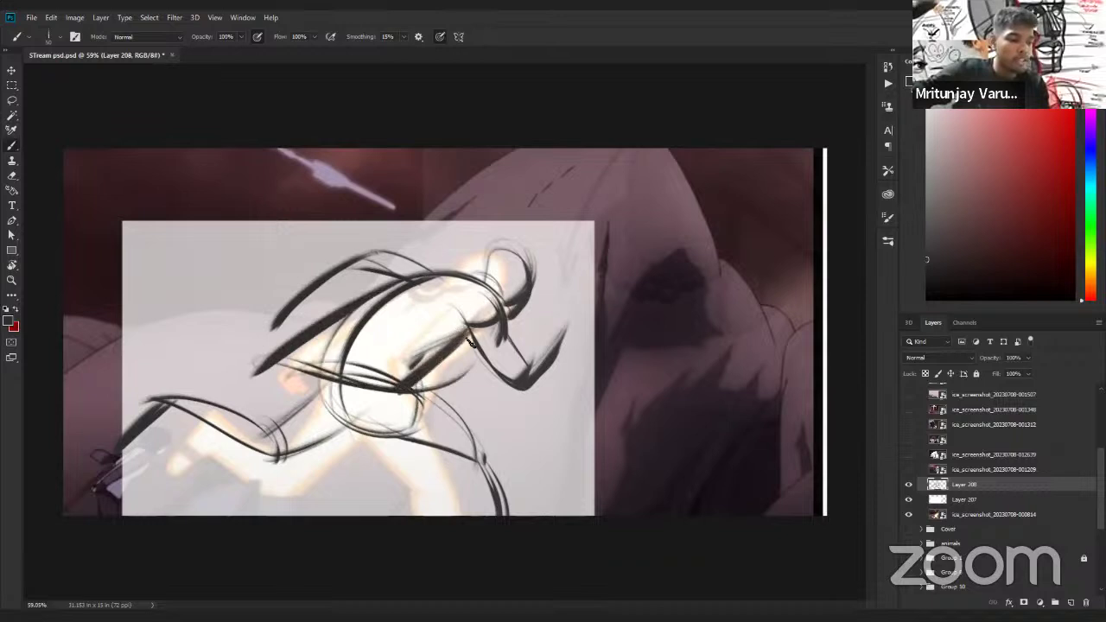
left_click_drag(411, 388, 471, 339)
mouse_move(328, 332)
left_mouse_down()
mouse_move(314, 373)
mouse_move(340, 432)
left_mouse_up()
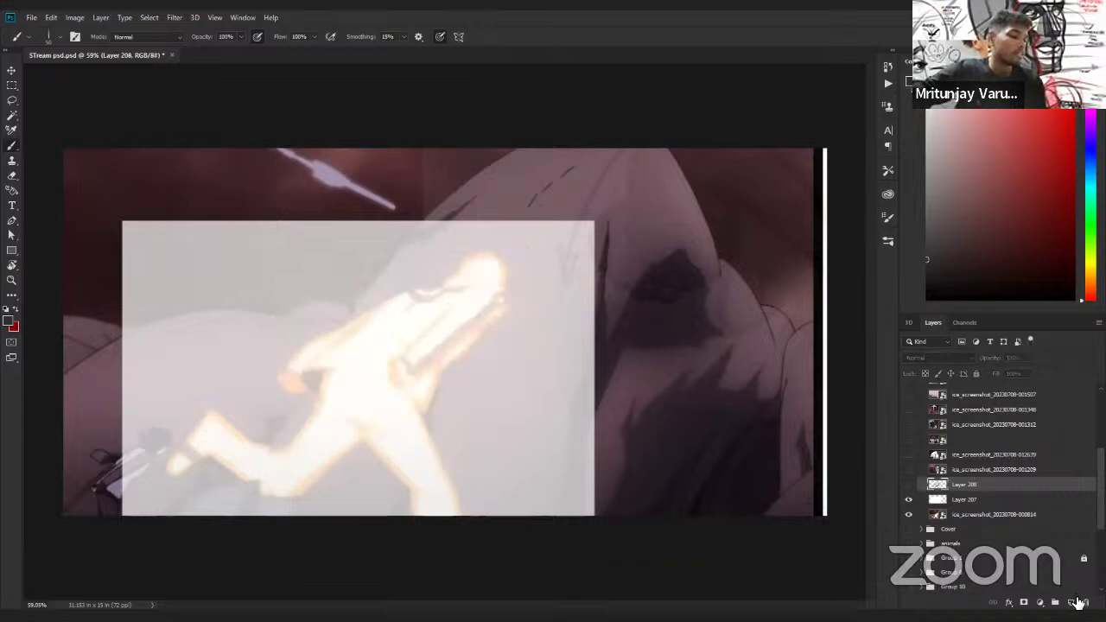
Hide the first runner sketch and, on a new layer, brush a lower, more forward-leaning back, ribcage and pelvis.
left_click(908, 484)
key("ctrl+shift+alt+n")
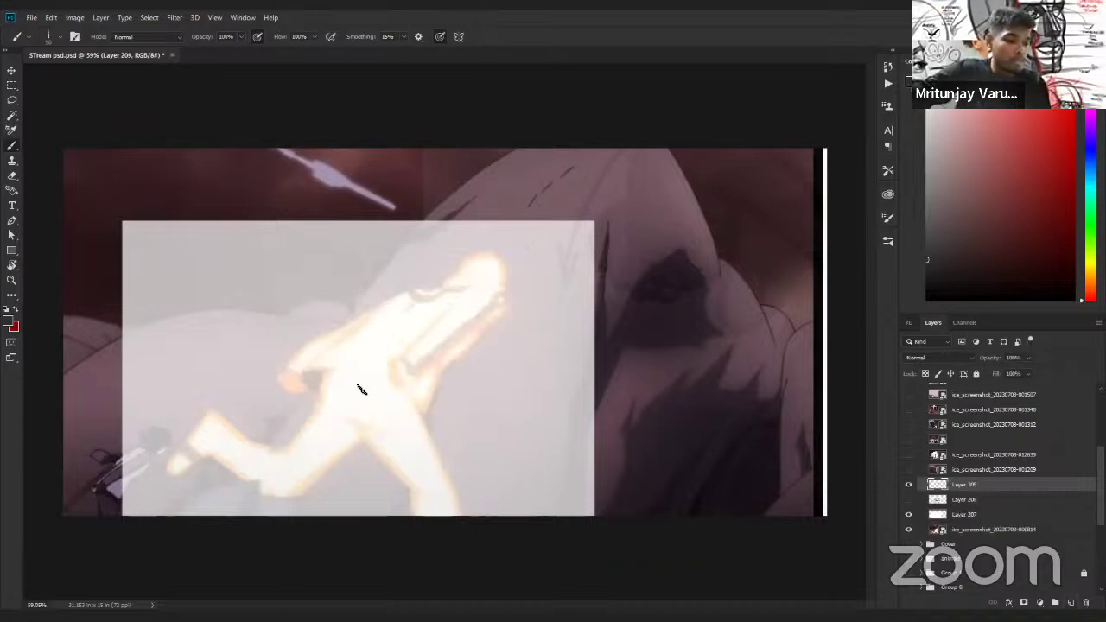
mouse_move(330, 386)
left_mouse_down()
mouse_move(486, 298)
mouse_move(349, 379)
mouse_move(531, 333)
left_mouse_up()
mouse_move(432, 318)
left_mouse_down()
mouse_move(535, 334)
mouse_move(452, 354)
left_mouse_up()
mouse_move(336, 406)
left_mouse_down()
mouse_move(449, 311)
mouse_move(458, 321)
mouse_move(406, 431)
mouse_move(432, 424)
left_mouse_up()
mouse_move(518, 344)
left_mouse_down()
mouse_move(410, 384)
mouse_move(419, 423)
left_mouse_up()
mouse_move(350, 424)
left_mouse_down()
mouse_move(458, 319)
mouse_move(467, 324)
left_mouse_up()
left_click_drag(389, 363, 477, 324)
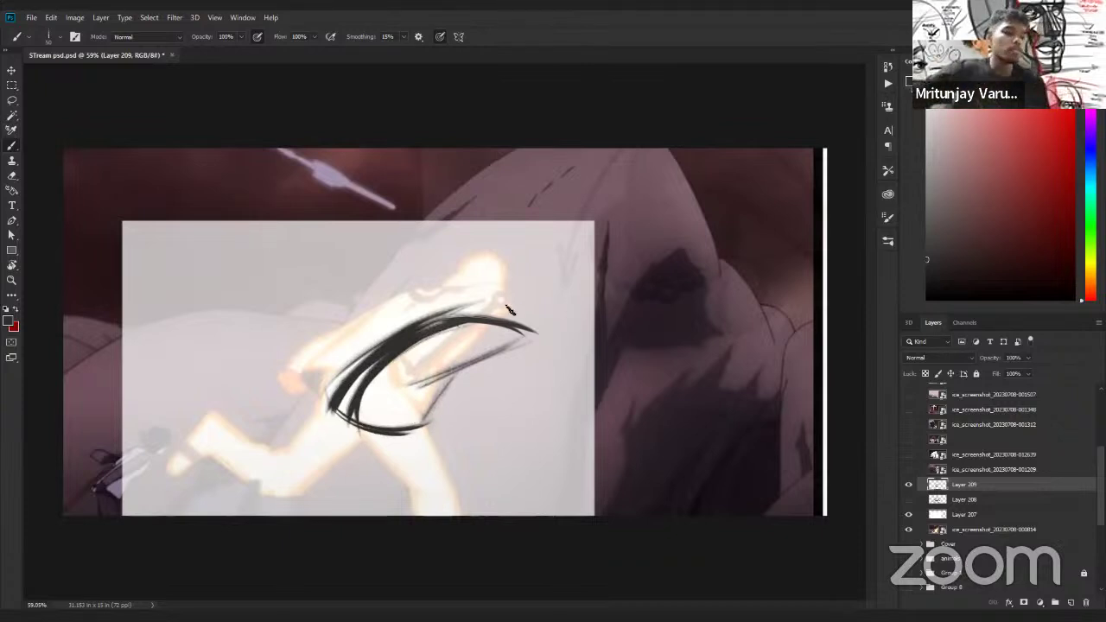
Add a round head thrust forward at the end of the spine line and a shoulder curve below the neck.
mouse_move(475, 320)
left_mouse_down()
mouse_move(531, 334)
mouse_move(552, 308)
mouse_move(531, 345)
left_mouse_up()
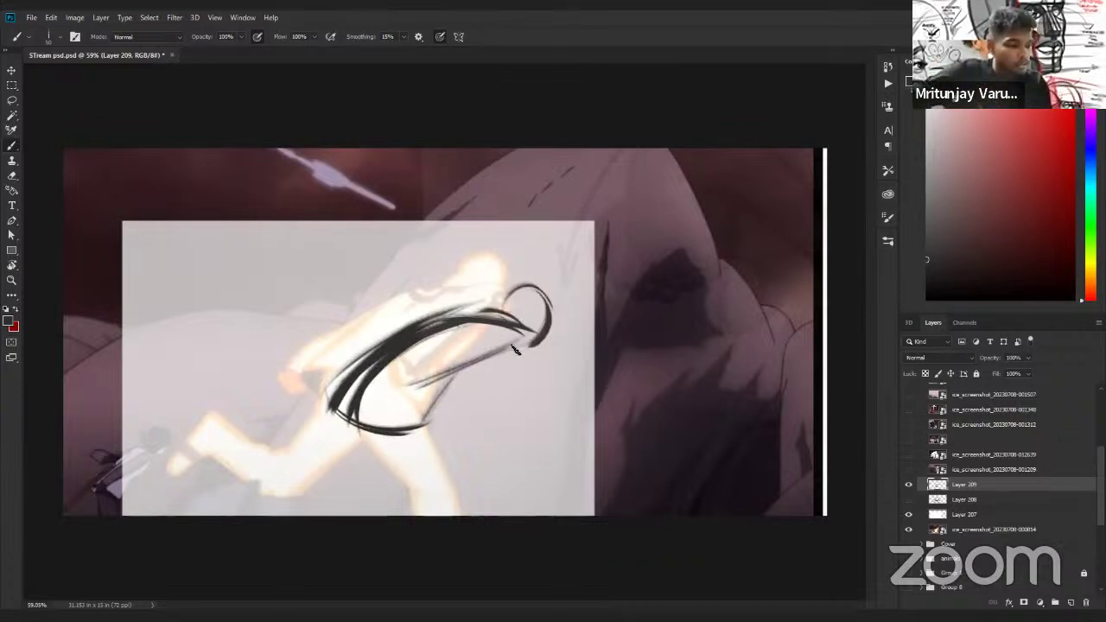
left_click_drag(517, 293, 513, 354)
mouse_move(453, 327)
left_mouse_down()
mouse_move(517, 332)
mouse_move(458, 324)
mouse_move(509, 331)
mouse_move(447, 354)
left_mouse_up()
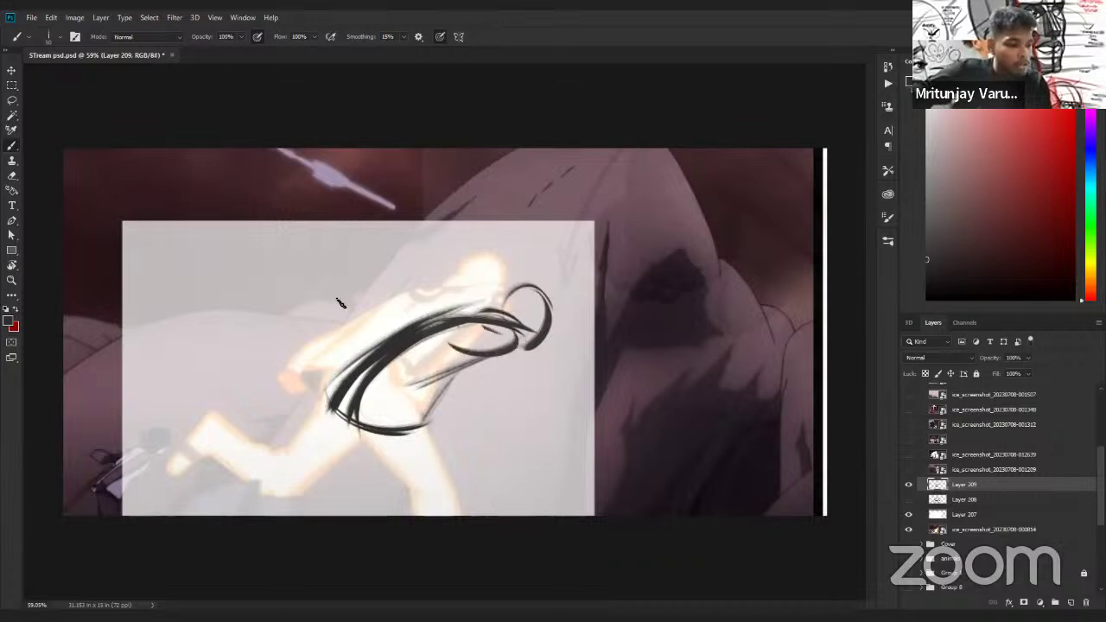
left_click_drag(337, 303, 497, 334)
key("ctrl+z")
mouse_move(299, 304)
left_mouse_down()
mouse_move(473, 339)
mouse_move(453, 357)
mouse_move(318, 330)
left_mouse_up()
left_click_drag(310, 258, 466, 309)
left_click_drag(302, 293, 449, 278)
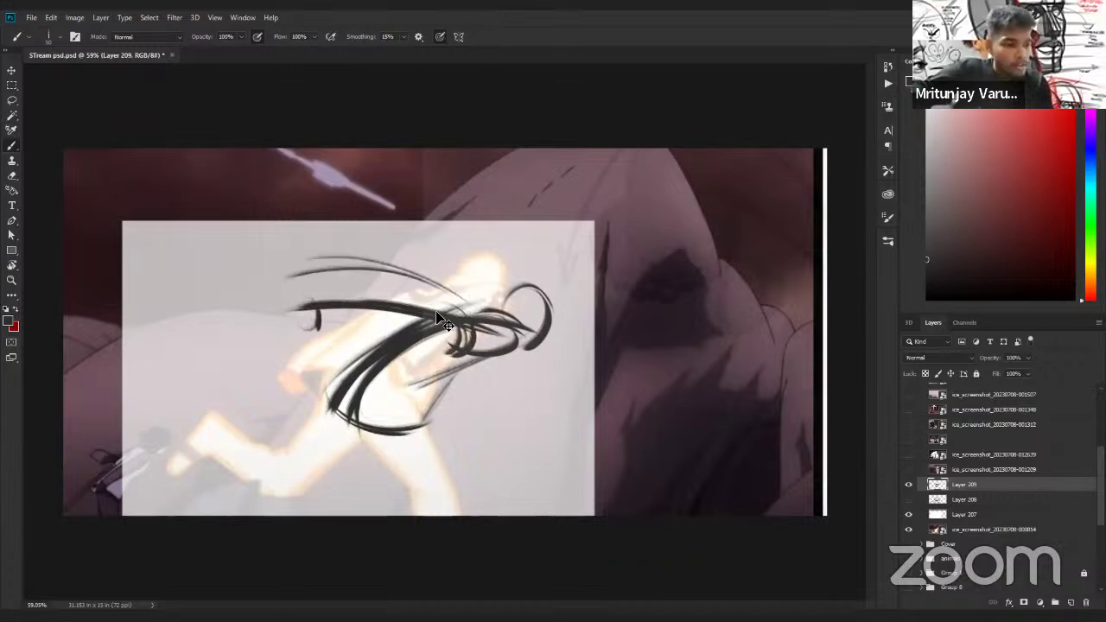
key("ctrl+z")
key("ctrl+z")
left_click_drag(406, 325, 252, 336)
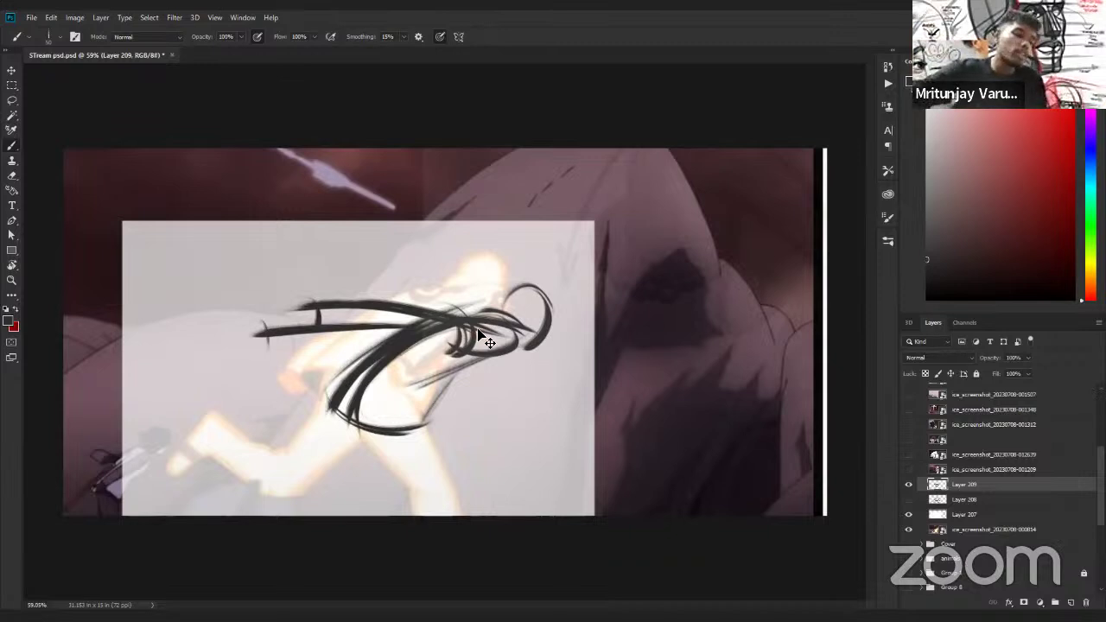
key("ctrl+z")
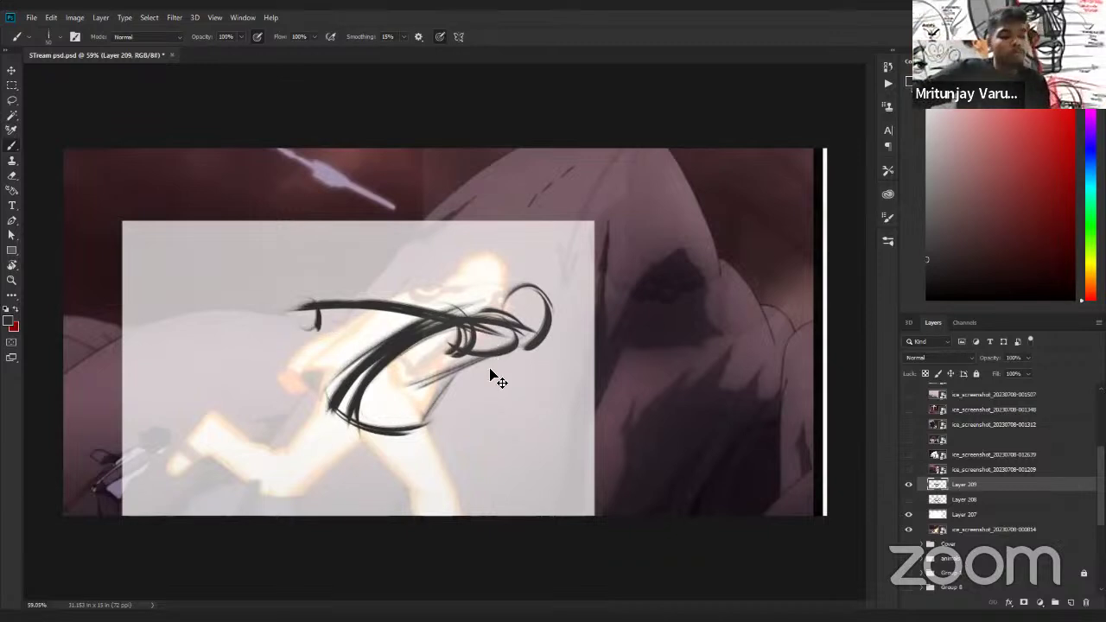
key("ctrl+z")
key("ctrl+z")
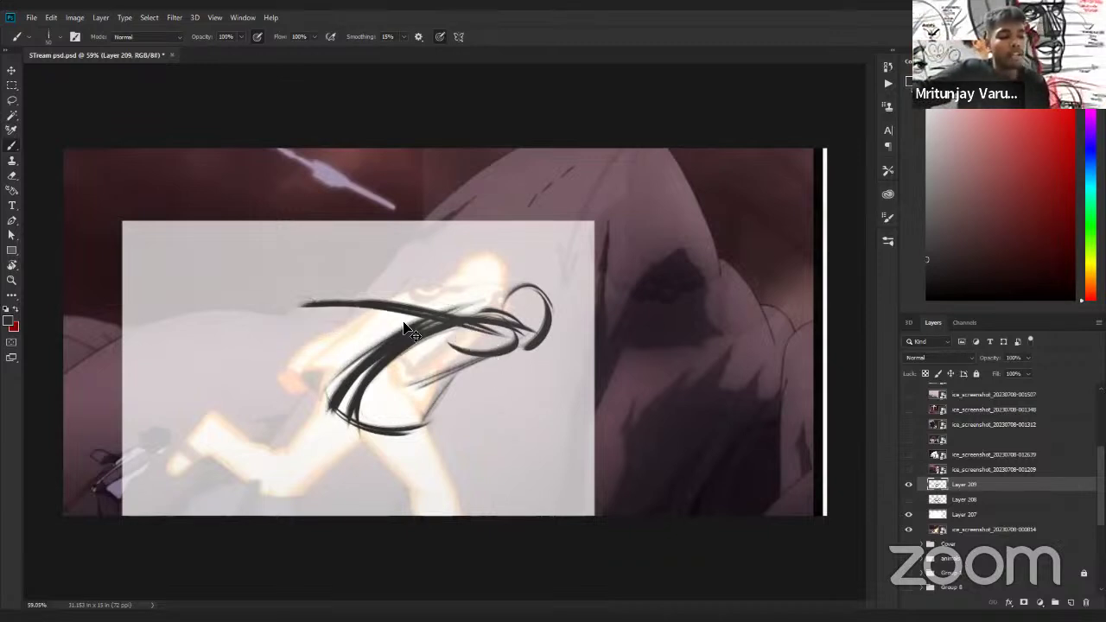
key("ctrl+z")
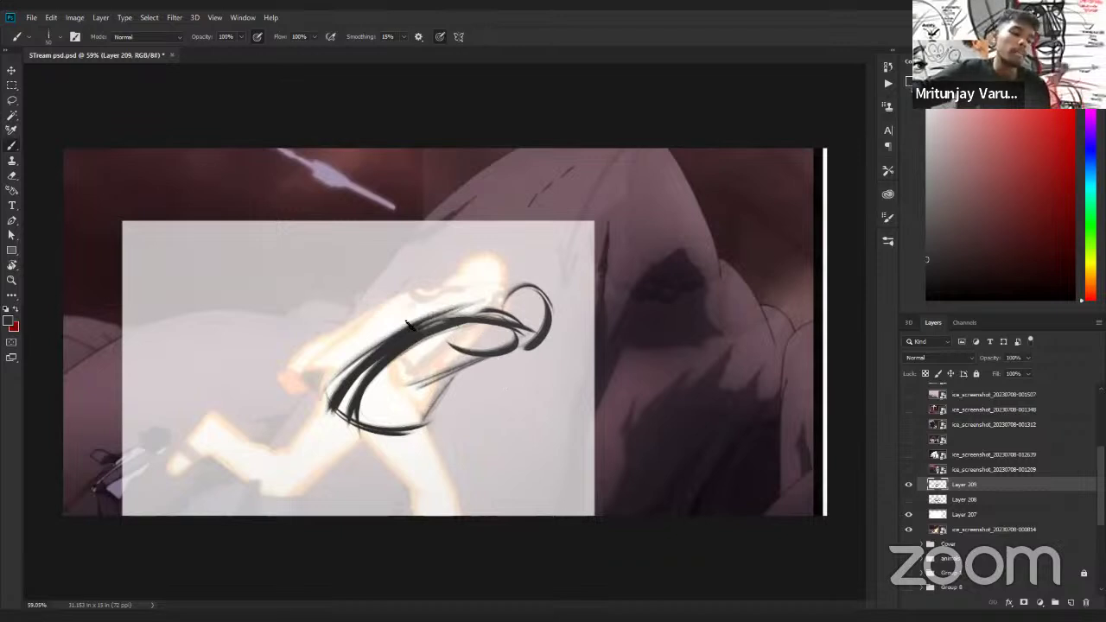
Sketch the shoulder and both arms trailing straight back behind the torso, with curved contours across the waist.
mouse_move(448, 358)
left_mouse_down()
mouse_move(452, 313)
mouse_move(463, 324)
mouse_move(364, 342)
mouse_move(478, 329)
mouse_move(373, 343)
left_mouse_up()
left_click_drag(442, 318, 363, 331)
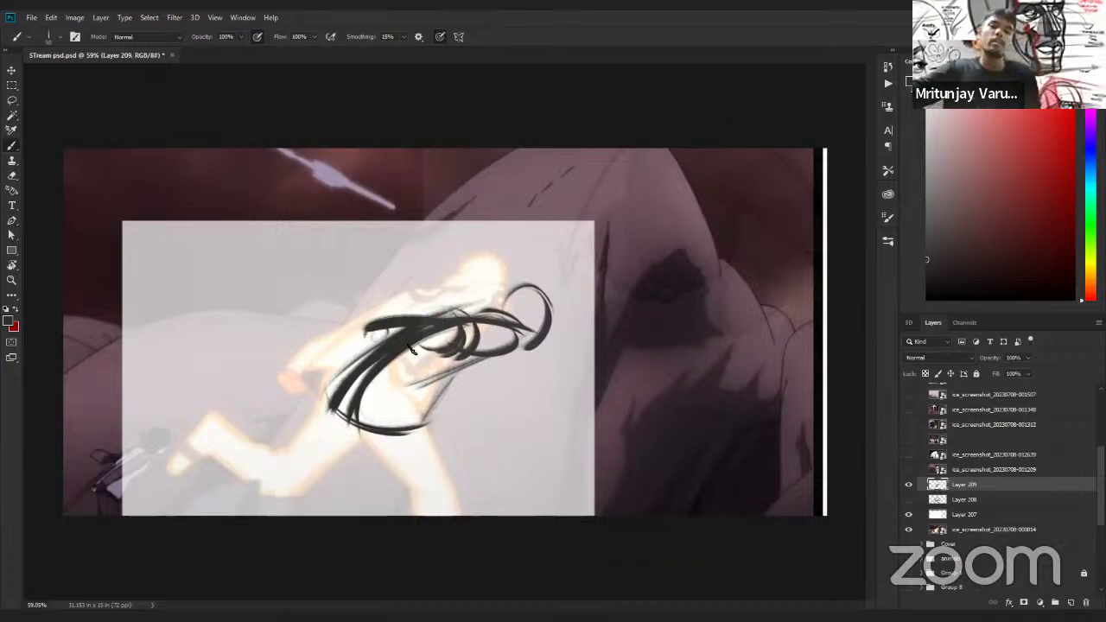
mouse_move(387, 312)
left_mouse_down()
mouse_move(249, 323)
mouse_move(268, 325)
left_mouse_up()
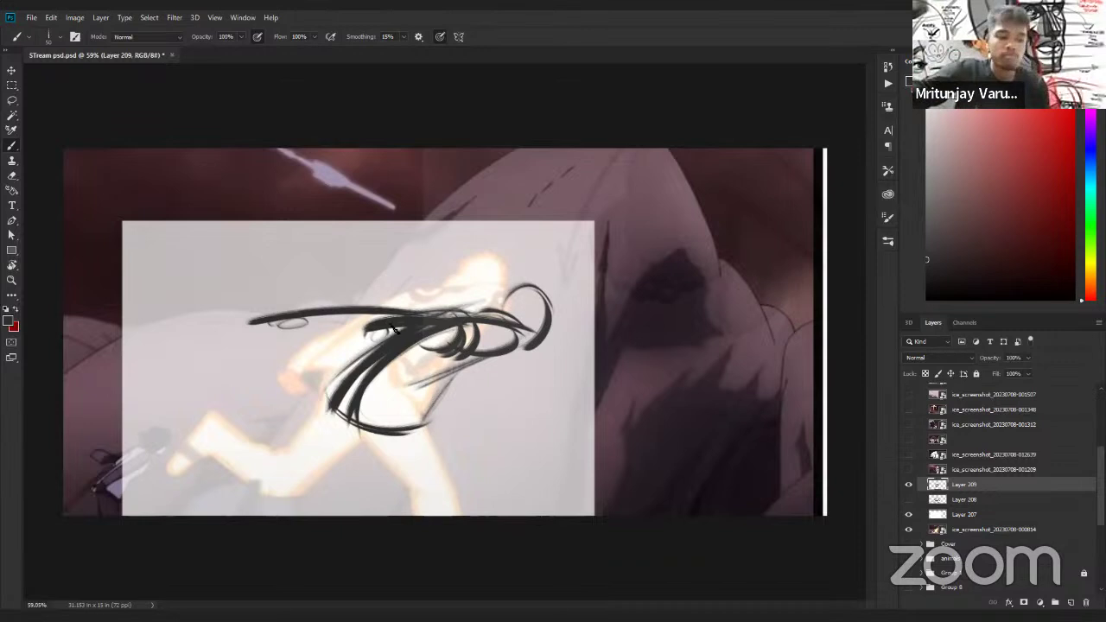
mouse_move(384, 336)
left_mouse_down()
mouse_move(260, 386)
mouse_move(396, 414)
left_mouse_up()
key("ctrl+z")
left_click_drag(461, 385, 319, 380)
Close the belly side of the torso, then sketch the bent front leg reaching forward and the back leg stretched far behind.
left_click_drag(424, 412, 492, 357)
mouse_move(451, 399)
left_mouse_down()
mouse_move(512, 463)
mouse_move(403, 431)
left_mouse_up()
mouse_move(489, 456)
left_mouse_down()
mouse_move(414, 437)
mouse_move(447, 414)
mouse_move(529, 459)
mouse_move(510, 469)
left_mouse_up()
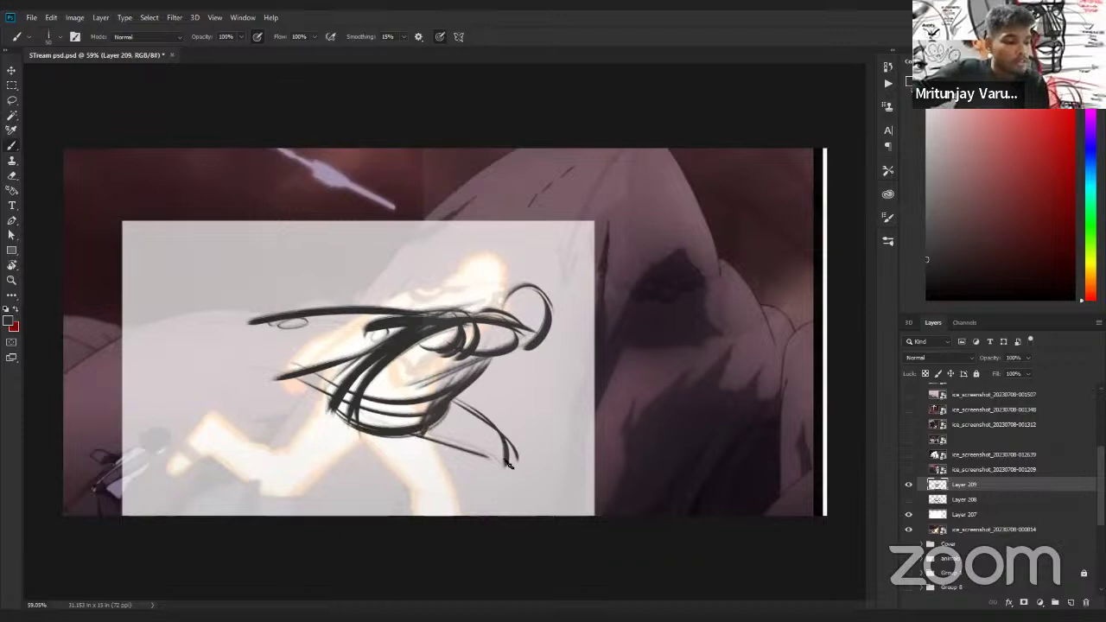
mouse_move(492, 432)
left_mouse_down()
mouse_move(513, 514)
mouse_move(520, 505)
left_mouse_up()
mouse_move(333, 397)
left_mouse_down()
mouse_move(274, 467)
mouse_move(363, 436)
mouse_move(298, 485)
mouse_move(209, 432)
mouse_move(164, 422)
mouse_move(147, 458)
left_mouse_up()
mouse_move(197, 415)
left_mouse_down()
mouse_move(292, 447)
mouse_move(334, 391)
mouse_move(281, 437)
left_mouse_up()
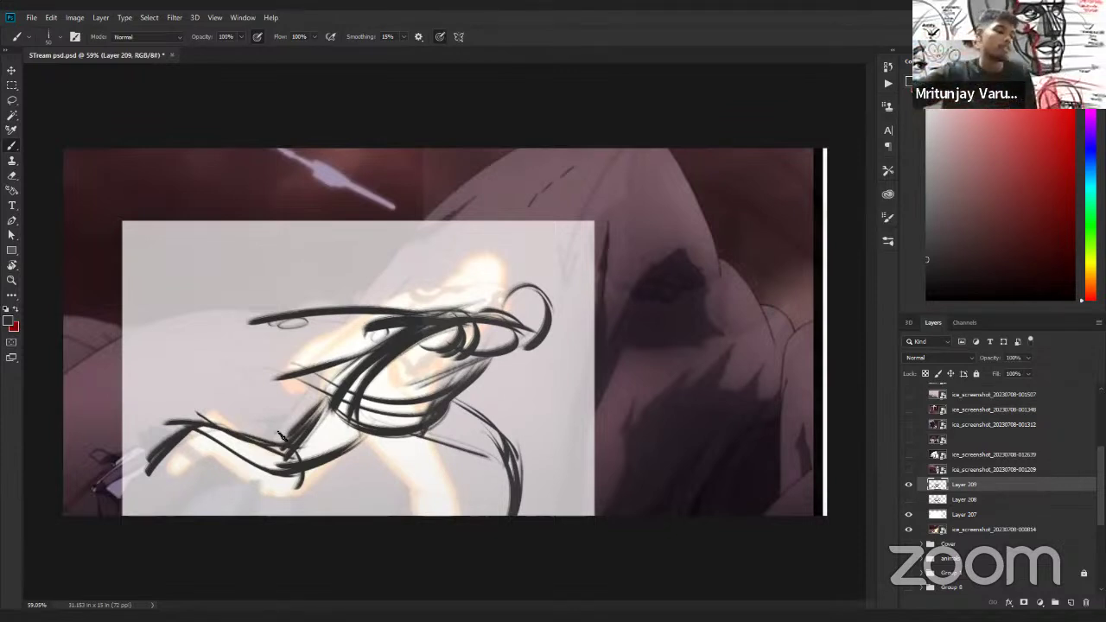
Compare the two runner sketches with each other and with the original pose by toggling the visibility of the sketch and white overlay layers.
left_click(908, 484)
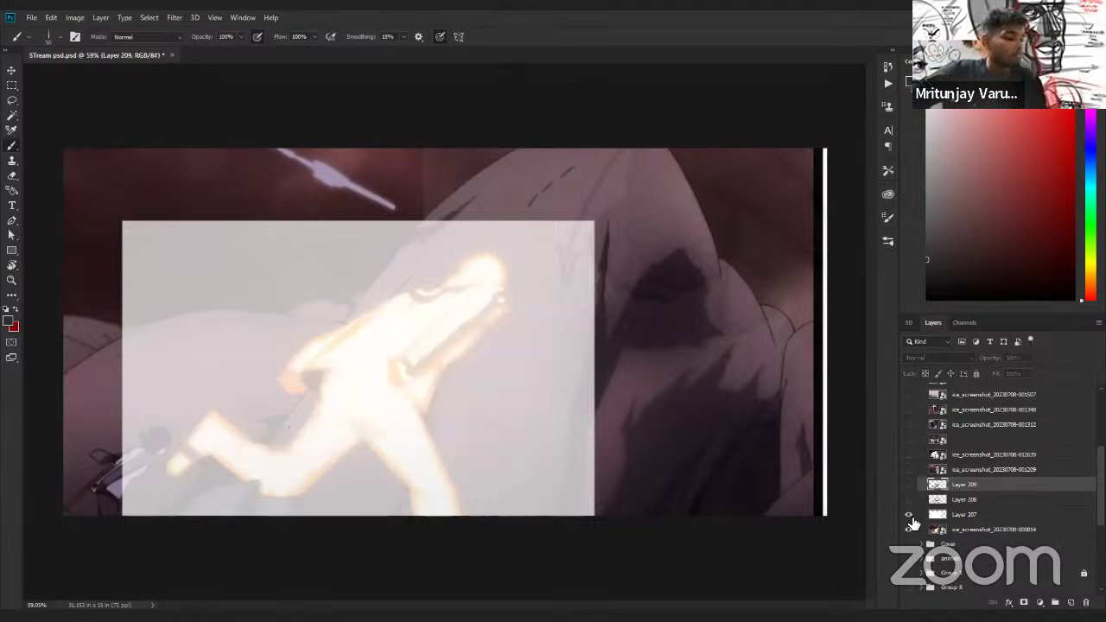
left_click(908, 483)
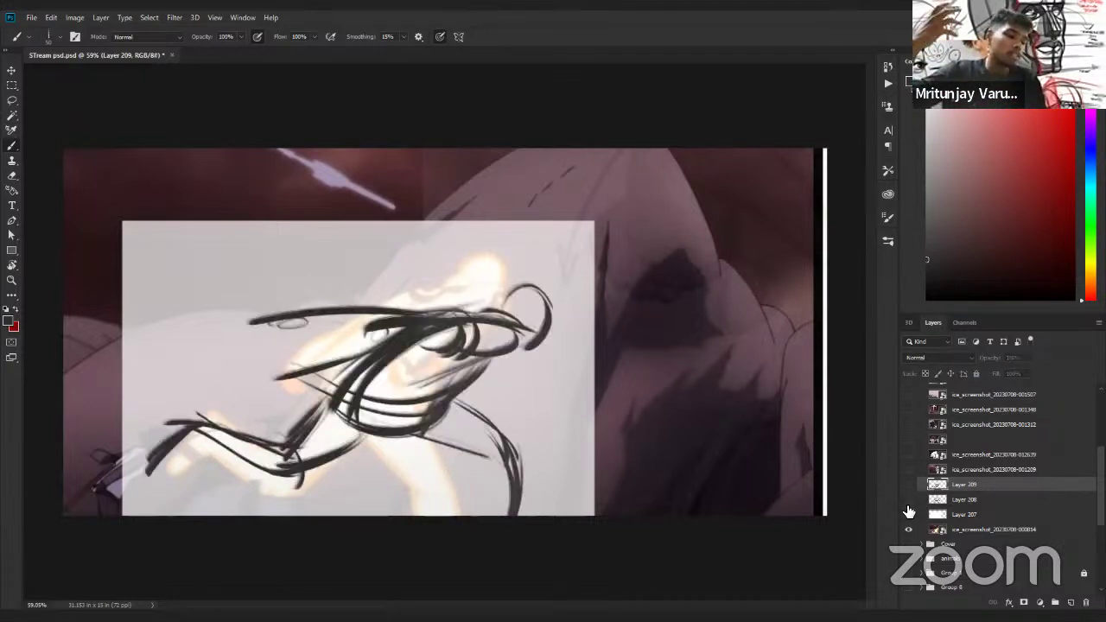
left_click(908, 514)
left_click(908, 499)
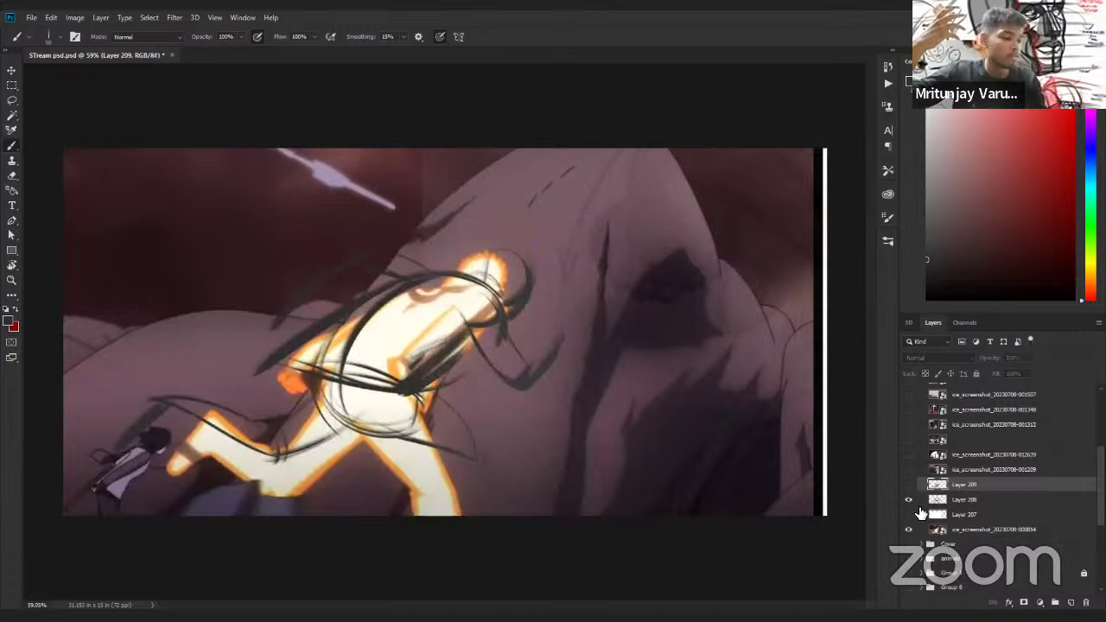
left_click(908, 514)
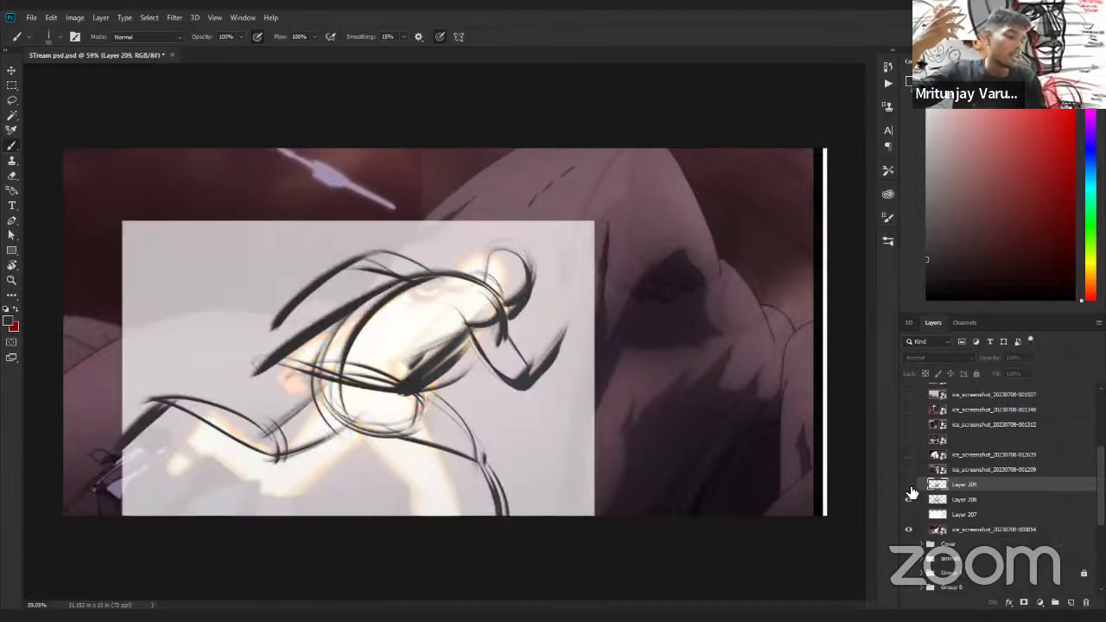
left_click(908, 499)
left_click(907, 501)
left_click(908, 503)
left_click(908, 514)
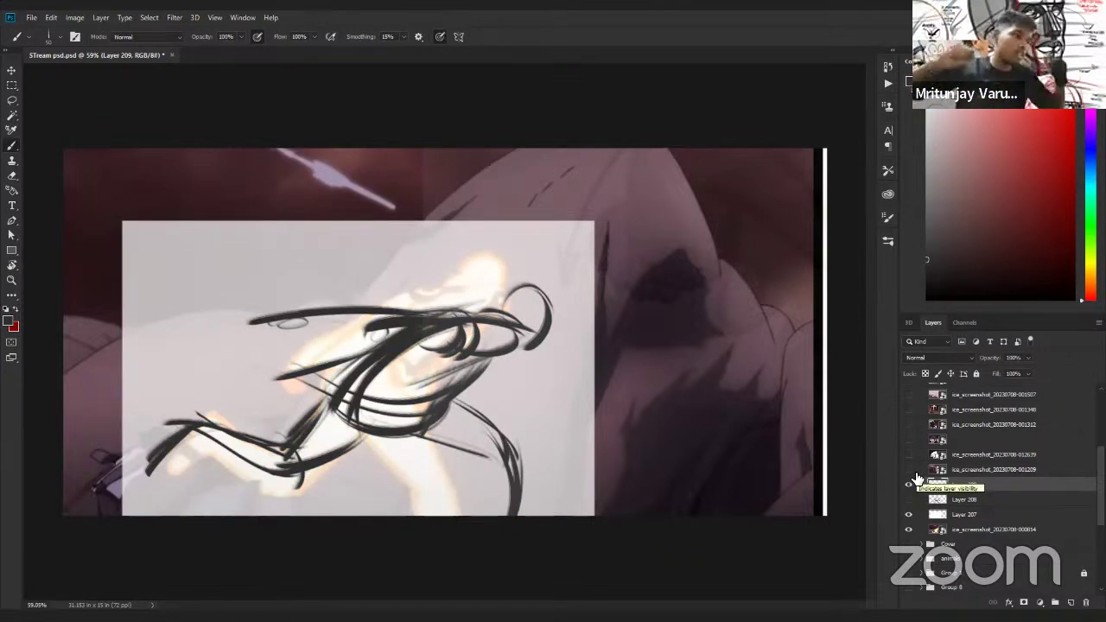
left_click(908, 484)
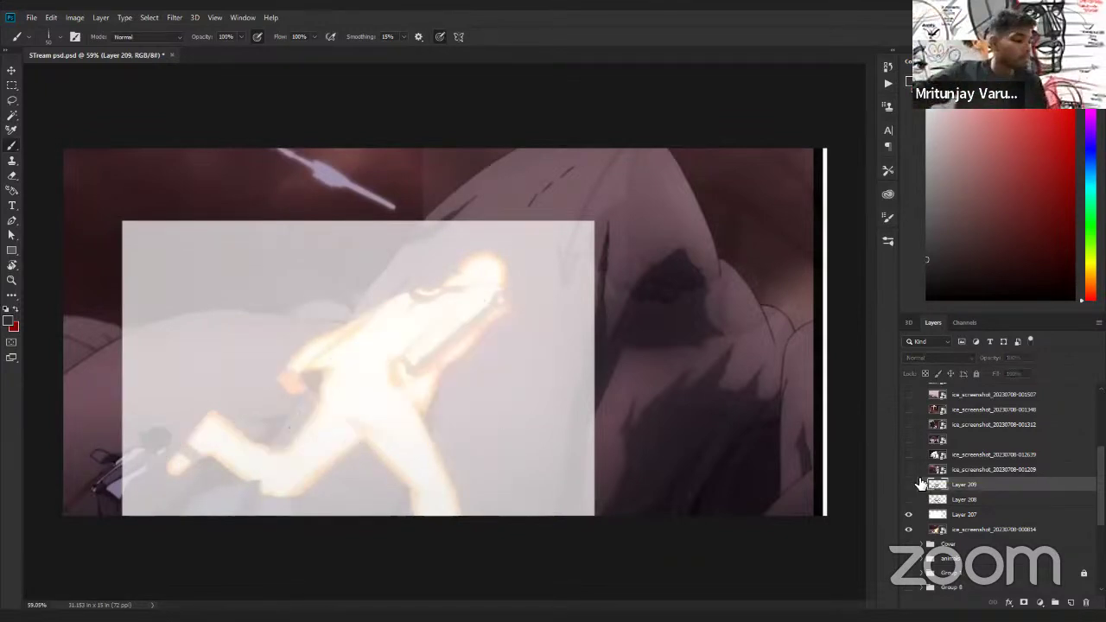
left_click(908, 500)
left_click(908, 514)
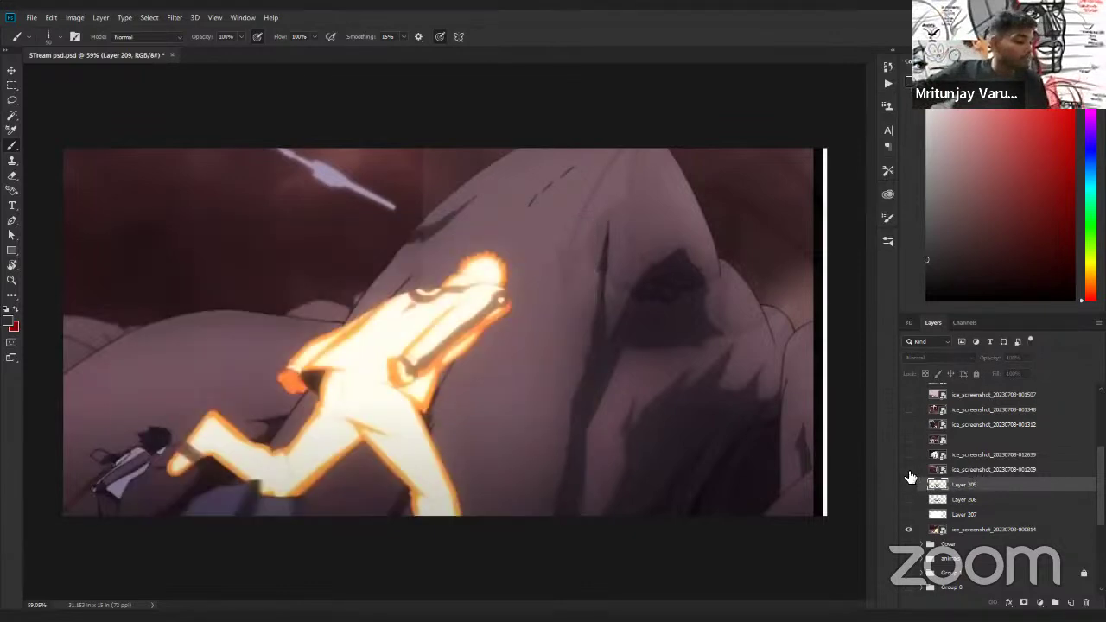
left_click(908, 469)
left_click(908, 528)
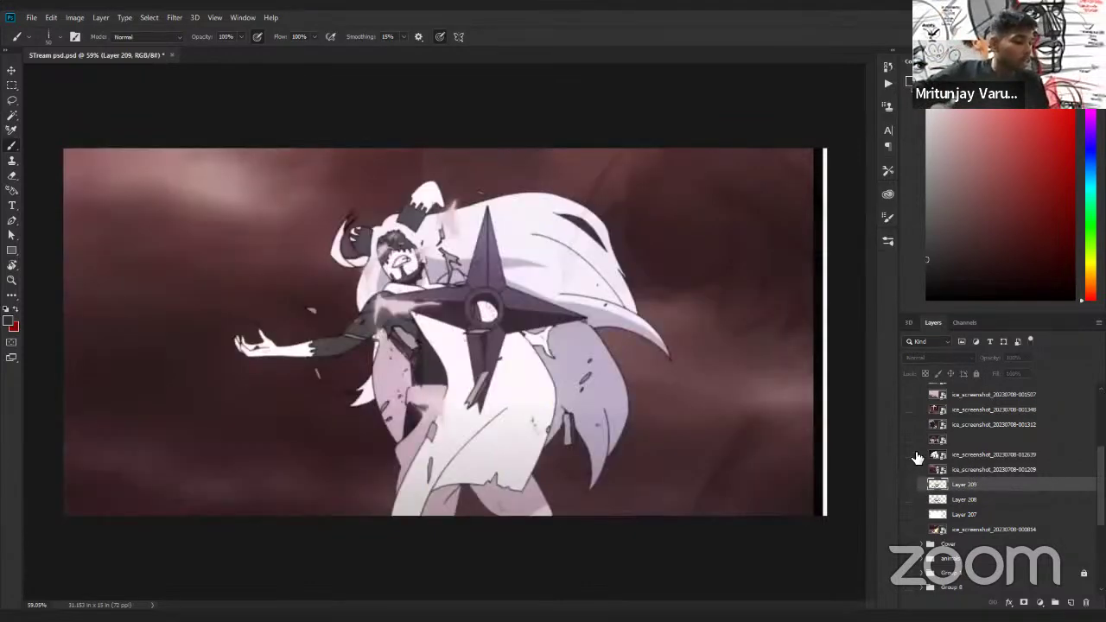
left_click(908, 454)
left_click(908, 469)
left_click(973, 458)
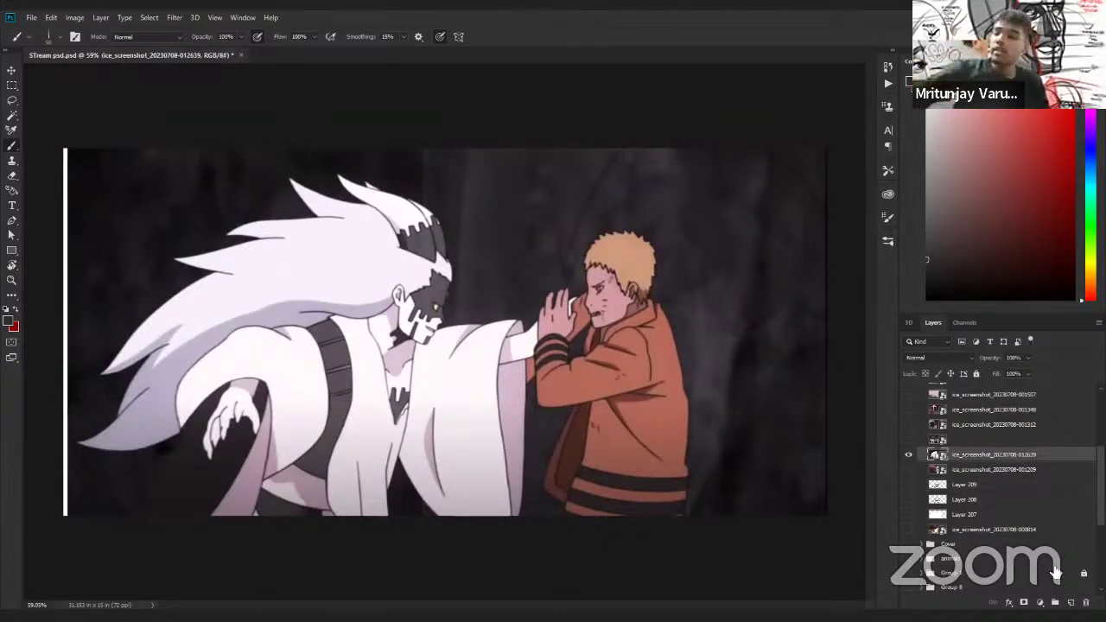
Fill a rectangle over both fighters with white on a new layer, pick a near-black colour, and lower the layer's opacity until the figures show through.
key("m")
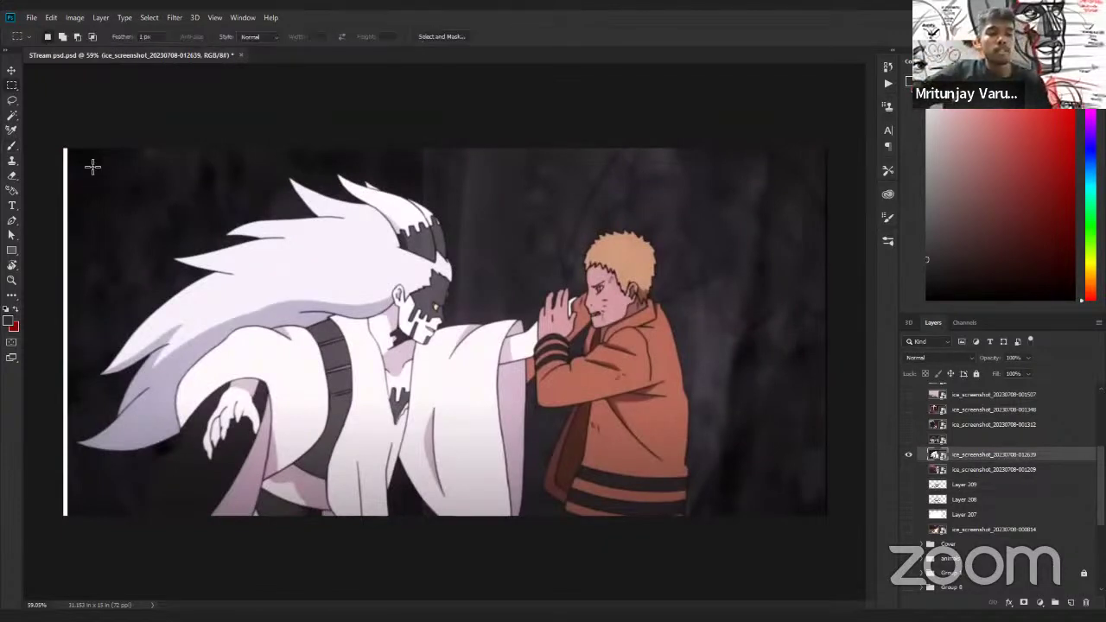
left_click_drag(76, 147, 755, 544)
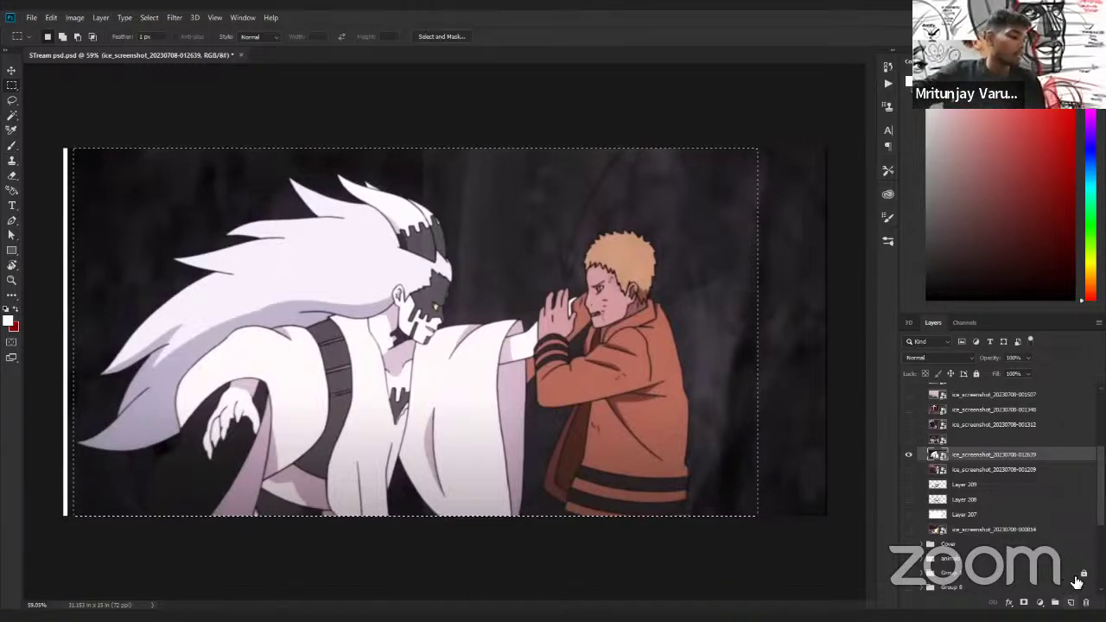
key("ctrl+shift+alt+n")
key("alt+BackSpace")
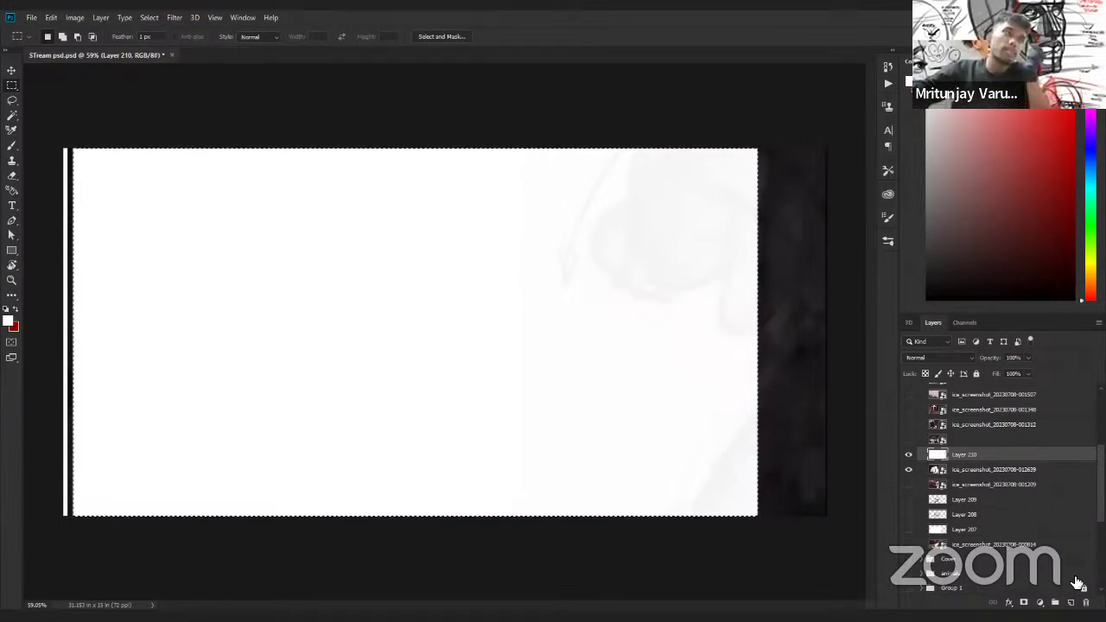
key("ctrl+d")
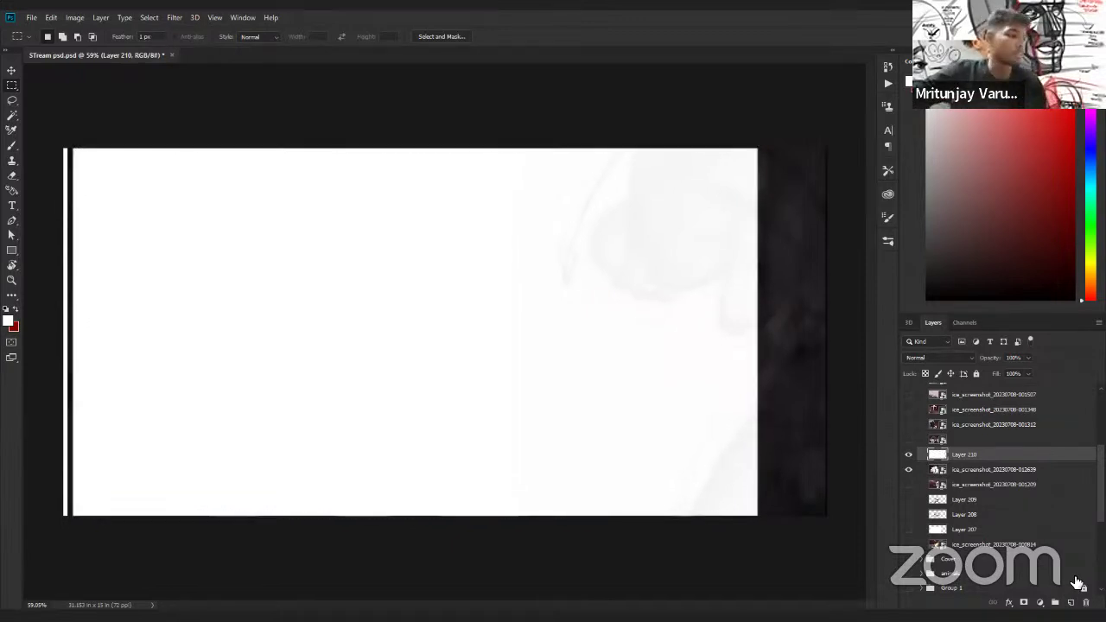
left_click(927, 277)
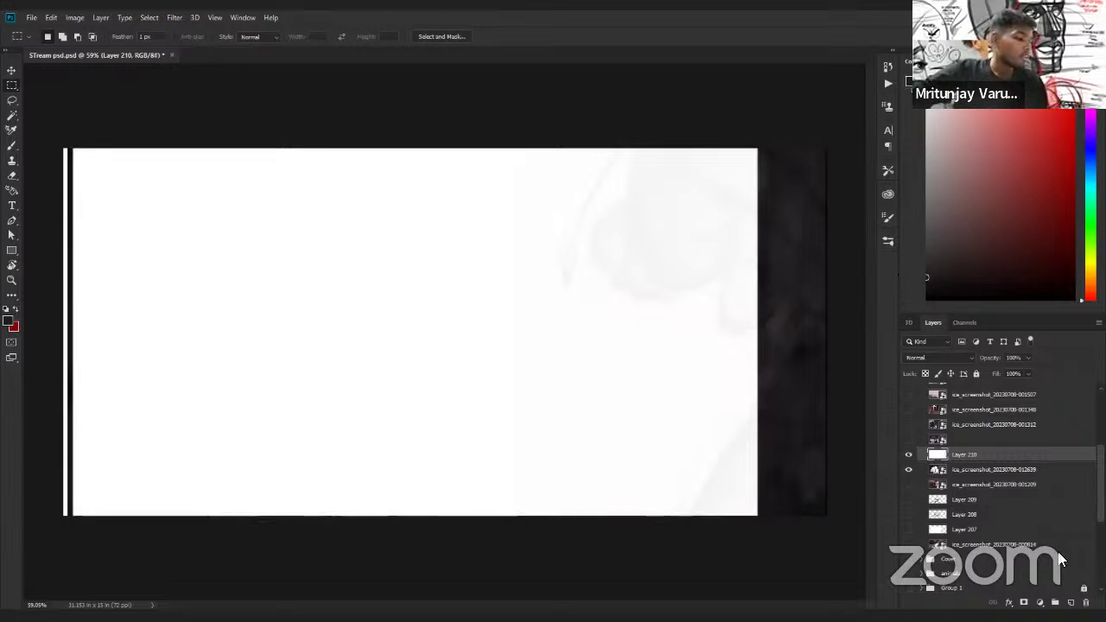
left_click_drag(994, 358, 978, 363)
On another new layer, brush the orange-jacketed fighter's slanted shoulder line, long curved back and diagonal chest line.
left_click(1071, 602)
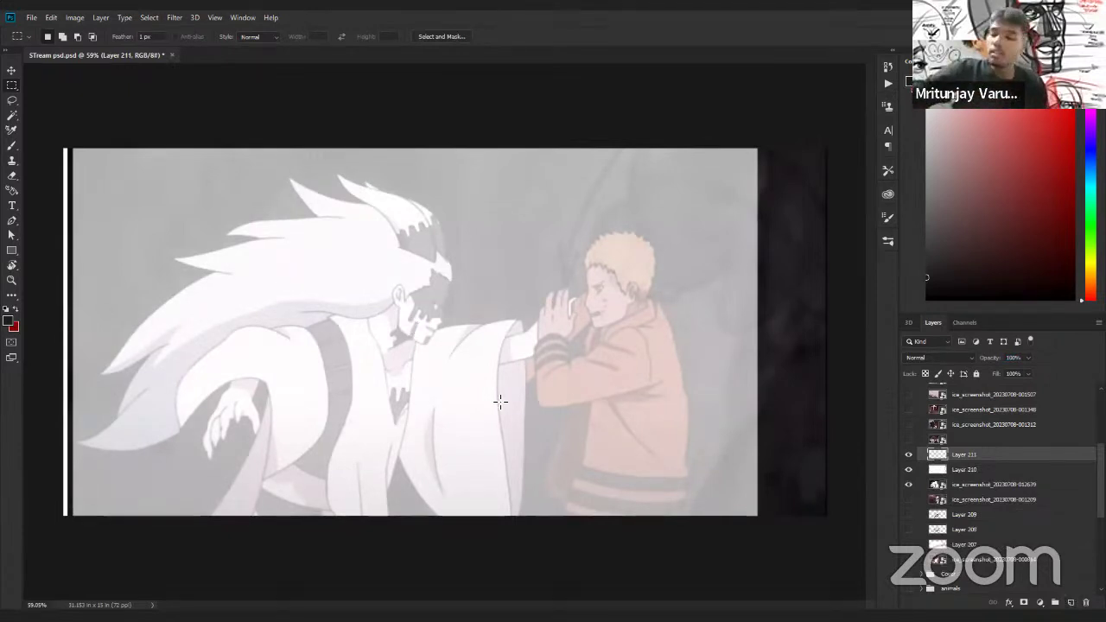
key("b")
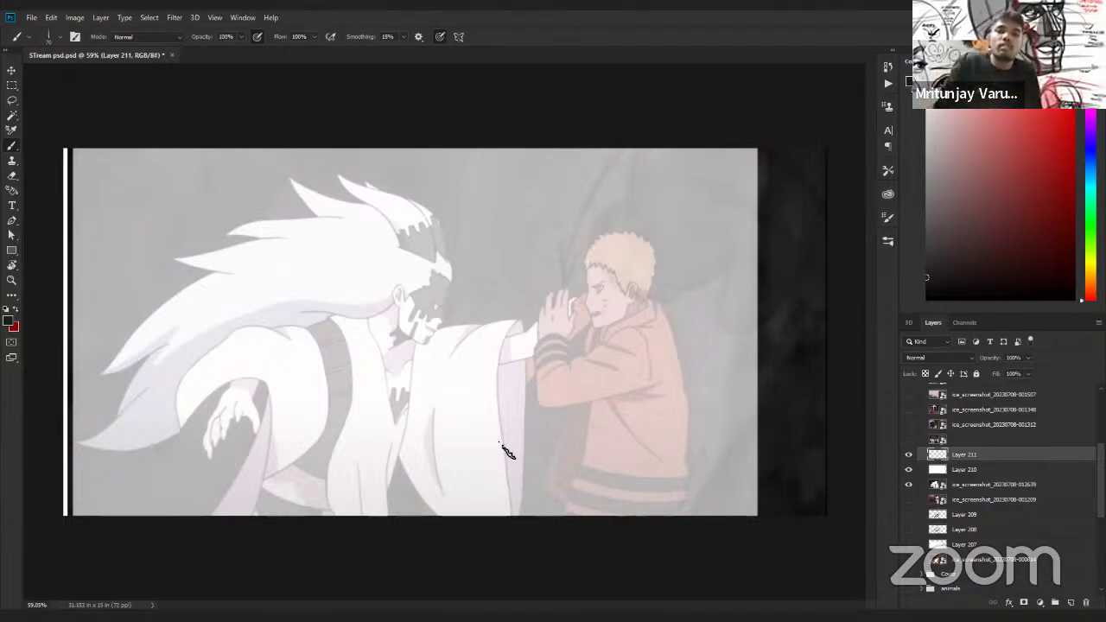
mouse_move(639, 313)
left_mouse_down()
mouse_move(606, 341)
mouse_move(666, 301)
mouse_move(692, 328)
mouse_move(713, 447)
mouse_move(749, 375)
mouse_move(701, 337)
left_mouse_up()
left_click_drag(592, 335, 669, 442)
left_click_drag(641, 390, 663, 458)
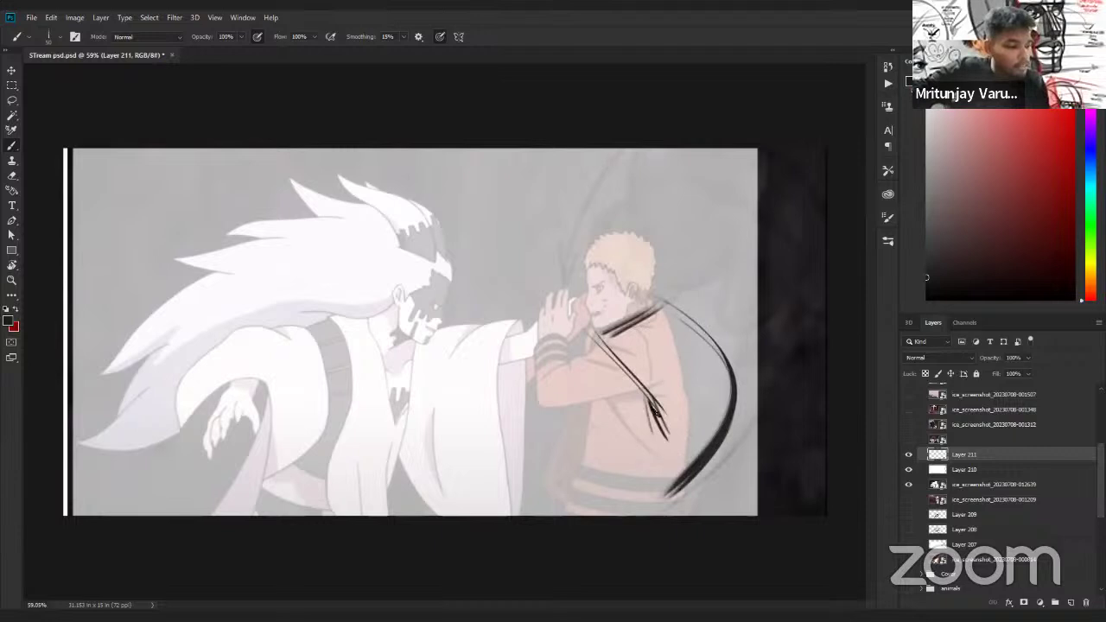
Sketch the orange-jacketed fighter's abdomen line and rounded pelvis, and thicken the lower back curve with repeated strokes.
left_click_drag(649, 418, 591, 490)
left_click_drag(629, 436, 691, 511)
left_click_drag(578, 475, 722, 444)
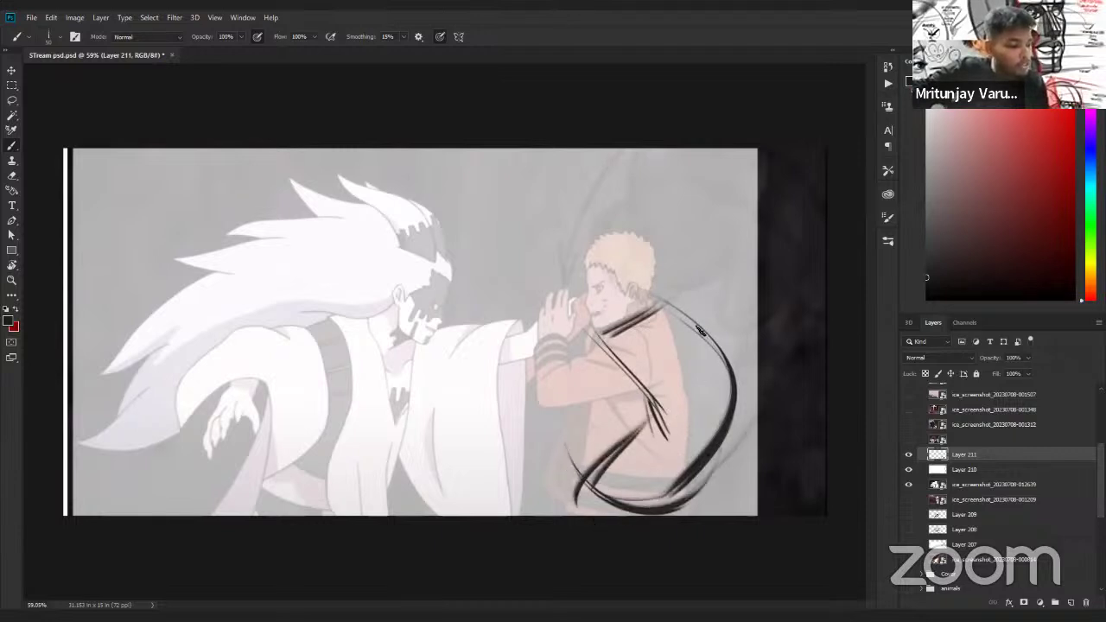
mouse_move(622, 509)
left_mouse_down()
mouse_move(721, 347)
mouse_move(646, 501)
left_mouse_up()
left_click_drag(712, 389, 649, 506)
left_click_drag(682, 471, 628, 501)
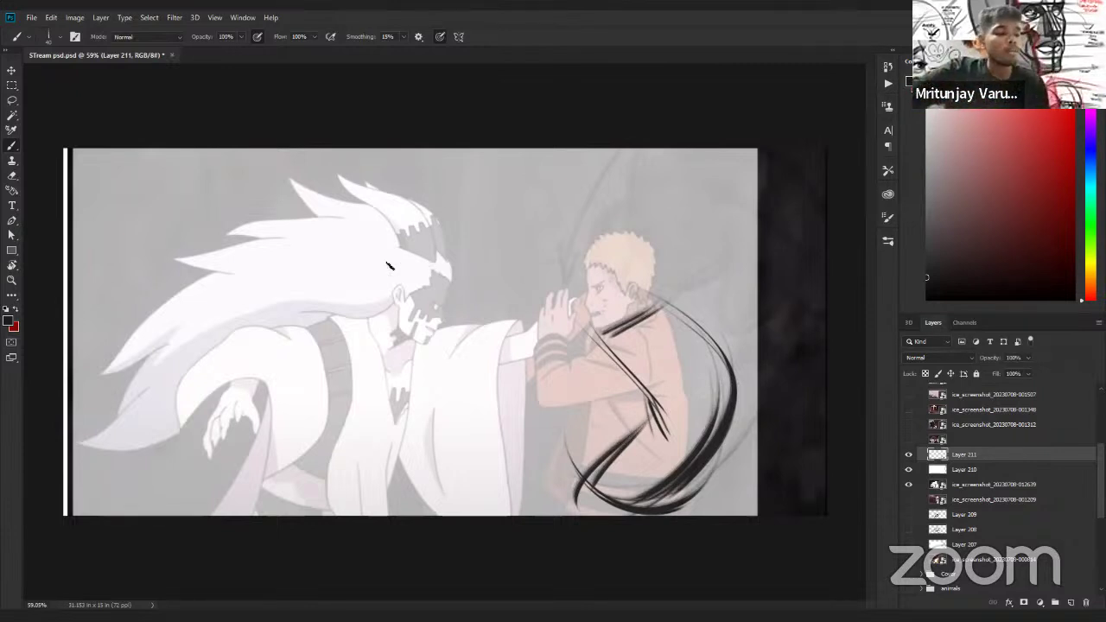
Sketch direction arrows over the white-haired fighter: a straight one through the head, a curved one in front, and horizontal and vertical ones below.
mouse_move(181, 259)
left_mouse_down()
mouse_move(487, 245)
mouse_move(467, 249)
left_mouse_up()
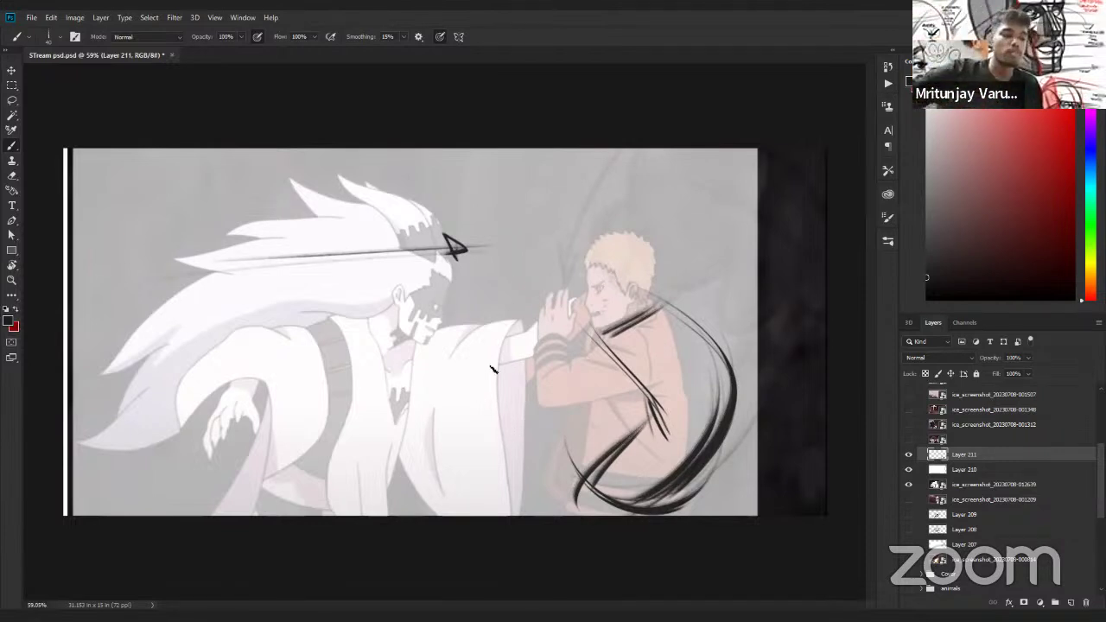
left_click_drag(176, 229, 458, 204)
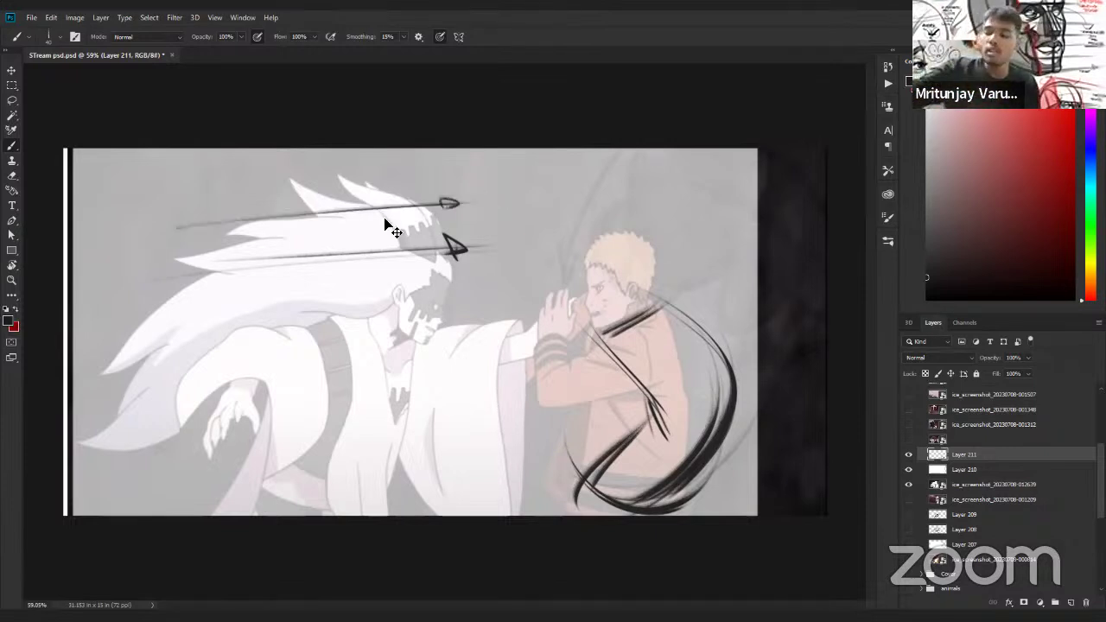
key("ctrl+z")
left_click_drag(449, 180, 427, 348)
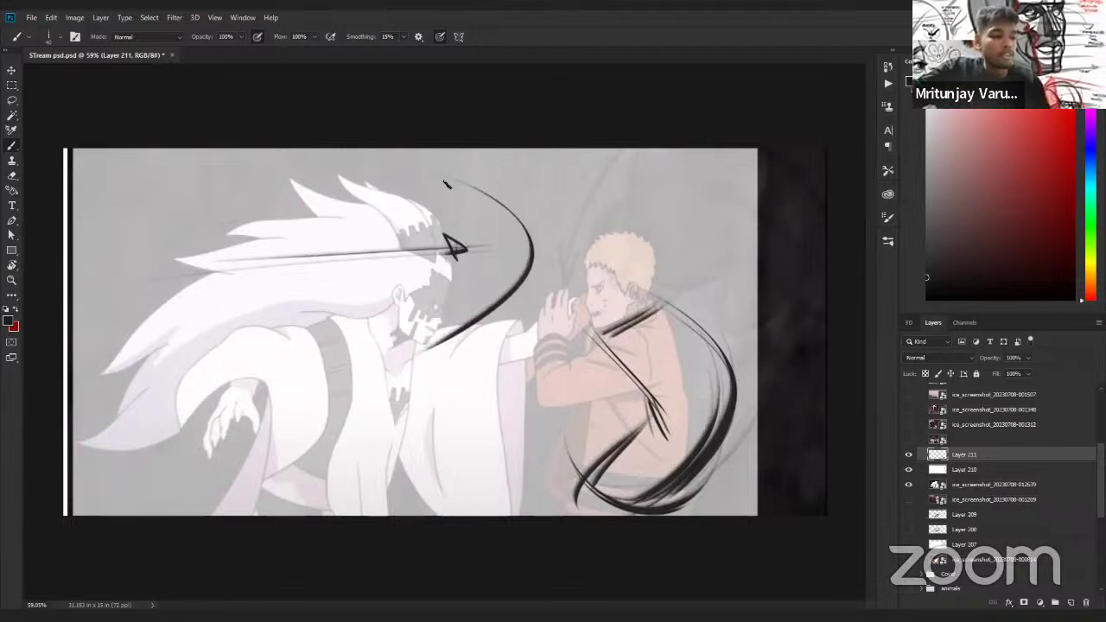
left_click_drag(446, 184, 450, 176)
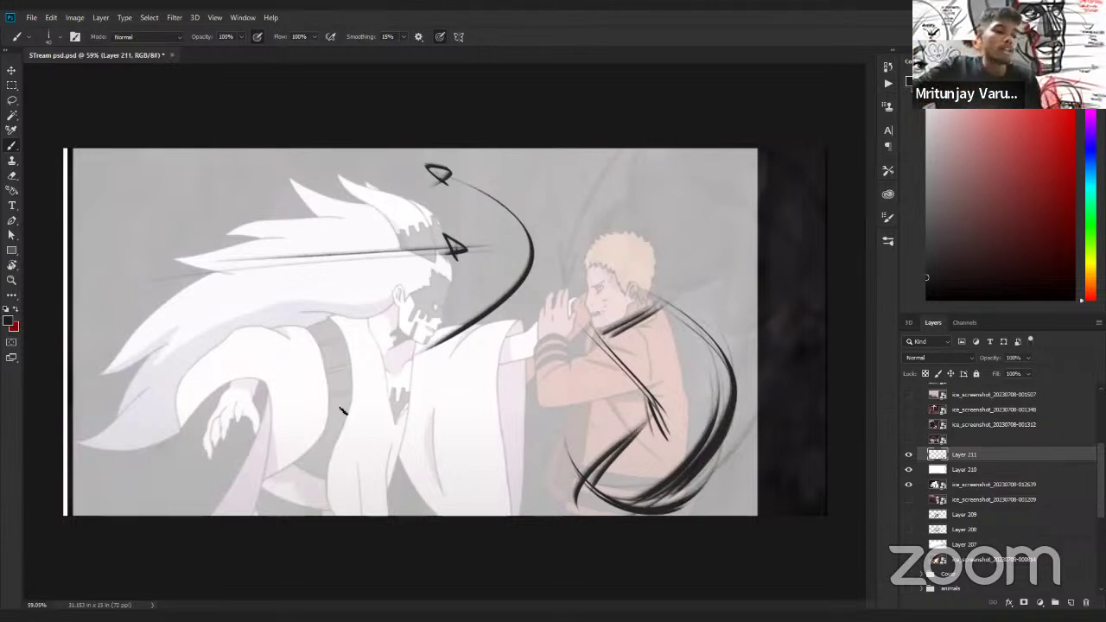
left_click_drag(276, 406, 476, 409)
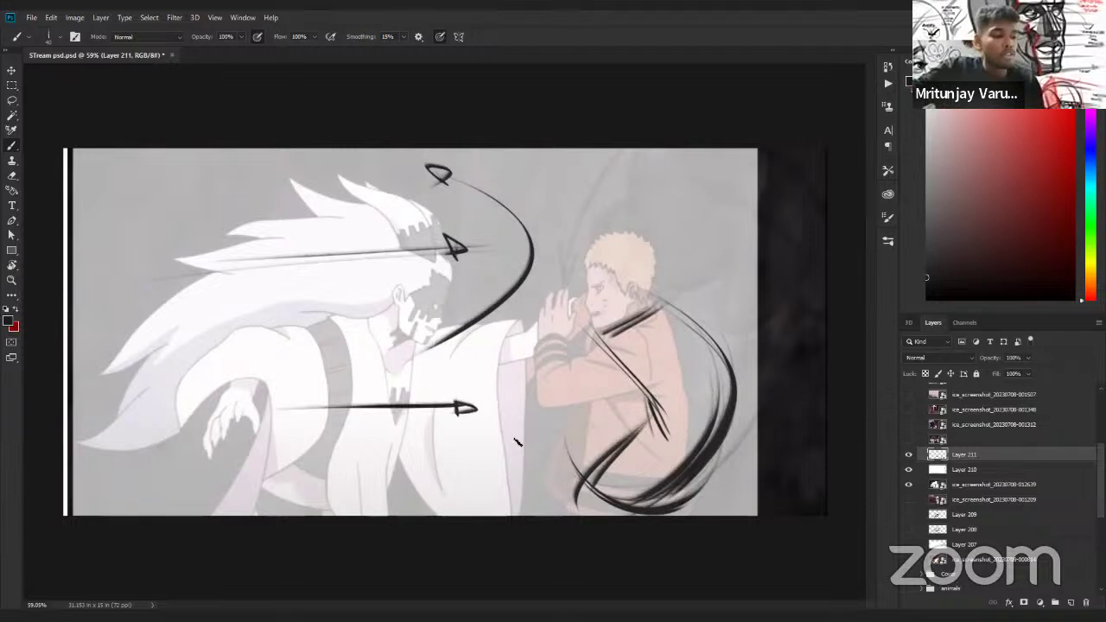
left_click_drag(508, 488, 509, 343)
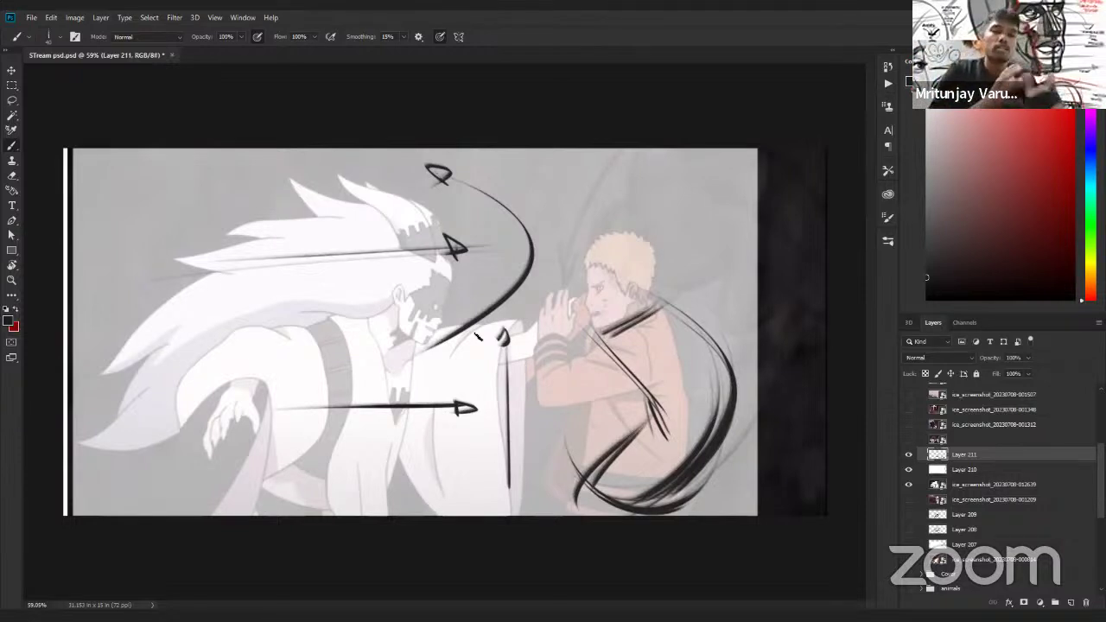
Outline the direction arrows over the white-haired fighter with a freehand selection, delete them, and deselect.
key("l")
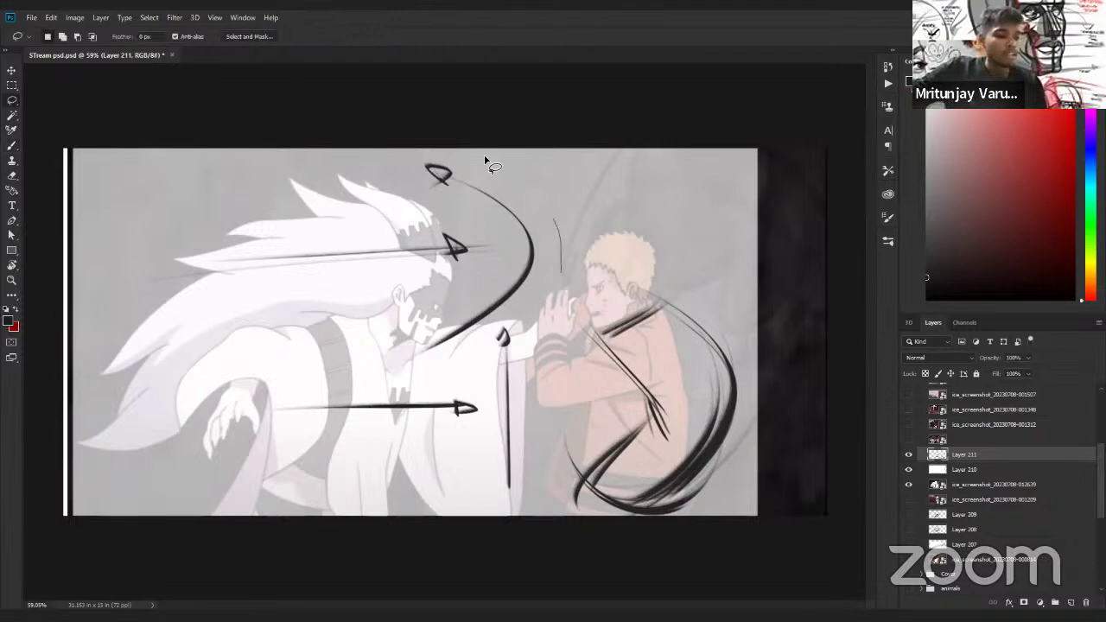
mouse_move(487, 165)
left_mouse_down()
mouse_move(461, 565)
mouse_move(532, 370)
mouse_move(467, 154)
mouse_move(546, 233)
mouse_move(560, 285)
left_mouse_up()
key("Delete")
key("ctrl+d")
key("b")
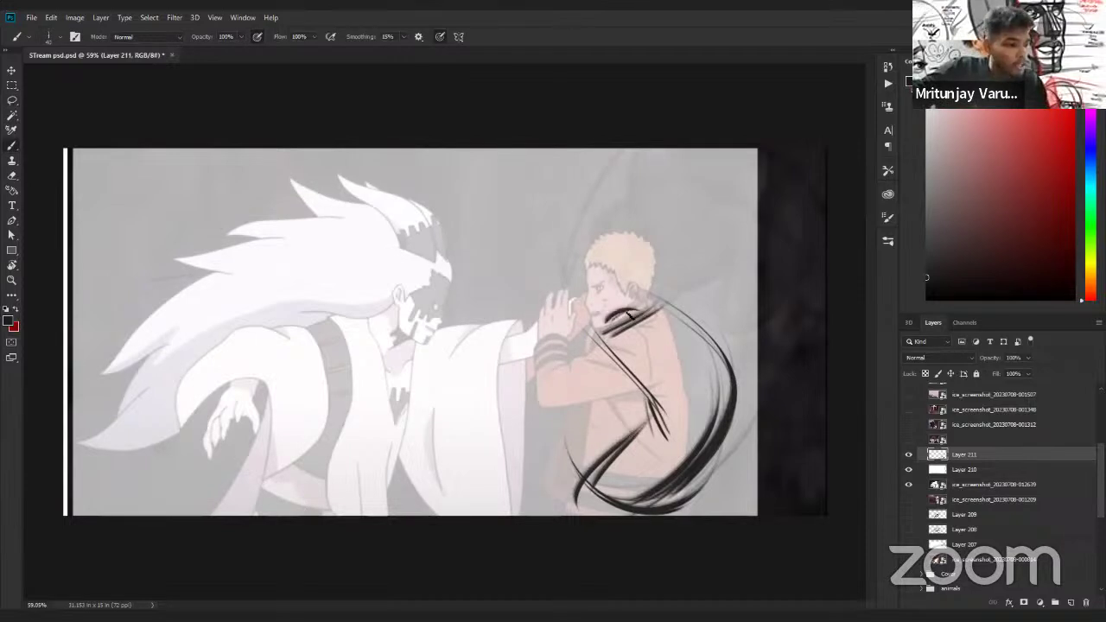
Thicken the orange-jacketed fighter's shoulder line and sketch an oval head thrust forward over his raised hand.
left_click_drag(646, 303, 608, 323)
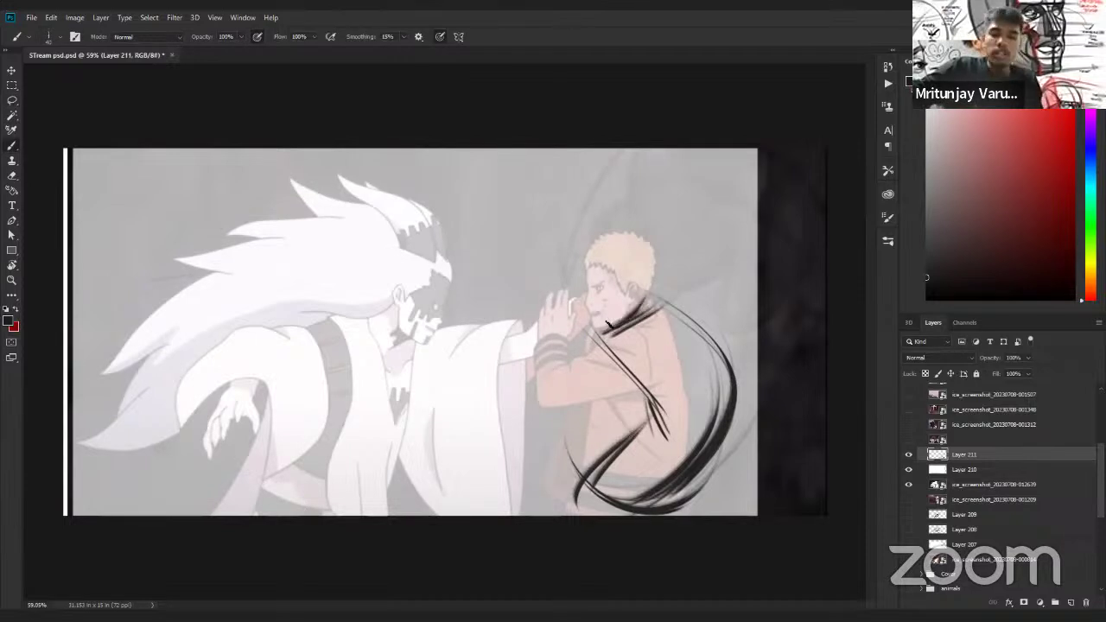
mouse_move(605, 286)
left_mouse_down()
mouse_move(552, 292)
mouse_move(572, 358)
mouse_move(621, 317)
left_mouse_up()
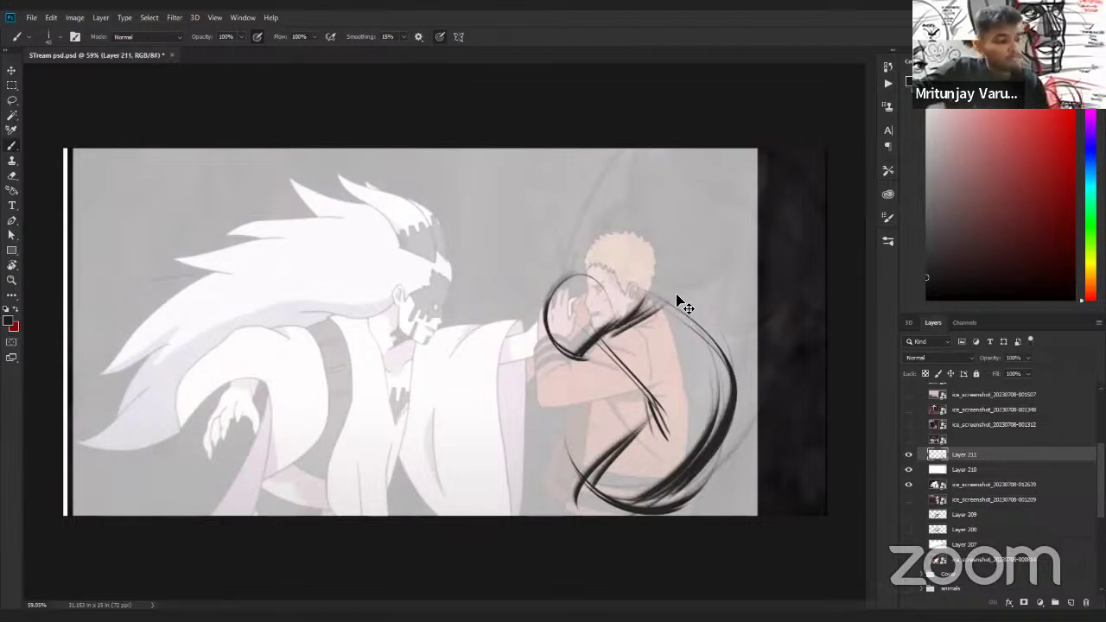
key("ctrl+z")
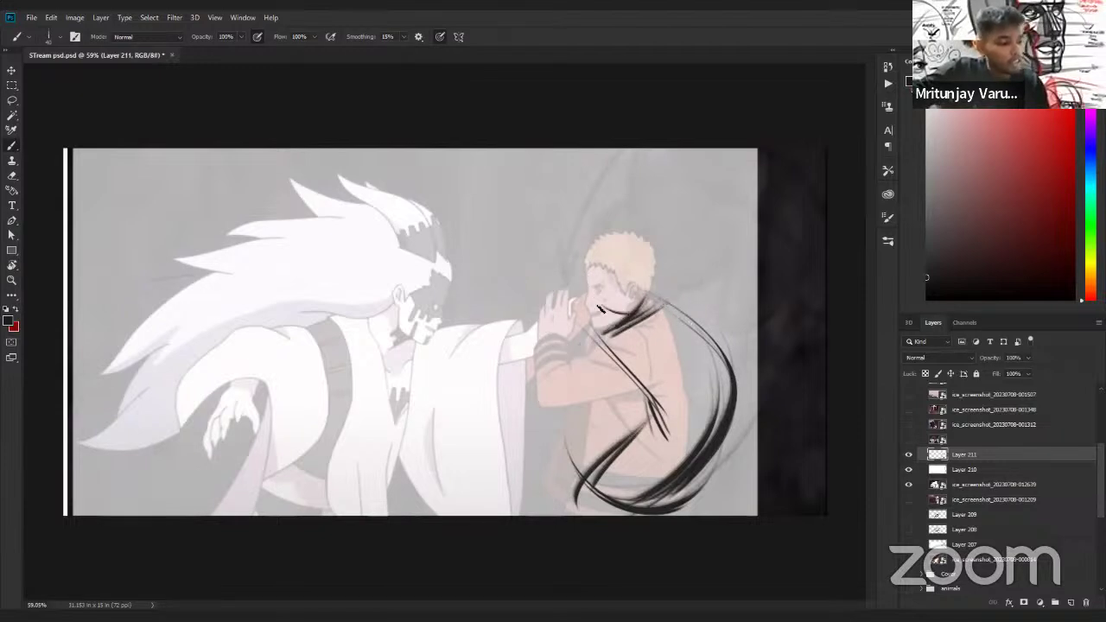
mouse_move(590, 282)
left_mouse_down()
mouse_move(531, 313)
mouse_move(586, 309)
left_mouse_up()
left_click_drag(603, 318, 568, 344)
Sketch the orange-jacketed fighter's near arm, with the upper arm slanting down to the elbow and the forearm curving up in front.
mouse_move(678, 320)
left_mouse_down()
mouse_move(669, 312)
mouse_move(682, 351)
mouse_move(553, 404)
left_mouse_up()
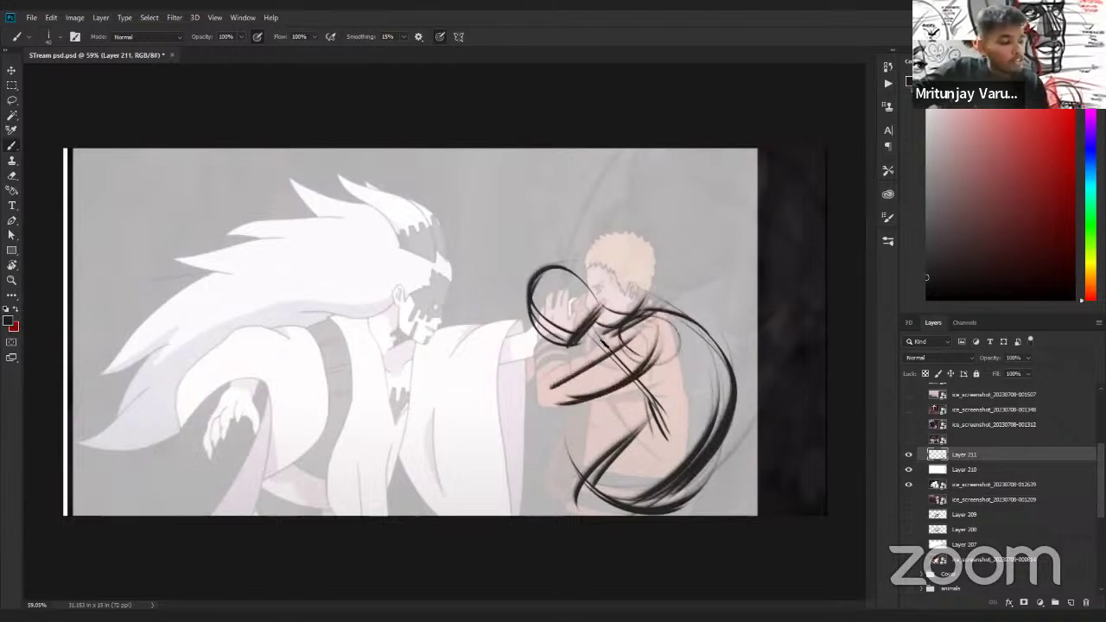
left_click_drag(646, 327, 543, 394)
mouse_move(546, 323)
left_mouse_down()
mouse_move(566, 348)
mouse_move(560, 377)
left_mouse_up()
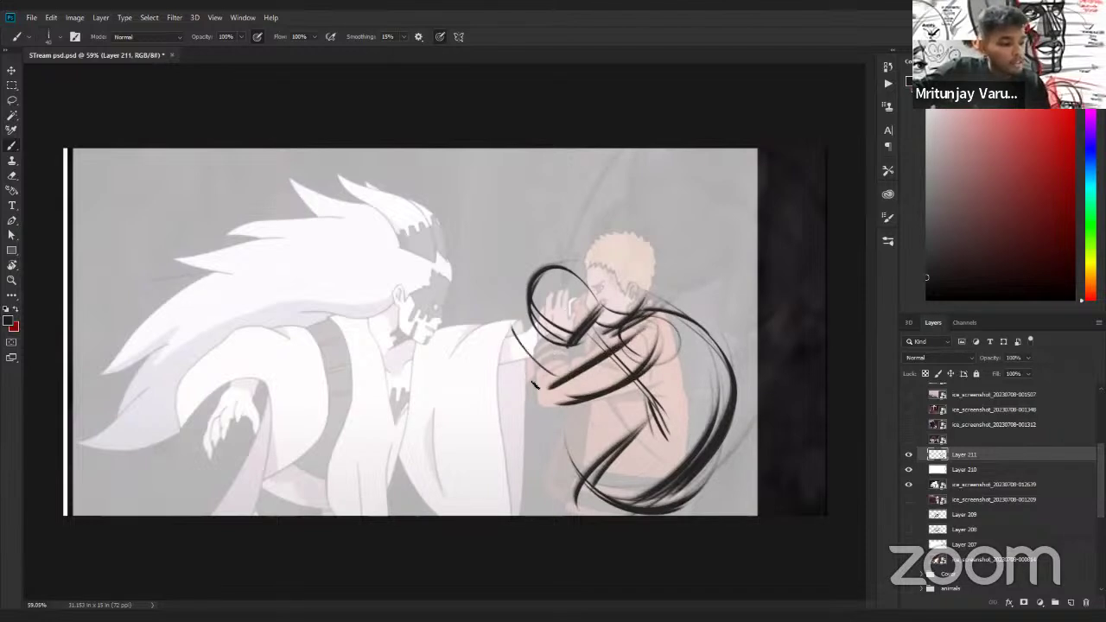
mouse_move(511, 325)
left_mouse_down()
mouse_move(572, 398)
mouse_move(560, 396)
left_mouse_up()
left_click_drag(510, 334, 574, 406)
Thicken the orange-jacketed fighter's upper arm, round out the shoulder with curved strokes, and reinforce the head outline.
left_click_drag(662, 320, 591, 391)
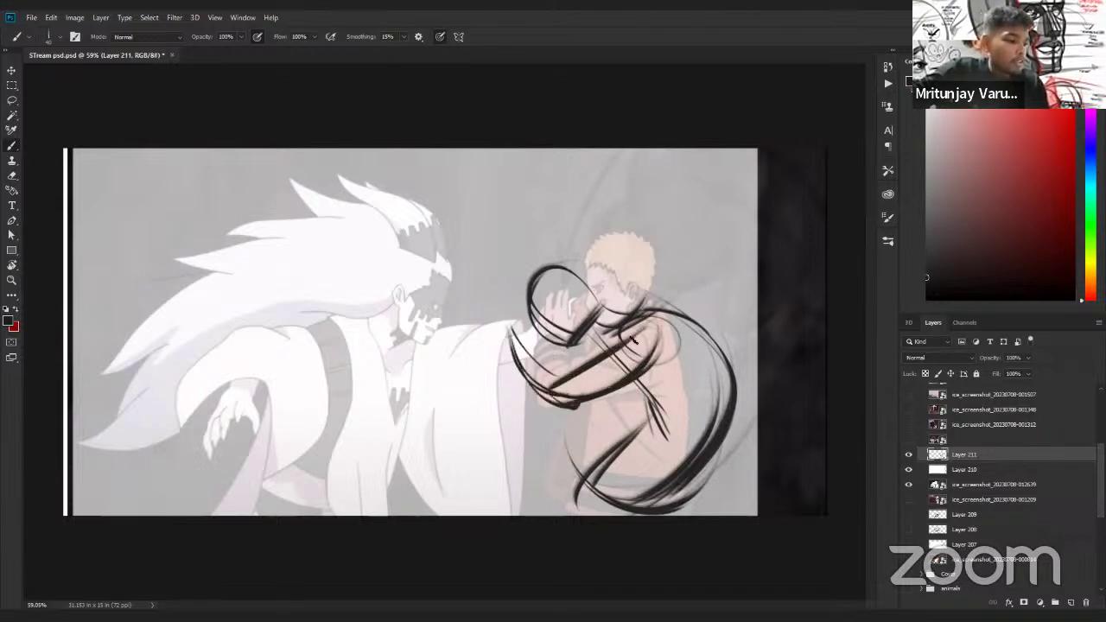
left_click_drag(655, 344, 620, 377)
left_click_drag(620, 375, 583, 393)
mouse_move(629, 324)
left_mouse_down()
mouse_move(599, 358)
mouse_move(612, 348)
left_mouse_up()
left_click_drag(689, 319, 667, 390)
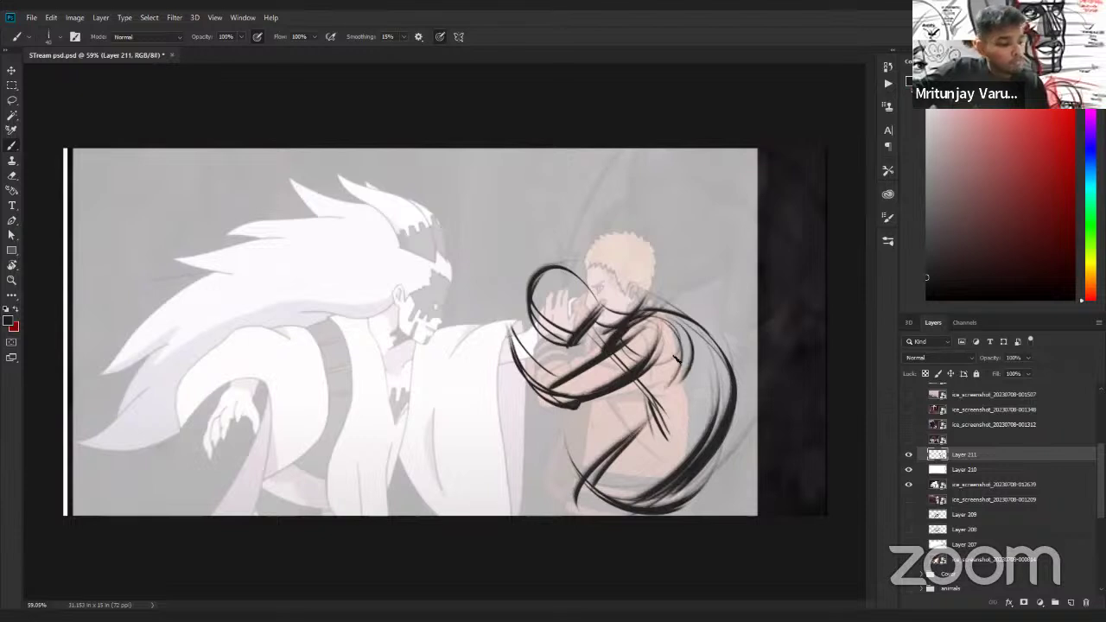
left_click_drag(689, 347, 641, 377)
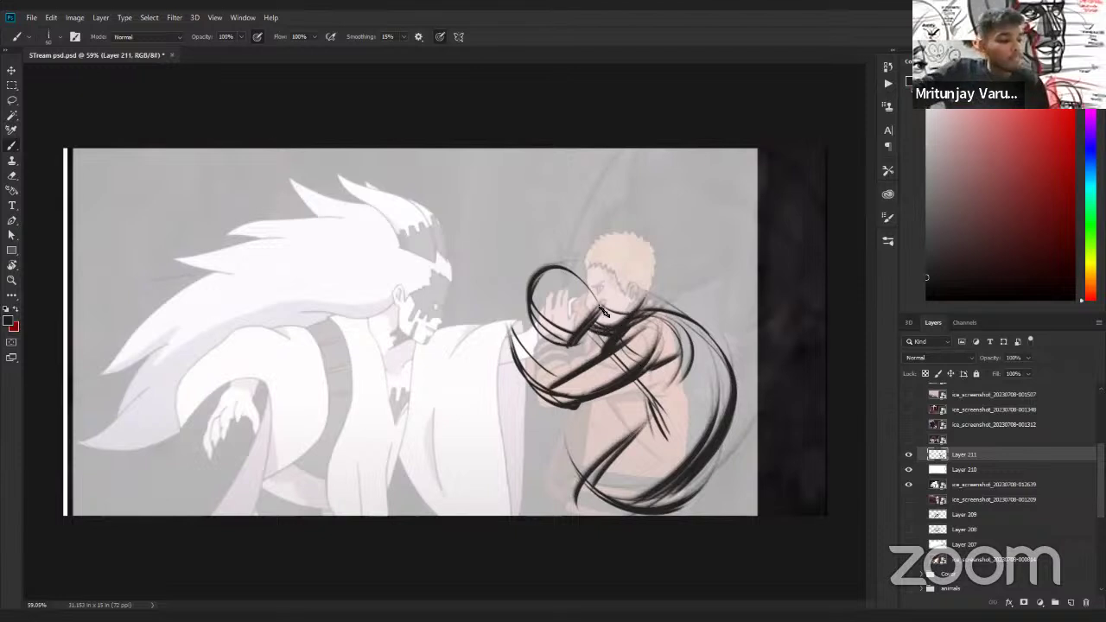
left_click_drag(523, 285, 605, 289)
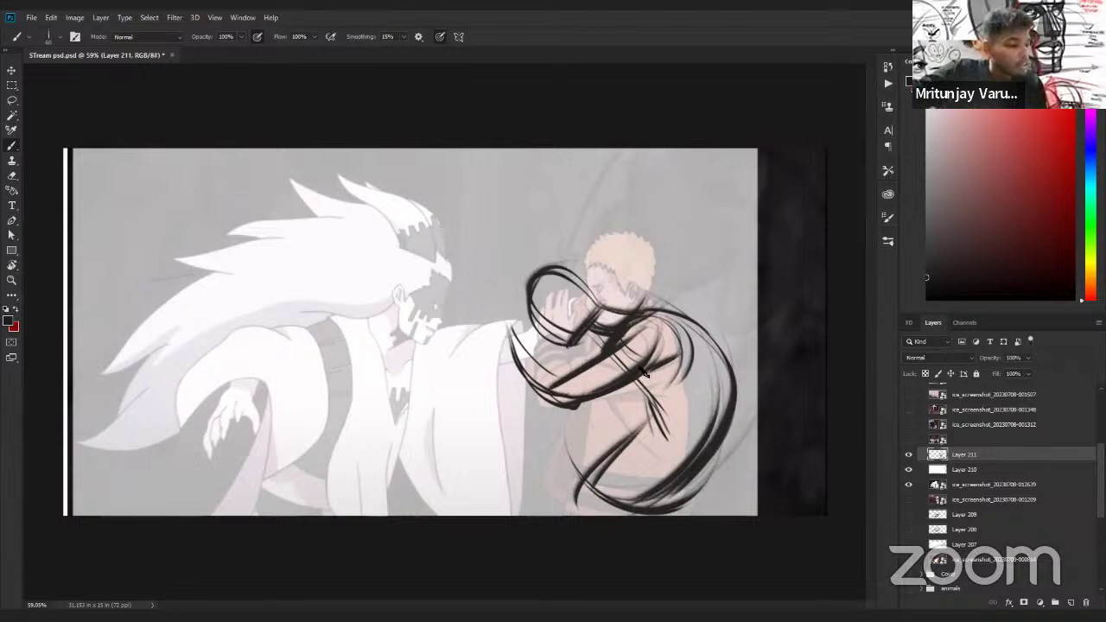
Brush the orange-jacketed fighter's forward thigh, strengthen the abdomen and lower back curves, and hatch the torso with light diagonal strokes.
mouse_move(527, 504)
left_mouse_down()
mouse_move(649, 446)
mouse_move(551, 511)
mouse_move(519, 513)
mouse_move(670, 465)
left_mouse_up()
left_click_drag(641, 380, 590, 468)
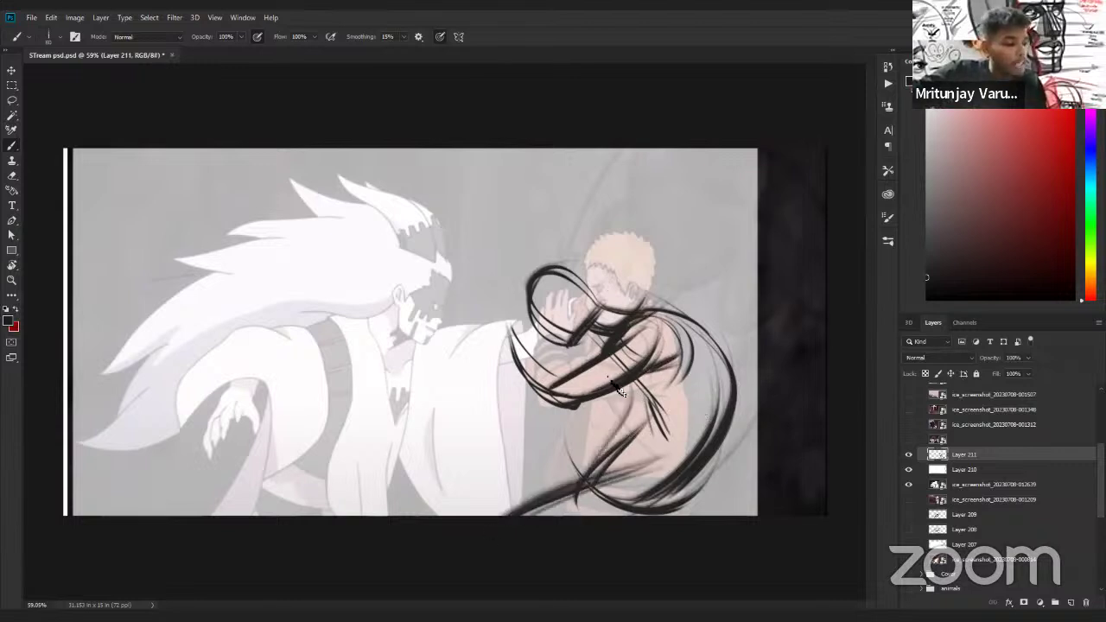
mouse_move(641, 409)
left_mouse_down()
mouse_move(554, 410)
mouse_move(710, 514)
mouse_move(688, 510)
mouse_move(715, 320)
left_mouse_up()
mouse_move(708, 367)
left_mouse_down()
mouse_move(726, 462)
mouse_move(717, 505)
left_mouse_up()
mouse_move(673, 354)
left_mouse_down()
mouse_move(663, 383)
mouse_move(629, 421)
left_mouse_up()
mouse_move(734, 389)
left_mouse_down()
mouse_move(624, 439)
mouse_move(615, 471)
left_mouse_up()
left_click_drag(615, 471, 729, 456)
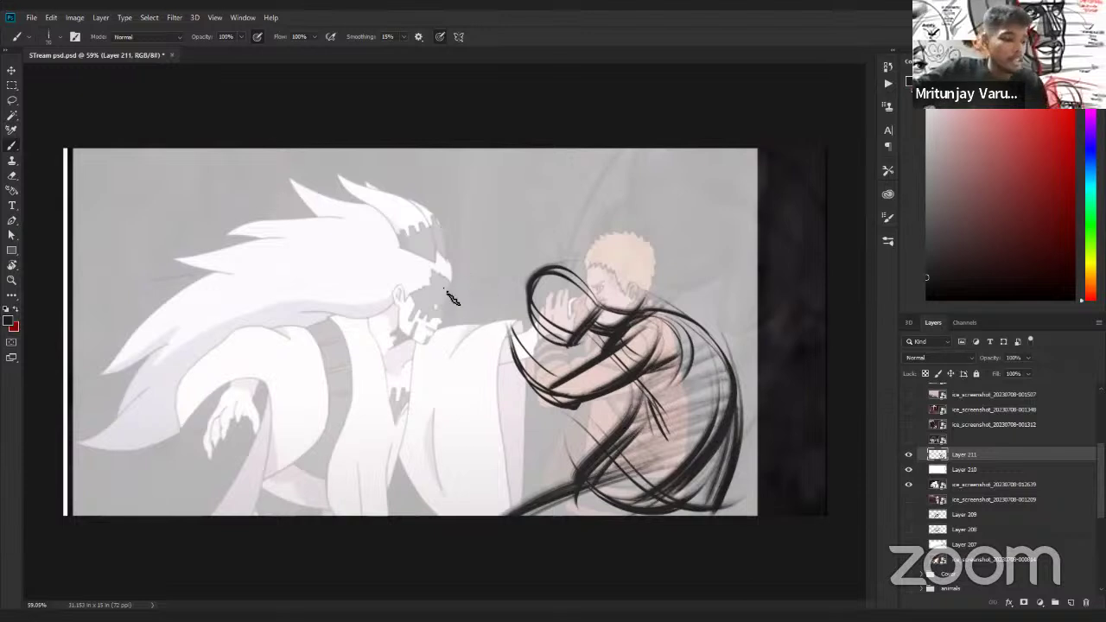
mouse_move(430, 291)
left_mouse_down()
mouse_move(427, 337)
mouse_move(435, 342)
mouse_move(447, 291)
mouse_move(464, 314)
mouse_move(457, 358)
mouse_move(497, 329)
left_mouse_up()
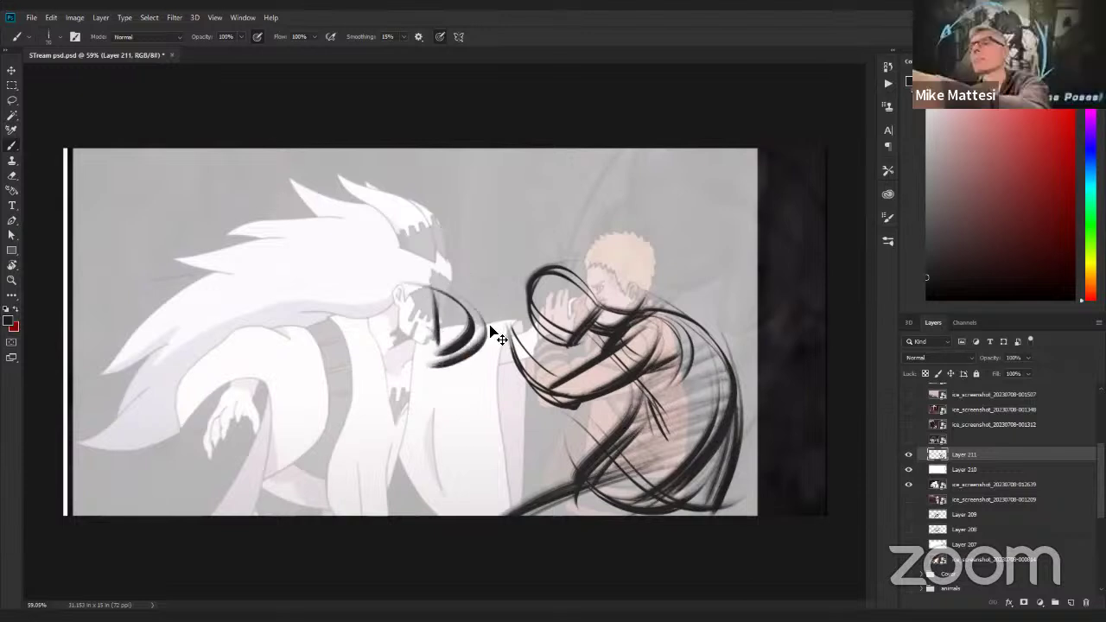
key("ctrl+z")
key("ctrl+z")
key("ctrl+z")
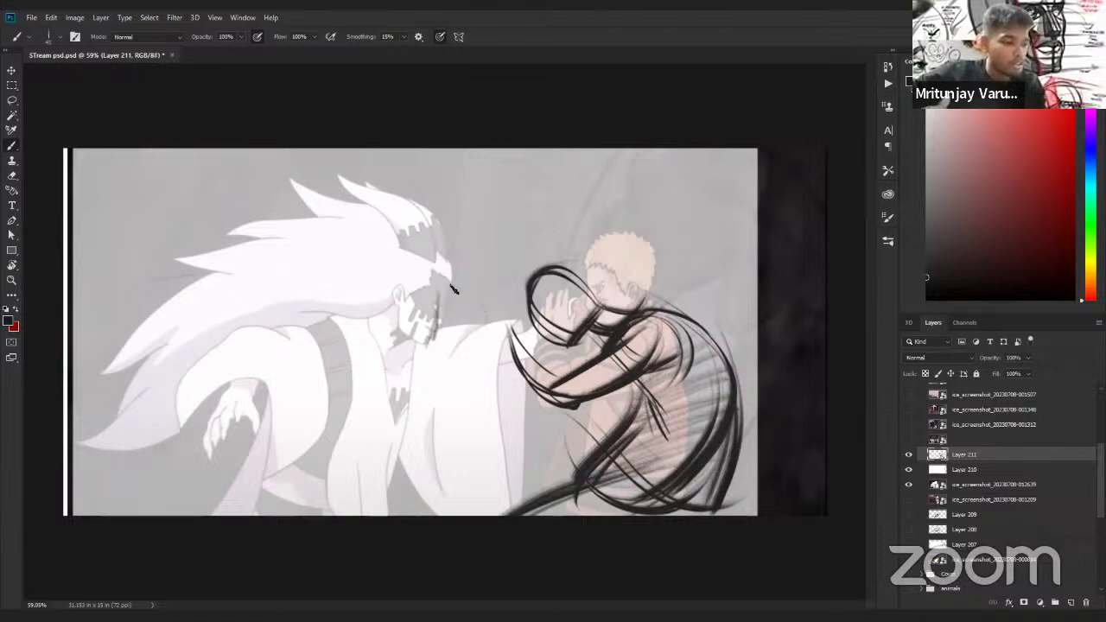
mouse_move(454, 289)
left_mouse_down()
mouse_move(488, 316)
mouse_move(421, 364)
mouse_move(478, 308)
mouse_move(430, 342)
left_mouse_up()
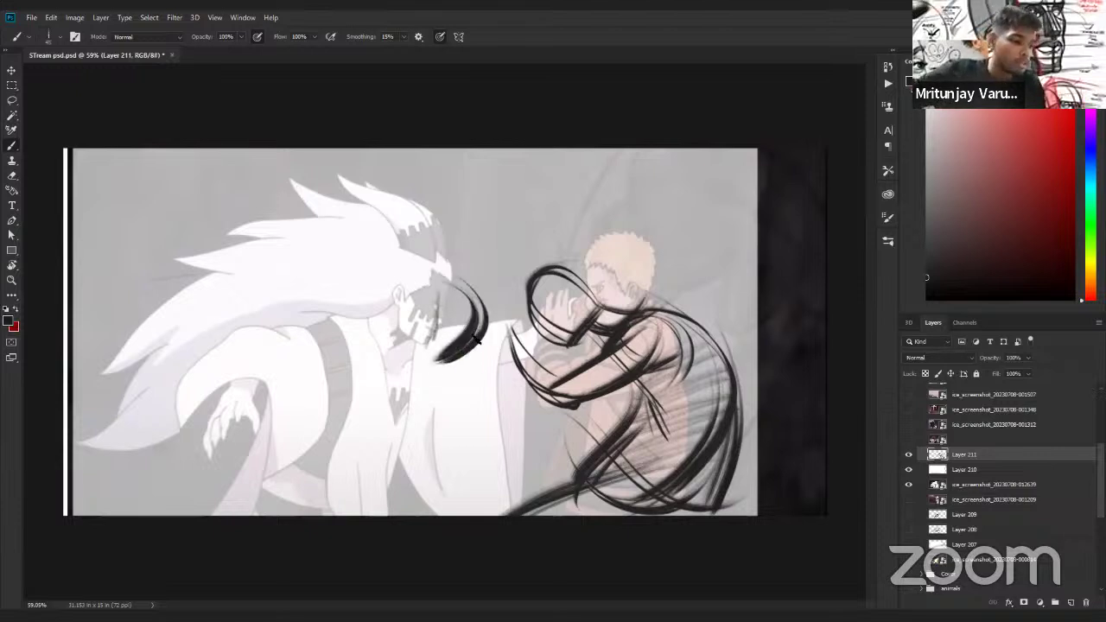
key("e")
mouse_move(471, 285)
left_mouse_down()
mouse_move(484, 286)
mouse_move(463, 348)
mouse_move(514, 333)
mouse_move(410, 337)
left_mouse_up()
Sketch the white-haired fighter's outstretched arm and raised hand reaching the orange-jacketed fighter's head.
key("b")
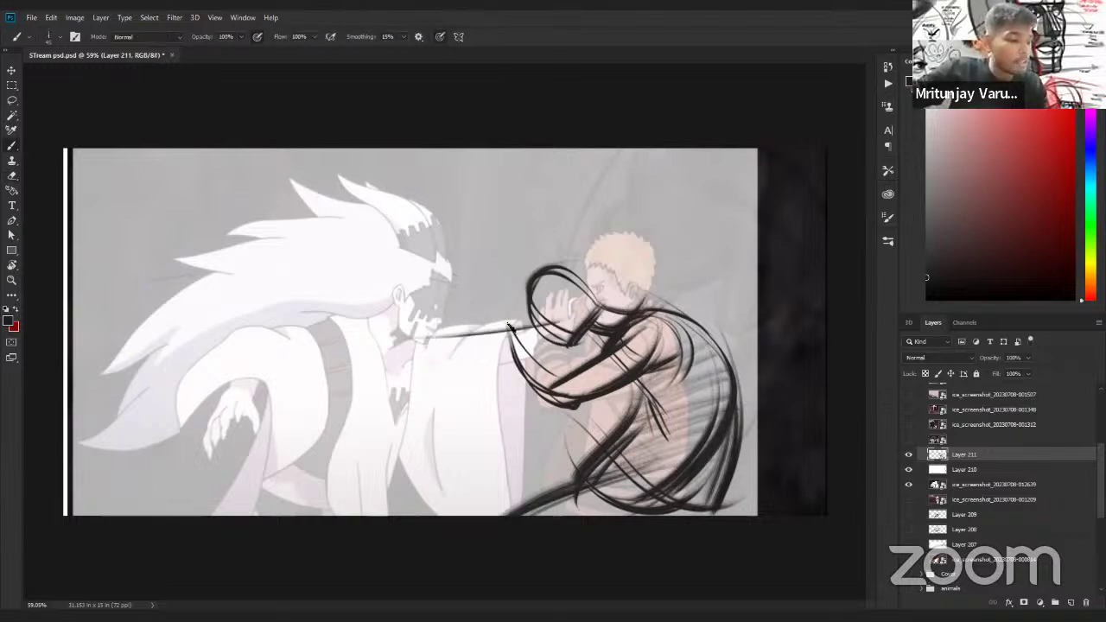
mouse_move(527, 321)
left_mouse_down()
mouse_move(406, 346)
mouse_move(402, 365)
mouse_move(516, 332)
left_mouse_up()
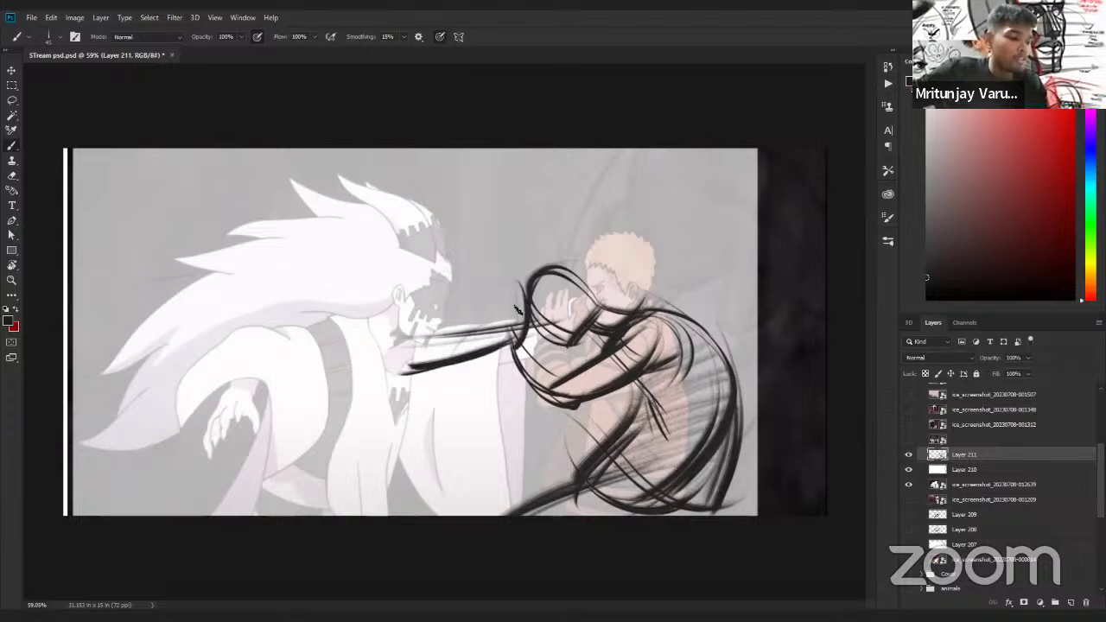
mouse_move(510, 319)
left_mouse_down()
mouse_move(520, 284)
mouse_move(517, 344)
mouse_move(546, 336)
left_mouse_up()
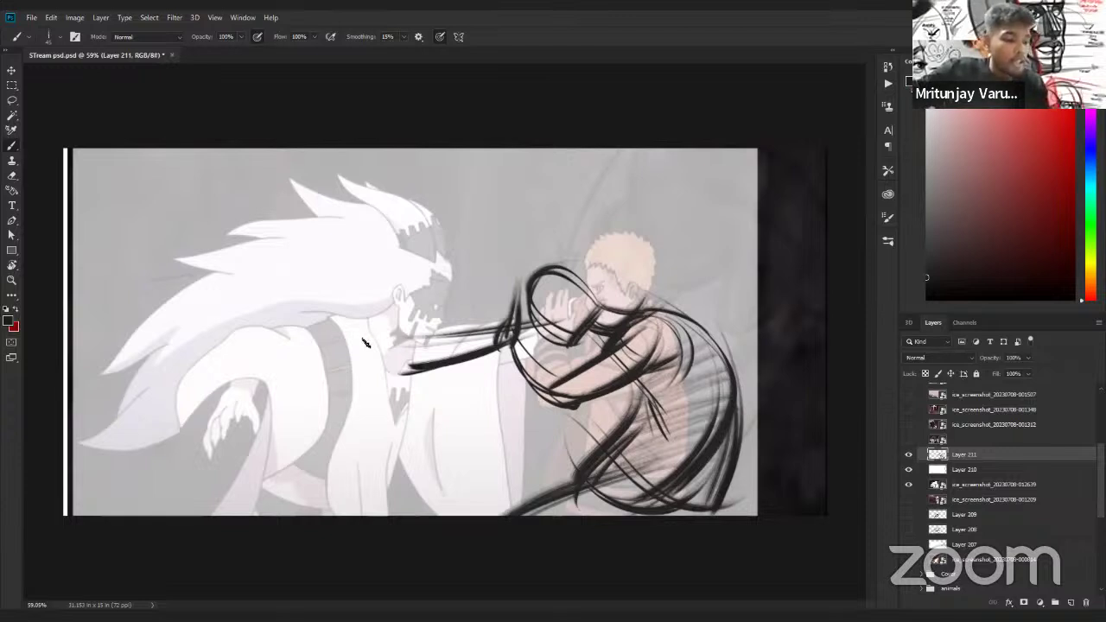
Try long curved back lines for the white-haired fighter, sweeping from the neck down to the lowered rear hand, and undo them.
left_click_drag(413, 340, 227, 416)
left_click_drag(311, 340, 216, 444)
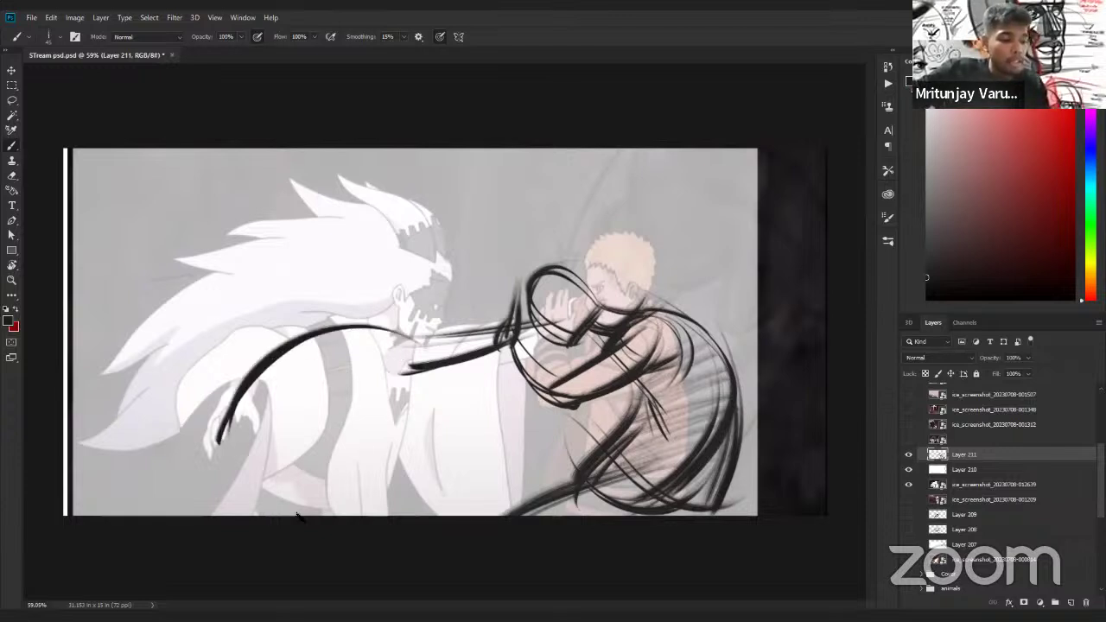
left_click_drag(392, 347, 215, 480)
left_click_drag(328, 335, 233, 475)
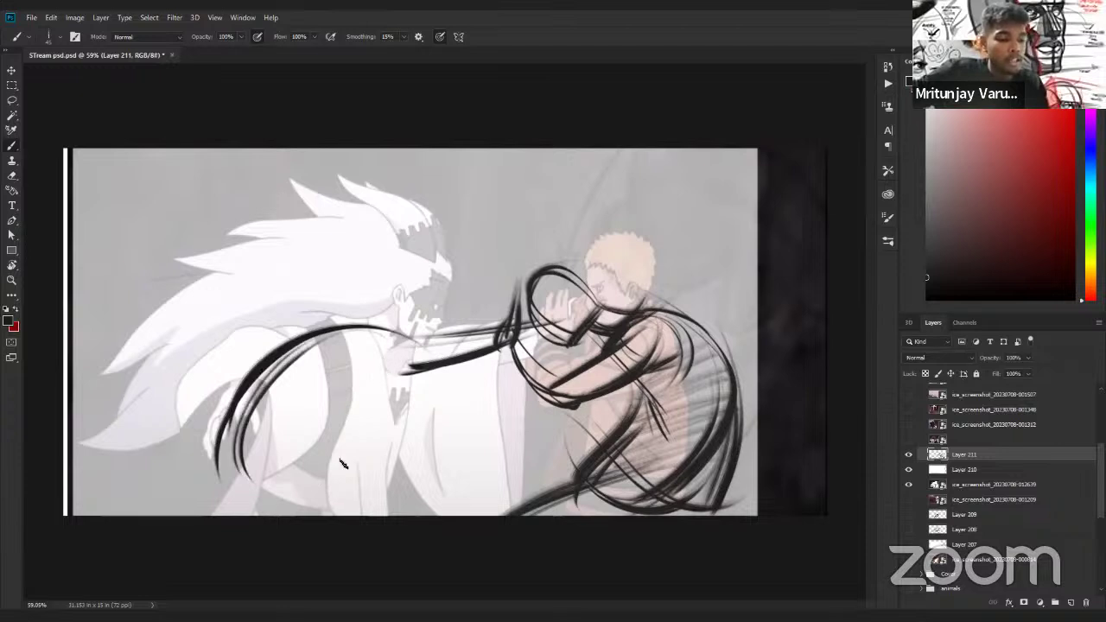
key("ctrl+z")
key("ctrl+z")
key("ctrl+z")
Sketch the white-haired fighter's arched back from neck to hip, the shoulder line and the slanted chest line under the arm.
mouse_move(384, 332)
left_mouse_down()
mouse_move(259, 380)
mouse_move(226, 475)
left_mouse_up()
mouse_move(294, 338)
left_mouse_down()
mouse_move(425, 327)
mouse_move(432, 359)
mouse_move(346, 395)
left_mouse_up()
left_click_drag(432, 354, 327, 411)
left_click_drag(462, 345, 437, 322)
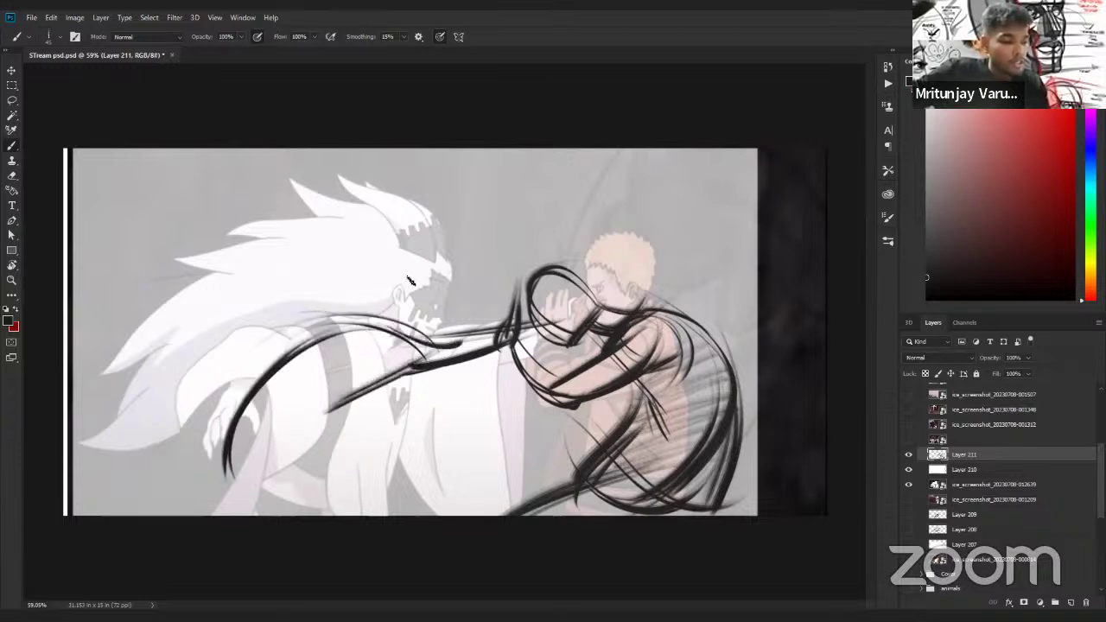
Sketch the white-haired fighter's rounded head low over the outstretched arm, with a heavy curve along the face.
mouse_move(406, 285)
left_mouse_down()
mouse_move(454, 272)
mouse_move(424, 337)
left_mouse_up()
left_click_drag(450, 268, 443, 328)
left_click_drag(468, 285, 439, 342)
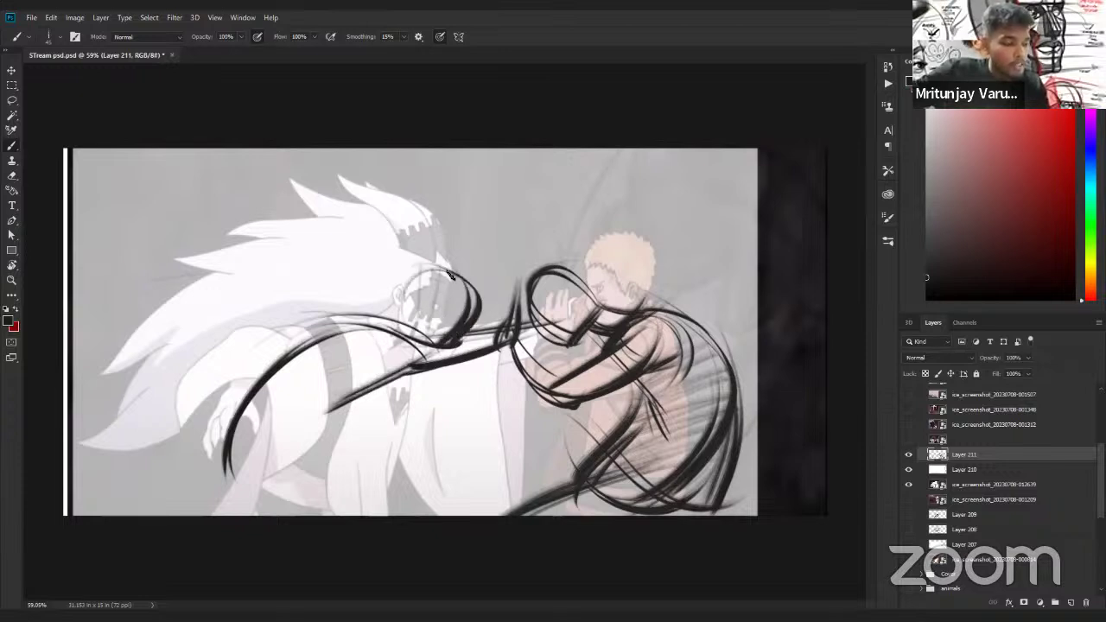
left_click_drag(429, 268, 405, 332)
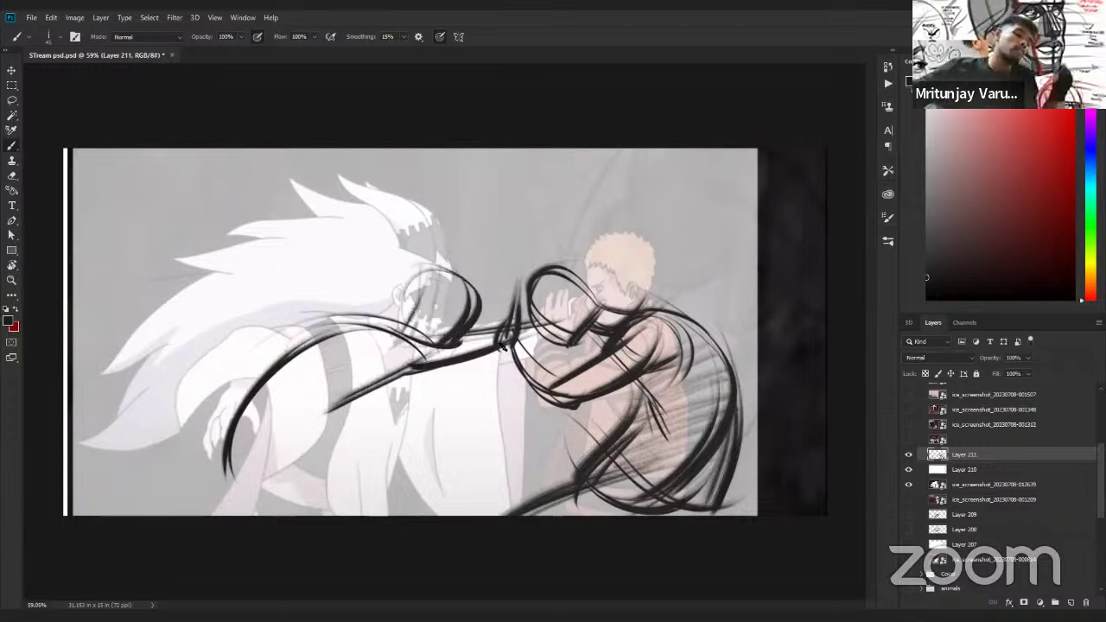
Enlarge the eraser and wipe out the white-haired fighter's sketched head, back, chest and arm lines, keeping the strokes at the hand.
key("e")
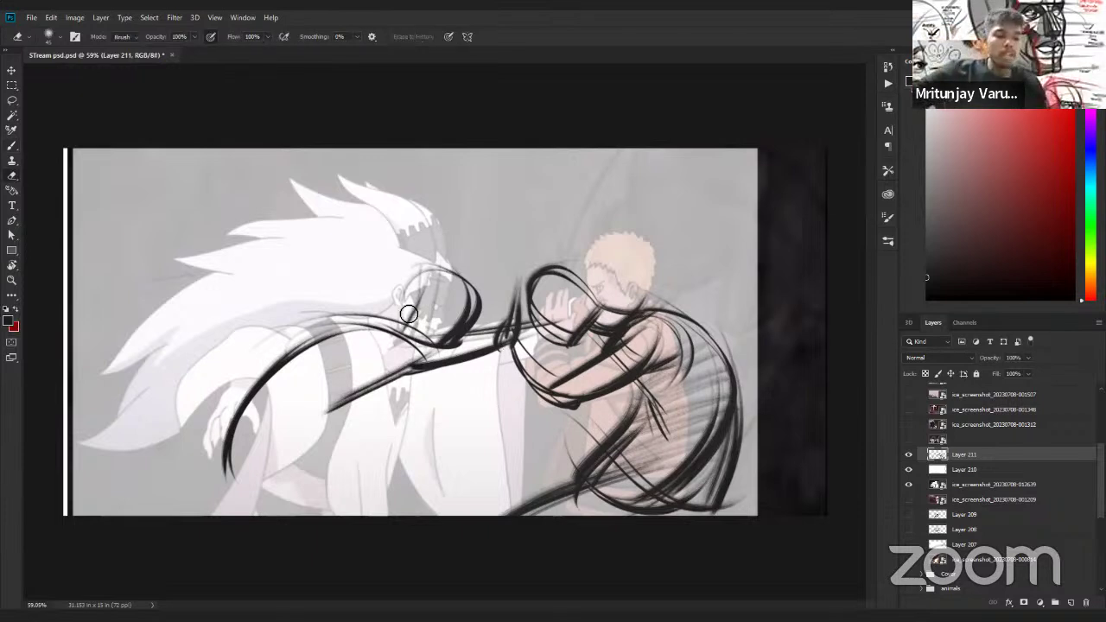
key("bracketright")
key("bracketright")
key("bracketright")
key("bracketright")
key("bracketright")
key("bracketright")
key("bracketright")
key("bracketright")
mouse_move(430, 332)
left_mouse_down()
mouse_move(272, 458)
mouse_move(325, 392)
mouse_move(414, 413)
mouse_move(468, 346)
mouse_move(464, 393)
mouse_move(482, 430)
left_mouse_up()
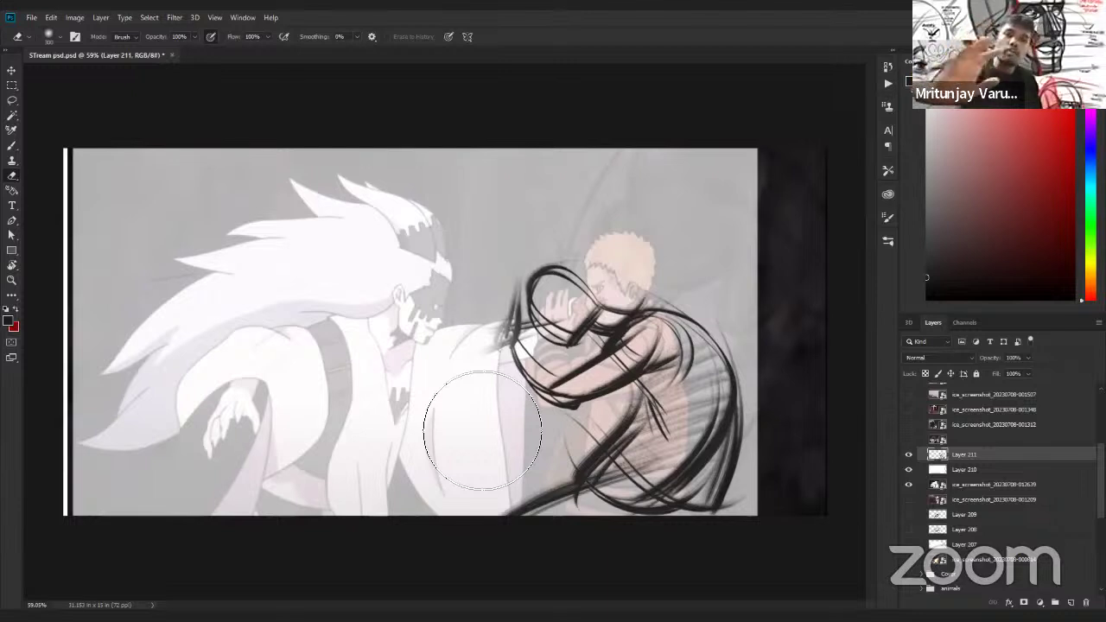
Redraw the white-haired fighter farther back, with a rounded head, an arched back curve and a light slanted chest line.
key("b")
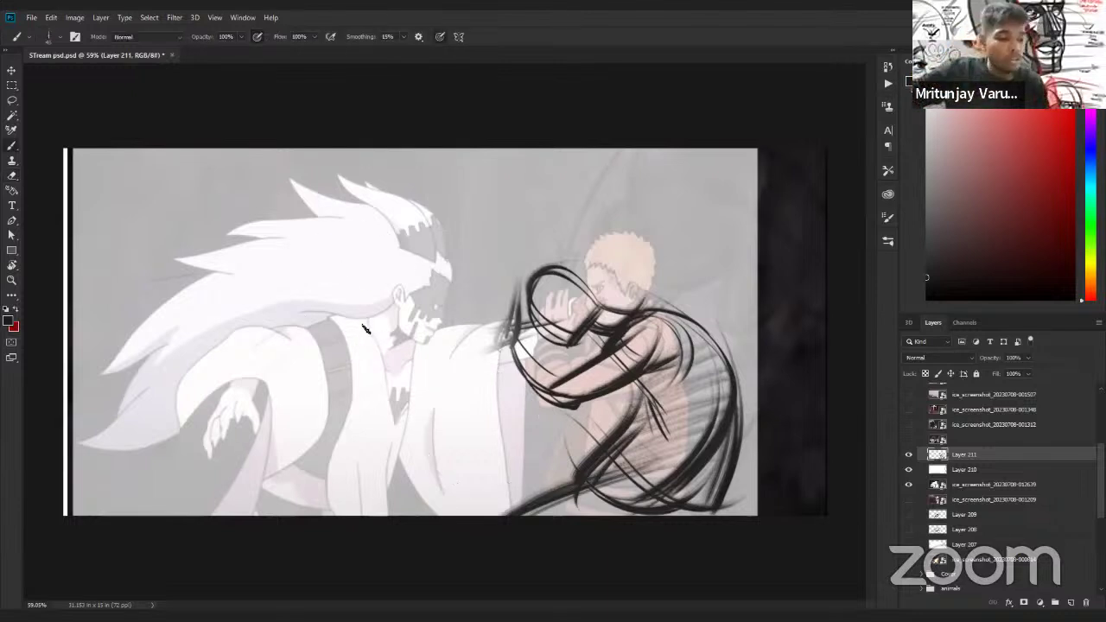
mouse_move(393, 267)
left_mouse_down()
mouse_move(384, 321)
mouse_move(430, 275)
mouse_move(442, 319)
mouse_move(429, 287)
mouse_move(232, 449)
left_mouse_up()
key("ctrl+z")
mouse_move(380, 308)
left_mouse_down()
mouse_move(250, 380)
mouse_move(232, 451)
mouse_move(349, 337)
mouse_move(343, 361)
mouse_move(386, 348)
mouse_move(313, 413)
left_mouse_up()
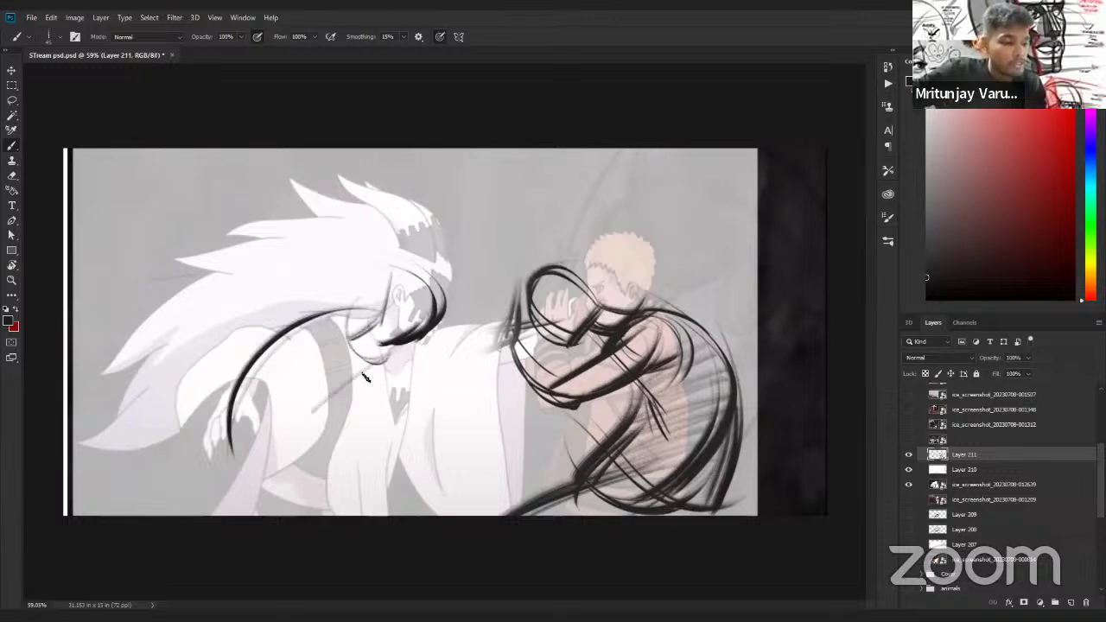
Sketch the white-haired fighter's lower torso curve, rounded rear shoulder, and far arm swung up and back behind the body.
mouse_move(402, 349)
left_mouse_down()
mouse_move(303, 426)
mouse_move(303, 508)
left_mouse_up()
mouse_move(285, 361)
left_mouse_down()
mouse_move(319, 364)
mouse_move(332, 335)
left_mouse_up()
mouse_move(335, 332)
left_mouse_down()
mouse_move(216, 326)
mouse_move(261, 321)
mouse_move(152, 372)
left_mouse_up()
mouse_move(293, 343)
left_mouse_down()
mouse_move(226, 322)
mouse_move(342, 363)
left_mouse_up()
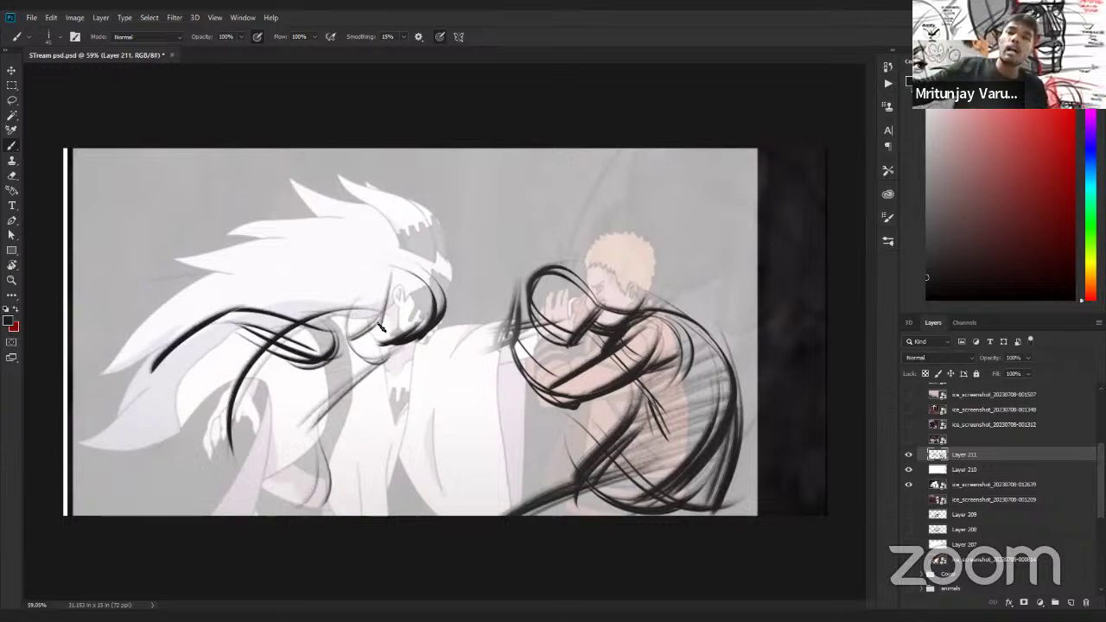
Sketch the white-haired fighter's forehead curve and facial marks, and reinforce the rear shoulder, outstretched arm and chest lines with heavy strokes.
left_click_drag(449, 274, 350, 185)
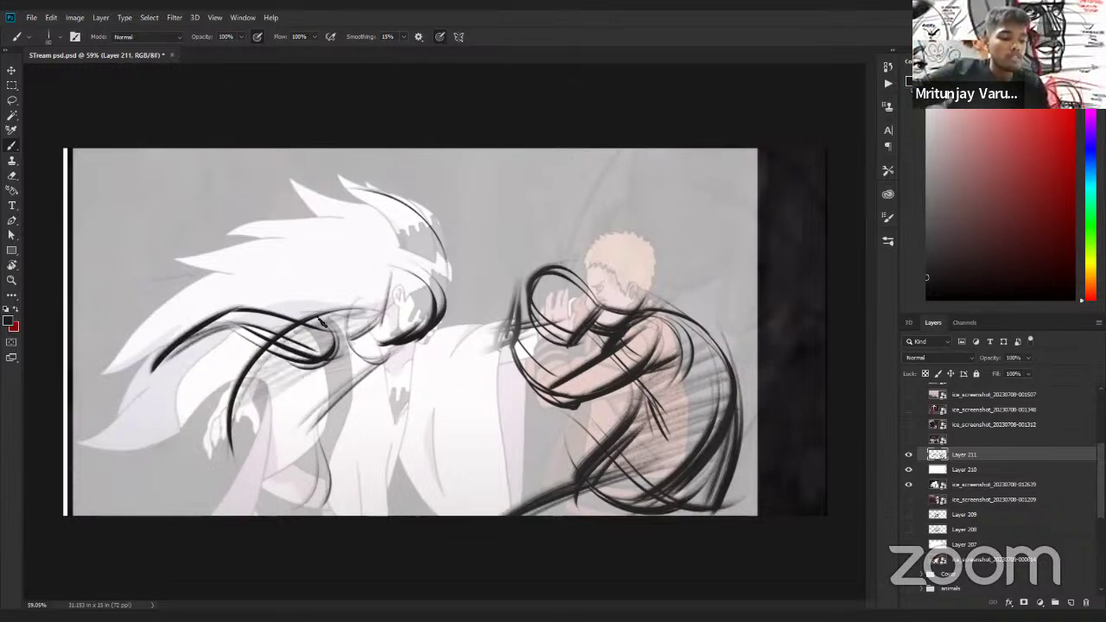
mouse_move(320, 367)
left_mouse_down()
mouse_move(289, 311)
mouse_move(267, 359)
mouse_move(295, 316)
mouse_move(281, 370)
left_mouse_up()
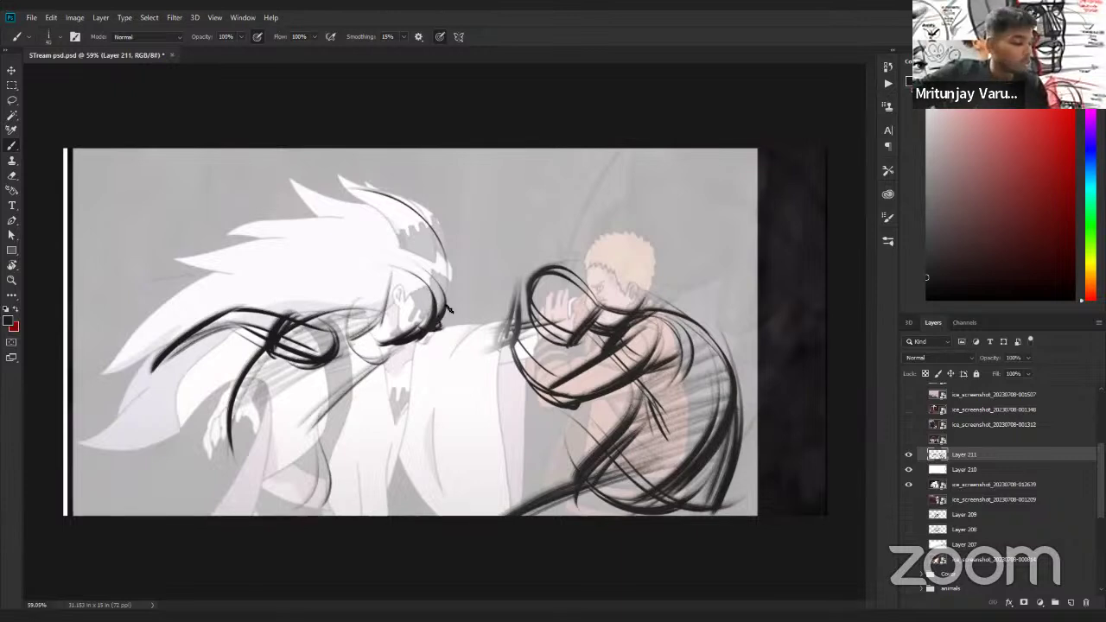
left_click_drag(398, 316, 432, 320)
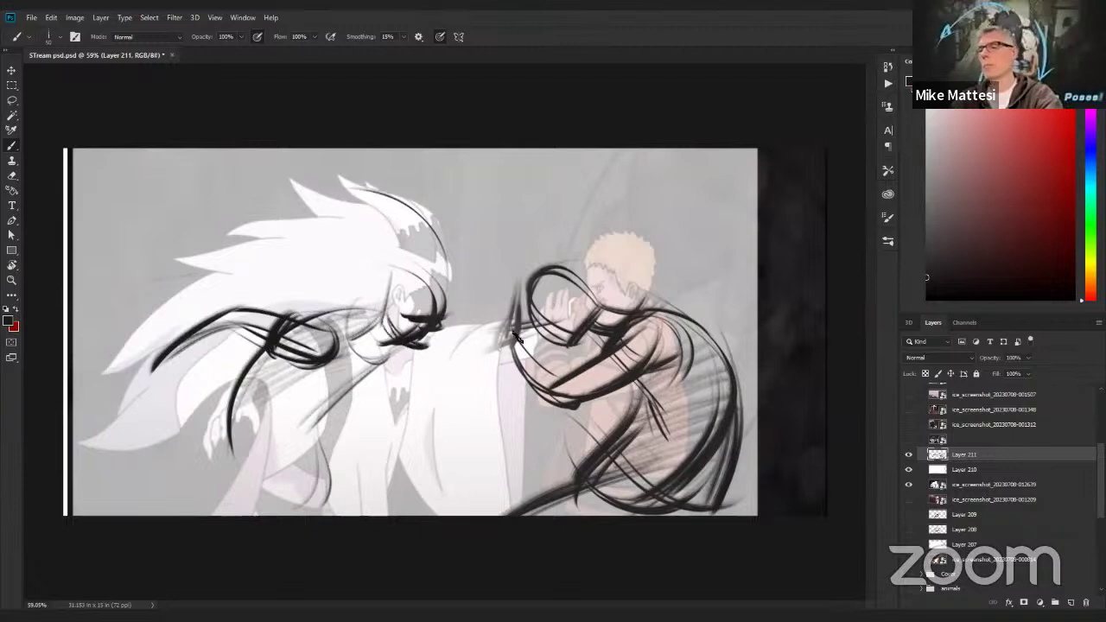
mouse_move(406, 345)
left_mouse_down()
mouse_move(566, 322)
mouse_move(373, 364)
left_mouse_up()
left_click_drag(563, 327, 380, 370)
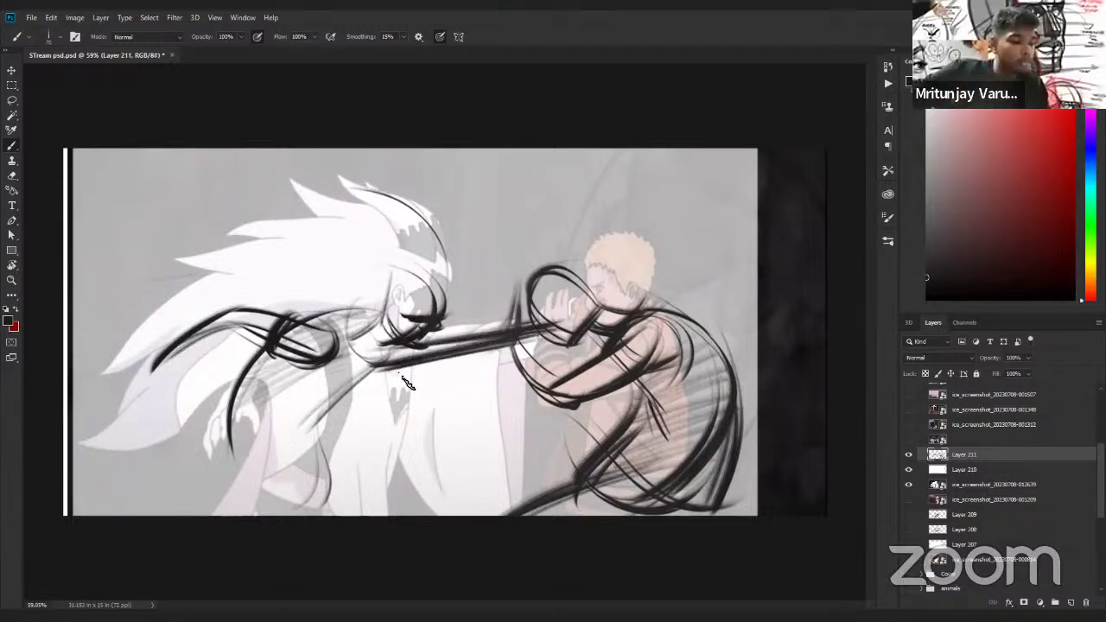
left_click_drag(315, 432, 377, 368)
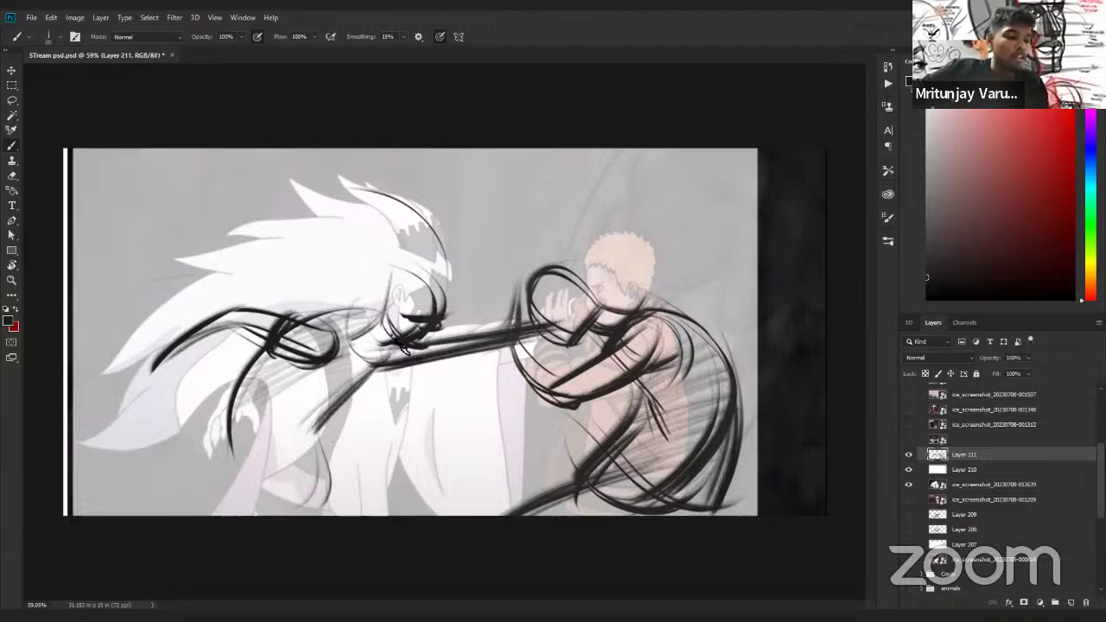
left_click_drag(399, 366, 480, 514)
left_click_drag(395, 403, 466, 515)
key("ctrl+z")
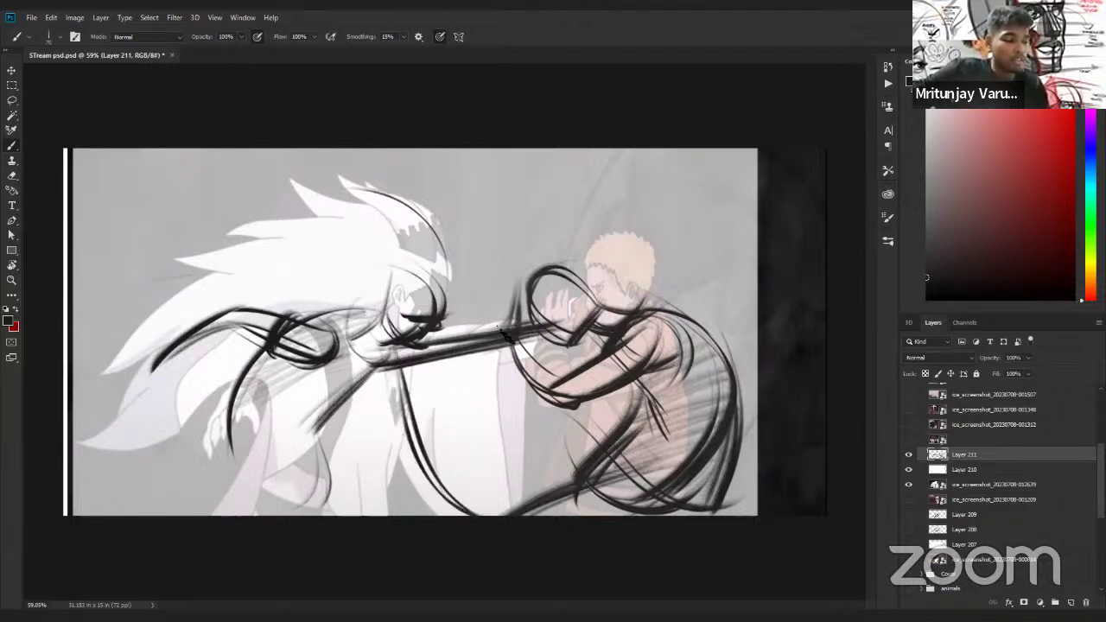
key("ctrl+z")
Sketch the white-haired fighter's sleeve hanging from the outstretched wrist with long downward curves.
left_click_drag(491, 345, 488, 497)
mouse_move(497, 350)
left_mouse_down()
mouse_move(484, 511)
mouse_move(506, 477)
left_mouse_up()
left_click_drag(517, 349, 501, 528)
Sketch the white-haired fighter's lower body in a lunge, with a sweeping front-leg curve, slanted belly line and rounded rear-leg curves.
mouse_move(367, 410)
left_mouse_down()
mouse_move(406, 463)
mouse_move(517, 517)
left_mouse_up()
left_click_drag(385, 354, 302, 458)
left_click_drag(346, 420, 306, 515)
mouse_move(316, 458)
left_mouse_down()
mouse_move(276, 516)
mouse_move(255, 516)
left_mouse_up()
left_click_drag(229, 428, 188, 515)
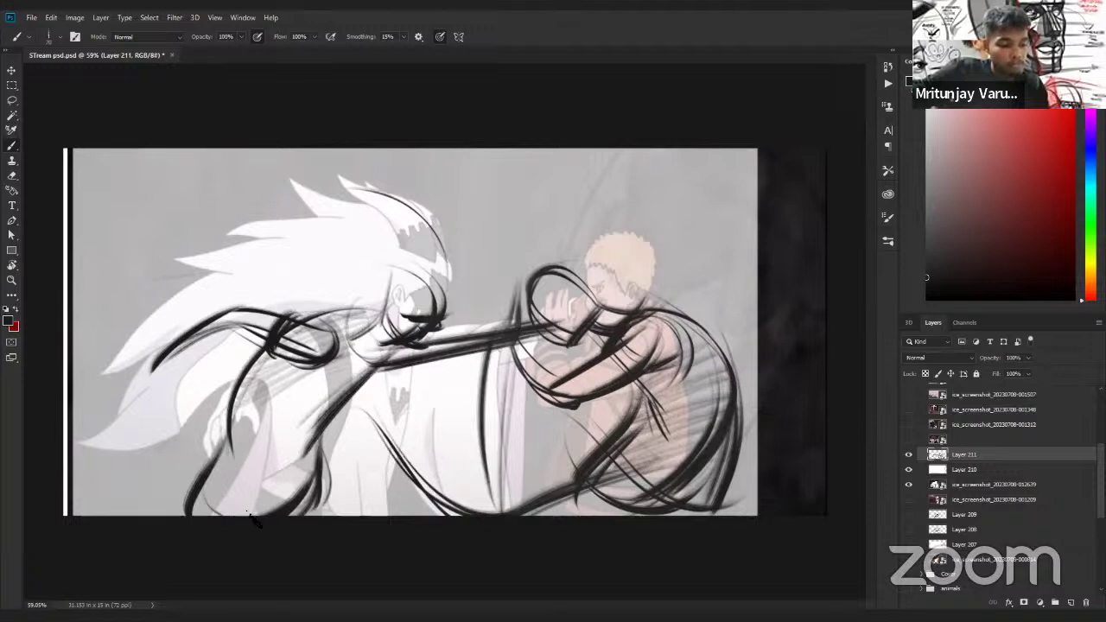
left_click_drag(285, 476, 235, 516)
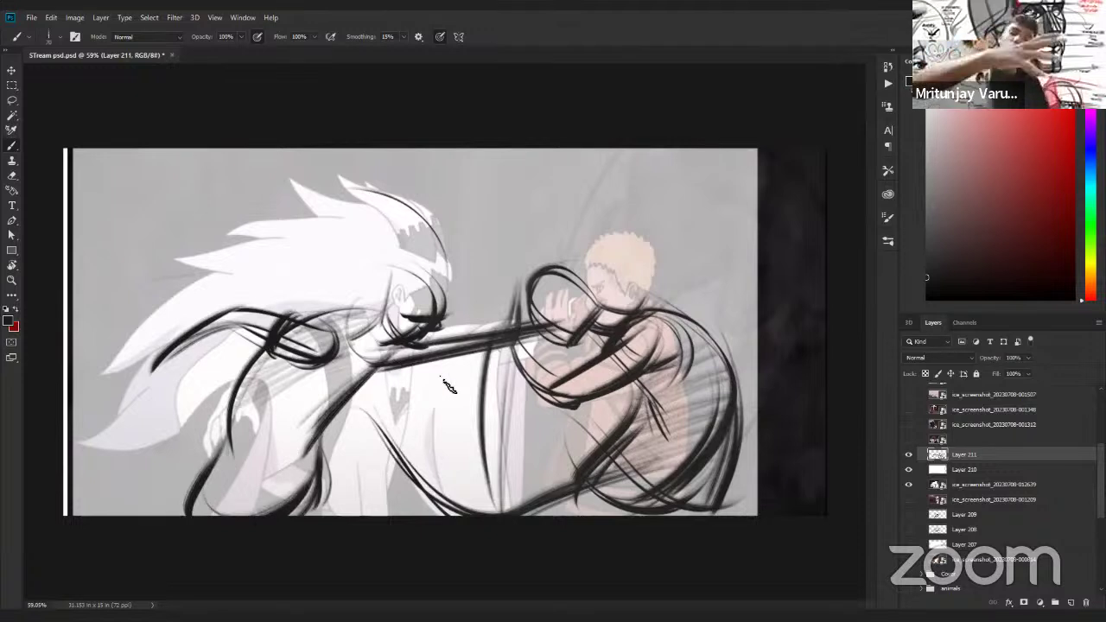
Add the white-haired fighter's shoulder-to-neck line, a heavy slanted stroke at the ear, and a darker brow edge.
left_click_drag(328, 321, 415, 304)
mouse_move(396, 266)
left_mouse_down()
mouse_move(371, 350)
mouse_move(370, 339)
left_mouse_up()
left_click_drag(440, 280, 437, 313)
left_click_drag(326, 188, 448, 277)
mouse_move(287, 174)
left_mouse_down()
mouse_move(362, 207)
mouse_move(259, 203)
left_mouse_up()
mouse_move(331, 210)
left_mouse_down()
mouse_move(251, 223)
mouse_move(131, 322)
left_mouse_up()
left_click_drag(273, 252, 76, 393)
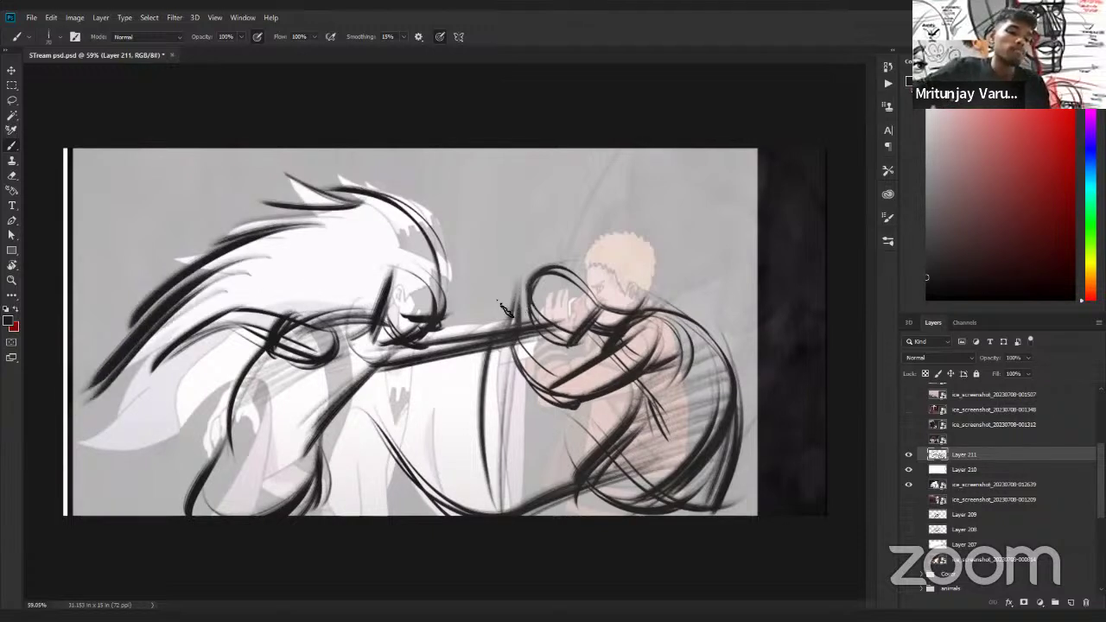
key("ctrl+z")
key("ctrl+z")
key("ctrl+z")
key("ctrl+z")
key("ctrl+z")
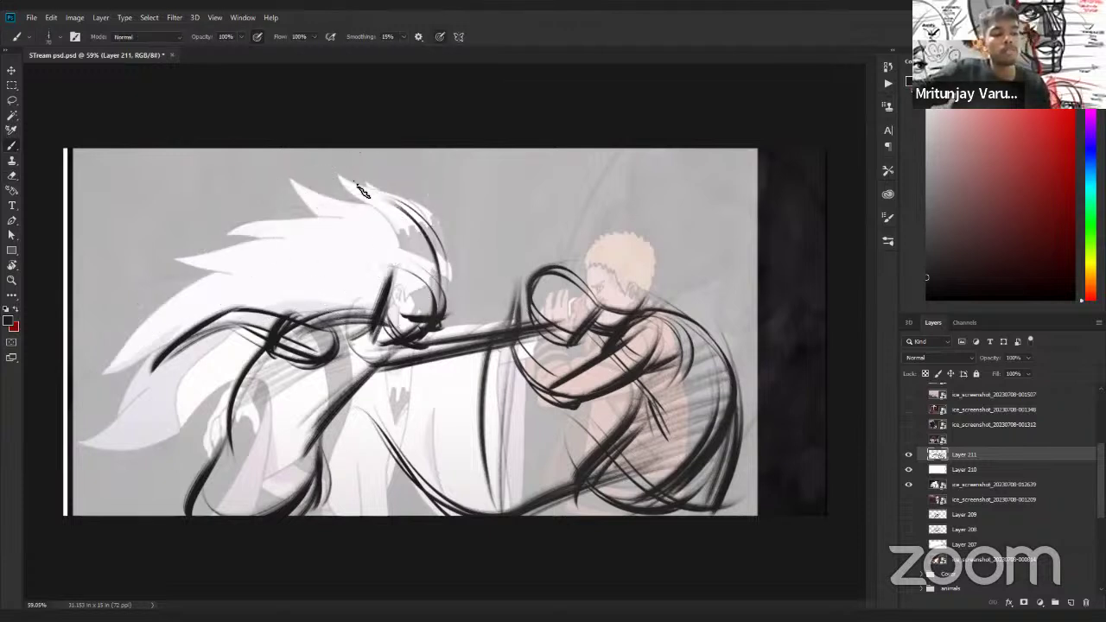
Sketch the pointed hair tufts on the white-haired fighter's crown and a clenched fist at the end of the rear arm.
left_click_drag(413, 205, 339, 192)
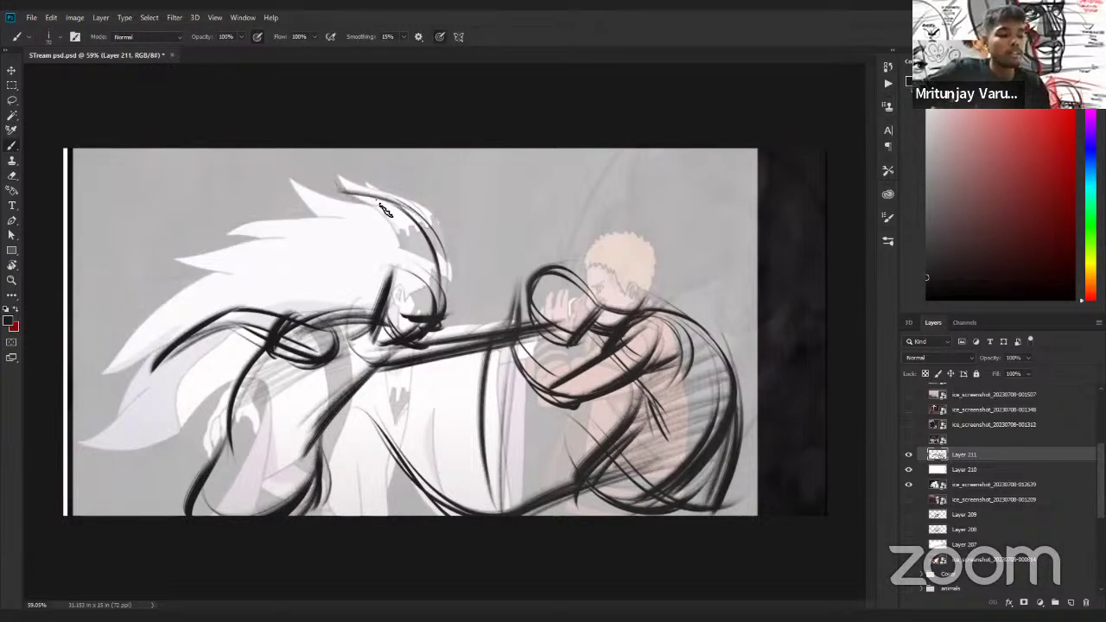
left_click_drag(407, 200, 318, 207)
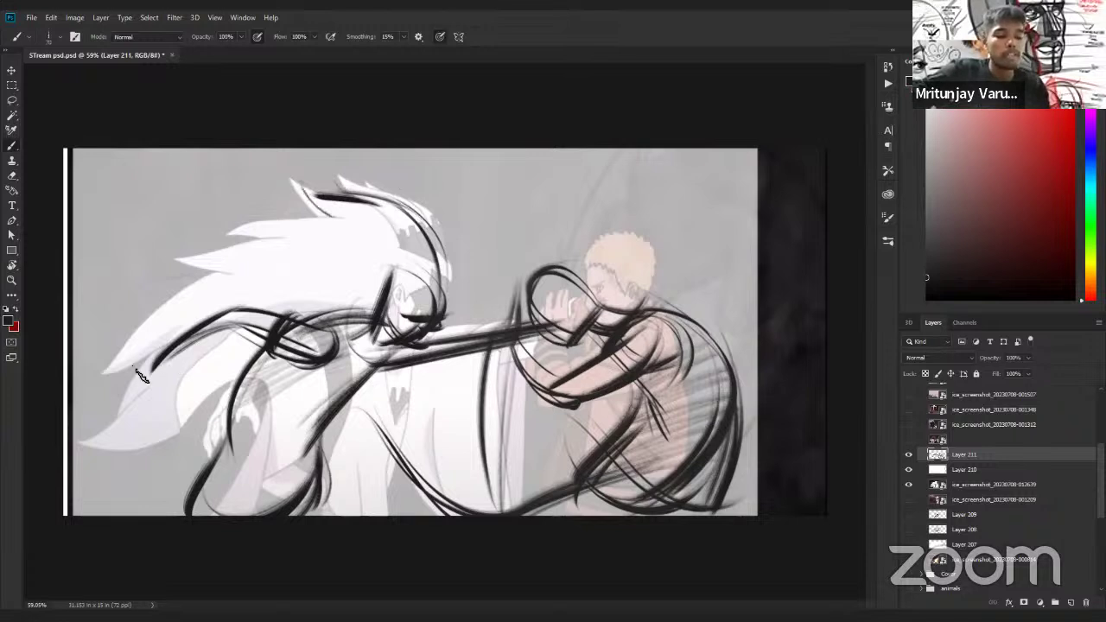
mouse_move(143, 377)
left_mouse_down()
mouse_move(172, 357)
mouse_move(174, 384)
mouse_move(198, 372)
left_mouse_up()
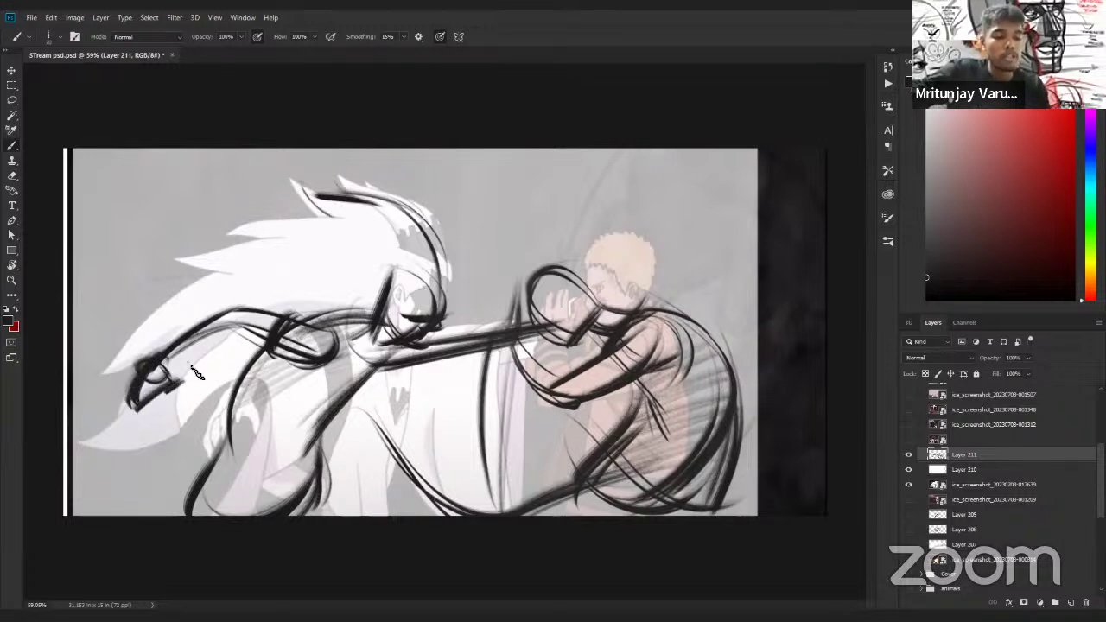
Draw the white-haired fighter's long hair locks streaming back past the picture's edge, and define the underside of the rear arm.
mouse_move(235, 235)
left_mouse_down()
mouse_move(333, 232)
mouse_move(121, 252)
left_mouse_up()
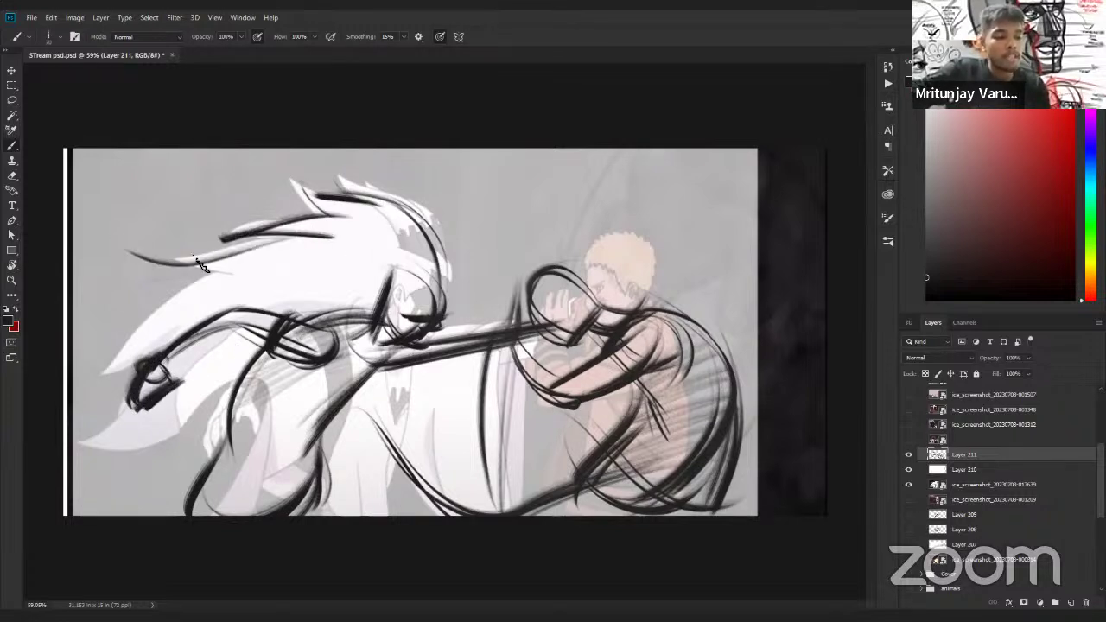
mouse_move(203, 265)
left_mouse_down()
mouse_move(77, 269)
mouse_move(222, 327)
mouse_move(113, 293)
left_mouse_up()
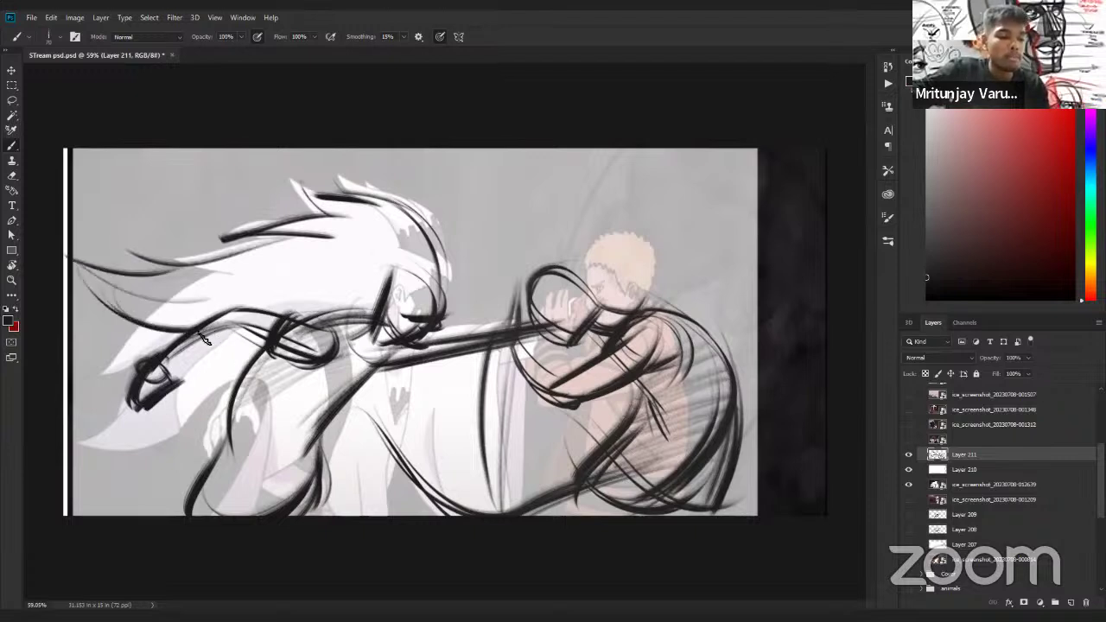
left_click_drag(177, 341, 76, 324)
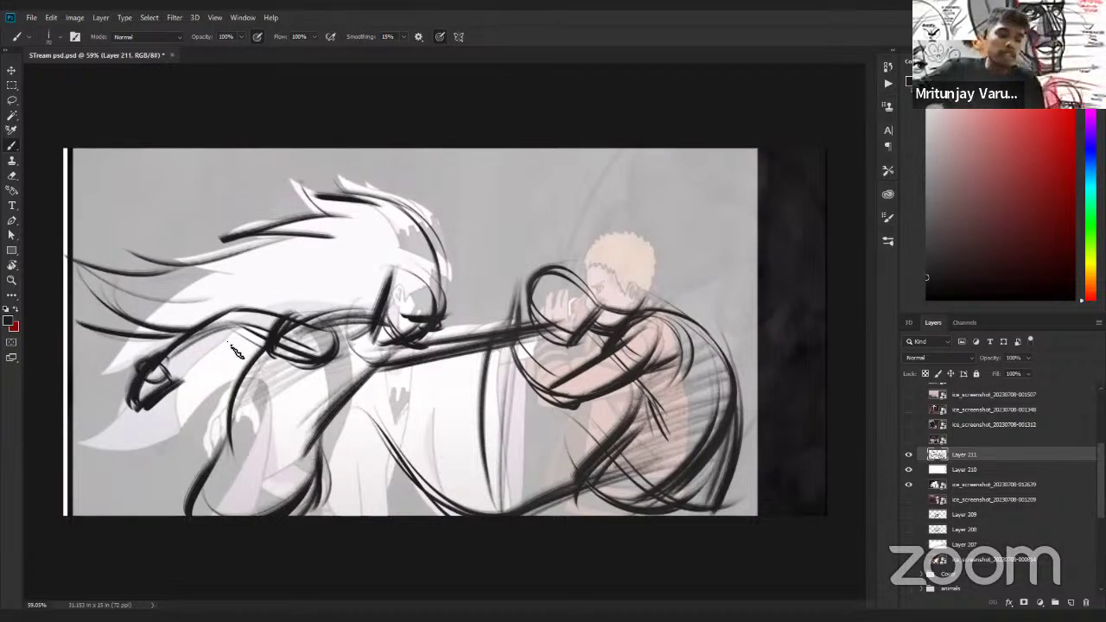
mouse_move(235, 352)
left_mouse_down()
mouse_move(177, 349)
mouse_move(194, 339)
left_mouse_up()
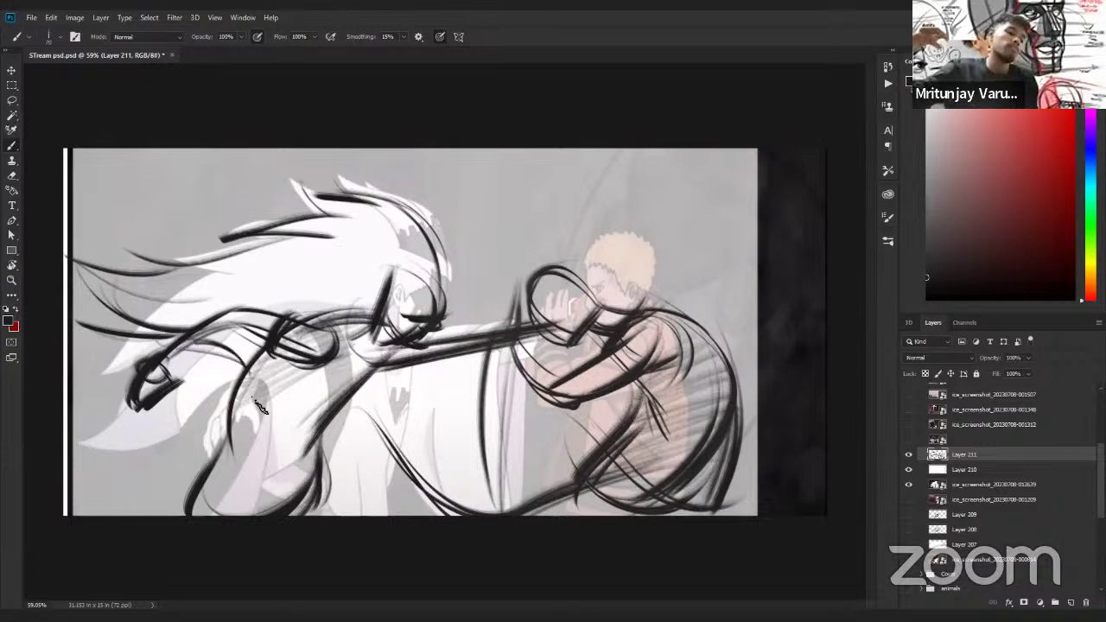
Add a heavy band across the white-haired fighter's head and strengthen the hanging sleeve, armpit curve and rear fist.
left_click_drag(445, 275, 370, 295)
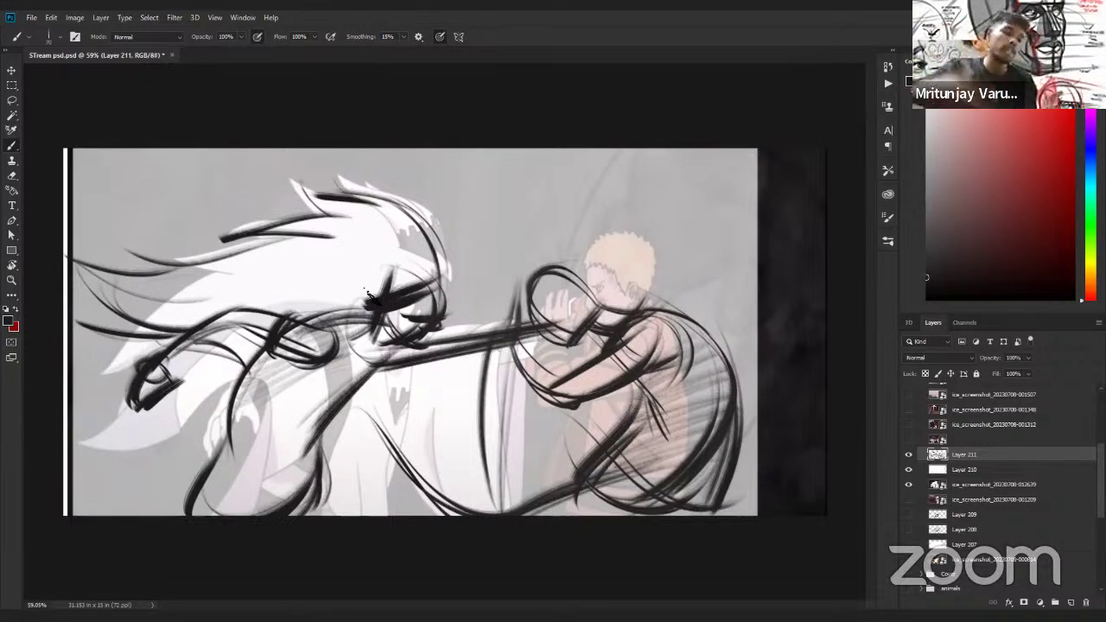
left_click_drag(501, 352, 510, 512)
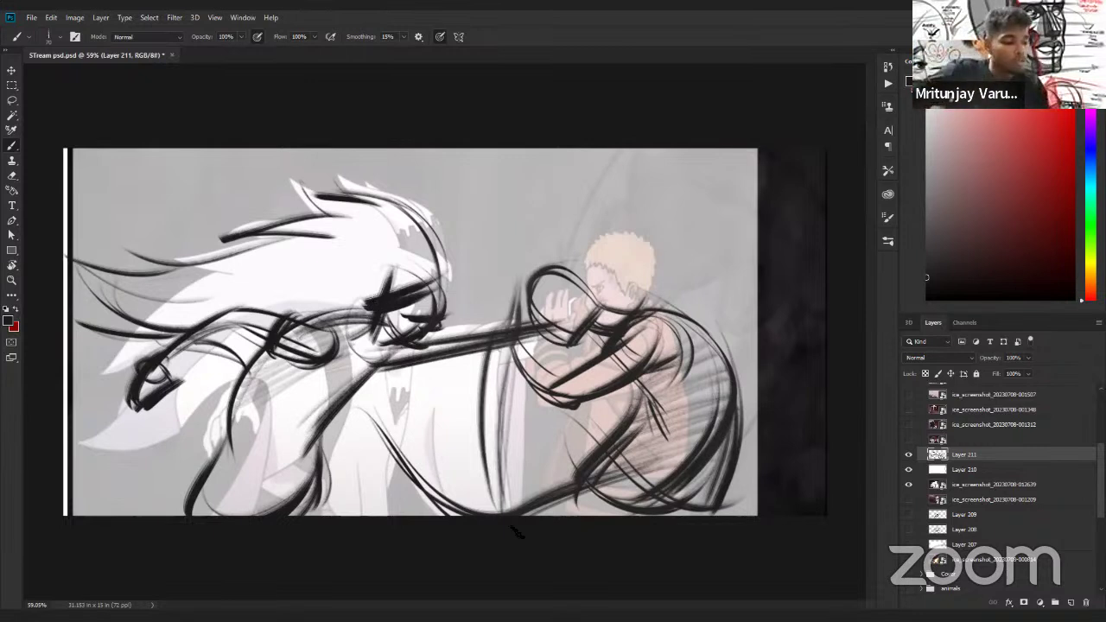
left_click_drag(503, 383, 506, 514)
left_click_drag(346, 406, 387, 395)
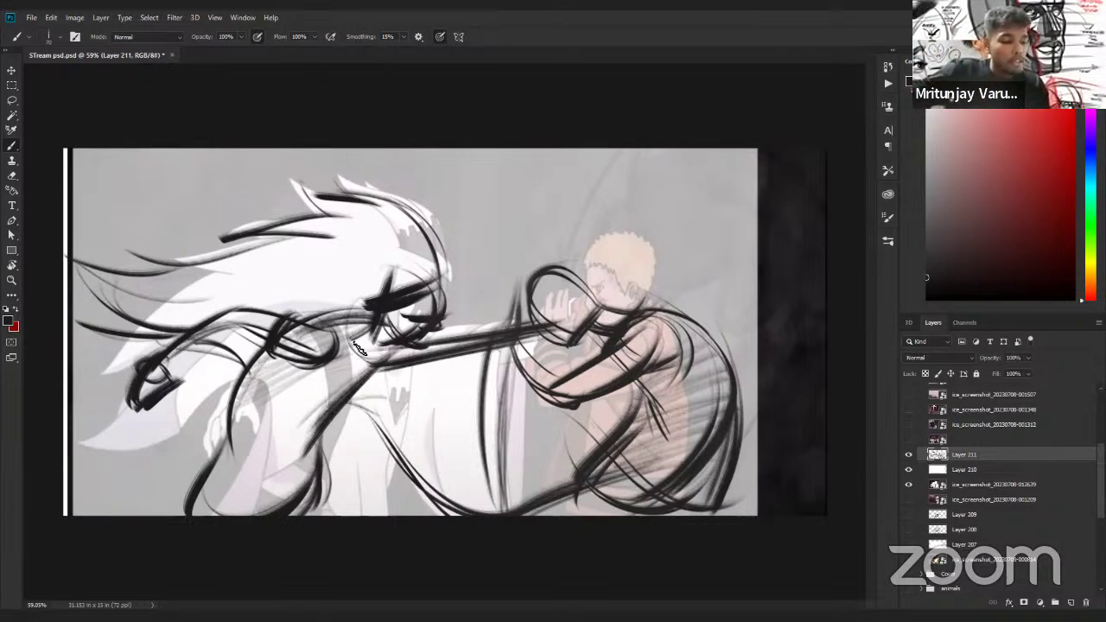
mouse_move(368, 325)
left_mouse_down()
mouse_move(354, 375)
mouse_move(362, 382)
left_mouse_up()
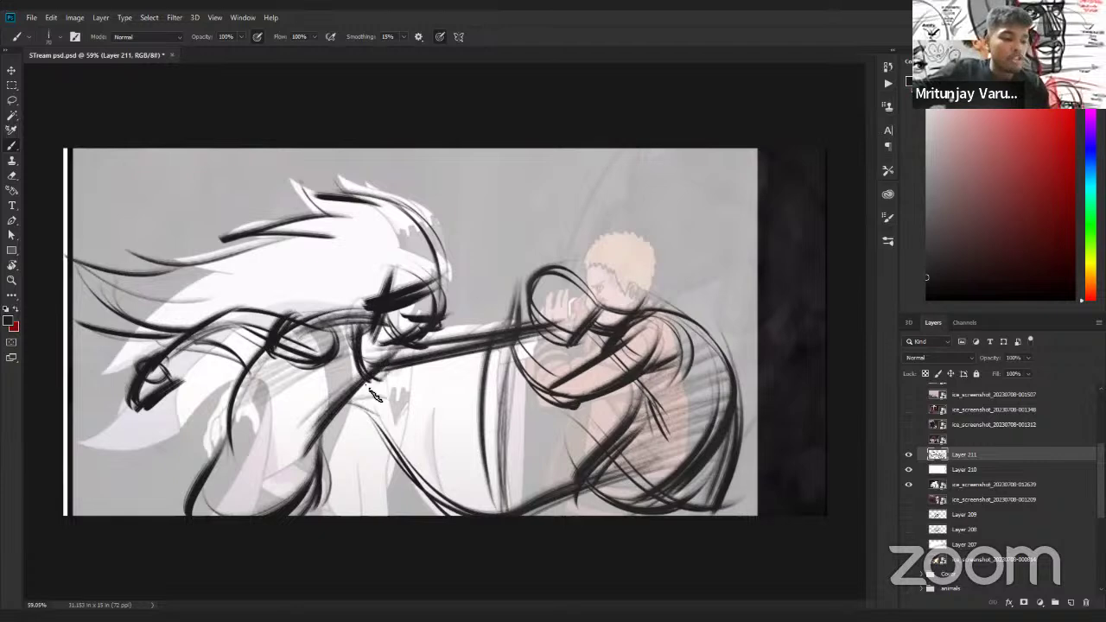
mouse_move(183, 366)
left_mouse_down()
mouse_move(140, 403)
mouse_move(149, 376)
mouse_move(184, 406)
left_mouse_up()
key("z")
mouse_move(685, 378)
left_mouse_down()
mouse_move(657, 380)
mouse_move(691, 380)
mouse_move(675, 383)
left_mouse_up()
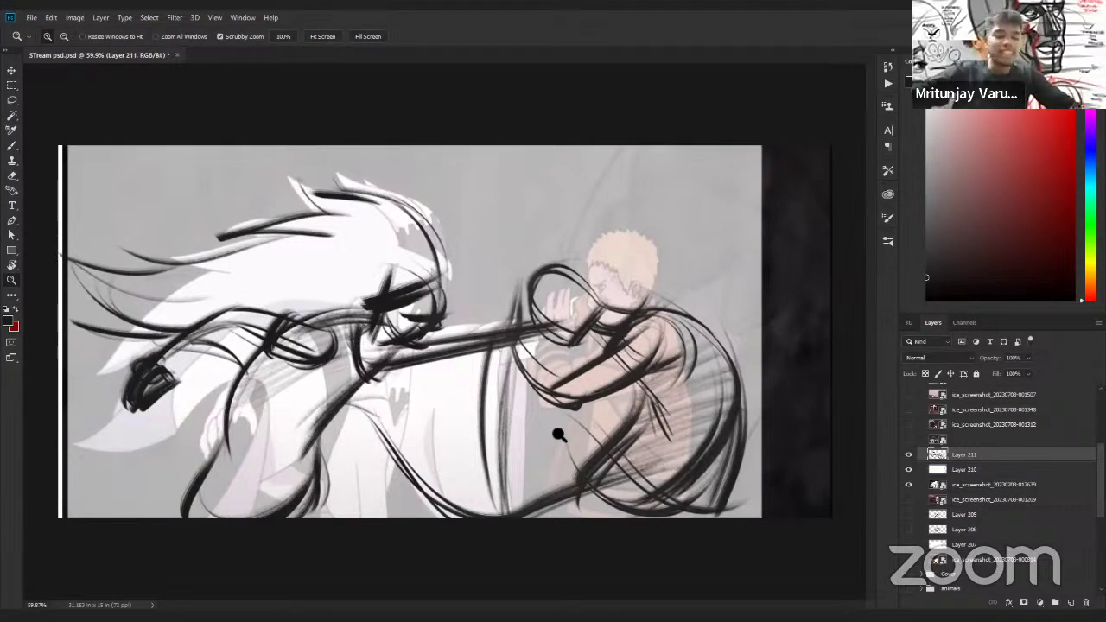
key("ctrl+minus")
scroll(565, 394, "up", 1)
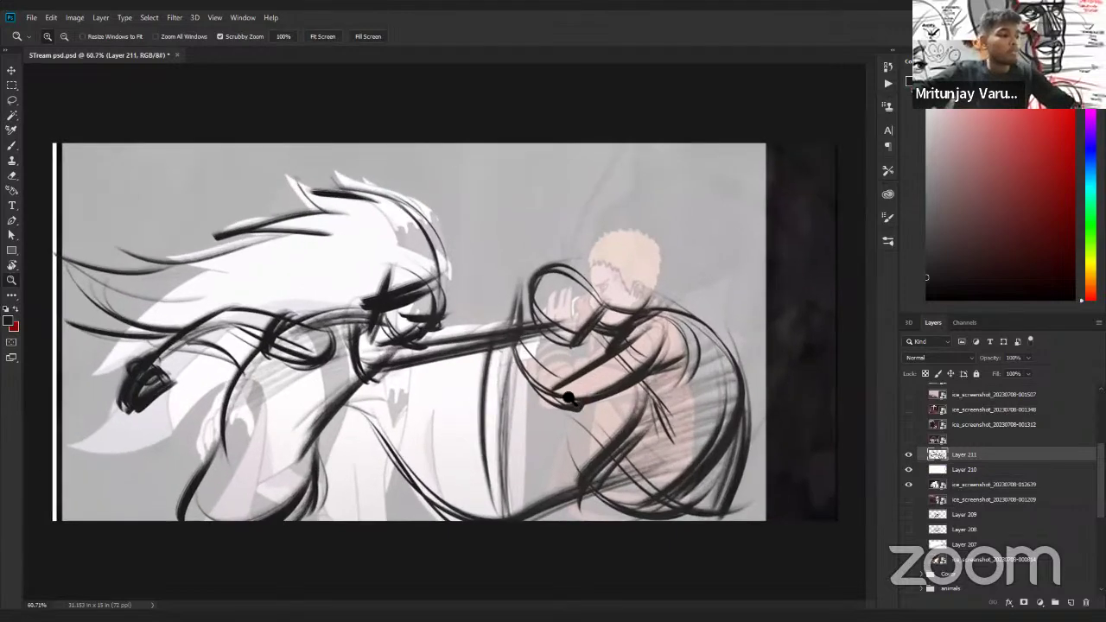